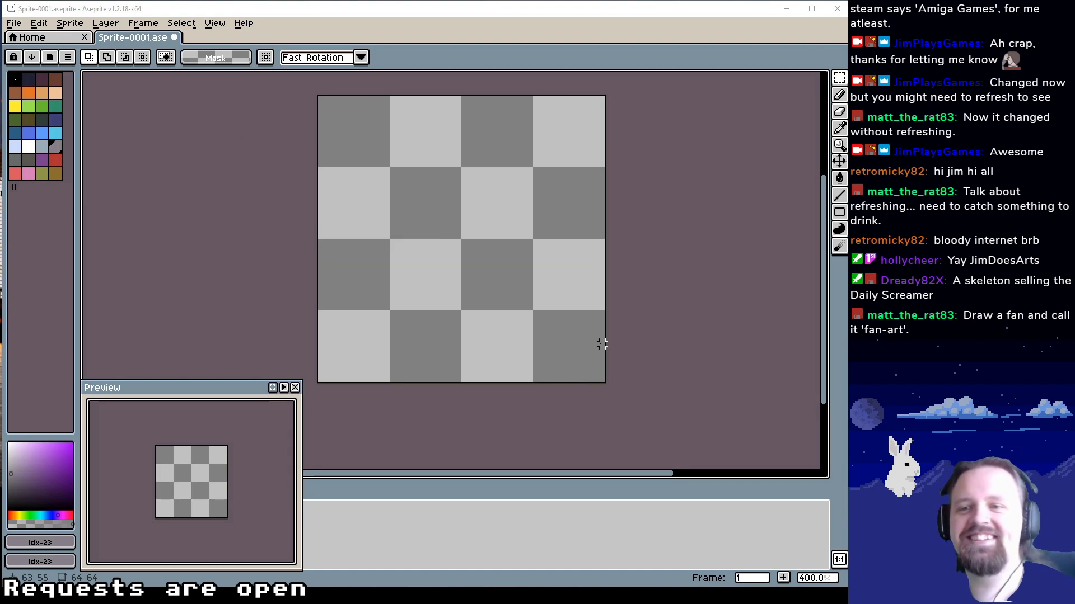
drag(585, 335, 620, 369)
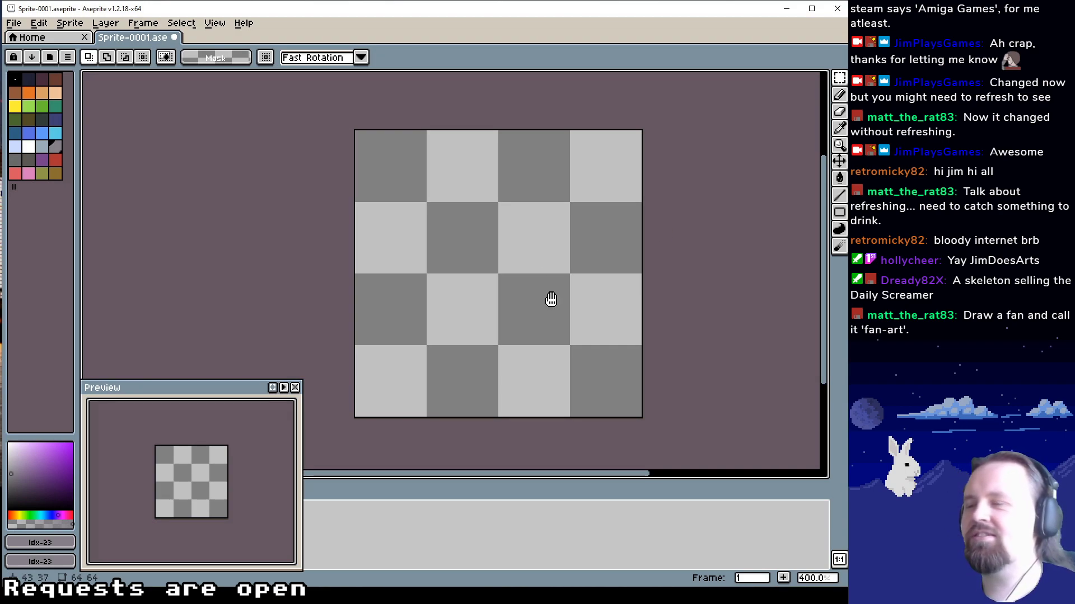
drag(551, 299, 532, 297)
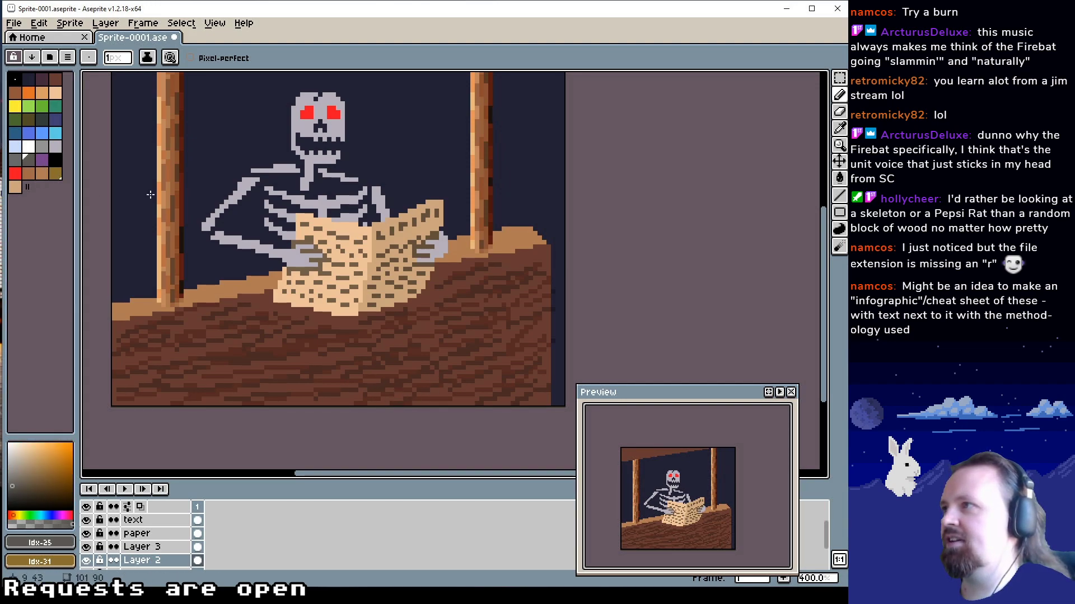
Paint short wood-grain strokes over the counter's front on Layer 2, switching between the palette's light greys and pale blue
click(54, 146)
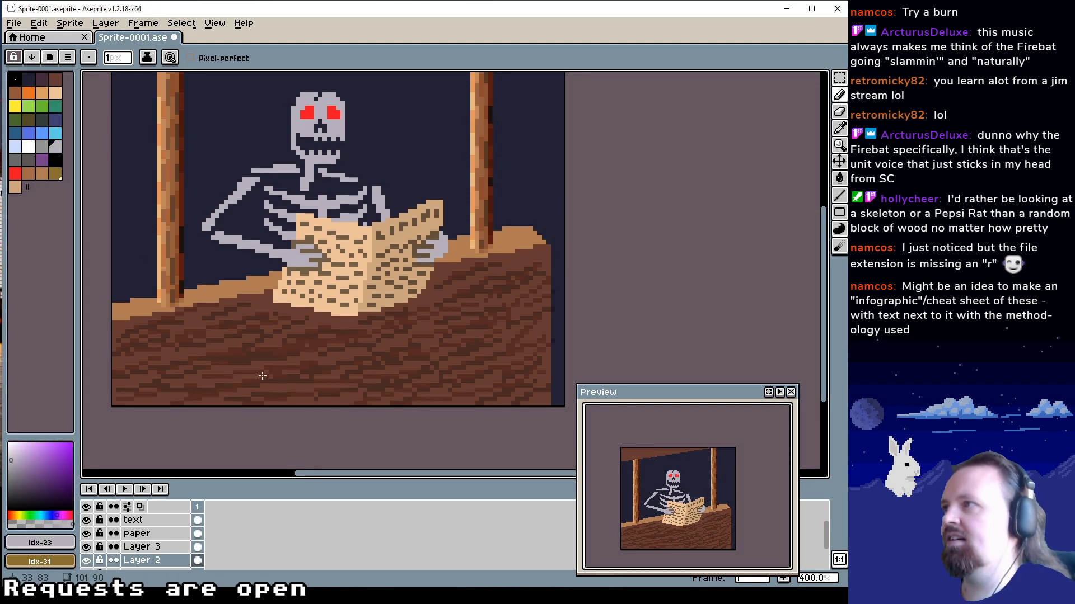
click(42, 148)
click(15, 146)
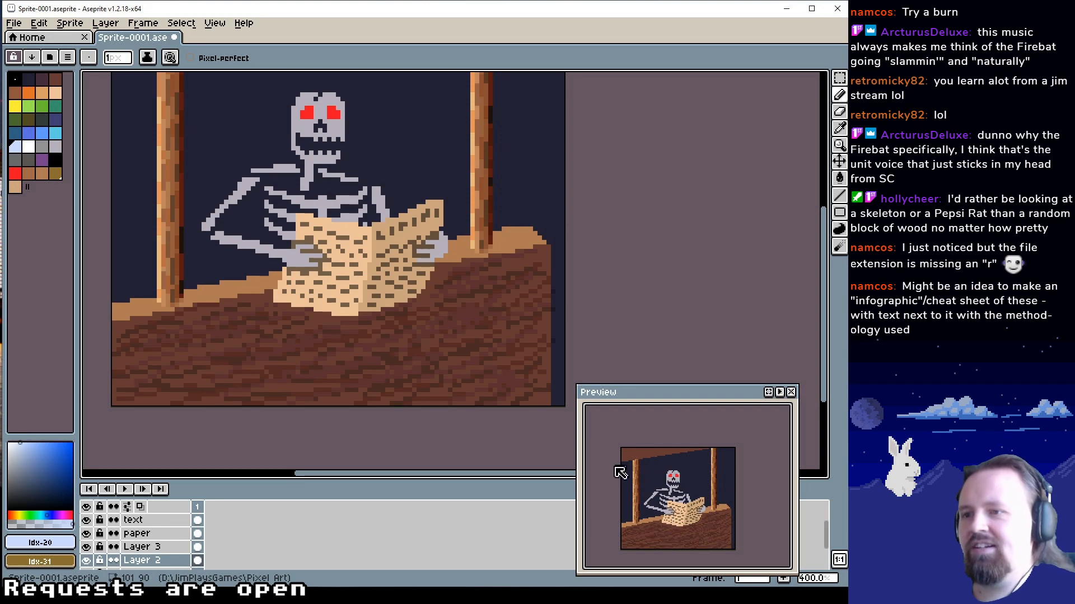
drag(321, 323, 358, 345)
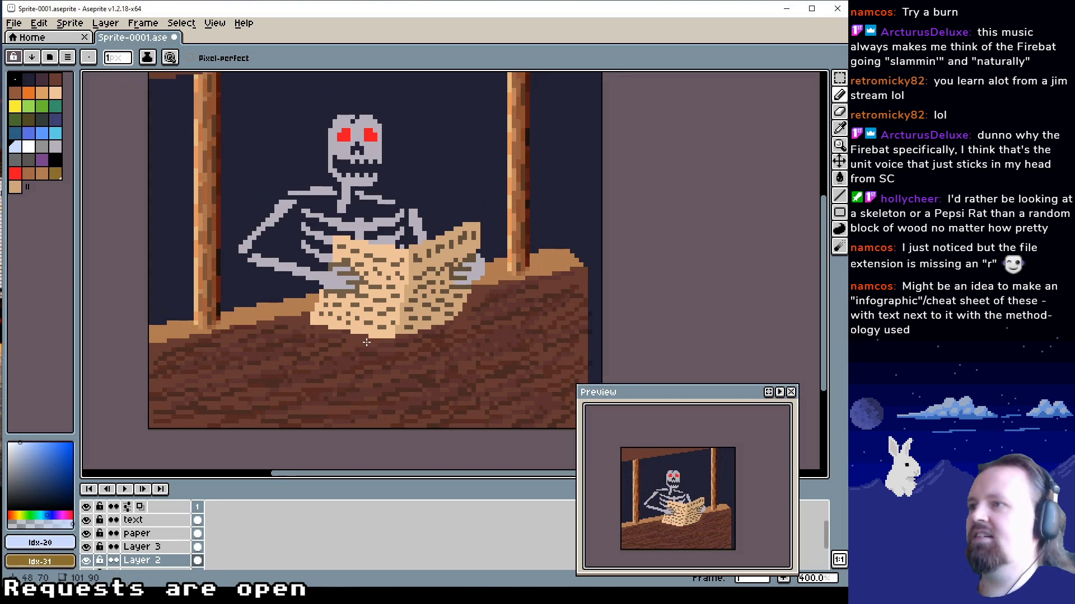
scroll(366, 342, down, 3)
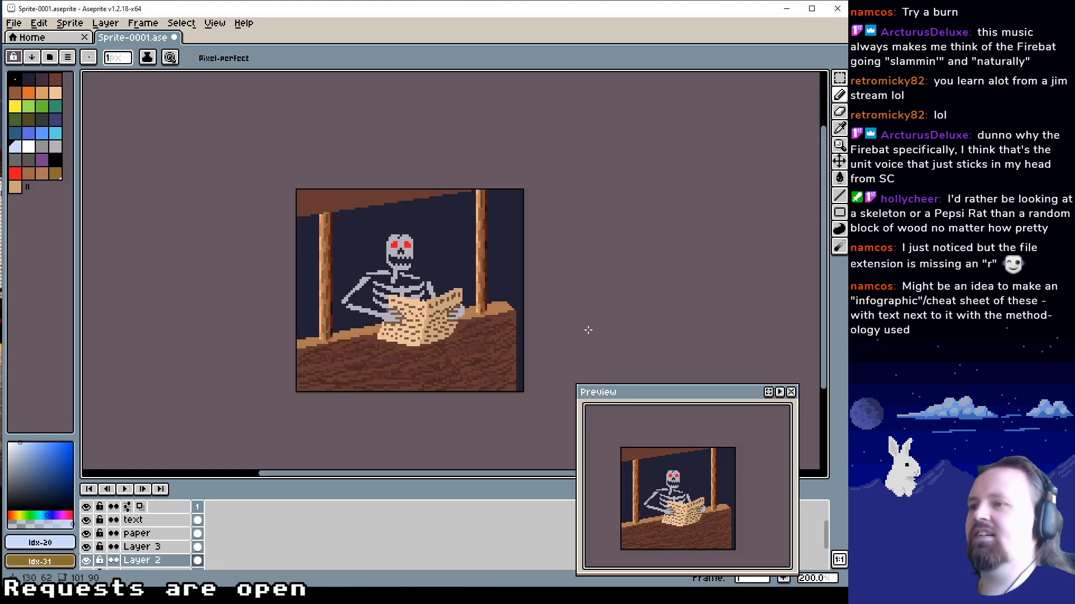
scroll(426, 335, up, 2)
scroll(420, 324, up, 2)
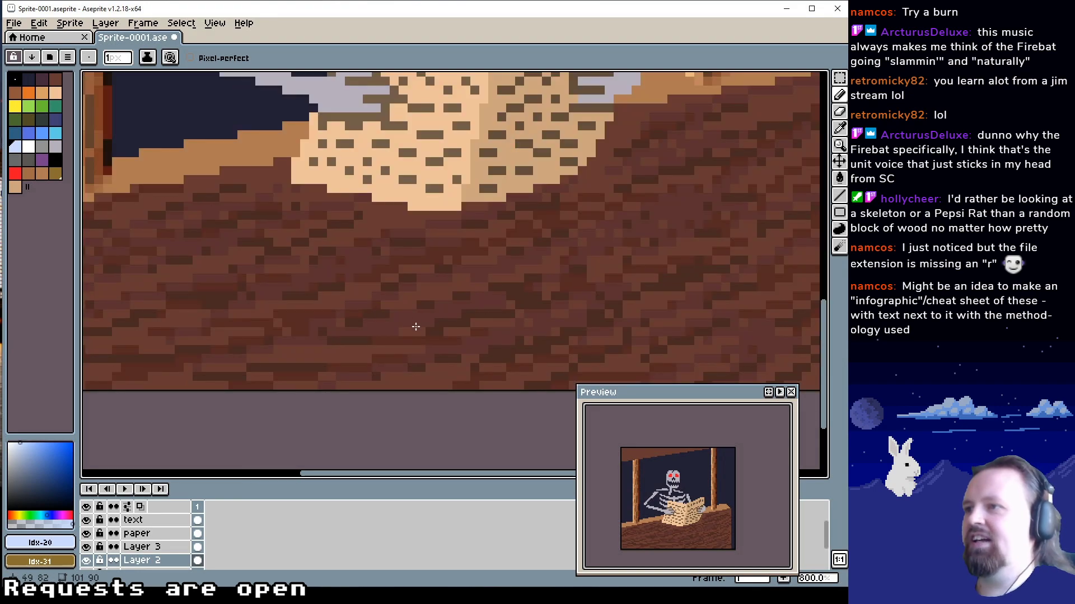
scroll(423, 312, down, 2)
drag(424, 312, 405, 325)
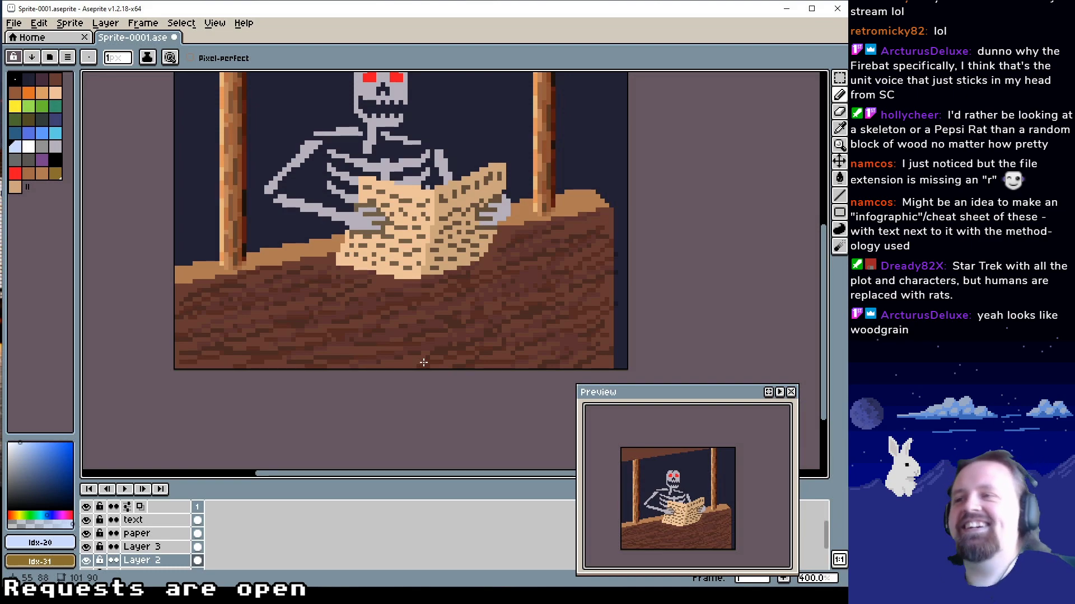
Touch up the wood grain just below the newspaper on Layer 2, alternating pale blue and dark grey strokes
alt+click(383, 288)
scroll(383, 289, left, 1)
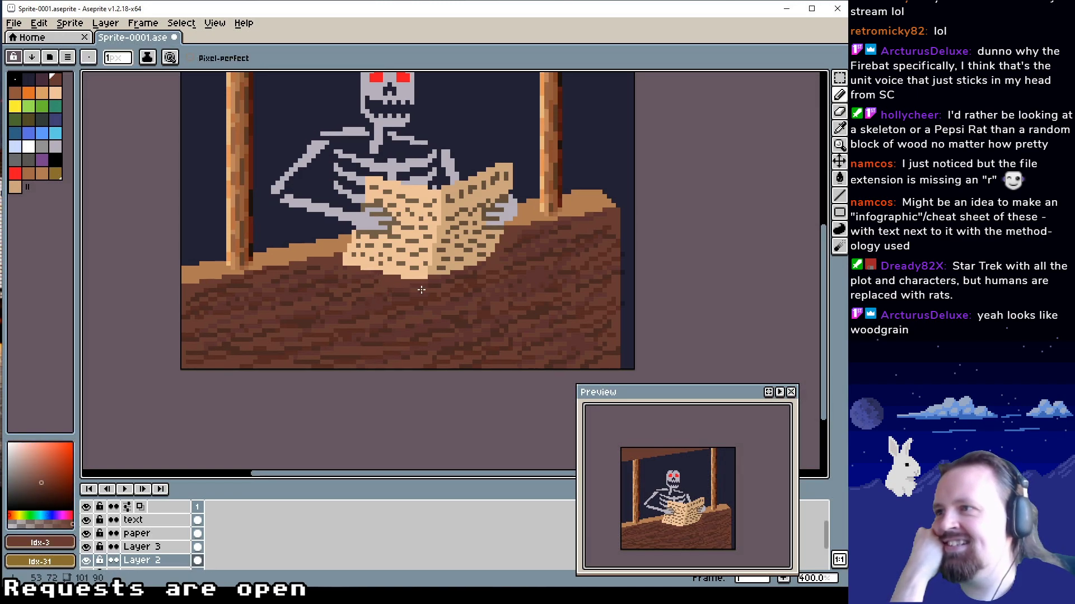
scroll(386, 283, left, 1)
alt+click(392, 283)
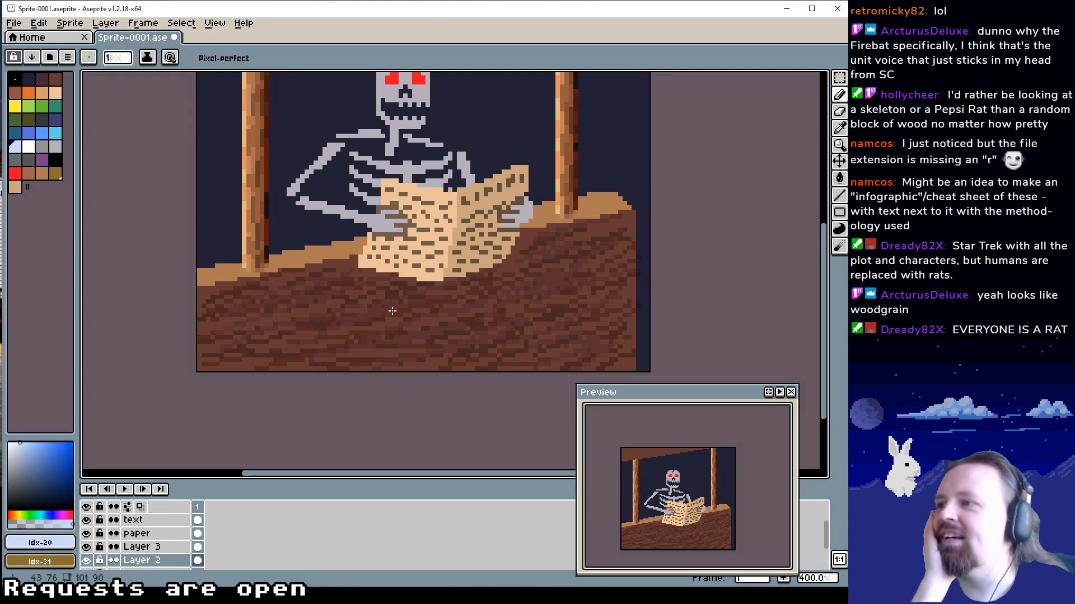
alt+click(373, 320)
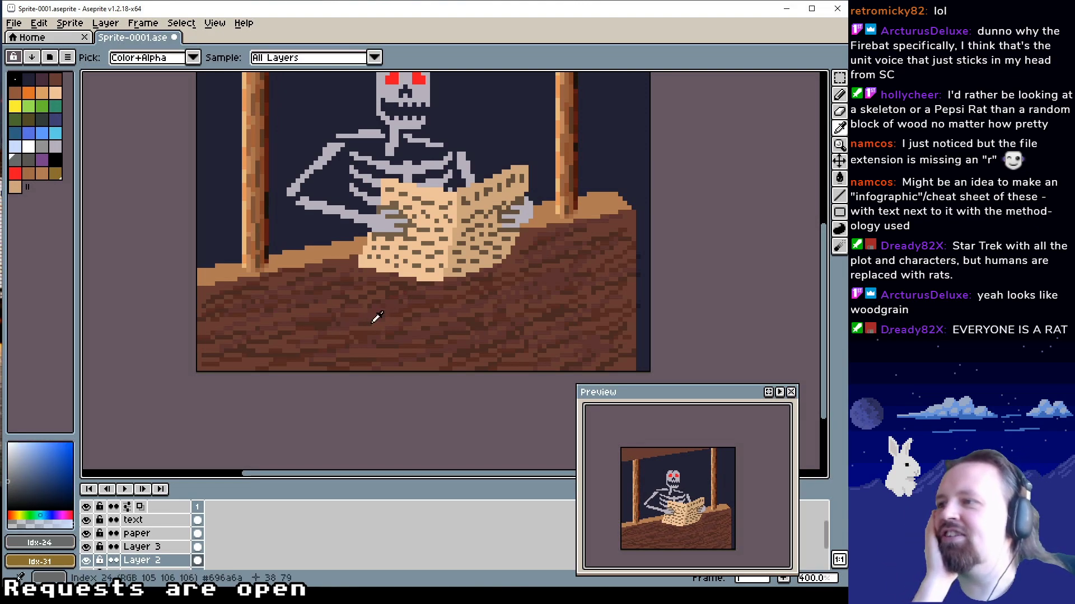
scroll(447, 324, right, 3)
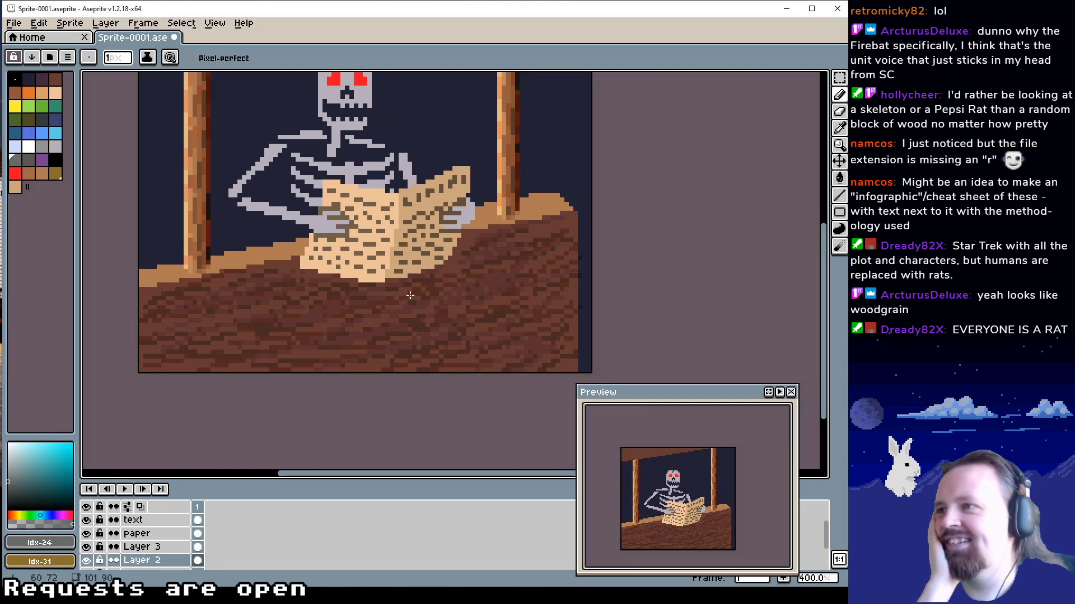
alt+click(410, 295)
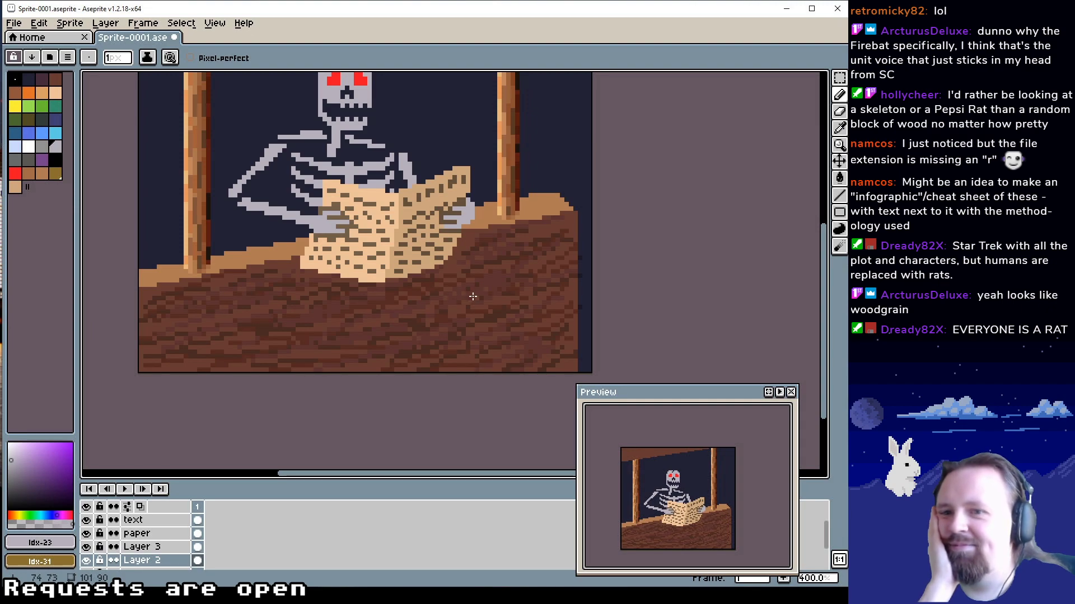
Vary the grain beside the newspaper's right edge and in the counter's lower left corner with light and dark strokes
drag(455, 312, 477, 262)
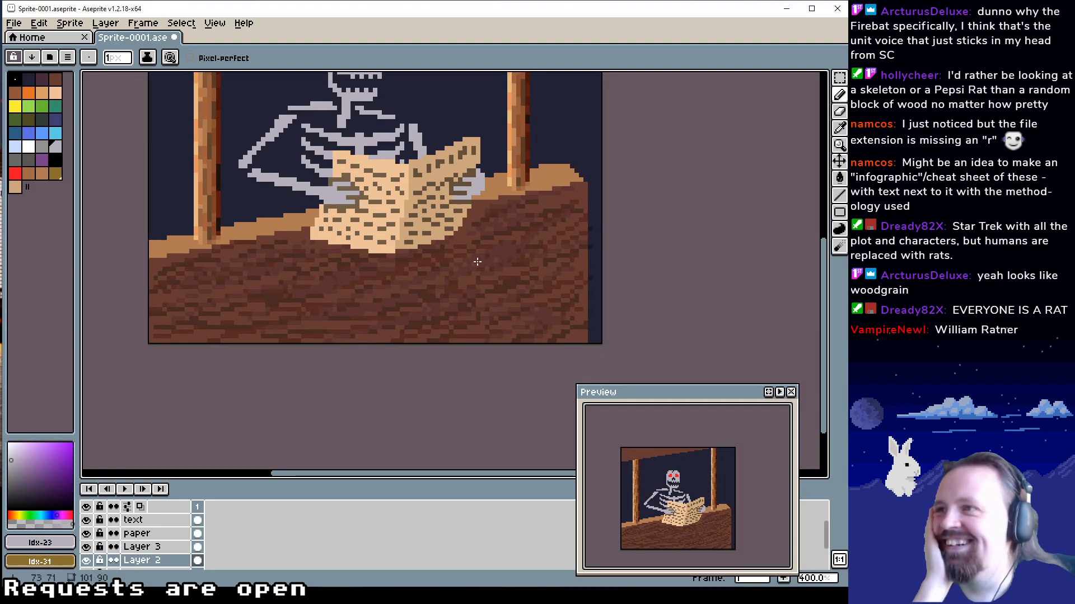
alt+click(478, 215)
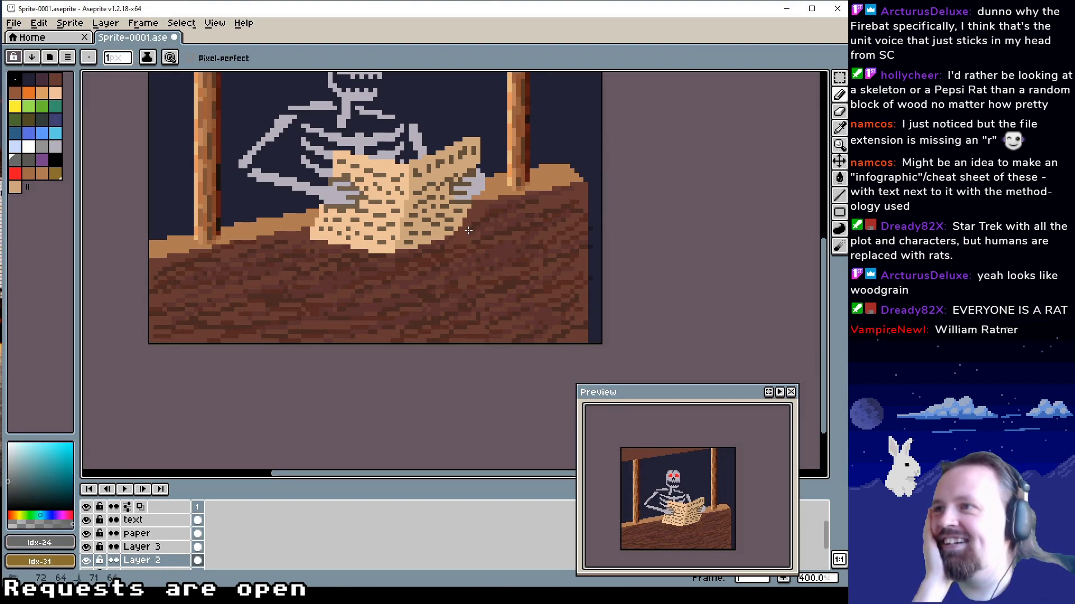
alt+click(499, 210)
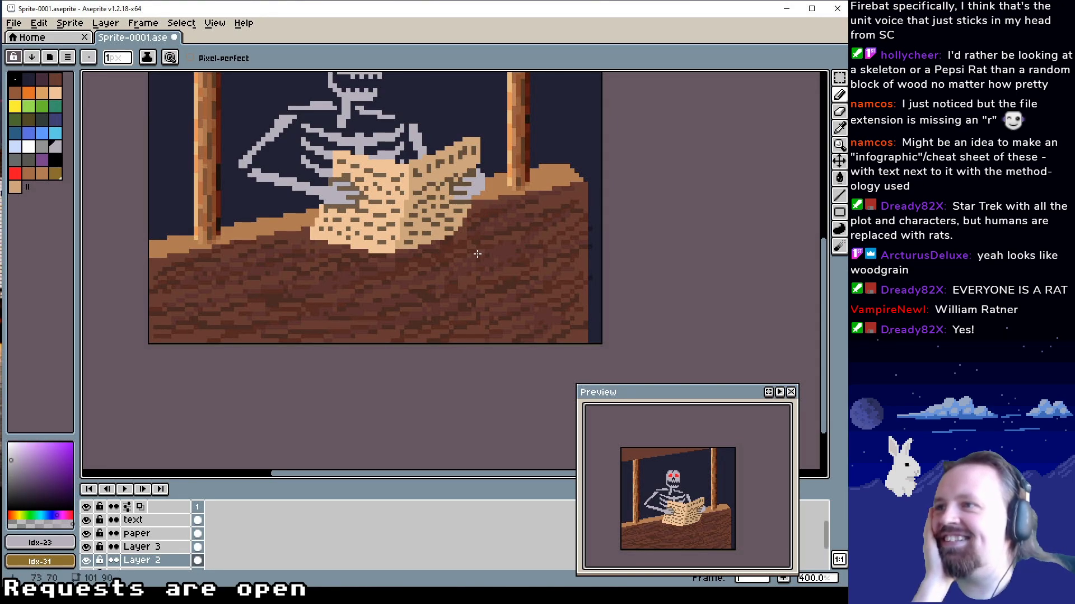
alt+click(486, 225)
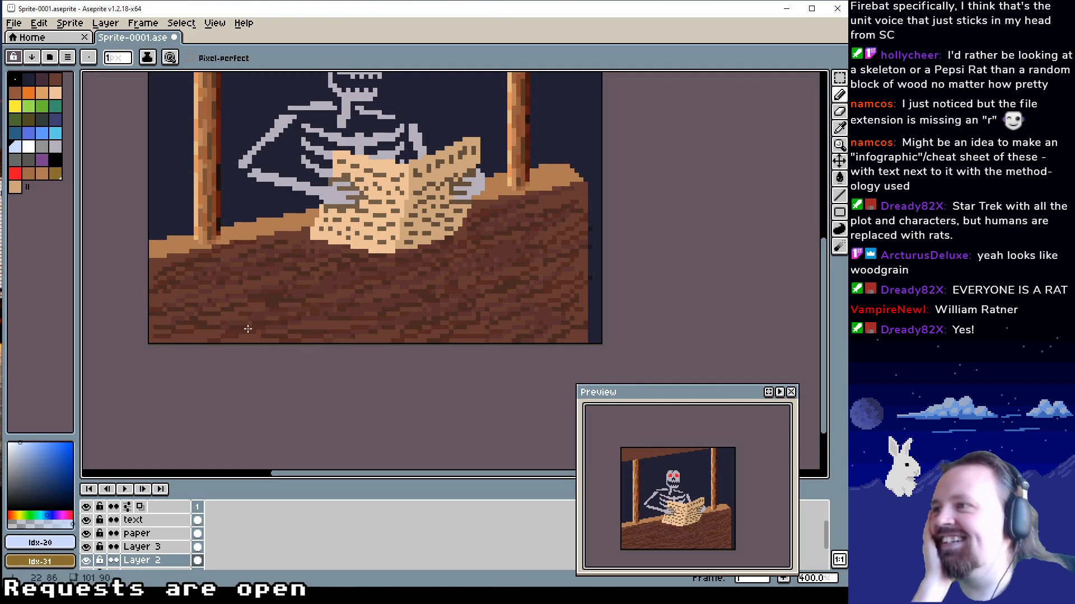
alt+click(214, 326)
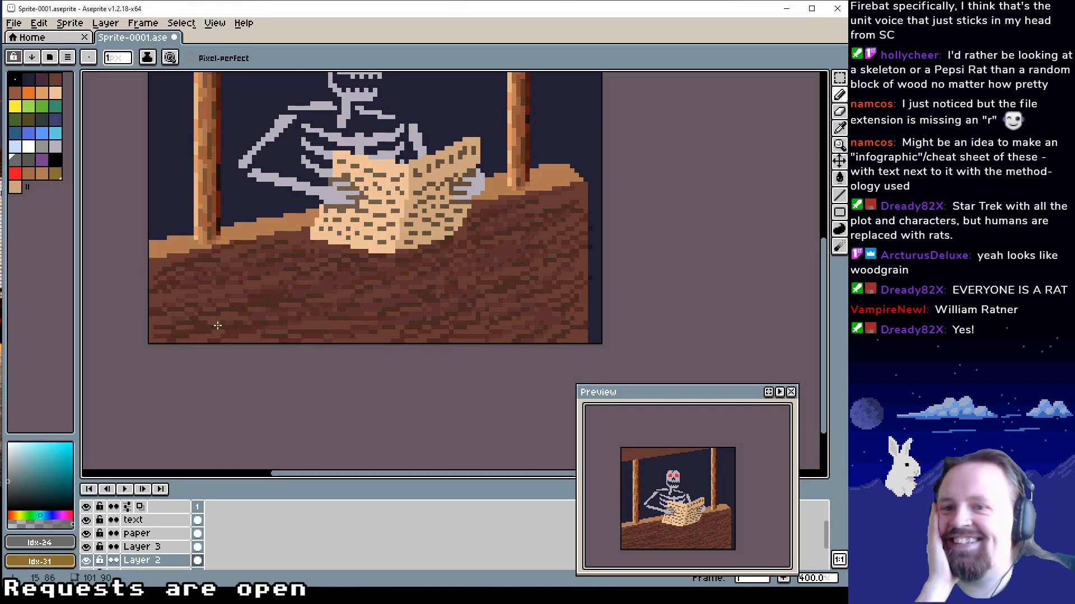
Examine the wood grain across the counter's front together with the skeleton, newspaper and posts
drag(402, 288, 385, 317)
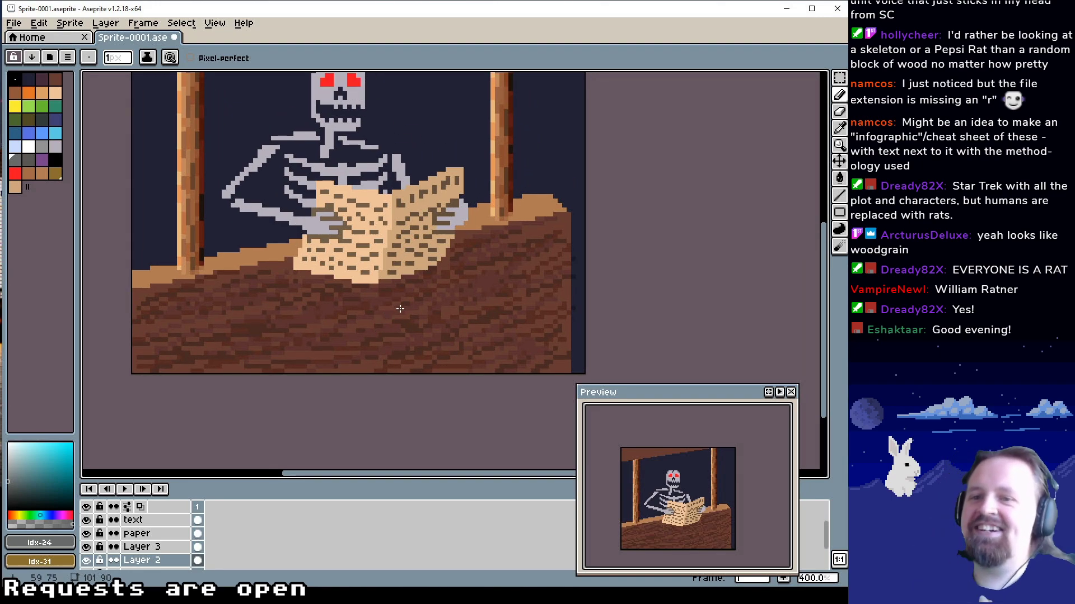
drag(407, 288, 459, 286)
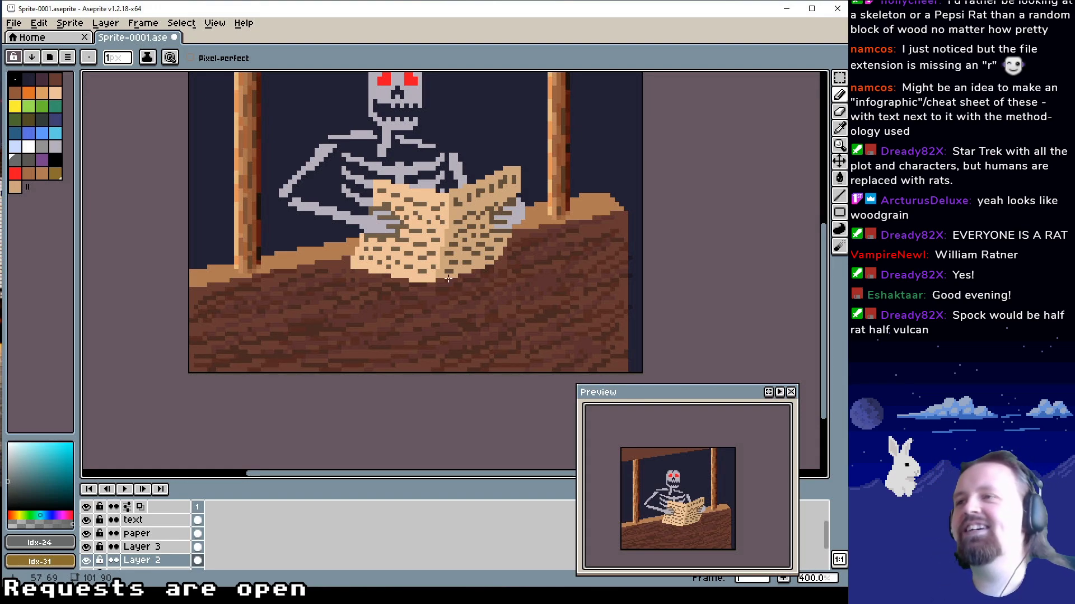
drag(448, 279, 458, 338)
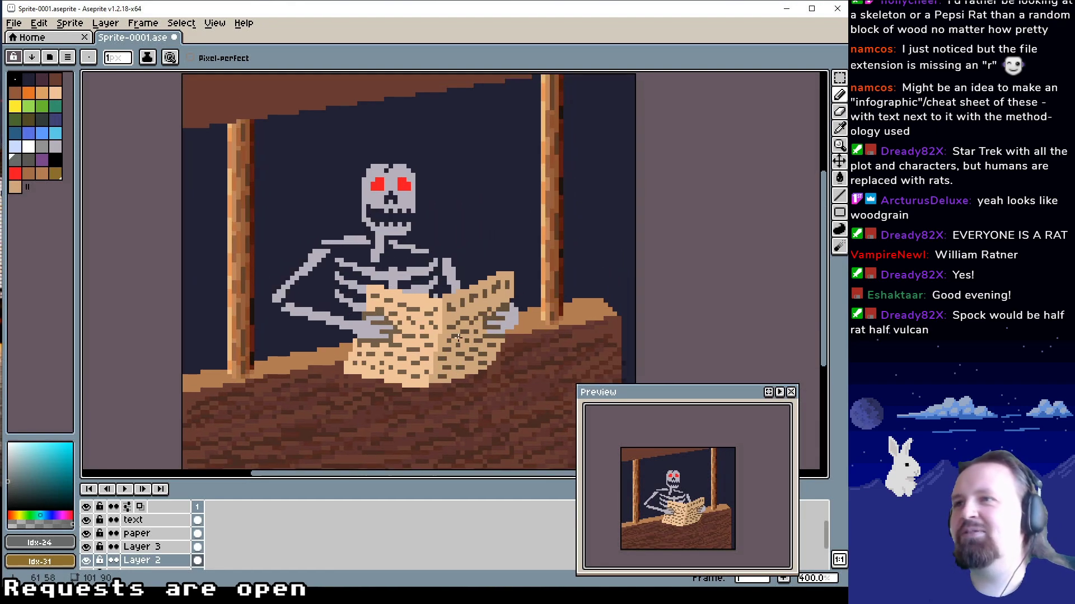
drag(439, 301, 439, 329)
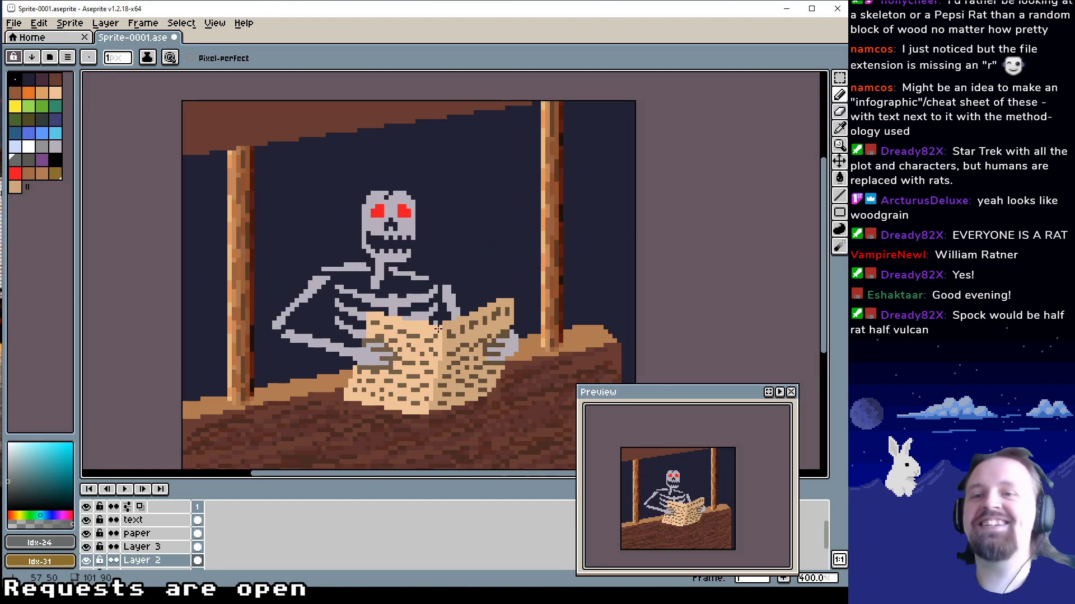
drag(427, 309, 472, 239)
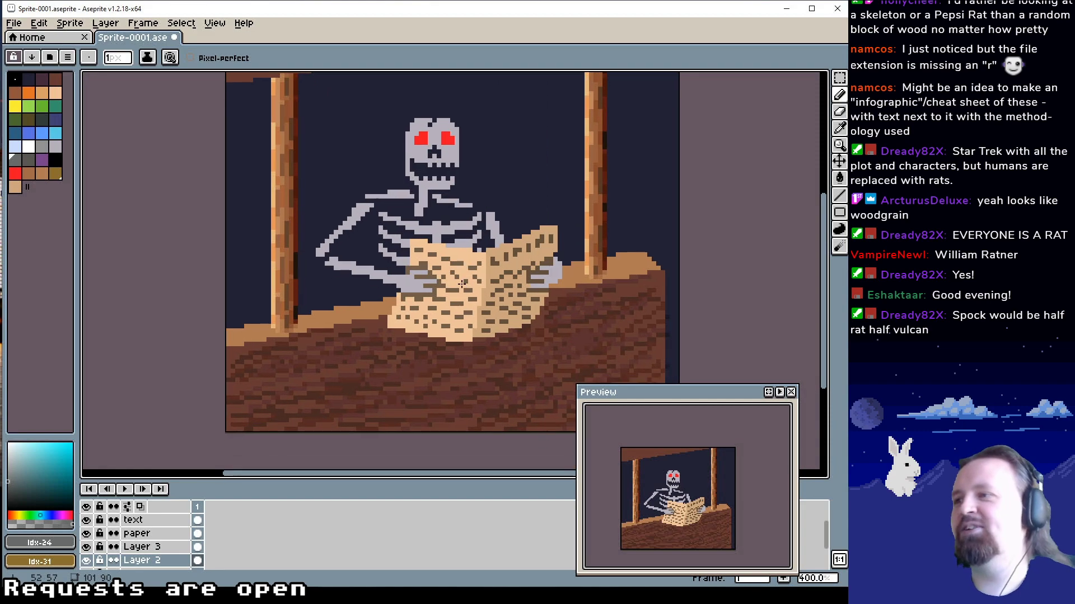
mouse_move(461, 285)
mouse_down()
mouse_move(475, 277)
mouse_move(460, 317)
mouse_move(473, 290)
mouse_up()
drag(344, 355, 364, 336)
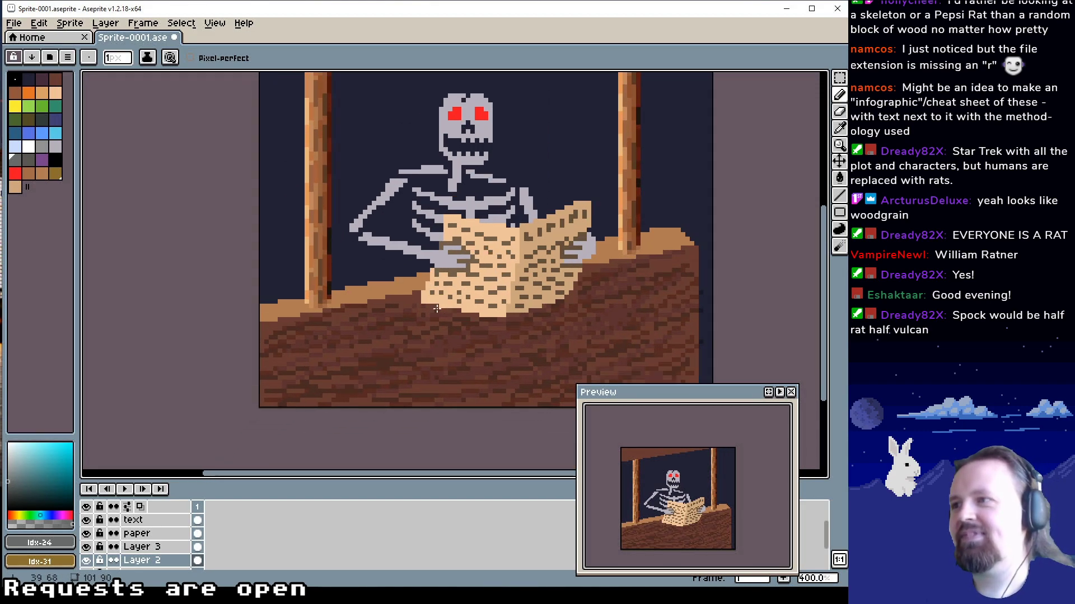
scroll(365, 336, up, 4)
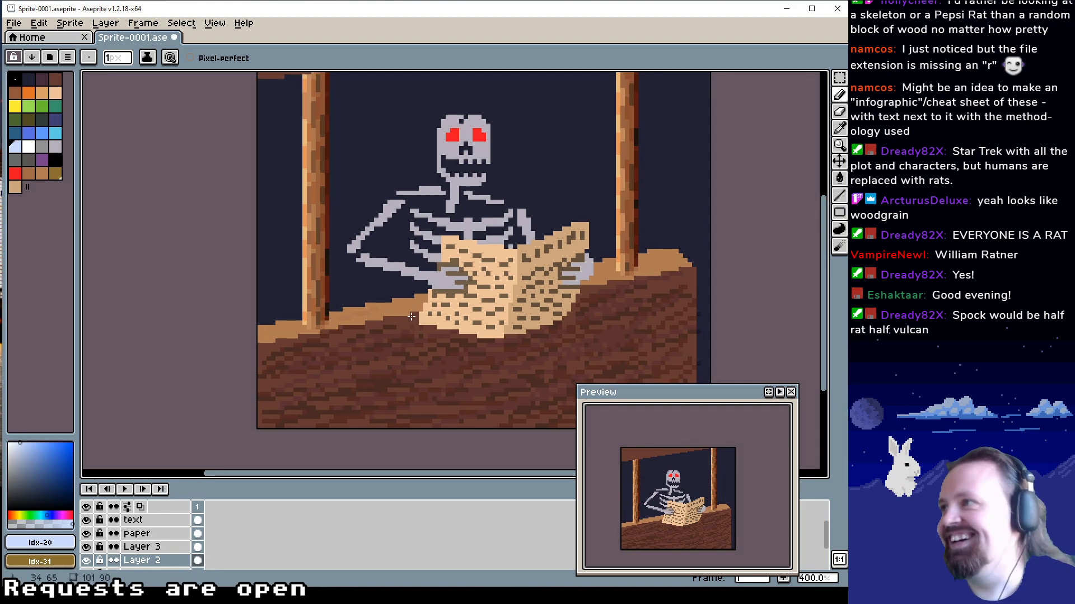
drag(402, 290, 411, 314)
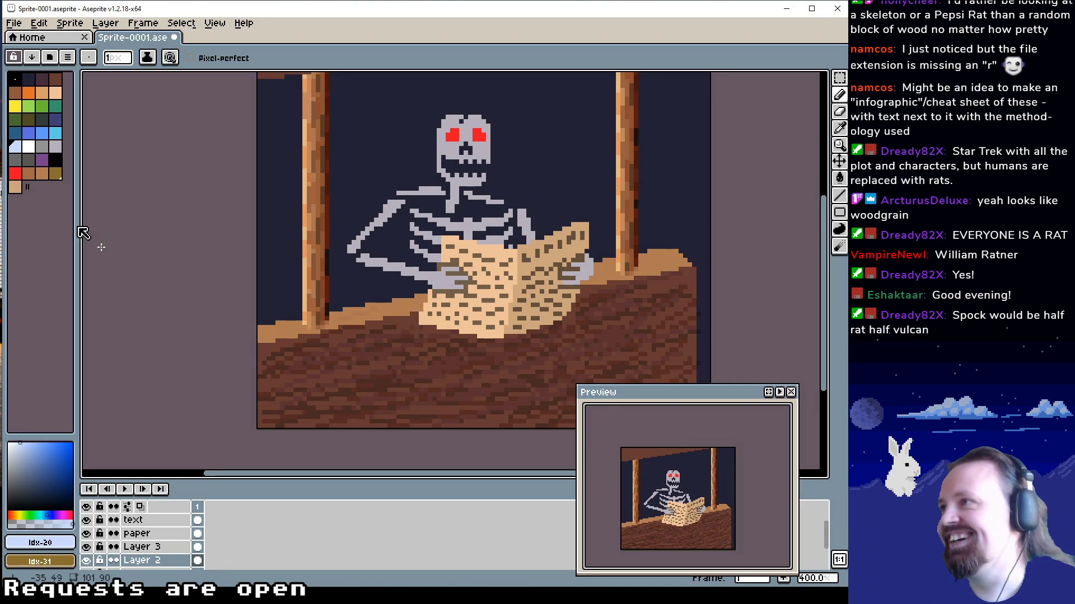
Sample the counter top's tan colour and darken that palette entry to a deeper brown using the HSV value
alt+click(293, 331)
click(39, 551)
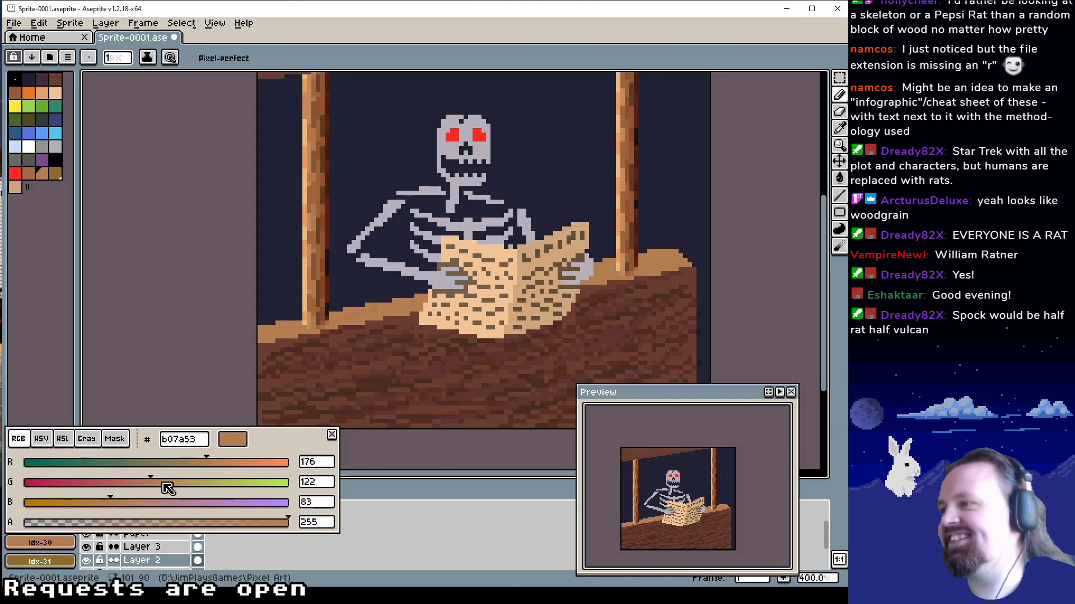
click(41, 441)
drag(198, 505, 159, 502)
drag(603, 224, 584, 320)
drag(439, 258, 439, 167)
drag(637, 279, 642, 224)
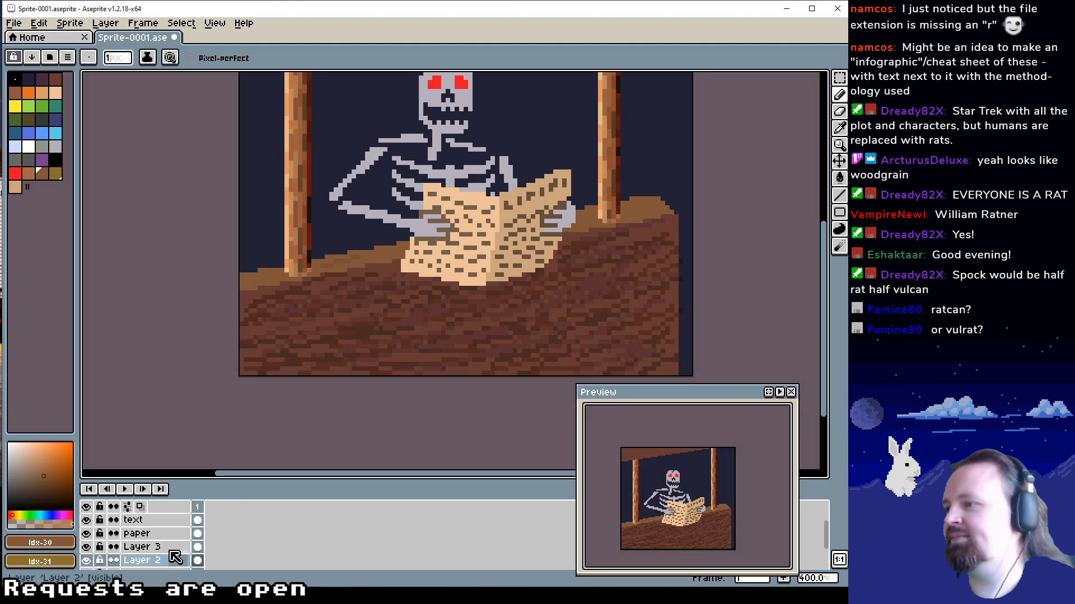
On Layer 3, draw a white Line-tool highlight along the counter's front top edge, redrawing it from right to left
click(171, 549)
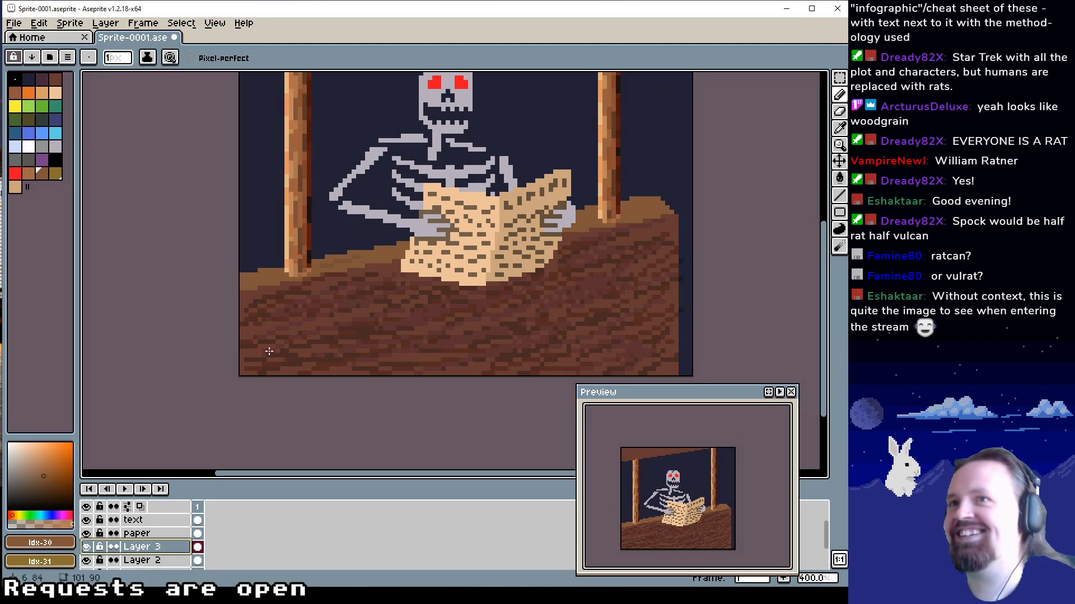
key(shift+l)
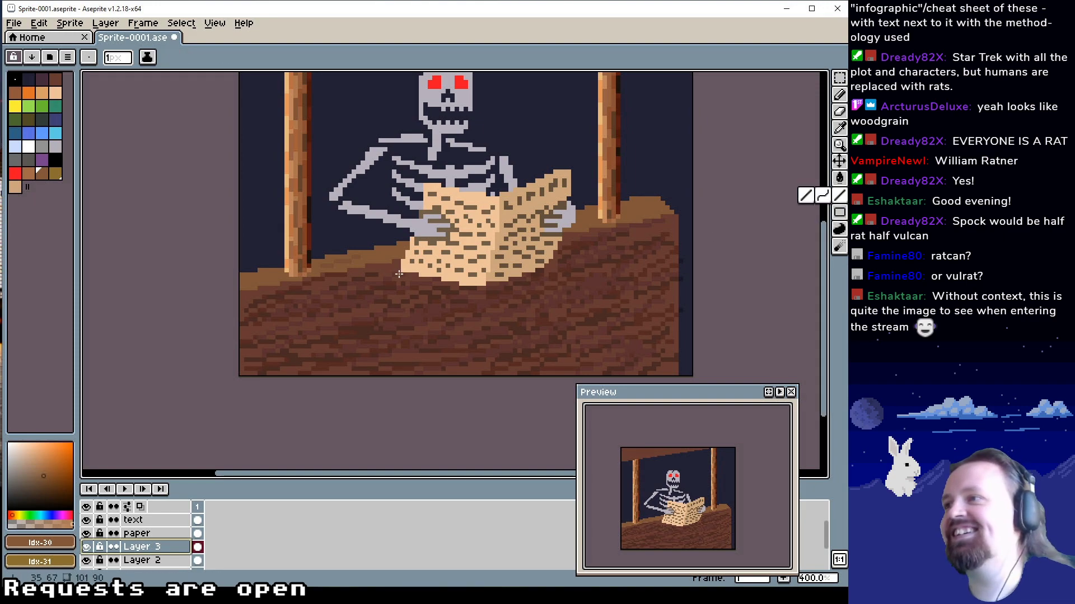
click(28, 148)
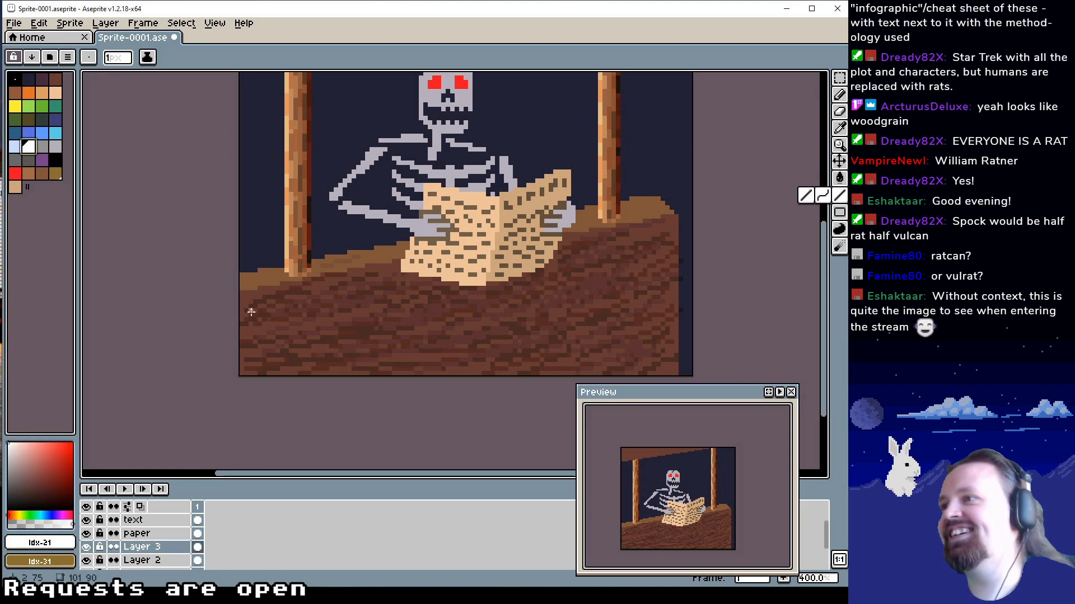
mouse_move(244, 291)
mouse_down()
mouse_move(676, 216)
mouse_move(587, 223)
mouse_move(577, 225)
mouse_move(622, 224)
mouse_move(391, 265)
mouse_move(675, 218)
mouse_up()
key(ctrl+z)
drag(675, 218, 241, 294)
drag(365, 263, 365, 275)
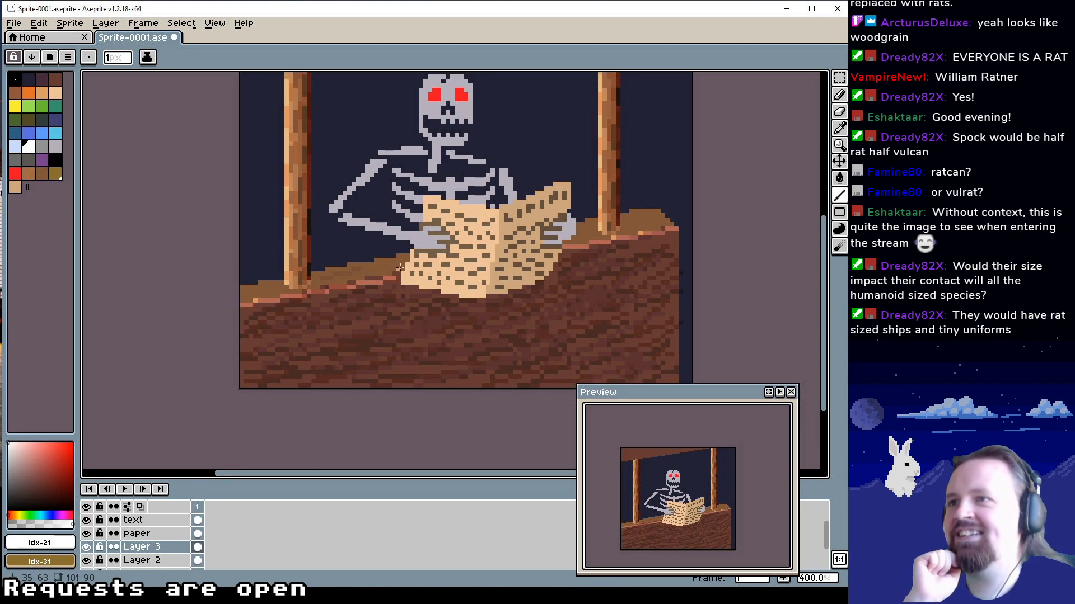
drag(603, 290, 610, 263)
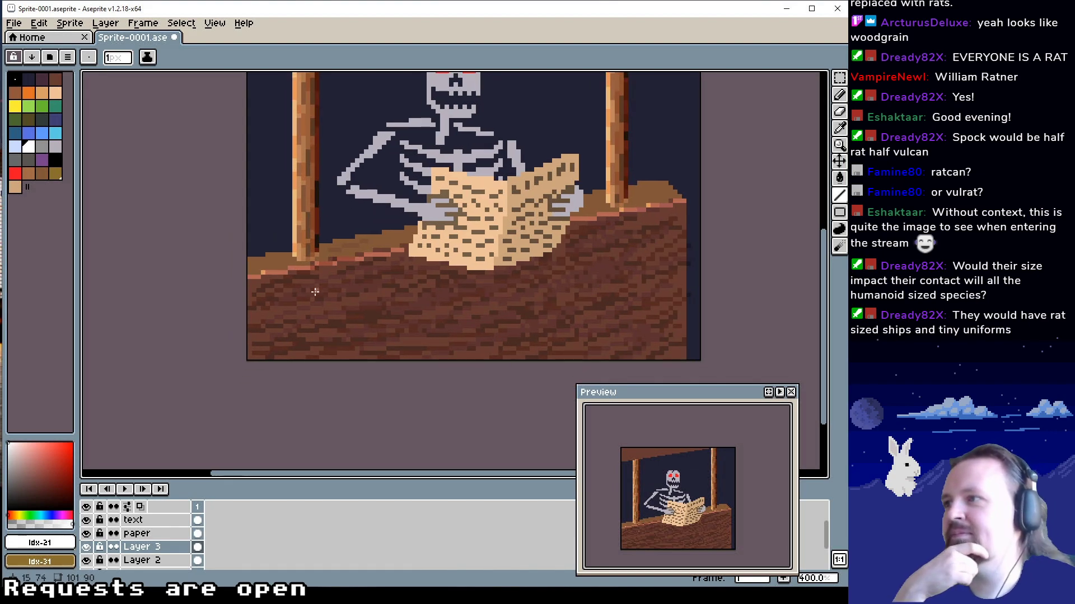
Draw white highlight lines along the back edge of the counter top, between the posts and out to its right end
mouse_move(277, 258)
mouse_down()
mouse_move(273, 312)
mouse_move(248, 311)
mouse_move(412, 282)
mouse_up()
drag(589, 266, 540, 290)
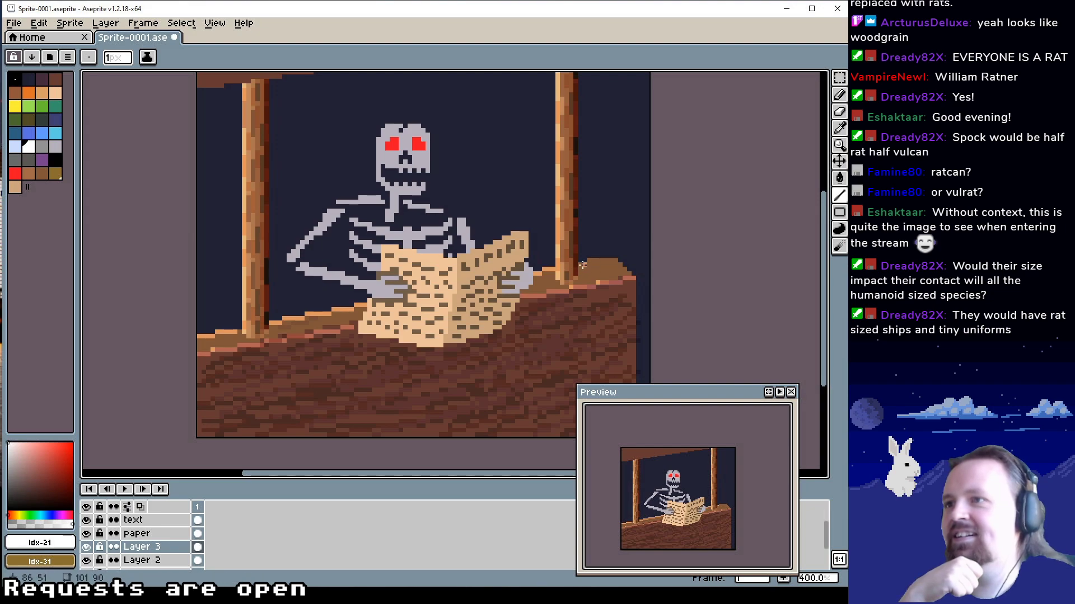
mouse_move(587, 261)
mouse_down()
mouse_move(614, 262)
mouse_move(597, 278)
mouse_up()
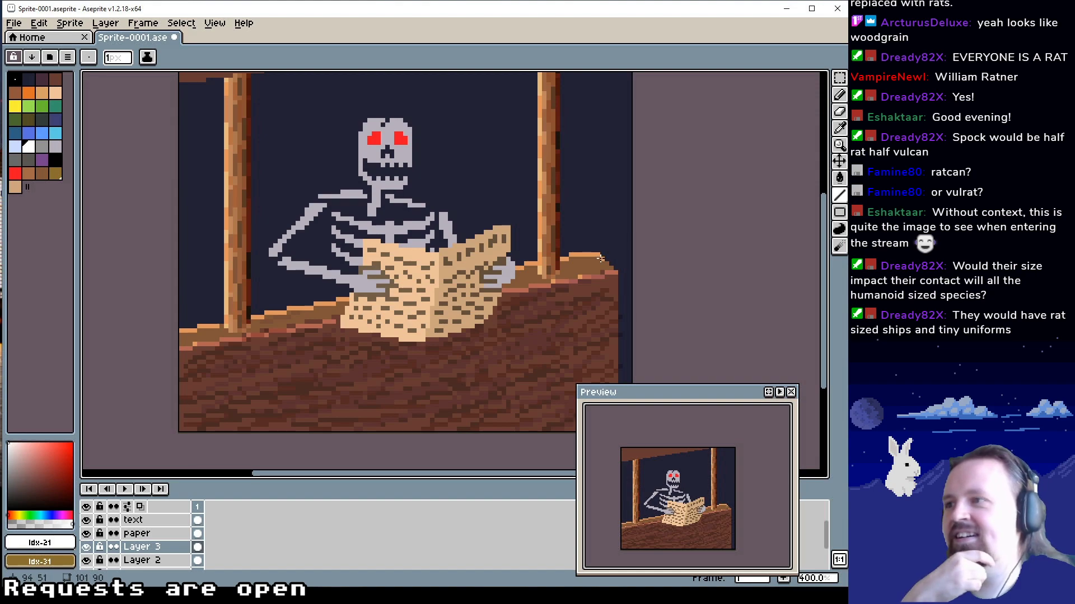
drag(343, 374, 378, 331)
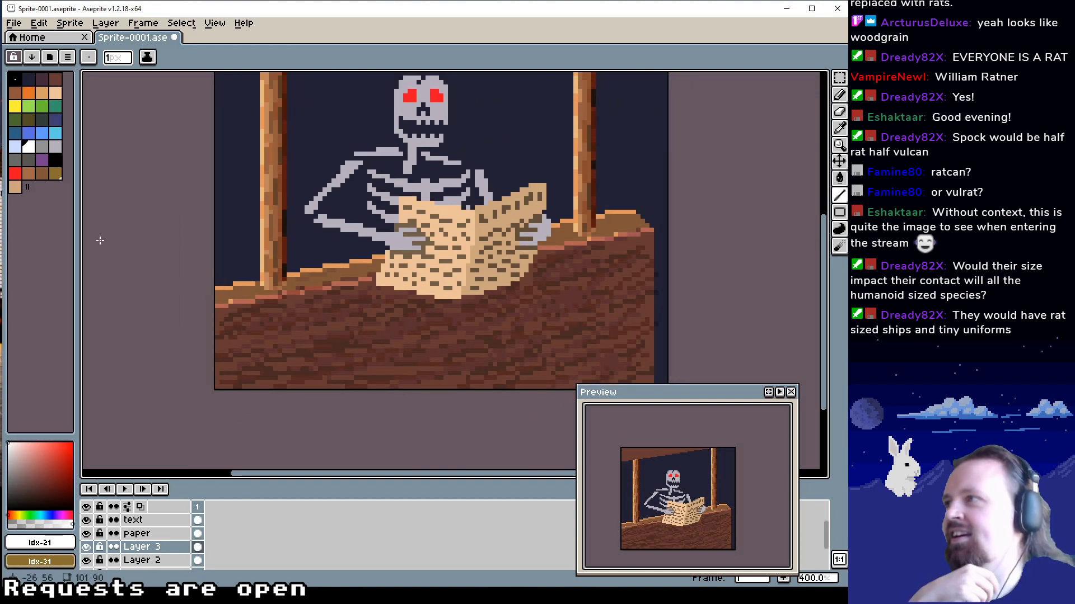
Draw a vertical shadow line down the counter's right edge in dark grey, and go over it in black
click(29, 160)
mouse_move(654, 231)
mouse_down()
mouse_move(645, 199)
mouse_move(643, 355)
mouse_up()
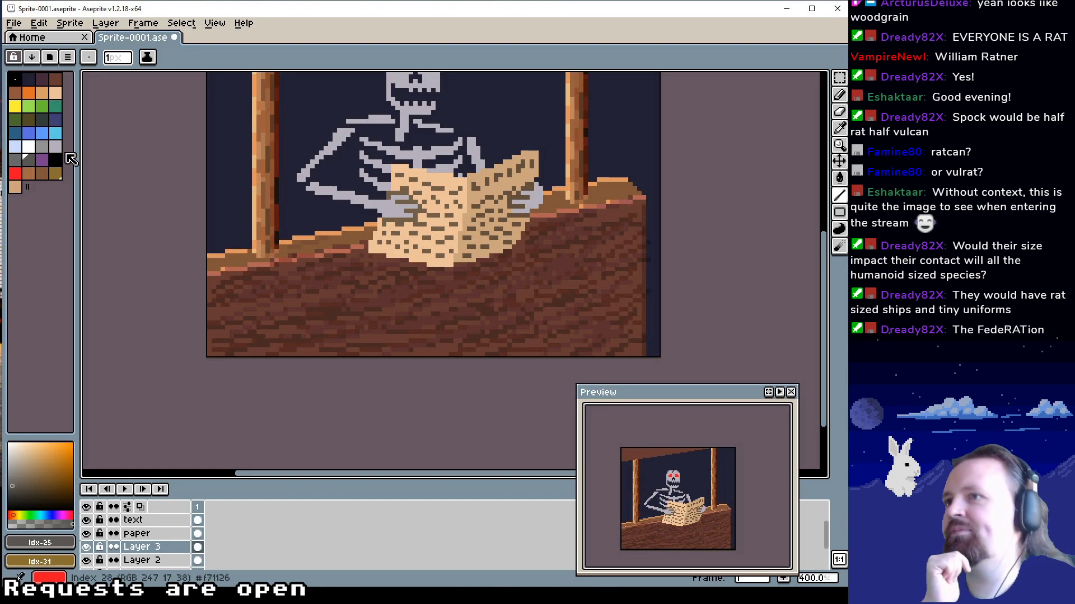
click(56, 160)
drag(642, 203, 643, 360)
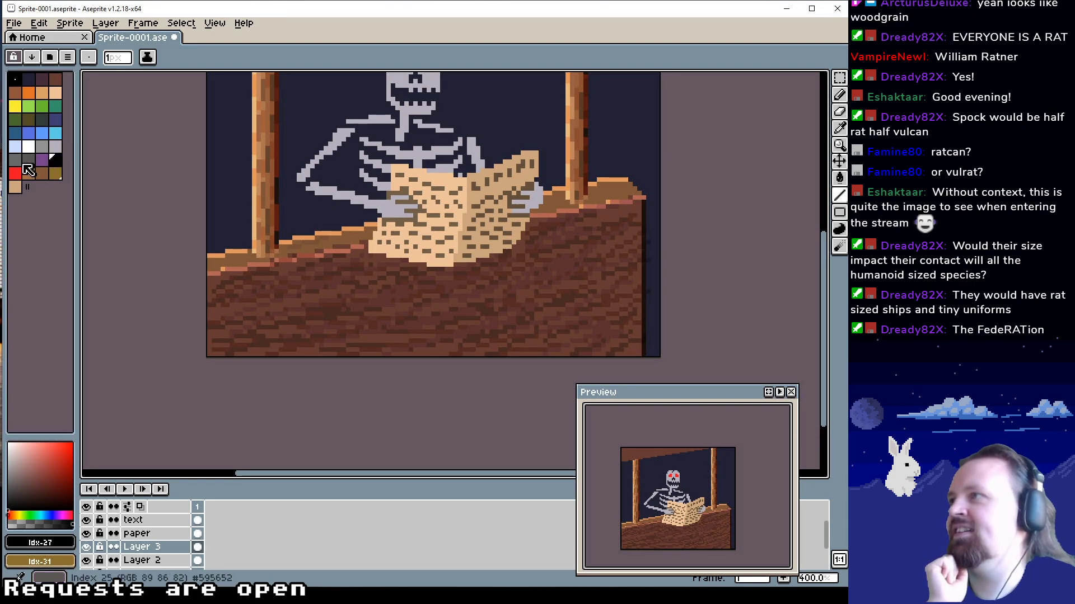
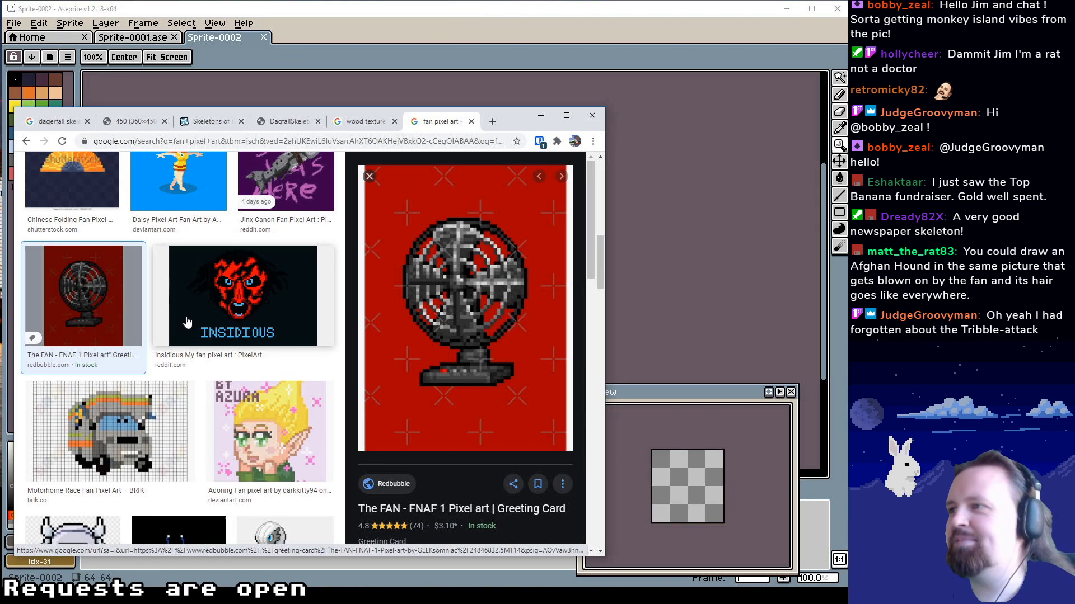
Look through the fan pixel art image results for a reference for the new sprite
scroll(187, 322, down, 4)
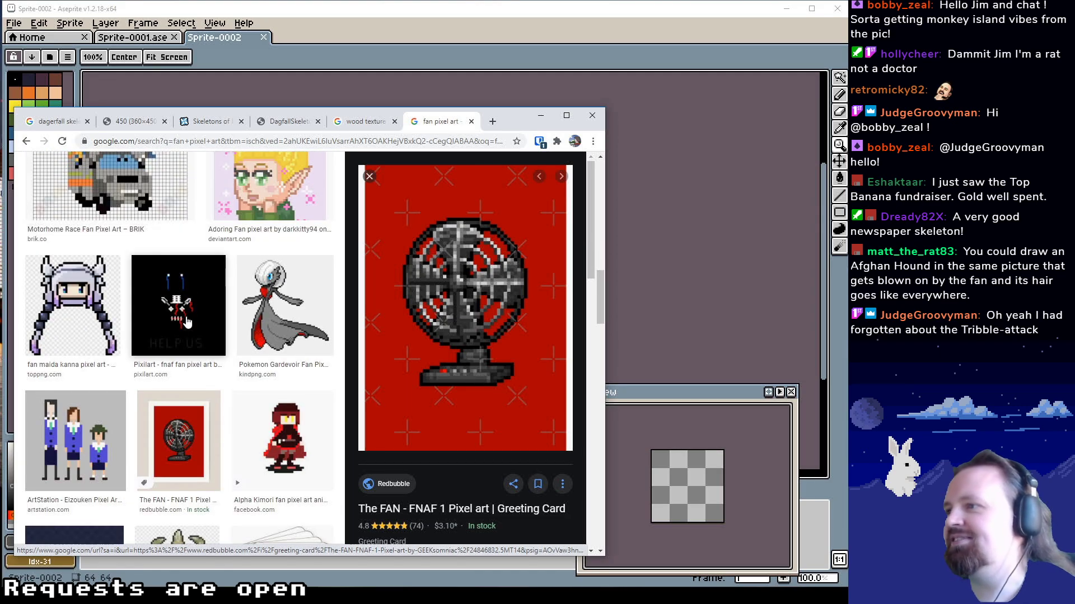
scroll(185, 314, up, 6)
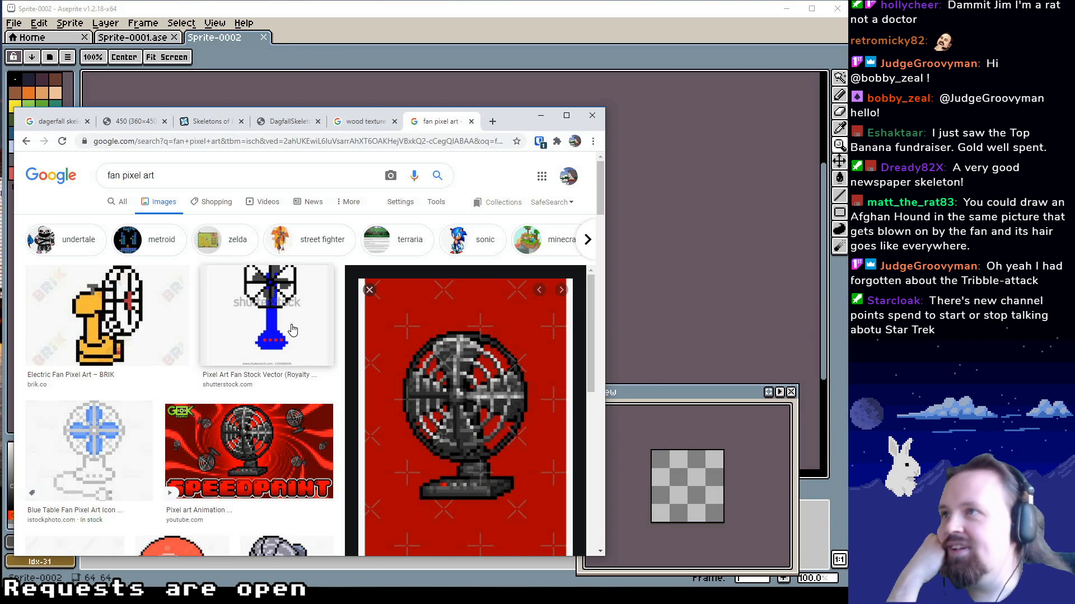
click(361, 122)
click(440, 121)
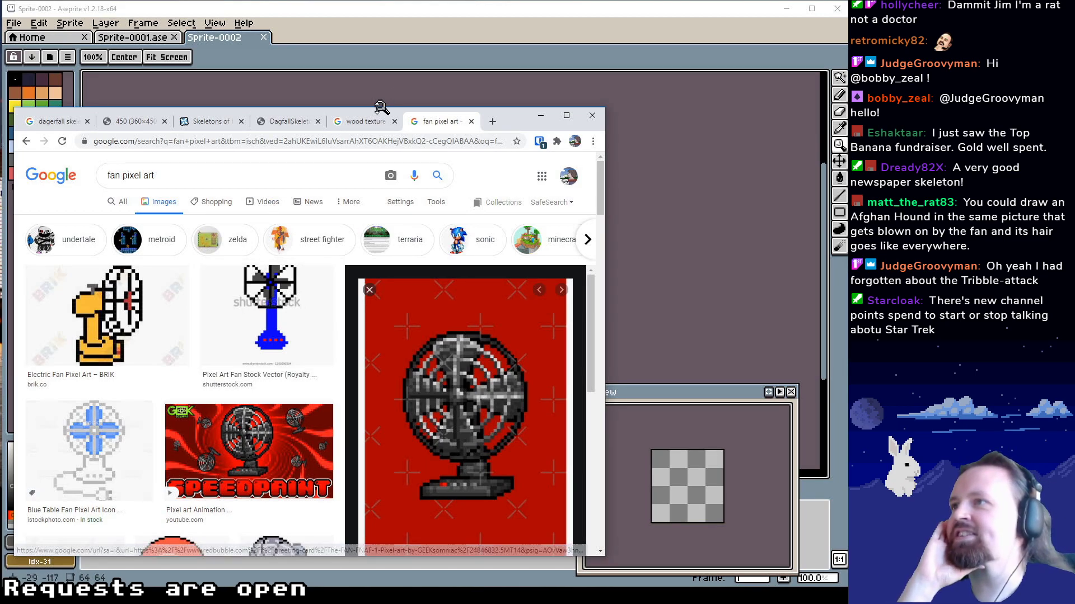
scroll(162, 370, down, 3)
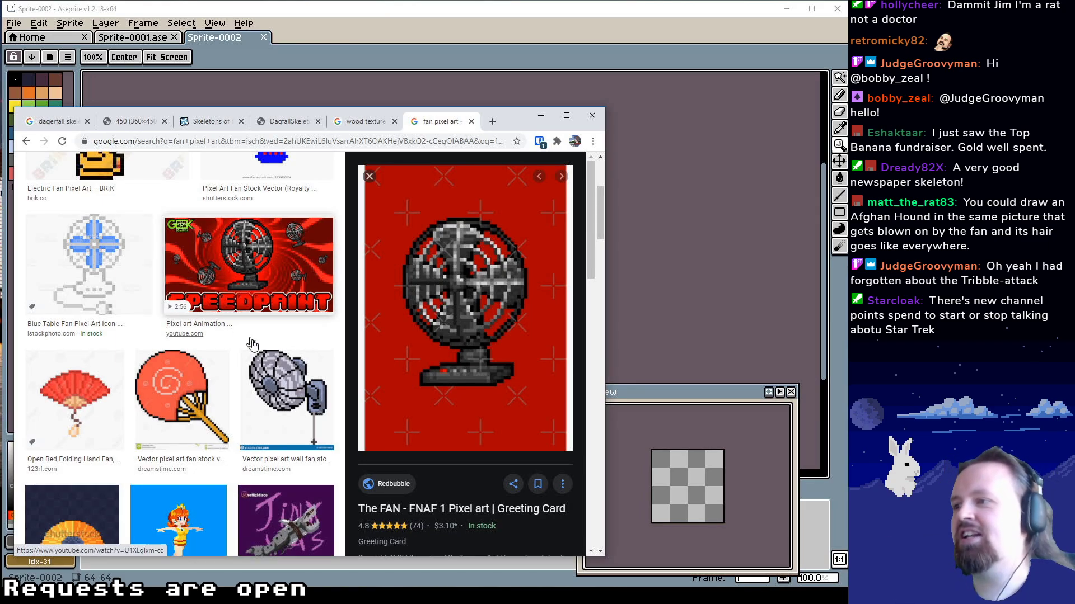
scroll(252, 347, down, 3)
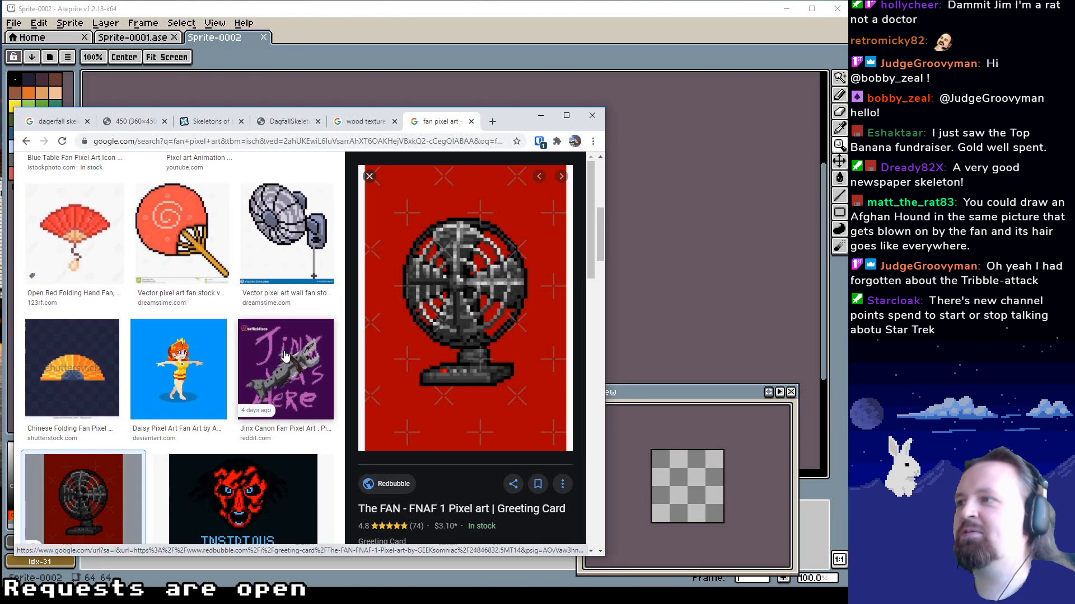
scroll(285, 358, up, 6)
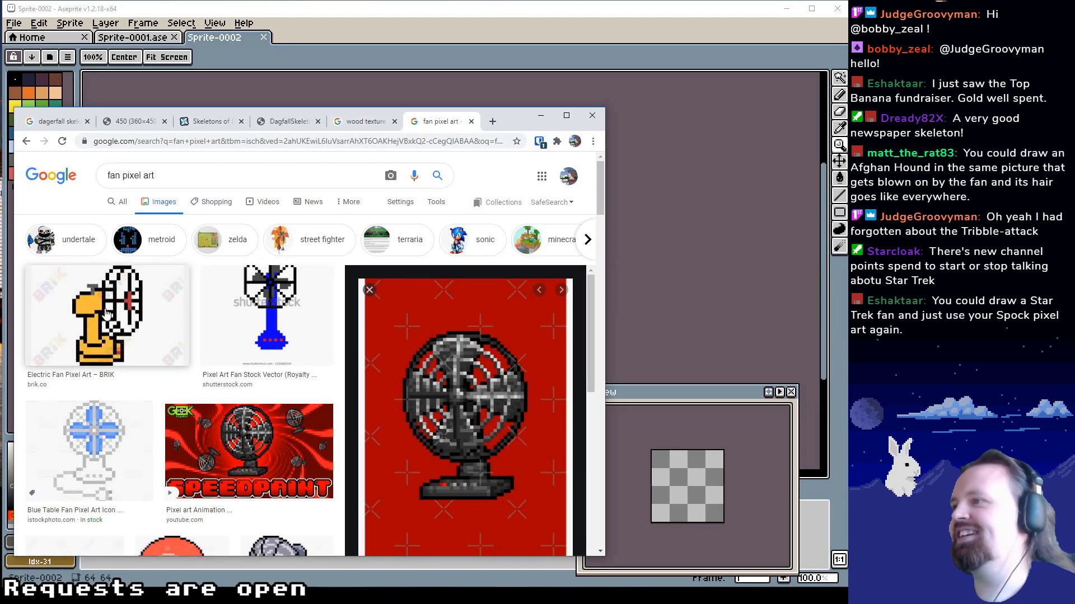
Shorten the image search to "fan" and browse the photo results for a suitable fan reference
drag(150, 176, 139, 176)
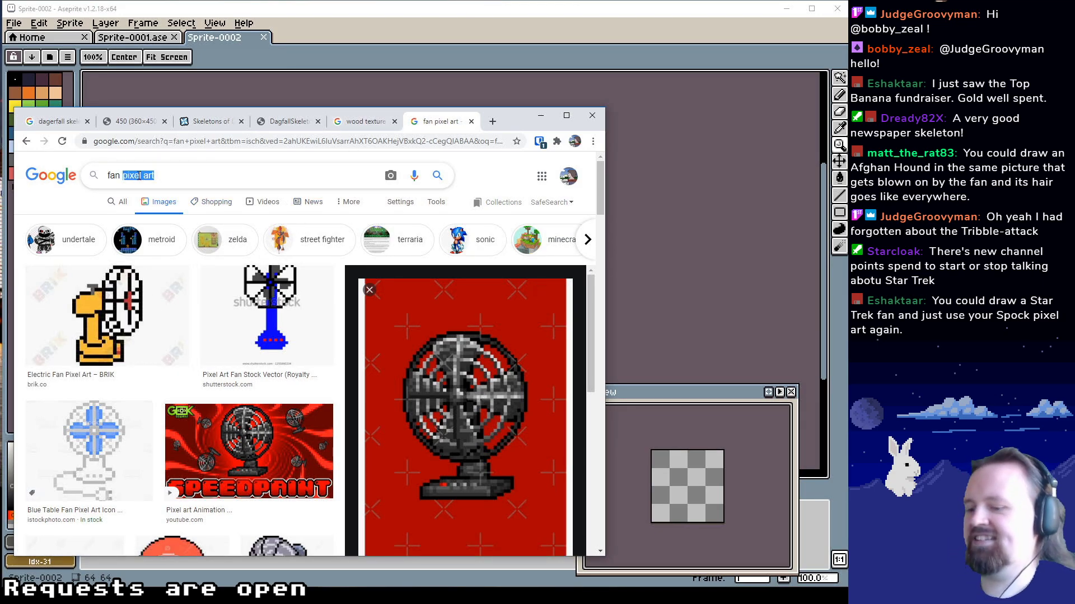
key(BackSpace)
key(Return)
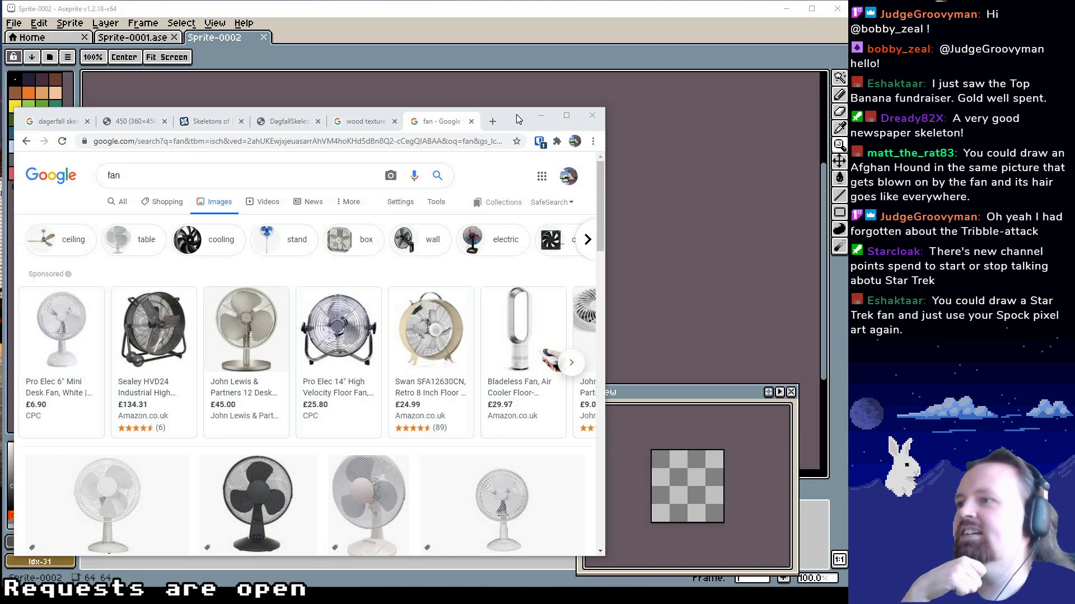
scroll(382, 348, down, 3)
scroll(382, 348, down, 6)
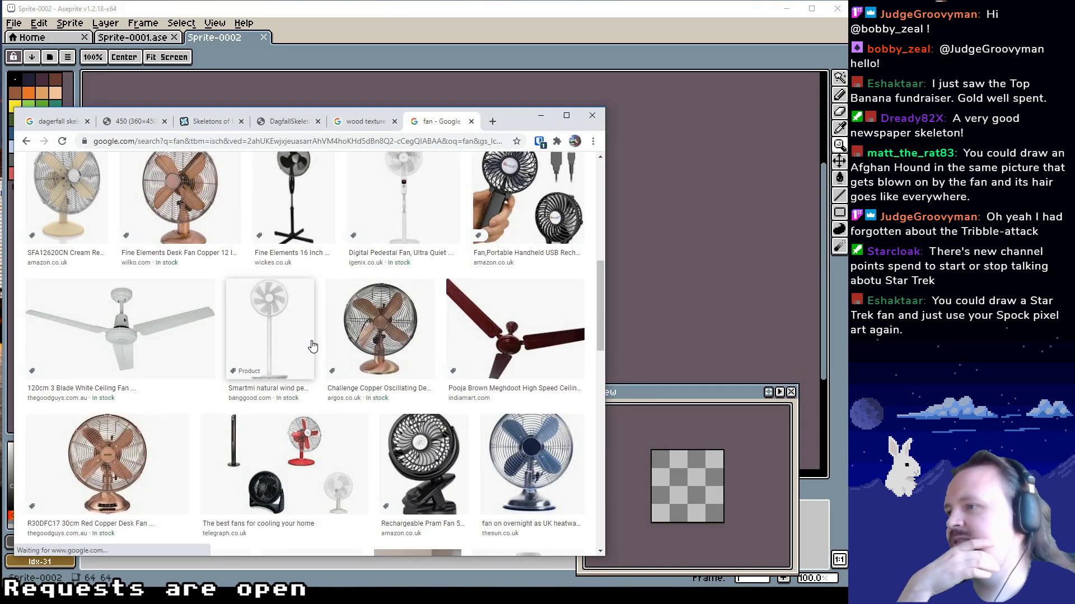
scroll(245, 351, down, 1)
scroll(248, 350, down, 10)
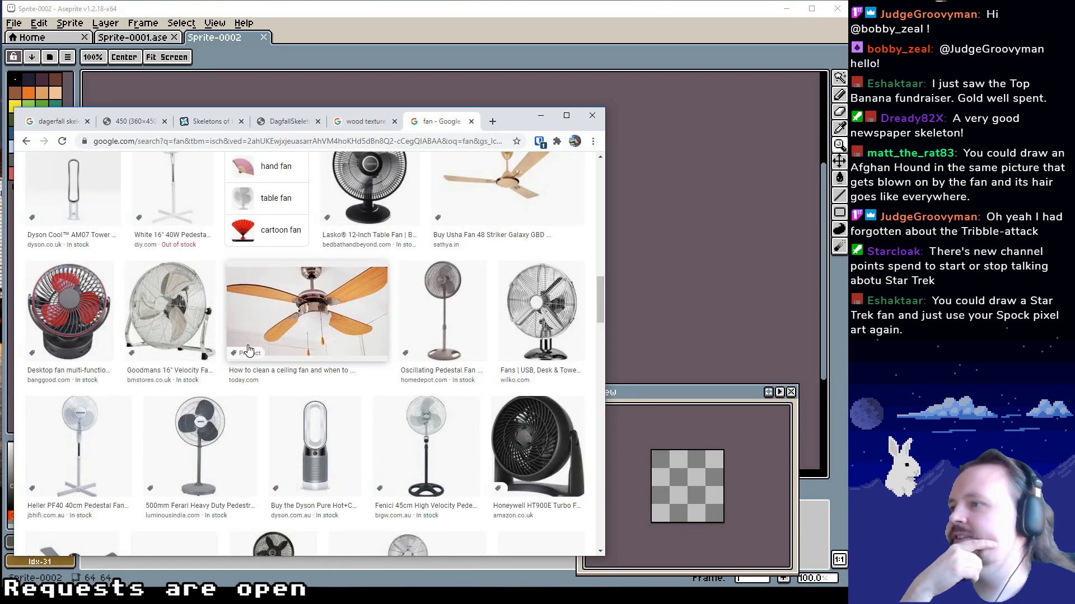
scroll(249, 347, down, 4)
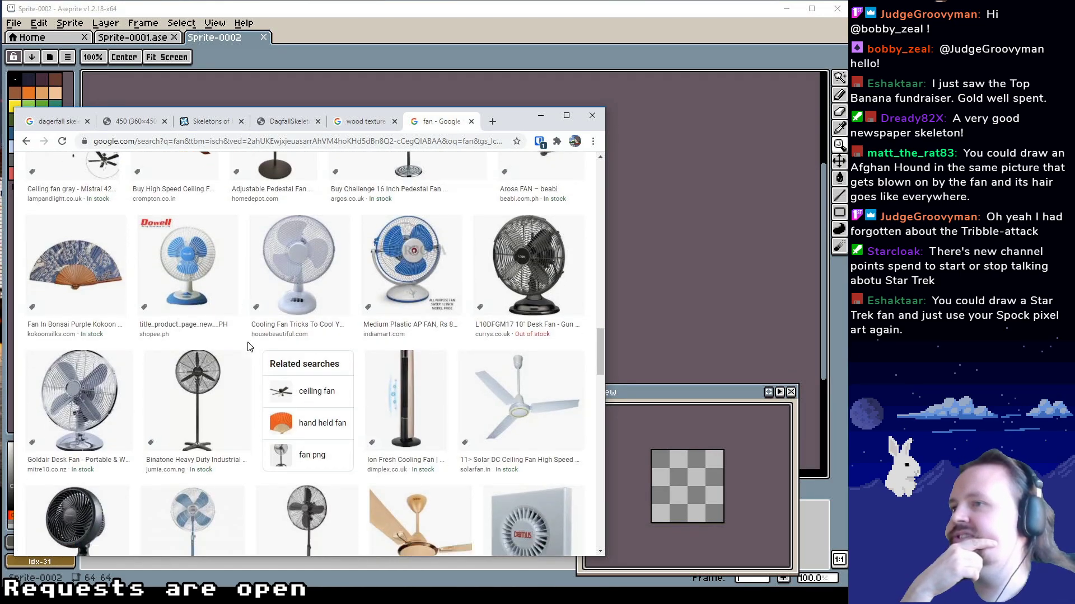
scroll(242, 346, down, 5)
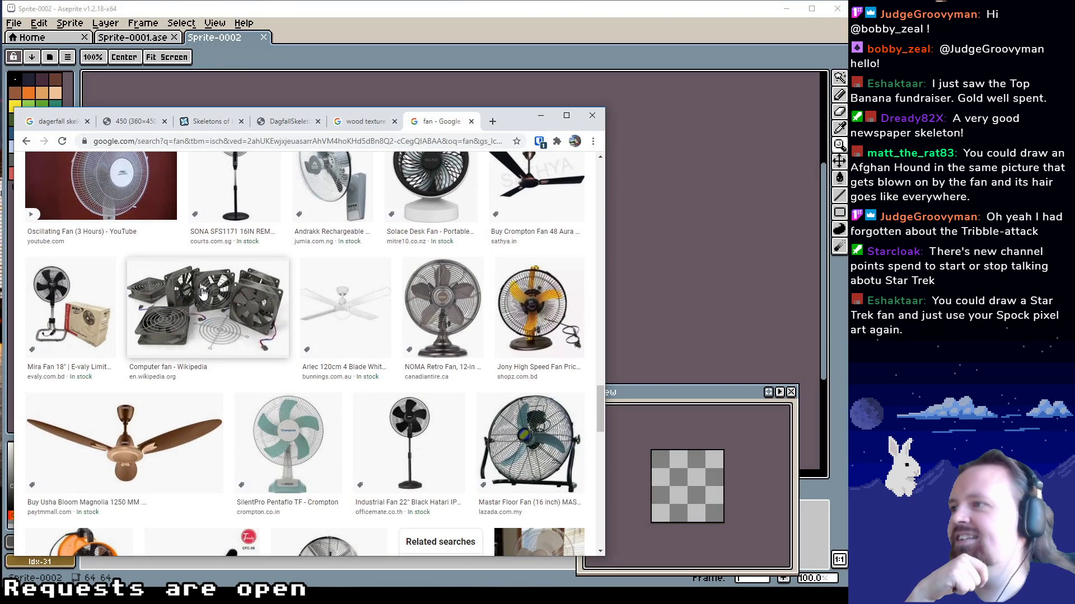
Preview the Wikipedia computer fan image and look through its related images
click(203, 294)
scroll(536, 443, down, 1)
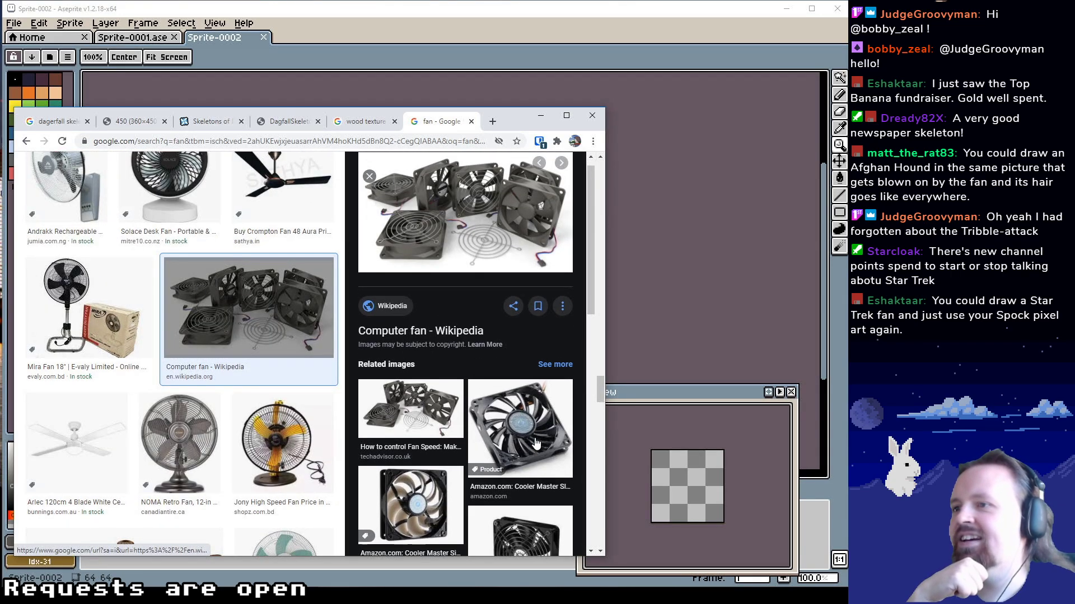
scroll(536, 444, down, 1)
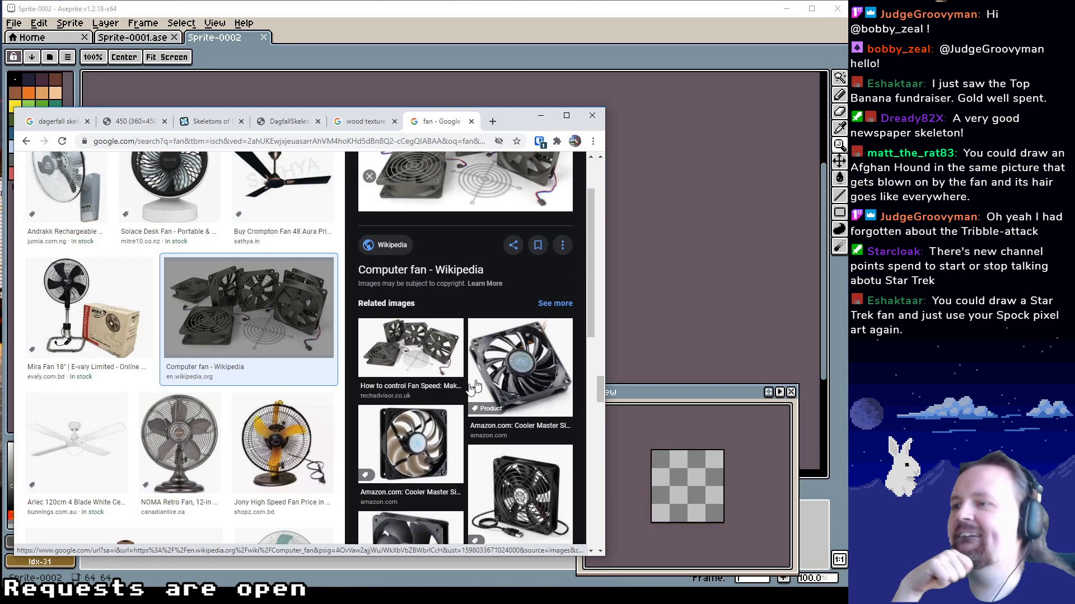
scroll(473, 386, down, 3)
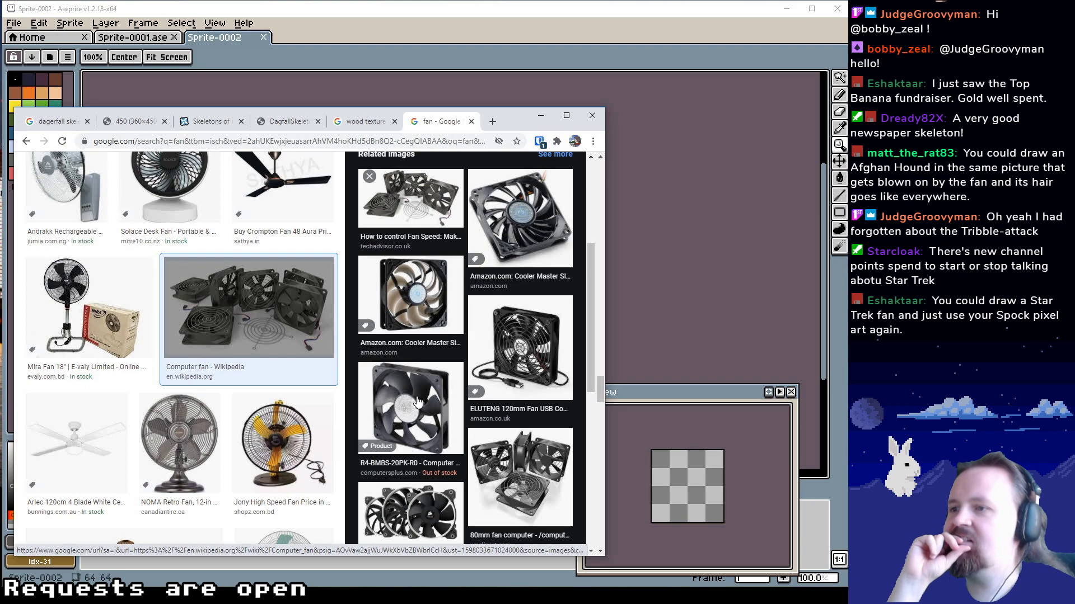
scroll(417, 402, down, 5)
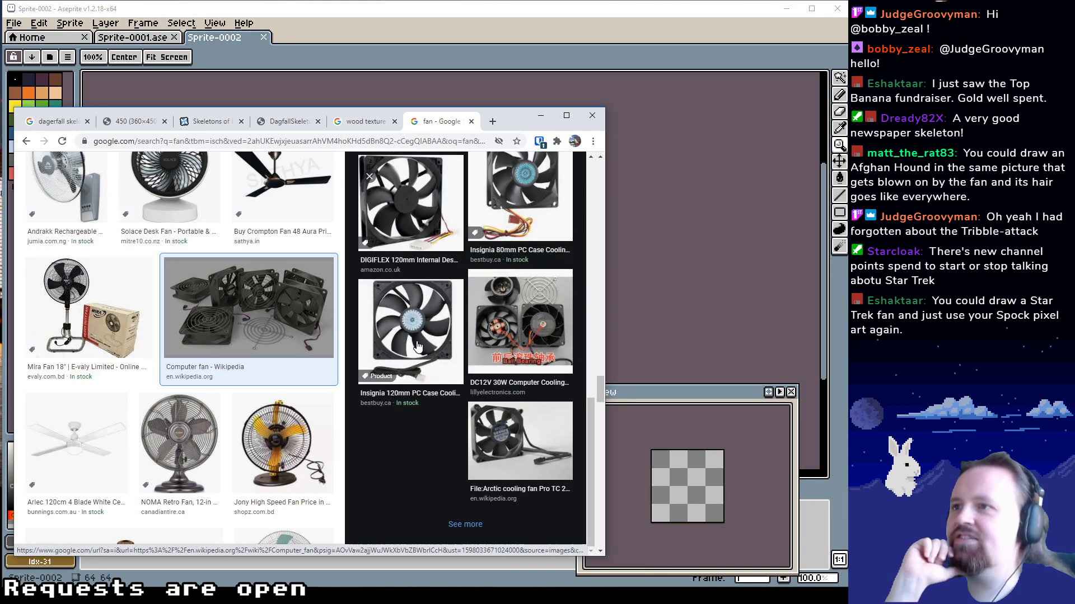
Preview the Insignia 80mm PC case cooling fan and look through its related images
click(493, 305)
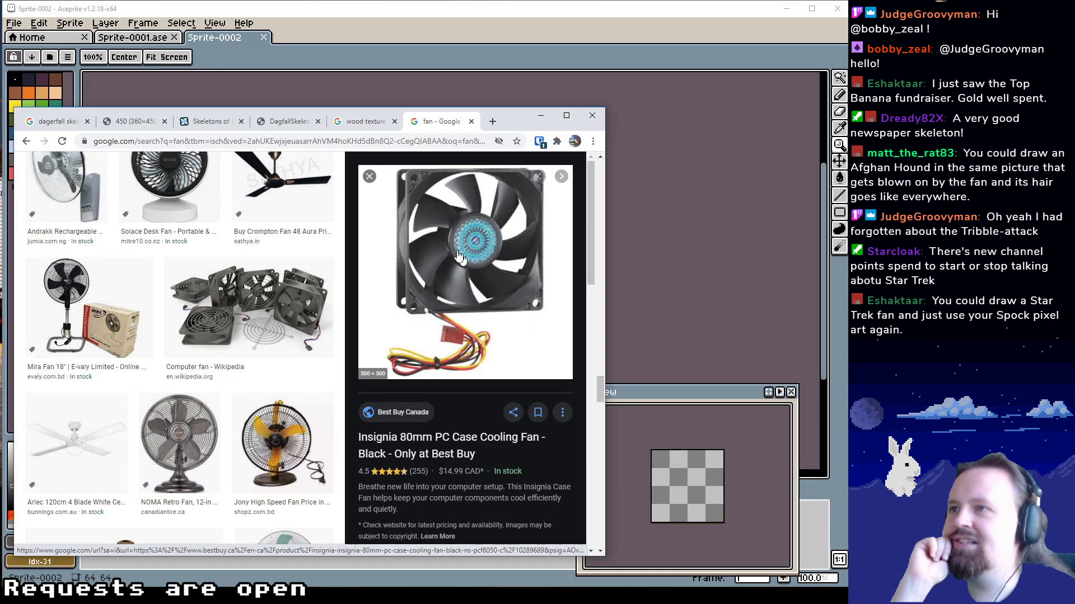
scroll(453, 323, down, 3)
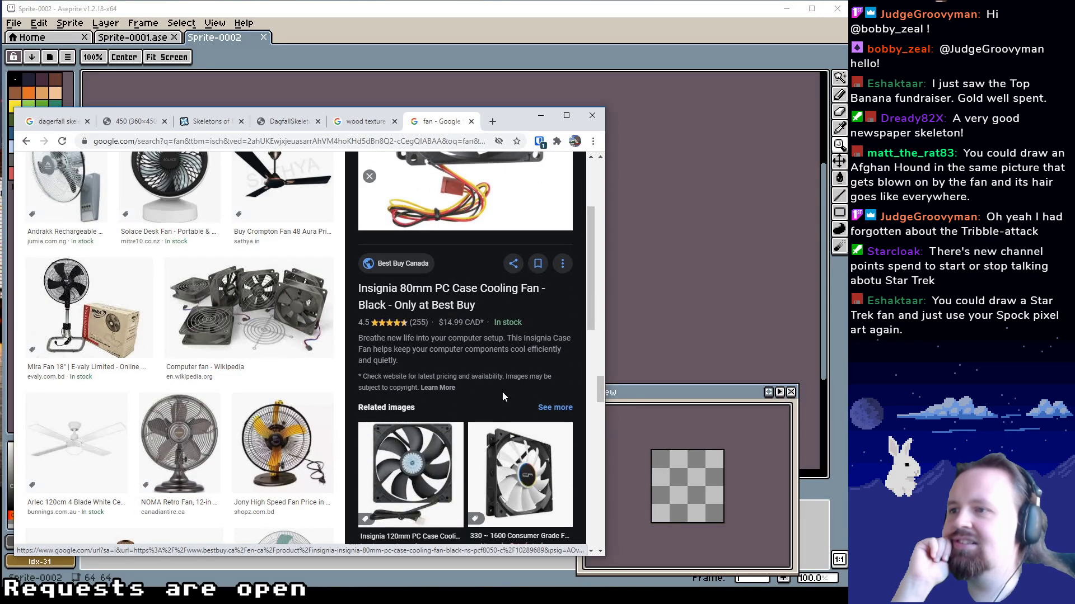
scroll(502, 397, down, 10)
scroll(175, 394, down, 2)
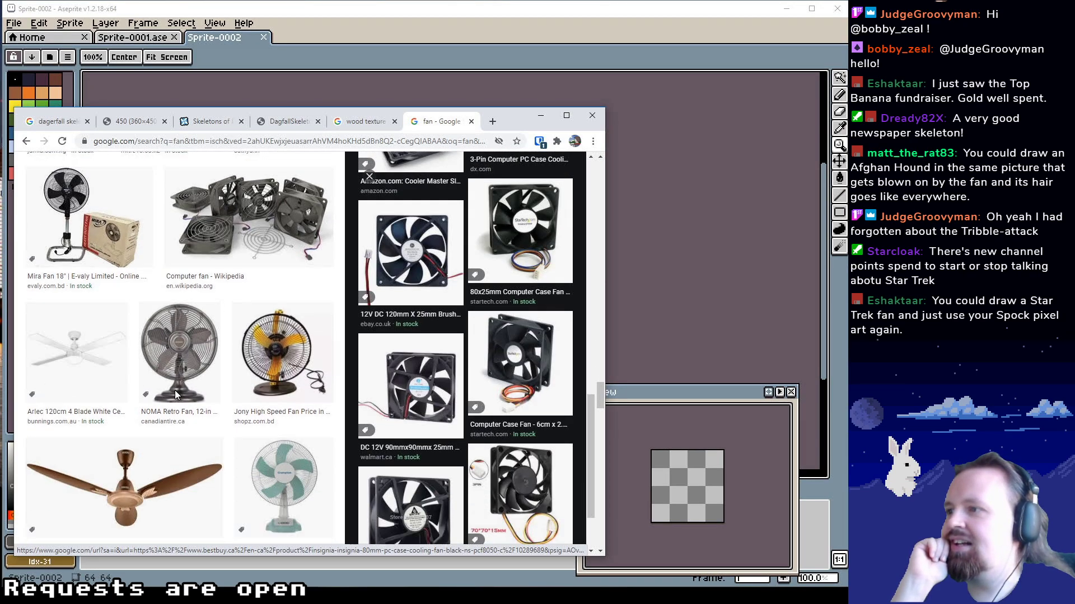
Preview the green-bladed SilentPro Pentaflo table fan and the Mastar 16 inch floor fan
scroll(175, 395, down, 3)
click(278, 315)
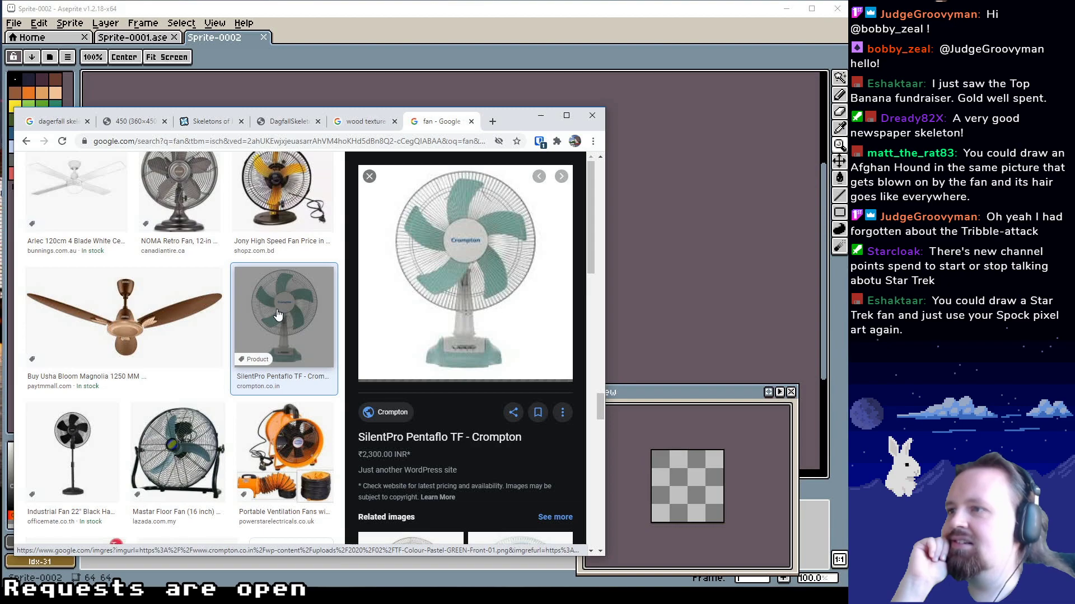
scroll(216, 350, down, 2)
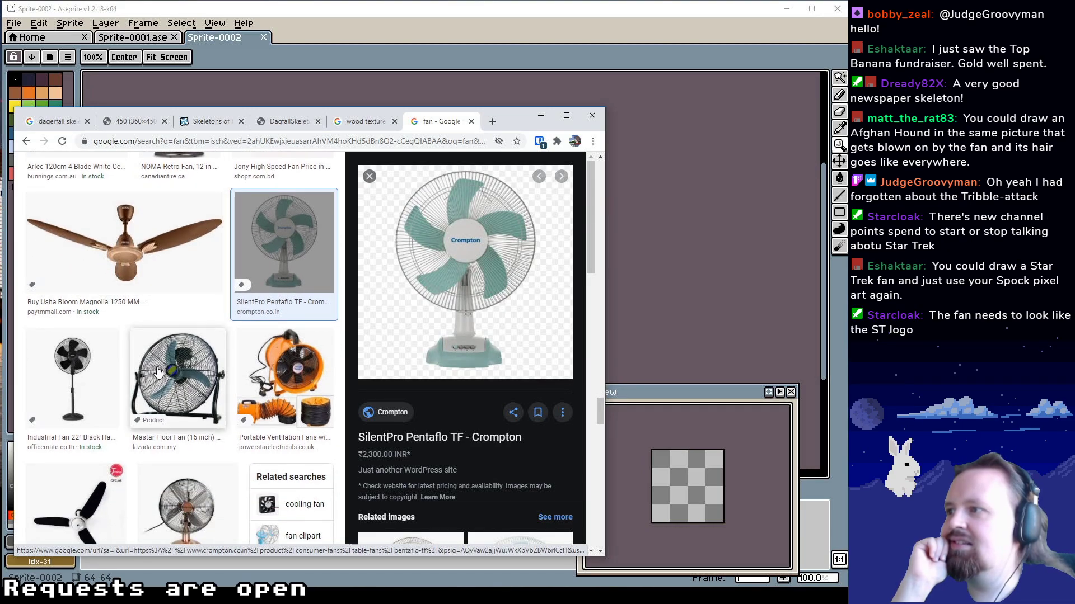
click(158, 373)
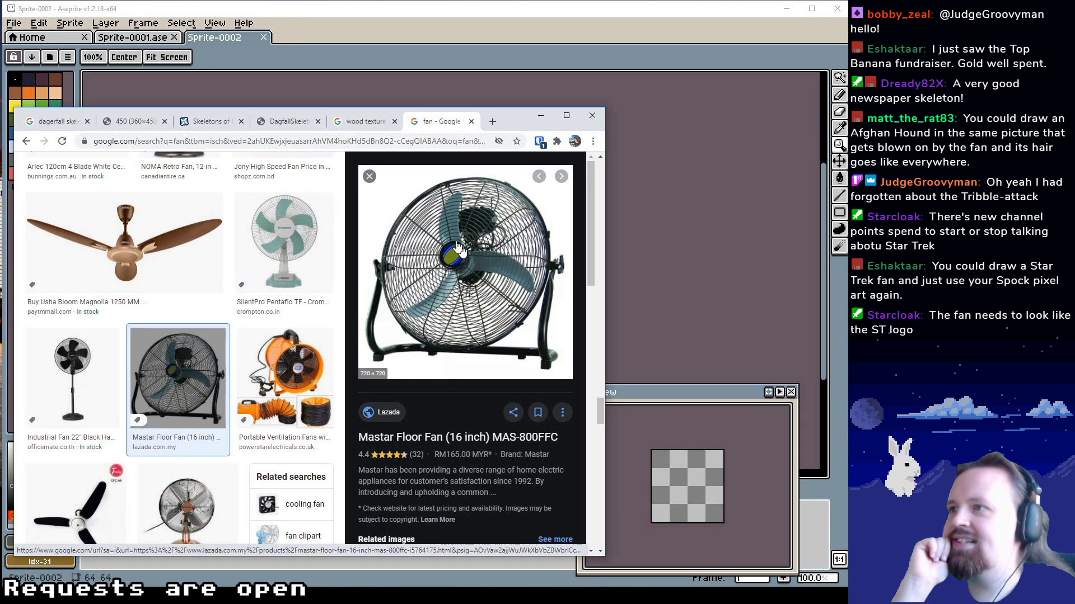
Browse further through the fan results and preview the black folding Arosa hand fan
scroll(196, 335, down, 2)
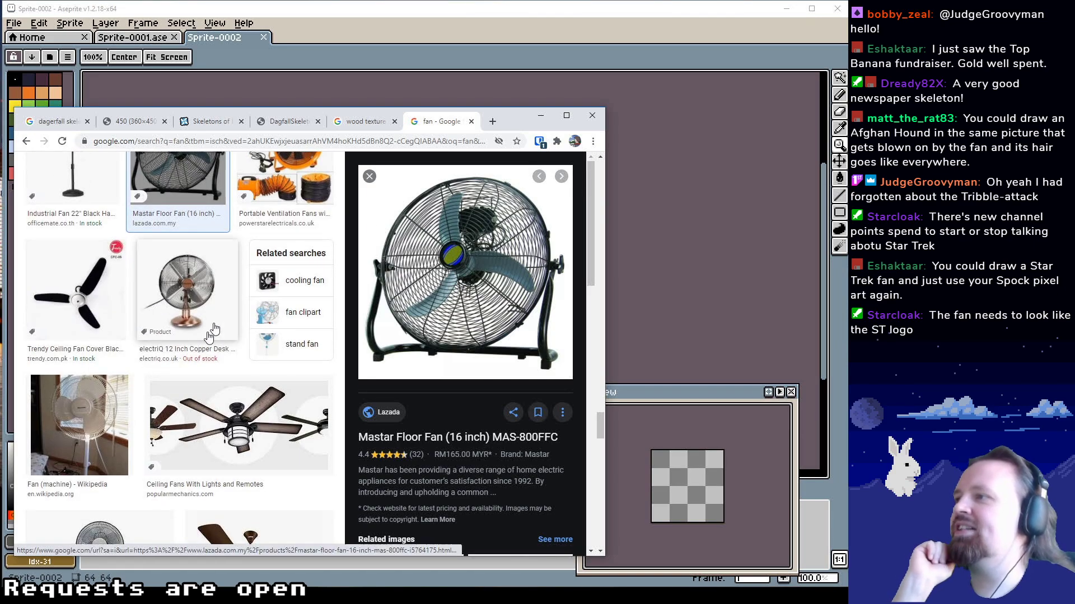
scroll(196, 330, down, 10)
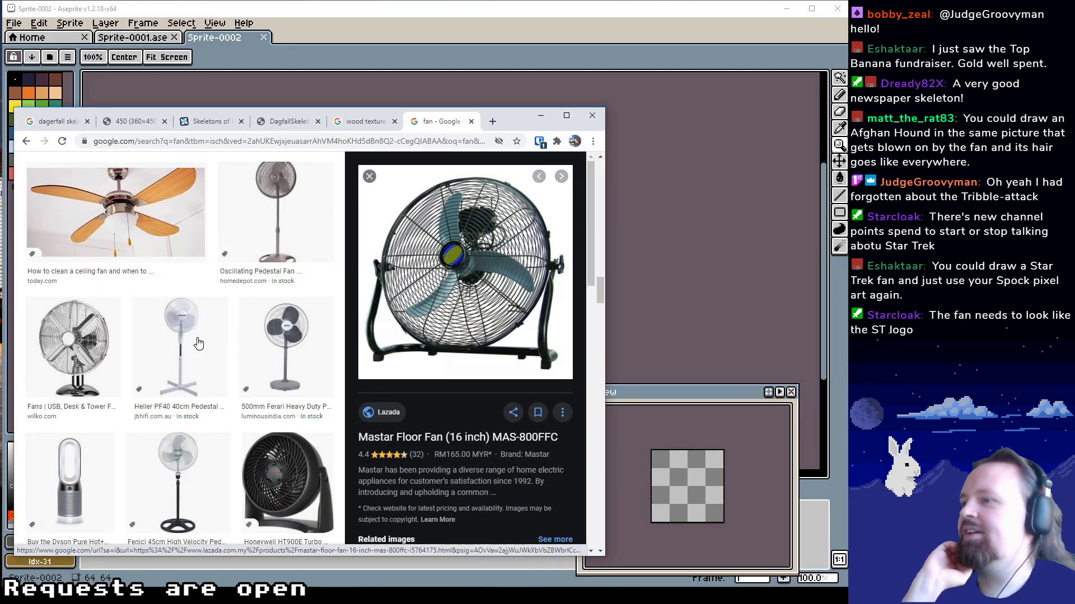
scroll(209, 351, down, 5)
click(269, 361)
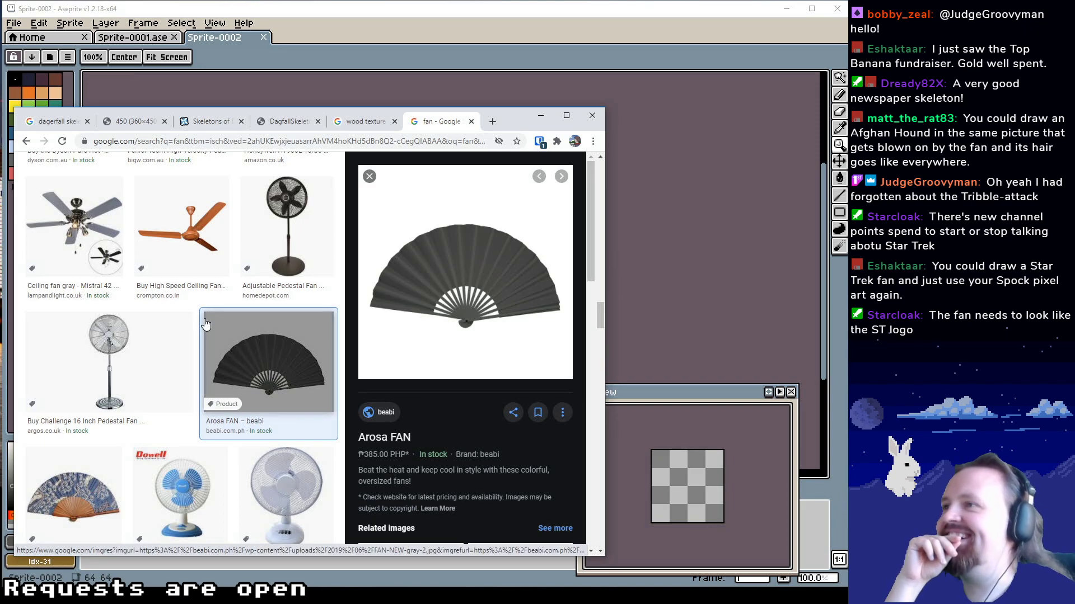
Return to the earlier fan results and preview the brown Pooja Meghdoot ceiling fan
scroll(205, 324, up, 10)
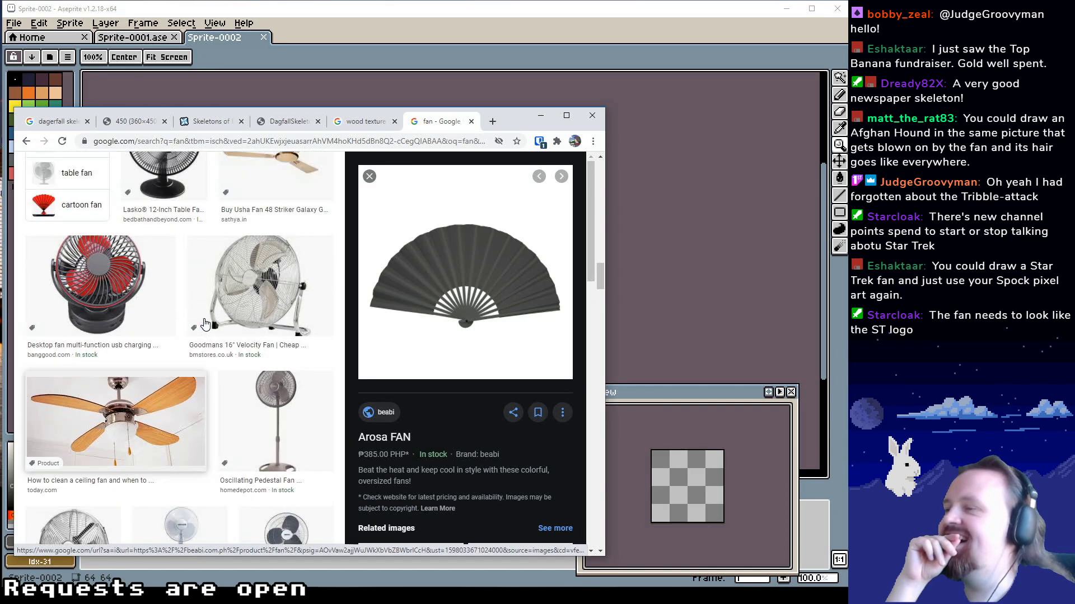
scroll(206, 324, up, 10)
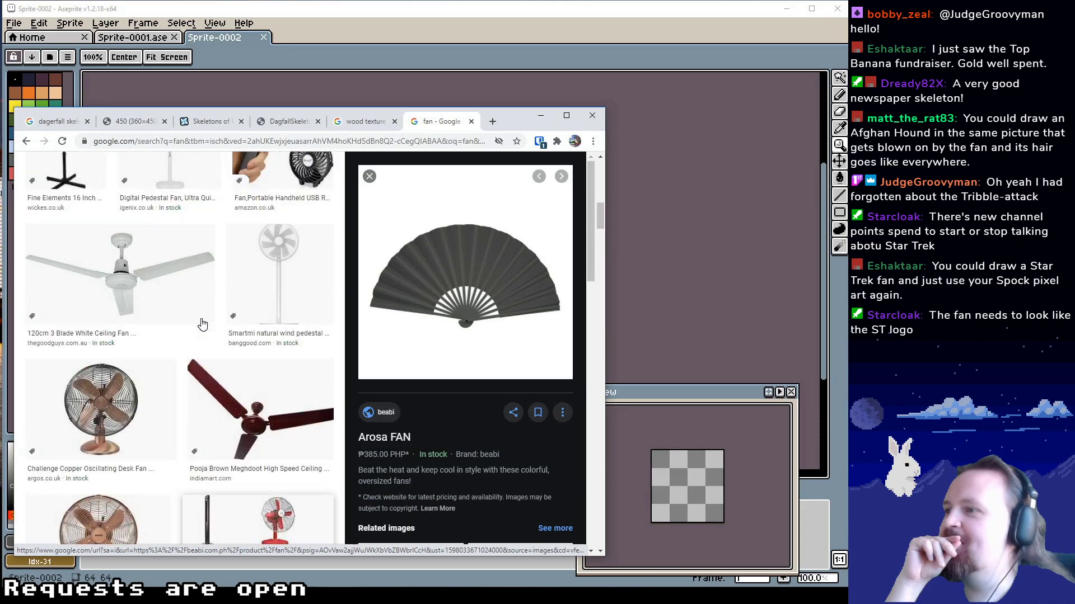
scroll(203, 324, up, 4)
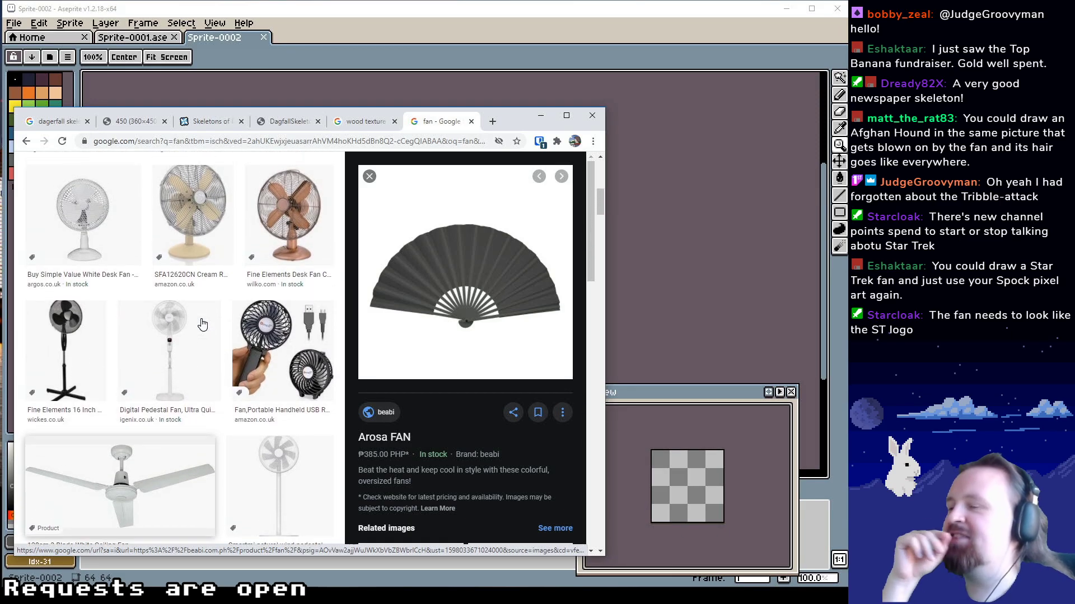
scroll(203, 349, down, 5)
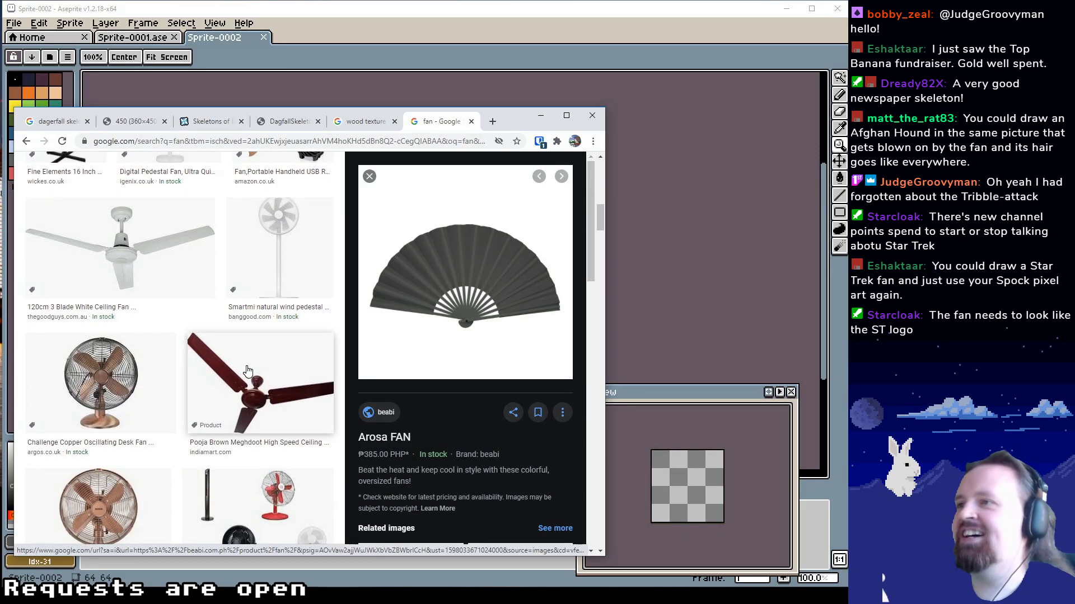
click(311, 336)
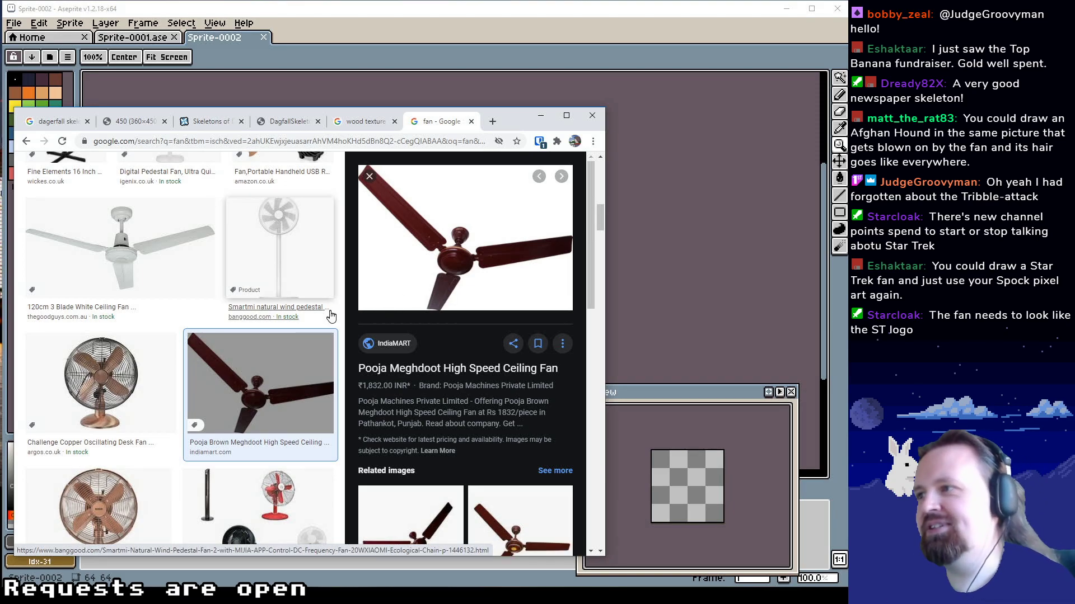
Preview the Challenge white and black desk fans and compare them with the surrounding fan results
scroll(214, 368, up, 2)
scroll(214, 368, up, 5)
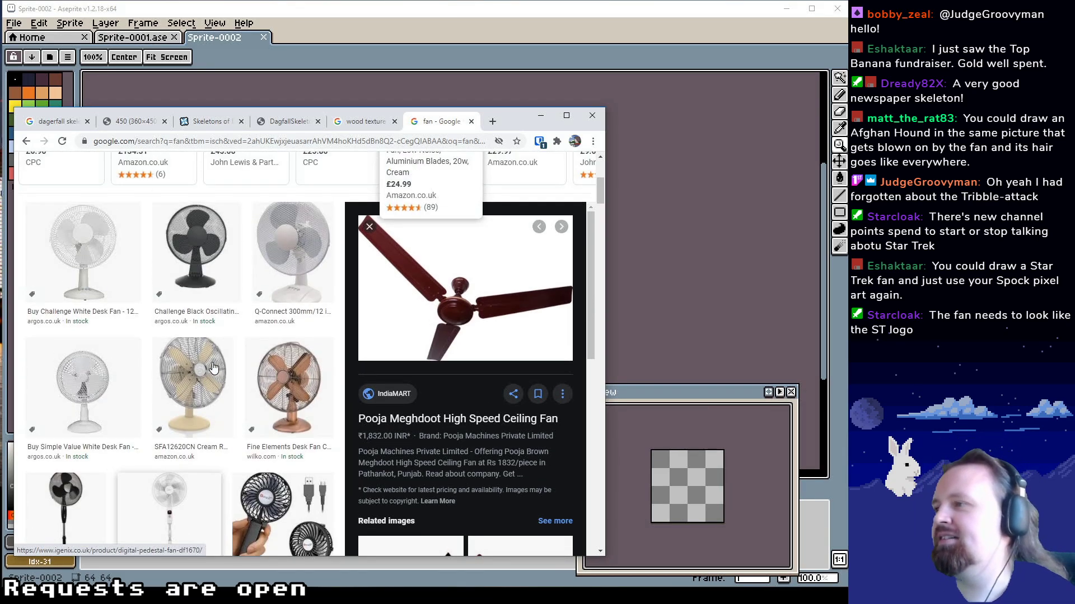
click(84, 392)
click(112, 218)
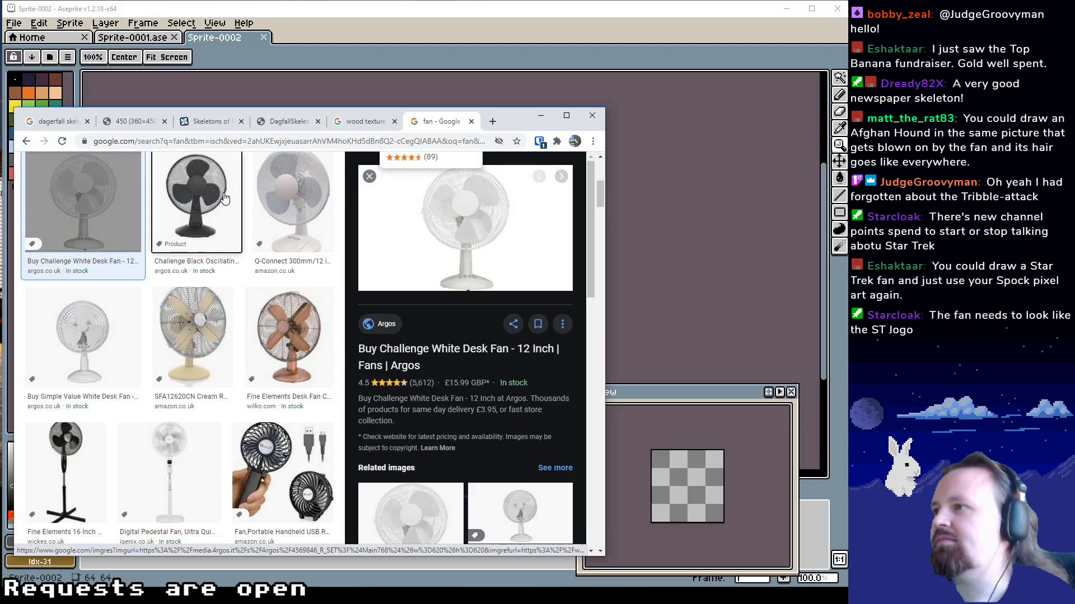
click(204, 196)
scroll(215, 302, up, 3)
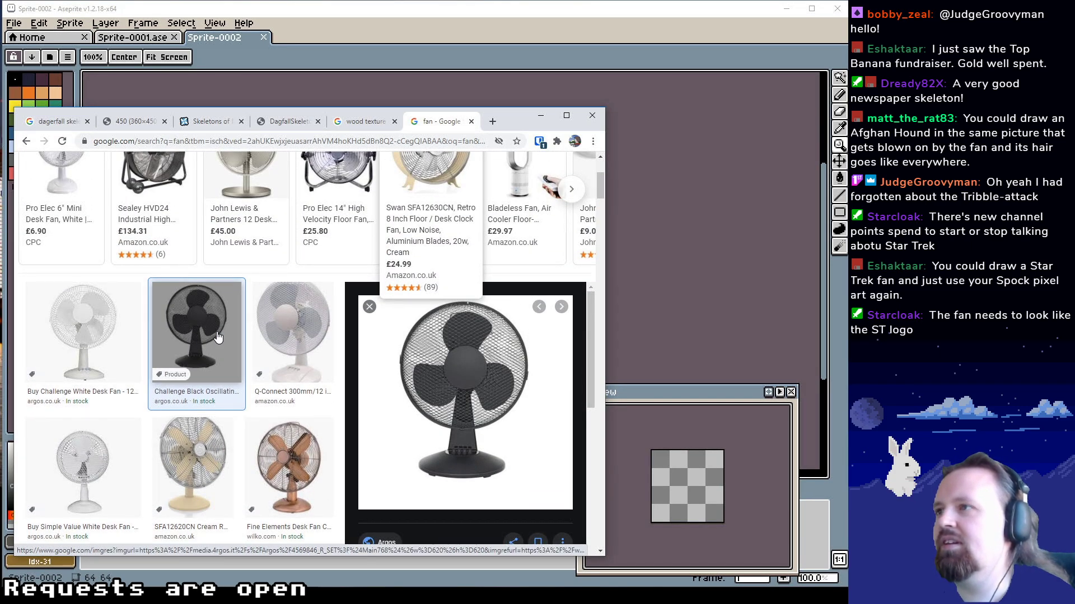
scroll(205, 329, up, 3)
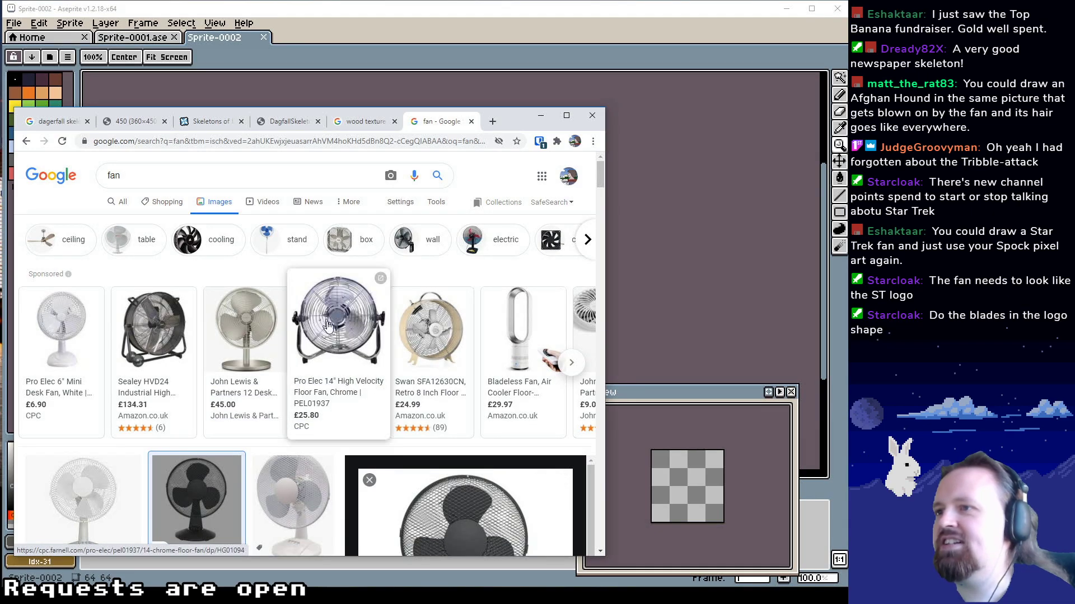
scroll(261, 343, down, 10)
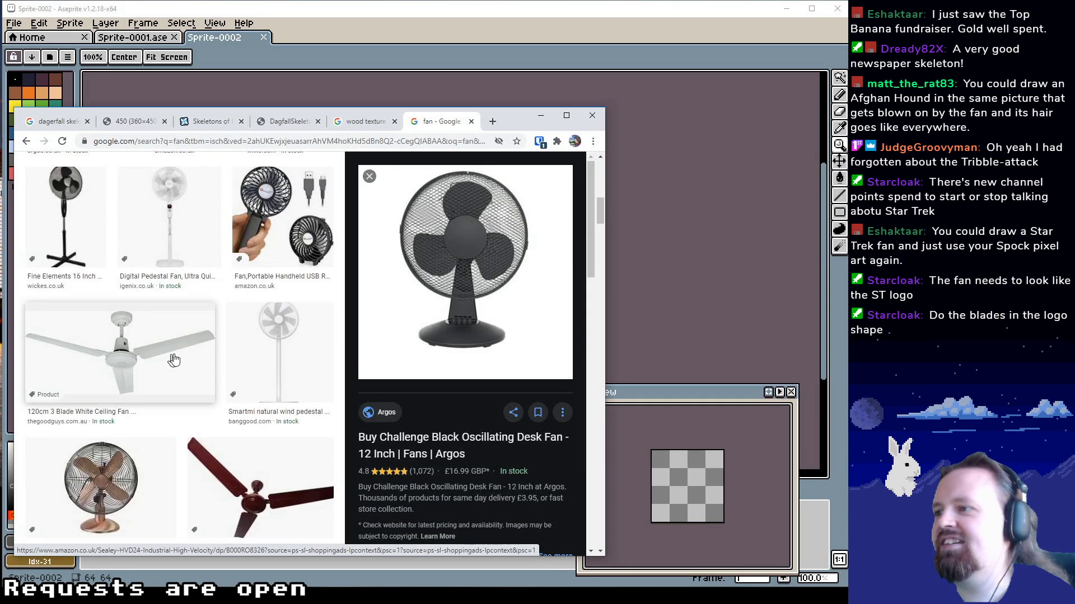
Browse further through the fan image results and preview the wooden-bladed ceiling fan from today.com
scroll(261, 343, down, 8)
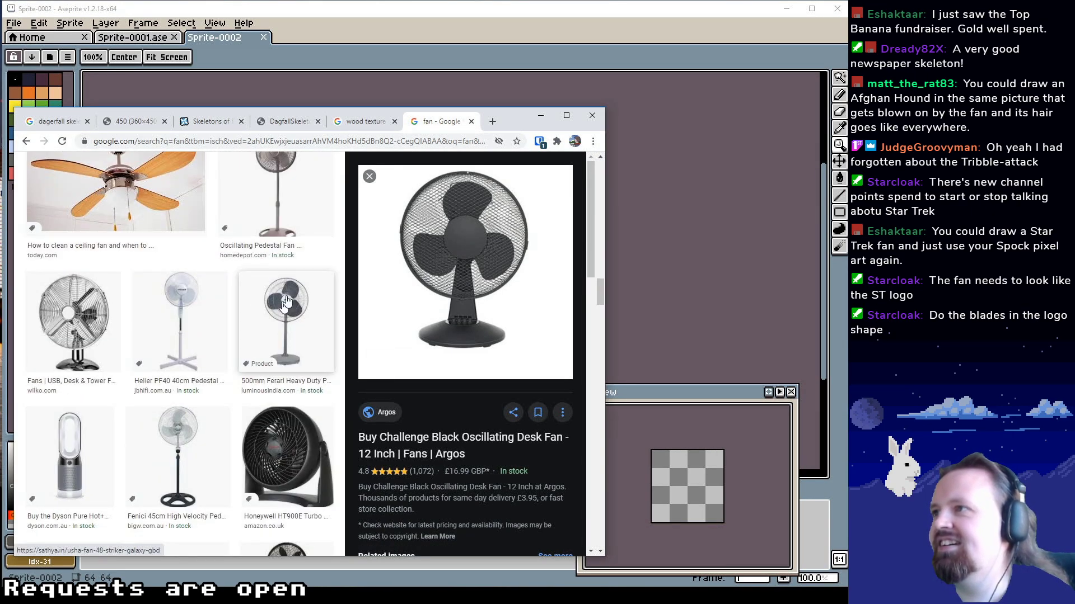
click(307, 258)
click(199, 286)
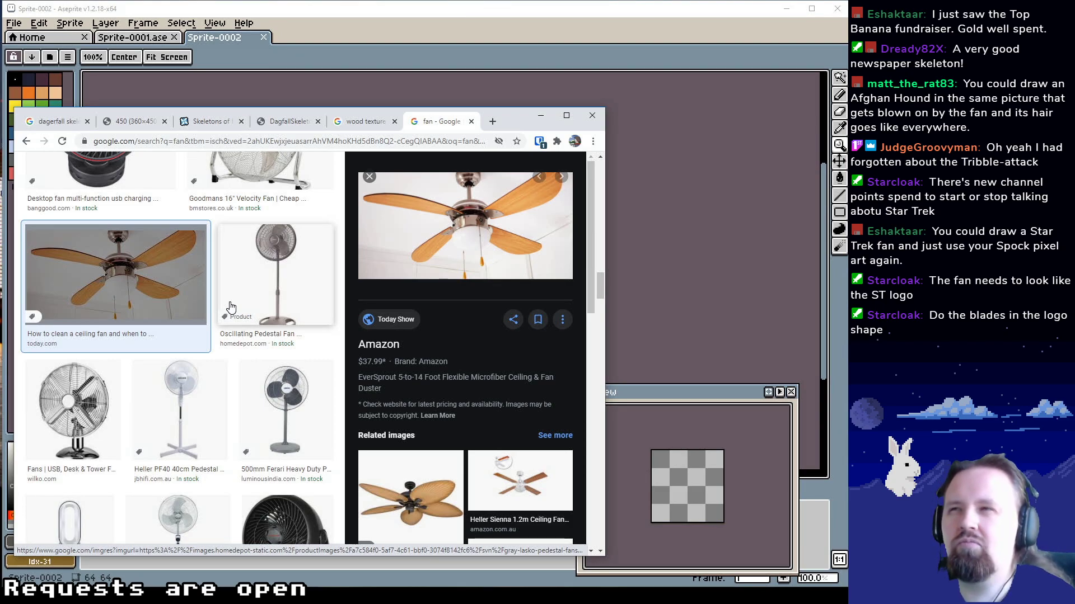
scroll(115, 314, down, 6)
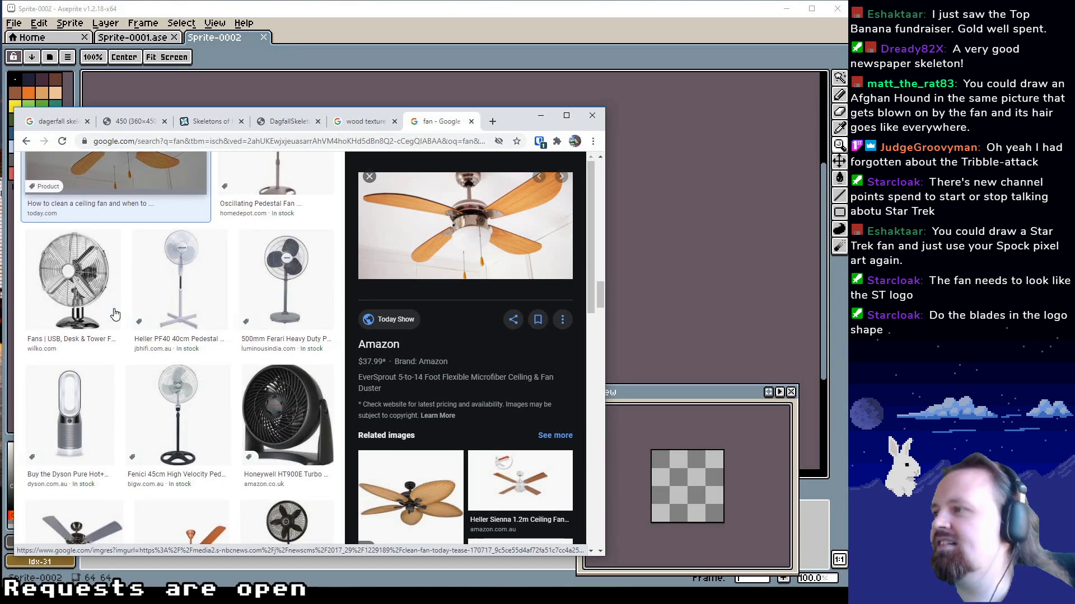
scroll(115, 314, down, 2)
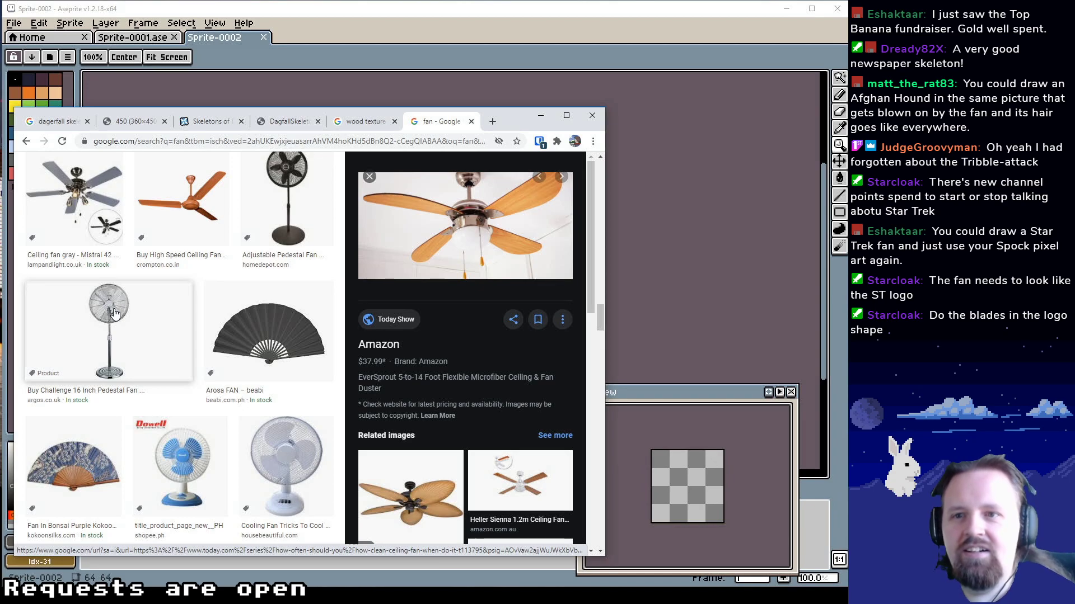
scroll(115, 314, down, 3)
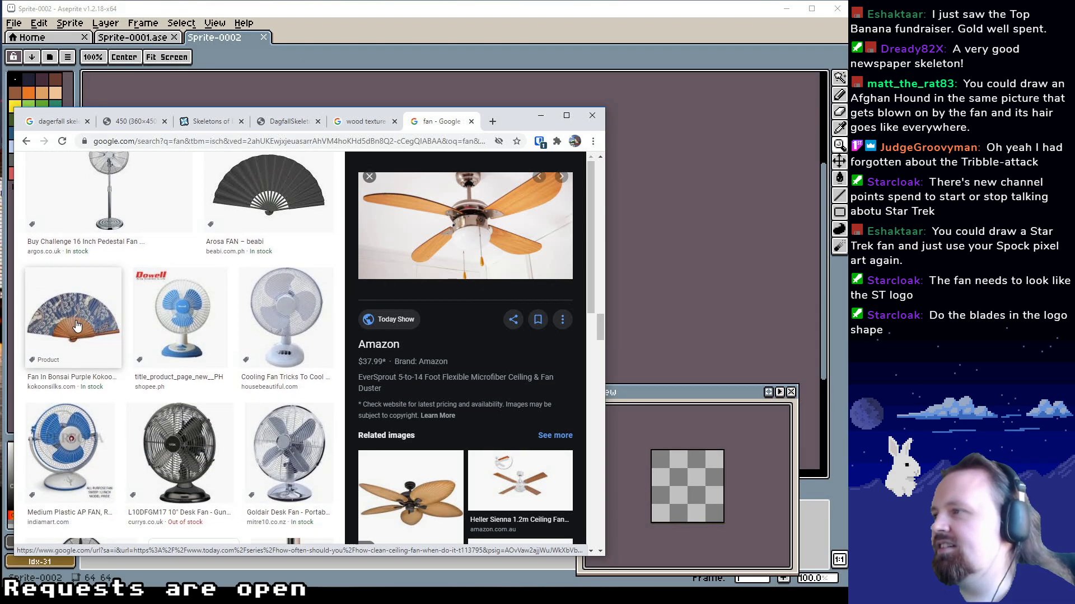
Preview the blue Dowell table fan and the LOGIK gun metal desk fan among the neighbouring results
click(78, 325)
click(203, 323)
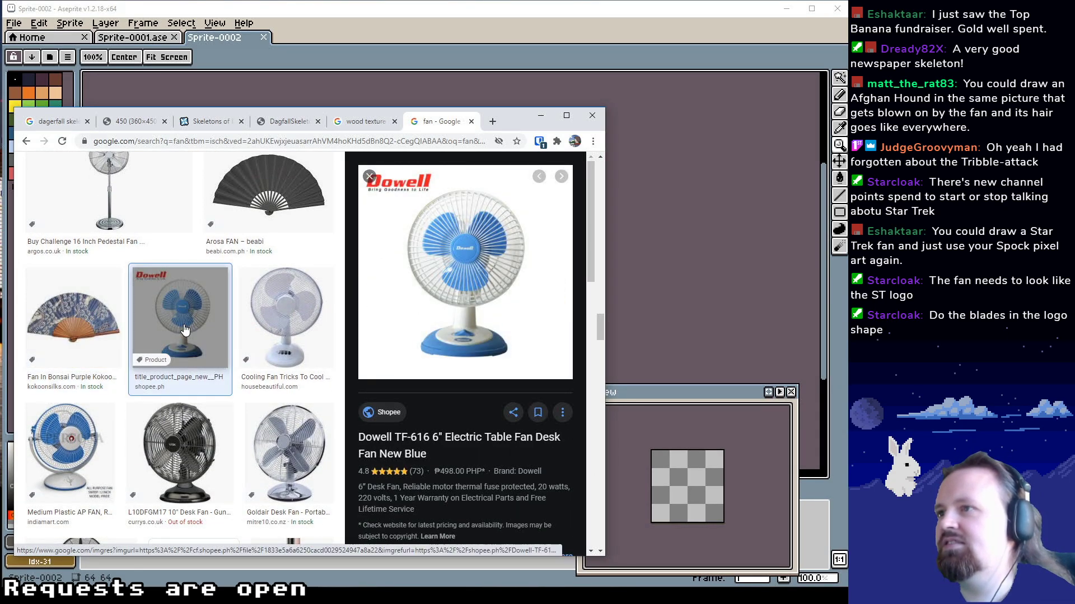
click(282, 318)
scroll(252, 347, down, 2)
click(179, 369)
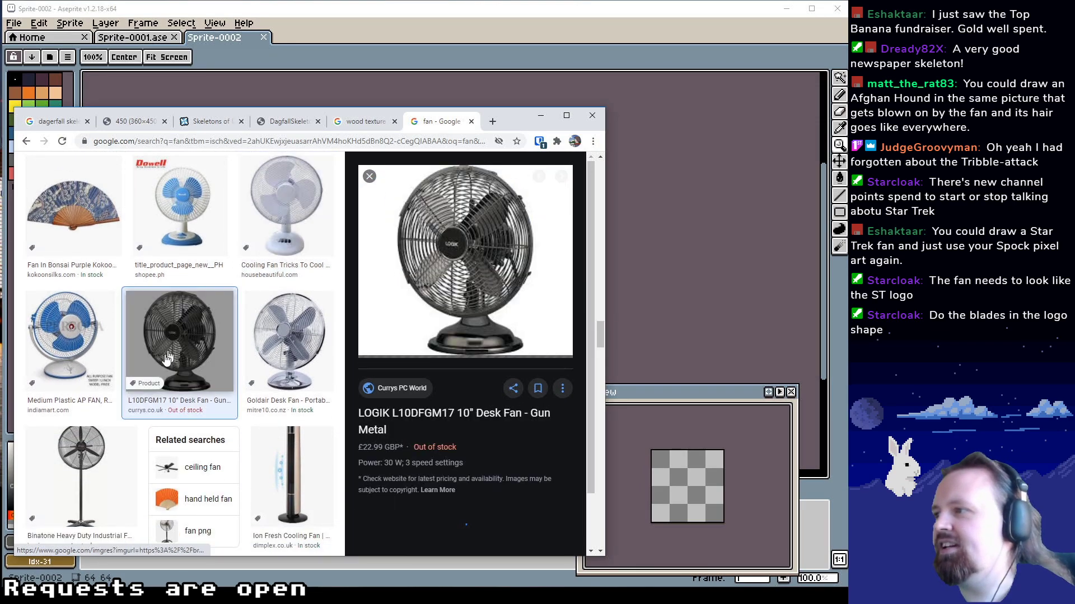
Look further down the fan results and preview the Andrakk wall fan and the 22 inch black Hatari industrial fan
scroll(108, 414, down, 4)
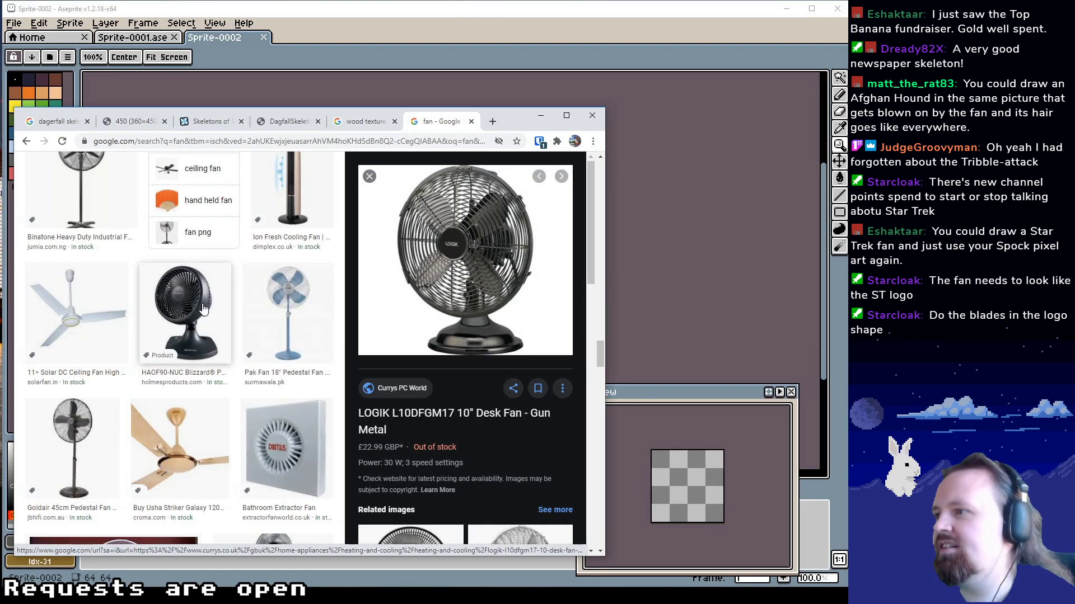
scroll(101, 370, down, 2)
scroll(117, 375, down, 5)
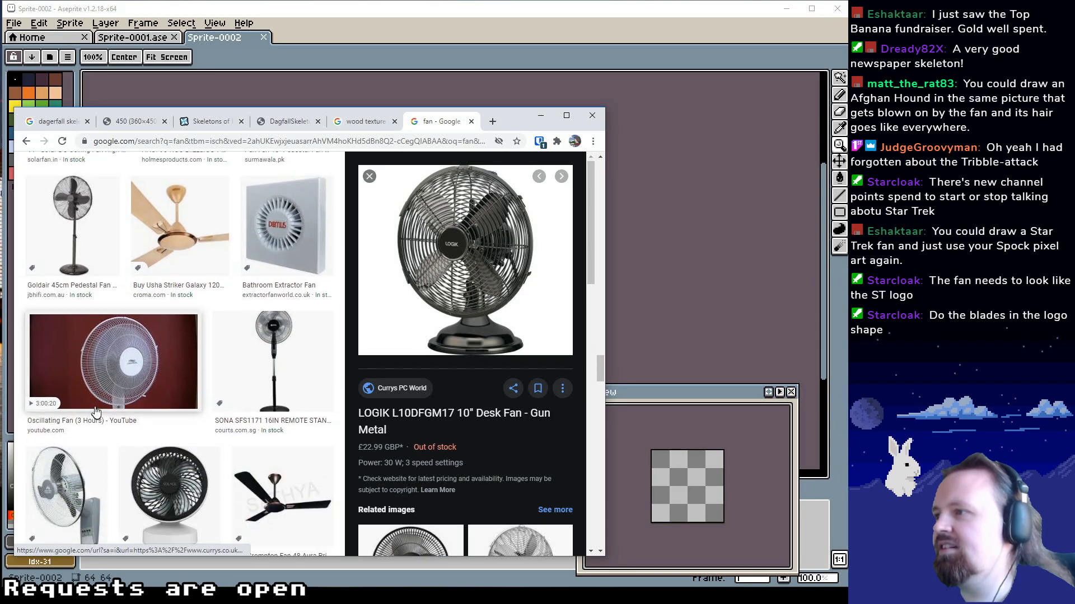
click(104, 358)
scroll(132, 363, down, 3)
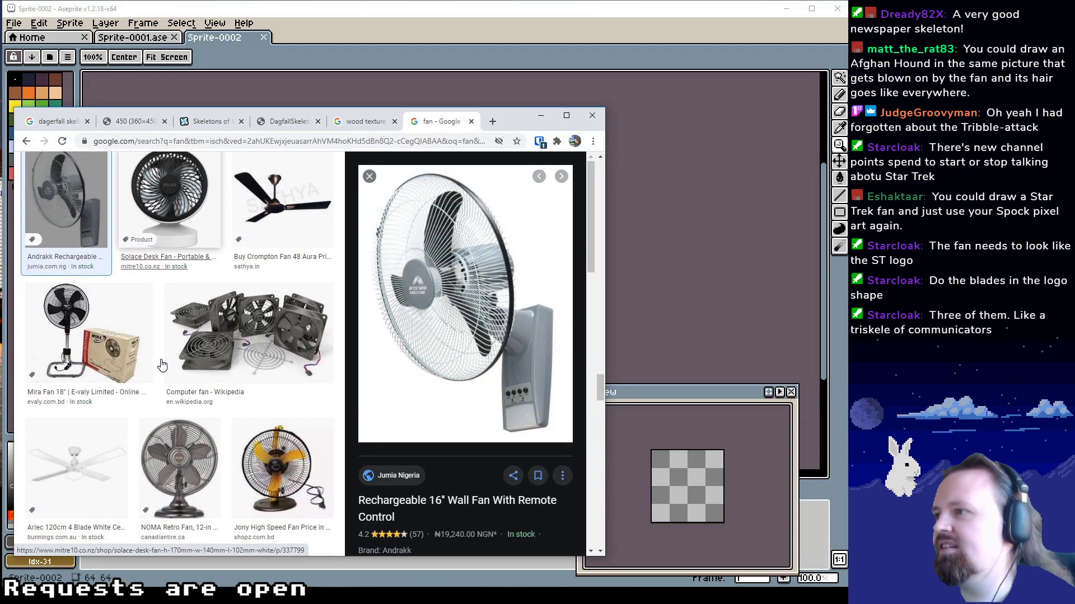
scroll(134, 363, up, 6)
click(71, 385)
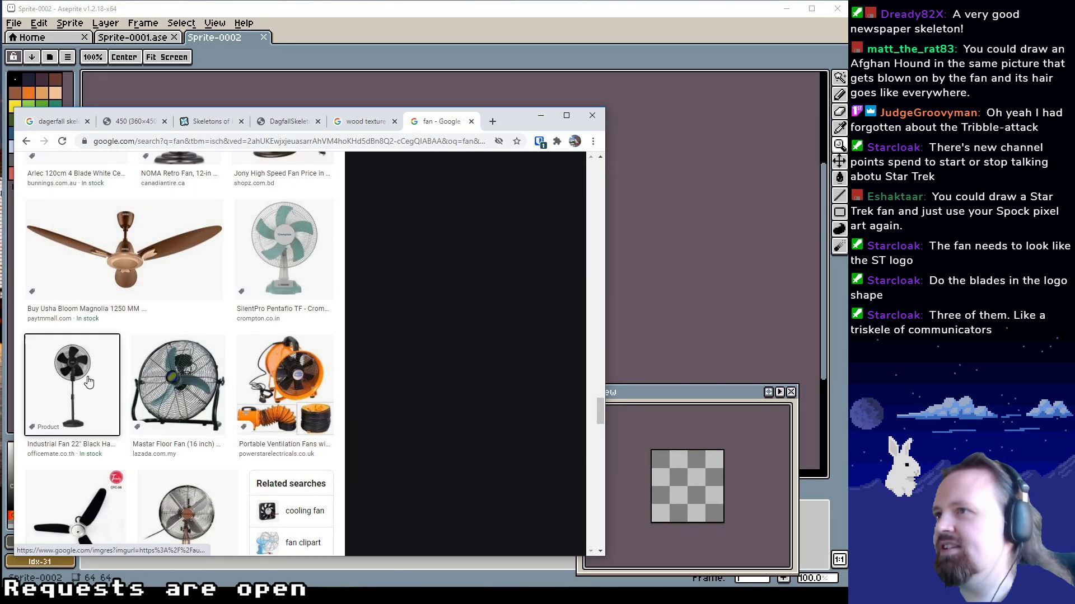
Preview the orange Powerstar portable ventilation fan and look over the surrounding fan results
scroll(219, 334, down, 3)
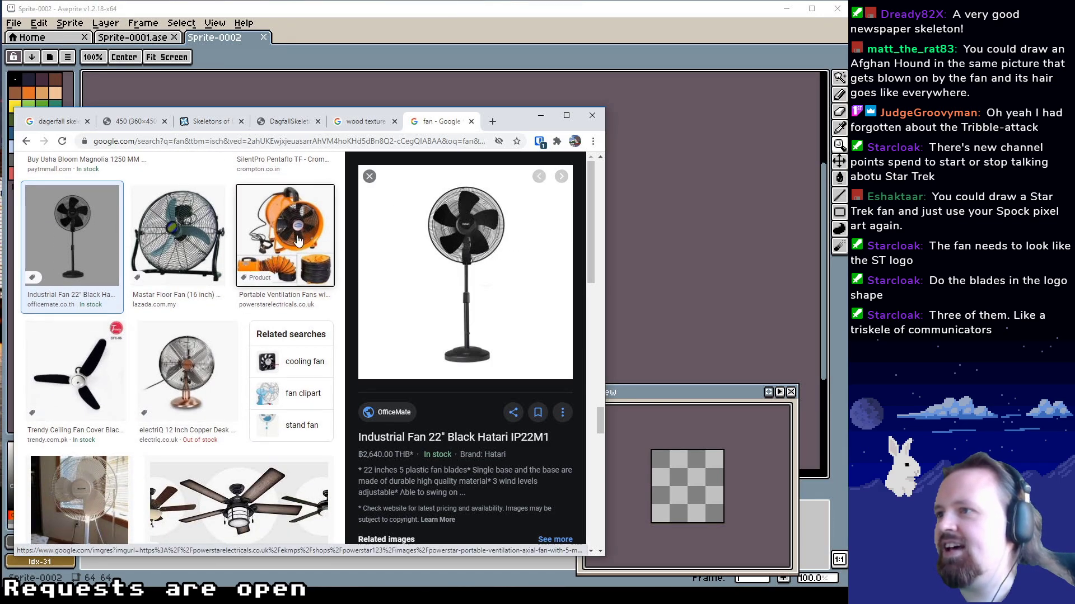
click(283, 246)
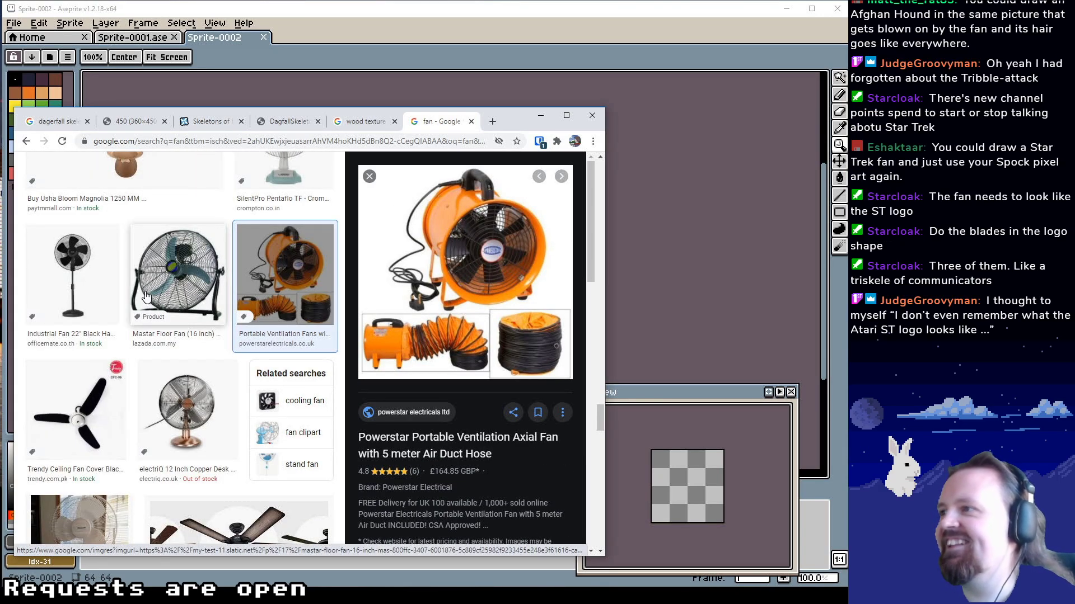
scroll(145, 307, down, 3)
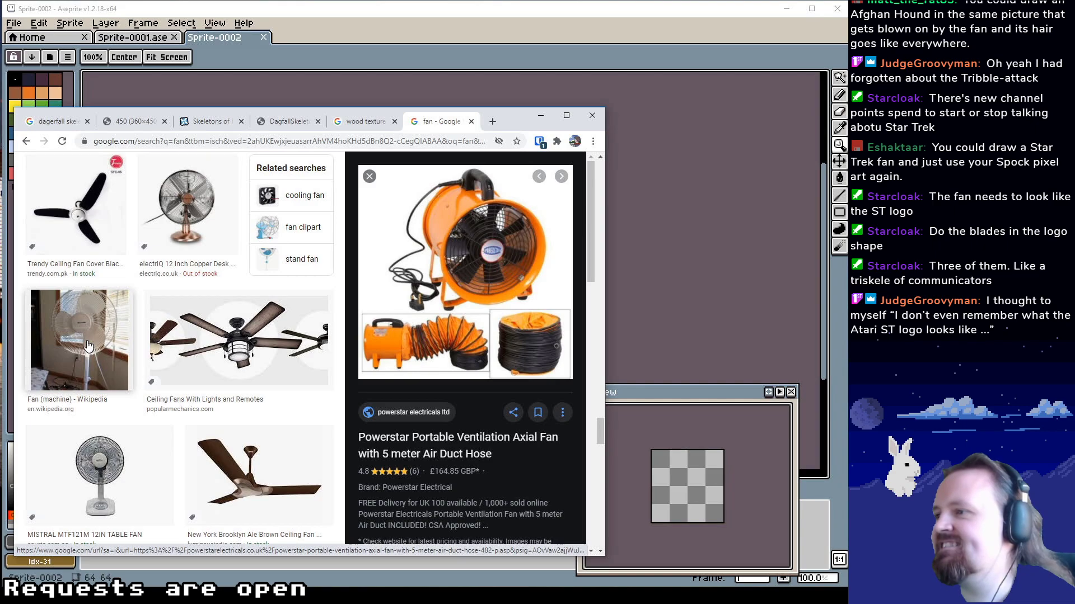
scroll(134, 344, down, 5)
scroll(145, 343, up, 20)
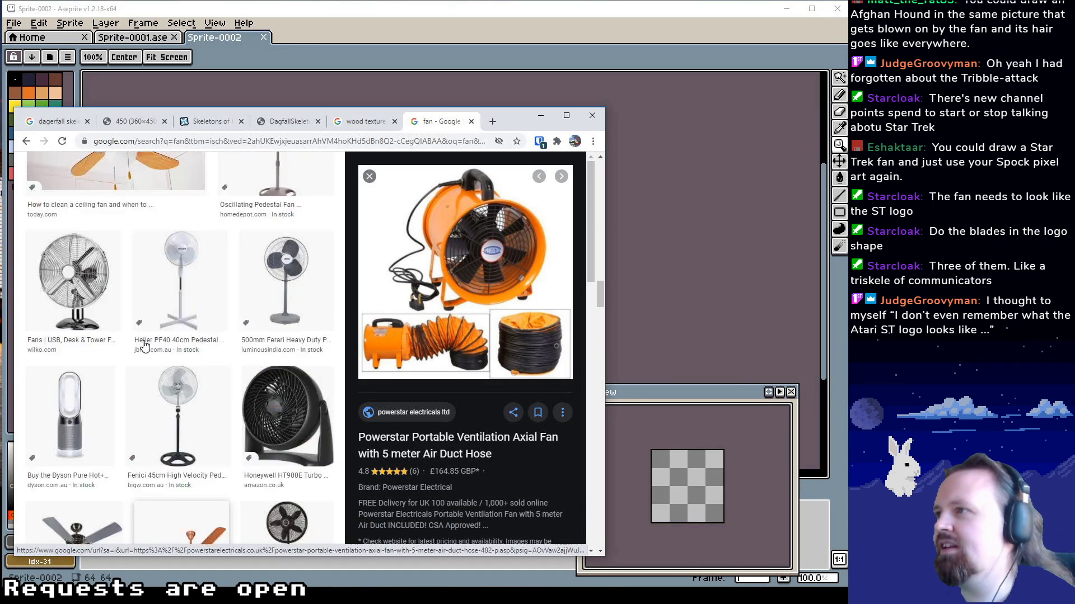
scroll(188, 313, down, 4)
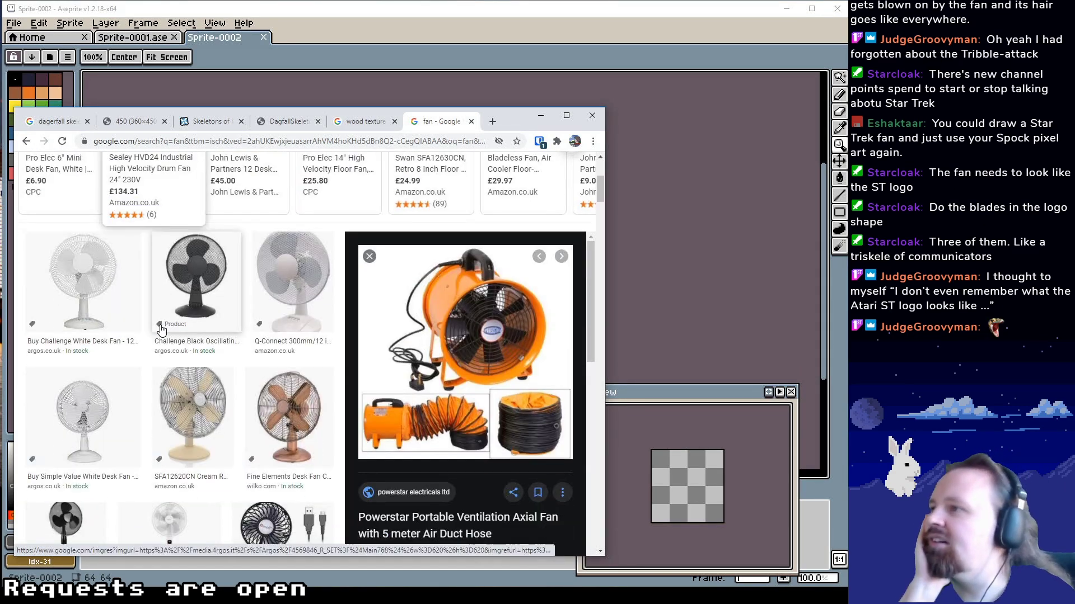
Preview the Challenge black oscillating desk fan again and compare it with the other early fan results
click(179, 295)
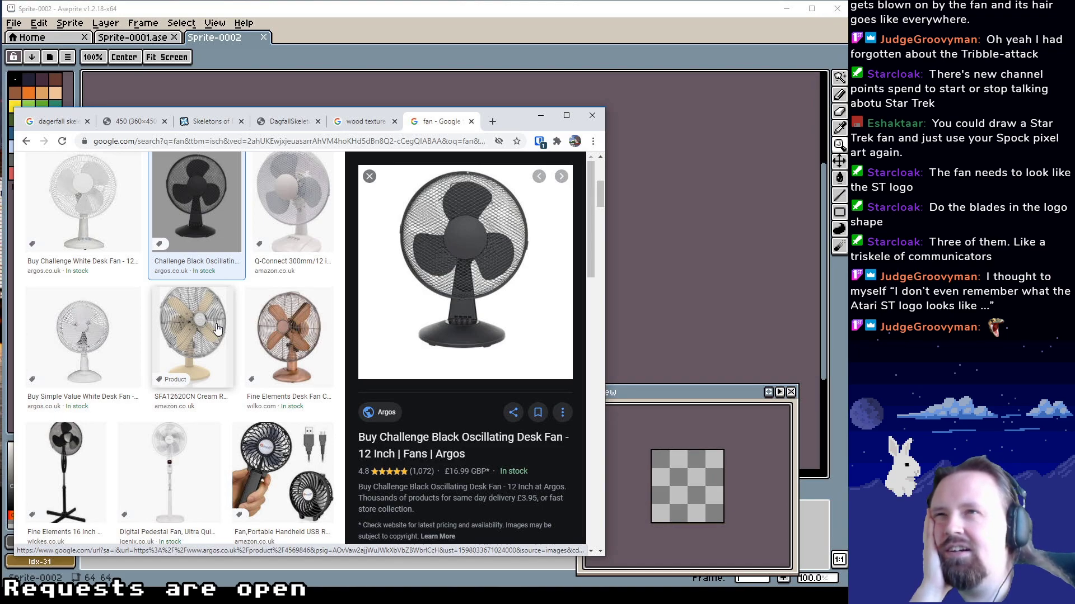
scroll(217, 329, up, 5)
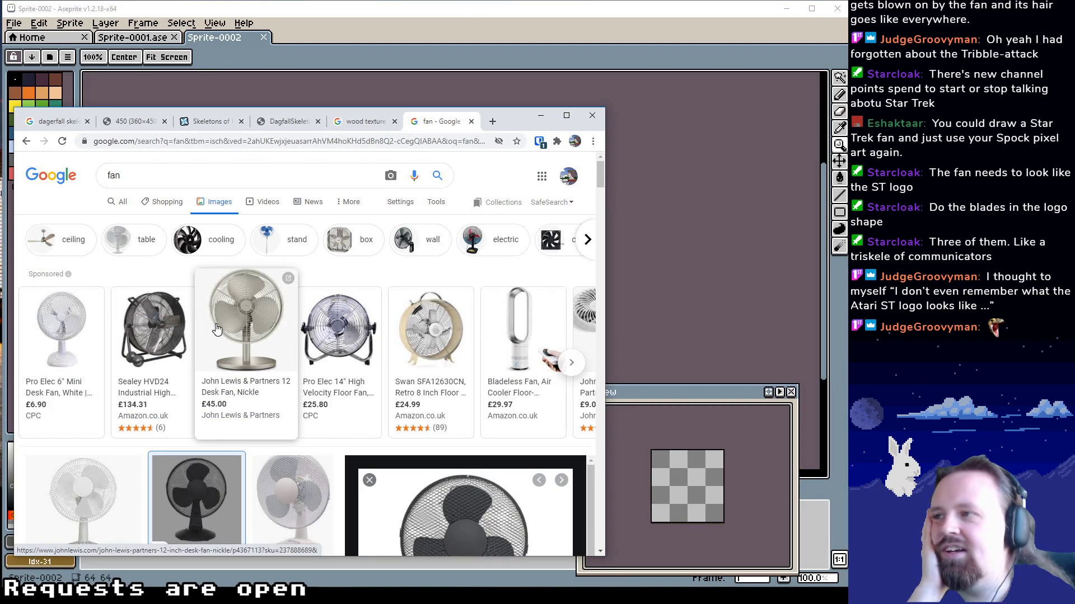
scroll(217, 329, down, 10)
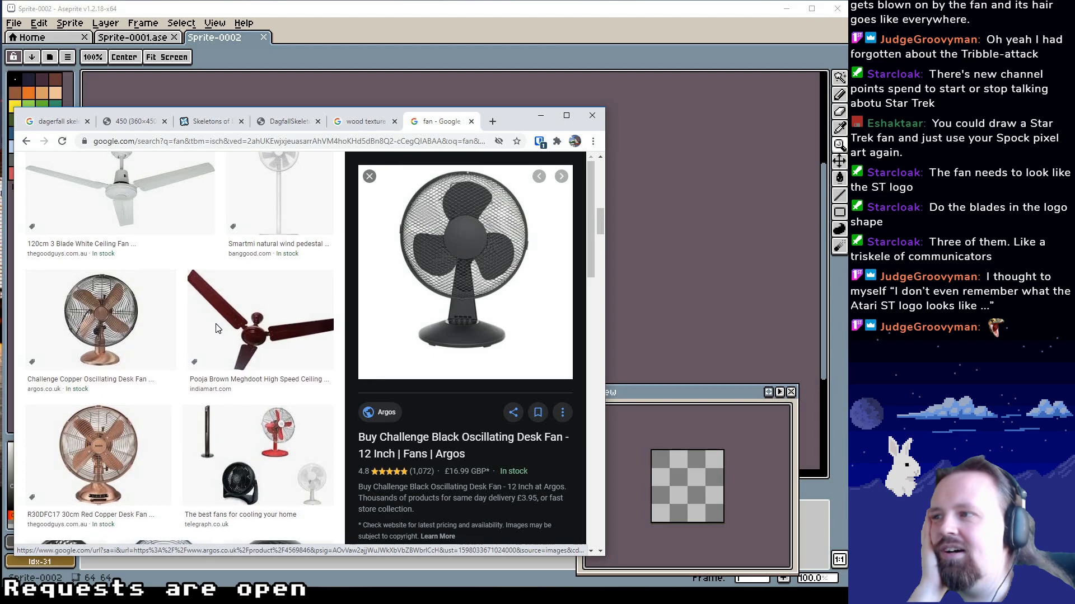
scroll(217, 328, down, 4)
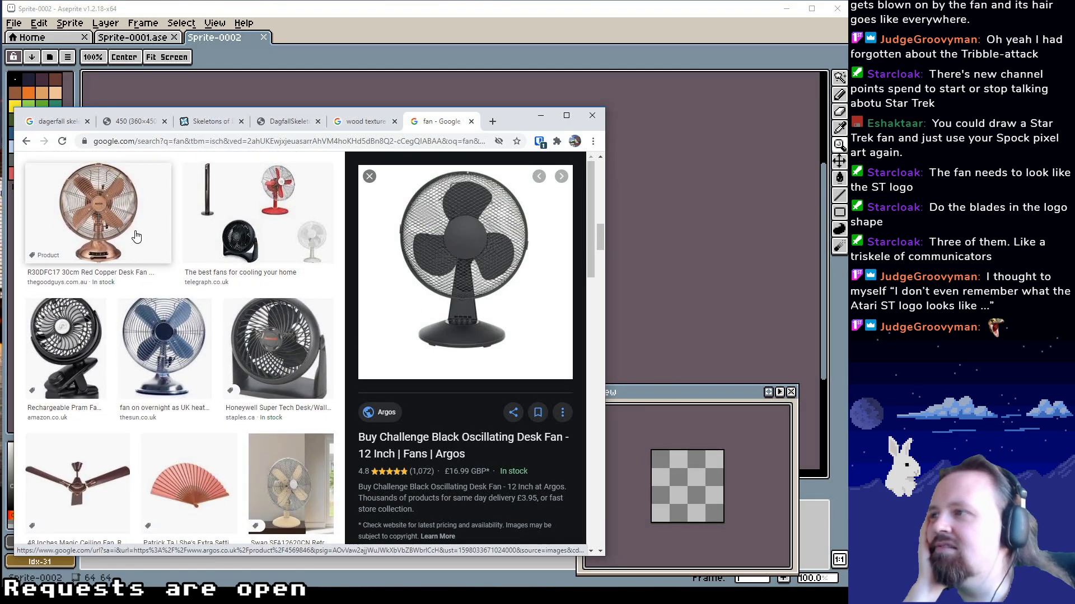
scroll(130, 235, up, 12)
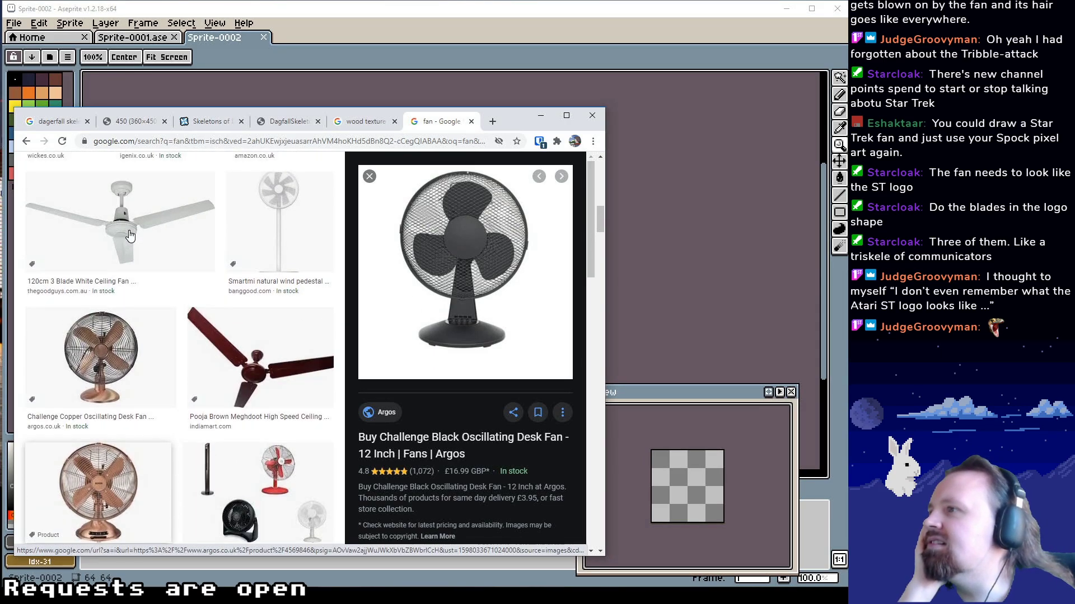
scroll(140, 287, down, 8)
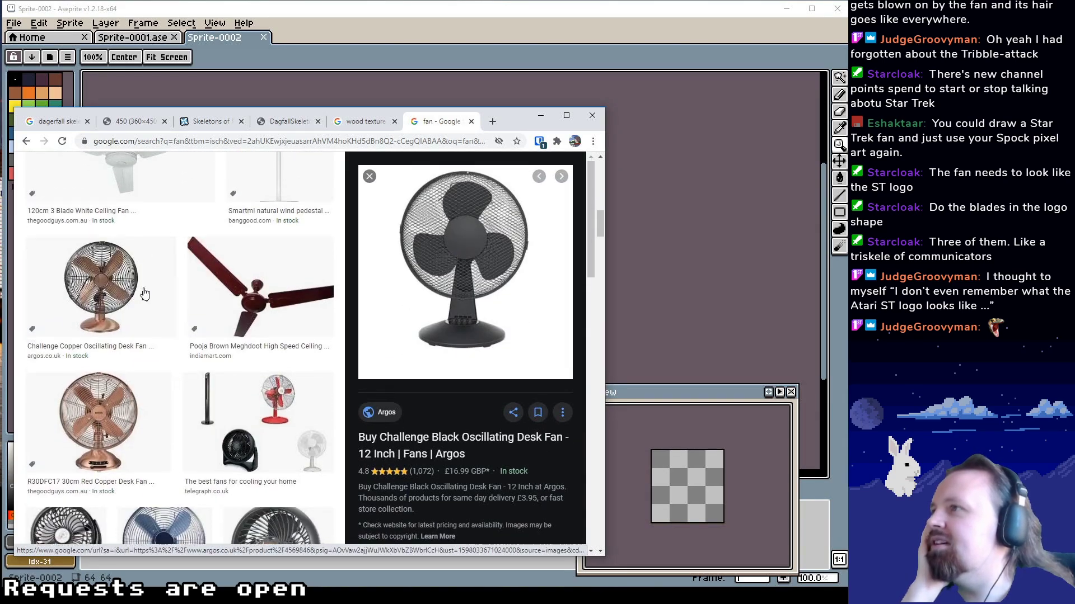
Change the image search to "fan hand" to look for handheld folding fans
scroll(192, 197, up, 10)
click(186, 175)
text(hand)
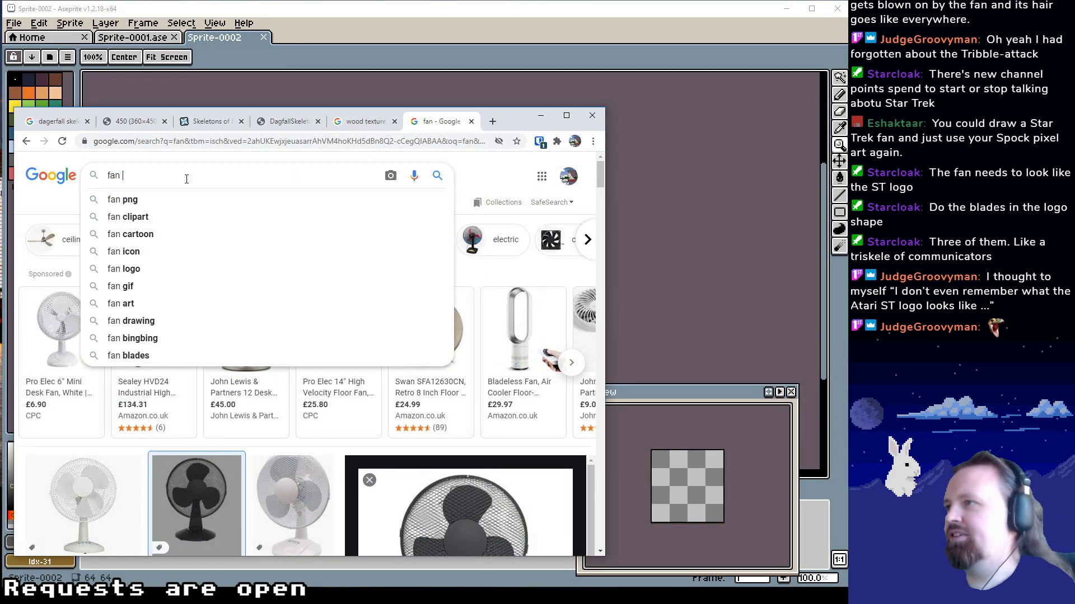
key(Return)
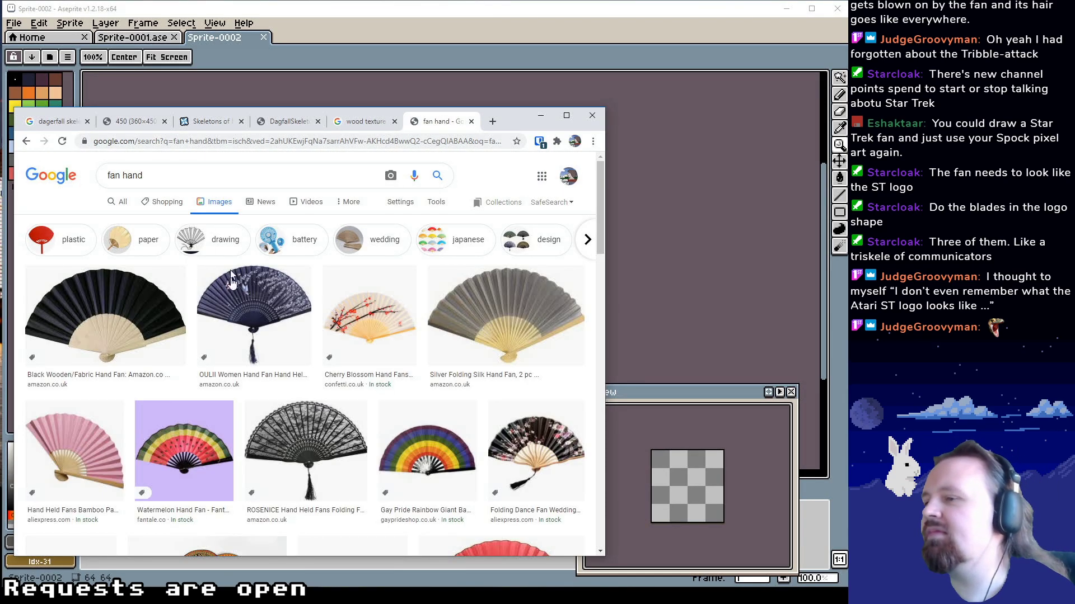
Preview the pink bamboo paper folding fan and open its full-size image in a new browser tab
scroll(338, 352, down, 2)
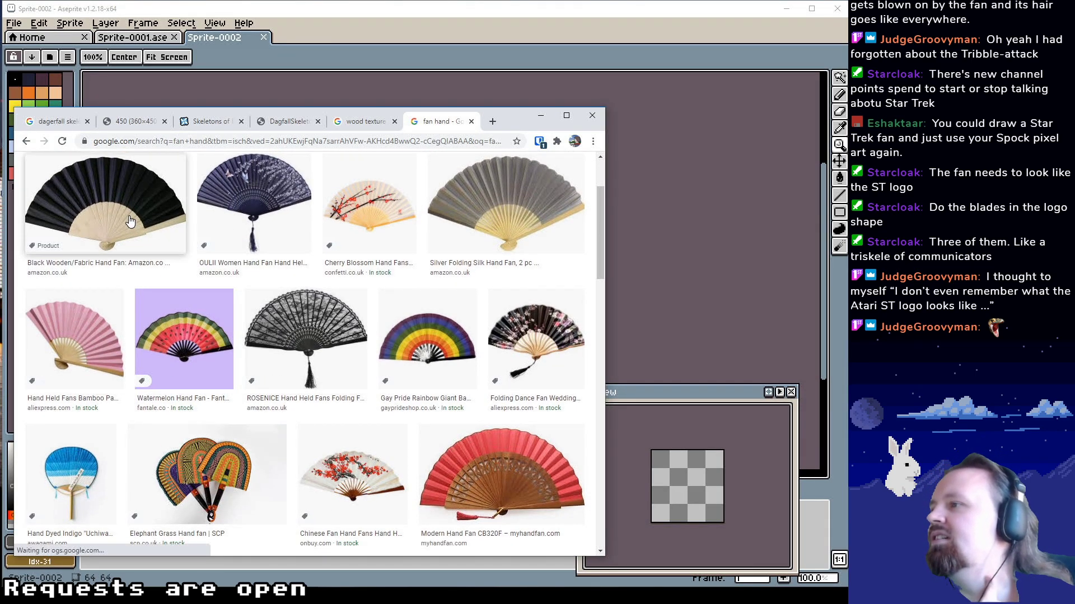
click(85, 344)
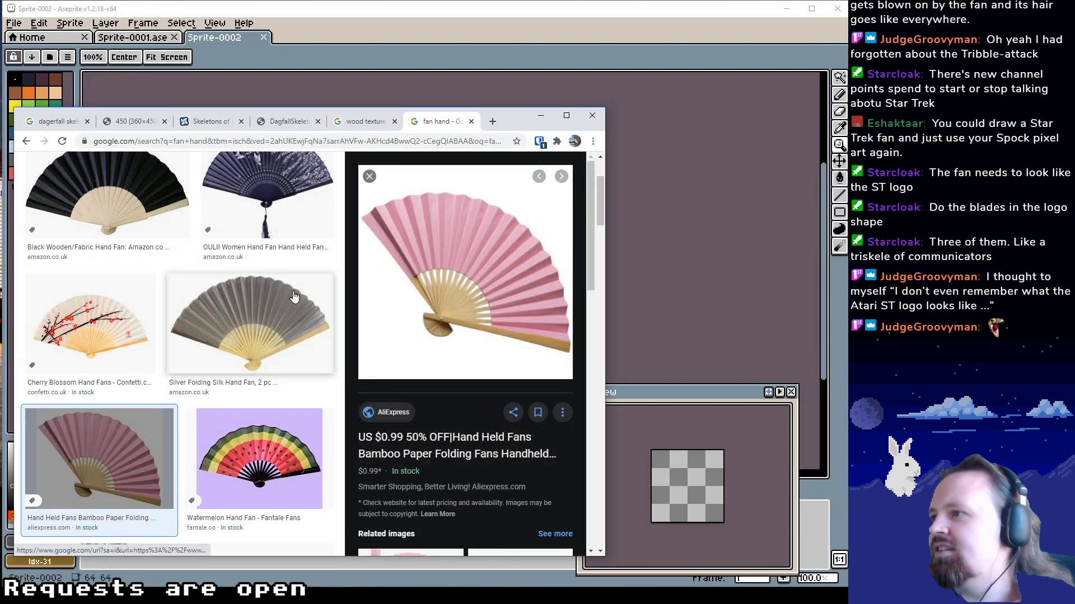
scroll(247, 392, down, 1)
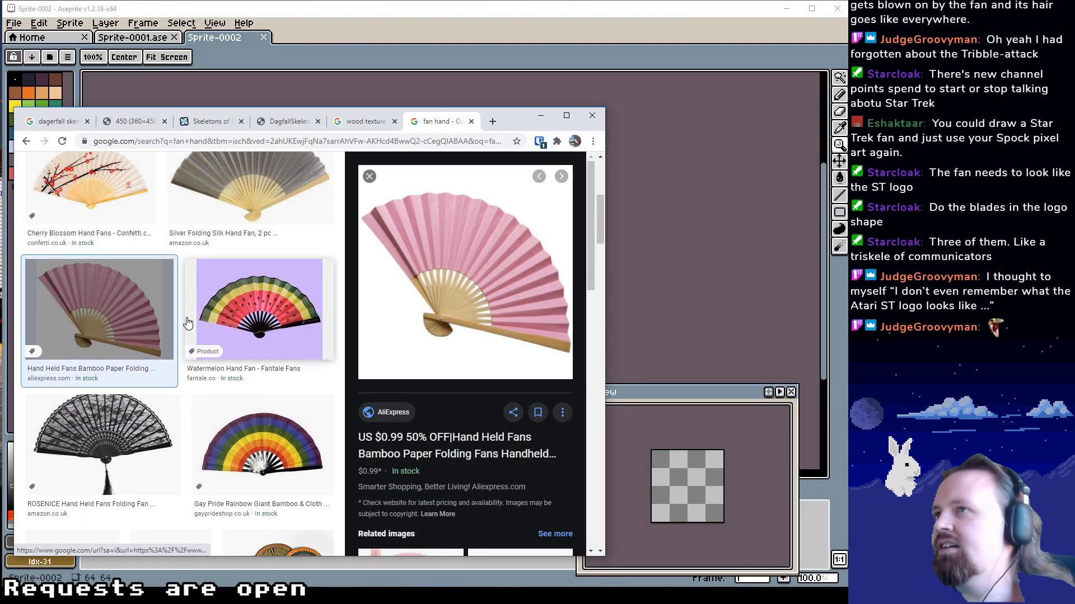
right_click(425, 244)
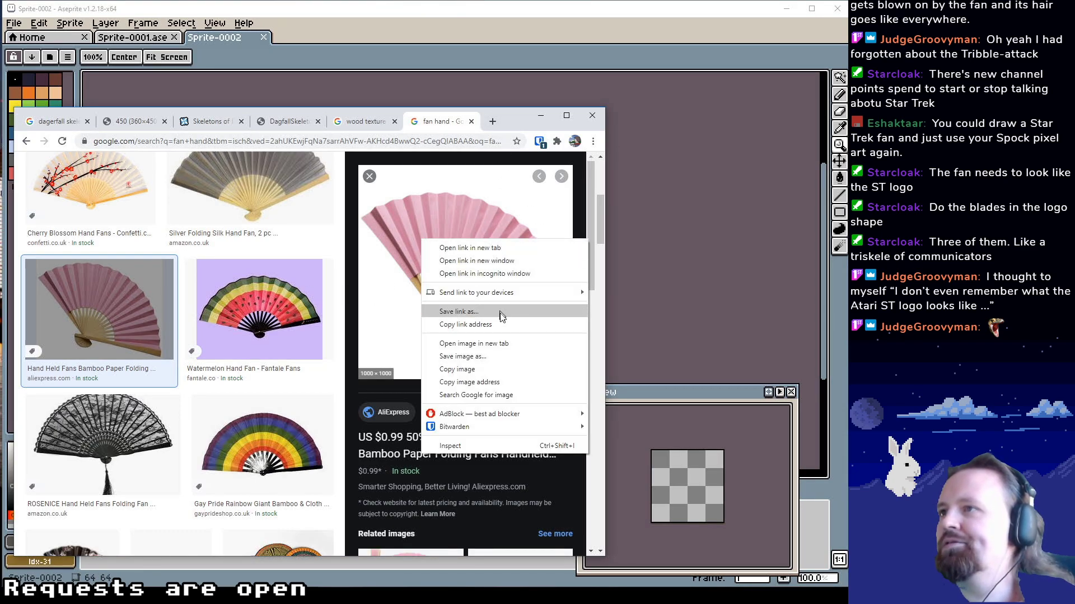
click(487, 343)
click(469, 129)
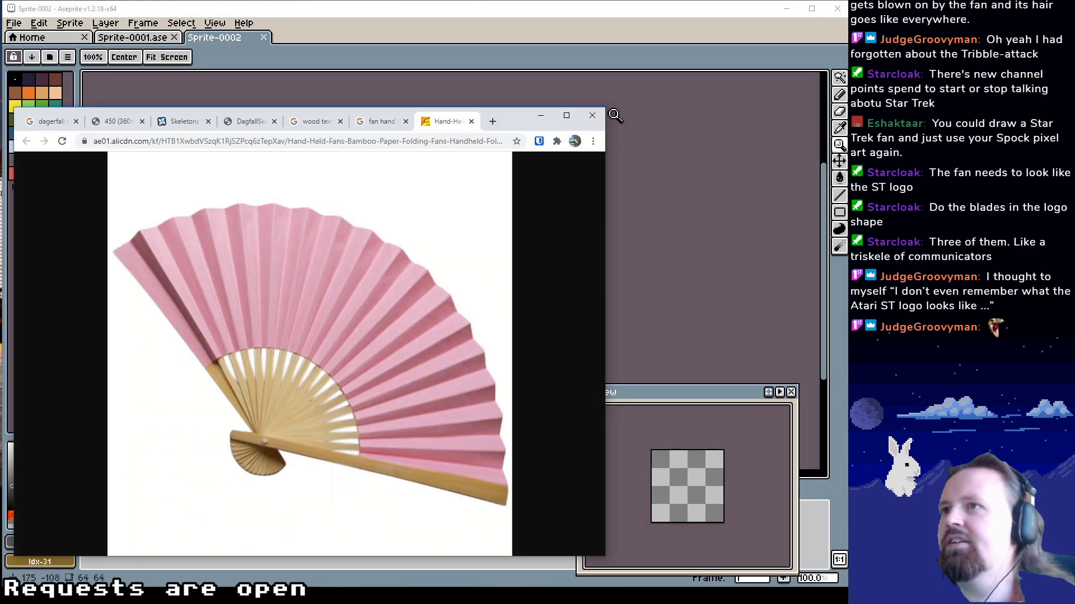
Shrink the browser window with the pink fan, place it beside the blank sprite, and enlarge the canvas view to 400%
drag(608, 108, 316, 212)
drag(235, 222, 268, 134)
drag(465, 245, 469, 258)
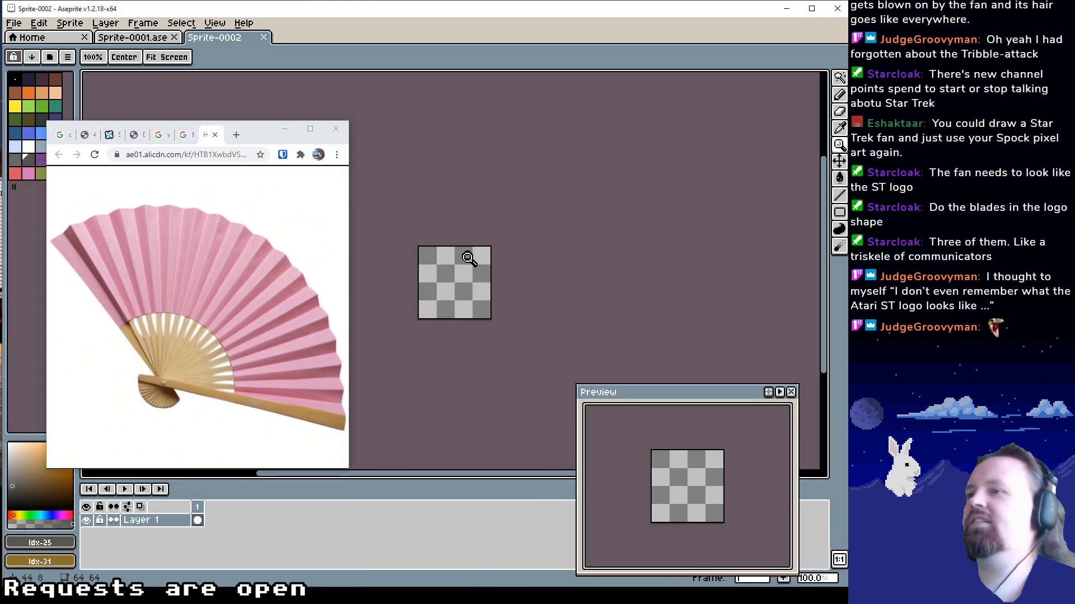
scroll(469, 268, up, 1)
scroll(451, 275, up, 1)
drag(444, 293, 530, 258)
scroll(525, 252, up, 1)
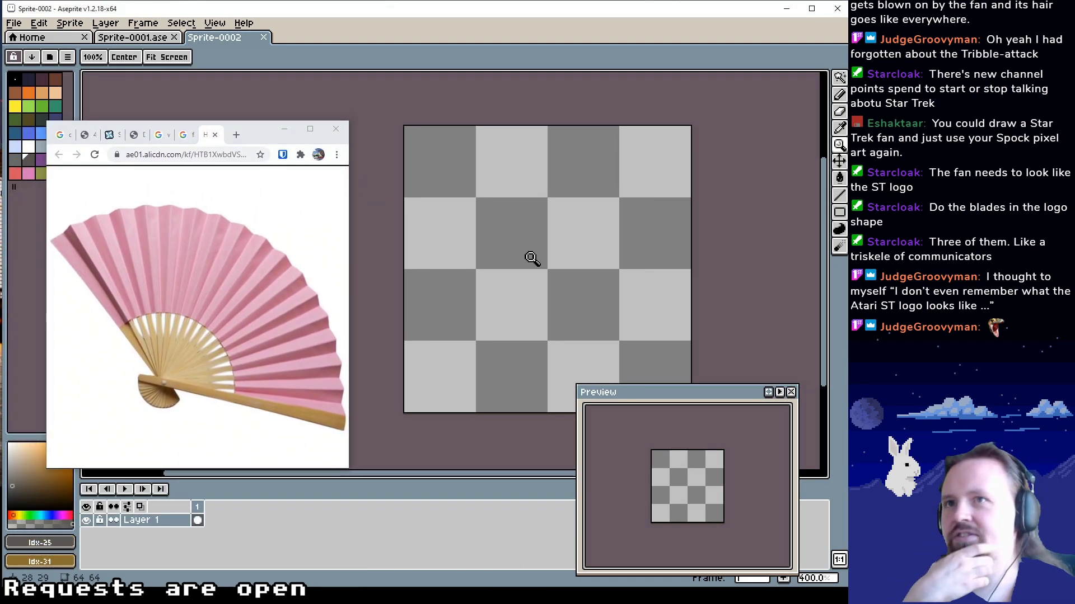
Move the reference window clear of the colour palette and ready the Pencil tool with the light orange colour at index 6
click(840, 94)
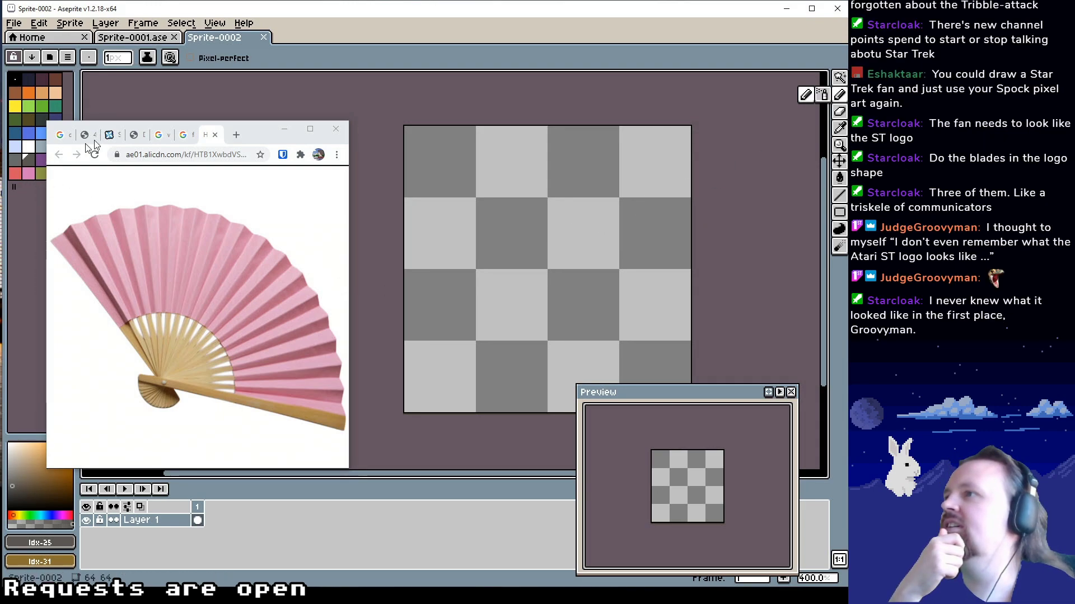
drag(257, 135, 290, 140)
click(28, 173)
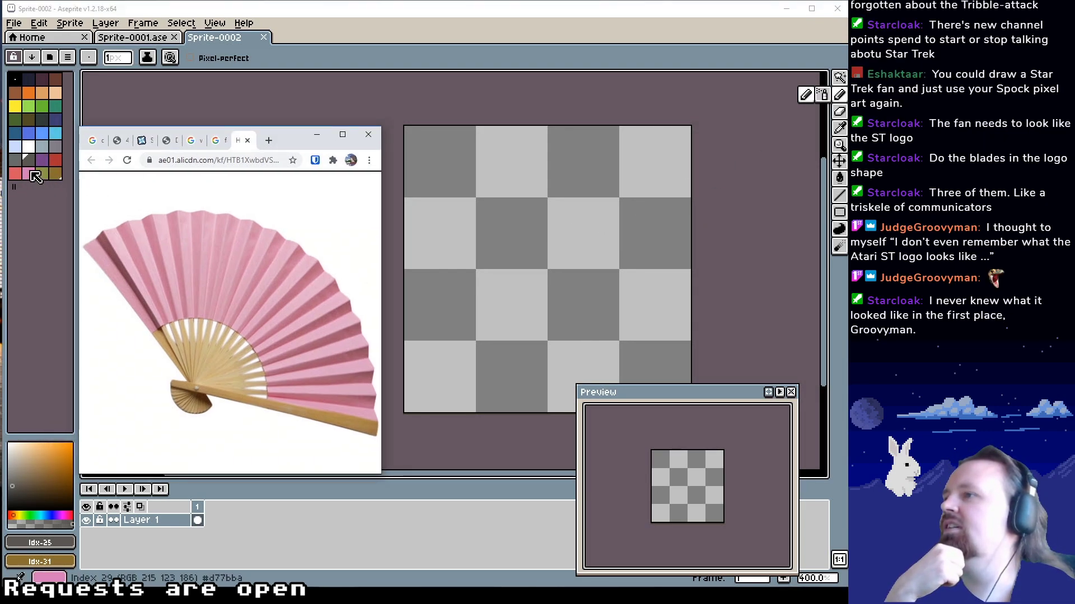
mouse_move(482, 277)
mouse_down()
mouse_move(435, 289)
mouse_move(476, 280)
mouse_up()
click(42, 92)
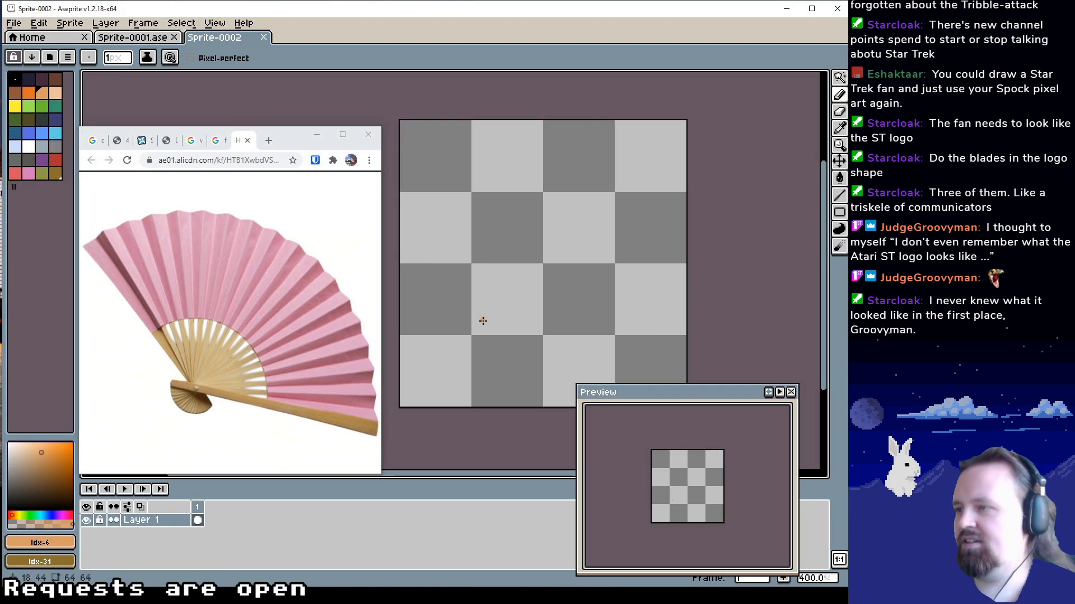
drag(482, 321, 479, 324)
click(438, 323)
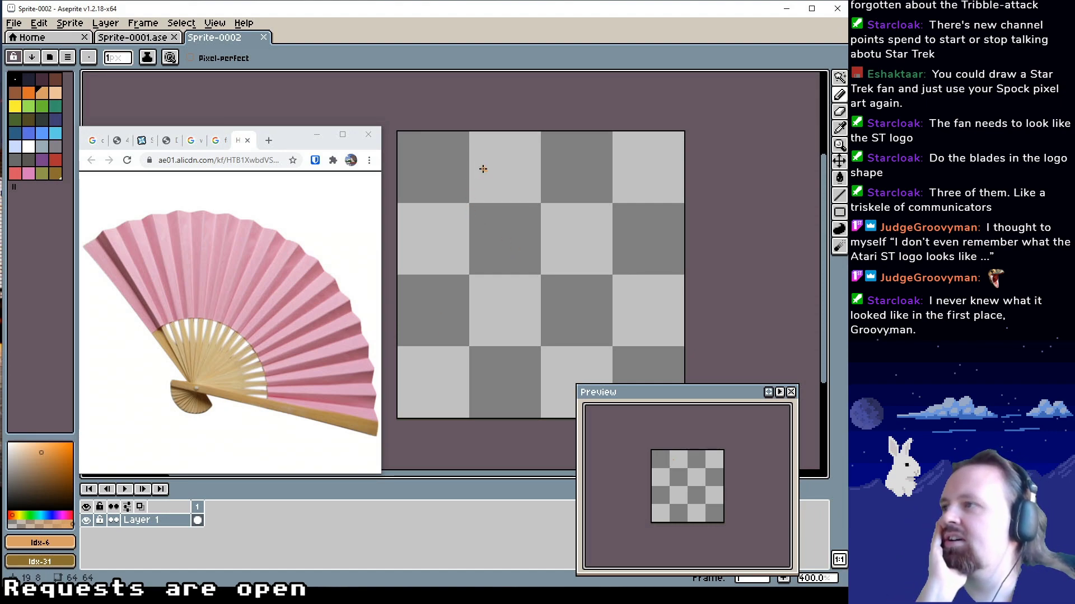
Draw the fan's left guard stick as a one-pixel light orange diagonal line with the Line tool
drag(424, 211, 460, 323)
key(ctrl+z)
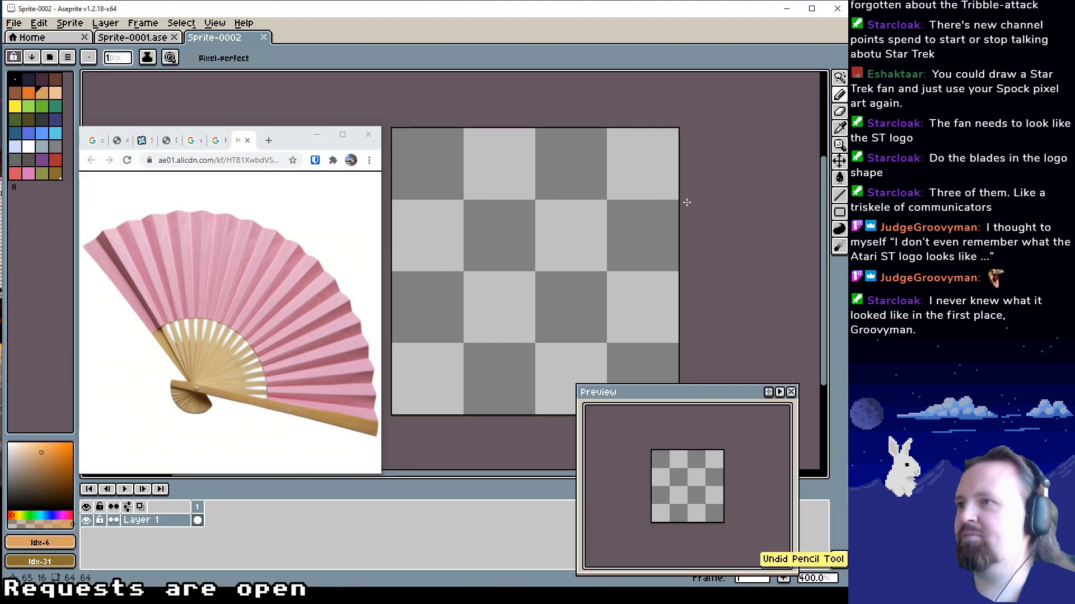
key(l)
drag(412, 220, 483, 365)
drag(542, 326, 553, 305)
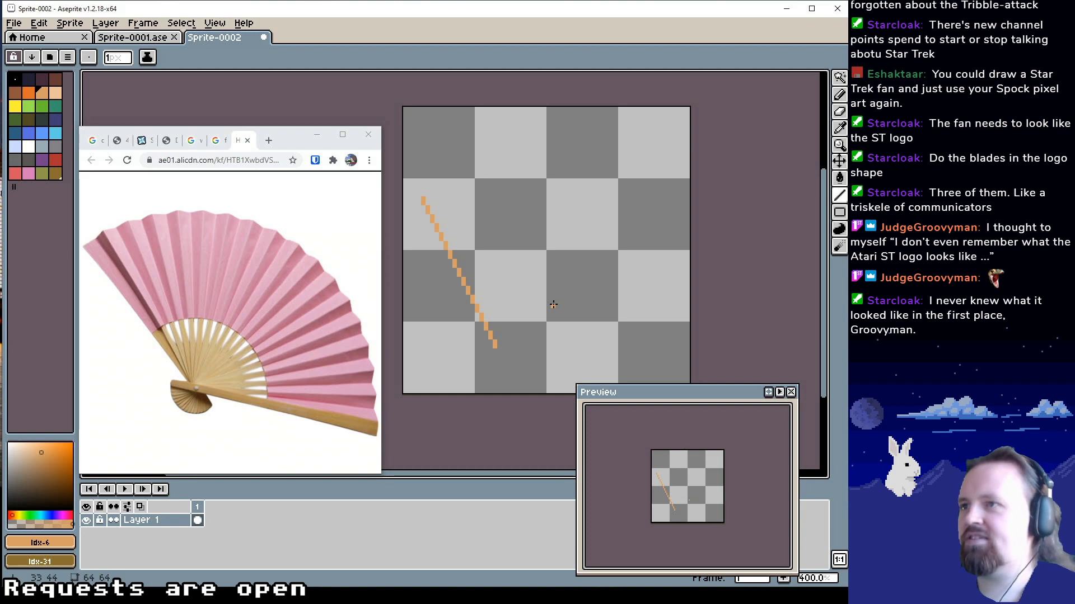
Enlarge the sprite's canvas to 96 × 96 pixels, keeping the drawing centred
click(69, 23)
click(93, 97)
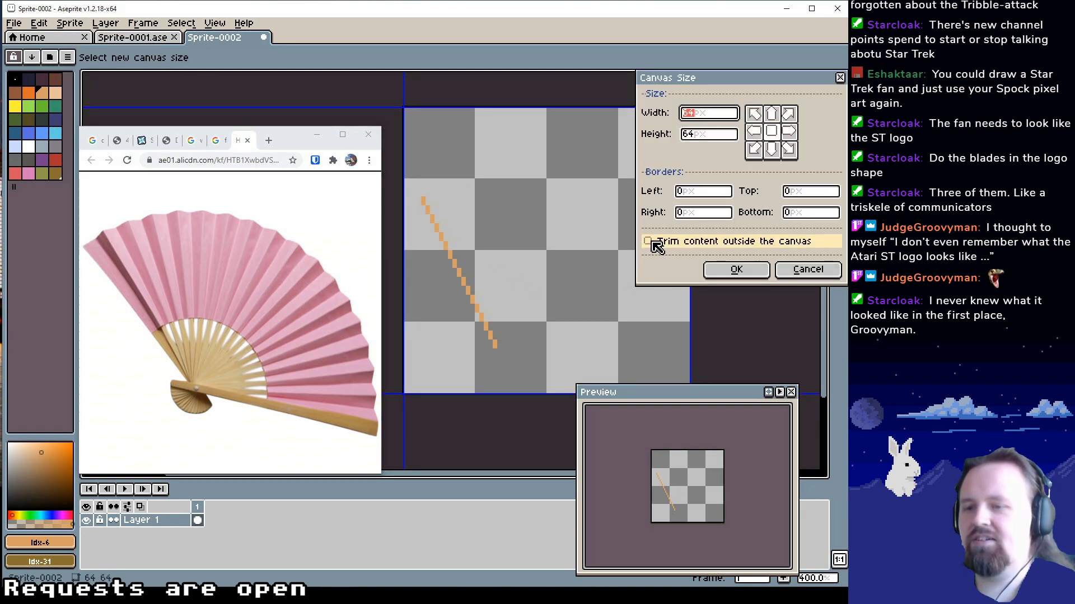
text(96)
key(Tab)
text(96)
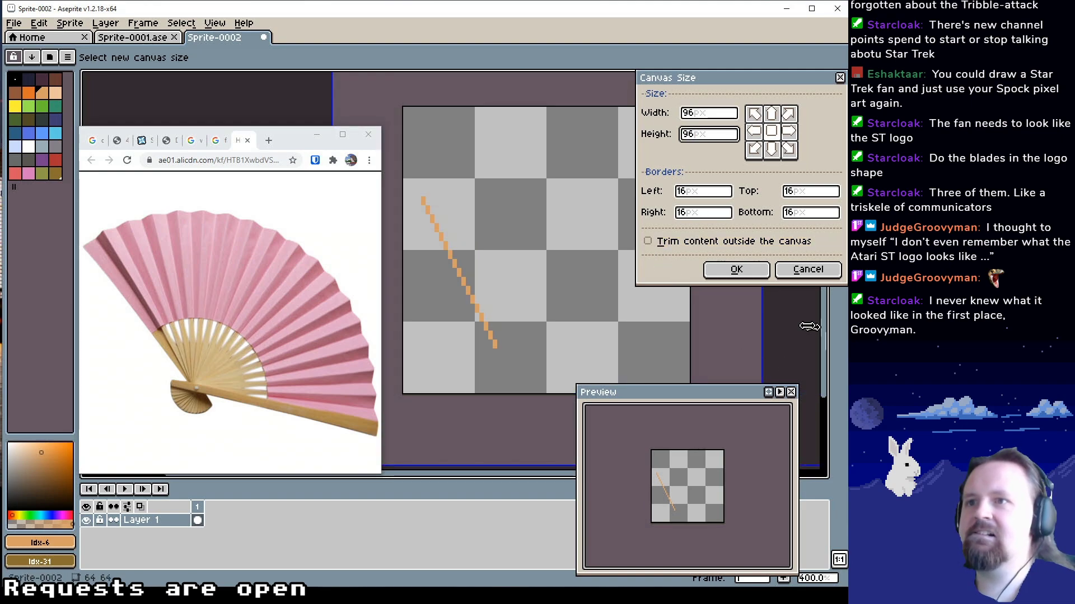
click(736, 269)
Draw the fan's lower guard stick as a red line, colour index 27, crossing the orange line near its lower end
drag(537, 300, 506, 276)
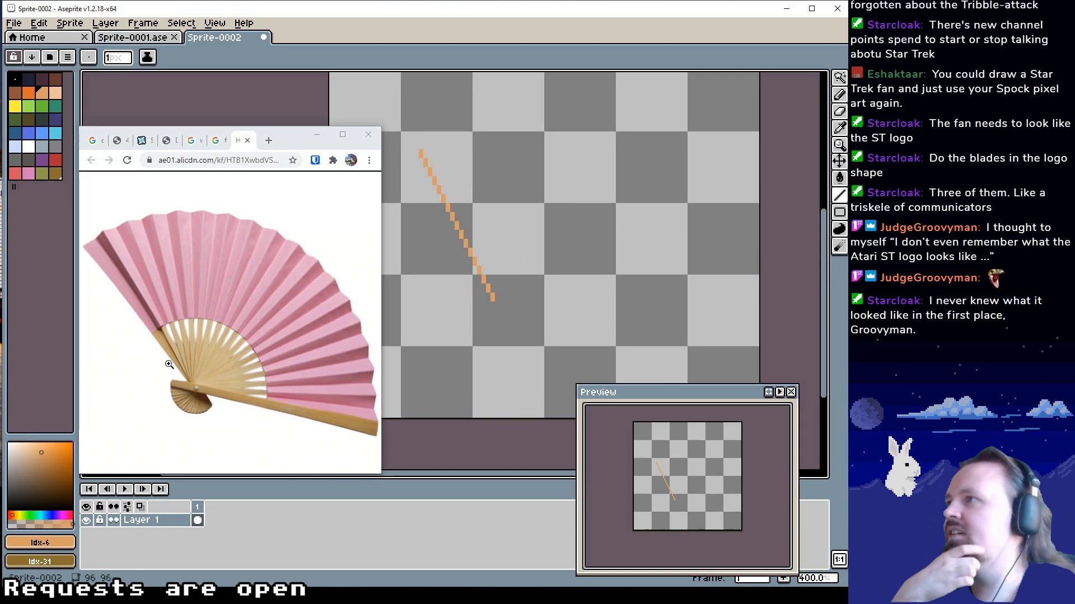
click(56, 160)
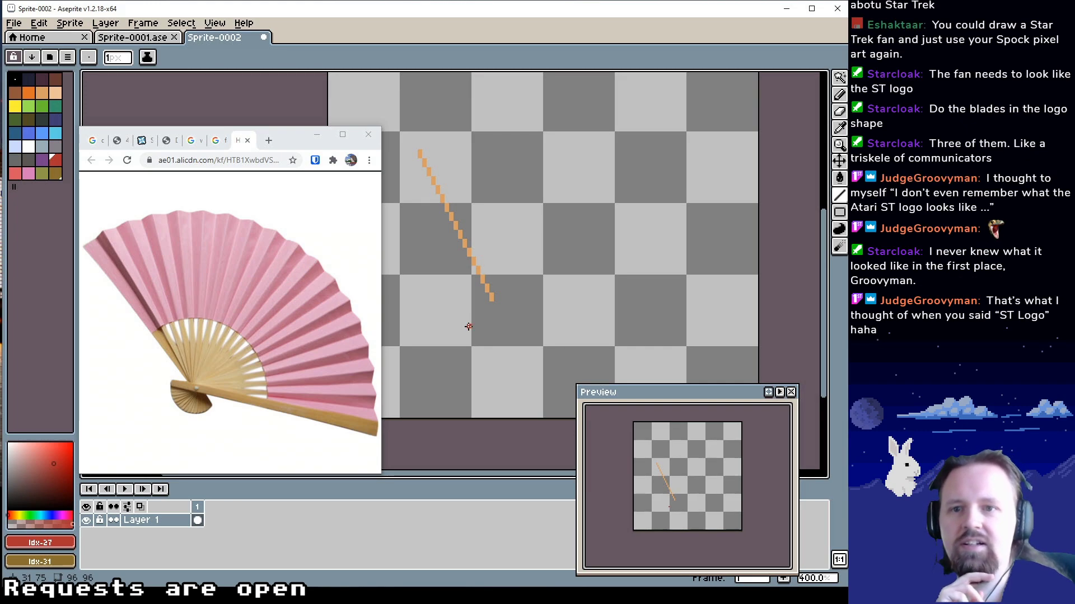
mouse_move(483, 314)
mouse_down()
mouse_move(659, 319)
mouse_move(677, 355)
mouse_move(645, 348)
mouse_up()
Search the web for "atari st logo" in a new browser tab, view the logo images, and close the tab
click(269, 142)
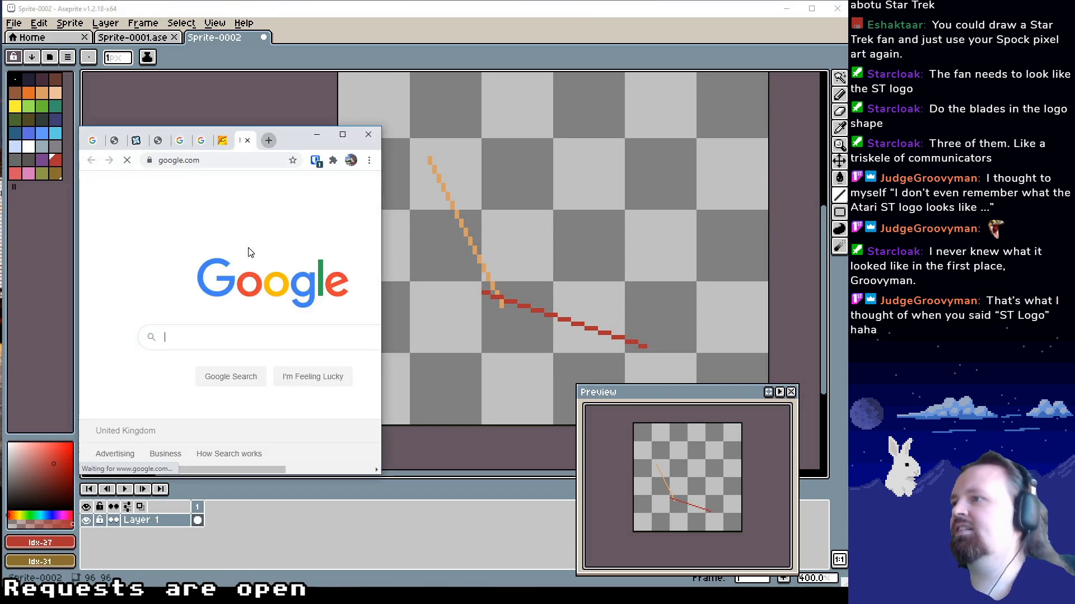
text(atari st )
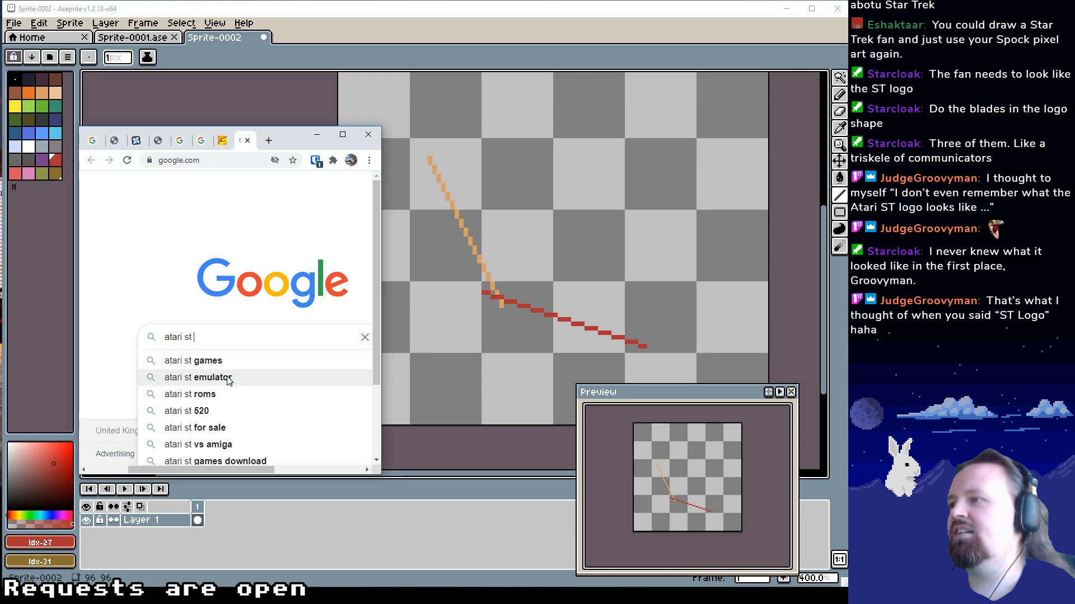
text(logo)
key(Return)
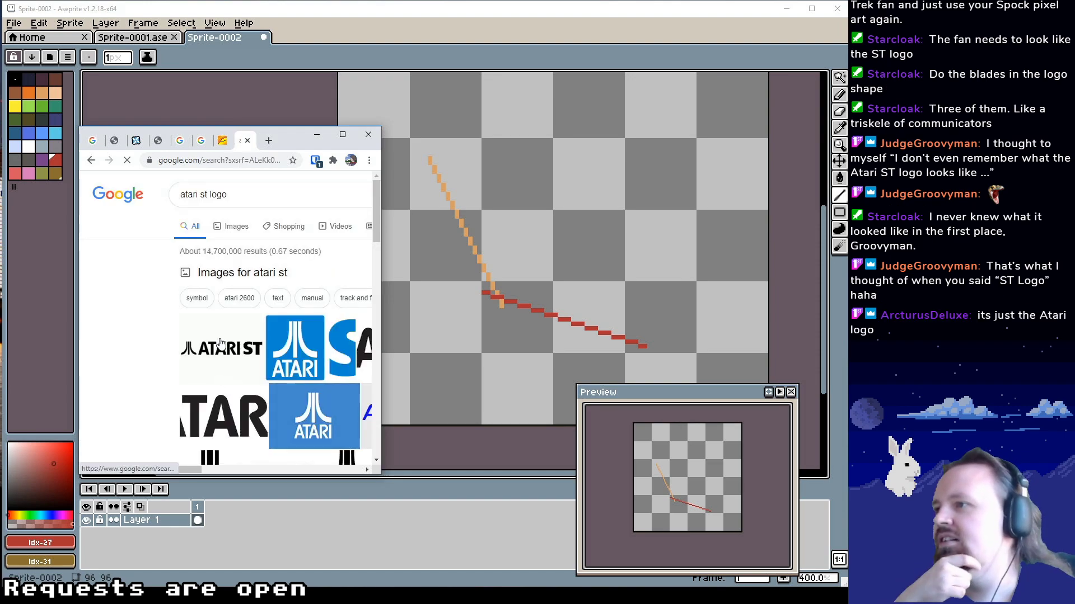
scroll(277, 350, down, 1)
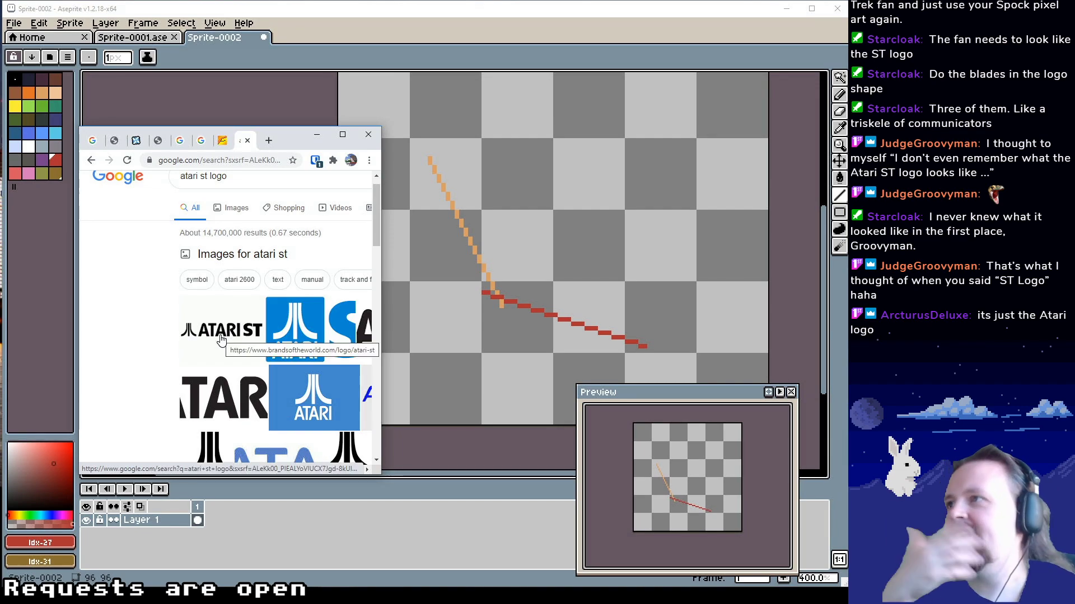
click(247, 140)
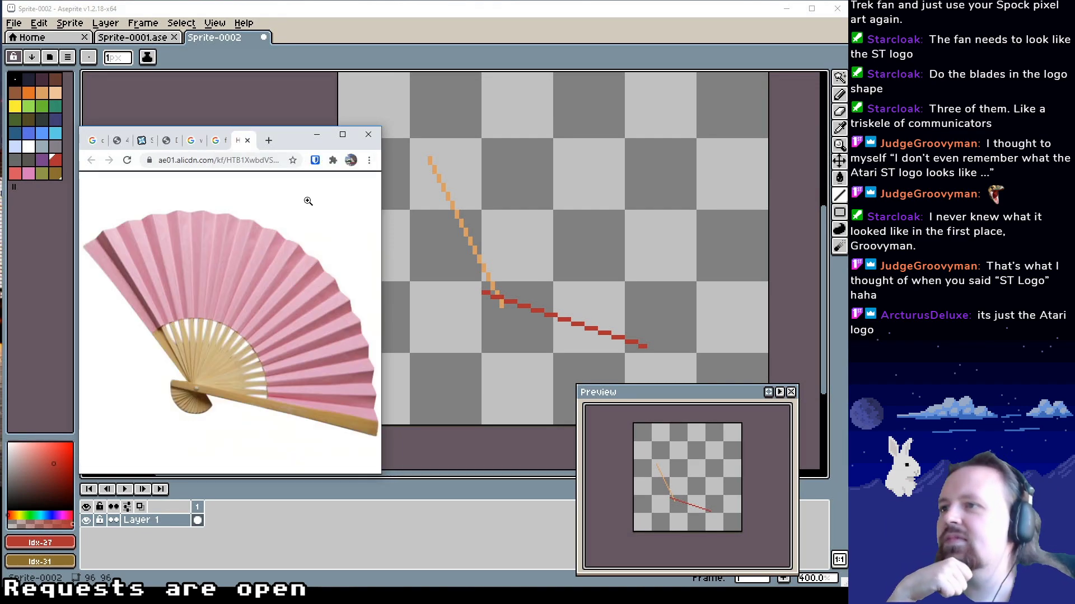
Thicken the red guard stick with a second red line directly alongside the first
drag(574, 236, 517, 214)
drag(583, 263, 566, 315)
mouse_move(525, 280)
mouse_down()
mouse_move(539, 258)
mouse_move(529, 246)
mouse_up()
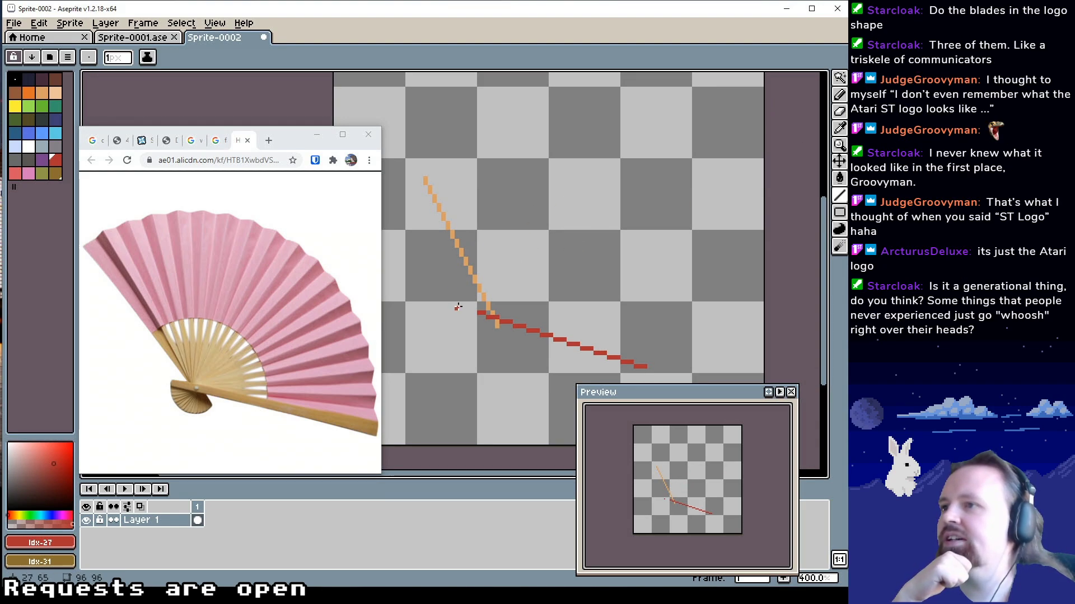
drag(465, 279, 465, 242)
mouse_move(464, 273)
mouse_down()
mouse_move(446, 249)
mouse_move(613, 332)
mouse_up()
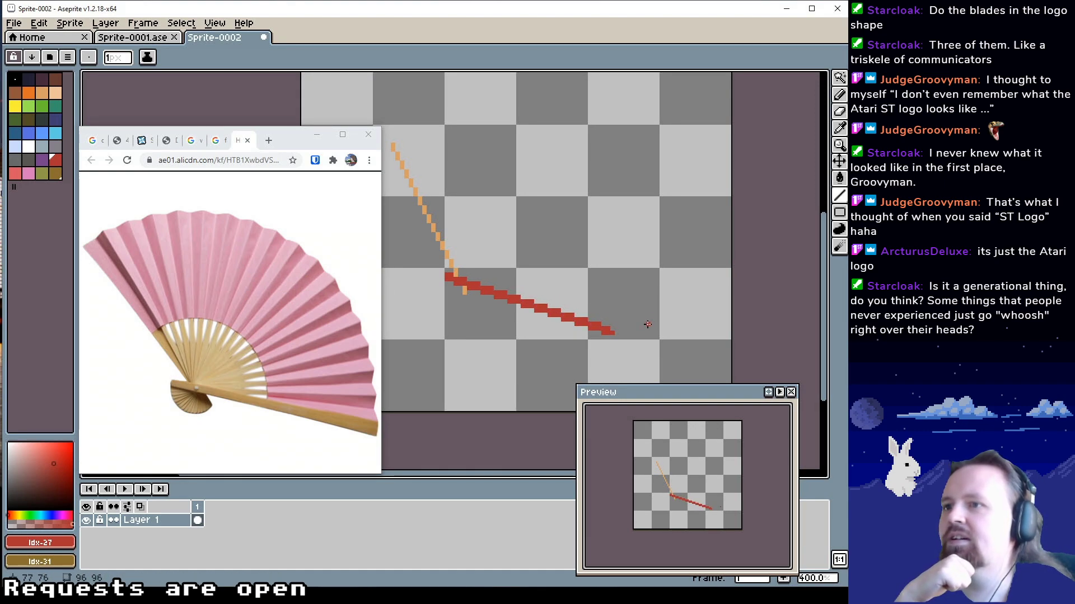
Pick the light orange from the canvas and thicken the left guard stick with a second parallel line
mouse_move(448, 270)
mouse_down()
mouse_move(478, 292)
mouse_move(500, 291)
mouse_up()
alt+click(486, 296)
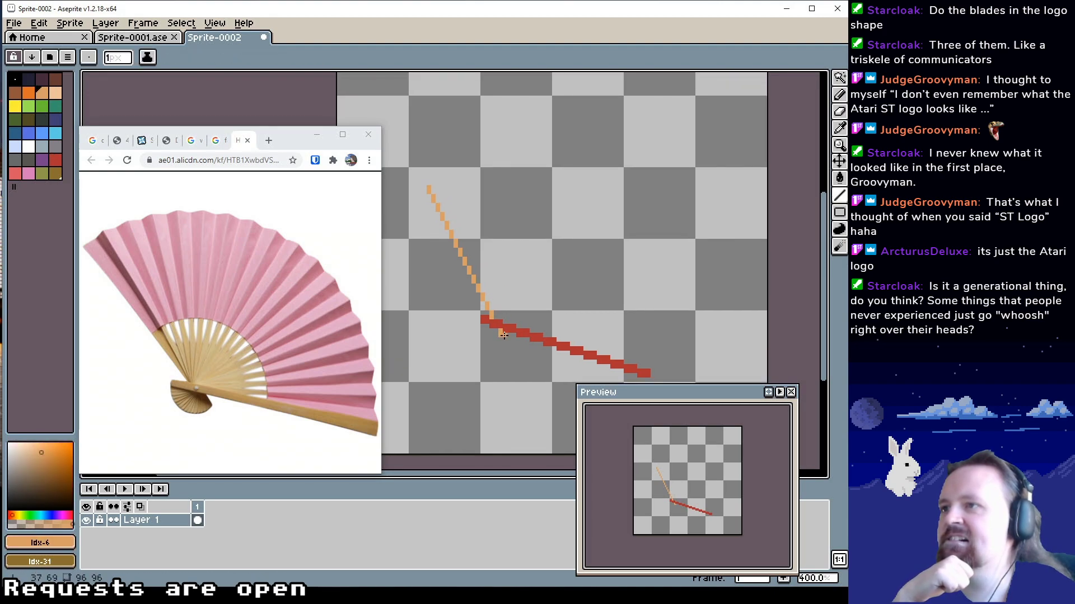
drag(430, 188, 485, 311)
key(b)
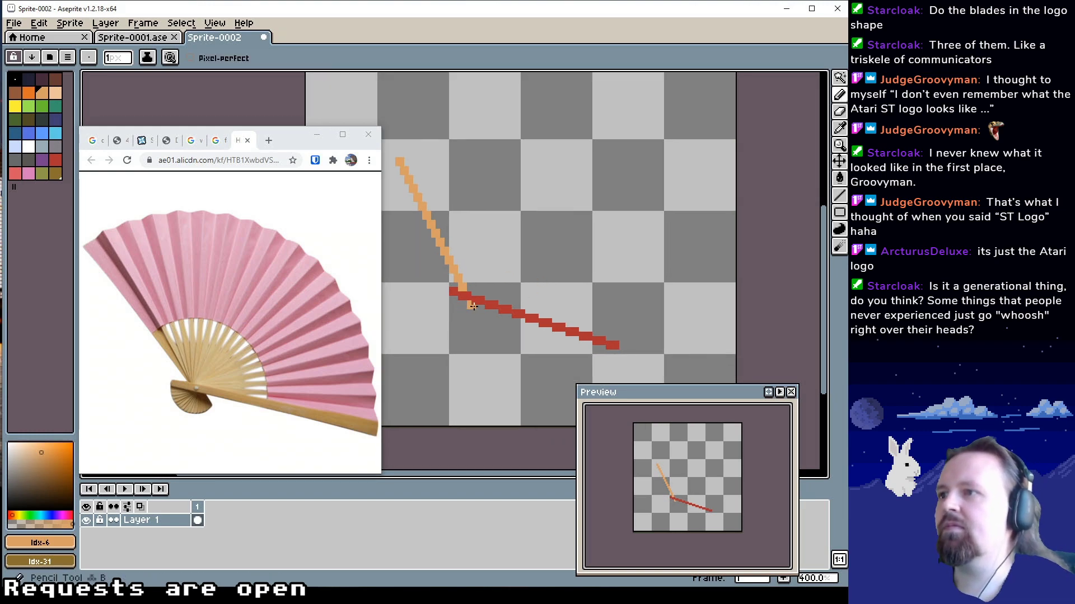
drag(487, 275, 491, 288)
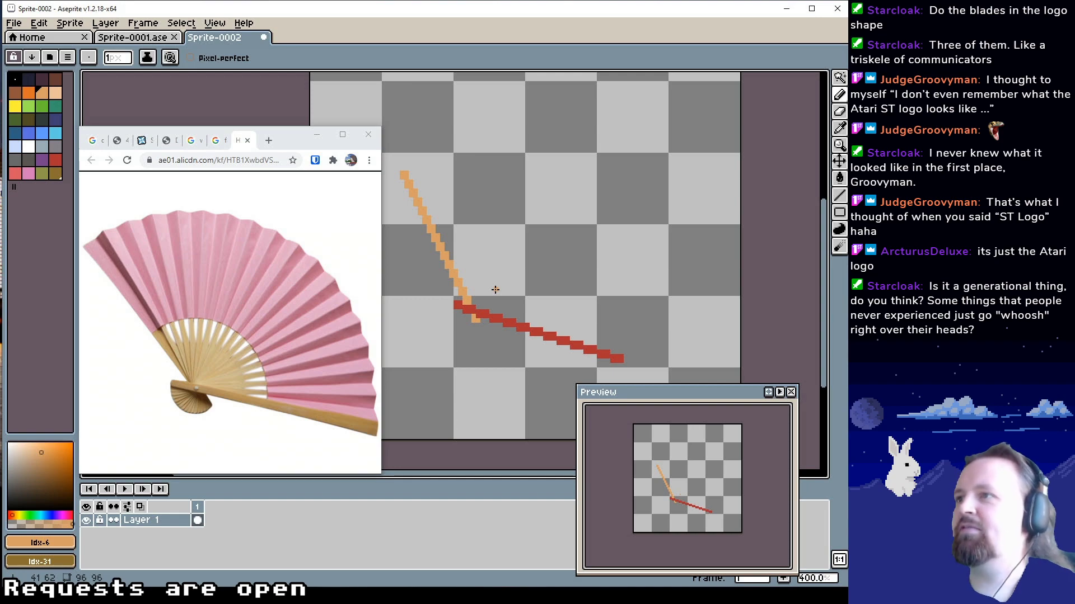
mouse_move(464, 259)
mouse_down()
mouse_move(453, 300)
mouse_move(469, 292)
mouse_move(462, 272)
mouse_up()
click(840, 196)
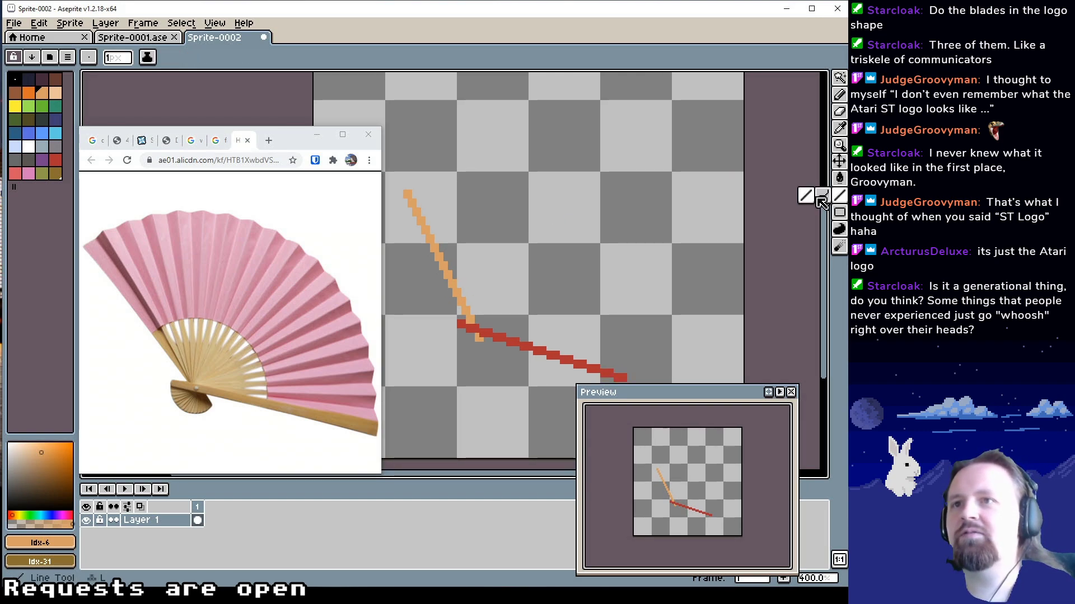
click(820, 197)
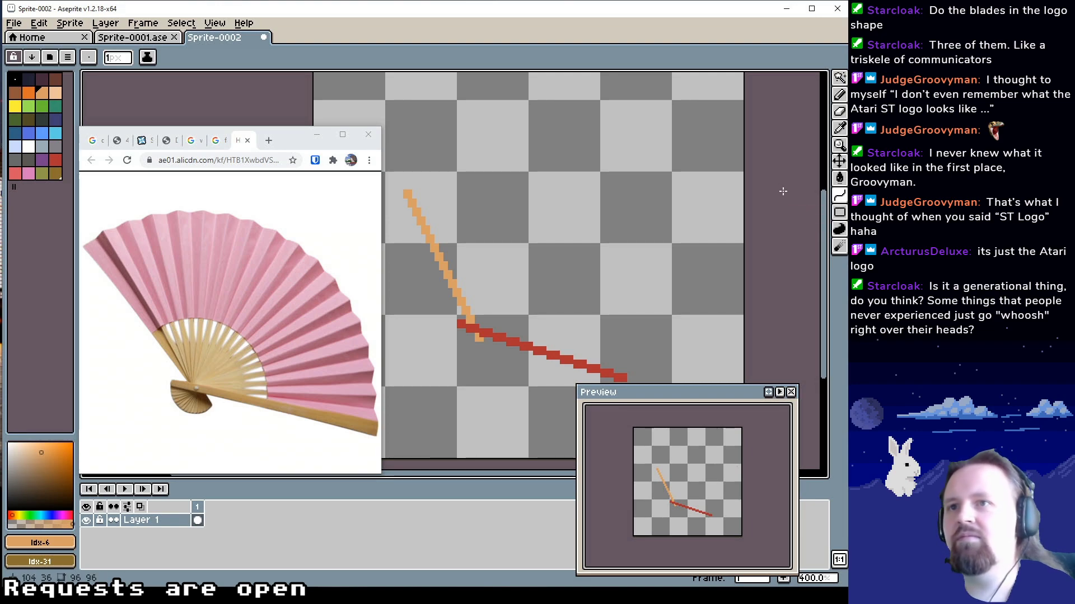
scroll(715, 231, down, 1)
Ready the outlined Ellipse tool and add a new layer above the stick lines, moving the reference window clear of the layer options
click(840, 212)
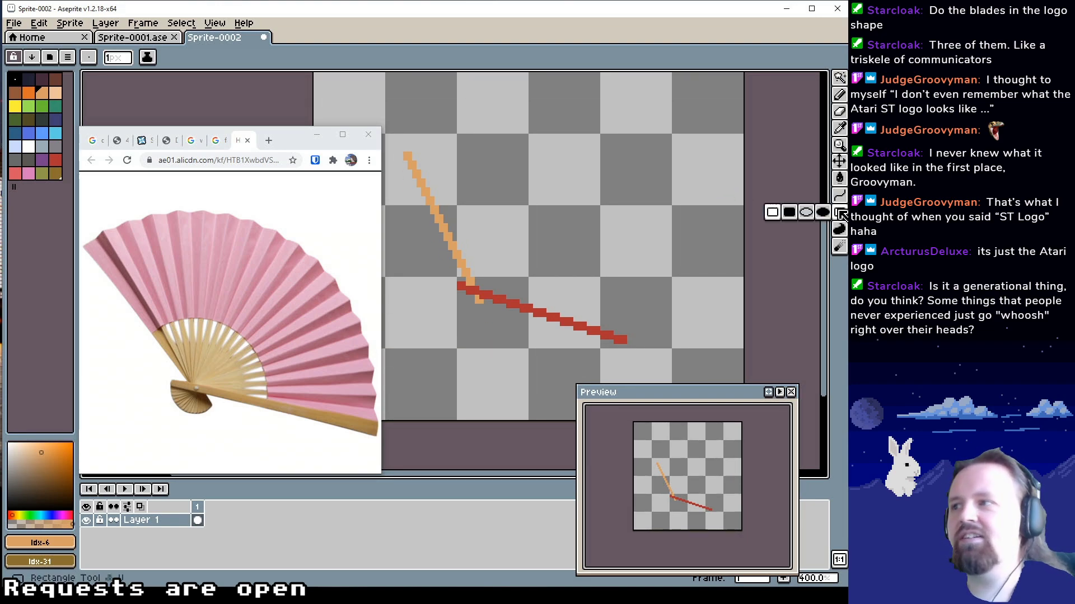
click(808, 212)
drag(510, 262, 540, 236)
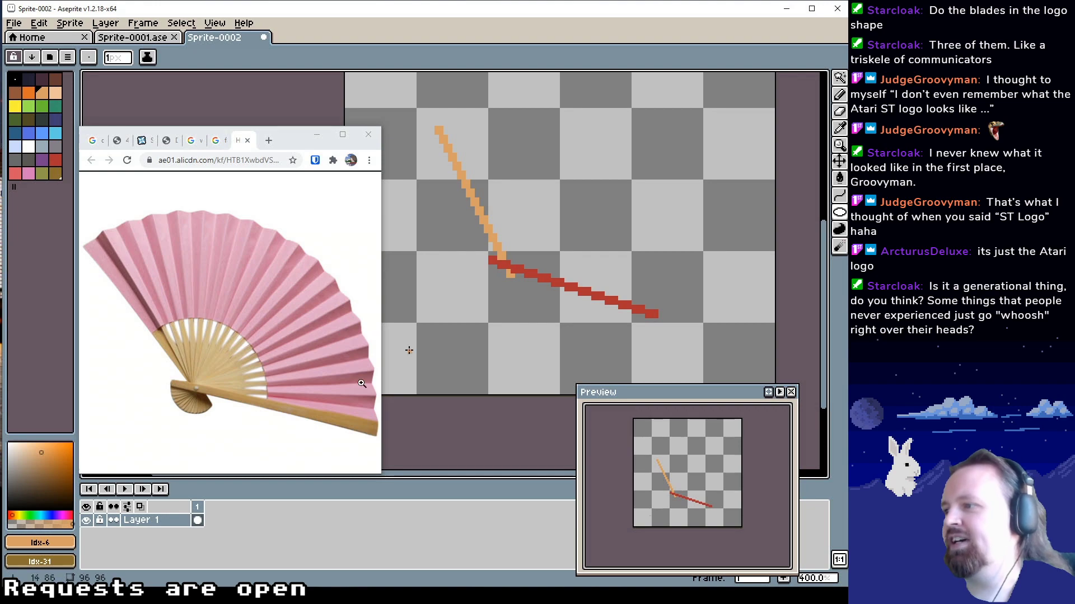
right_click(177, 513)
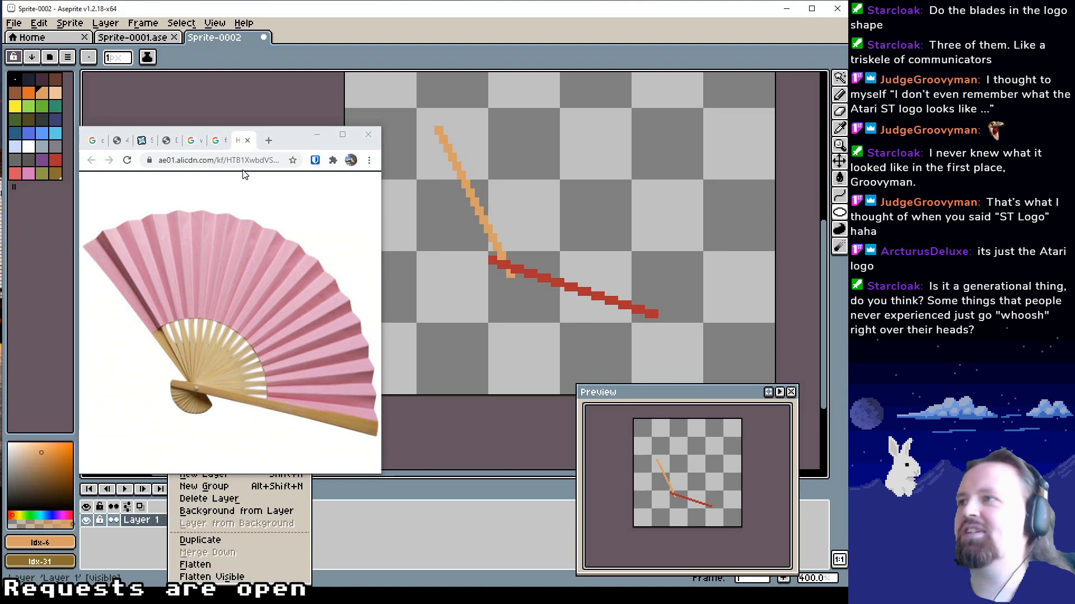
drag(300, 137, 299, 98)
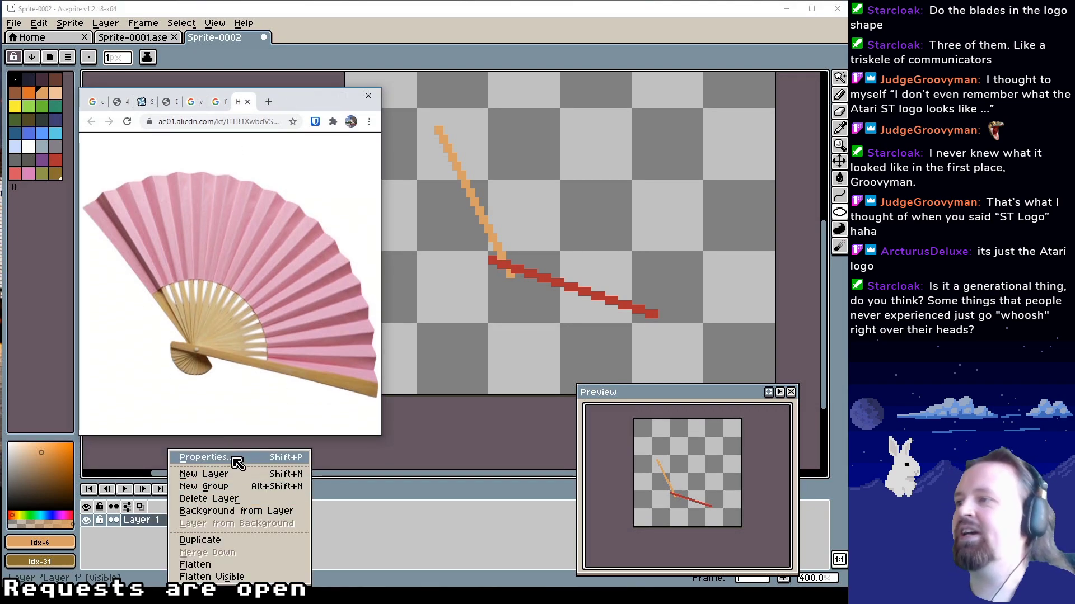
click(238, 479)
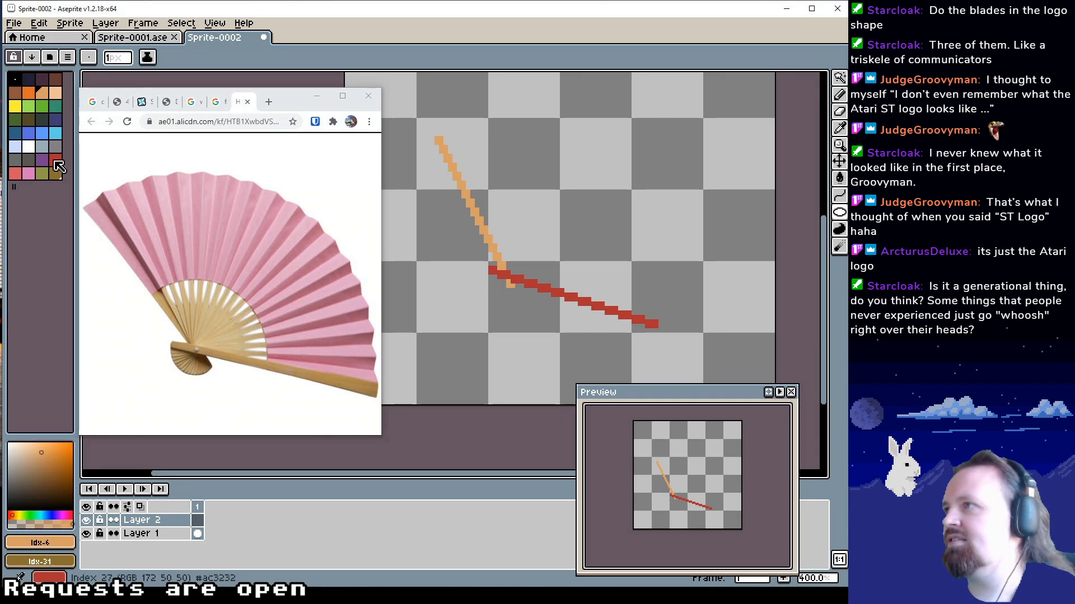
Draw a pink circle outline with colour index 29 on the new layer and move it to surround the point where the sticks cross
click(31, 173)
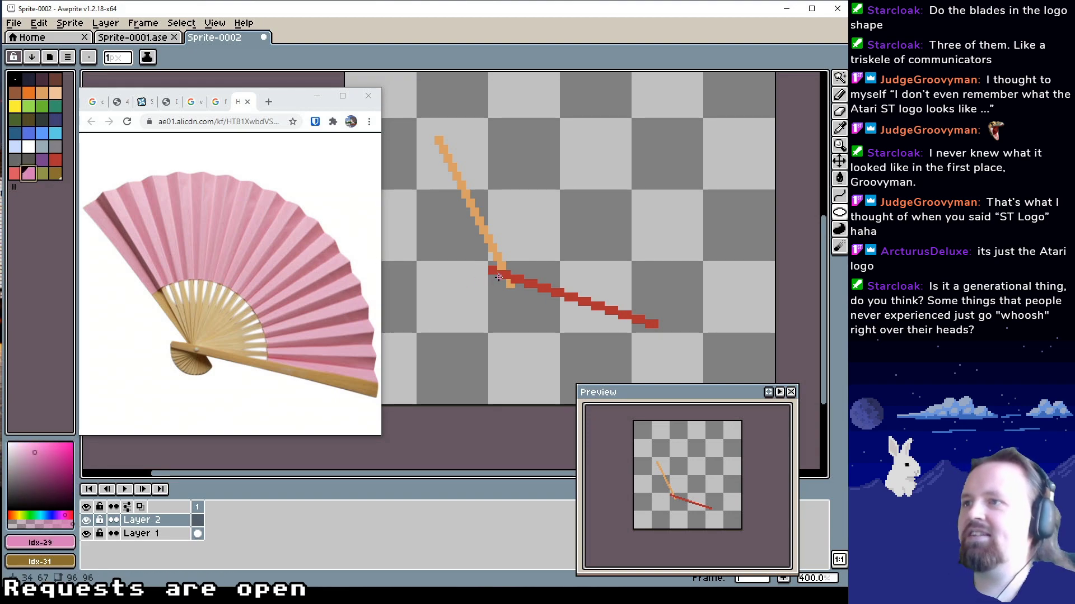
drag(498, 278, 616, 178)
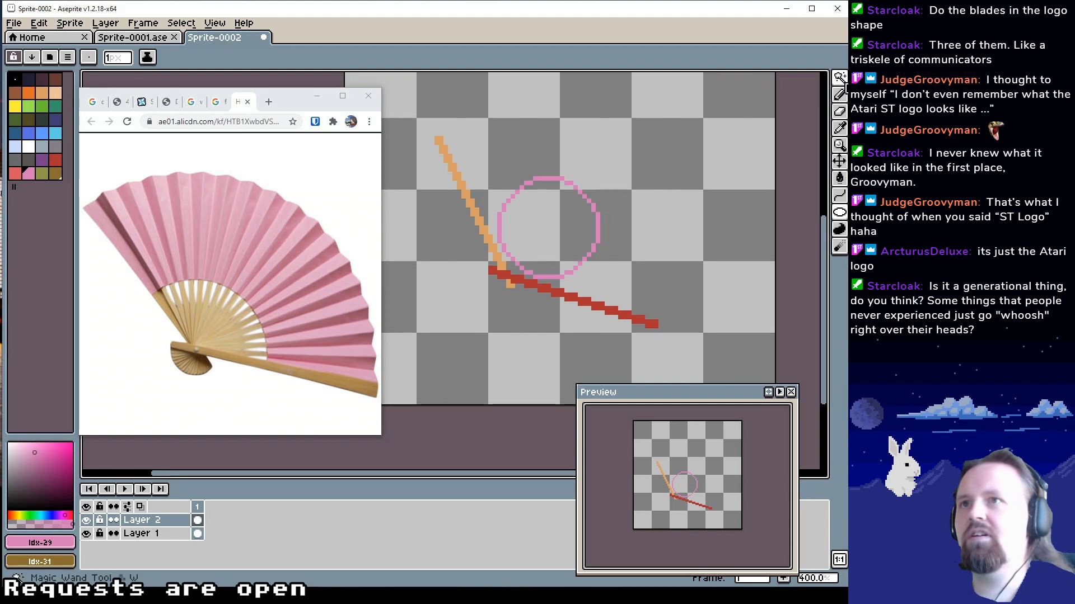
key(m)
key(ctrl+a)
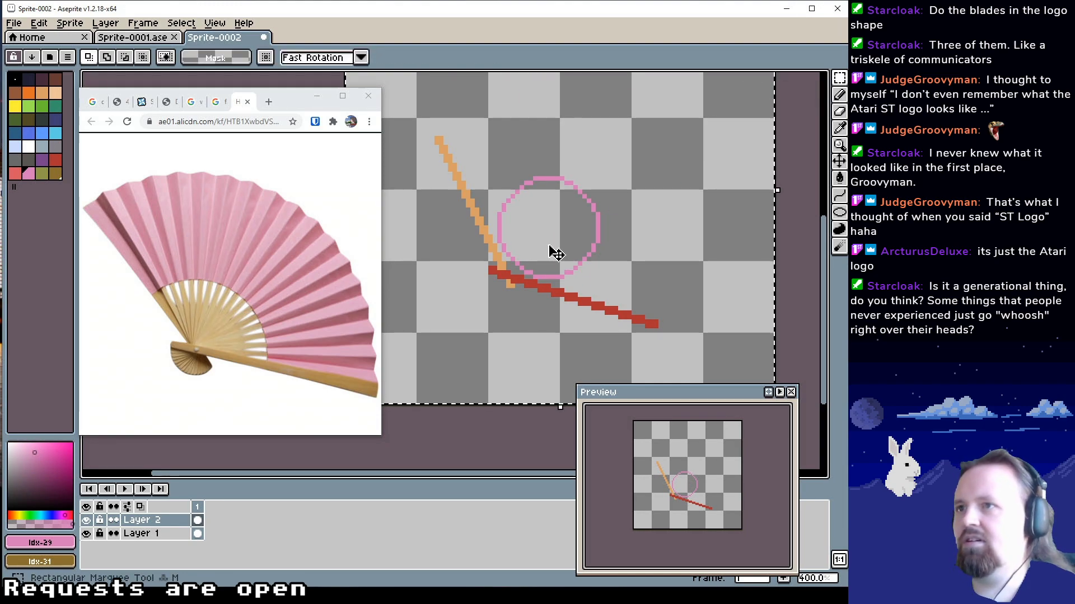
mouse_move(600, 247)
mouse_down()
mouse_move(561, 293)
mouse_move(555, 259)
mouse_up()
key(Return)
Clear the selection and erase the parts of the pink circle outside the sticks with a 6 px eraser, keeping only the arc between them
click(839, 94)
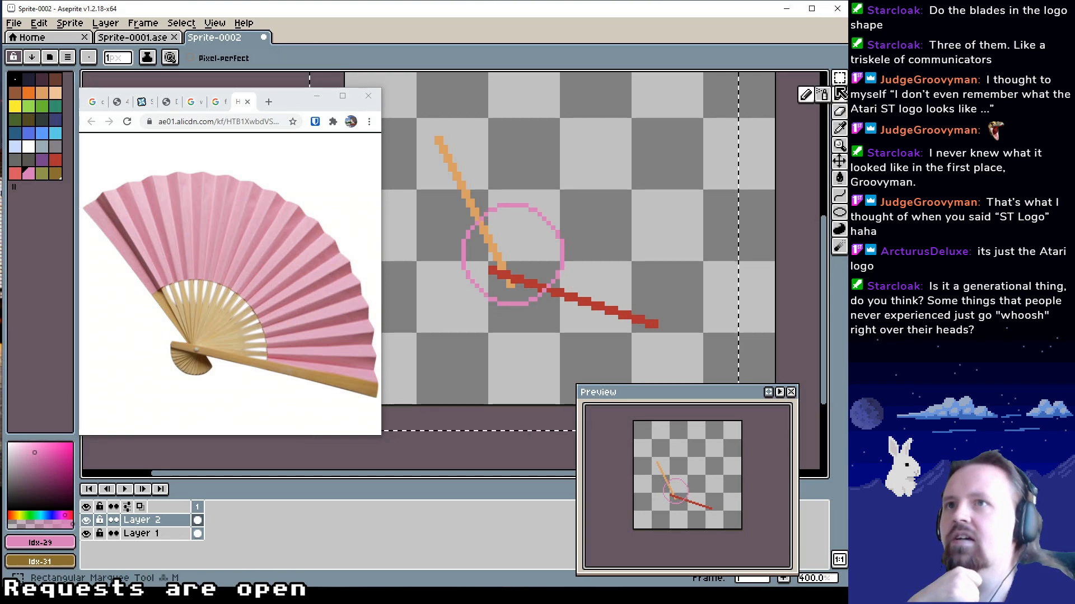
click(839, 78)
click(619, 255)
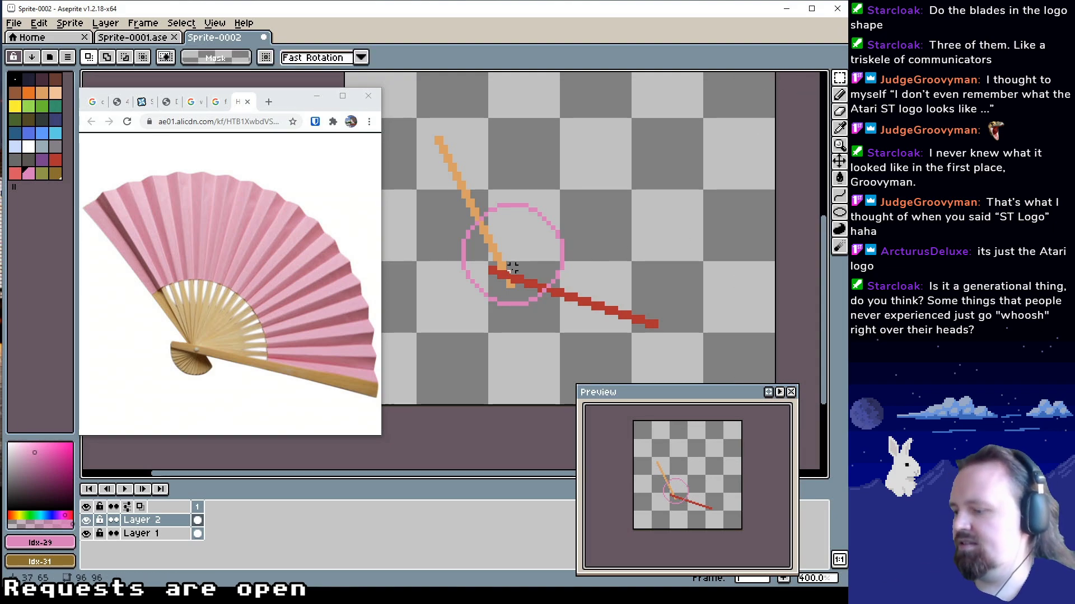
key(b)
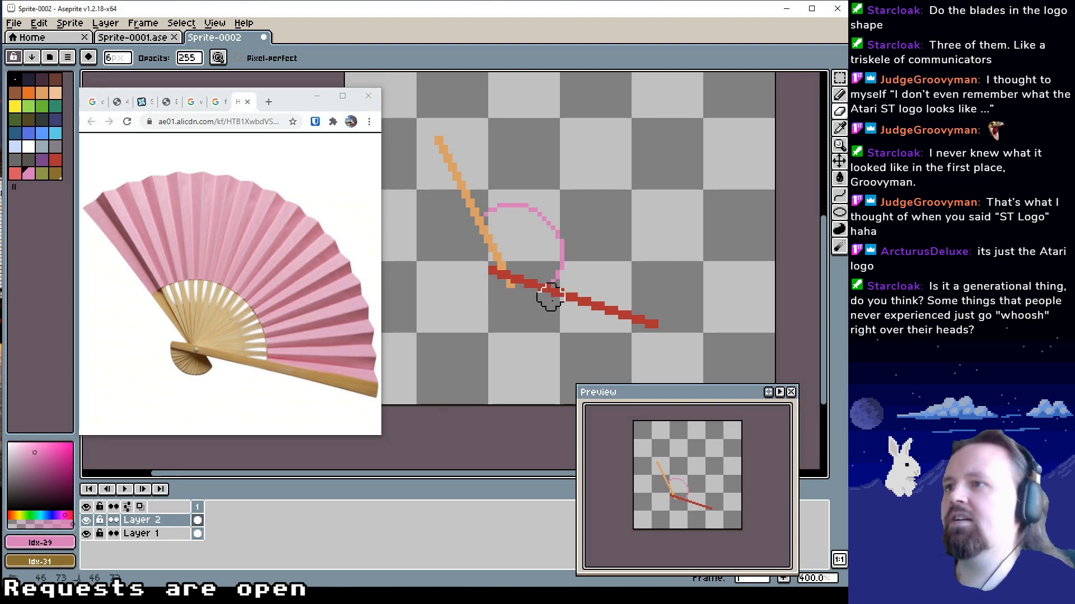
mouse_move(621, 231)
mouse_down()
mouse_move(621, 271)
mouse_move(603, 264)
mouse_up()
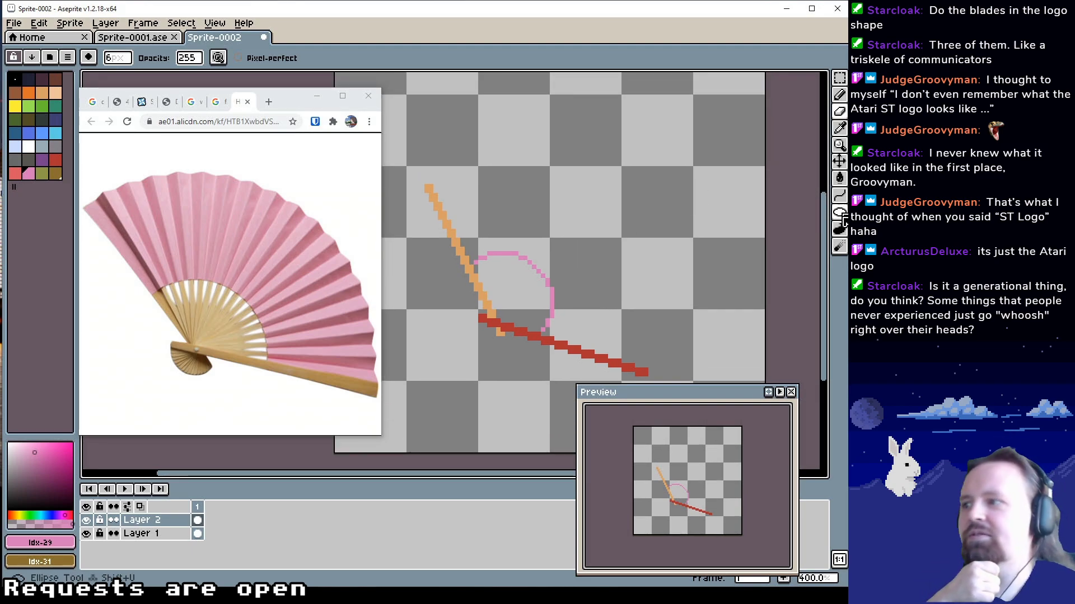
Try a larger pink circle about 46 pixels across for the fan's outer edge, and undo it
click(840, 212)
right_click(157, 524)
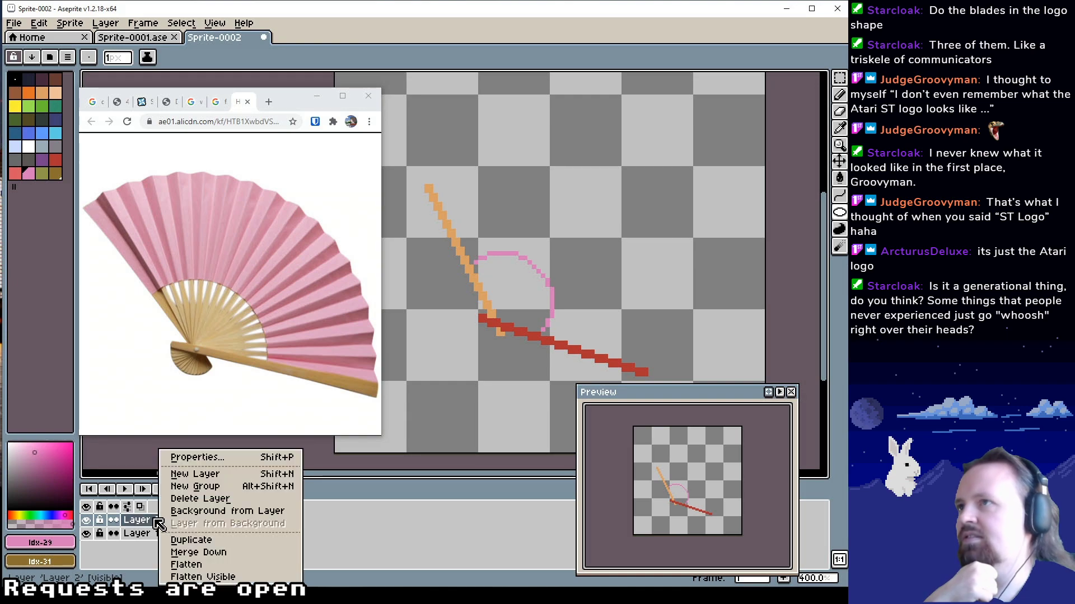
click(537, 30)
drag(466, 290, 514, 270)
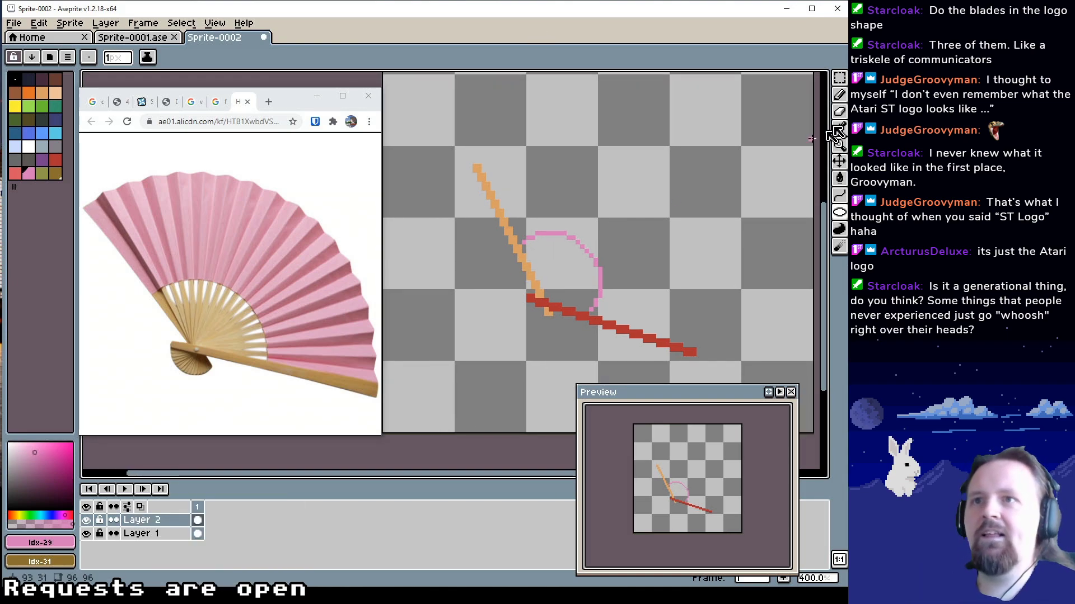
click(841, 212)
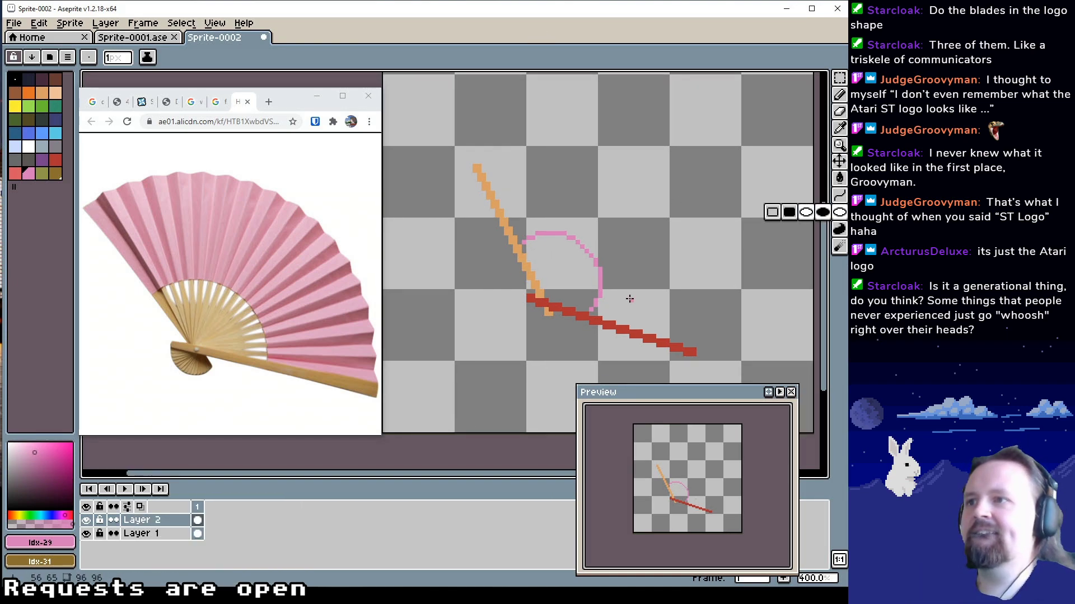
drag(594, 304, 598, 269)
drag(511, 307, 710, 106)
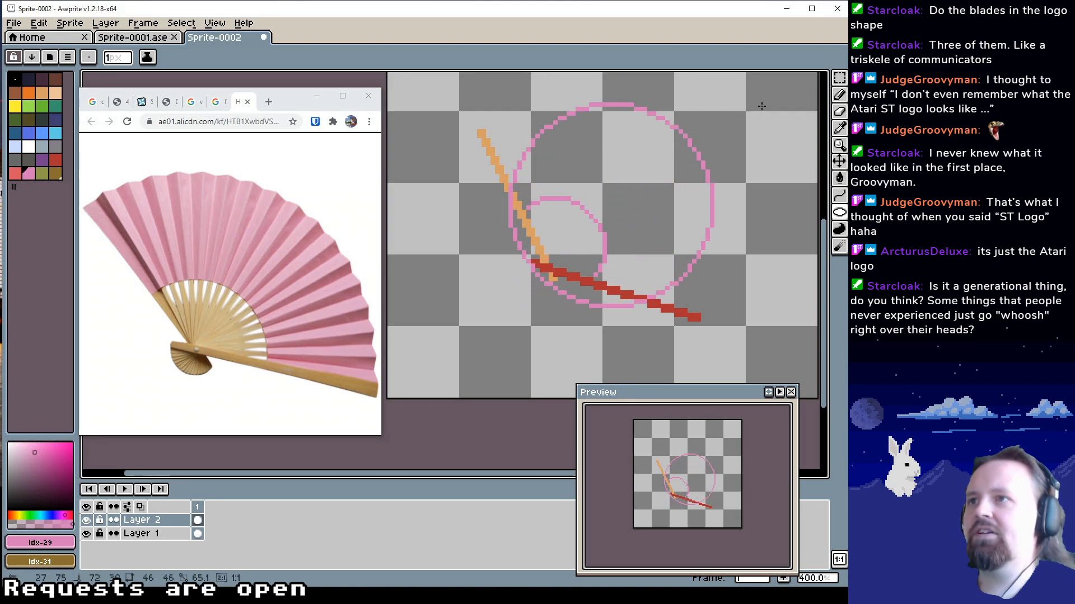
drag(582, 234, 547, 254)
key(ctrl+z)
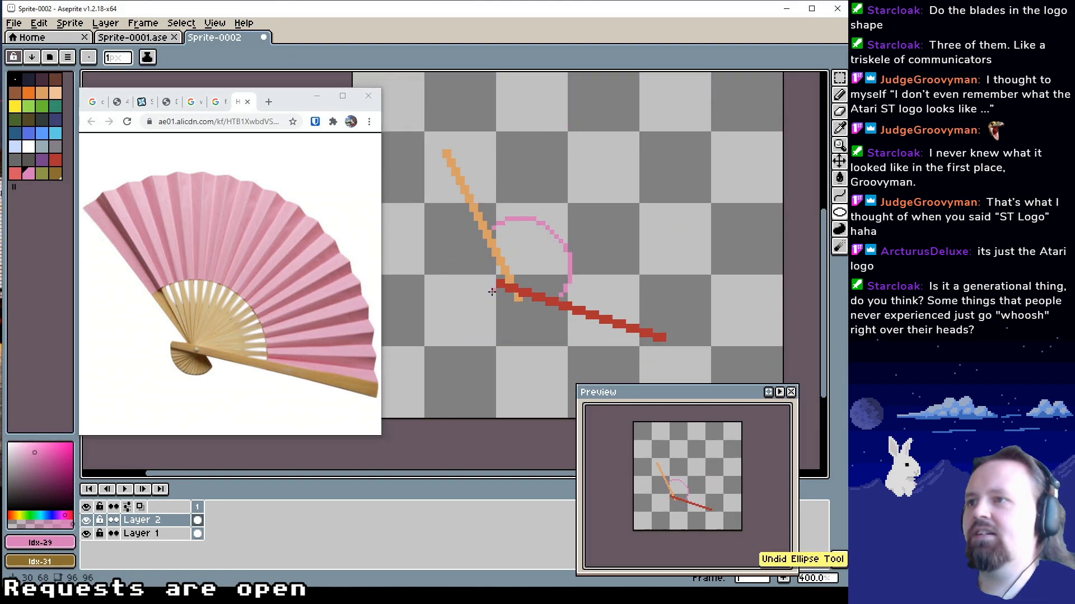
Try a pink circle outline about 63 pixels across for the fan's outer edge on the inner arc's layer
key(z)
scroll(518, 288, down, 1)
drag(518, 292, 506, 327)
key(b)
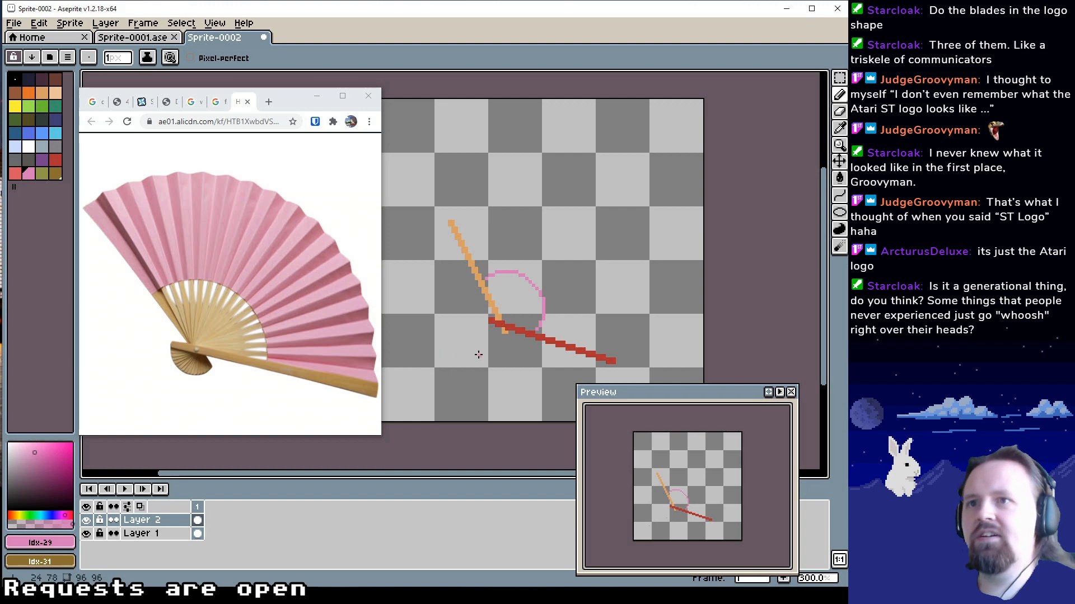
click(840, 216)
drag(536, 308, 551, 292)
drag(451, 359, 793, 150)
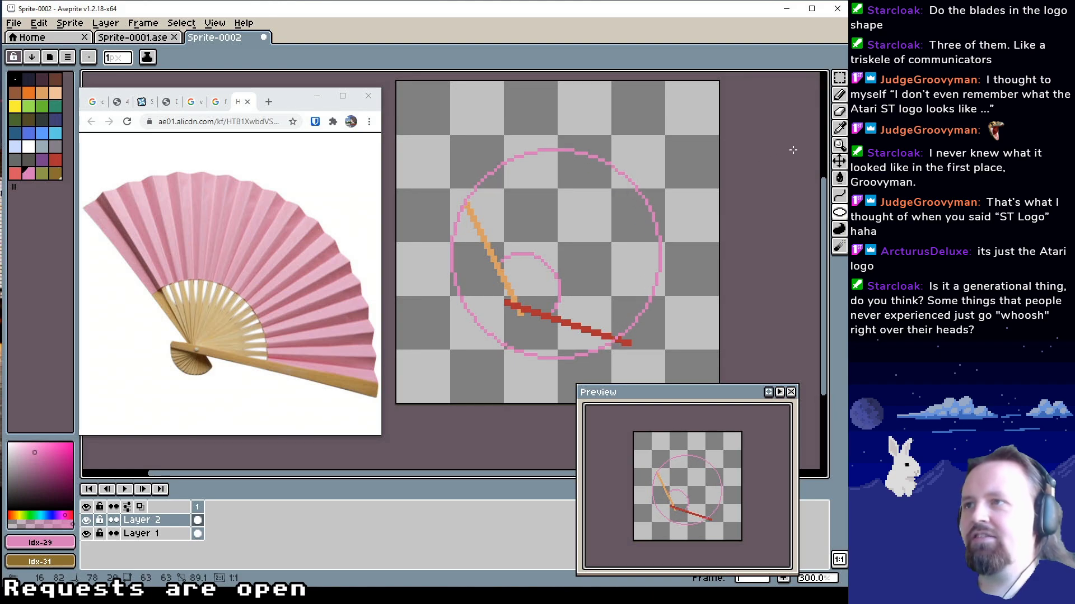
Try shifting the whole arc layer slightly downward, and undo both the move and the large circle
click(839, 78)
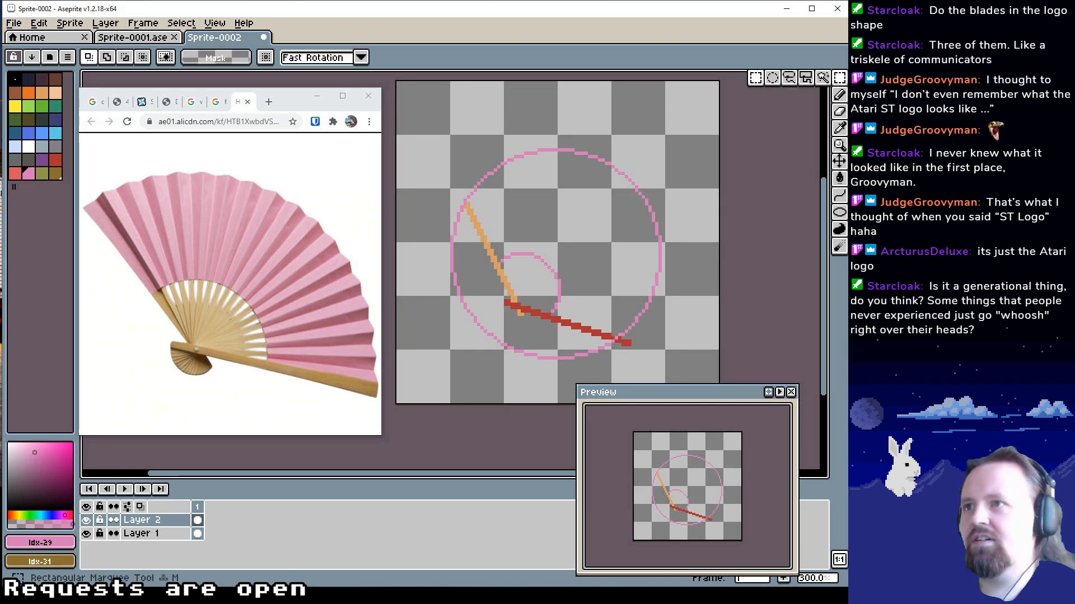
key(ctrl+a)
drag(591, 246, 588, 257)
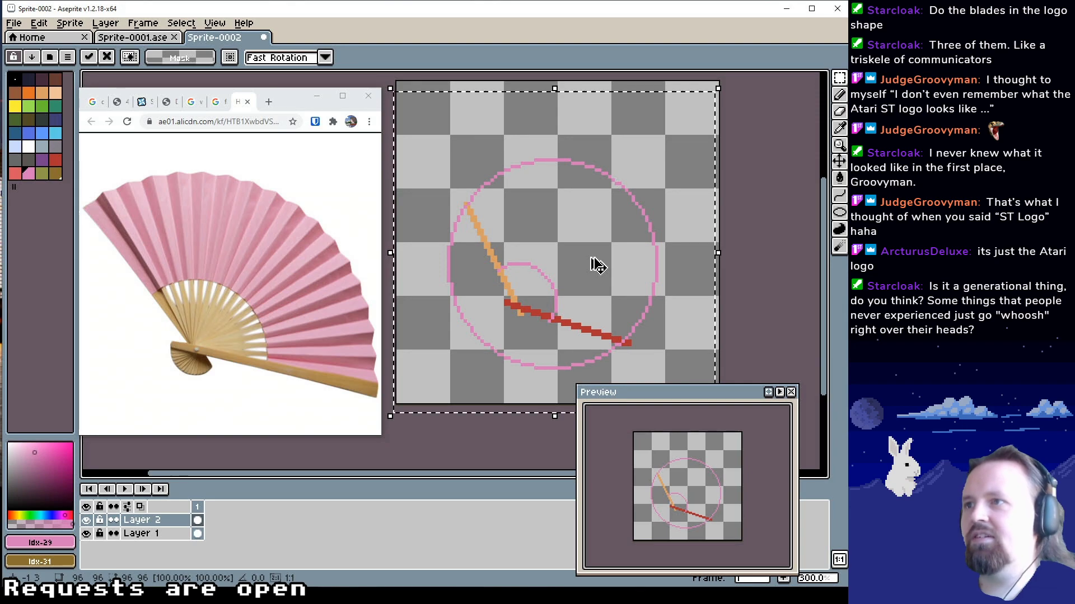
key(ctrl+z)
key(ctrl+z)
key(ctrl+z)
key(ctrl+z)
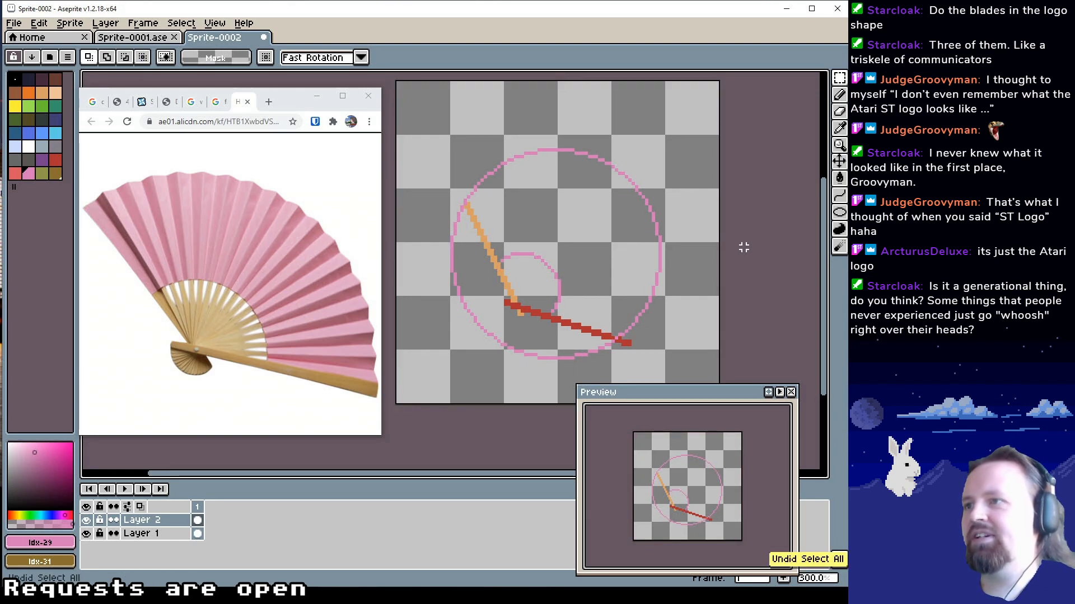
Add a new layer above the inner arc and draw a large pink circle outline reaching both stick ends
right_click(176, 522)
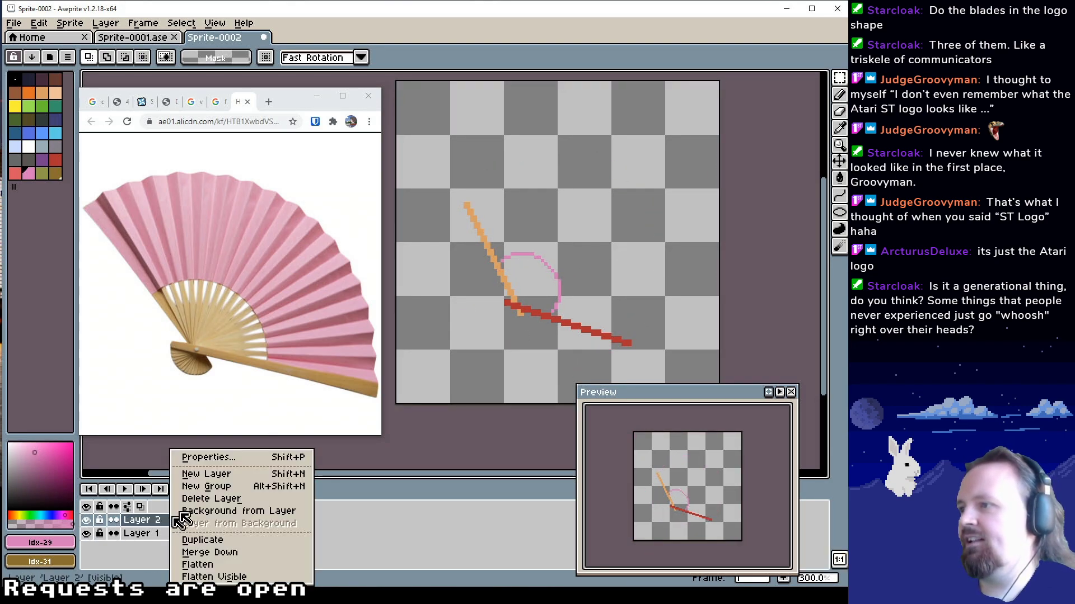
click(238, 475)
key(b)
scroll(531, 308, down, 1)
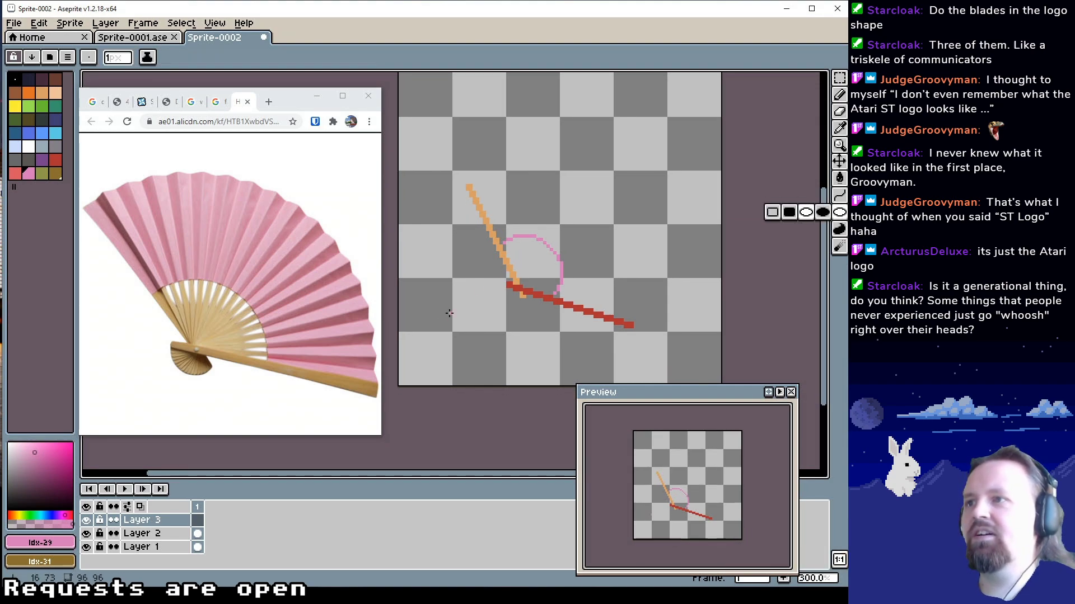
drag(456, 347, 665, 133)
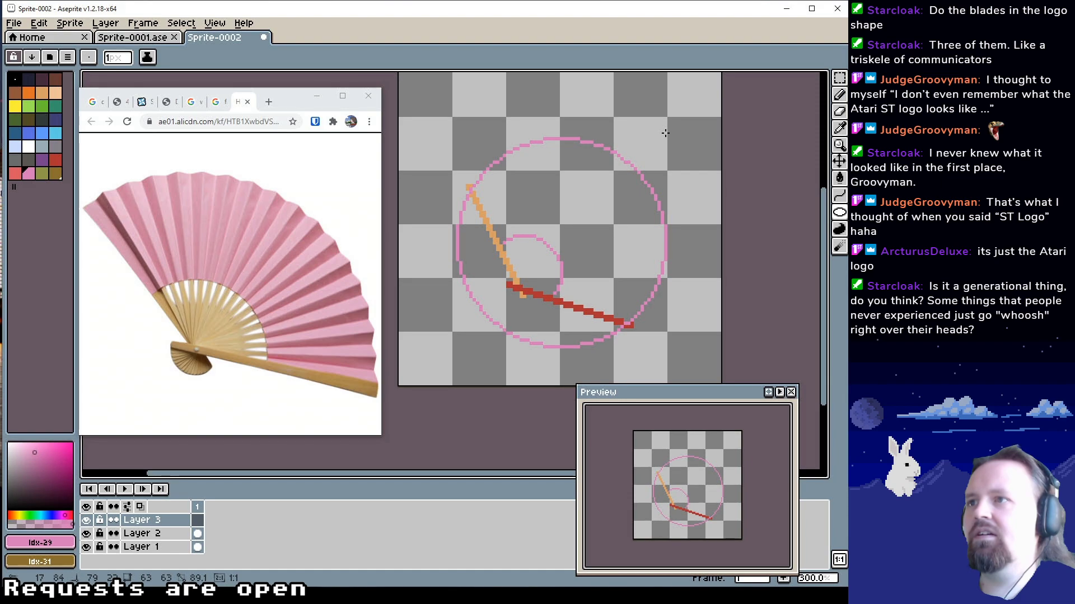
mouse_move(665, 132)
mouse_down()
mouse_move(623, 158)
mouse_move(652, 132)
mouse_move(647, 139)
mouse_up()
key(m)
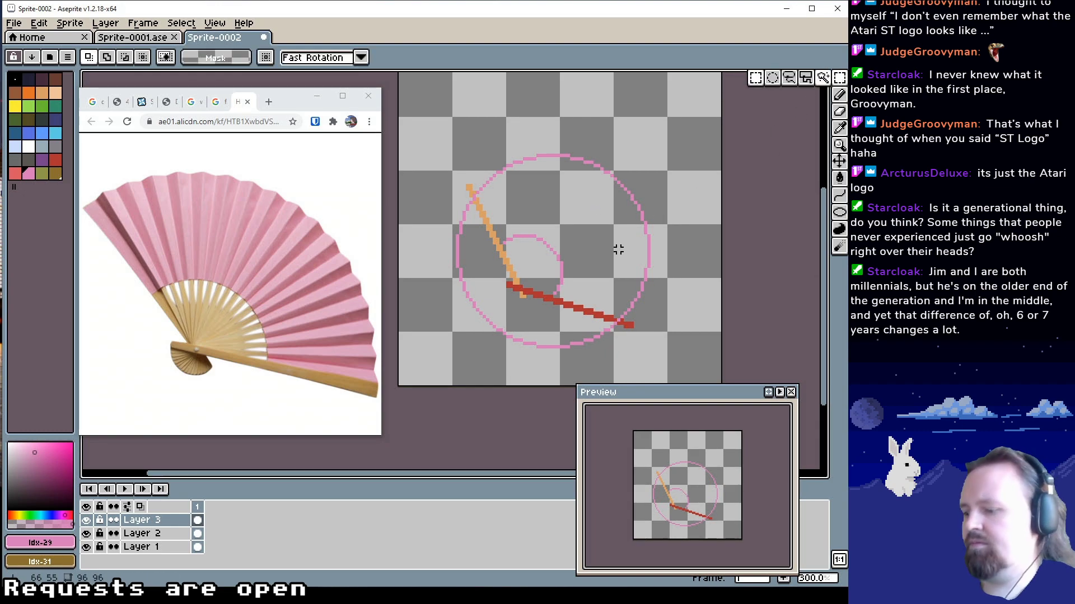
Try moving the large circle to centre it around the inner arc, and undo the move, the circle and the new layer
key(ctrl+a)
drag(609, 283, 581, 297)
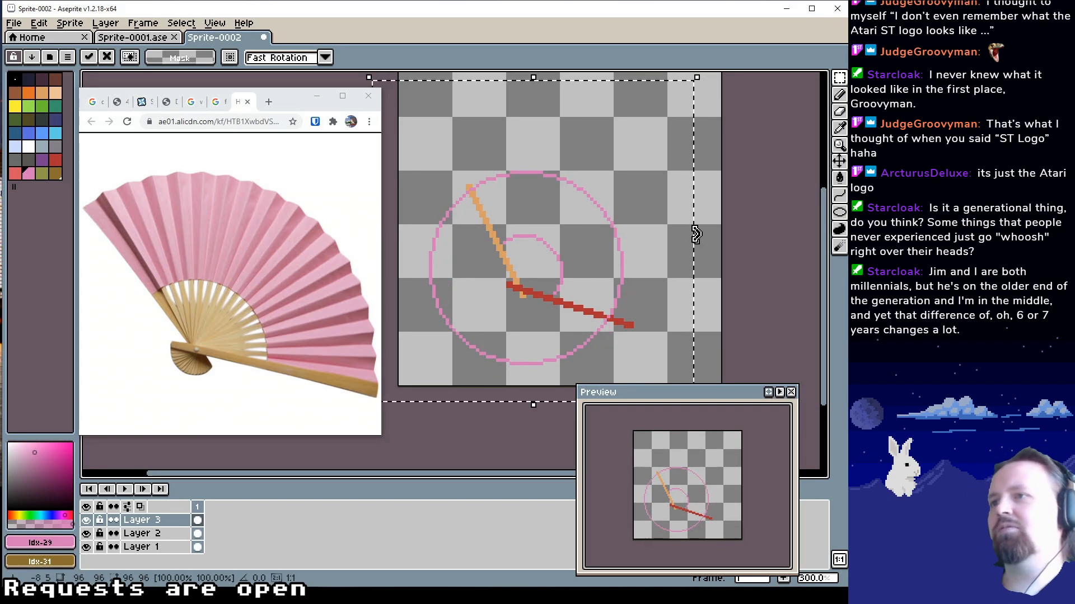
drag(591, 243, 613, 230)
key(ctrl+z)
key(ctrl+z)
key(ctrl+z)
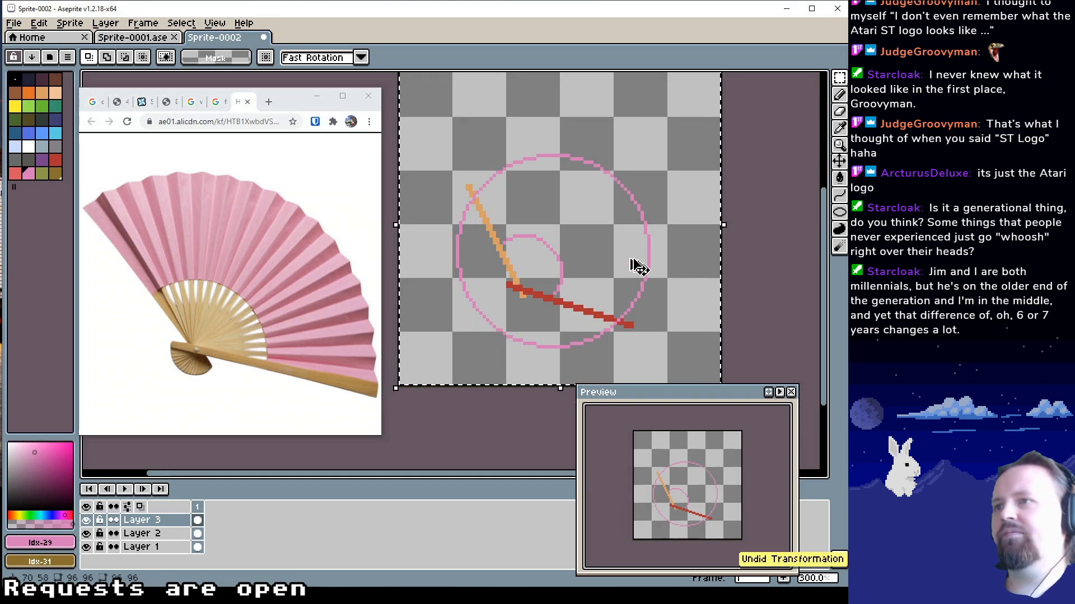
key(z)
scroll(561, 247, up, 2)
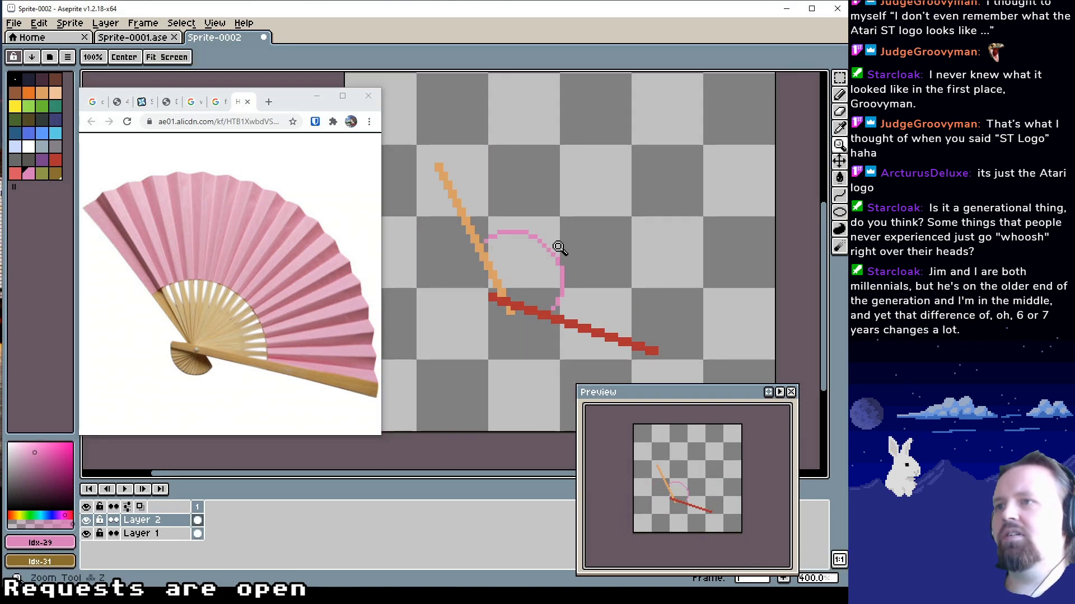
mouse_move(565, 246)
mouse_down()
mouse_move(572, 253)
mouse_move(561, 263)
mouse_up()
scroll(573, 254, down, 2)
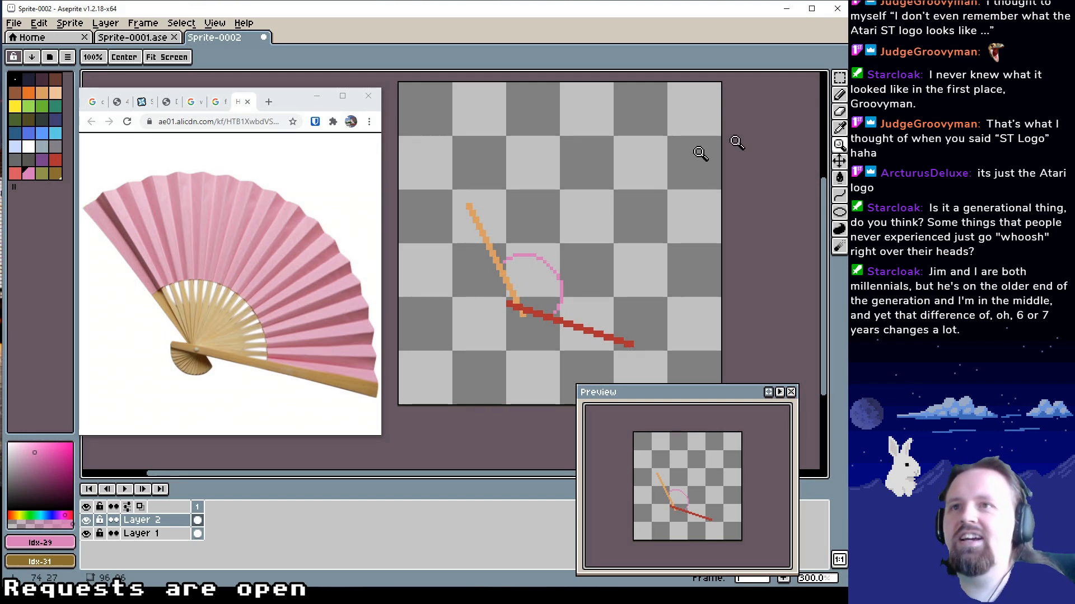
Try a pink curve between the outer ends of the two sticks with the Curve tool, and undo it
click(840, 78)
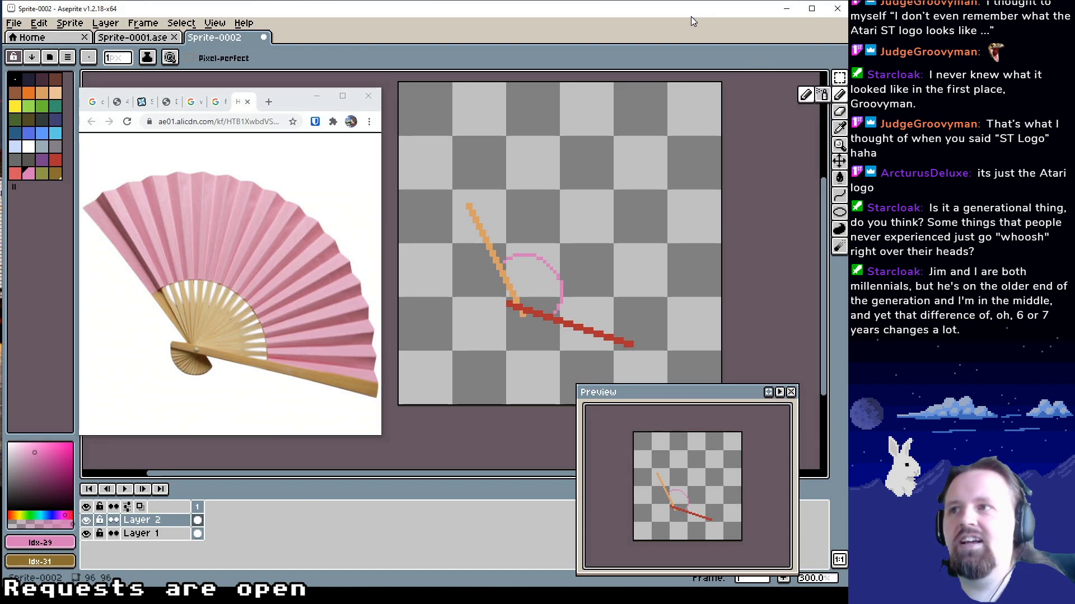
mouse_move(538, 221)
mouse_down()
mouse_move(559, 200)
mouse_move(538, 212)
mouse_move(478, 207)
mouse_up()
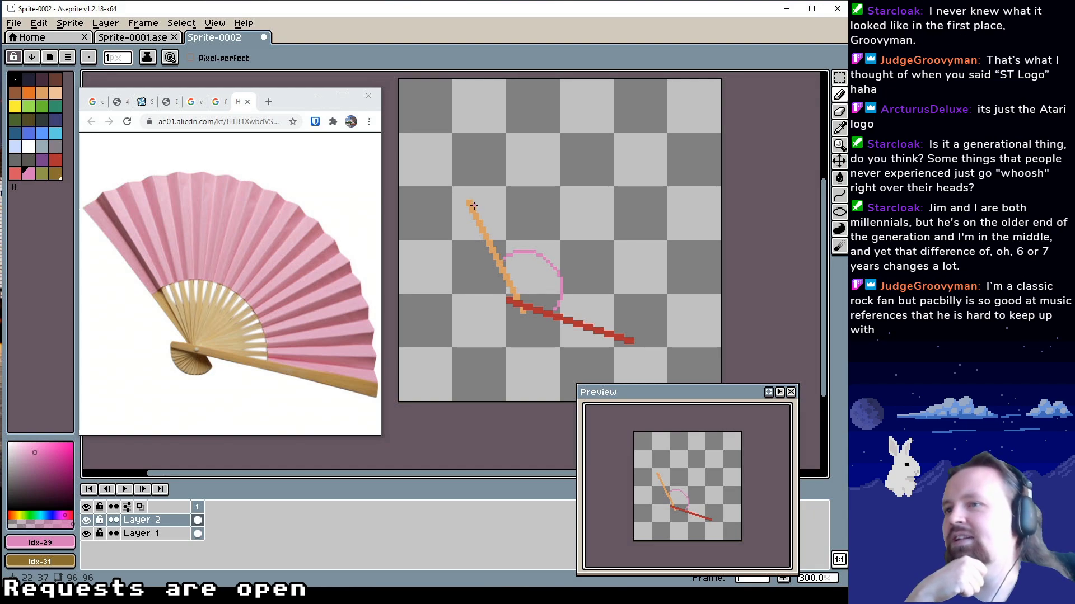
key(l)
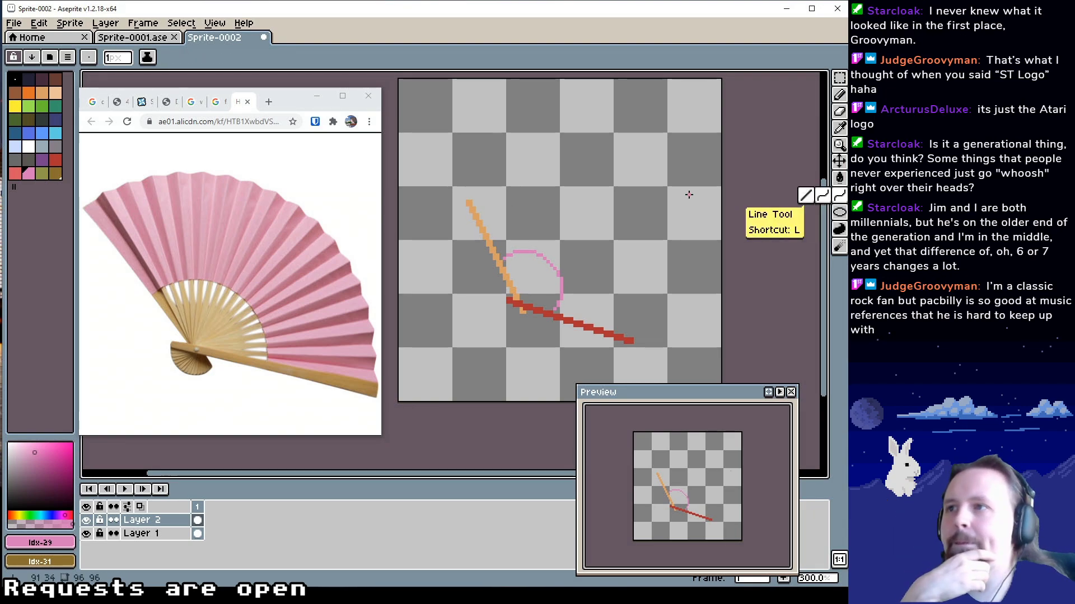
drag(474, 202, 638, 339)
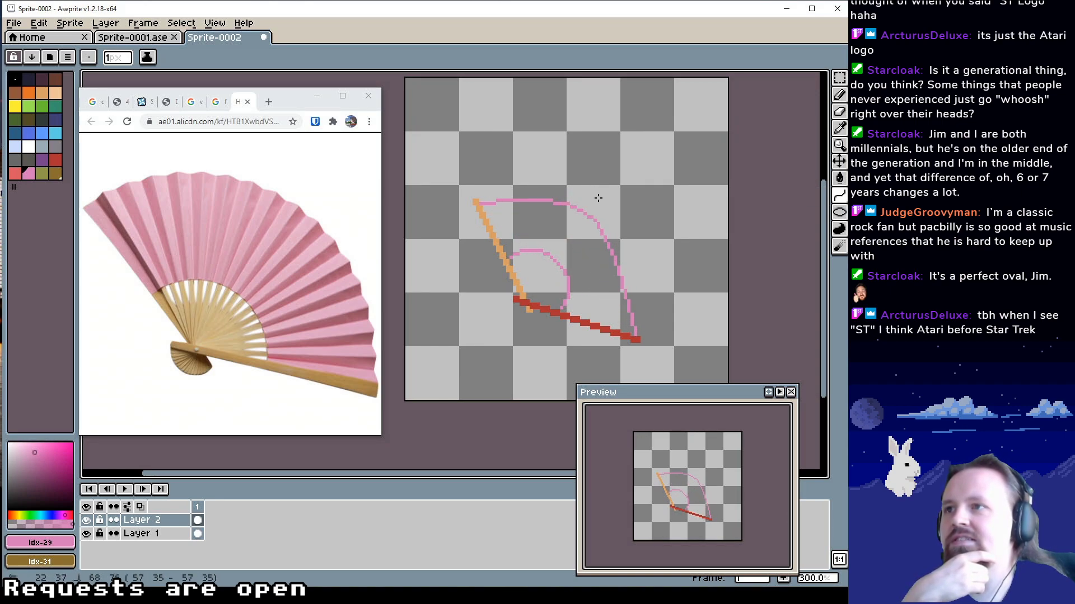
click(633, 233)
drag(713, 280, 708, 263)
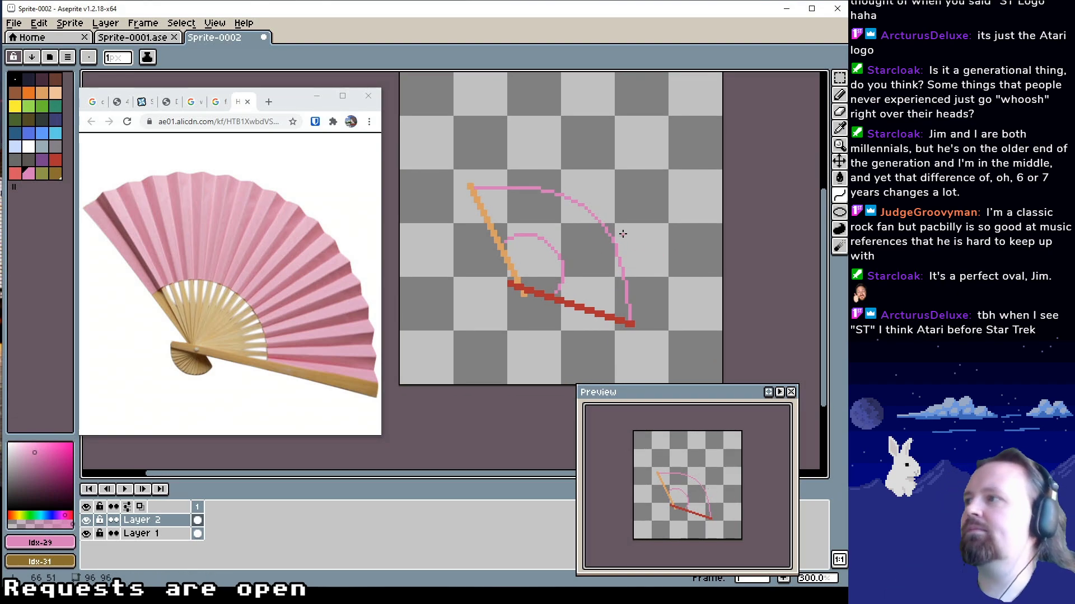
key(ctrl+z)
Retry the pink outer curve between the stick ends twice with different bends, discarding both attempts
drag(471, 188, 627, 315)
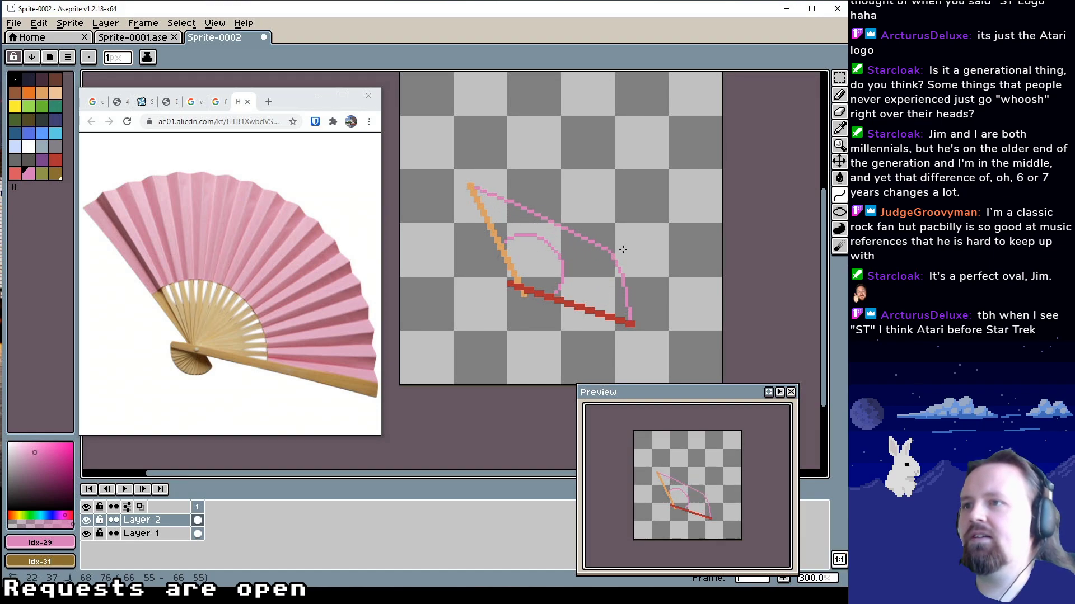
click(659, 245)
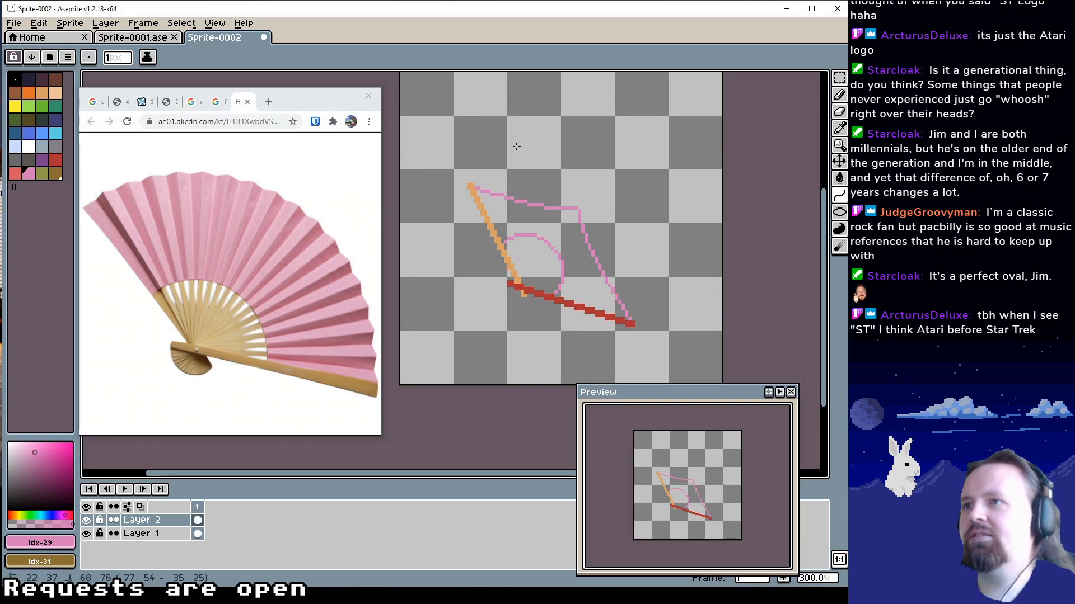
key(Escape)
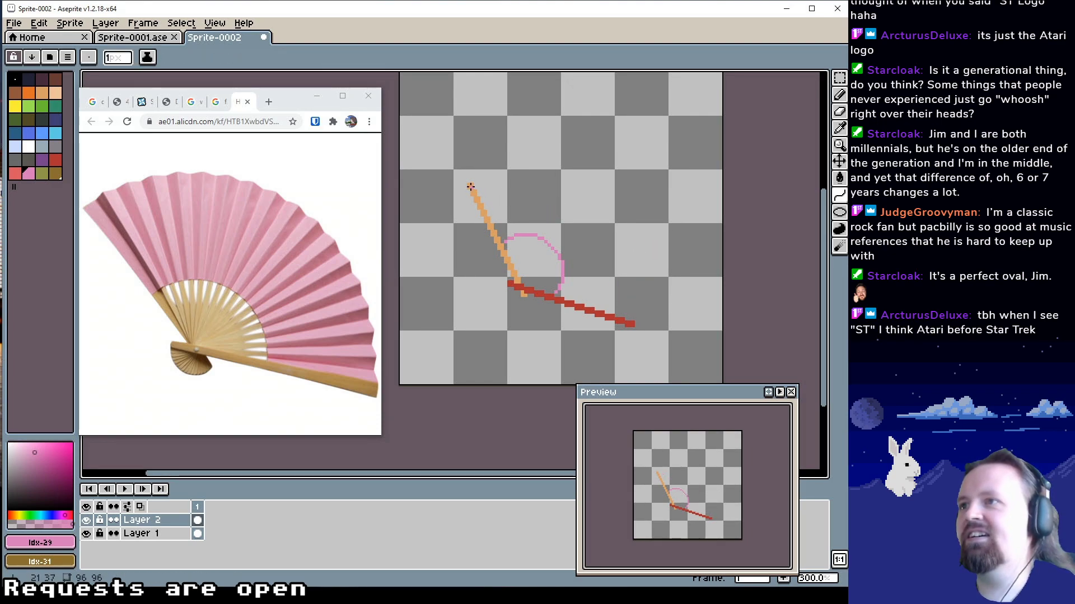
drag(474, 187, 627, 319)
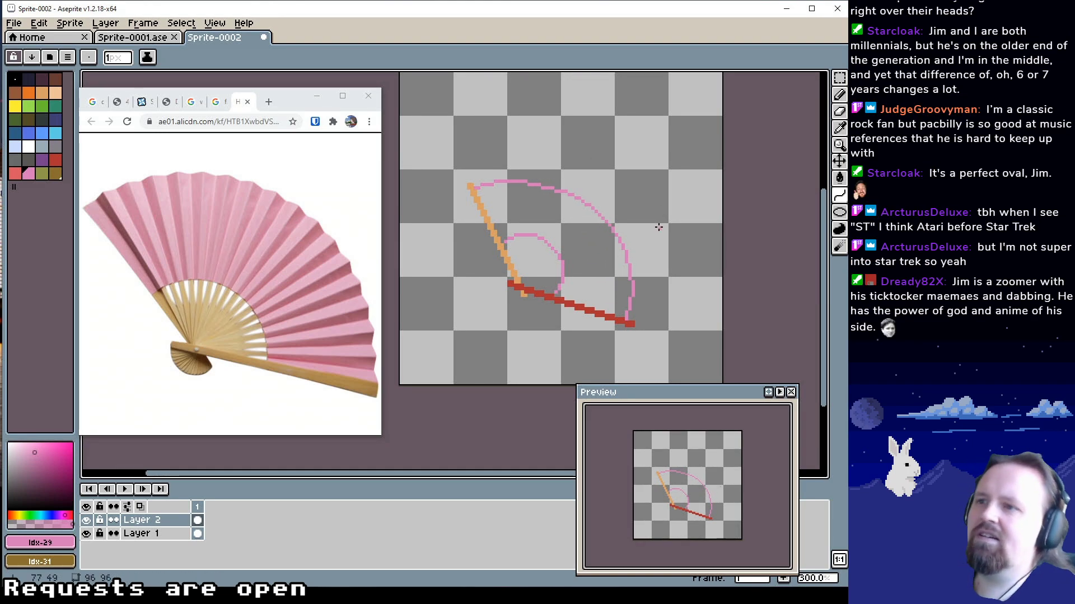
click(645, 259)
key(v)
key(ctrl+z)
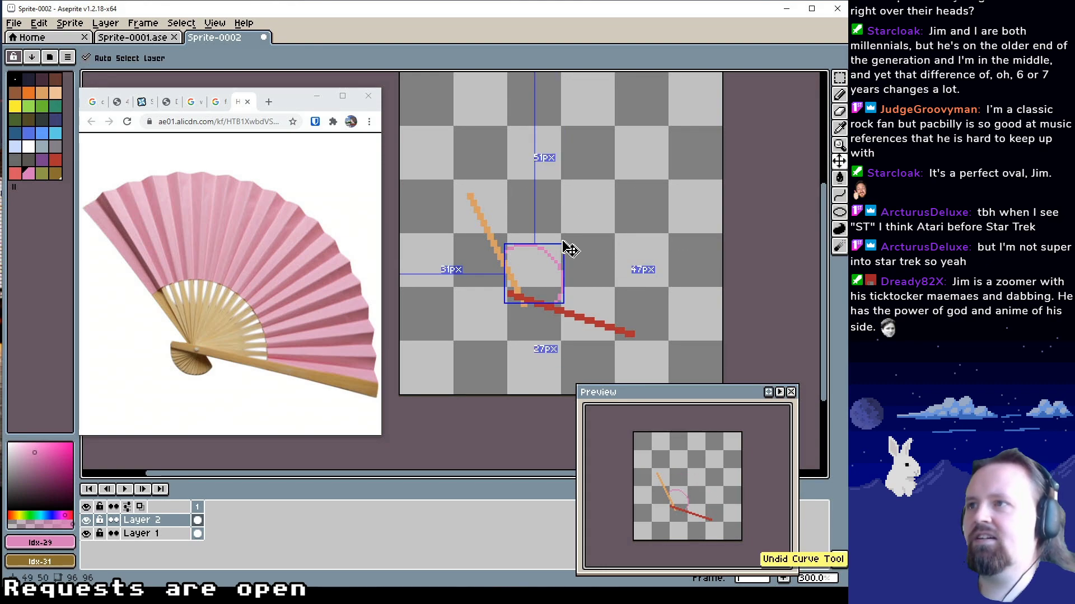
Draw a rounded pink curve from the orange stick's tip to the red stick's outer end, bulging outward as the fan's outer edge
mouse_move(475, 196)
mouse_down()
mouse_move(596, 232)
mouse_move(635, 306)
mouse_move(631, 329)
mouse_up()
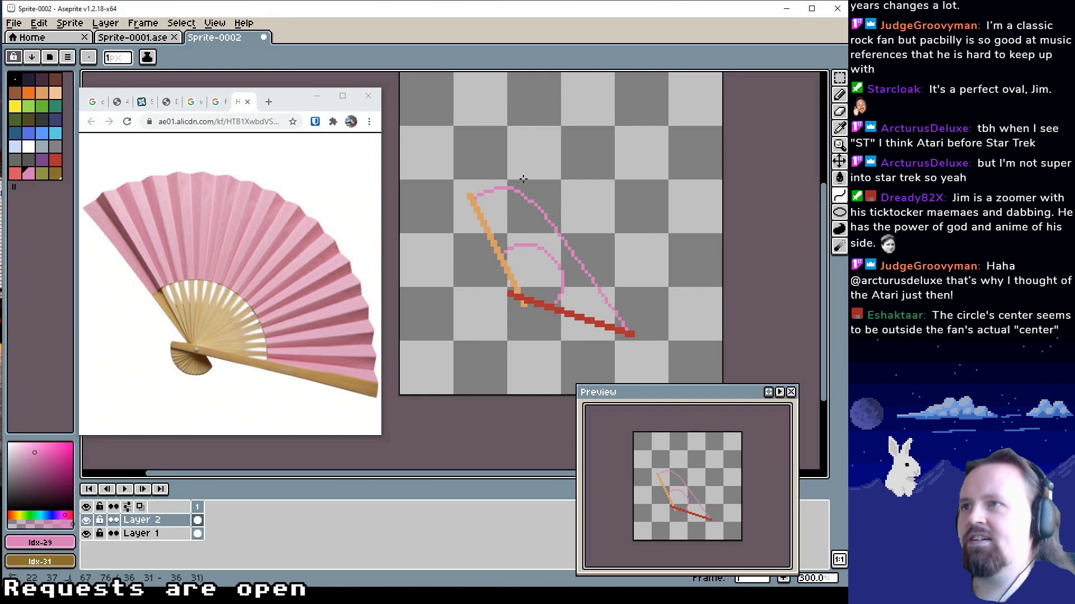
click(563, 139)
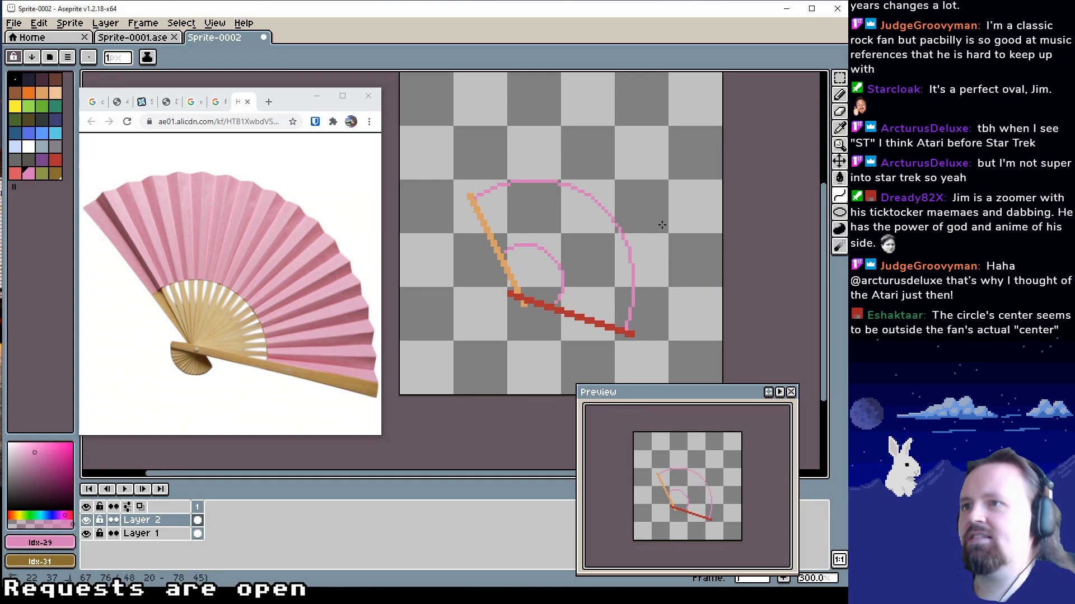
click(662, 225)
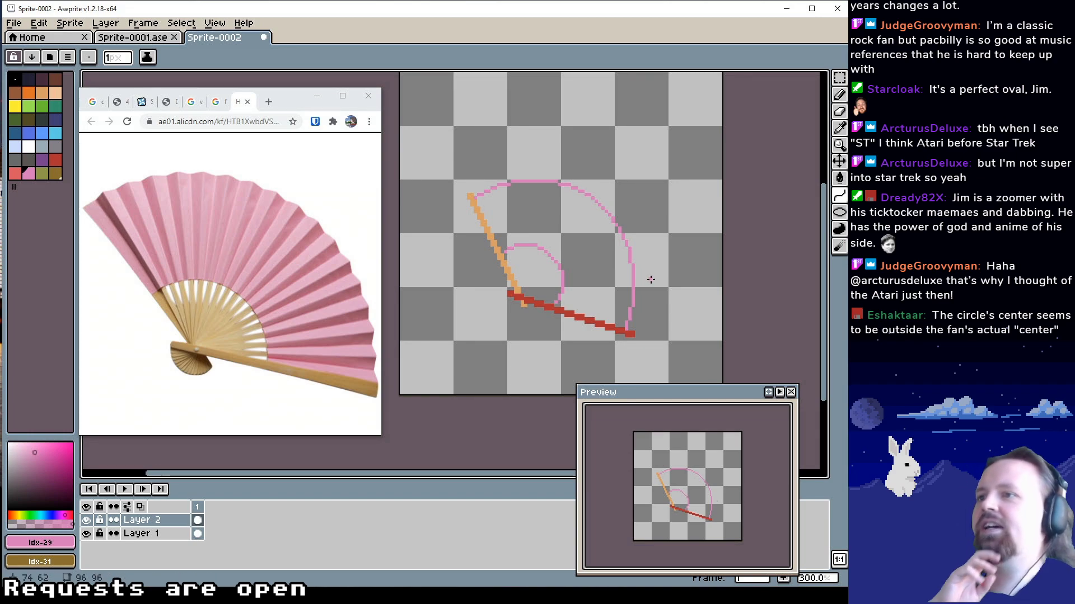
drag(592, 263, 585, 276)
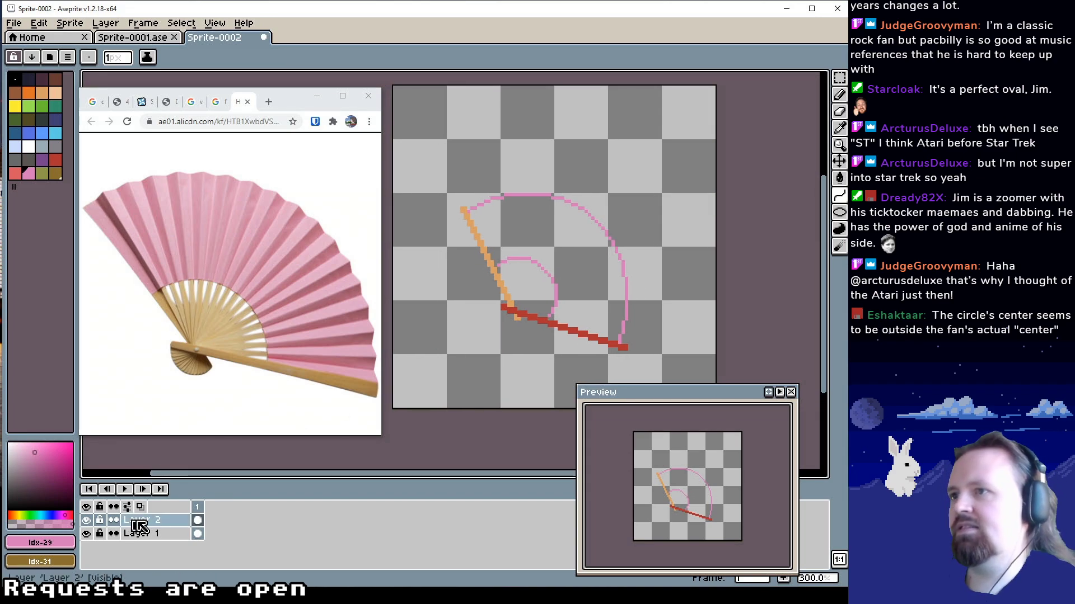
Try a pink paint bucket fill inside the fan outline on Layer 2, and undo it
key(g)
click(534, 290)
key(ctrl+z)
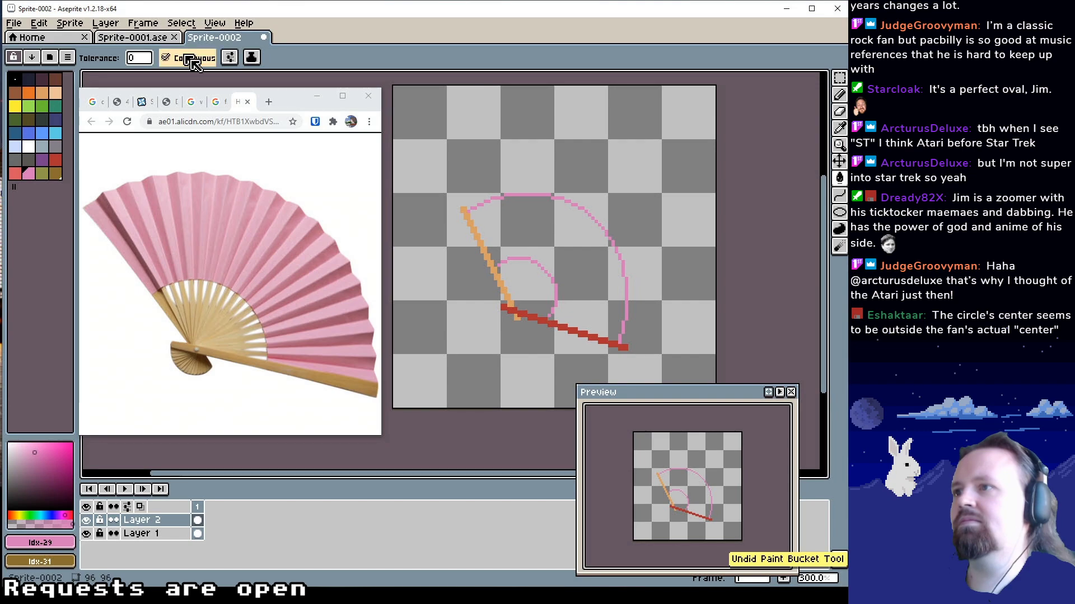
Draw 1 px pink edge lines along the inner sides of both sticks, joining the inner arc to the outer curve
drag(508, 241, 498, 221)
key(z)
click(486, 233)
click(485, 232)
click(486, 232)
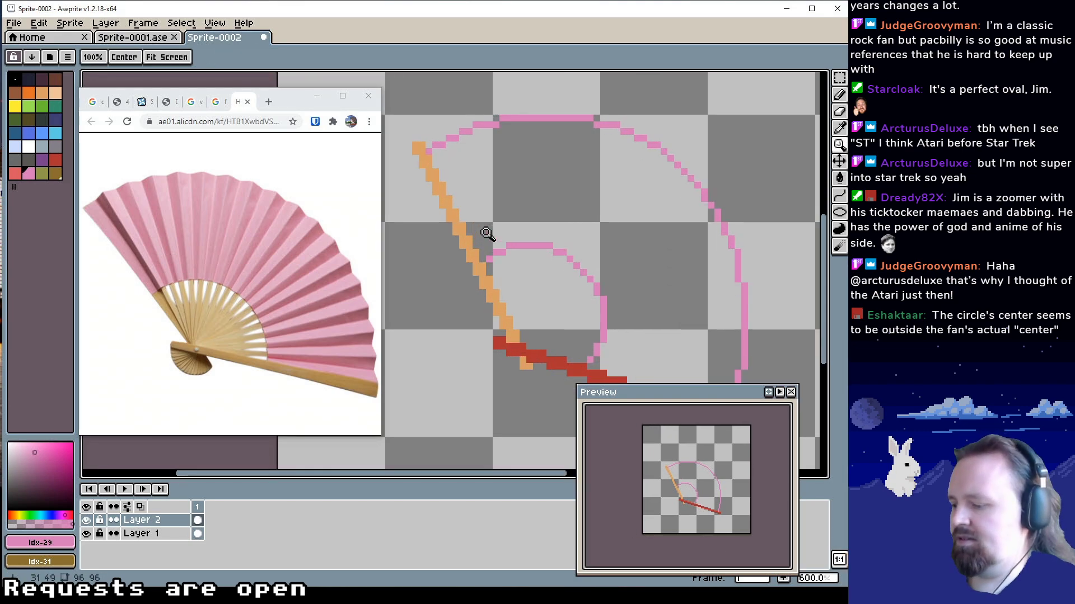
key(b)
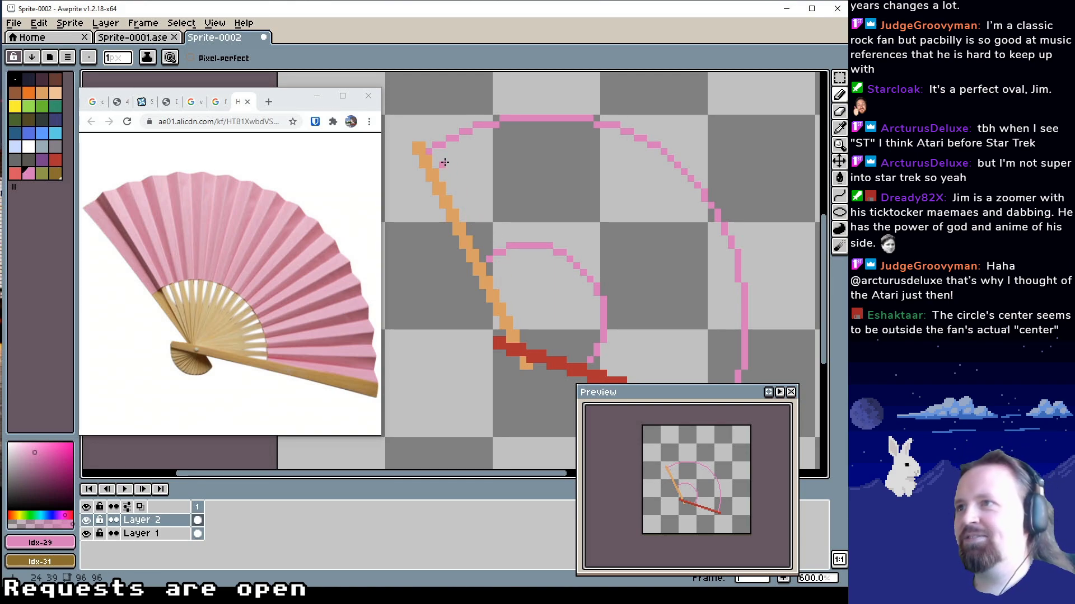
drag(438, 158, 485, 257)
mouse_move(605, 358)
mouse_down()
mouse_move(521, 279)
mouse_move(524, 290)
mouse_up()
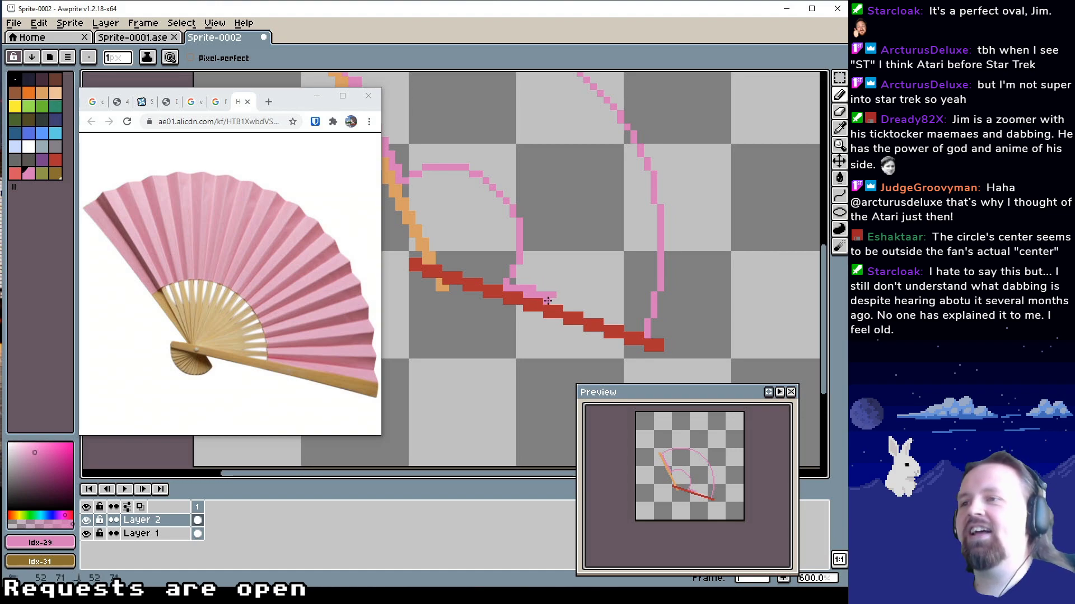
mouse_move(551, 292)
mouse_down()
mouse_move(562, 307)
mouse_move(641, 322)
mouse_up()
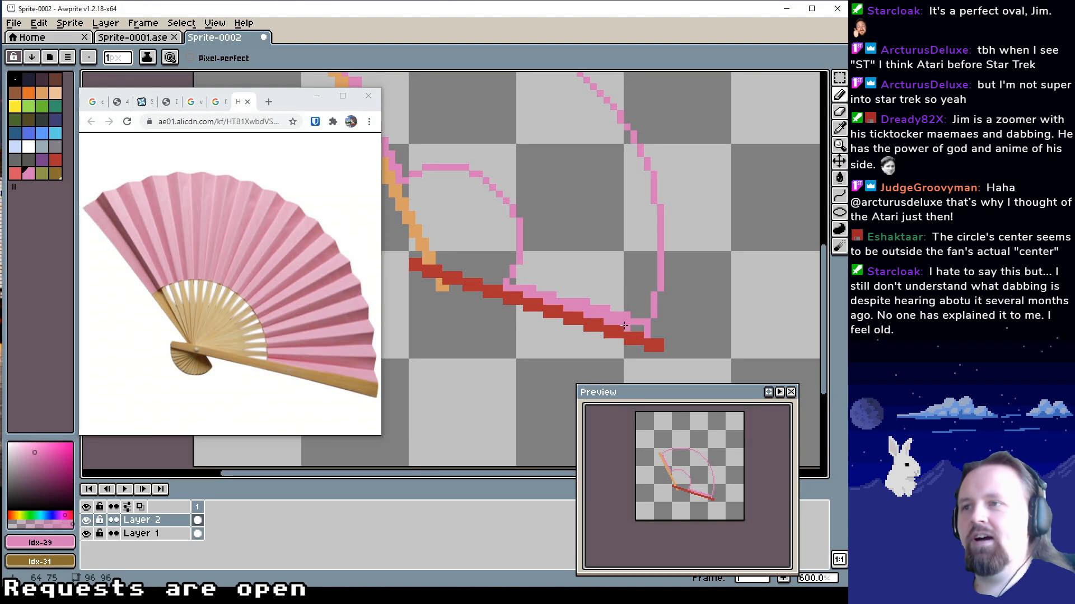
Fill the closed area between the inner arc and the outer curve with pink colour index 29
drag(578, 241, 637, 305)
key(g)
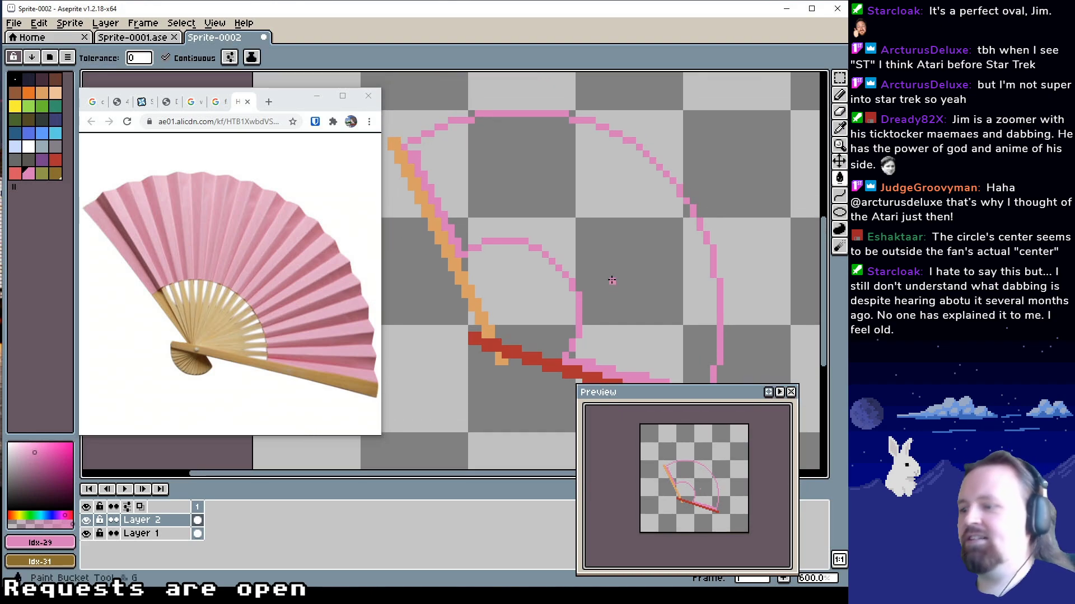
click(606, 256)
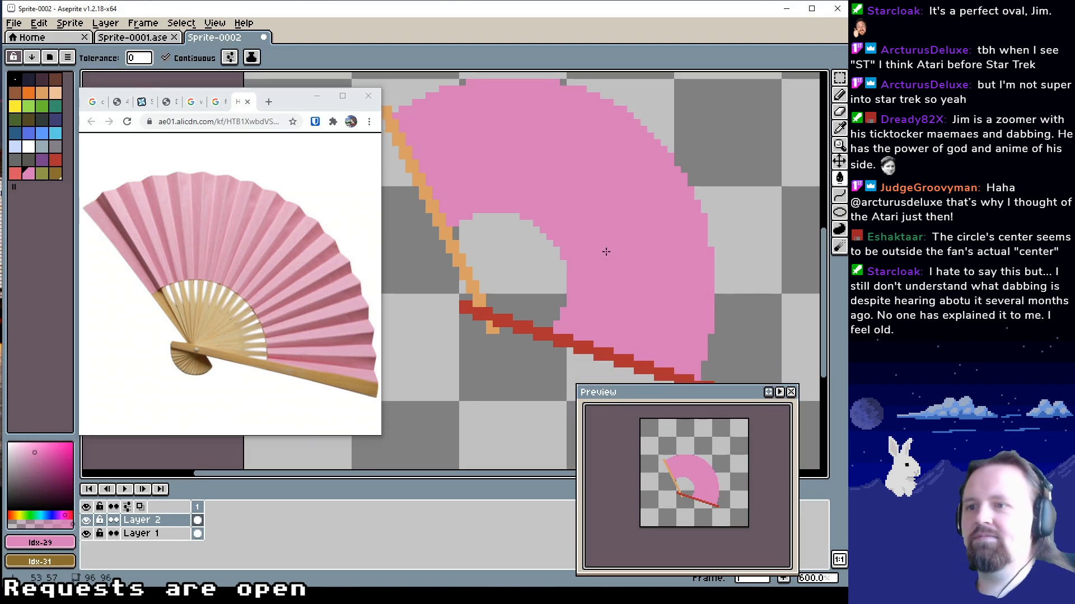
key(z)
right_click(613, 246)
drag(584, 234, 584, 243)
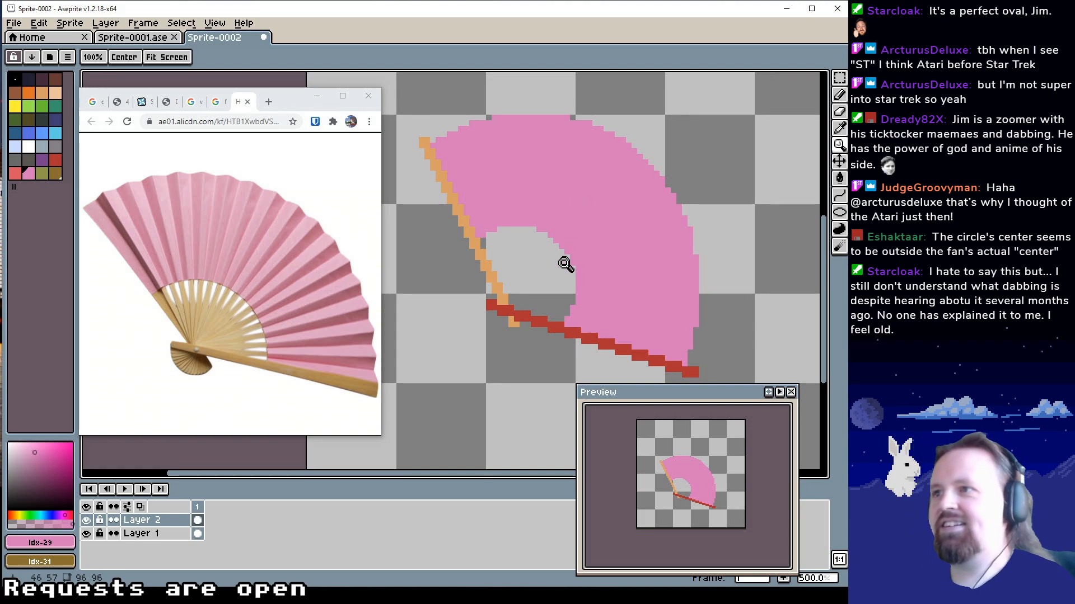
Activate the Pencil tool and sample the red and light orange colours from the fan's guard sticks
drag(558, 264, 619, 247)
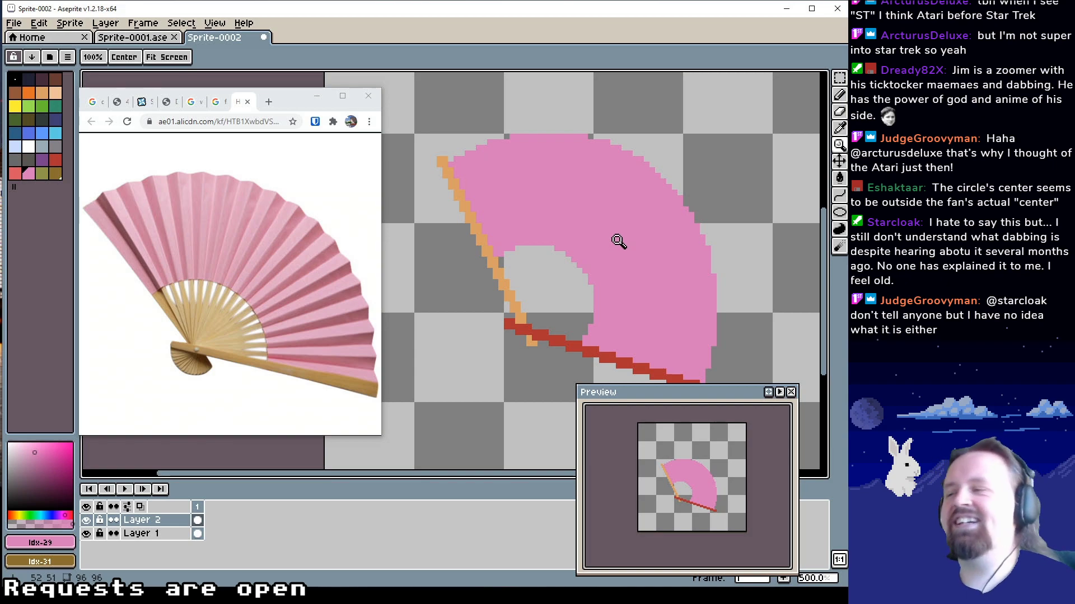
drag(617, 240, 607, 242)
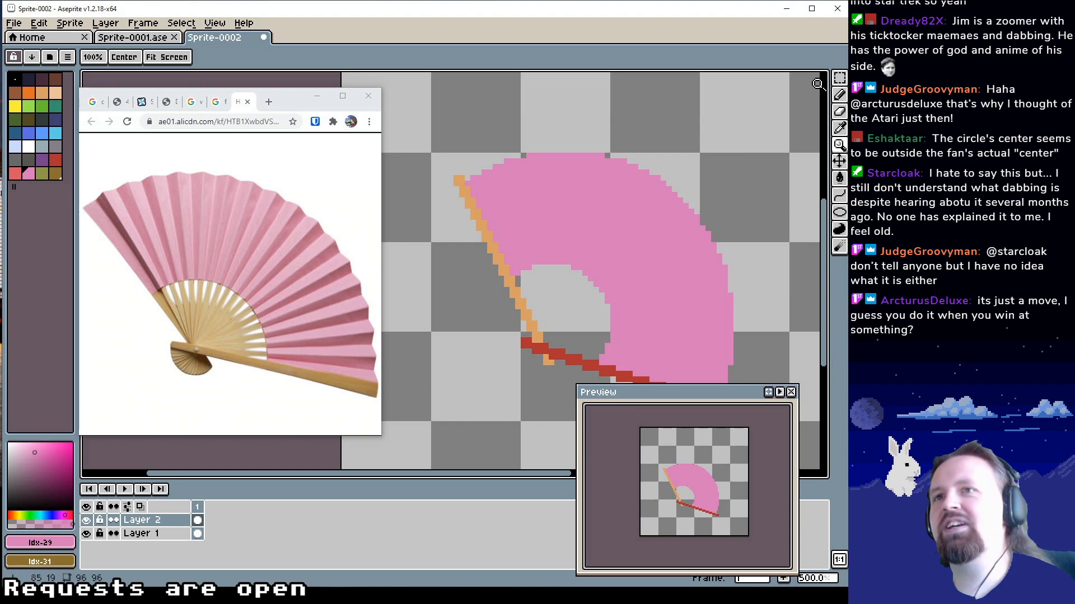
click(839, 95)
drag(611, 182, 599, 185)
drag(658, 162, 633, 153)
drag(585, 202, 570, 202)
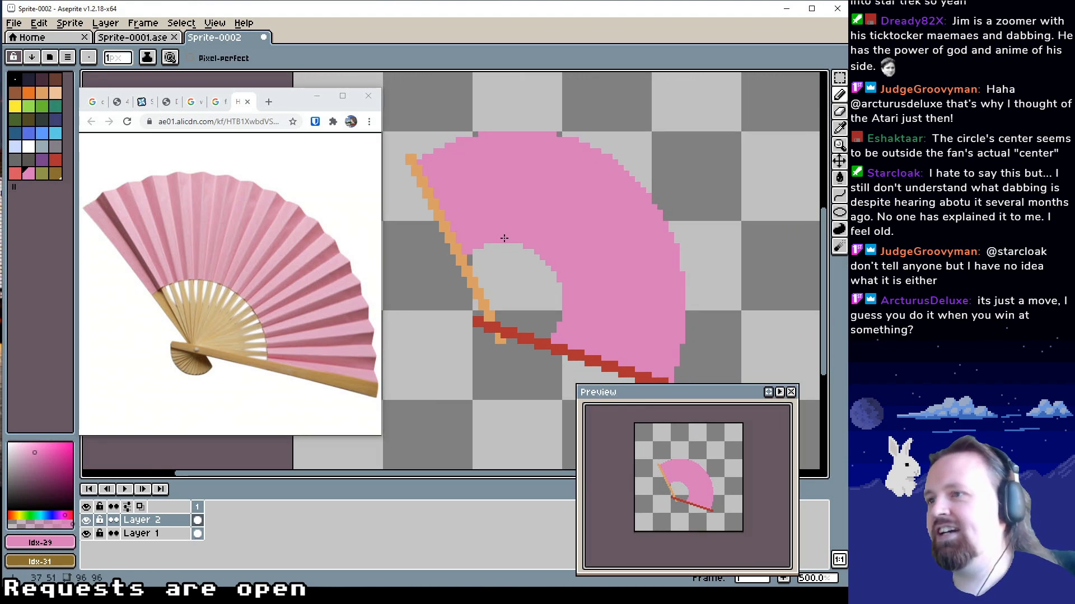
alt+click(508, 332)
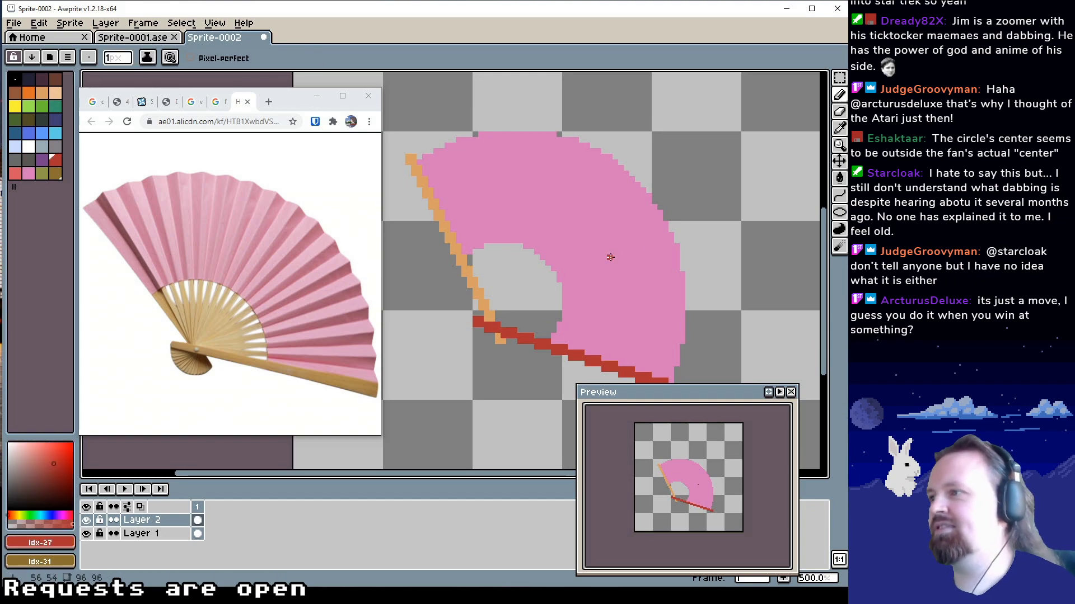
drag(549, 273, 548, 265)
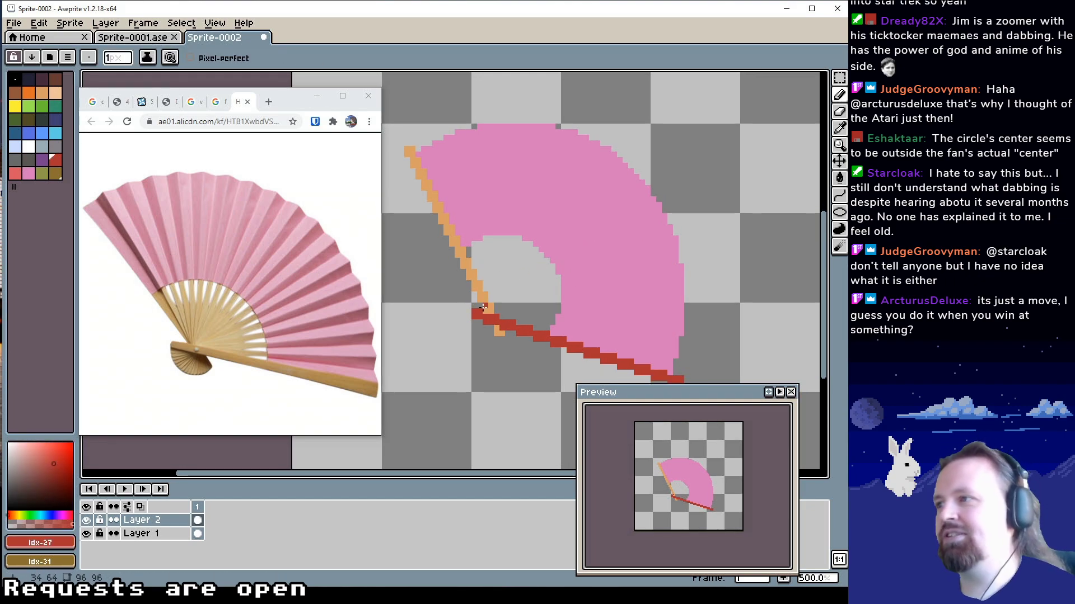
alt+click(483, 307)
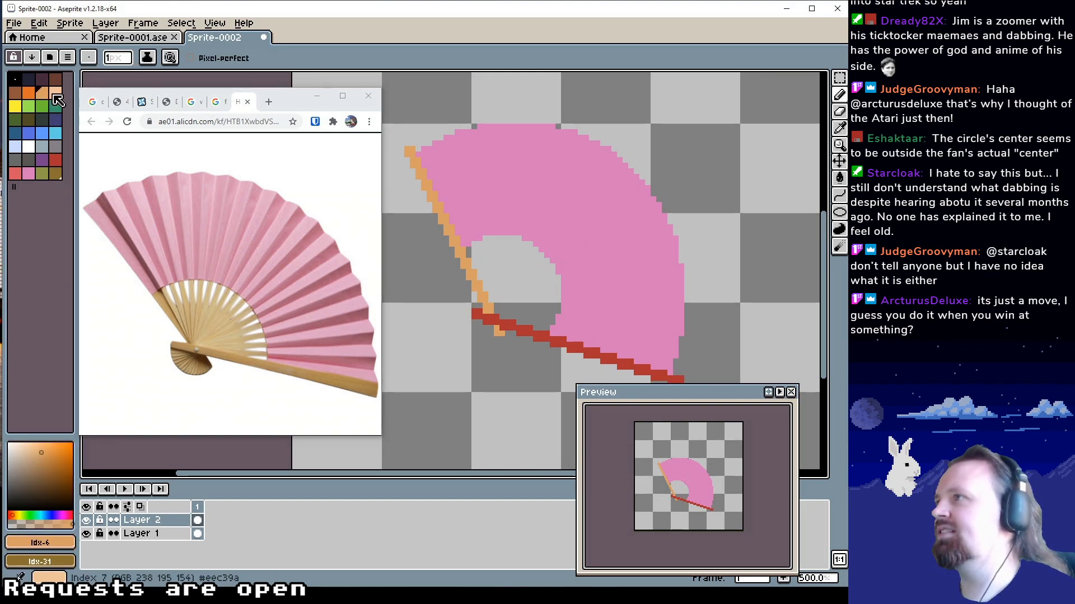
Try moving bright orange onto the light orange palette slot, undo it, and choose brown palette index 31 as the drawing colour
click(29, 93)
drag(37, 97, 43, 94)
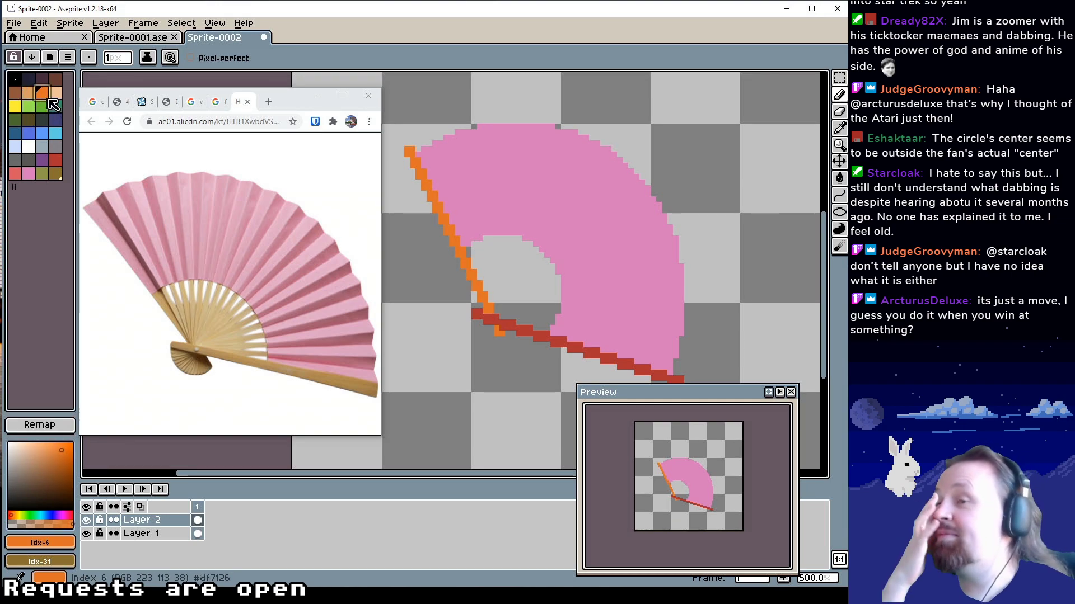
key(ctrl+z)
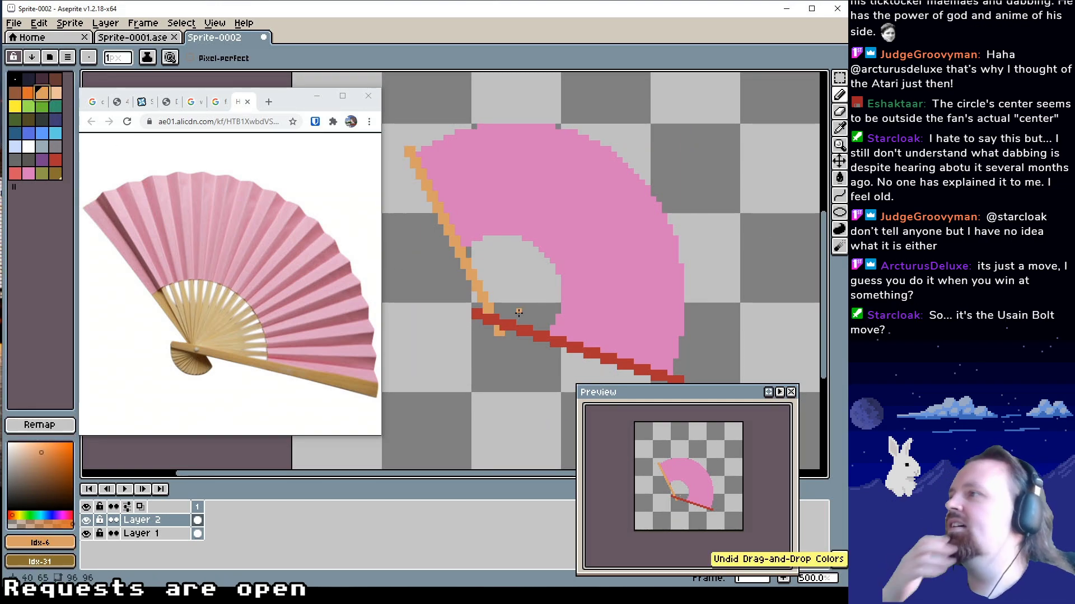
click(56, 174)
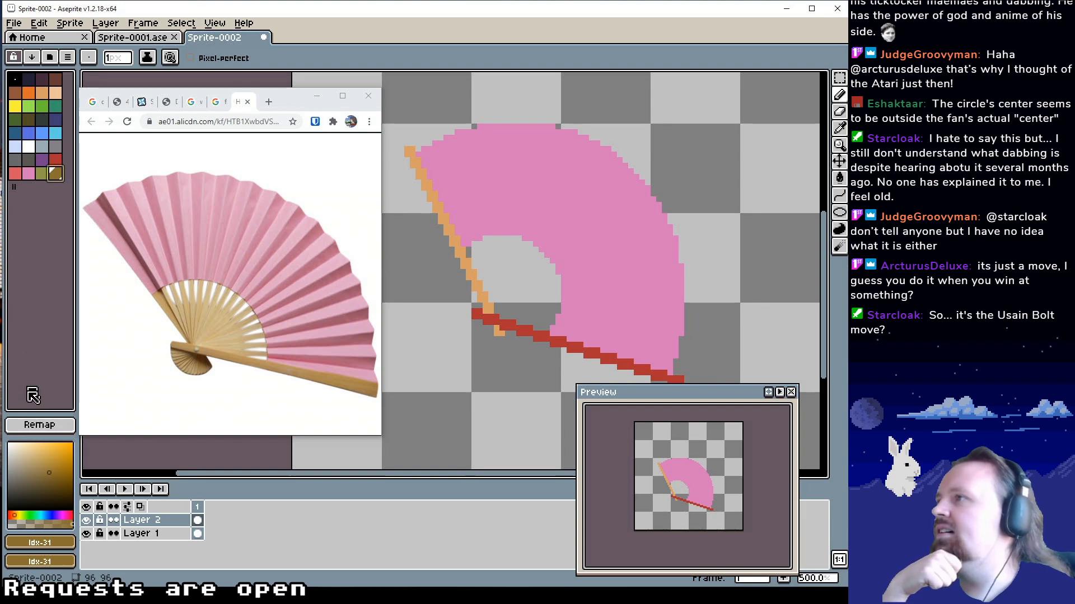
Switch to the browser and search Google for "aseprite palettes" in a new tab
click(269, 103)
click(250, 293)
text(ase)
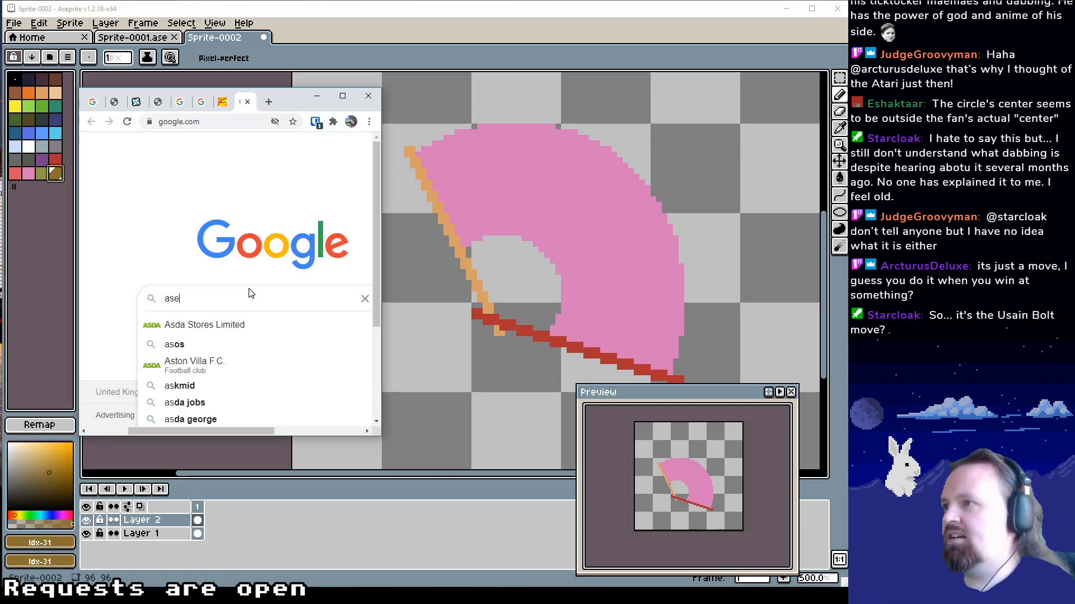
text(sprite )
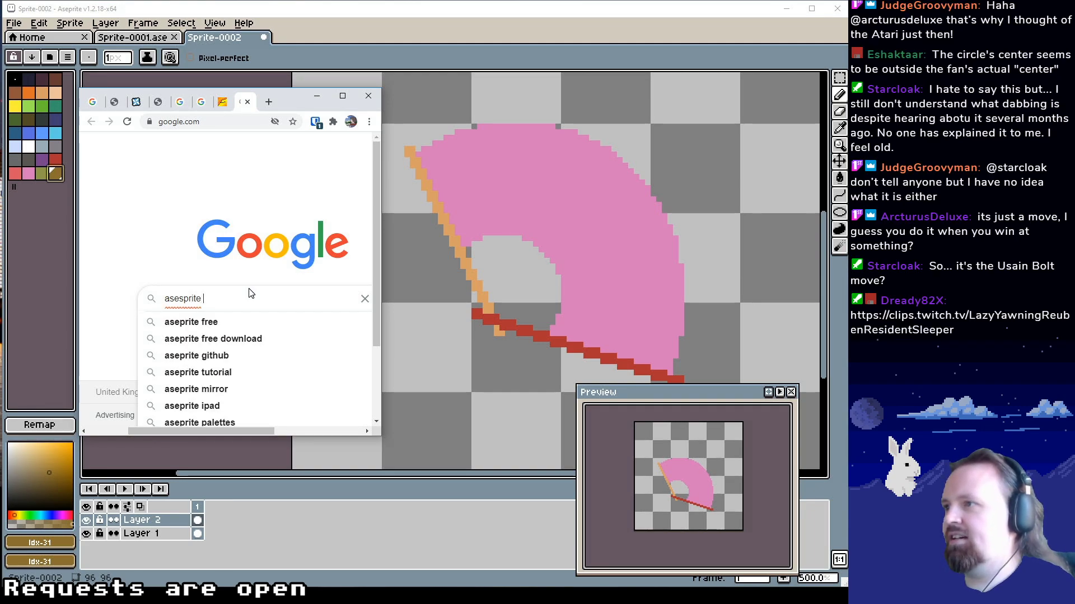
text(palee)
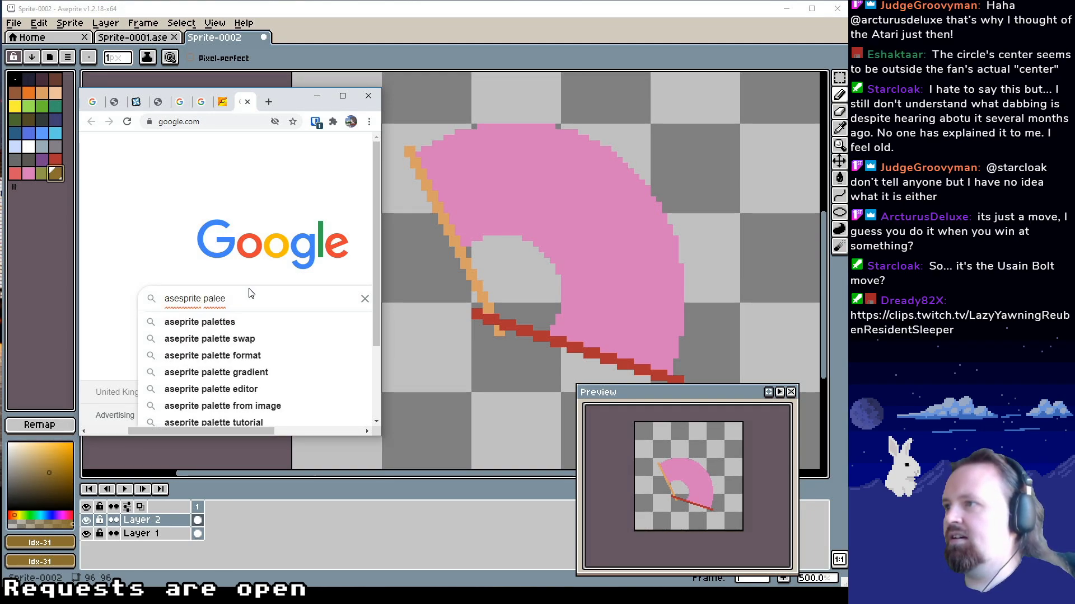
key(BackSpace)
key(BackSpace)
text(ttes)
key(Down)
key(Return)
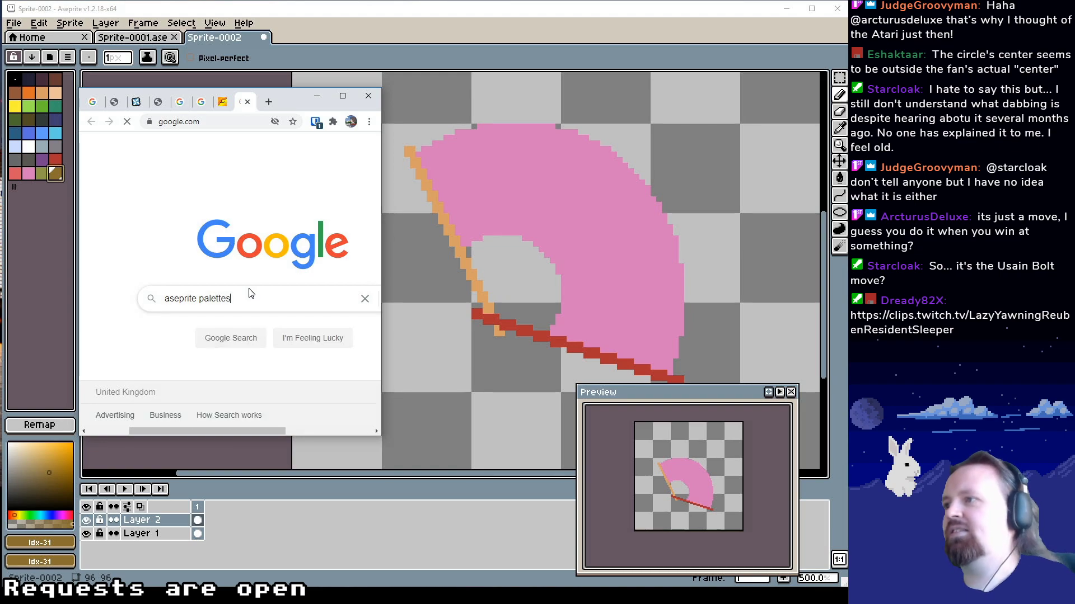
Widen the browser window and open the Lospec palette list from the search results in its own tab
drag(381, 173, 673, 184)
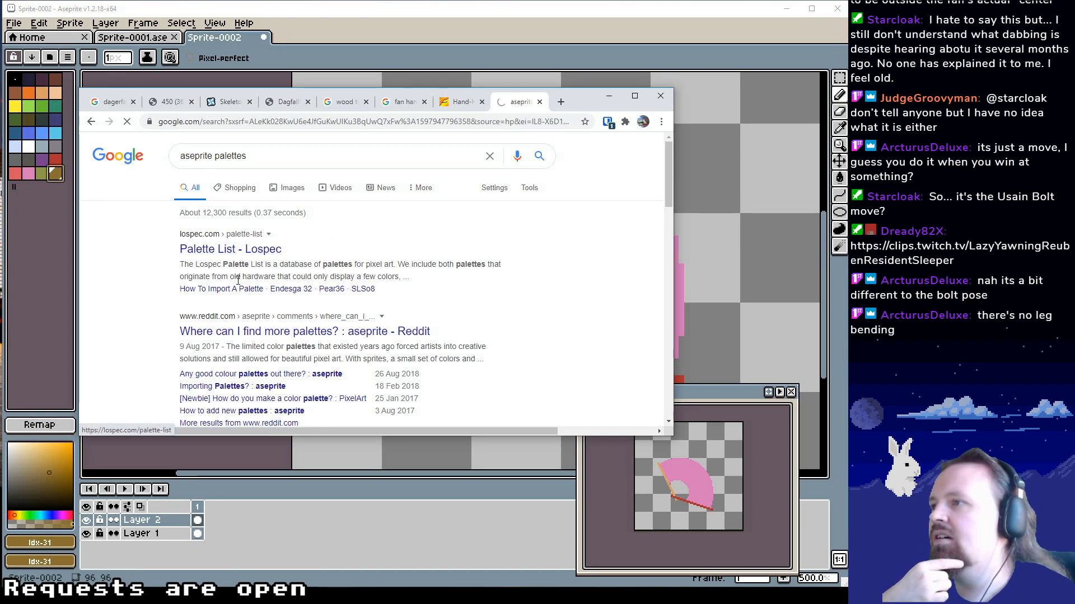
scroll(241, 277, down, 6)
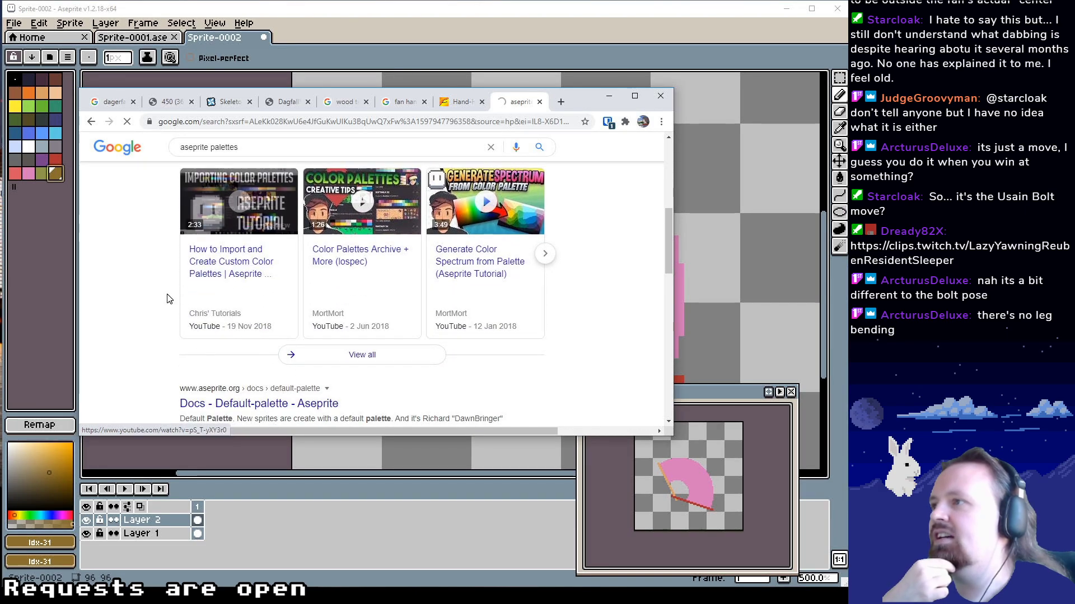
scroll(166, 302, down, 2)
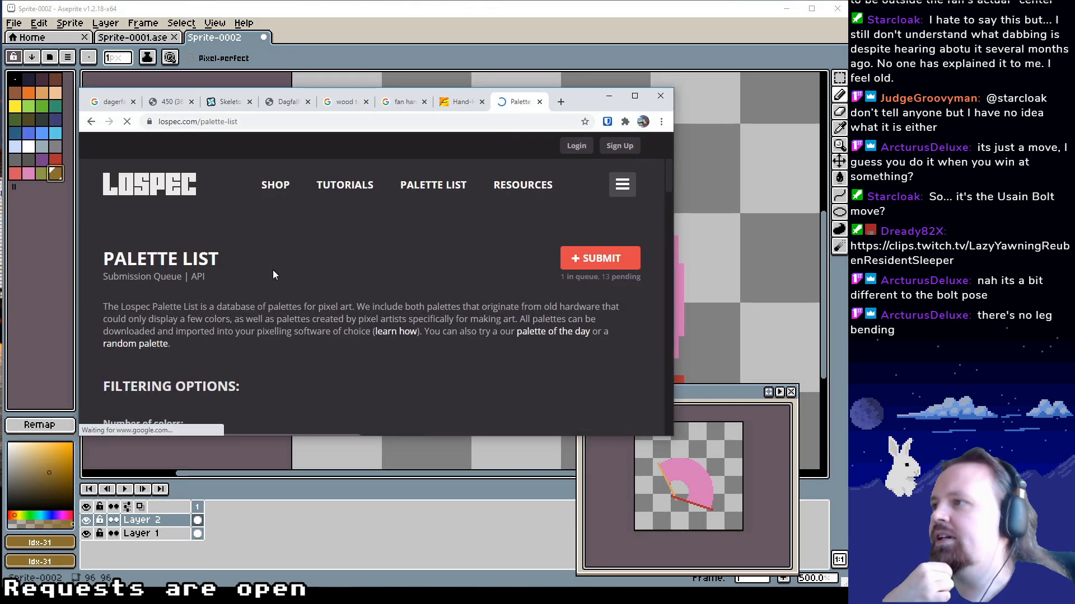
click(91, 122)
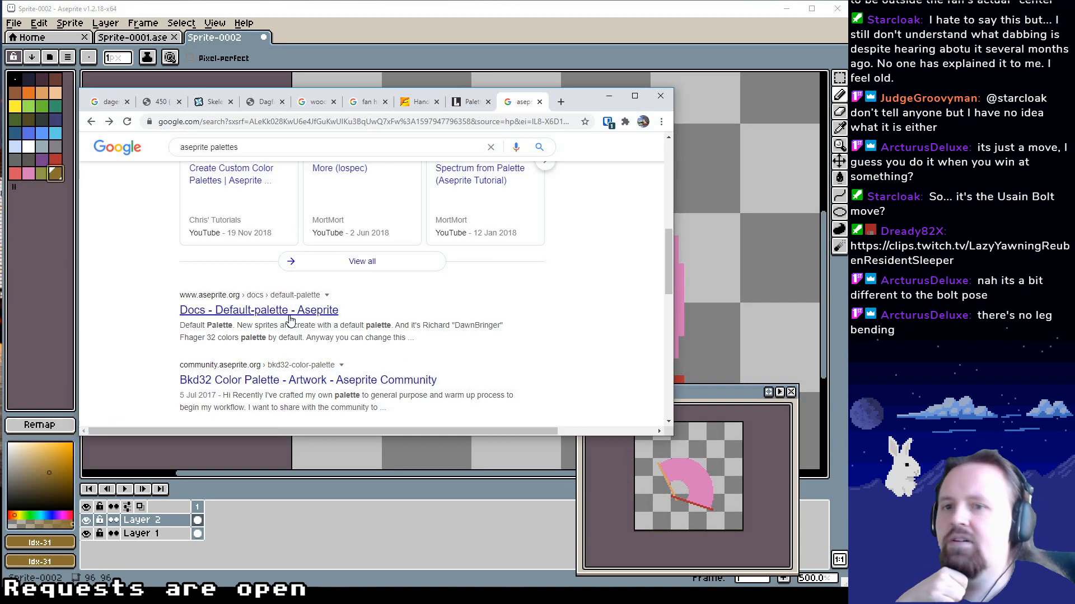
Open the Aseprite documentation page on the default palette and read how to change palettes
click(288, 311)
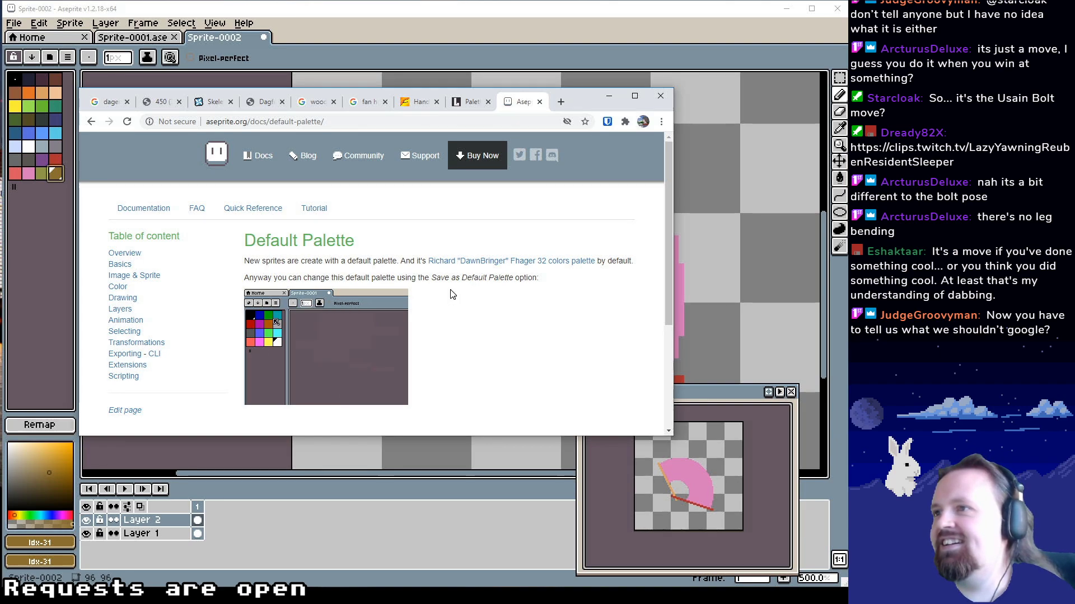
scroll(458, 272, down, 3)
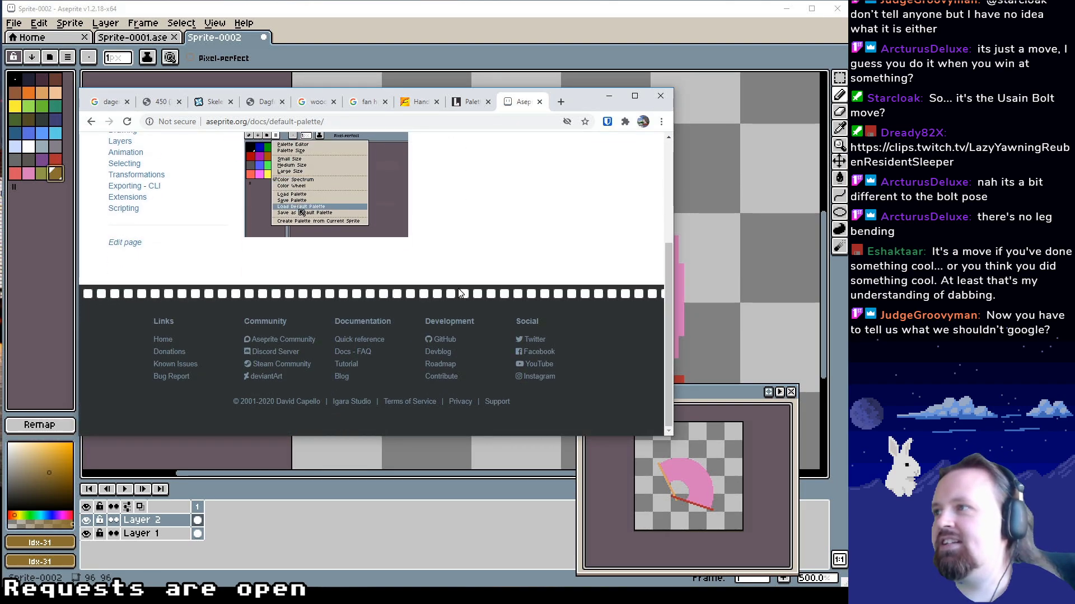
scroll(117, 308, up, 3)
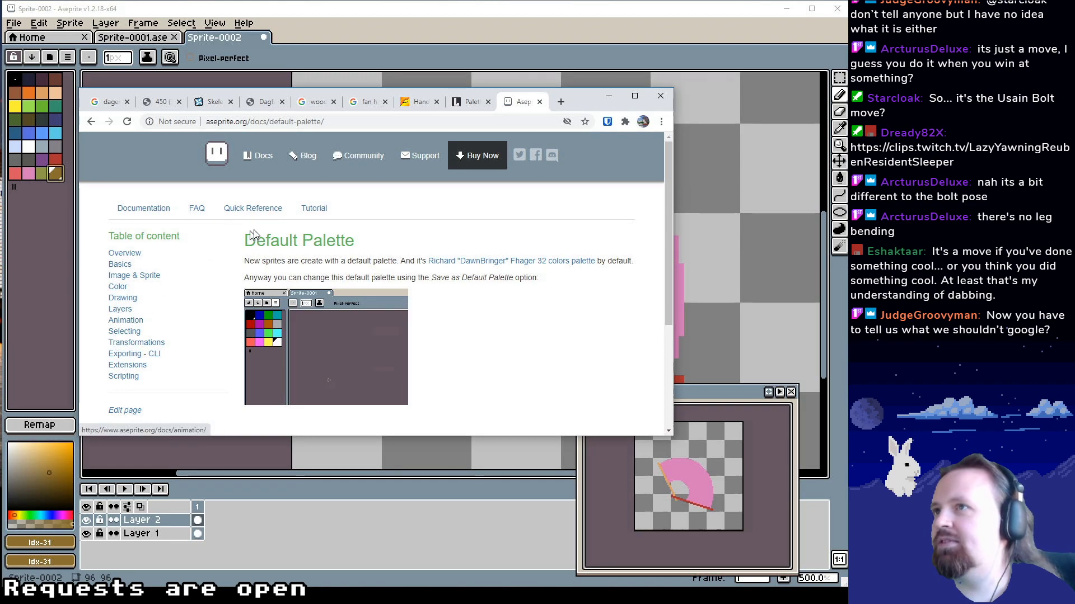
Browse the Lospec palette list, comparing the colour ranges of the listed palettes, and close that page
click(465, 103)
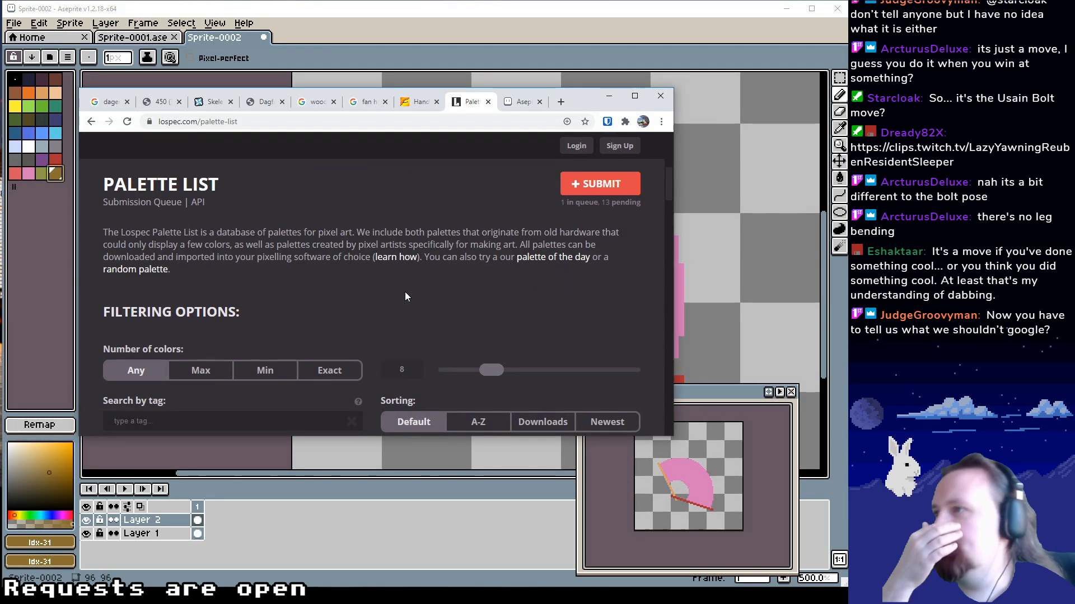
scroll(347, 296, down, 6)
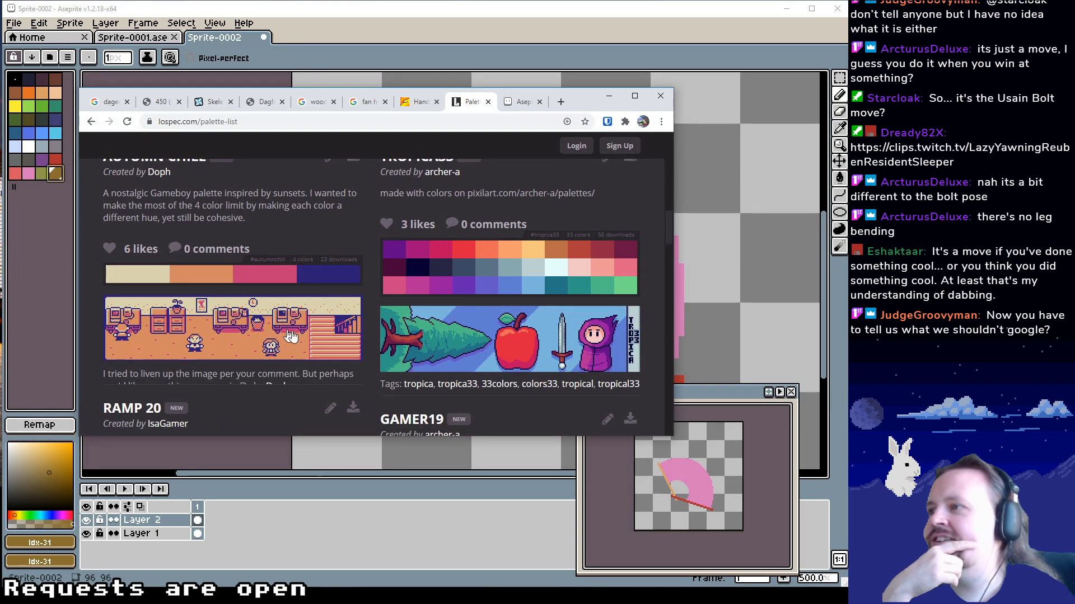
scroll(285, 343, down, 3)
scroll(285, 344, down, 3)
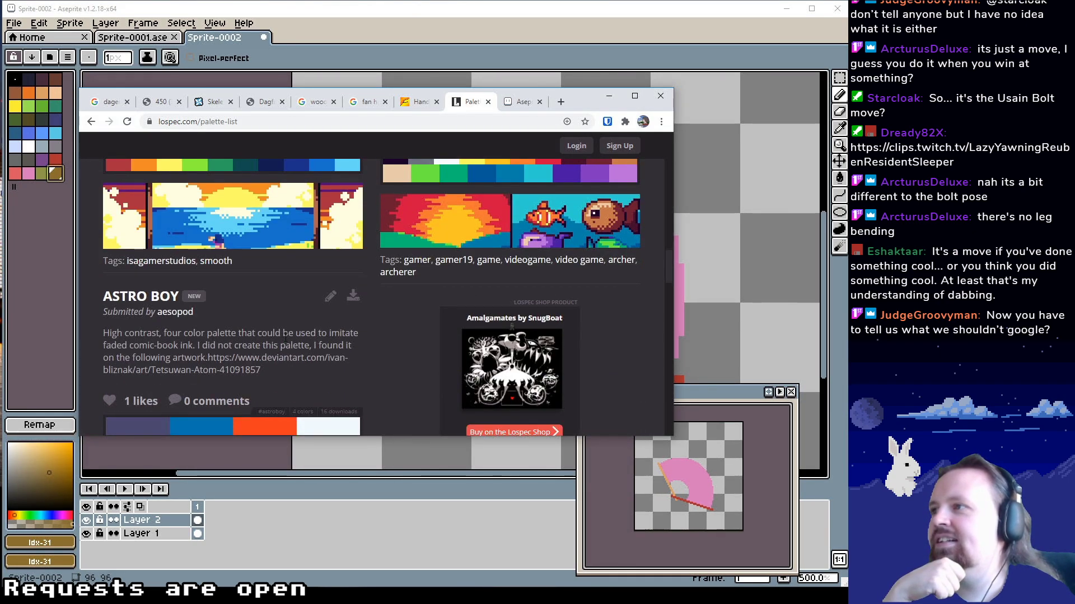
scroll(303, 286, up, 2)
scroll(302, 286, down, 15)
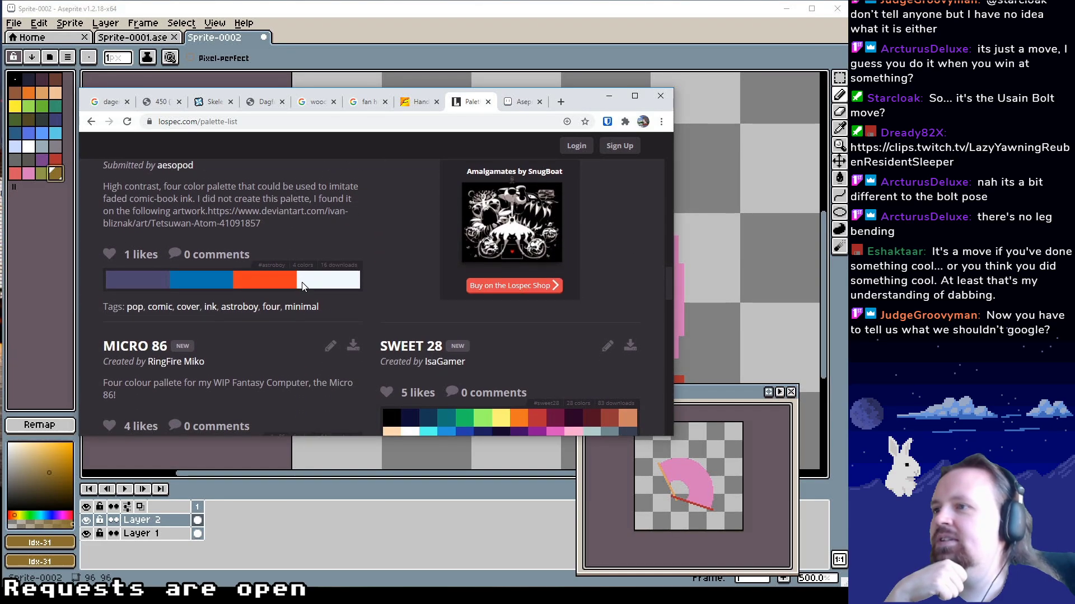
scroll(302, 284, down, 10)
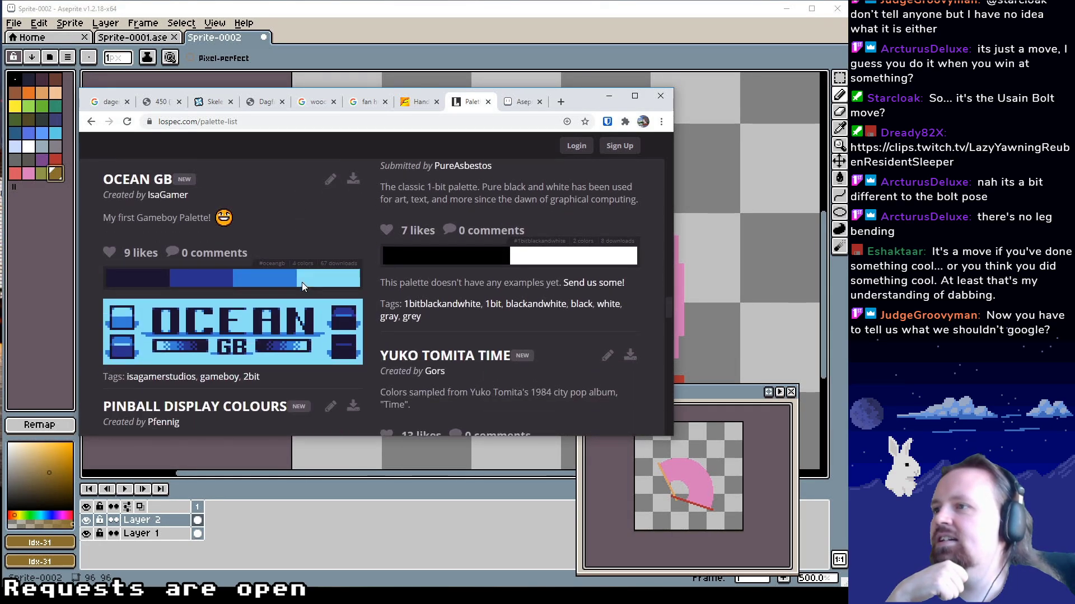
scroll(301, 282, down, 10)
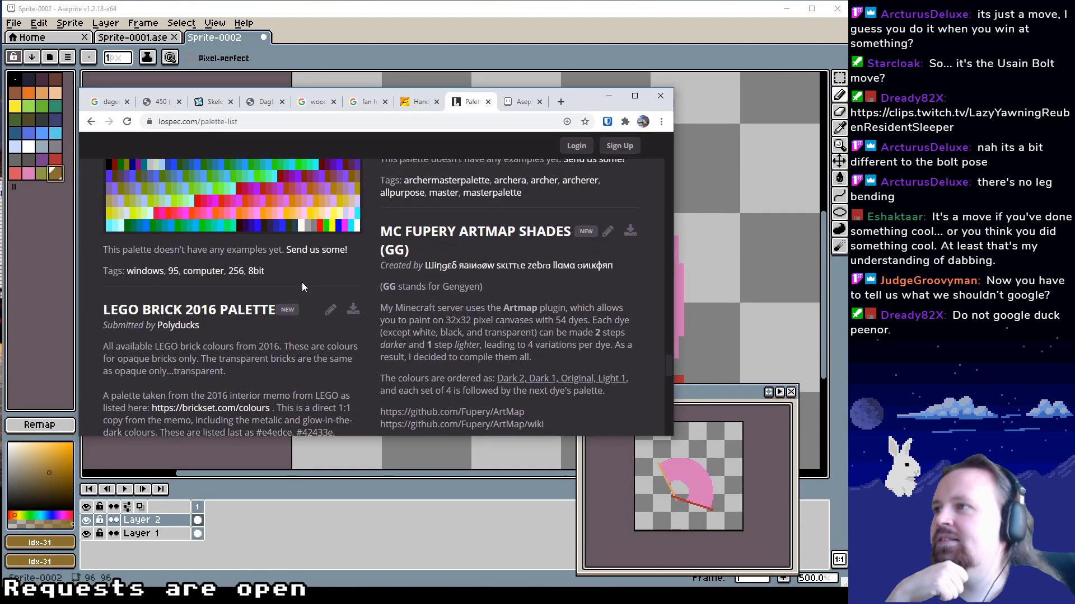
scroll(260, 239, up, 1)
scroll(260, 238, up, 1)
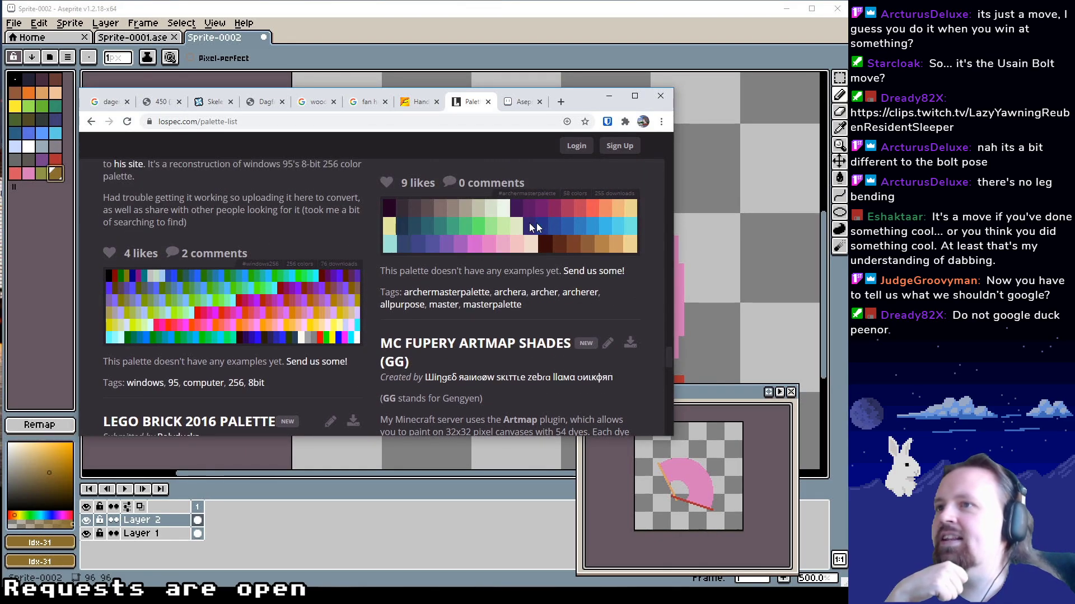
scroll(476, 241, up, 1)
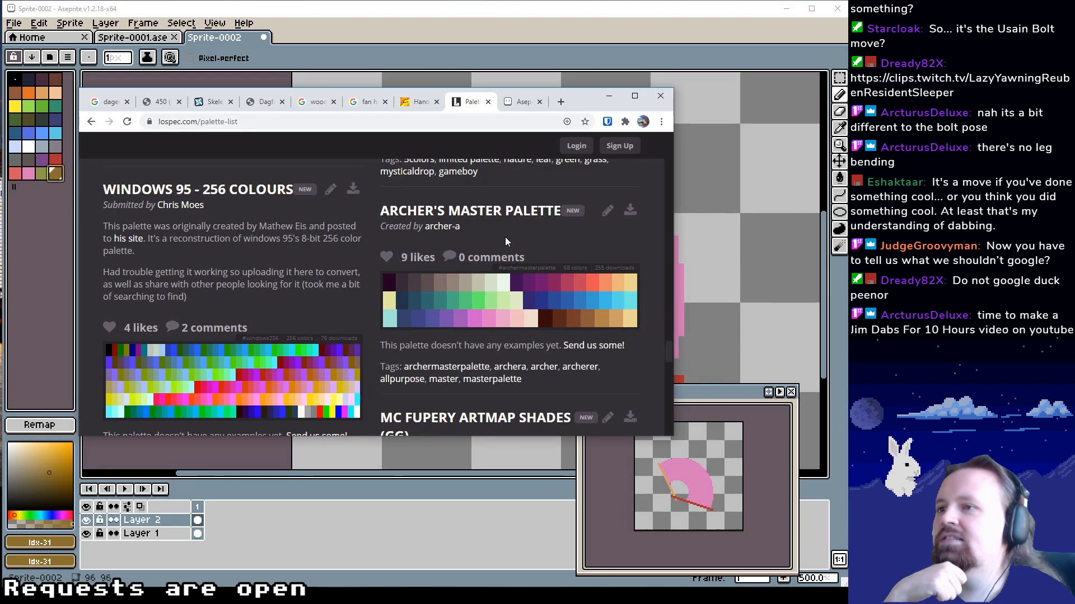
scroll(505, 241, down, 6)
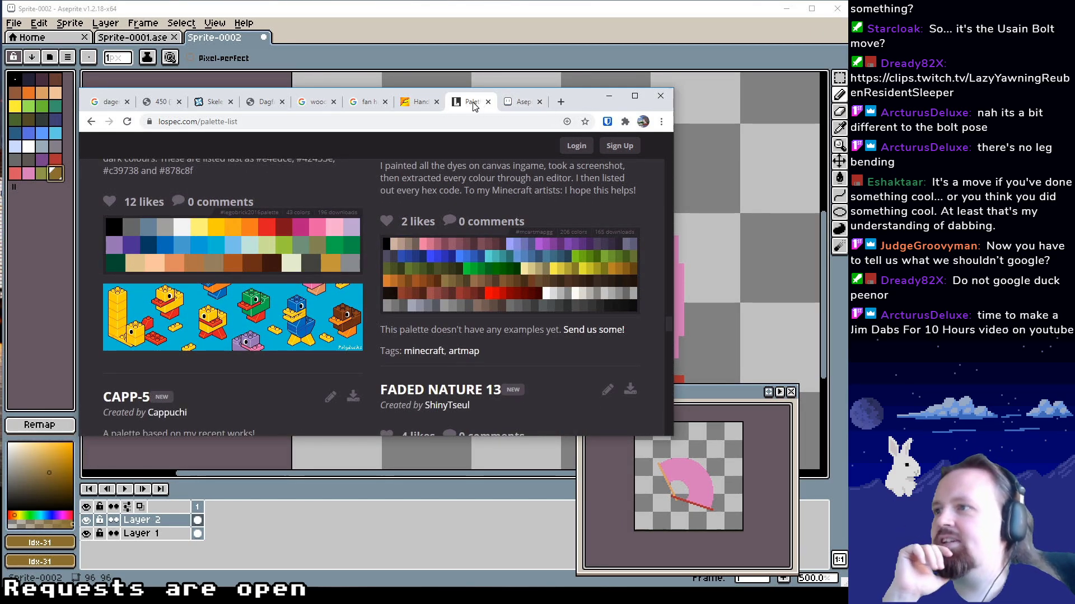
click(488, 102)
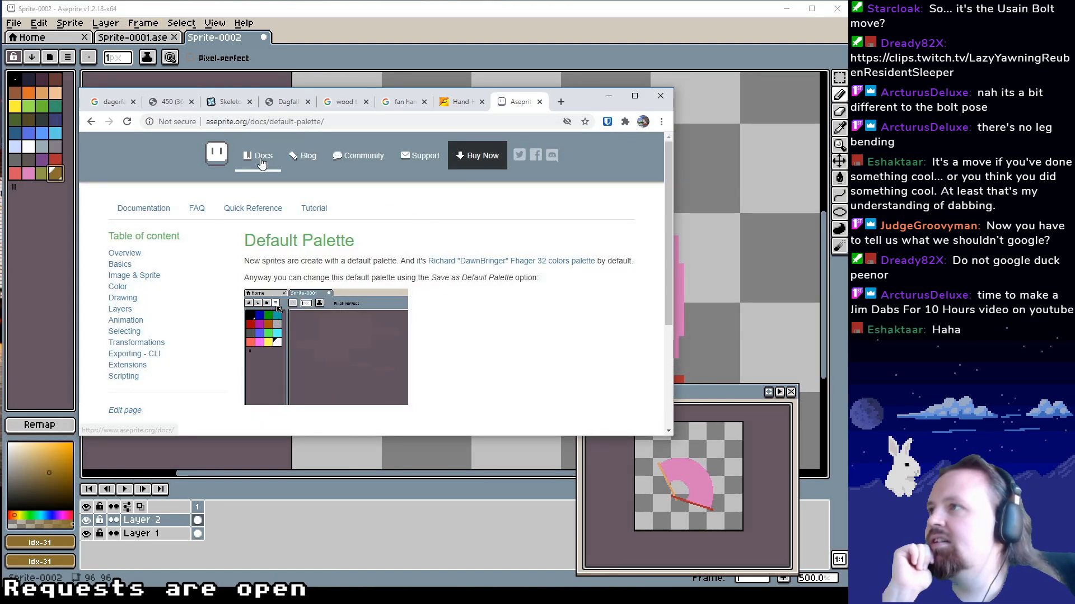
Switch back to Aseprite and compare the colour ranges of the preset palettes available for loading
click(67, 56)
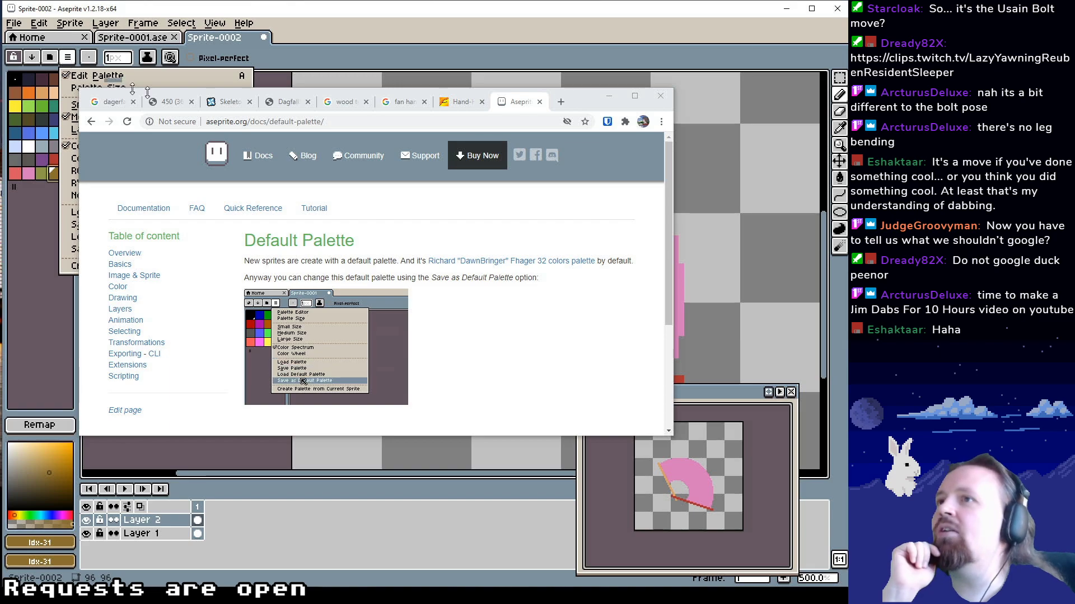
click(609, 97)
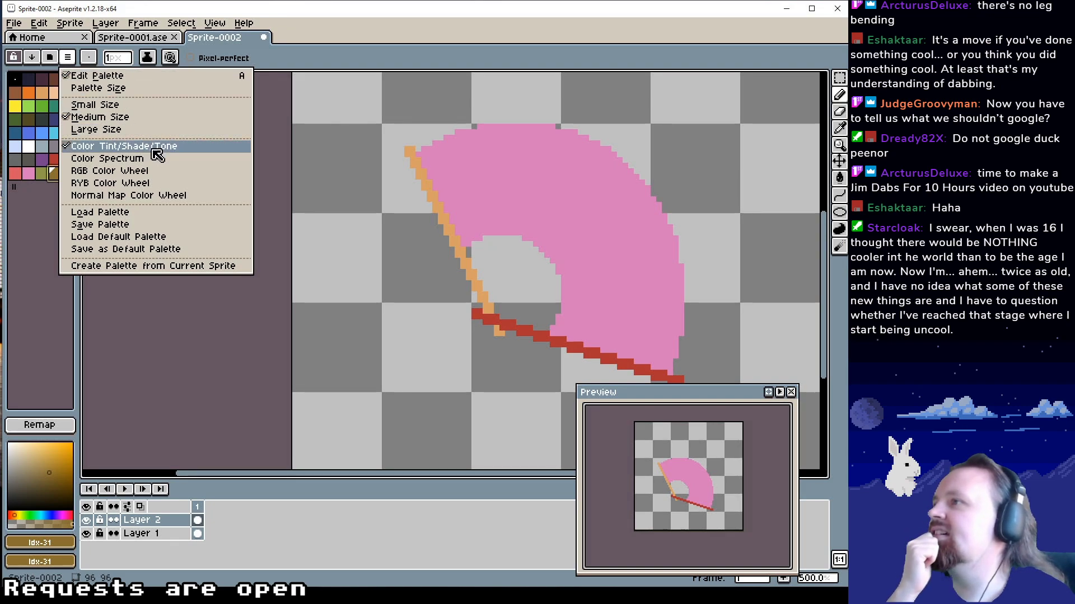
click(155, 213)
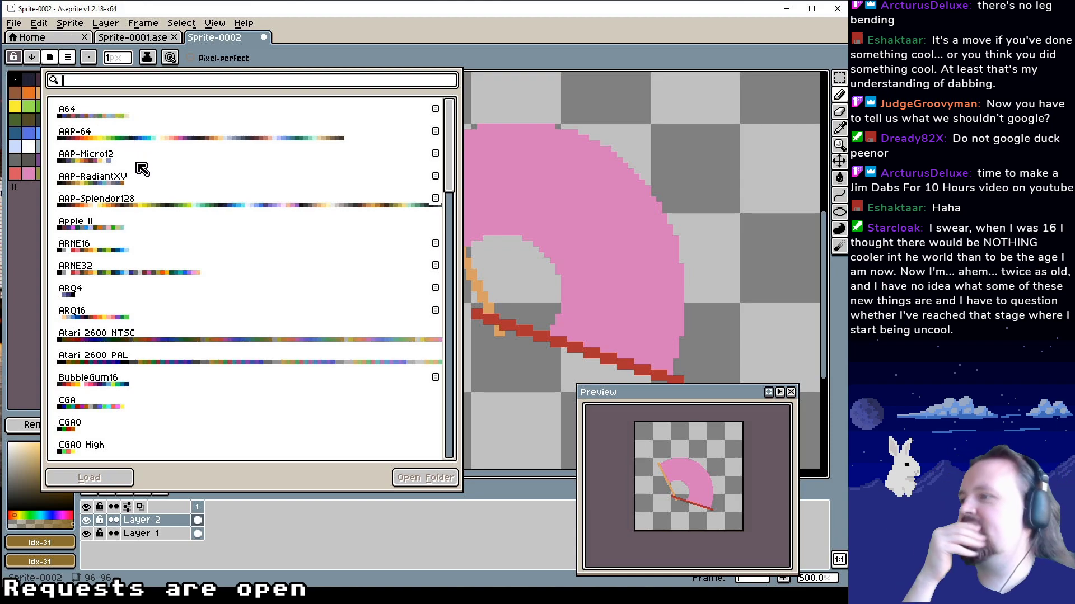
scroll(174, 233, down, 6)
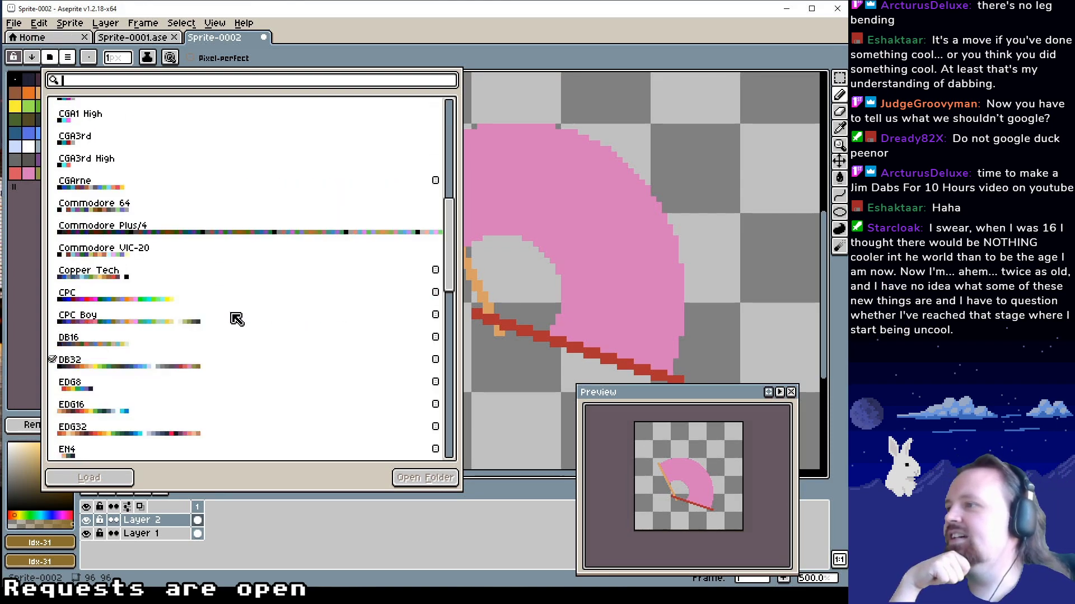
scroll(235, 318, down, 12)
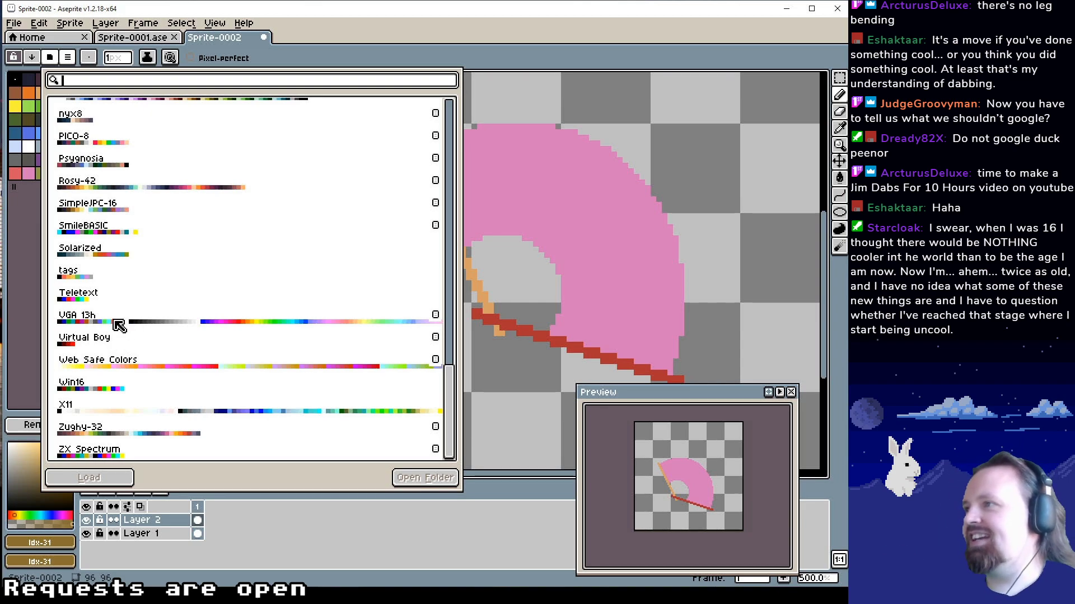
scroll(119, 325, up, 2)
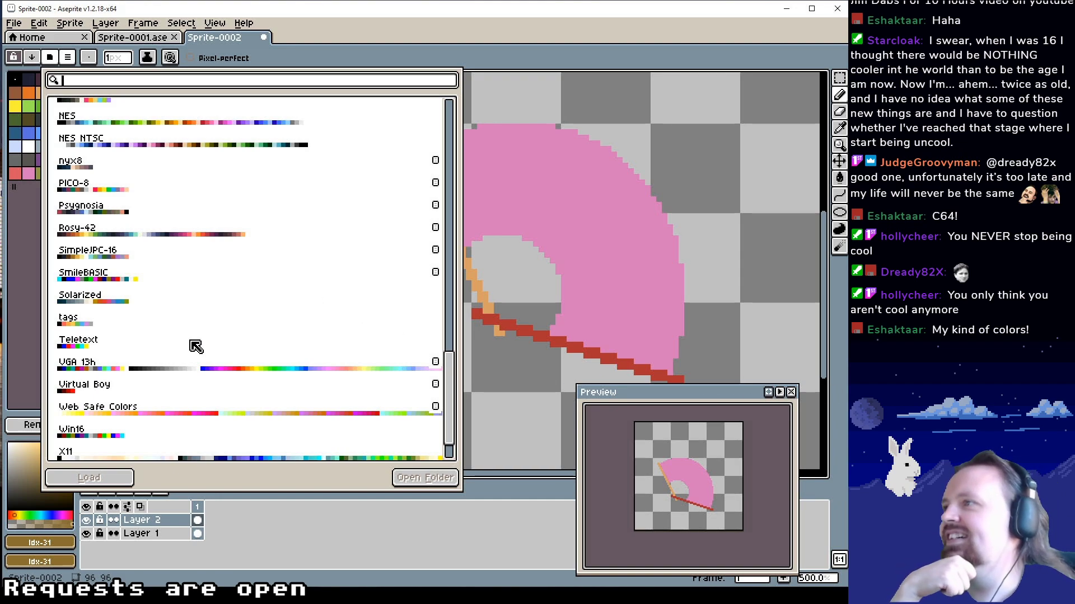
scroll(196, 346, up, 5)
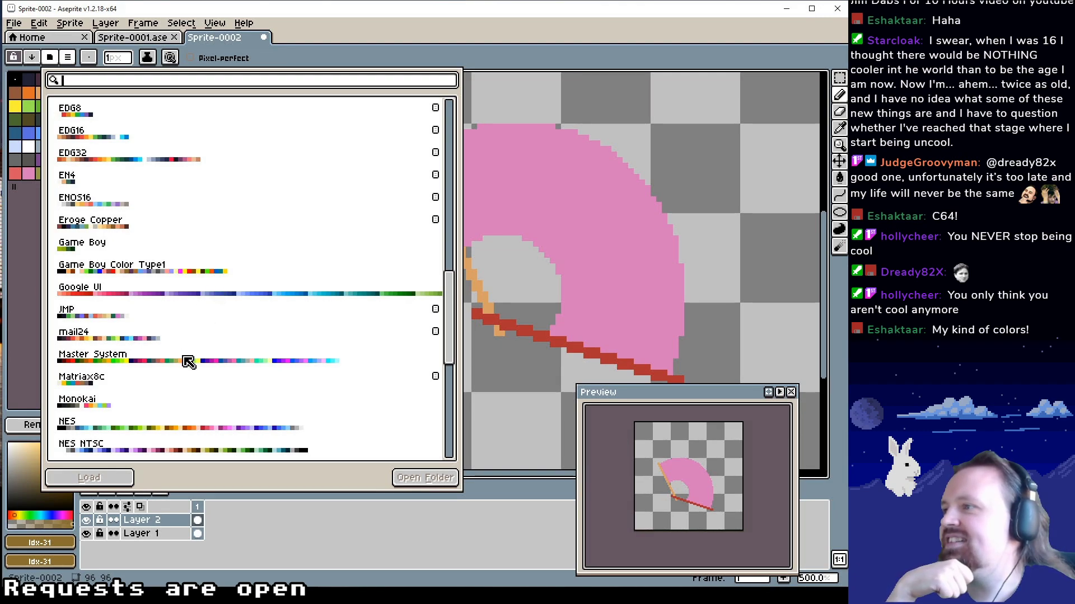
click(188, 362)
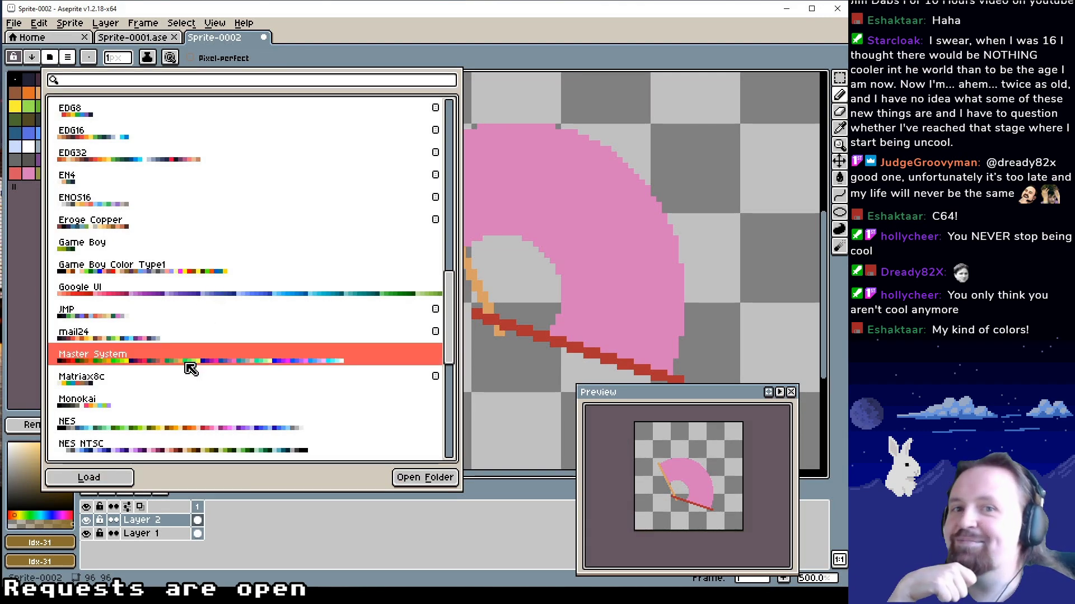
scroll(188, 336, up, 8)
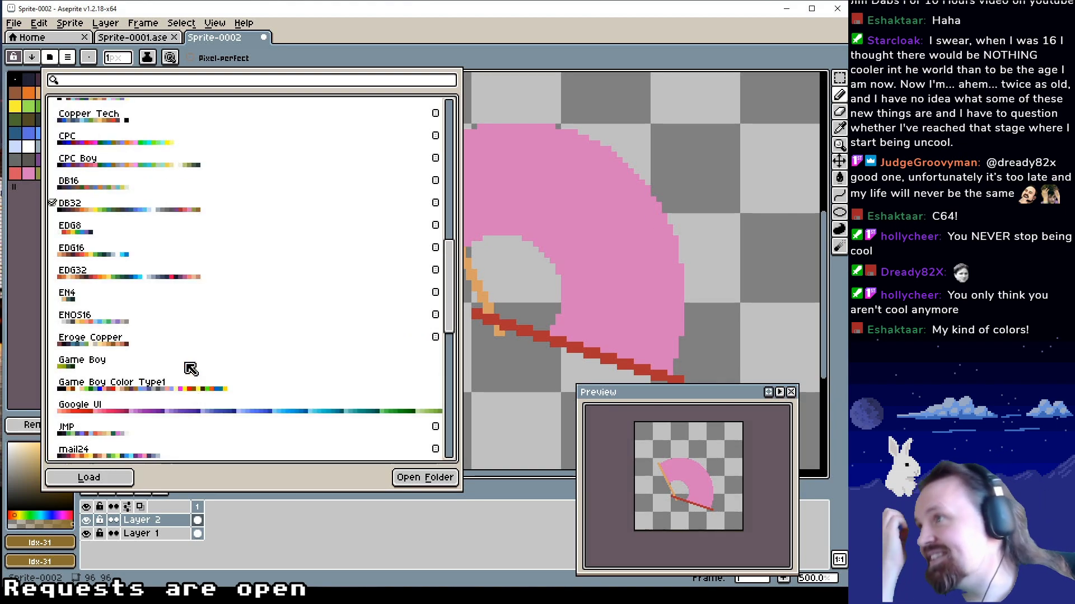
scroll(184, 286, up, 7)
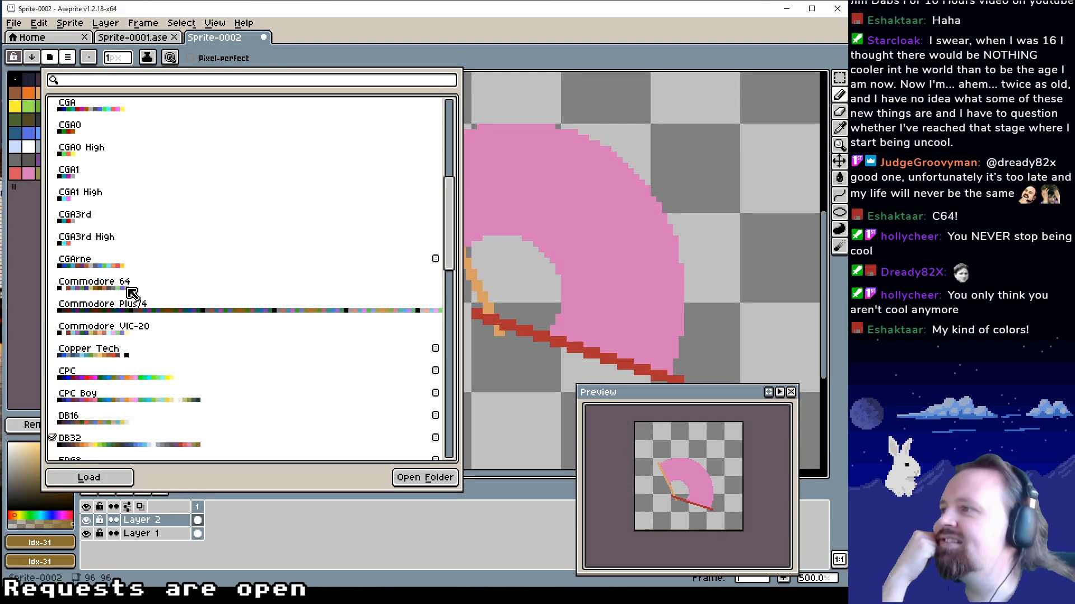
Try the Commodore 64 preset palette on the fan sprite and undo the palette change
click(133, 294)
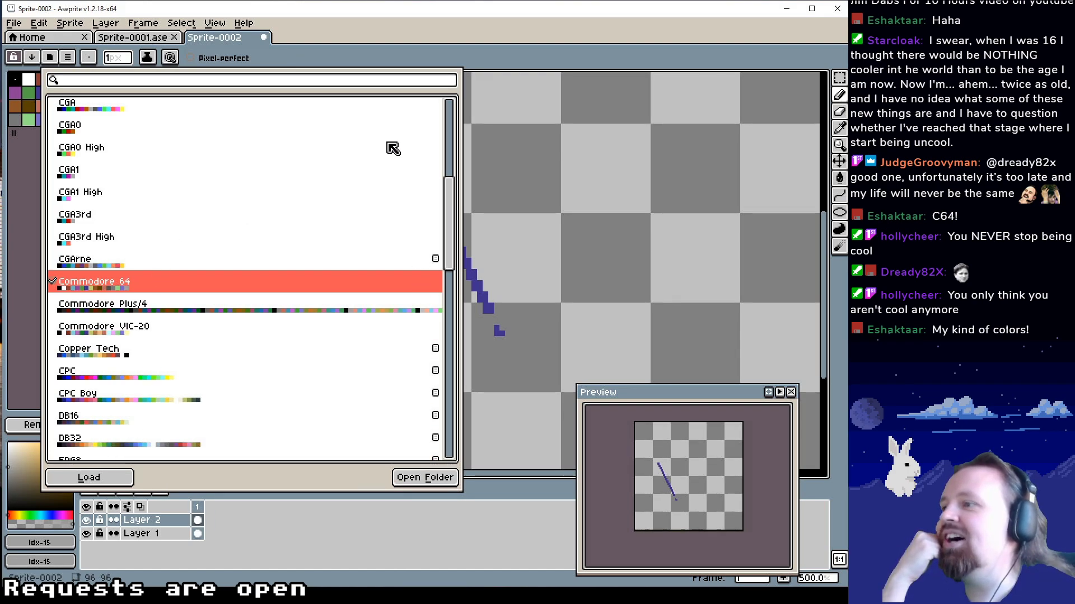
click(547, 264)
key(ctrl+z)
drag(540, 278, 528, 284)
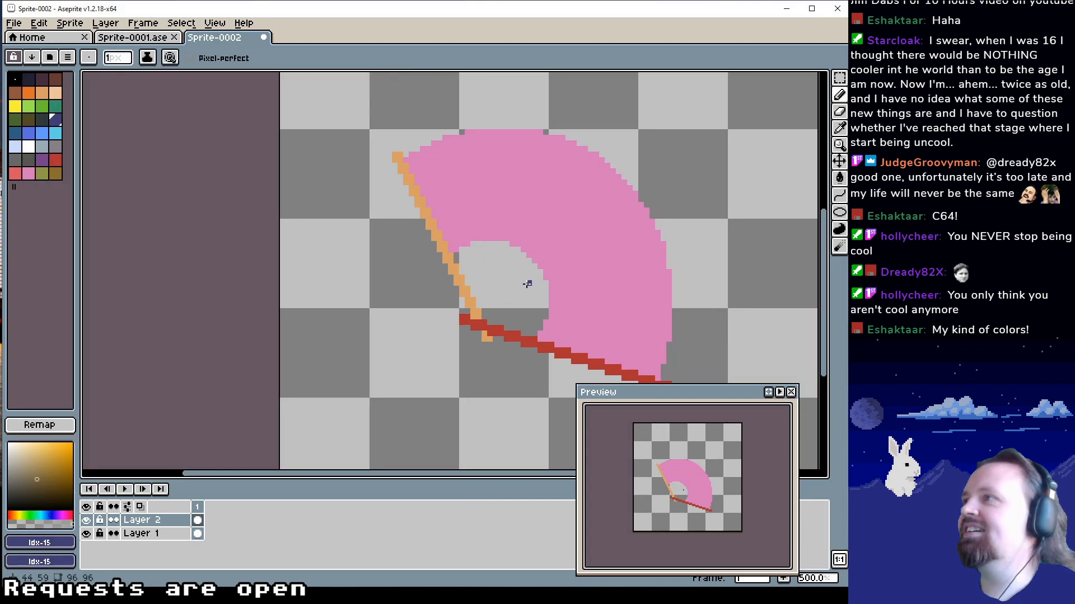
Fill the pink fan leaf with the dark navy palette colour at index 1 using the Paint Bucket
click(31, 82)
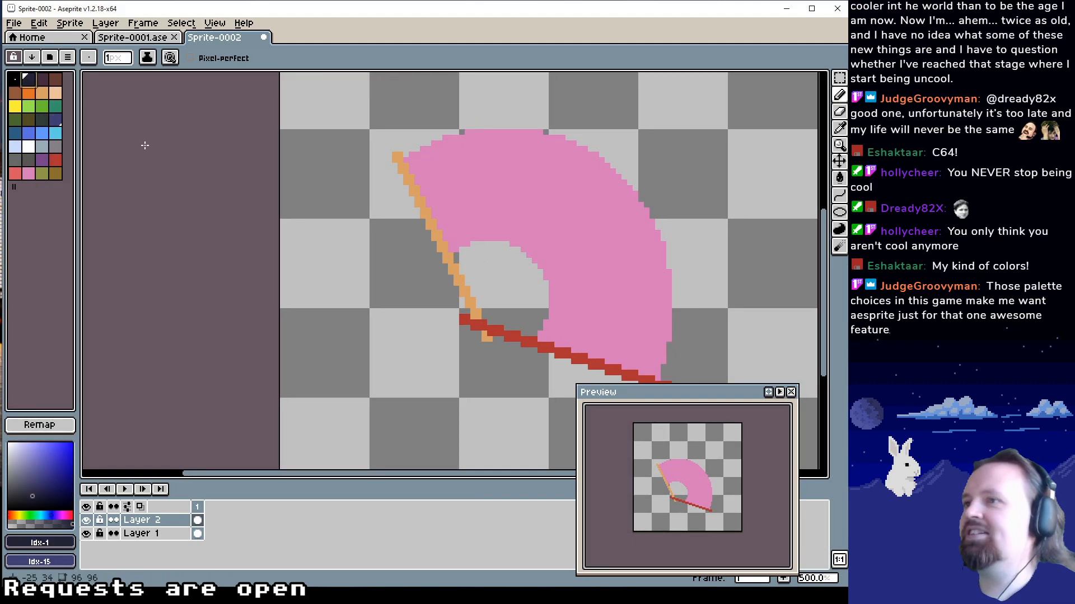
key(g)
click(582, 277)
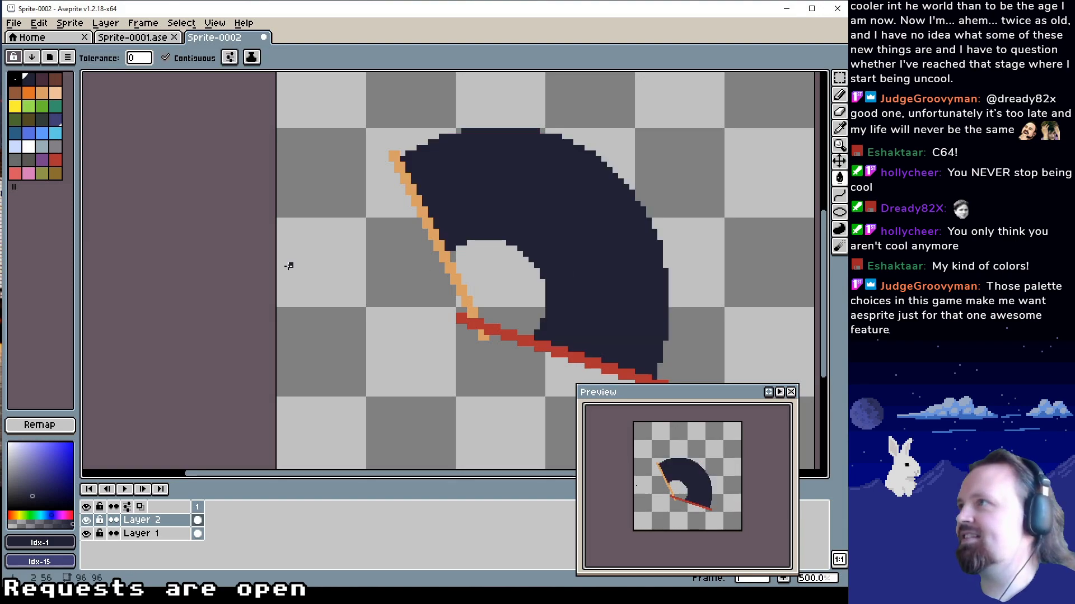
On Layer 1, fill the fan's lower rib with dark maroon, index 2, and its left rib with brown, index 3
click(42, 79)
click(554, 349)
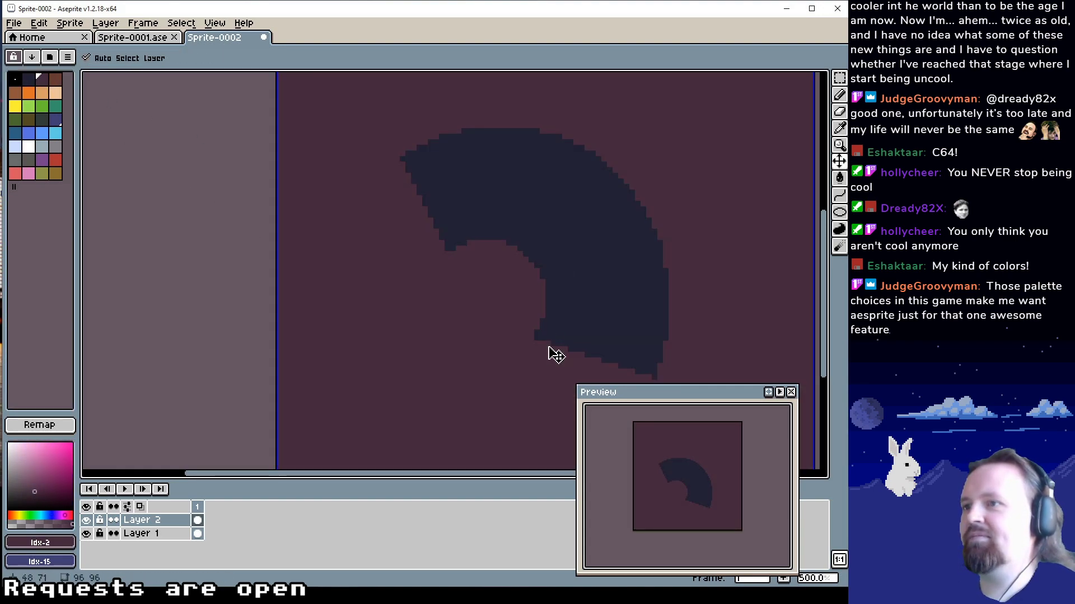
key(ctrl+z)
key(ctrl+y)
key(ctrl+z)
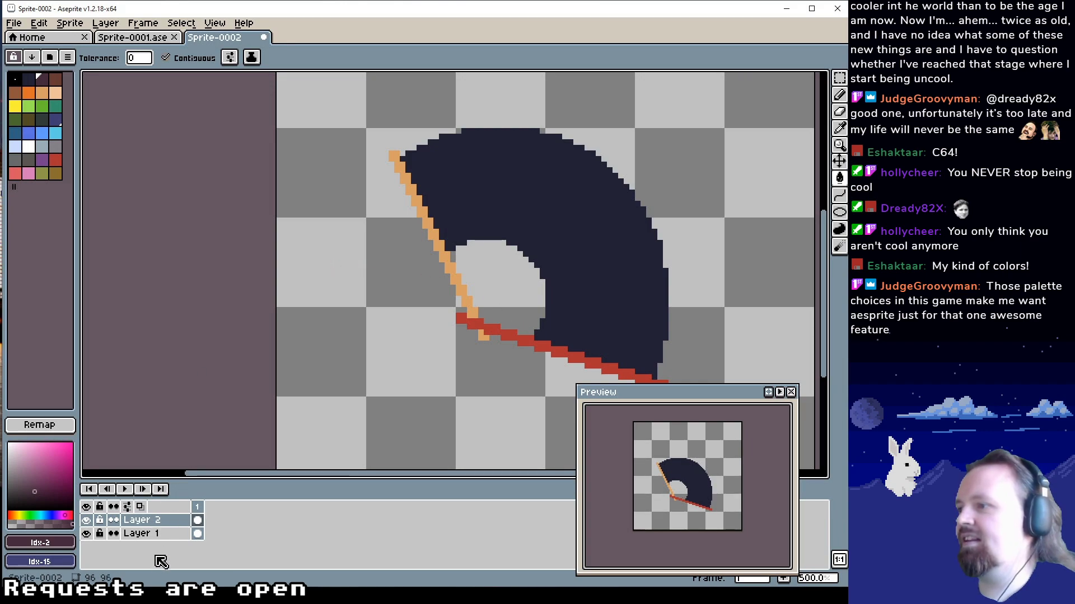
click(141, 534)
click(526, 344)
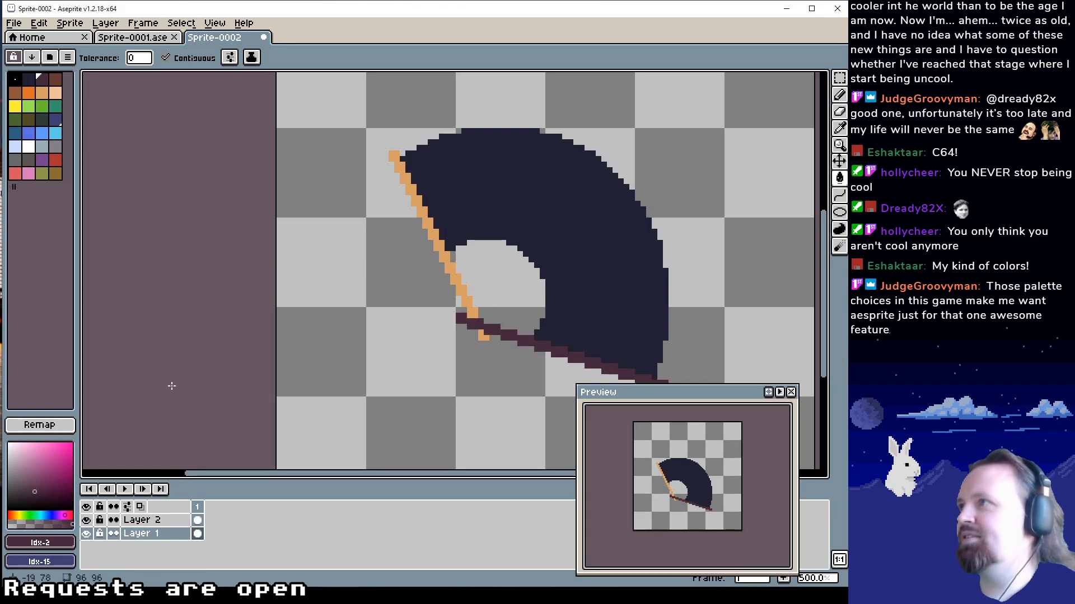
click(56, 79)
click(476, 312)
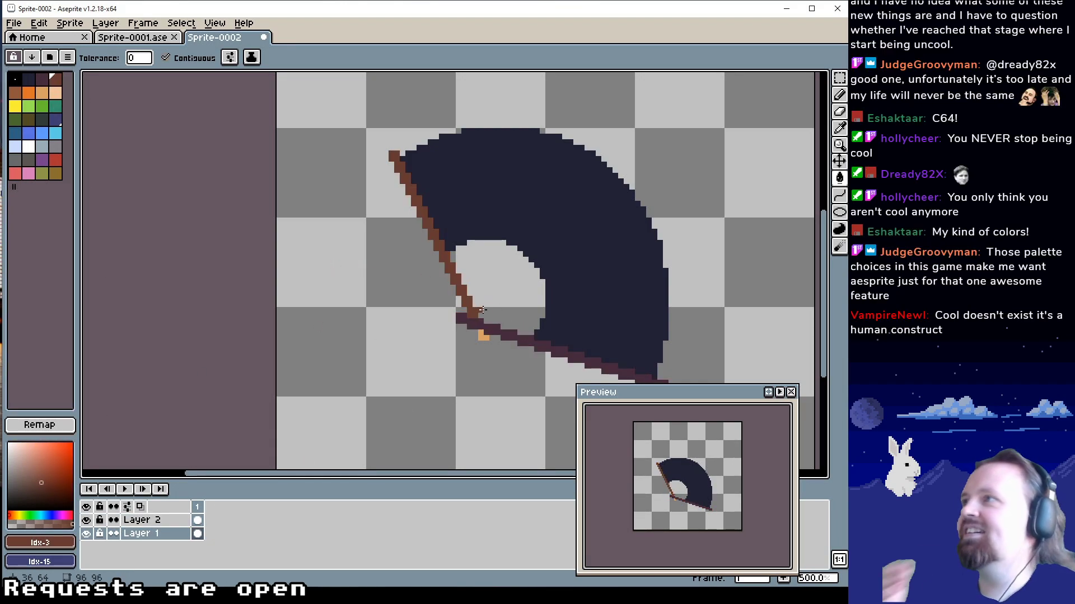
Look through the palette presets again and load the AAP-64 palette
click(64, 25)
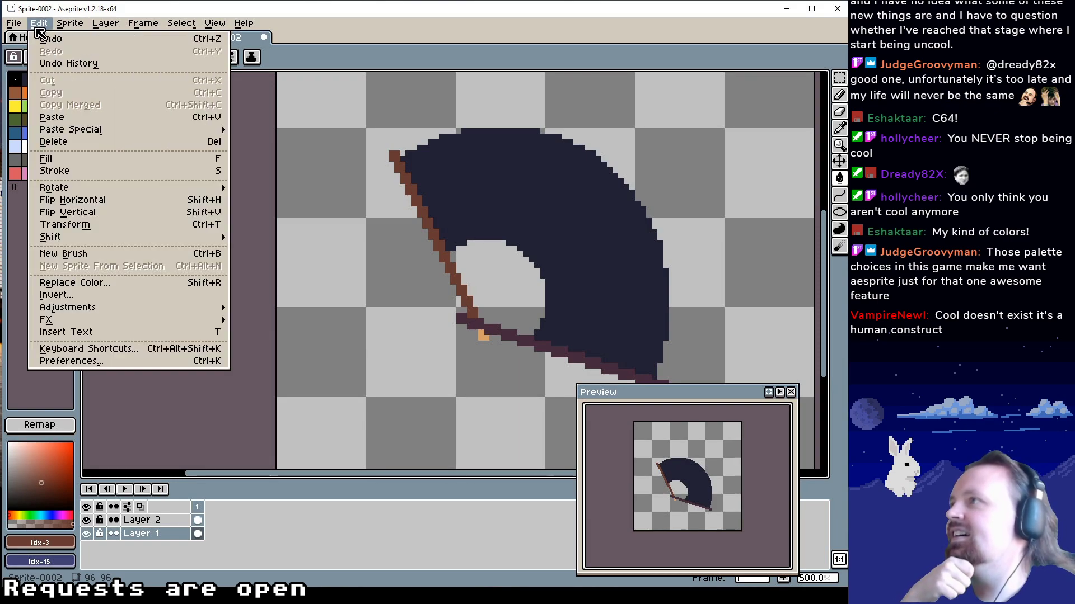
click(37, 25)
click(51, 59)
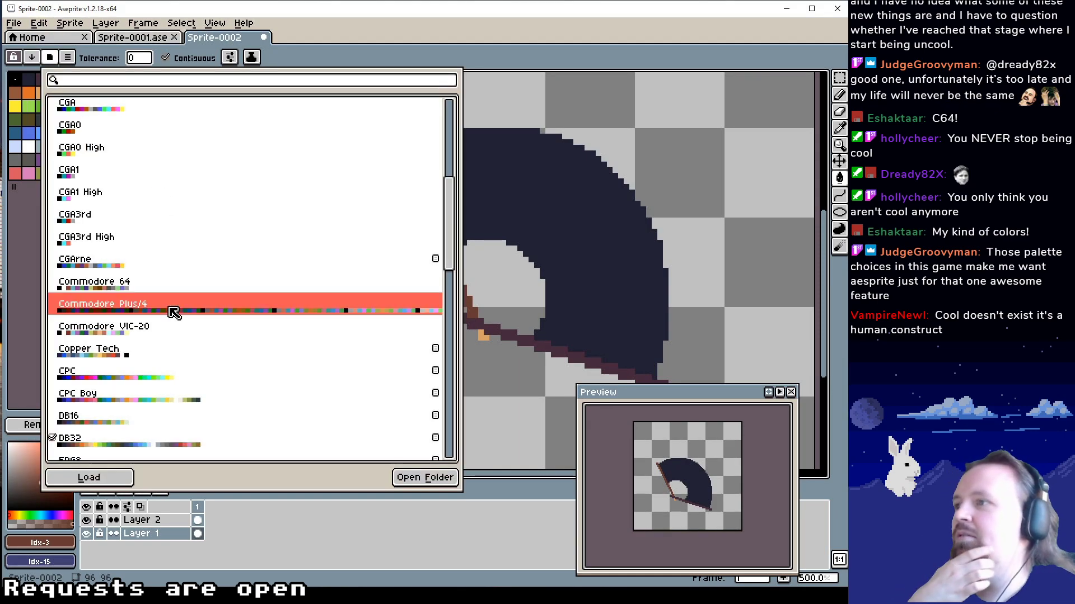
click(123, 336)
click(148, 290)
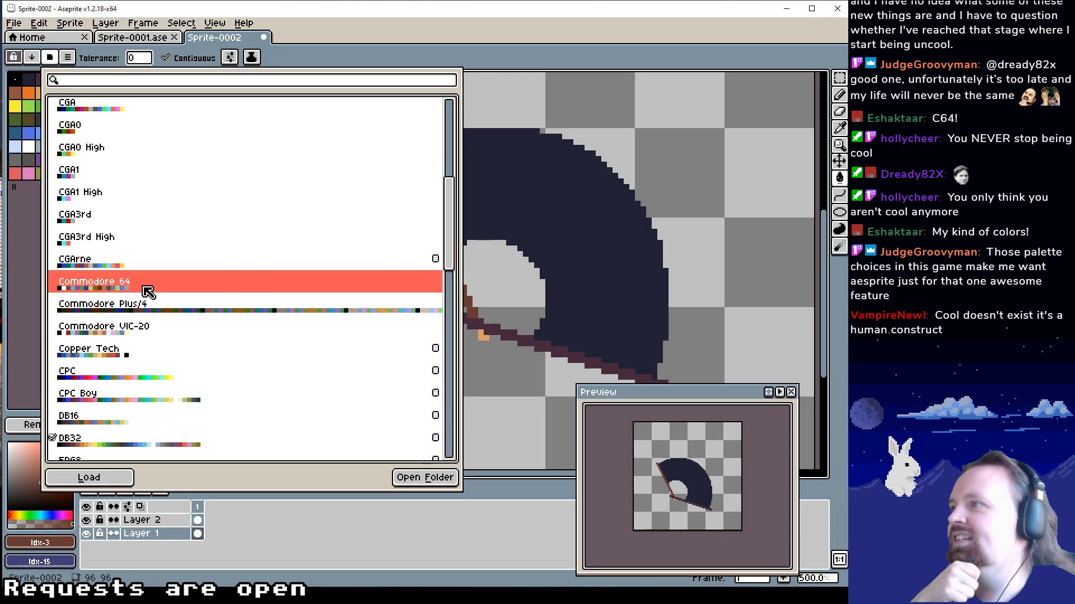
scroll(114, 261, up, 5)
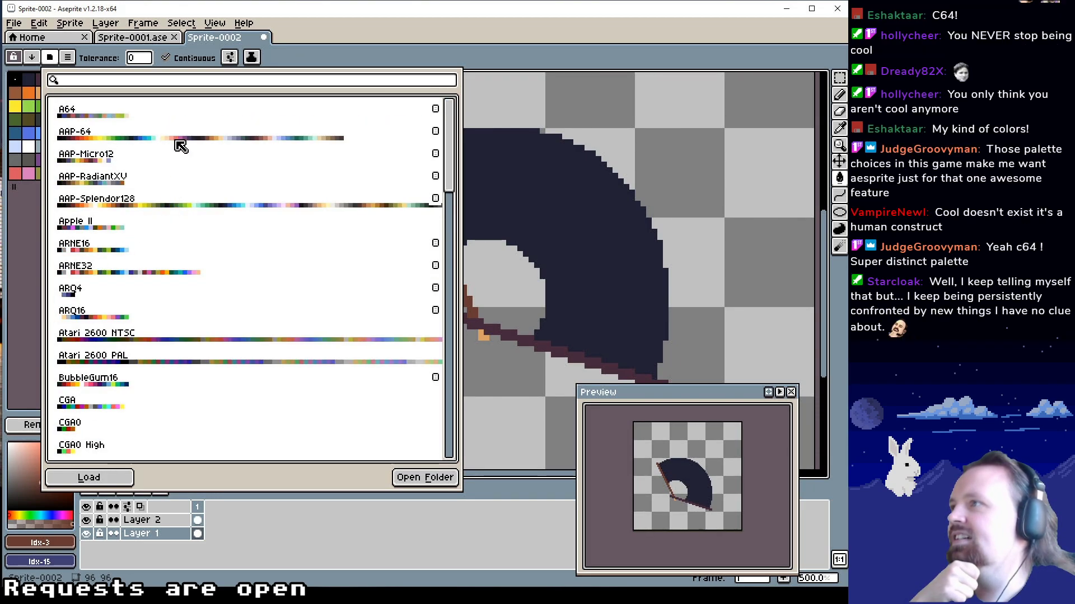
click(180, 140)
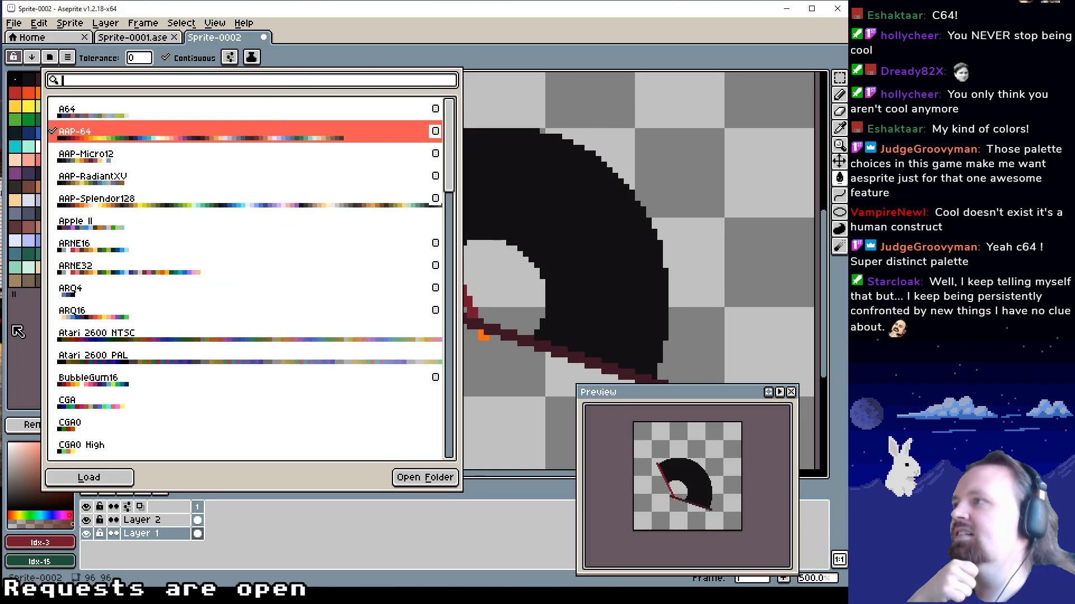
click(36, 304)
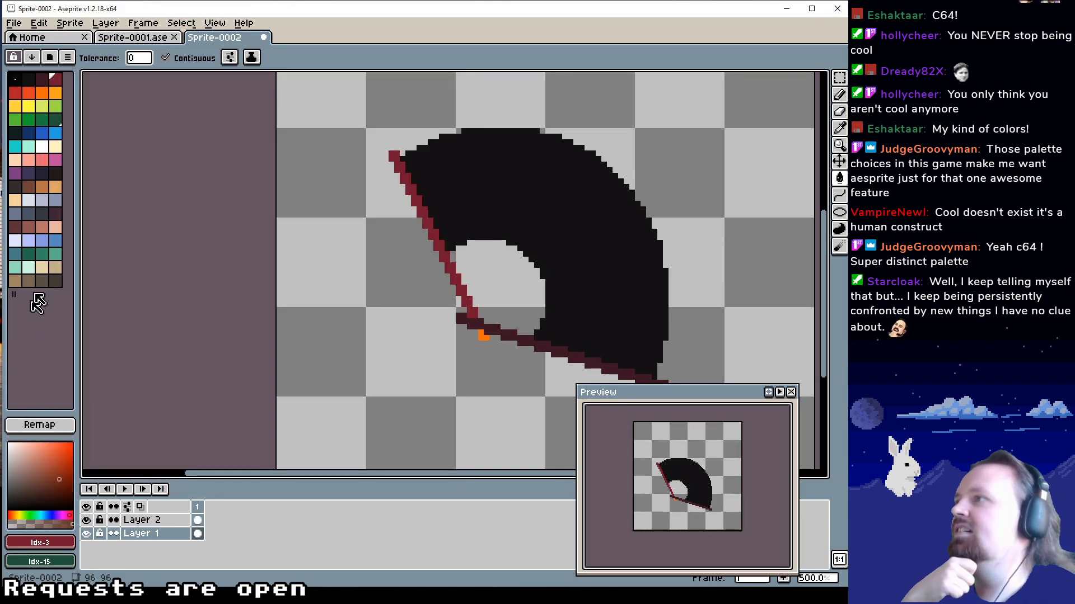
Load the Commodore 64 preset palette for the fan sprite
click(56, 57)
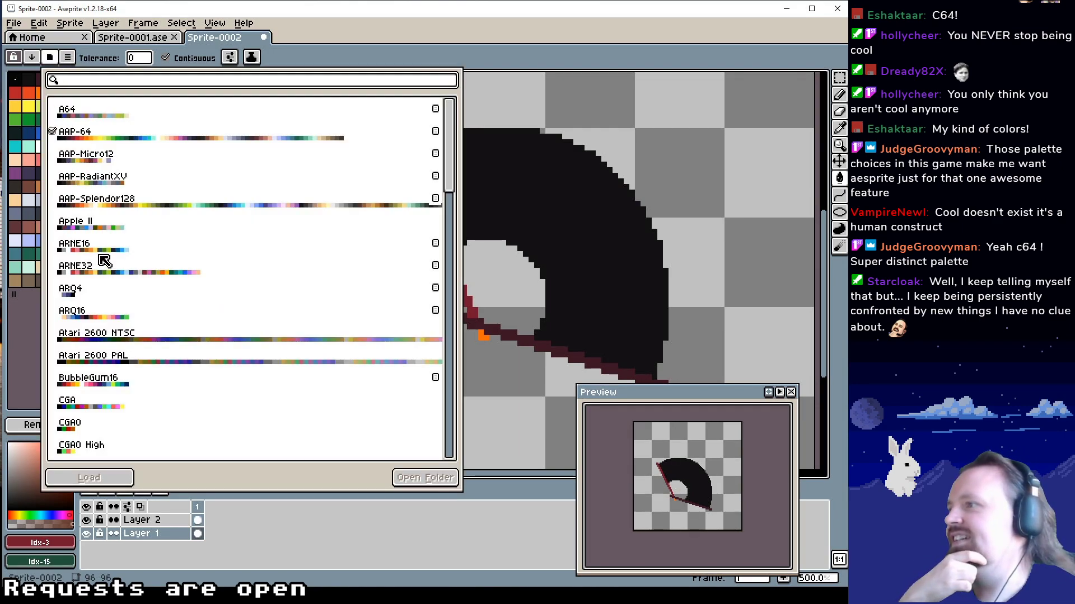
scroll(101, 274, down, 4)
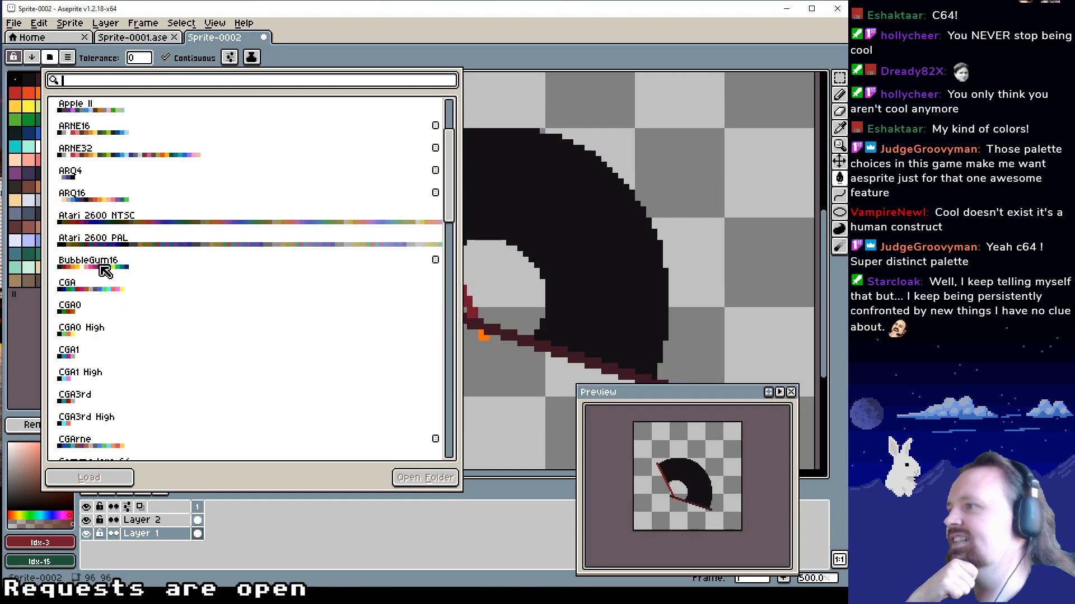
scroll(109, 372, down, 1)
click(112, 372)
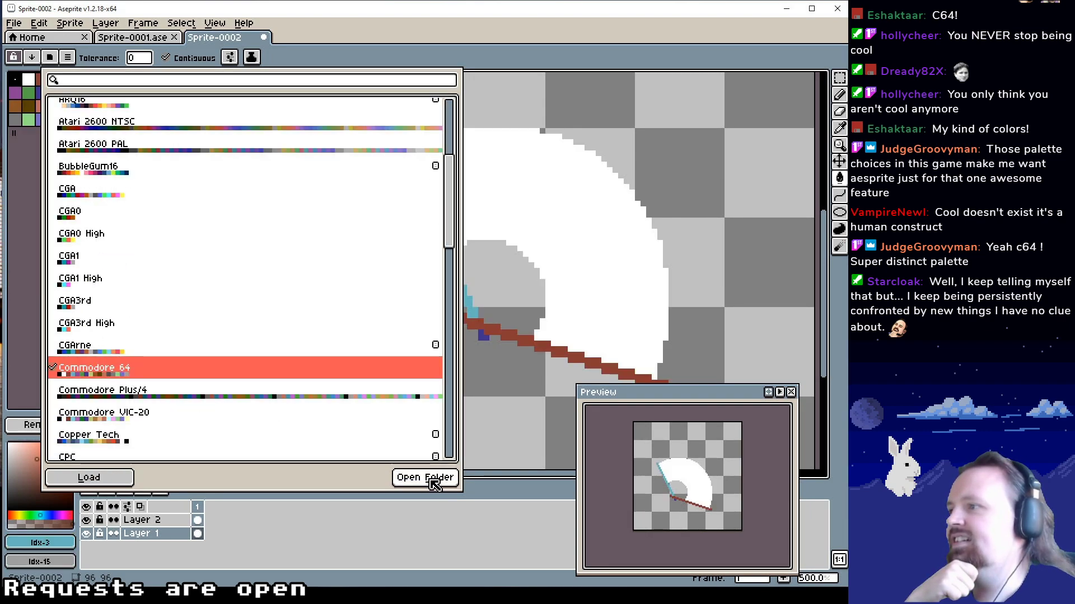
click(26, 187)
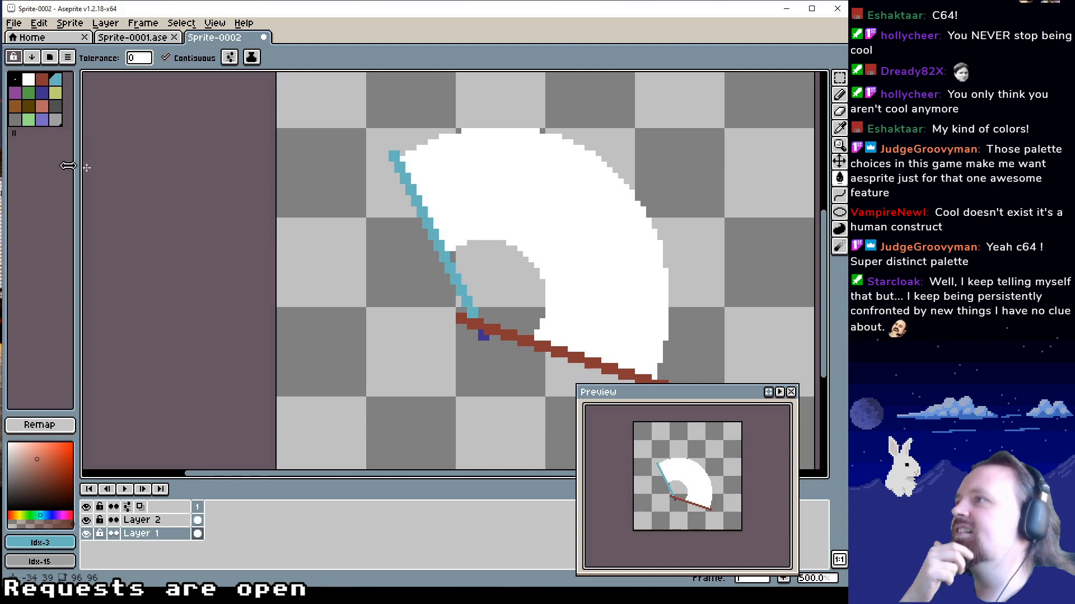
middle_click(57, 118)
click(57, 110)
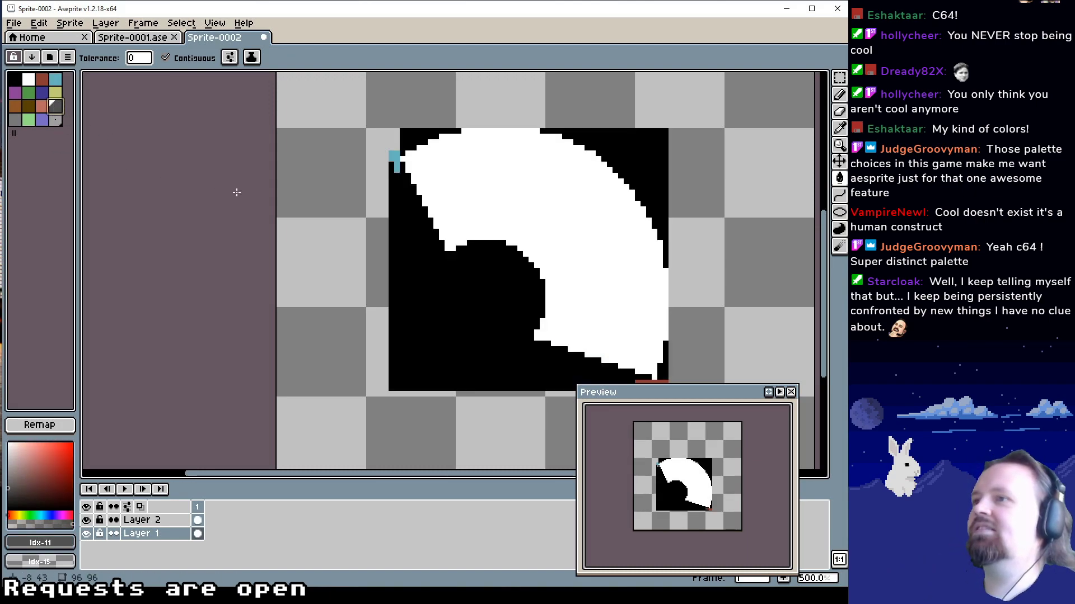
key(ctrl+z)
Fill the fan leaf on Layer 2 with the purple palette colour at index 4
key(g)
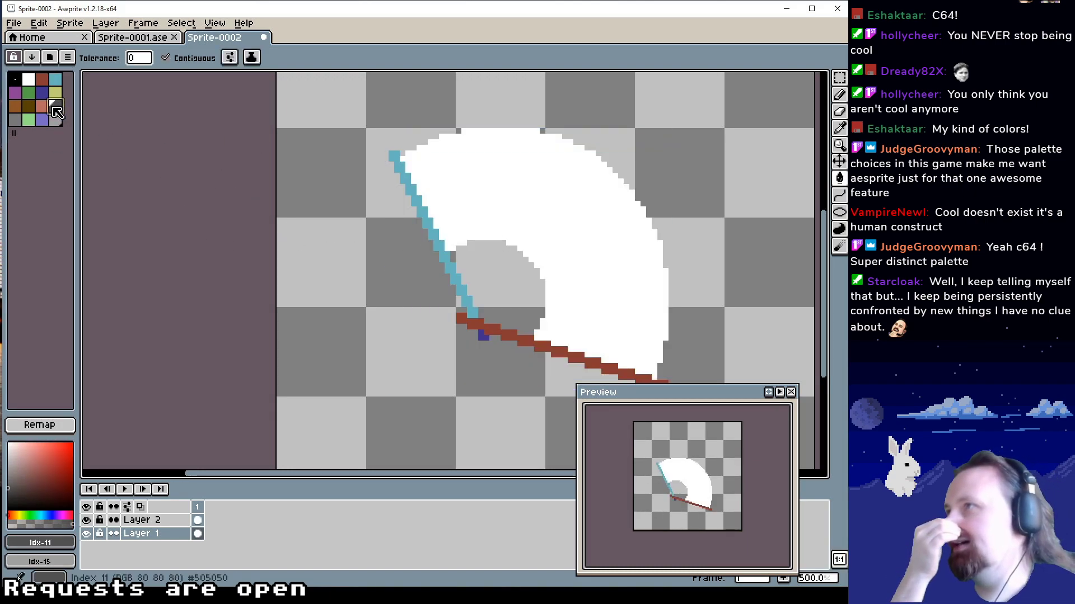
click(17, 96)
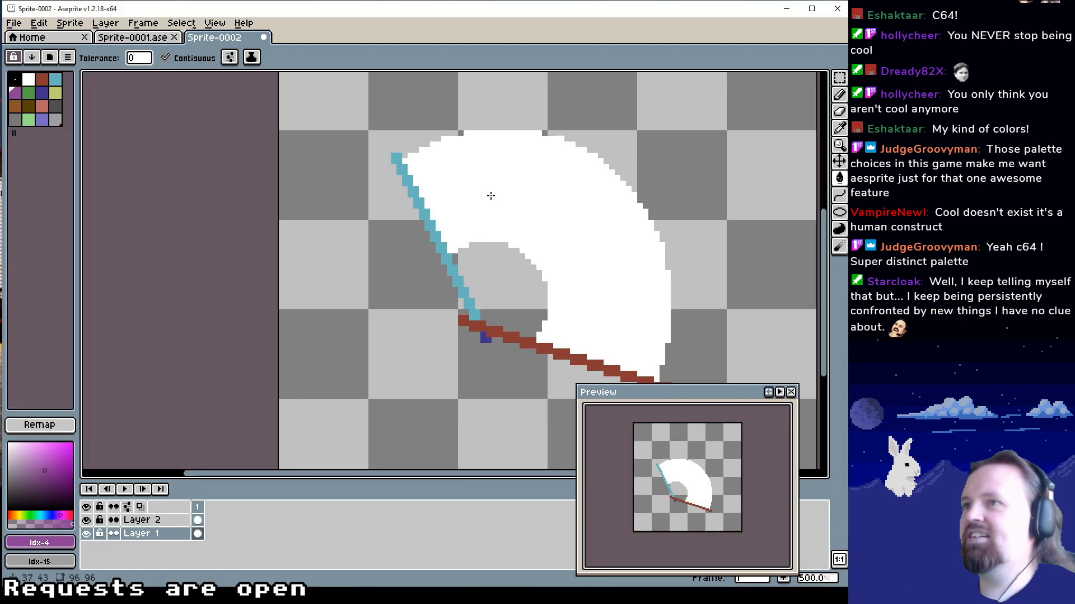
click(565, 188)
key(ctrl+z)
click(145, 520)
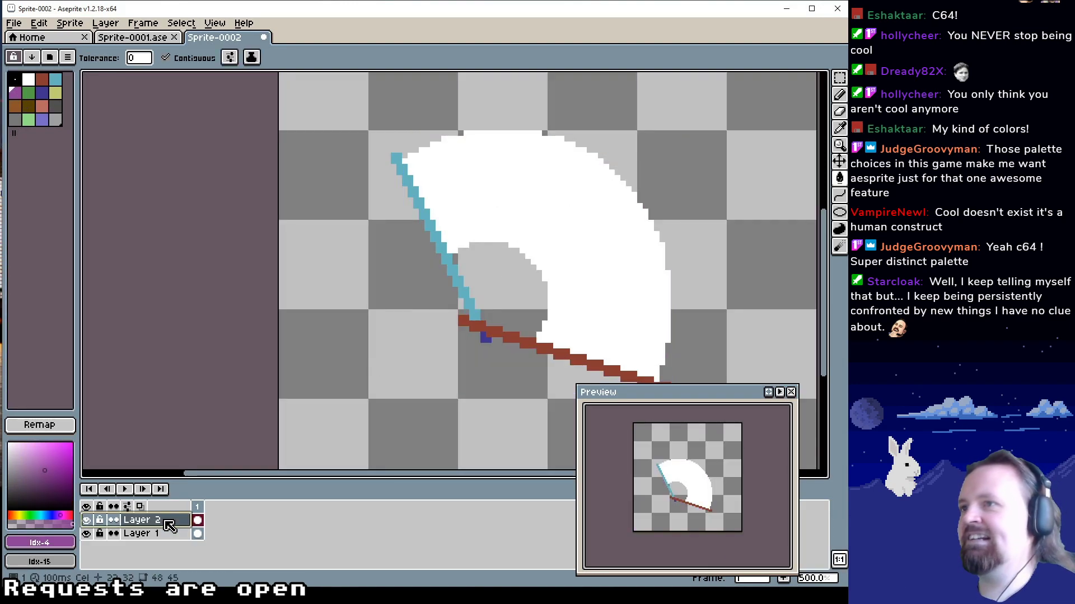
click(588, 257)
Fill the fan leaf on Layer 2 with the salmon palette colour at index 10
drag(596, 262, 501, 298)
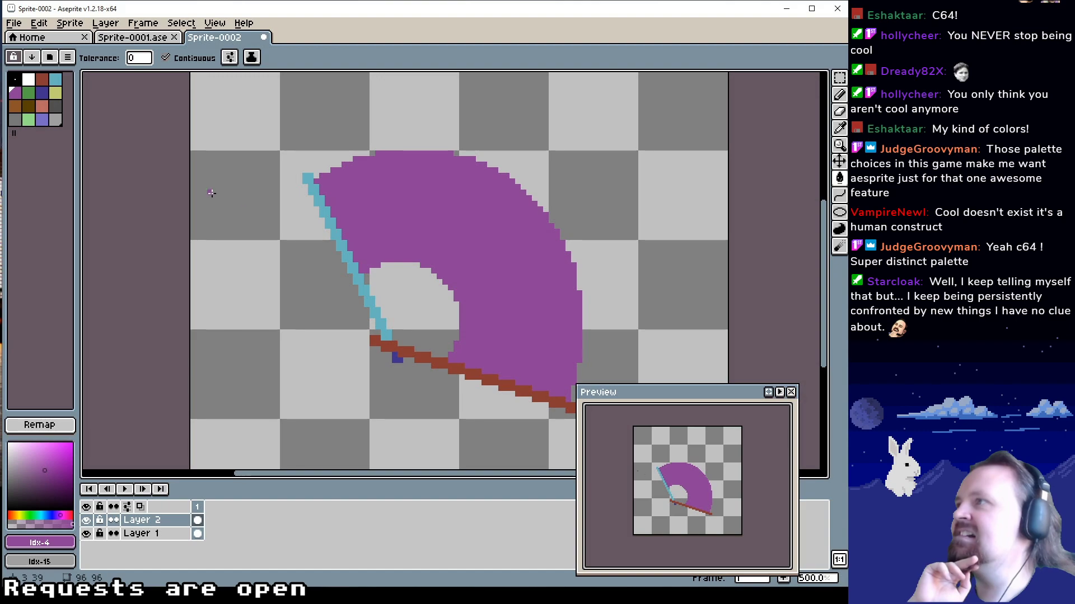
click(54, 107)
click(480, 269)
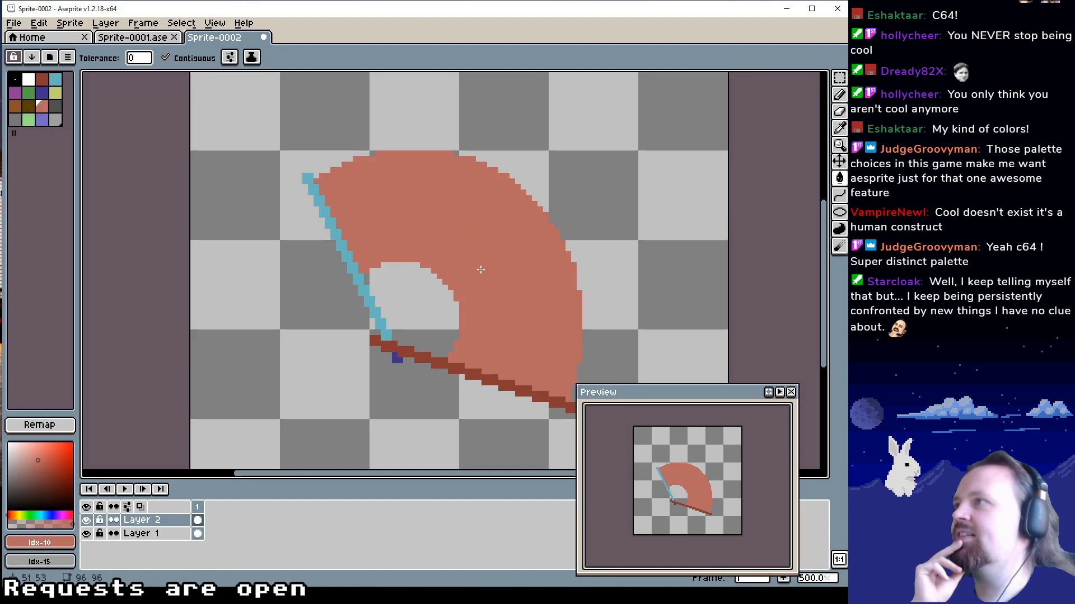
Fill the fan leaf on Layer 2 with the light grey palette colour at index 15
click(15, 106)
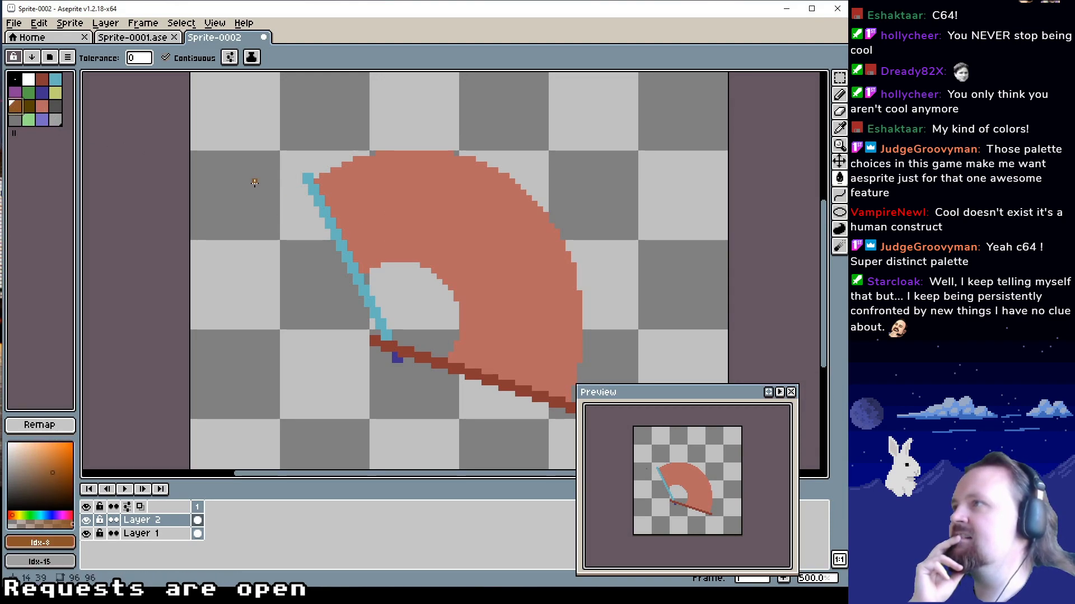
click(58, 121)
click(427, 221)
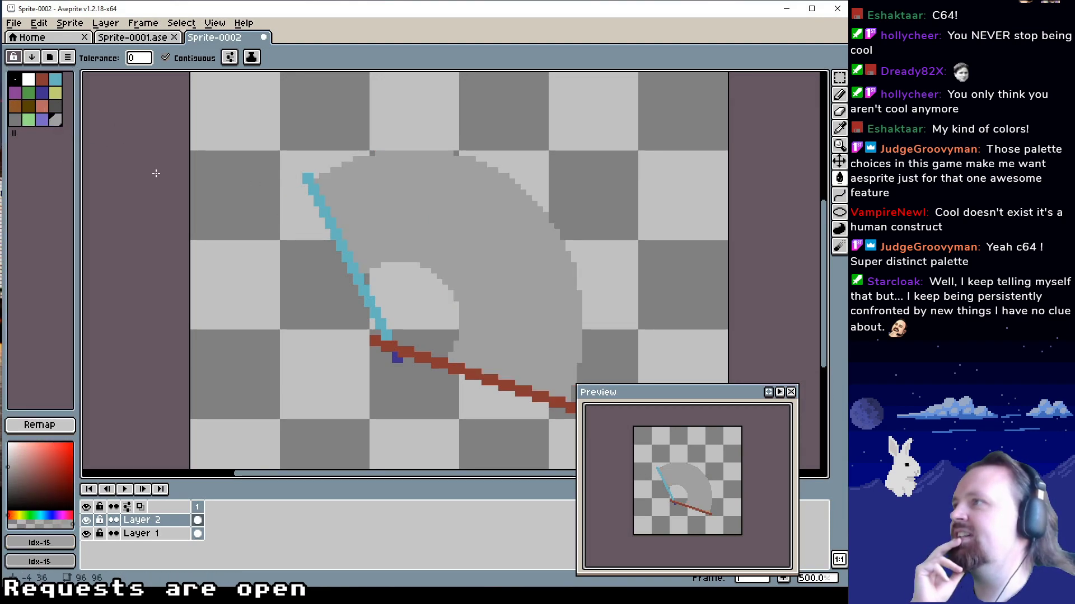
Fill the fan's blue guard stick and its tip past the pivot on Layer 1 with the brown palette colour at index 8
click(15, 106)
click(334, 226)
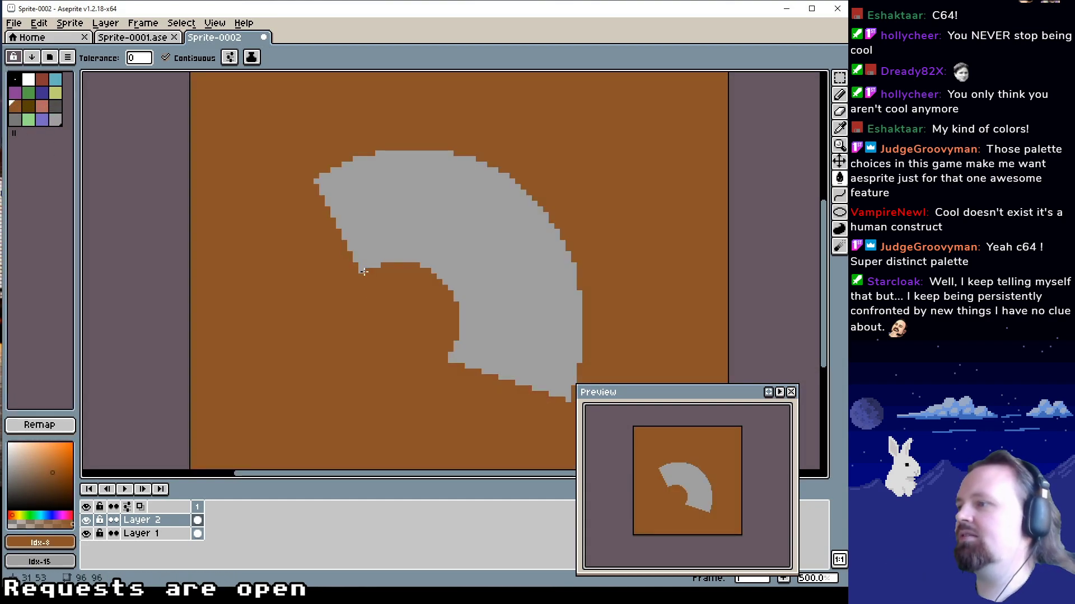
key(ctrl+z)
click(143, 535)
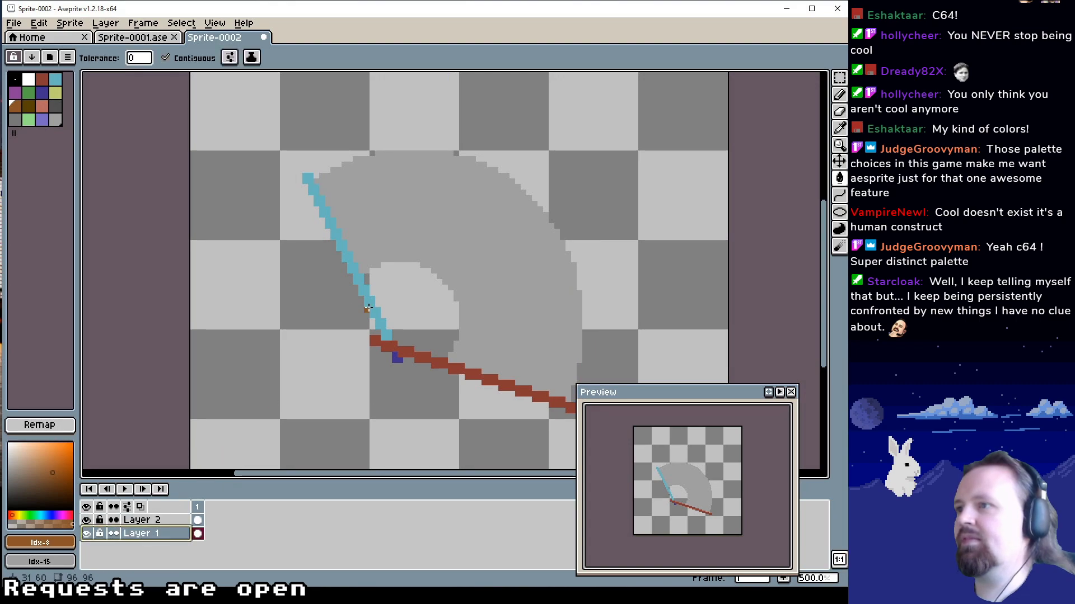
click(368, 308)
click(395, 357)
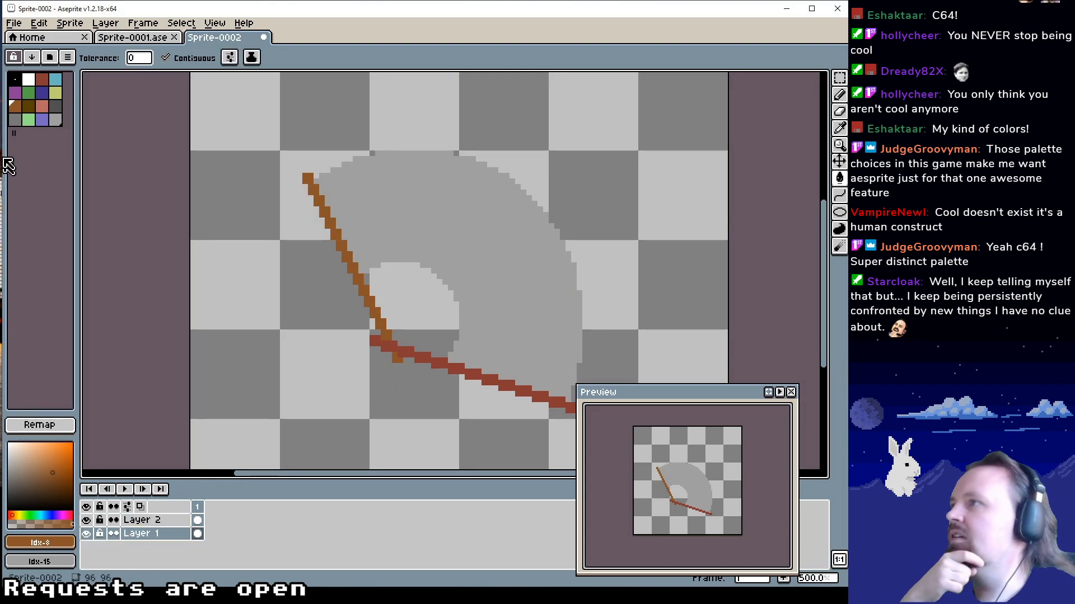
click(52, 107)
click(42, 92)
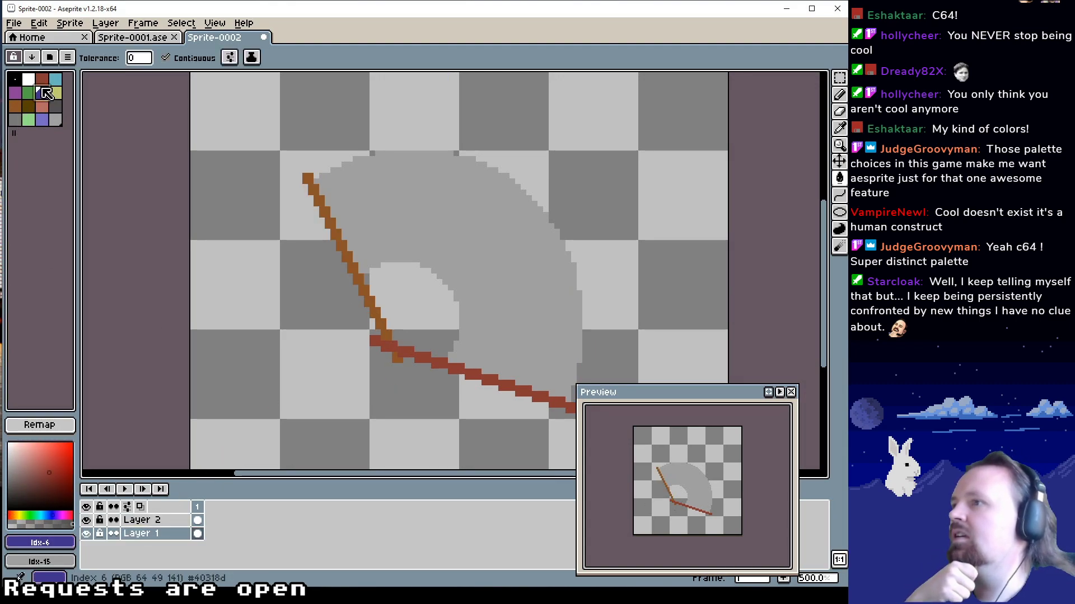
click(42, 78)
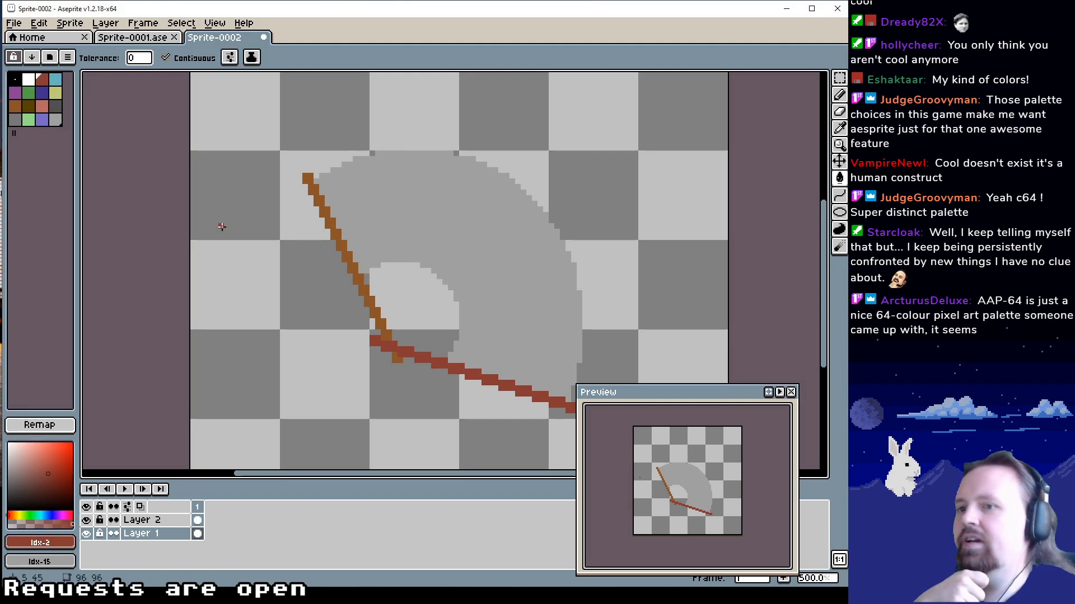
drag(361, 246, 326, 225)
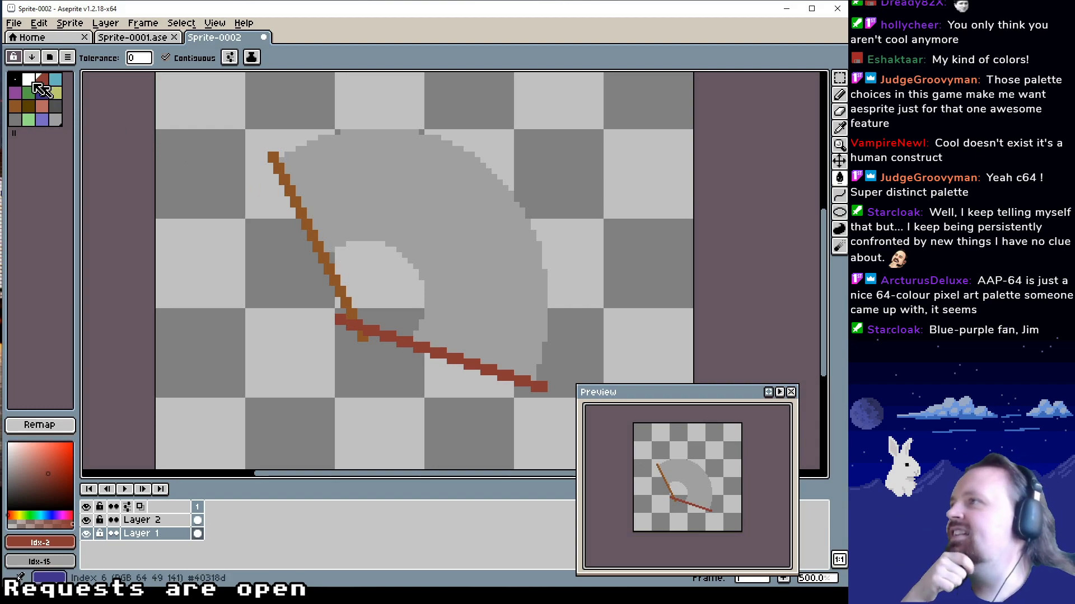
Look through the palette presets and try the VGA 13h and PICO-8 palettes on the fan
click(52, 60)
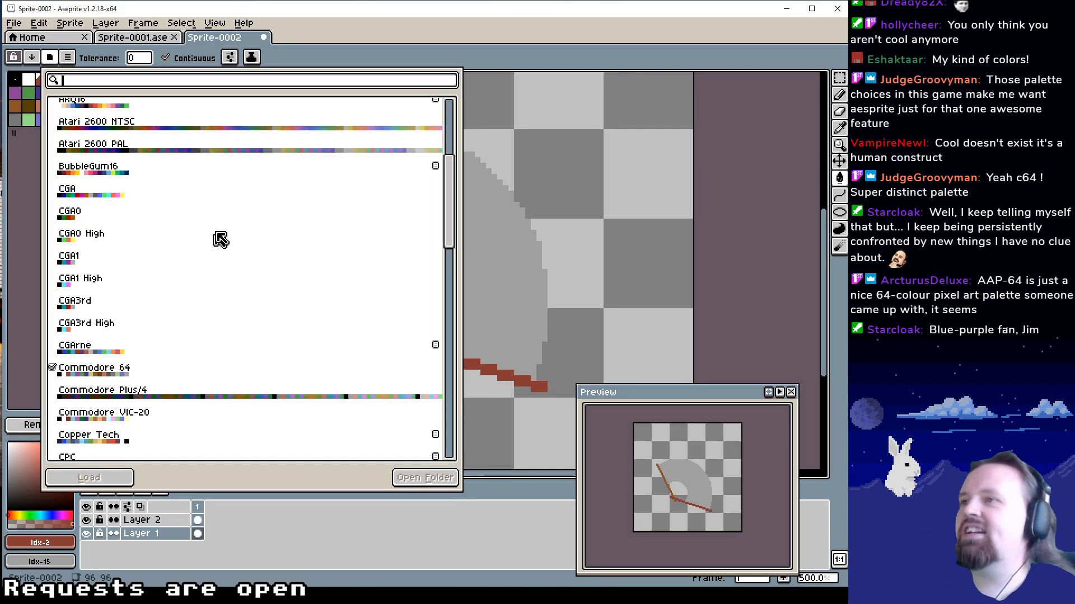
scroll(238, 287, down, 5)
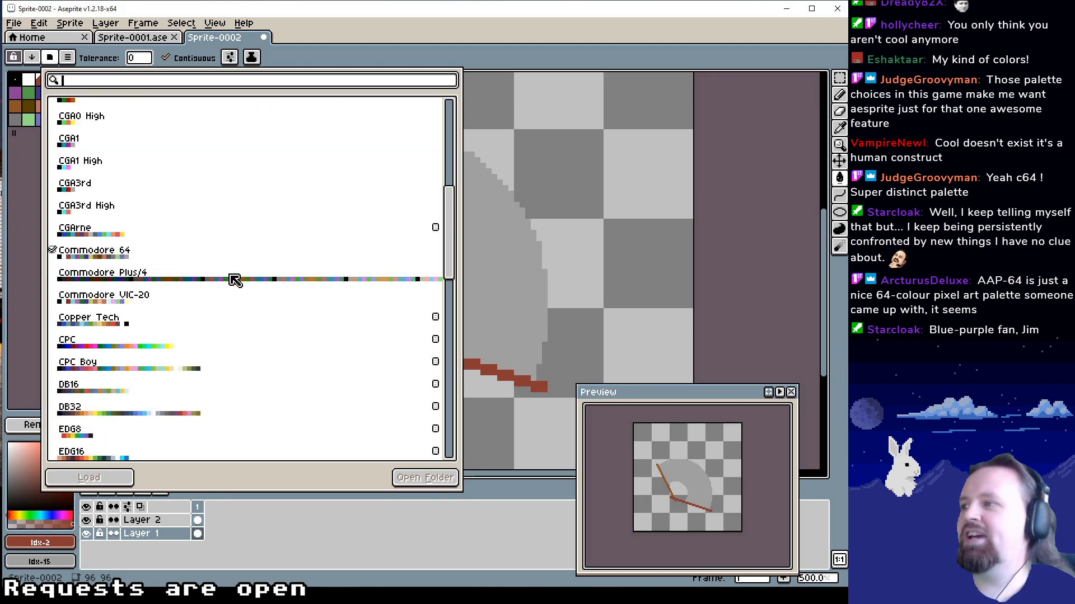
scroll(235, 281, down, 6)
scroll(134, 275, down, 20)
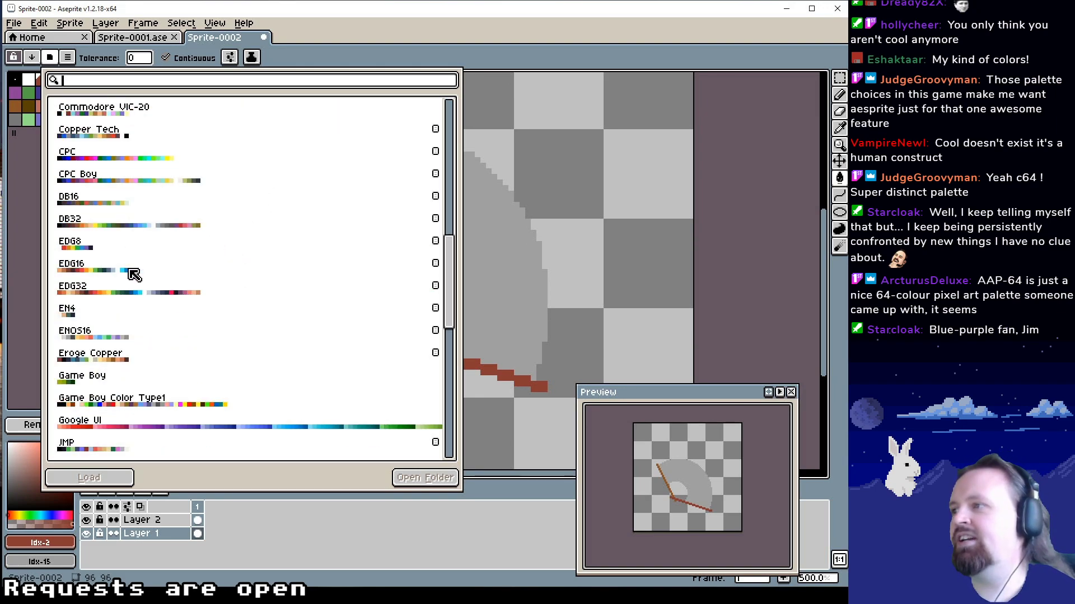
scroll(193, 344, down, 7)
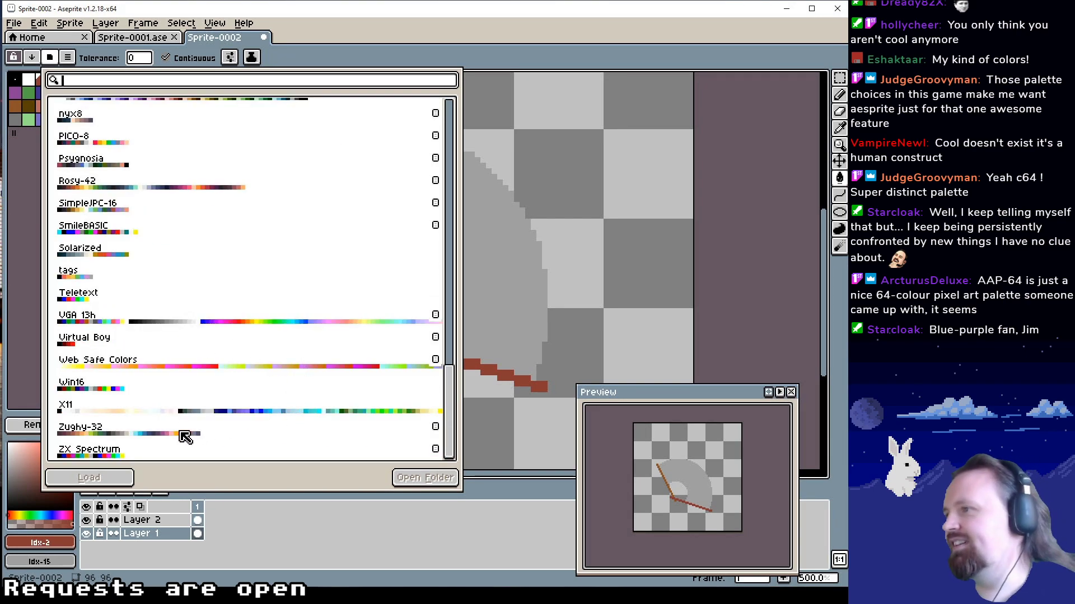
scroll(182, 436, up, 2)
click(172, 371)
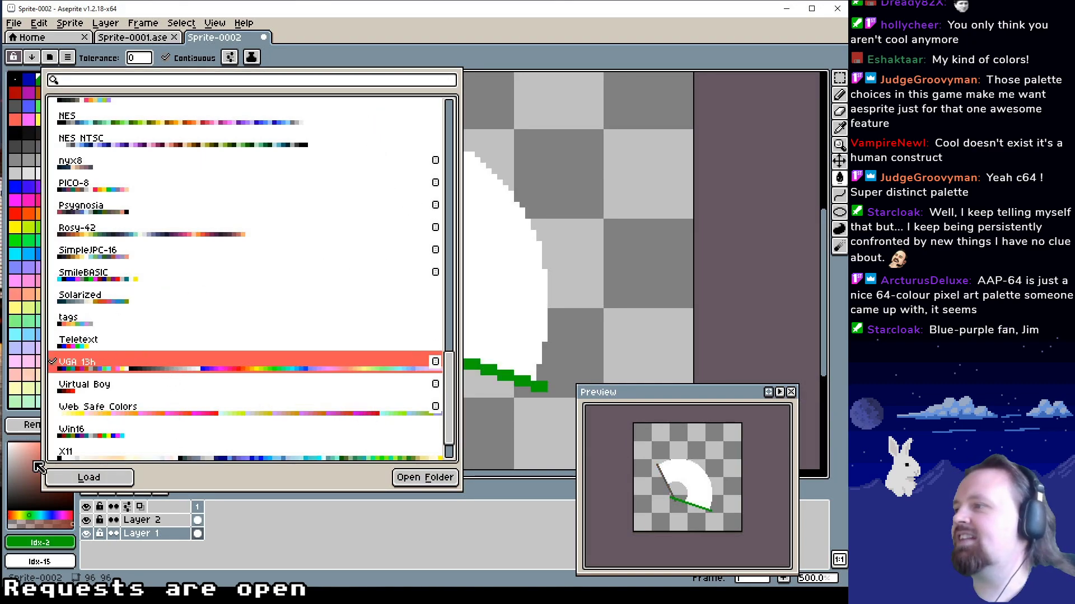
scroll(52, 268, down, 12)
scroll(54, 271, up, 12)
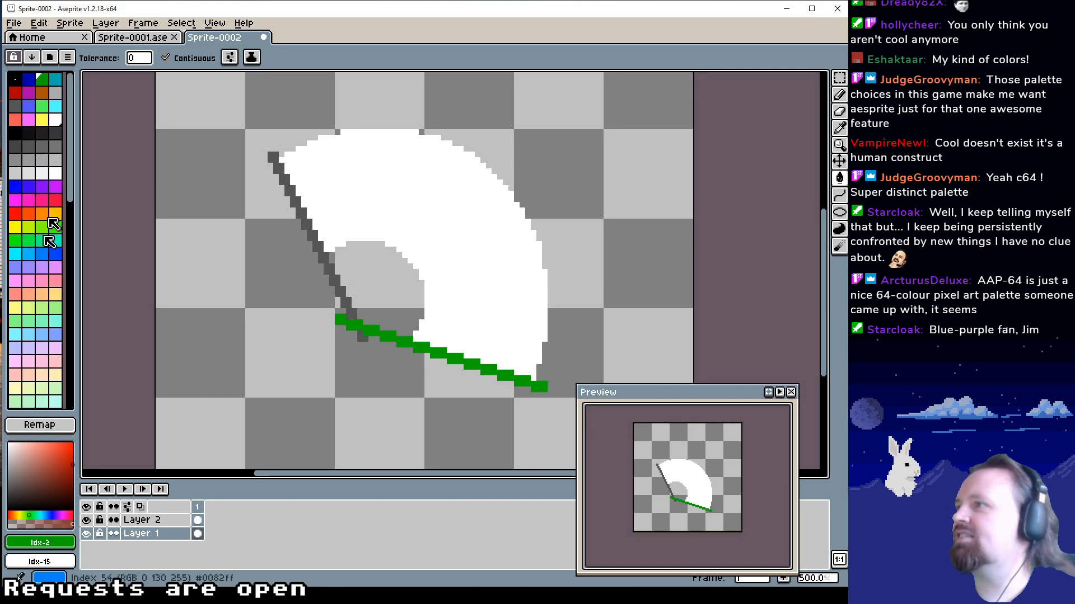
click(50, 57)
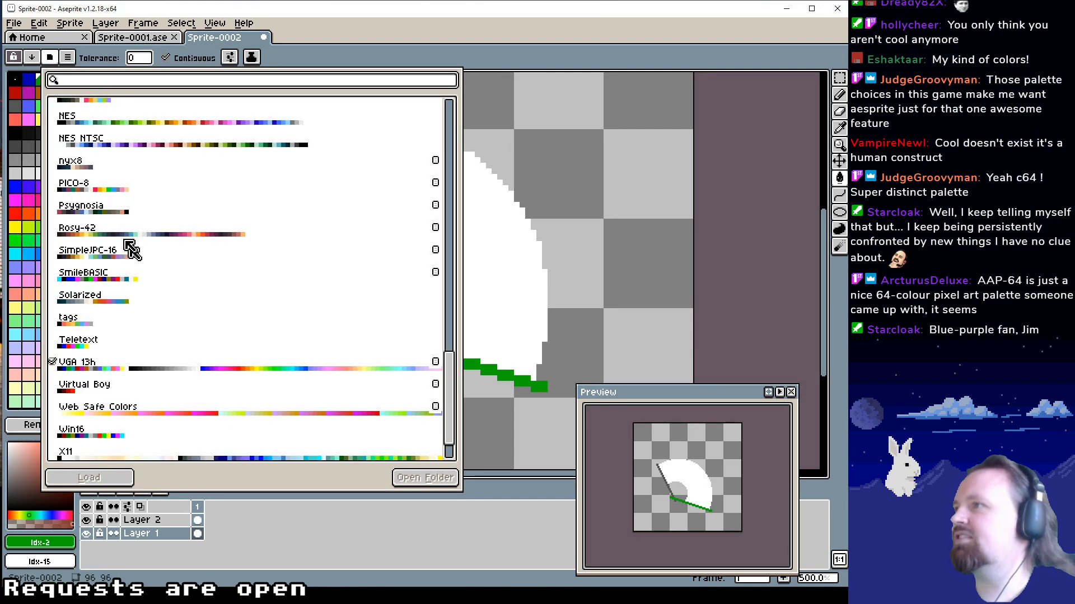
double_click(108, 185)
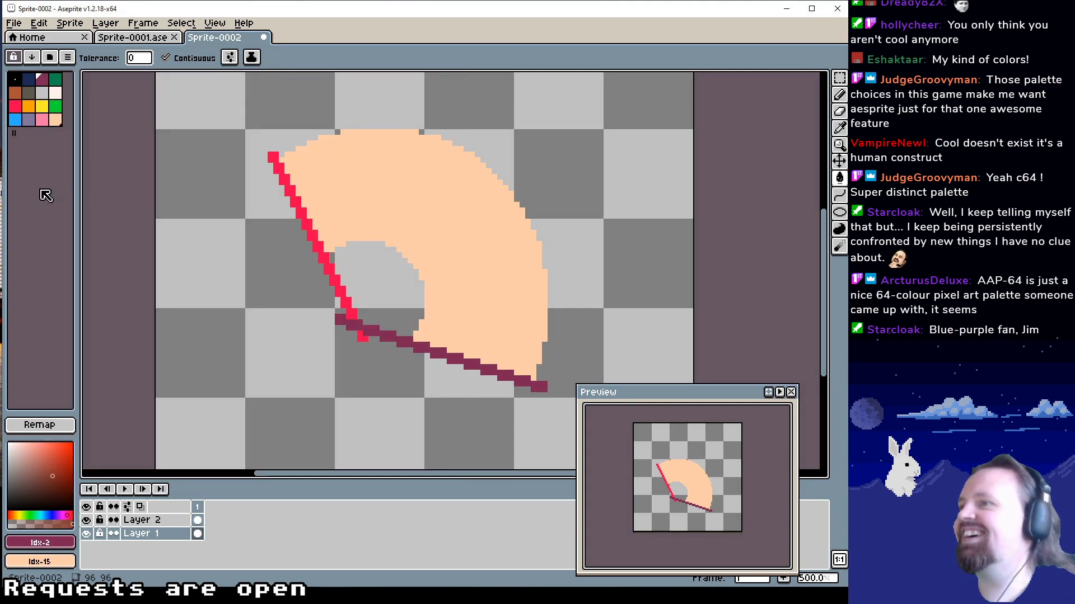
Load the NES preset palette for the fan sprite
click(52, 57)
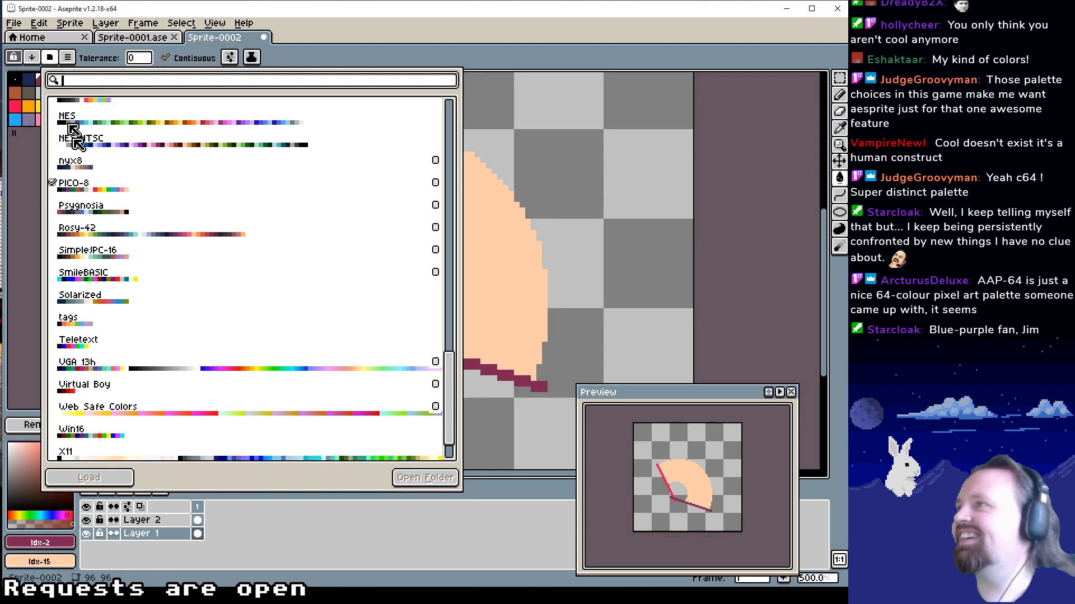
click(159, 124)
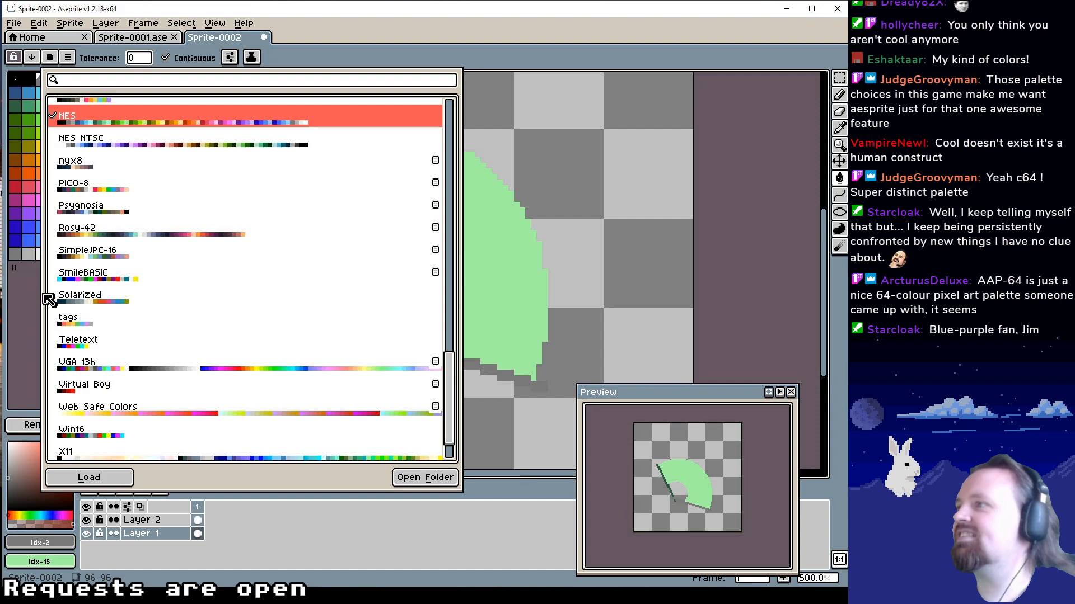
click(29, 300)
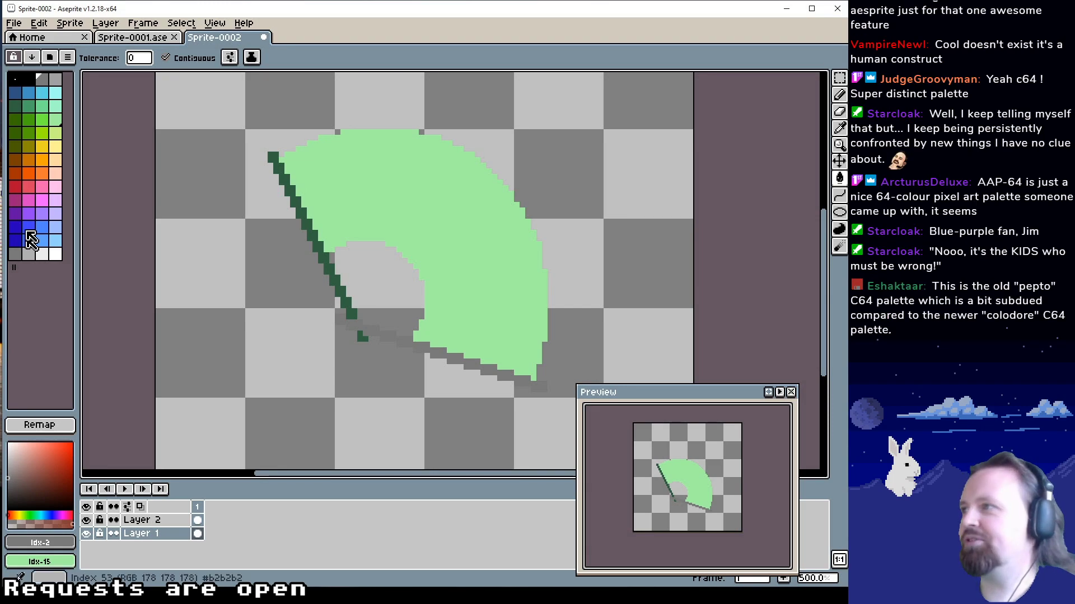
Fill the fan leaf on Layer 2 with the dark purple palette colour at index 40
click(29, 199)
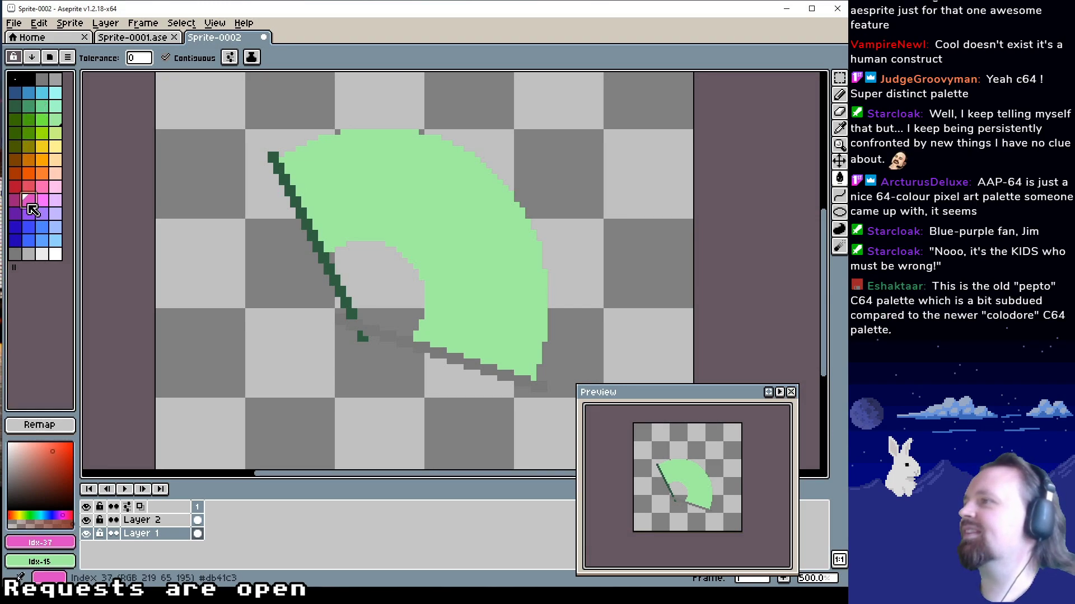
click(15, 216)
click(367, 204)
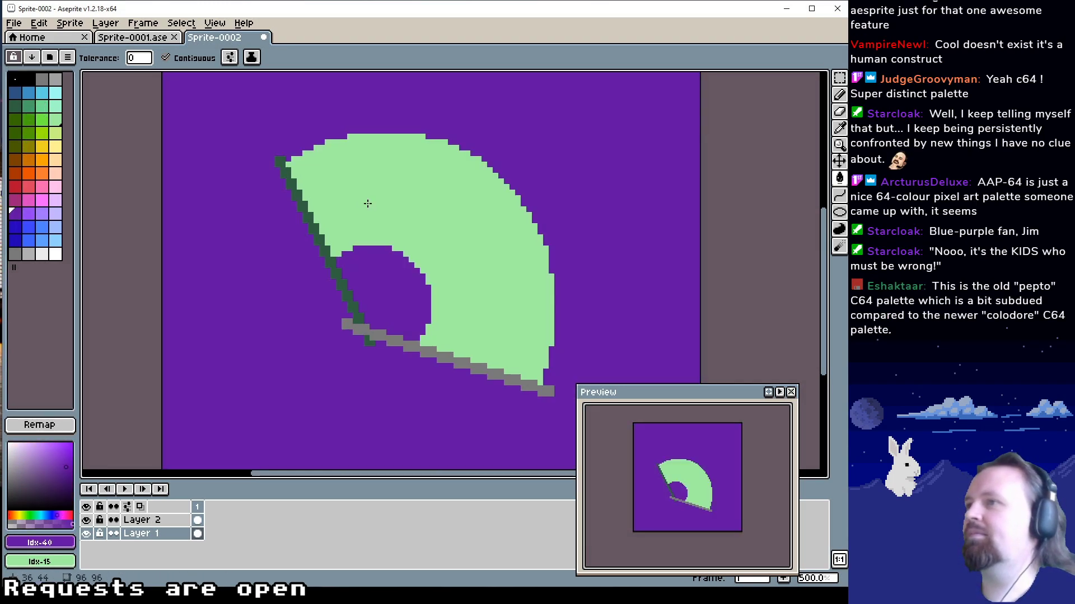
key(ctrl+z)
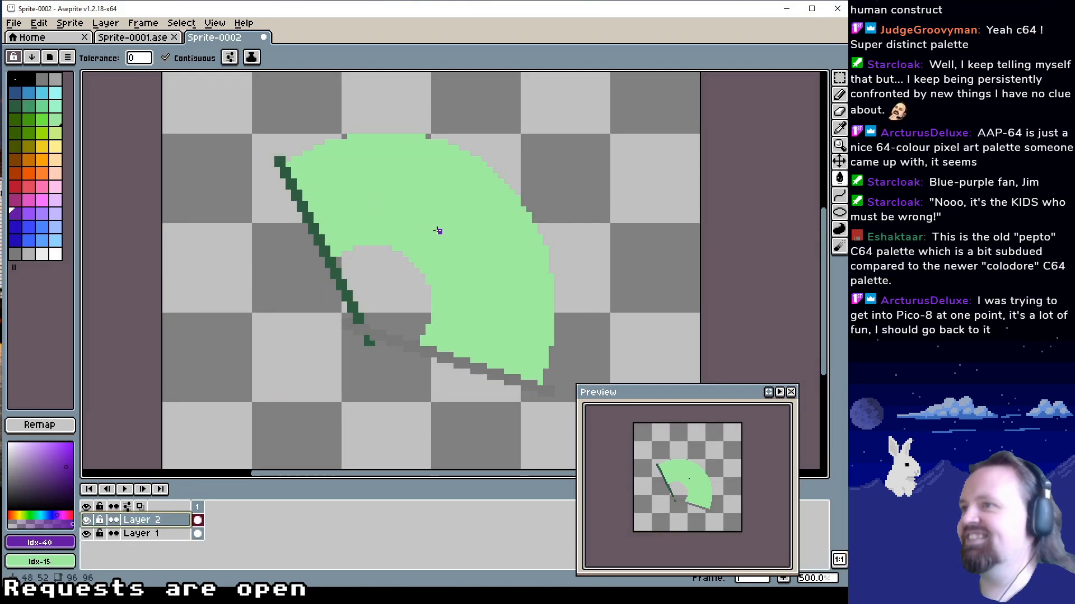
click(447, 278)
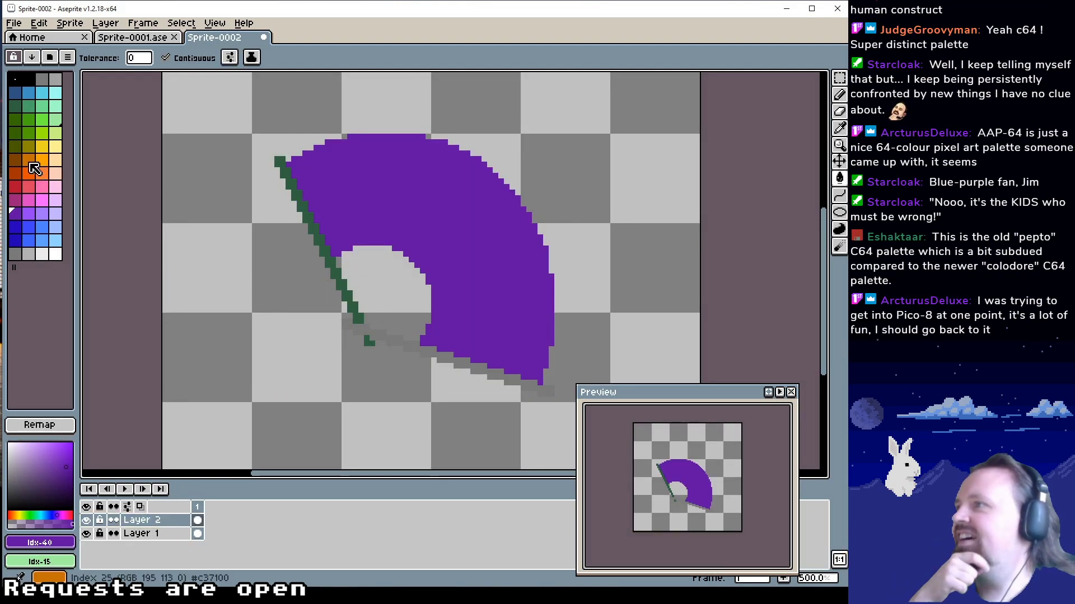
Fill the dark green guard stick on Layer 1 with the orange palette colour at index 25
click(28, 160)
click(345, 304)
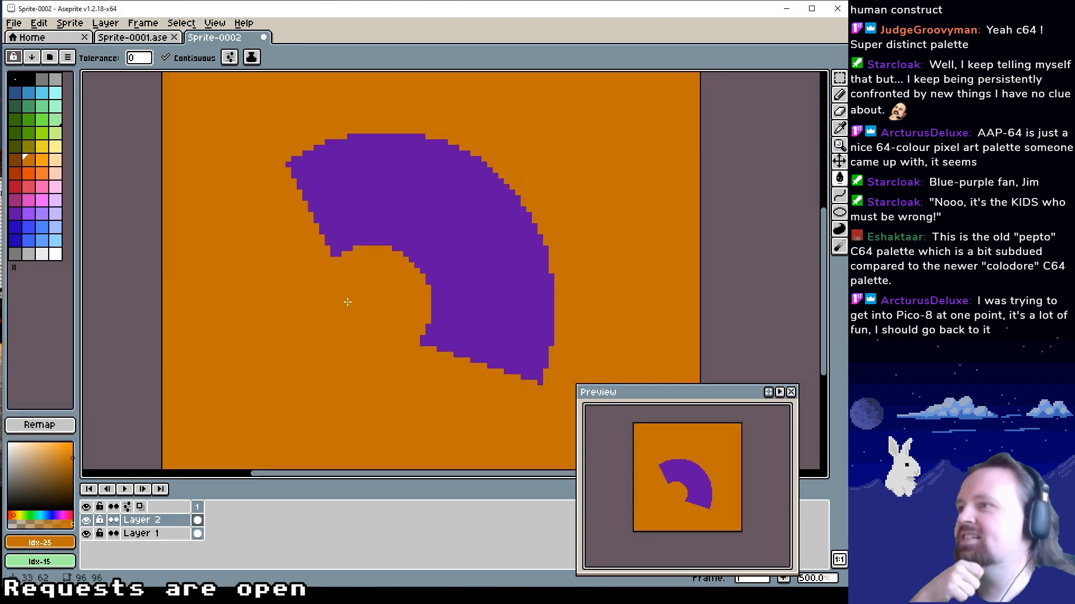
key(ctrl+z)
click(146, 520)
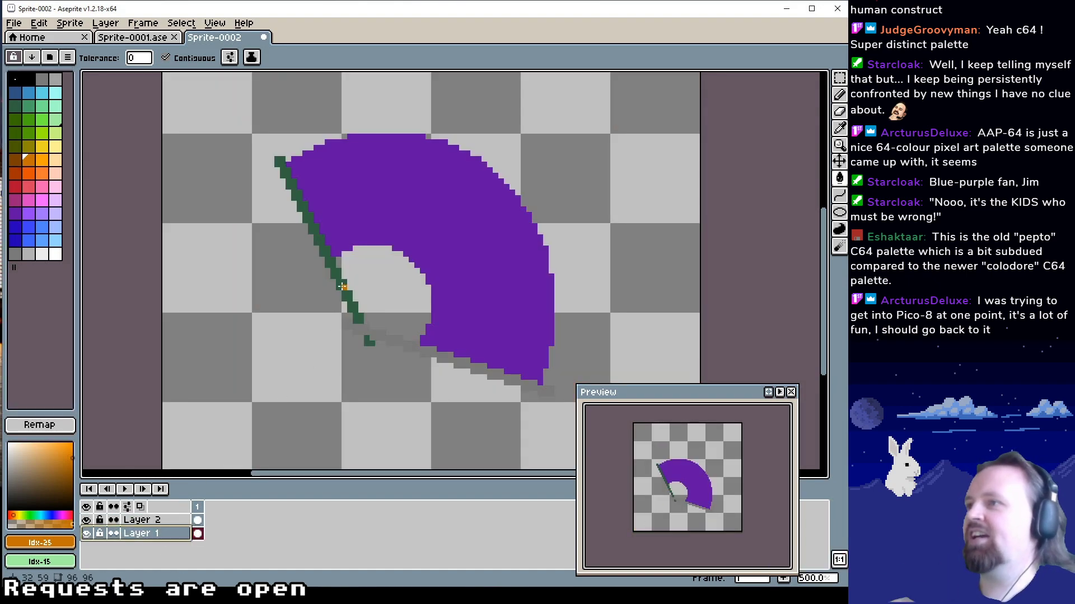
click(331, 263)
Merge Layer 2 down into Layer 1 and fill the leftover green guard tip below the pivot with the orange at index 25
right_click(156, 523)
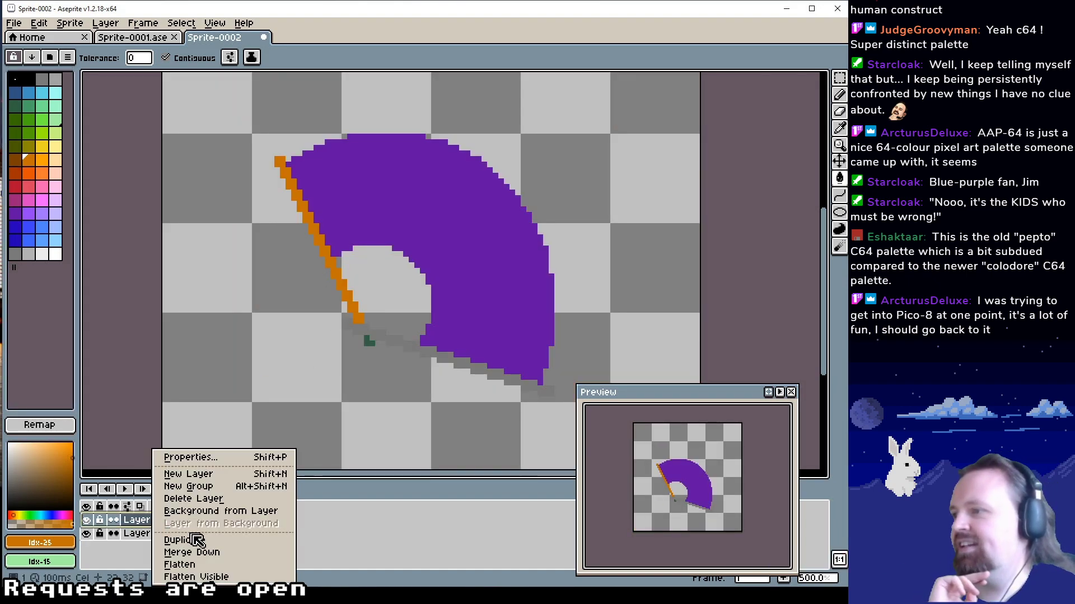
click(218, 550)
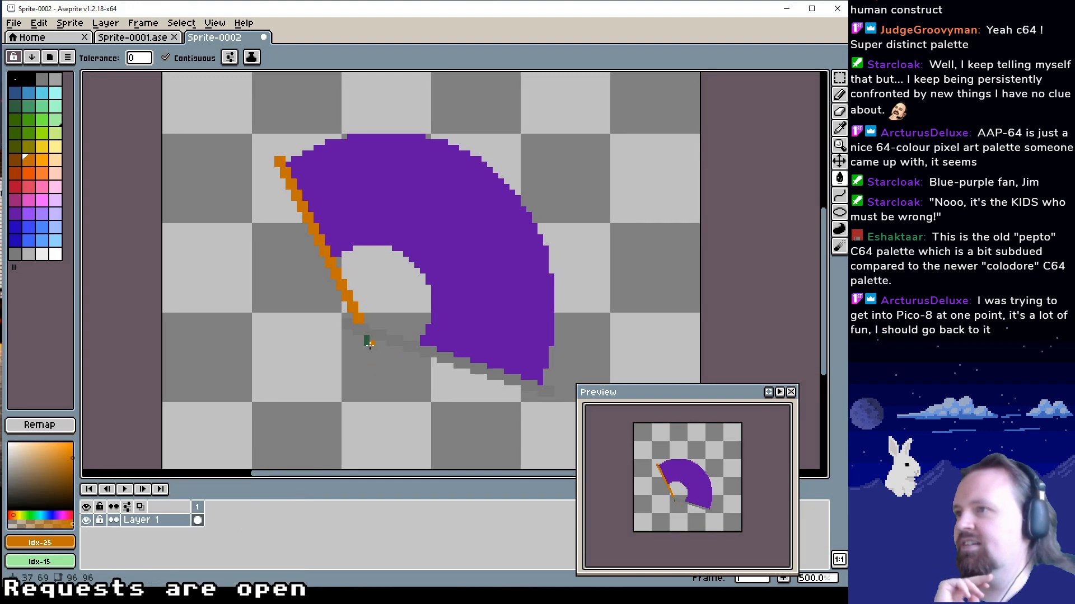
click(368, 342)
Fill the grey lower guard stick with the dark brown palette colour at index 24
click(18, 159)
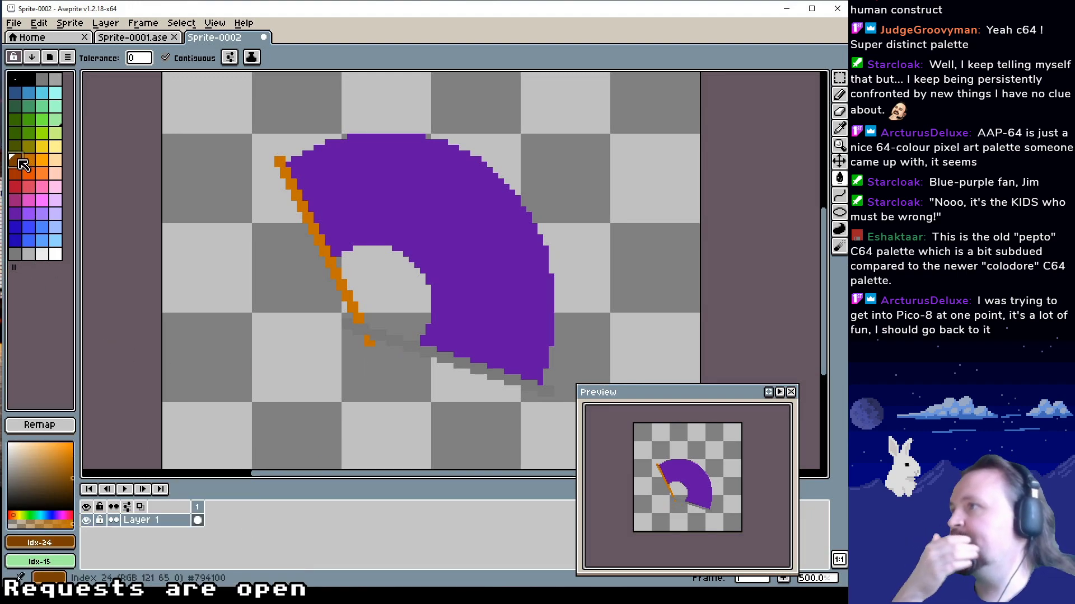
click(386, 339)
scroll(377, 408, right, 2)
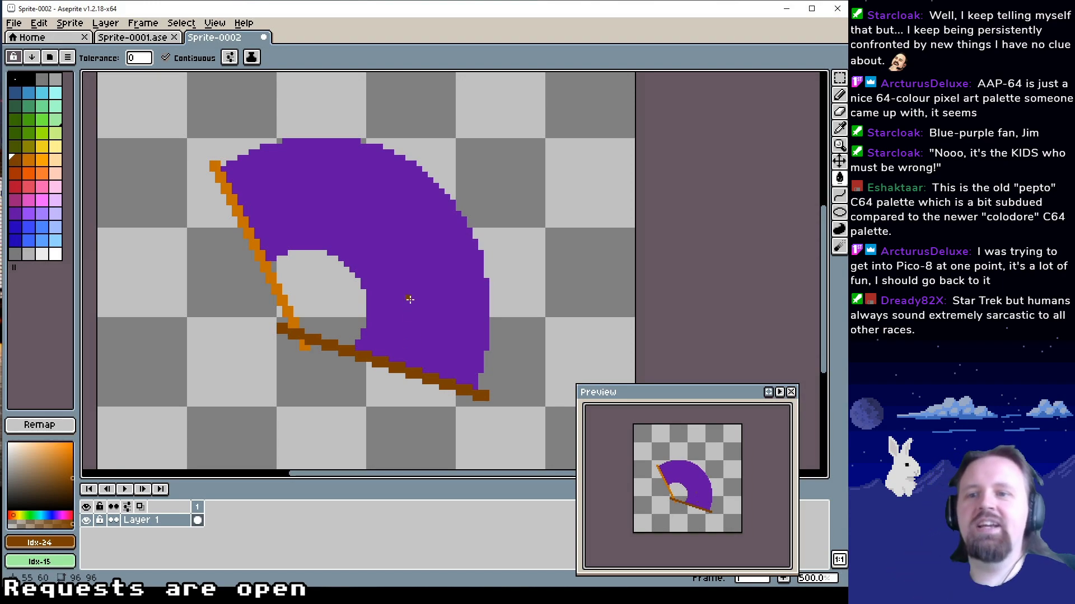
Refill the fan leaf with the brighter purple palette colour at index 41
drag(385, 274, 407, 280)
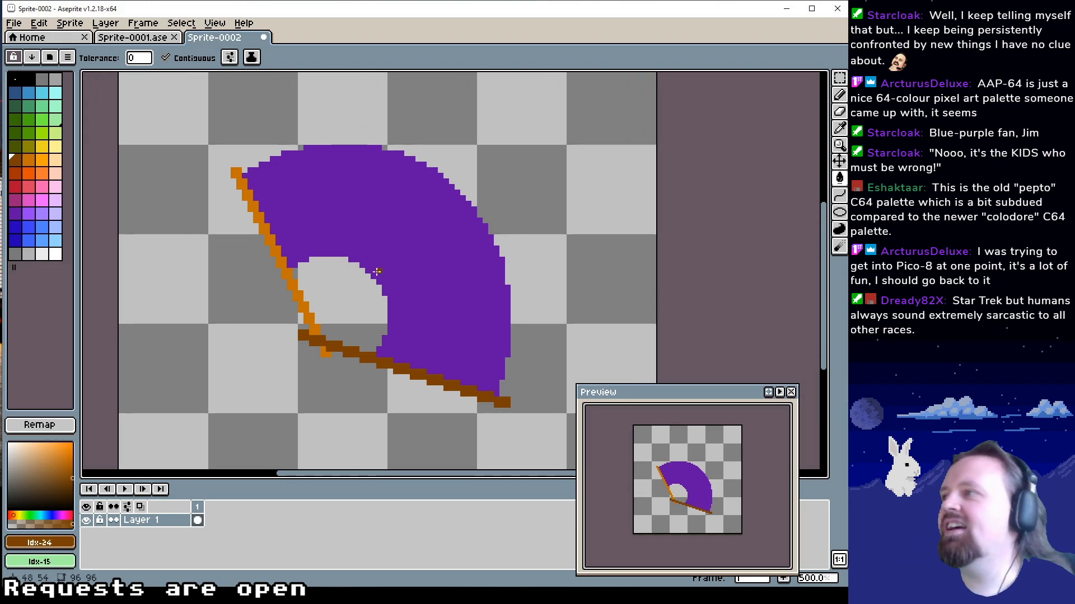
click(16, 214)
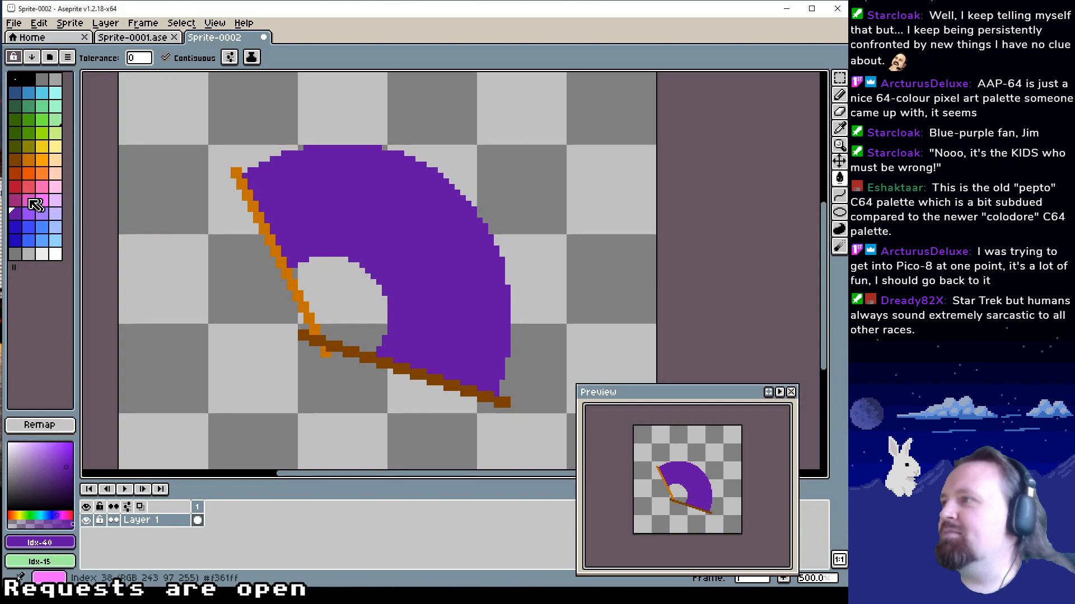
click(34, 213)
click(396, 250)
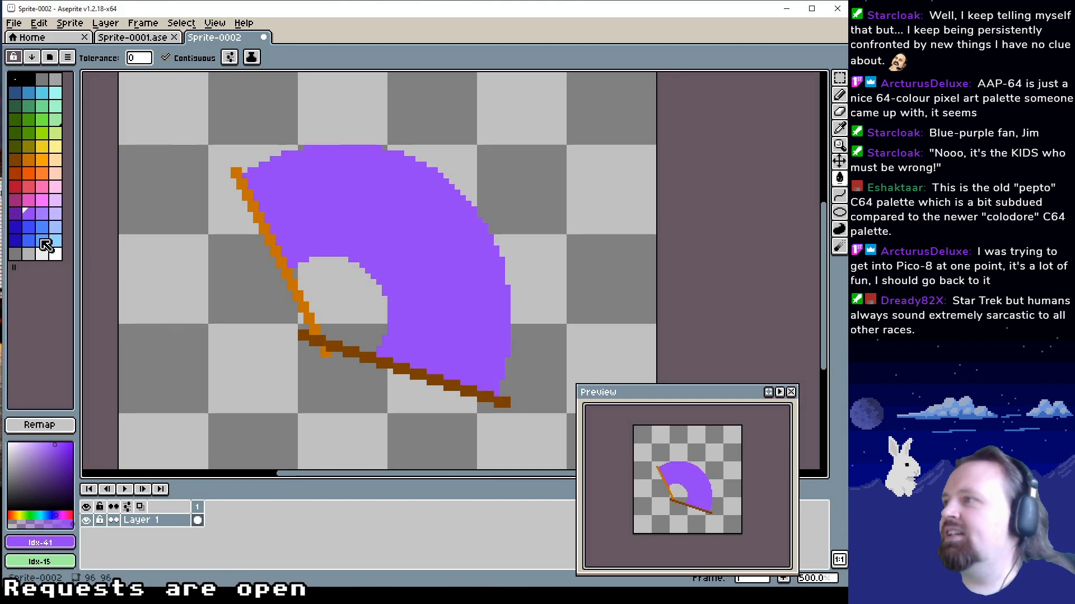
Try refilling the fan leaf with the lighter purple palette colour at index 42, and undo the fill
click(40, 217)
drag(308, 234, 322, 251)
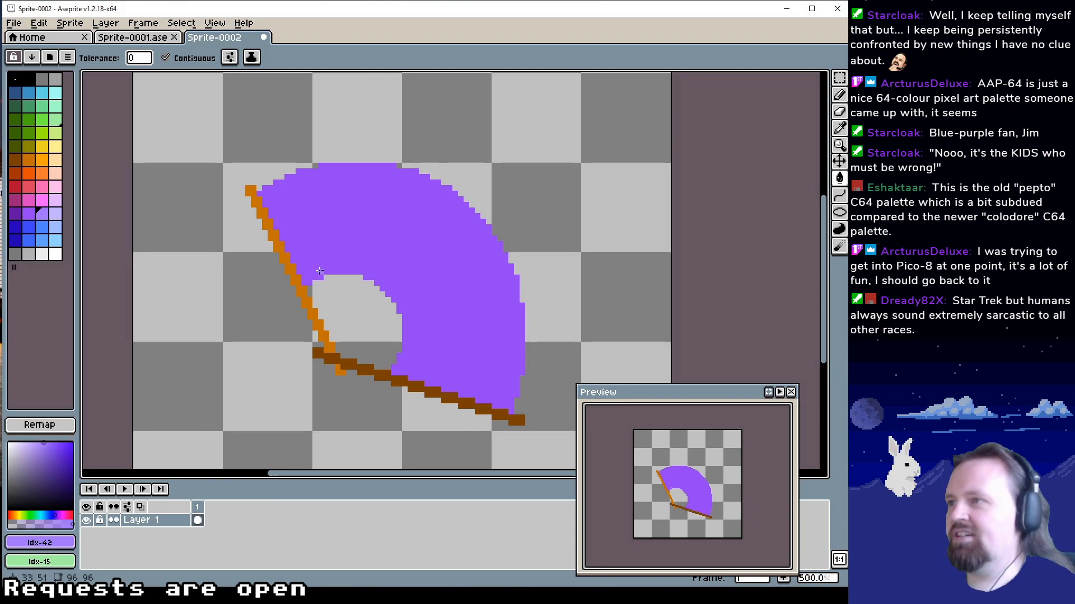
click(317, 278)
key(ctrl+z)
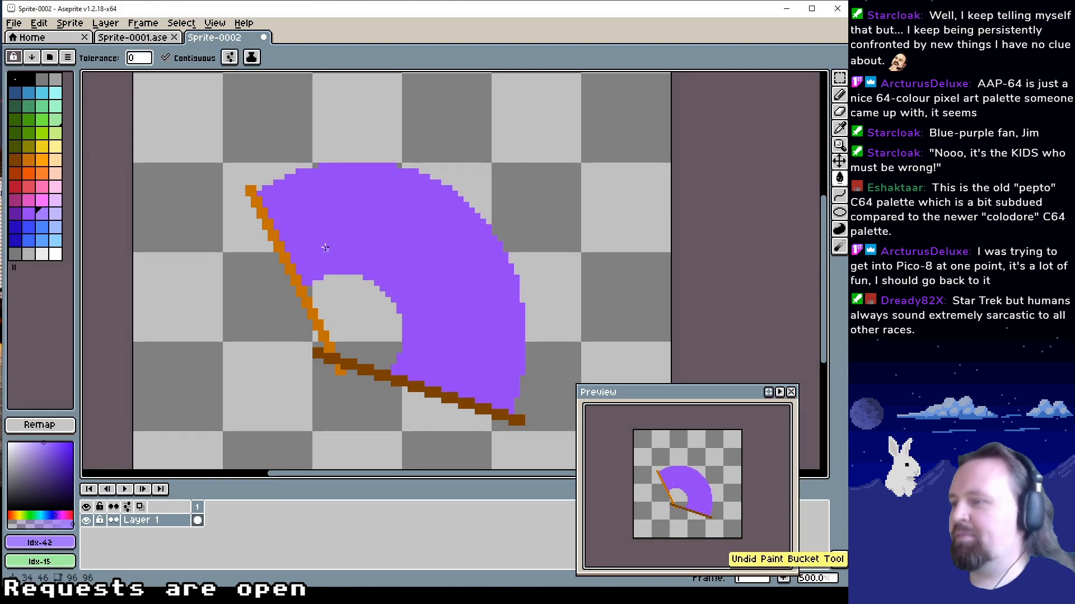
Switch to the browser's pink folding fan photo, place it in a narrow window beside the canvas, and select the pale purple at index 43
key(l)
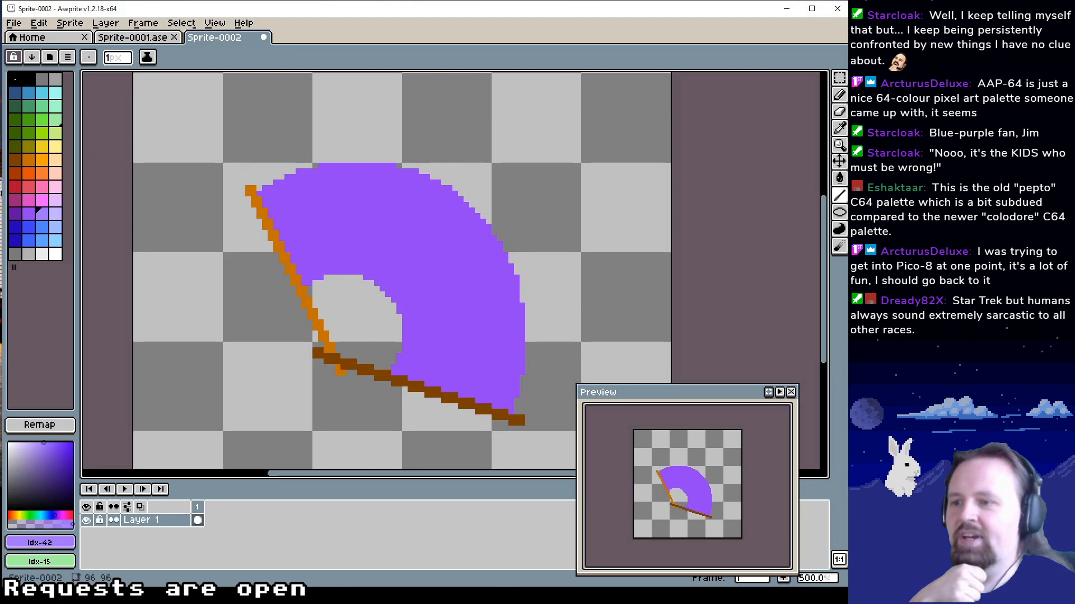
key(alt+Tab)
click(459, 102)
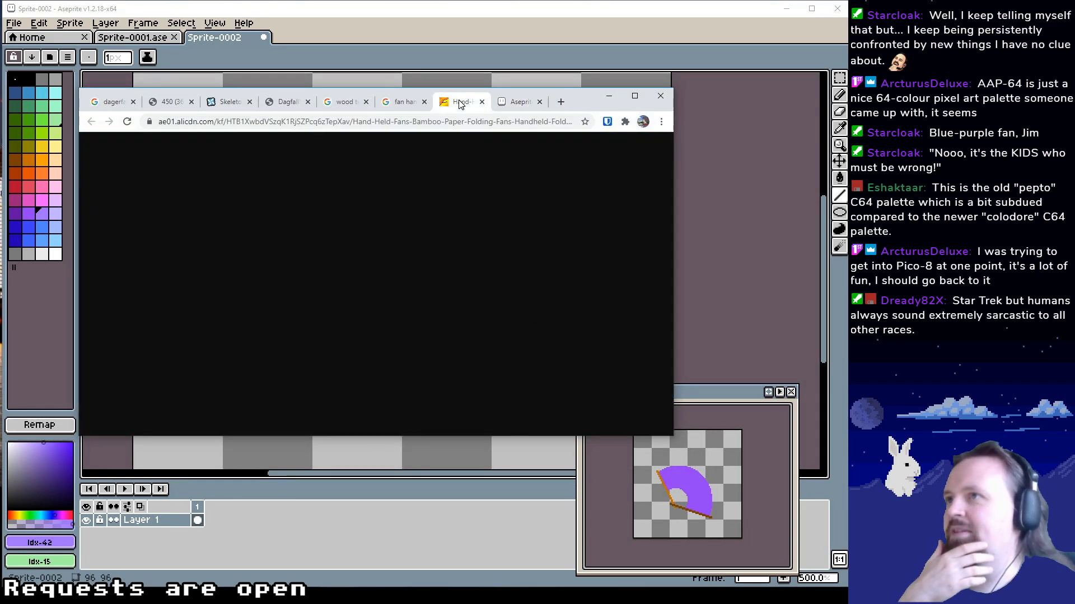
click(401, 103)
click(462, 104)
drag(673, 272, 384, 272)
drag(300, 102, 254, 148)
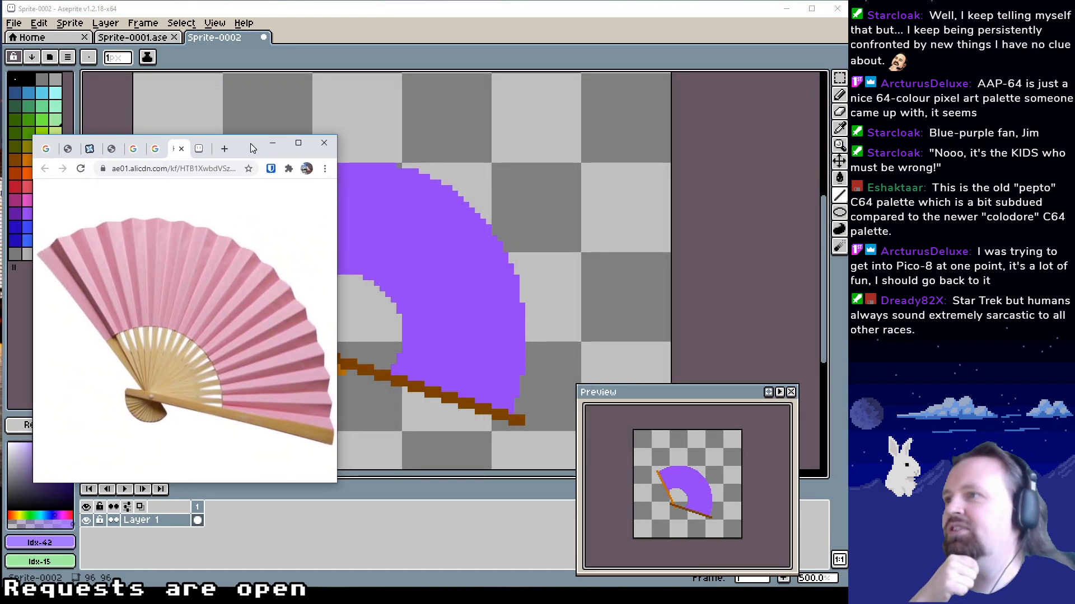
drag(465, 225, 576, 223)
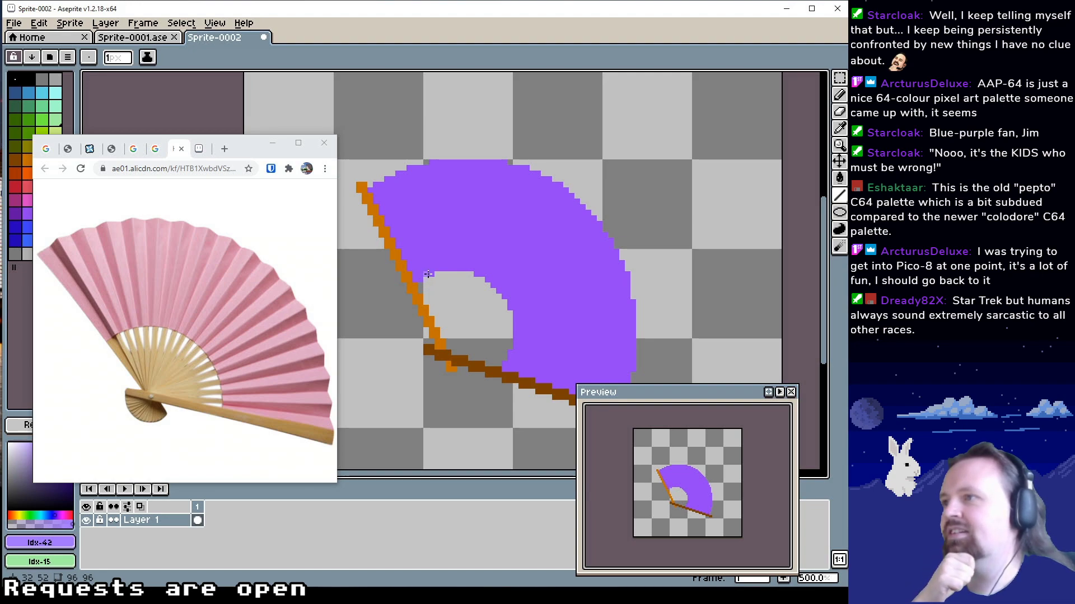
drag(433, 239, 419, 207)
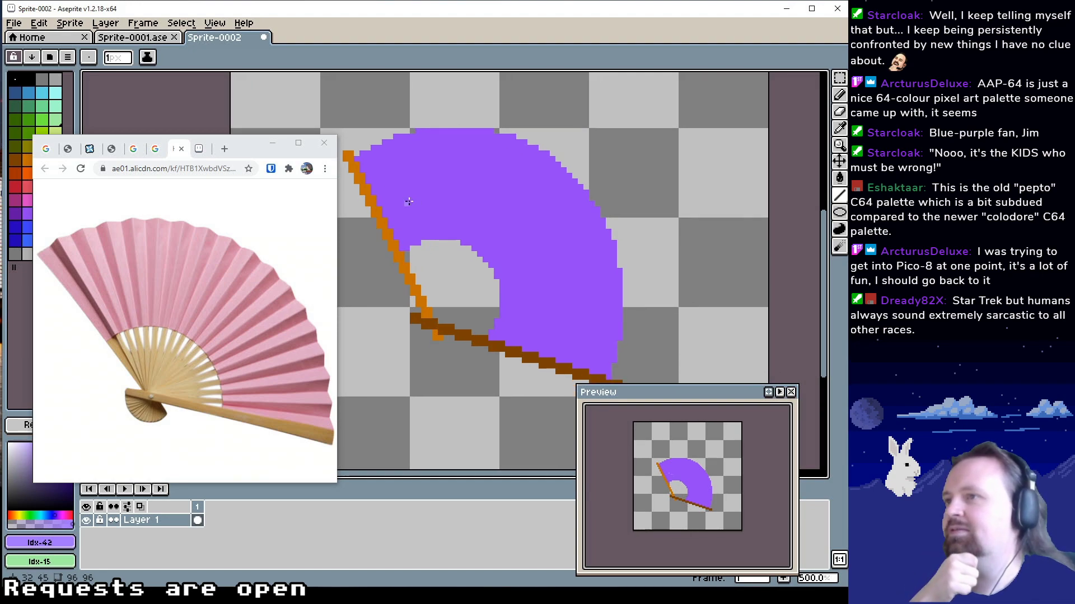
drag(235, 147, 281, 171)
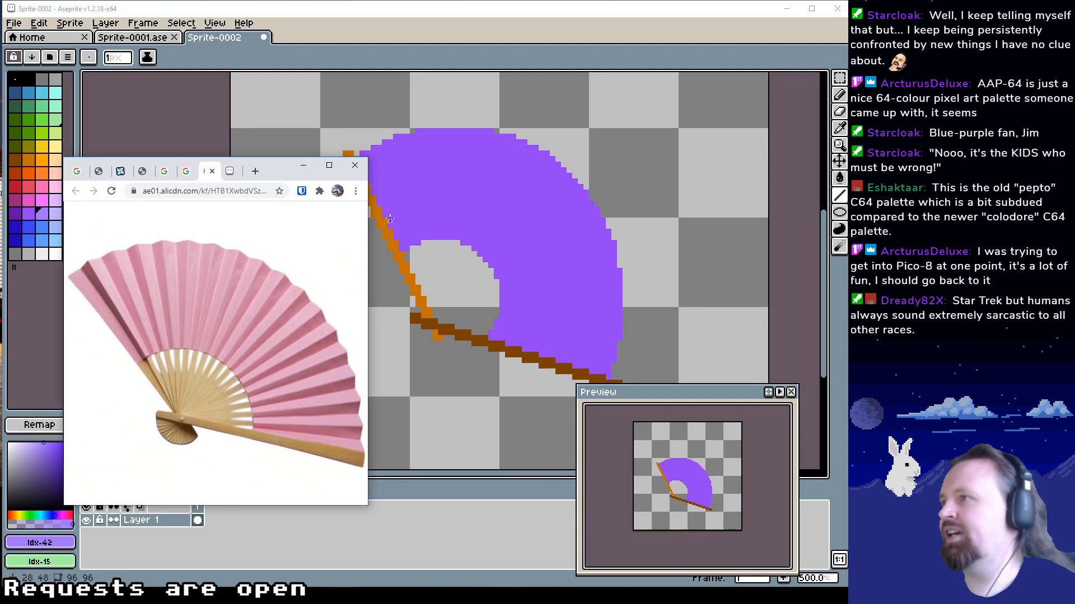
click(56, 214)
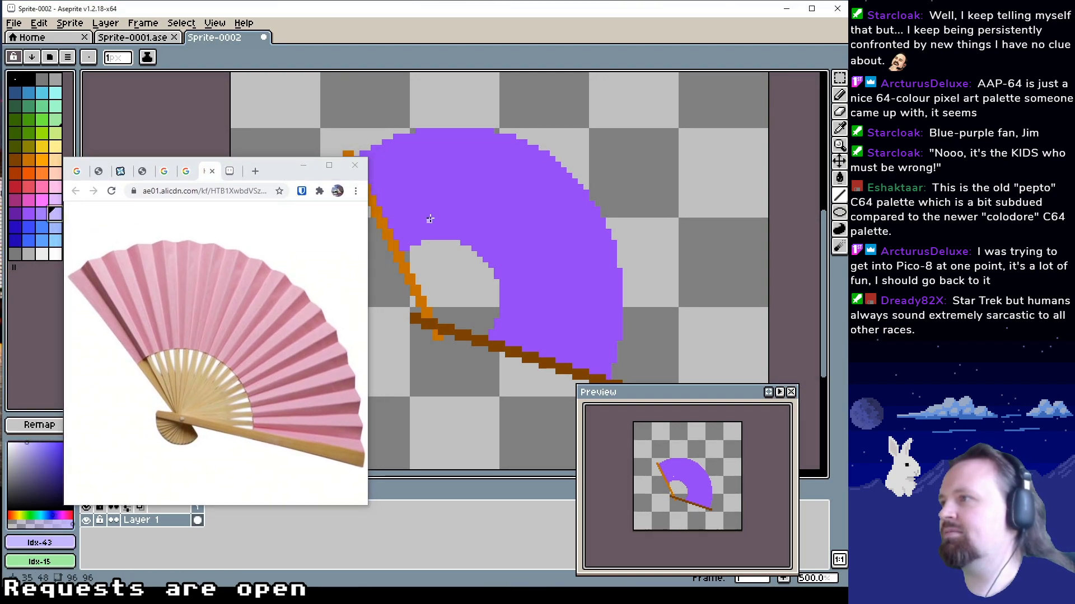
Try a pale purple fold line across the leaf on Layer 1, and undo it
mouse_move(428, 215)
mouse_down()
mouse_move(455, 233)
mouse_move(398, 179)
mouse_move(406, 166)
mouse_up()
drag(479, 269, 493, 270)
key(ctrl+z)
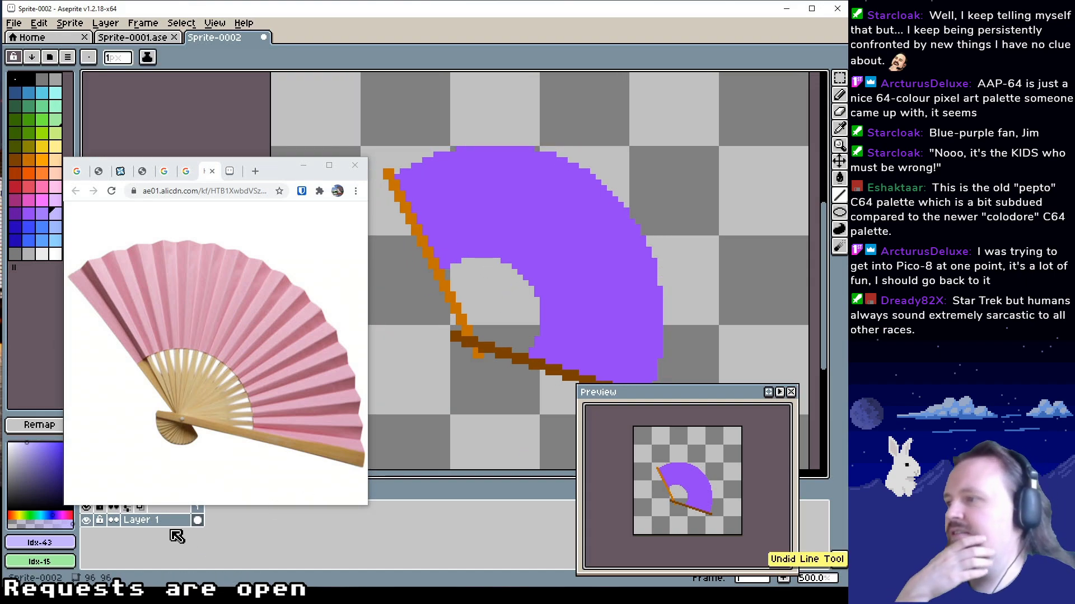
Add a new layer above Layer 1, keeping the reference photo clear of the layer list
right_click(171, 520)
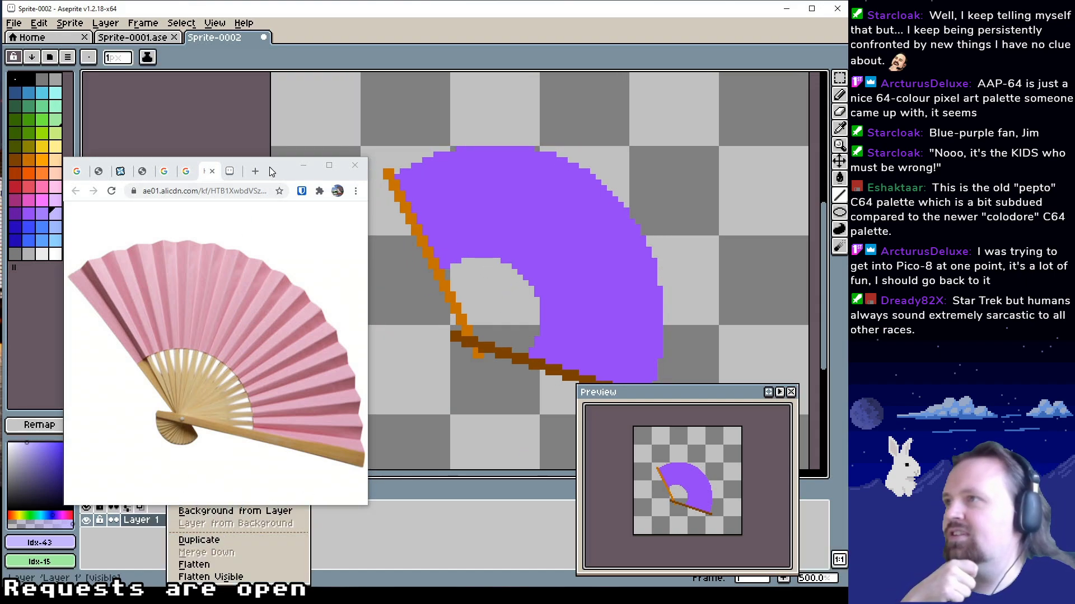
drag(270, 171, 256, 85)
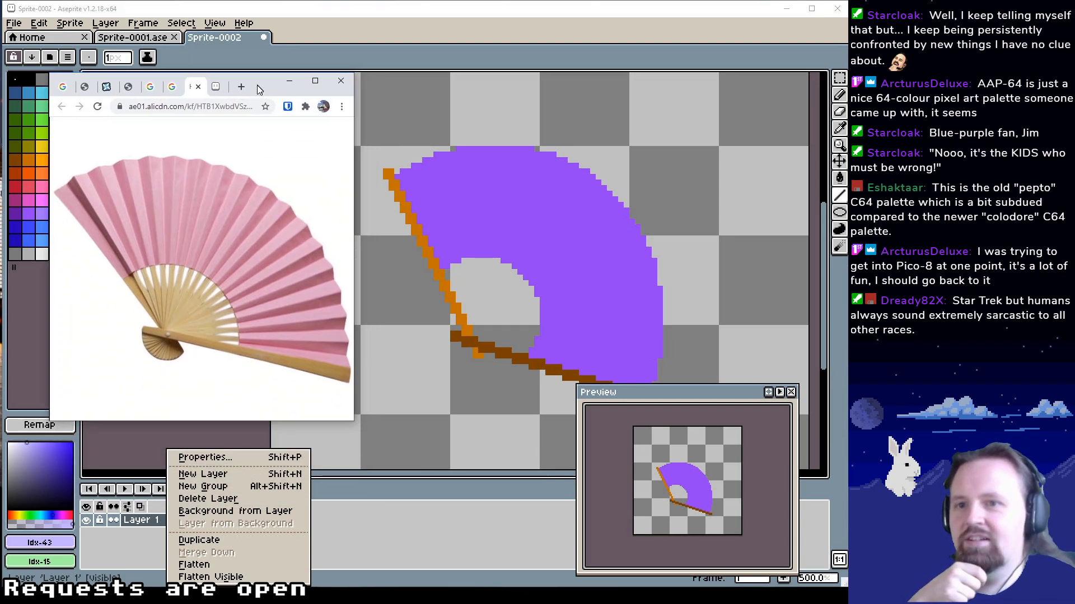
click(221, 477)
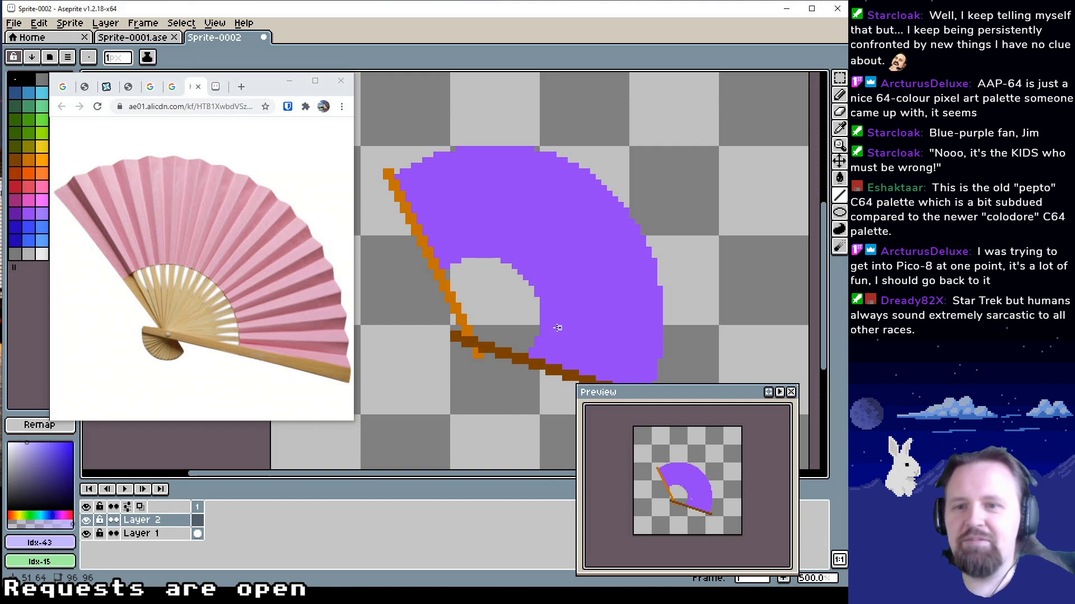
Draw thirteen 1 px pale purple fold lines on Layer 2, radiating from the pivot to the leaf's outer edge between the two guard sticks
scroll(559, 336, up, 1)
scroll(528, 366, right, 1)
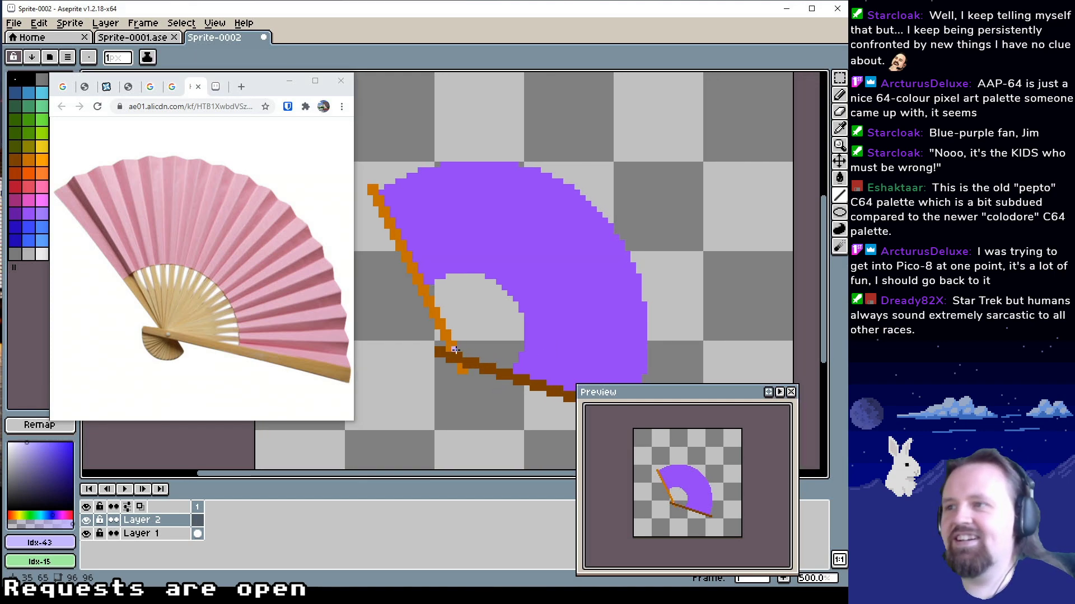
drag(455, 350, 409, 183)
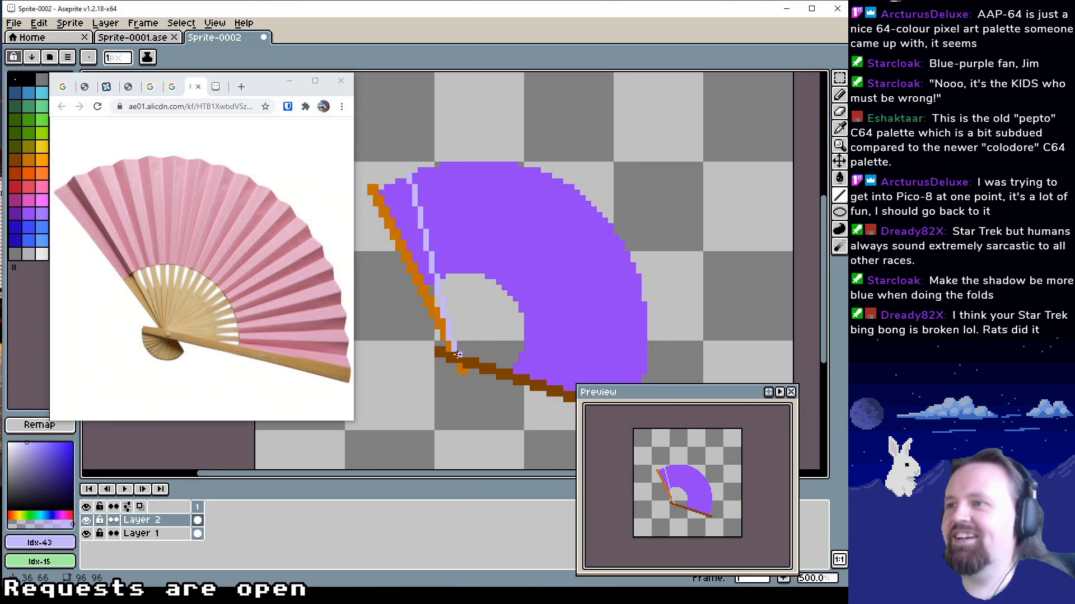
drag(489, 349, 497, 329)
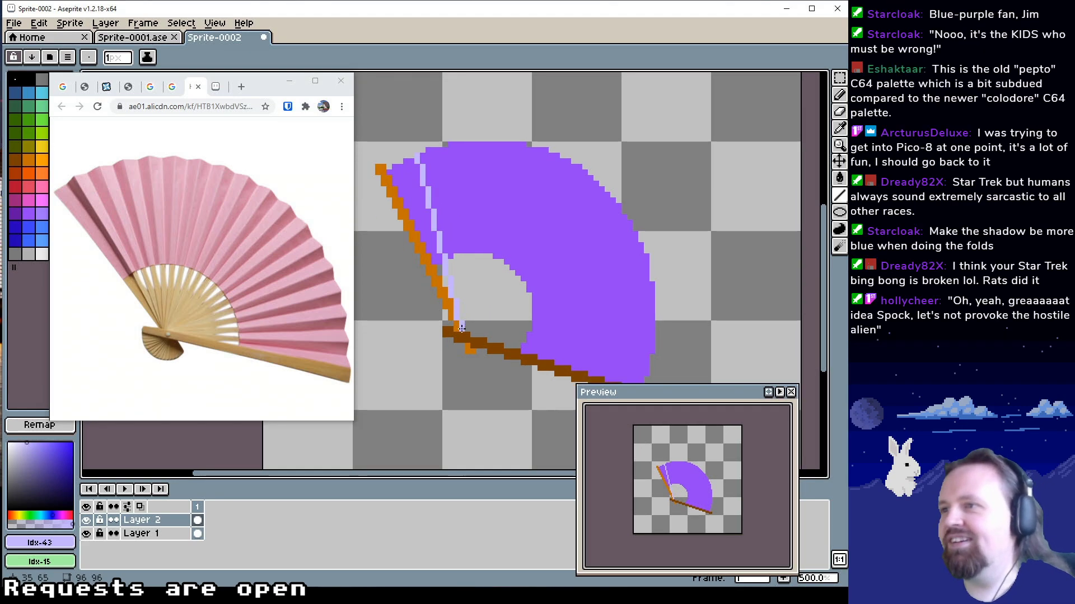
drag(461, 325, 452, 146)
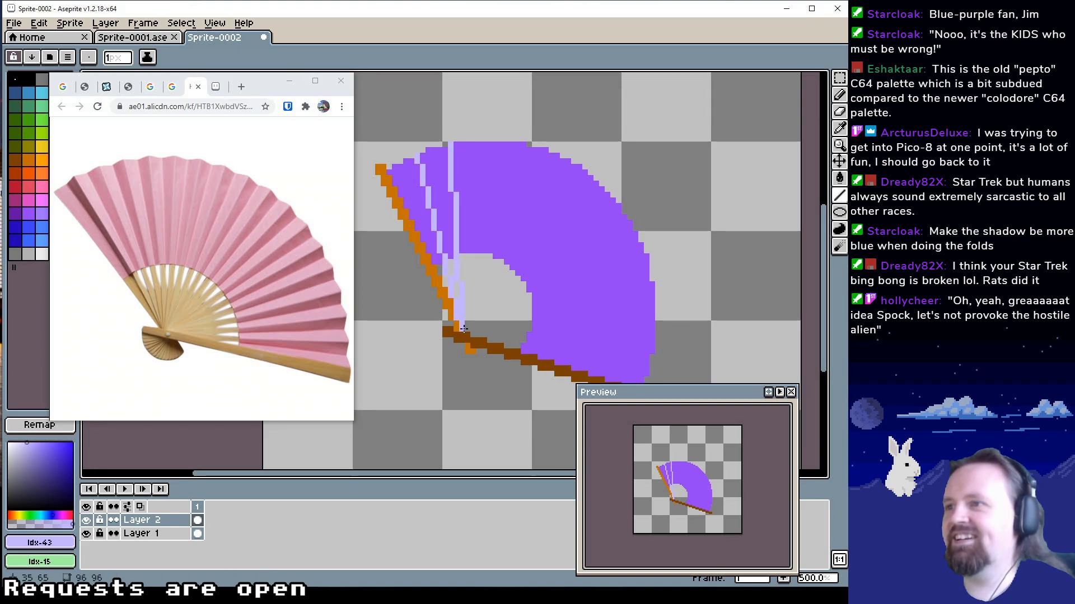
drag(463, 329, 484, 146)
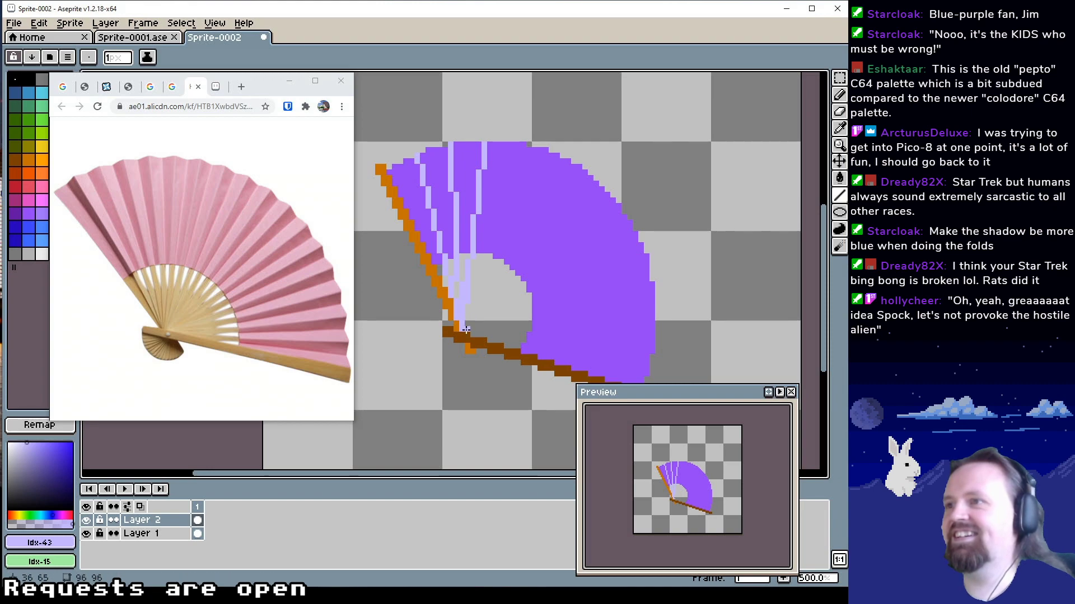
drag(460, 336, 518, 151)
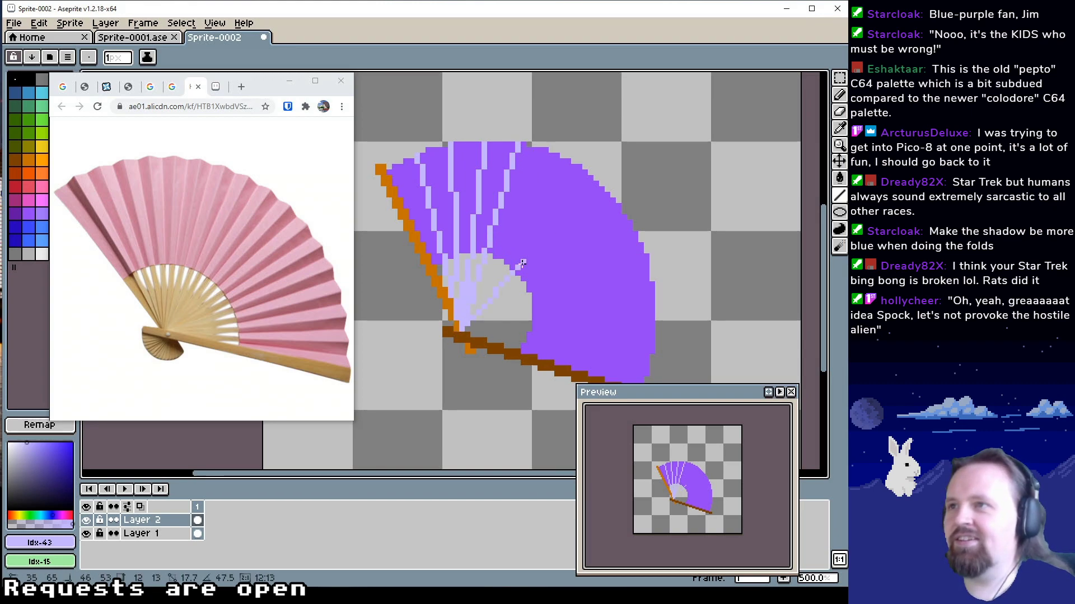
drag(460, 331, 553, 156)
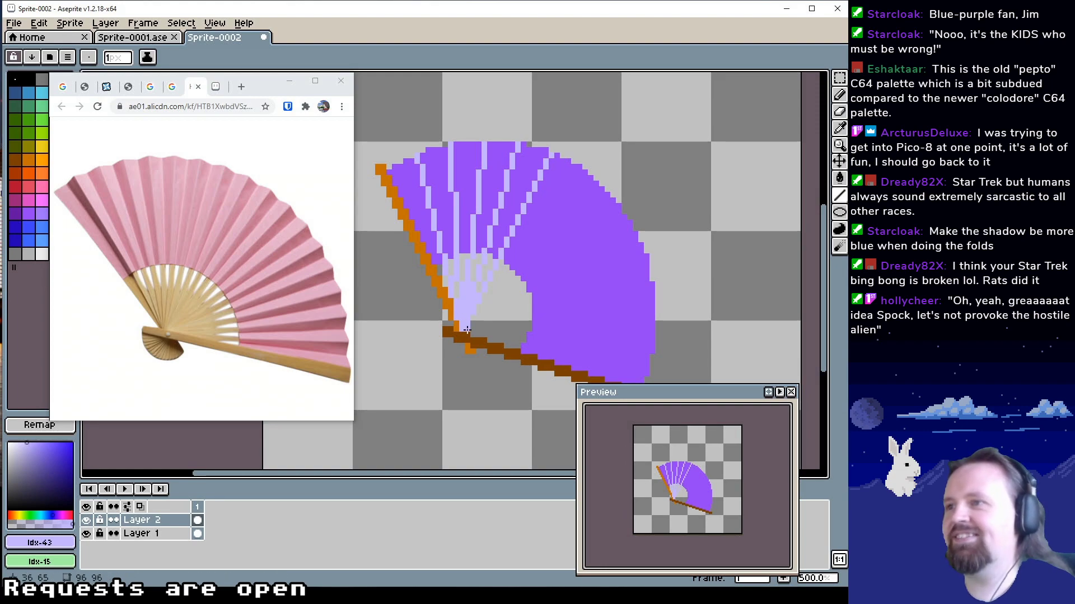
drag(460, 330, 580, 178)
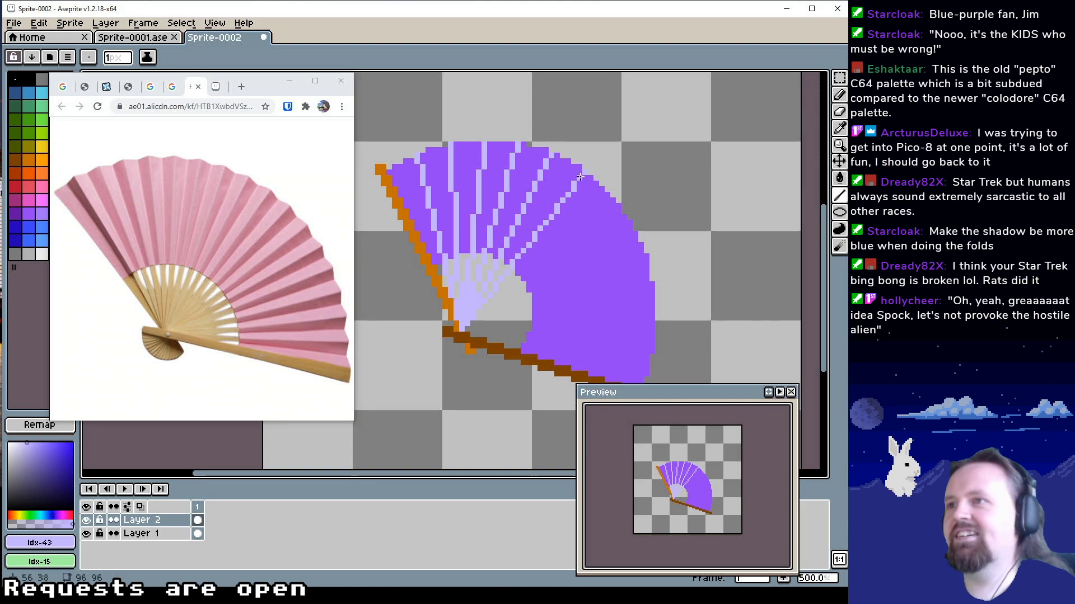
drag(460, 329, 607, 197)
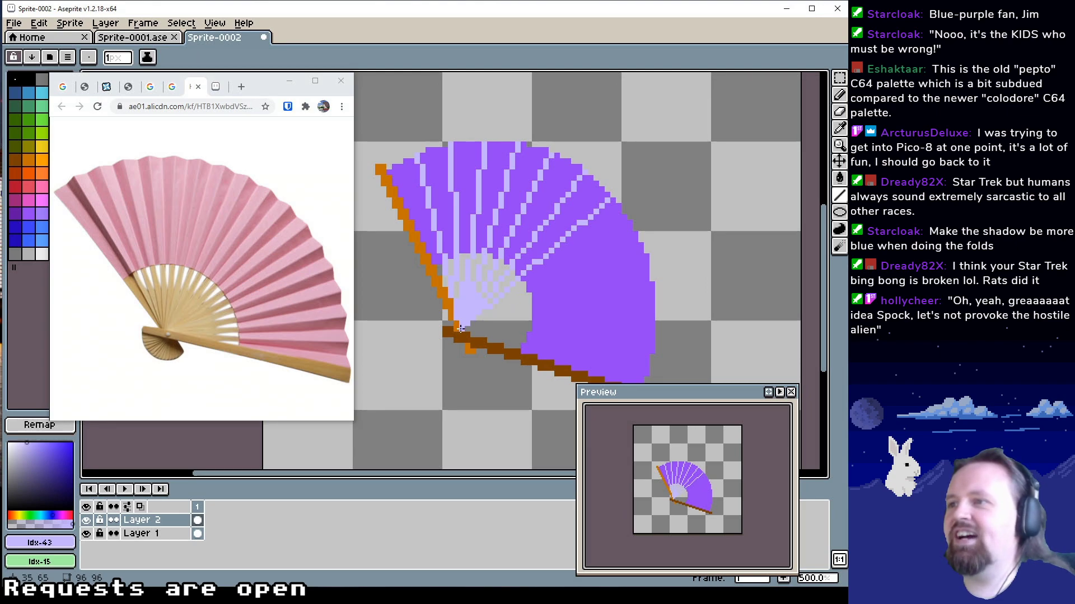
drag(460, 329, 629, 226)
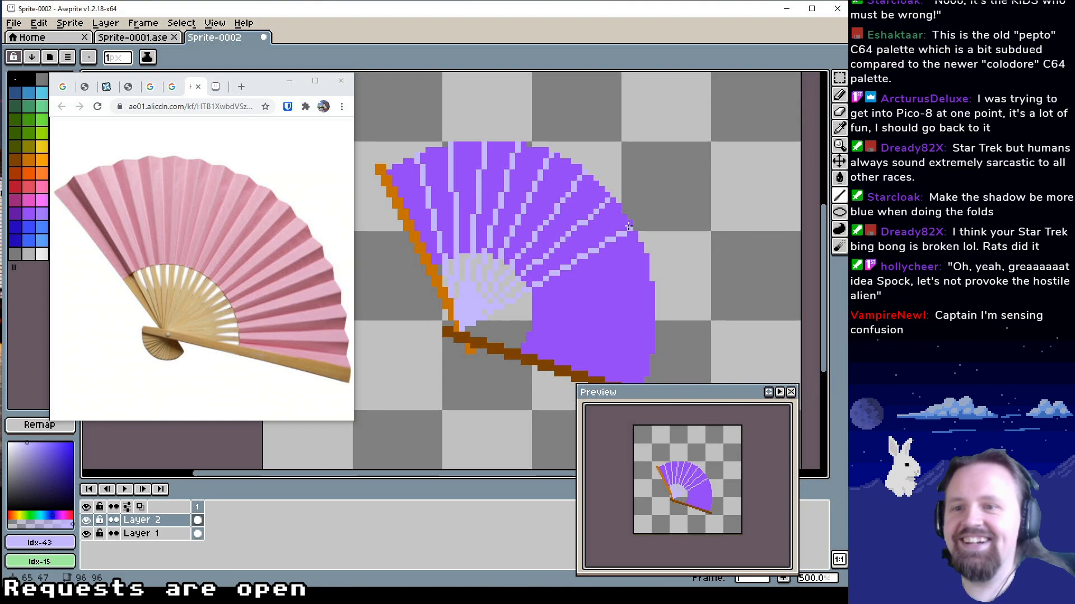
drag(569, 297, 553, 285)
drag(444, 317, 628, 247)
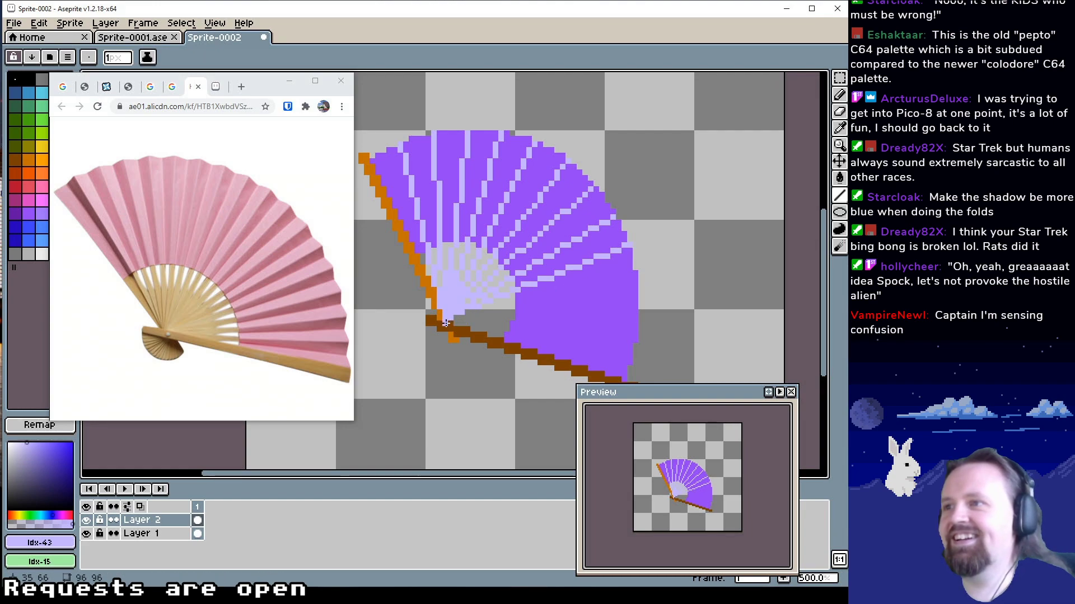
drag(446, 323, 635, 279)
mouse_move(545, 296)
mouse_down()
mouse_move(551, 303)
mouse_move(538, 303)
mouse_up()
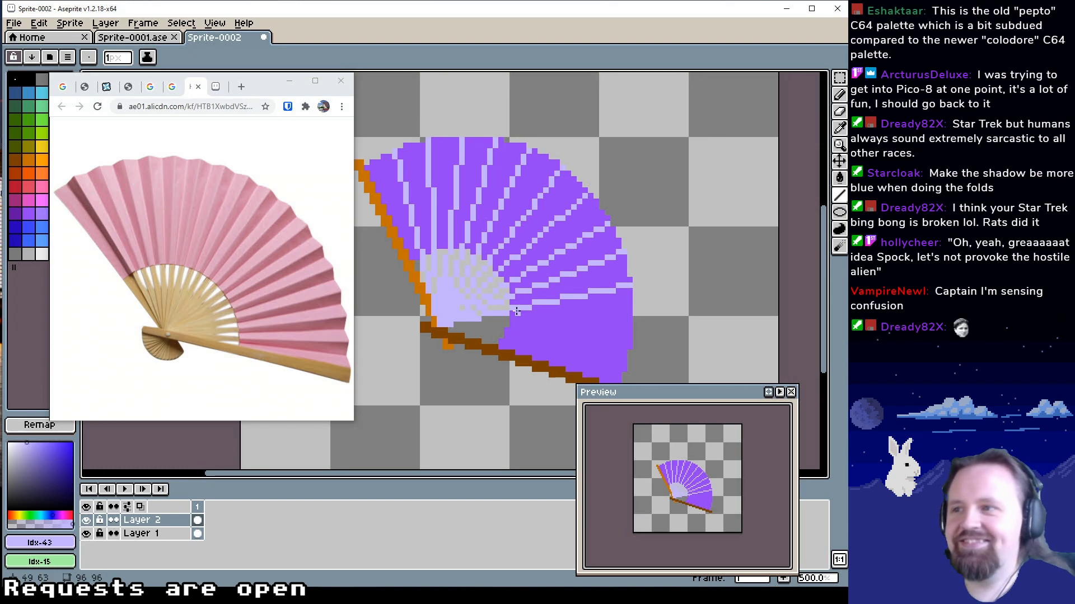
mouse_move(441, 324)
mouse_down()
mouse_move(628, 324)
mouse_move(632, 312)
mouse_up()
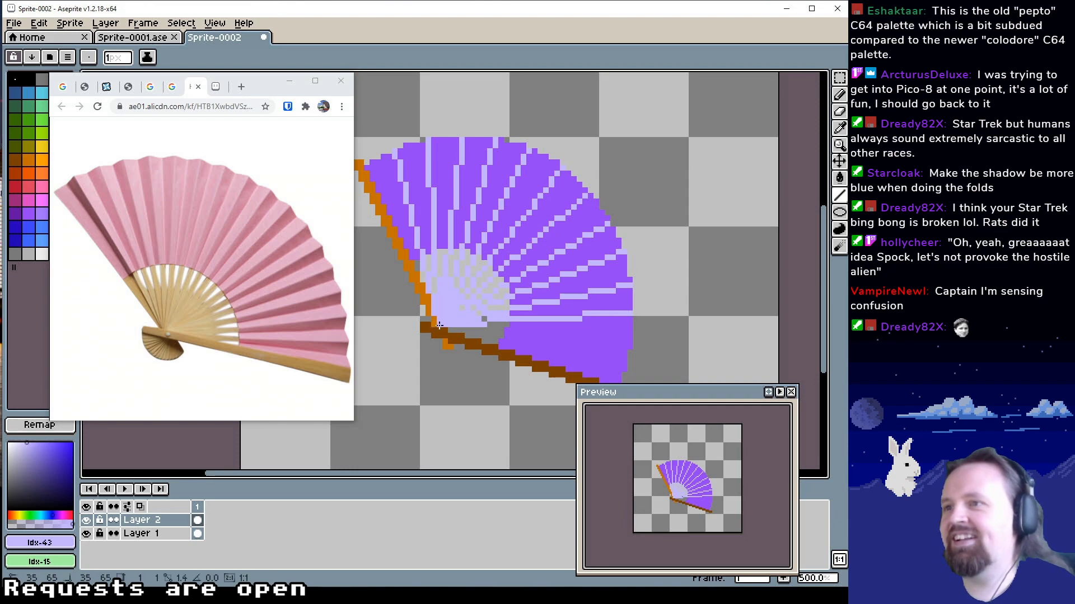
drag(438, 323, 627, 340)
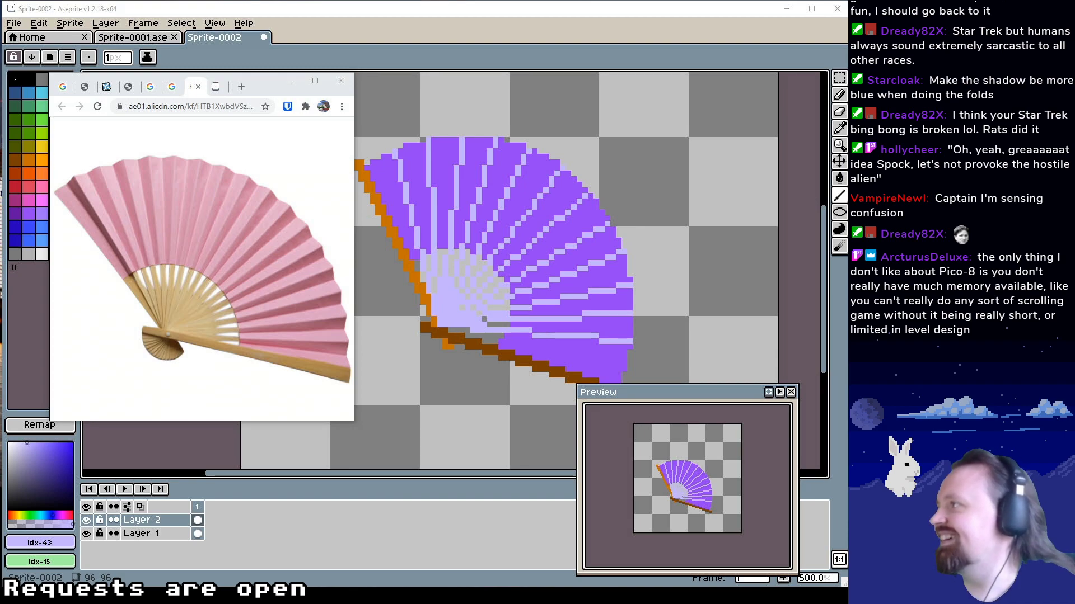
mouse_move(539, 303)
mouse_down()
mouse_move(588, 245)
mouse_move(550, 249)
mouse_move(564, 239)
mouse_up()
drag(464, 261, 636, 303)
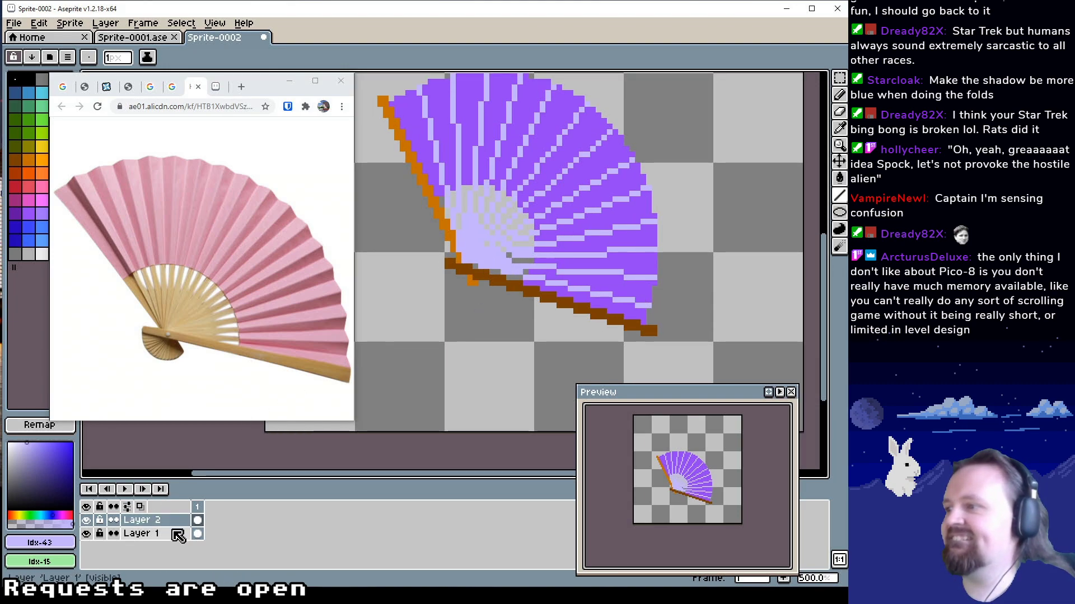
Erase the parts of the fold lines on Layer 2 that cross the open area between the pivot and the leaf's inner edge
key(z)
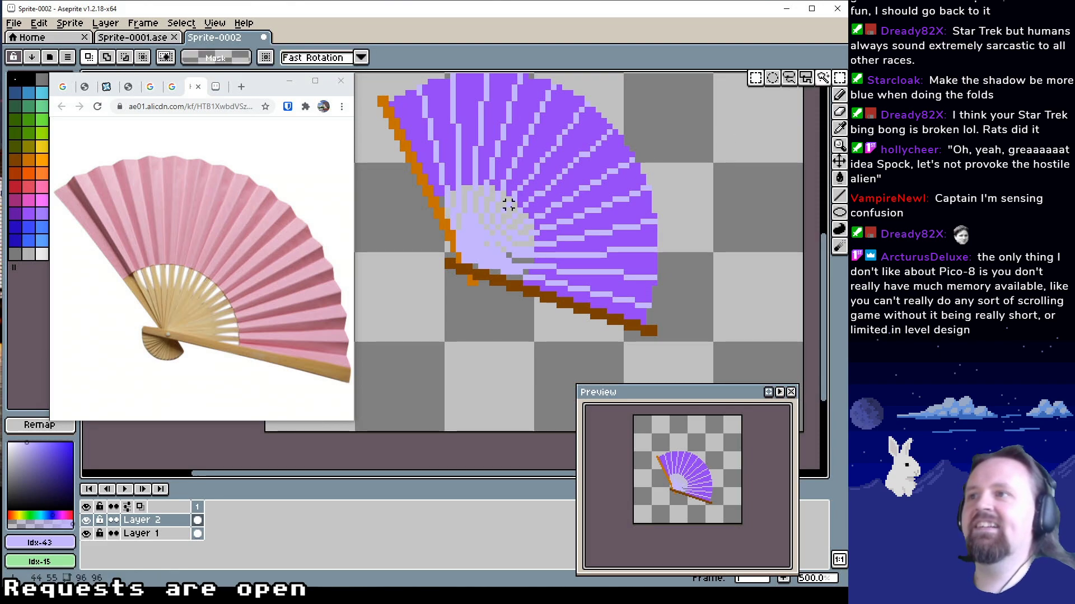
click(501, 224)
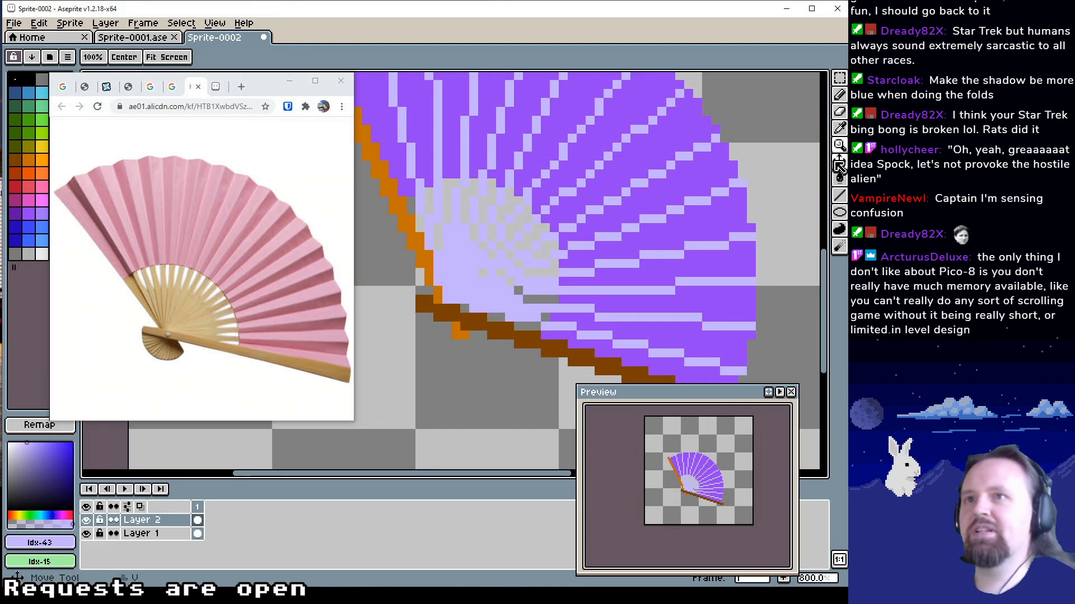
click(839, 112)
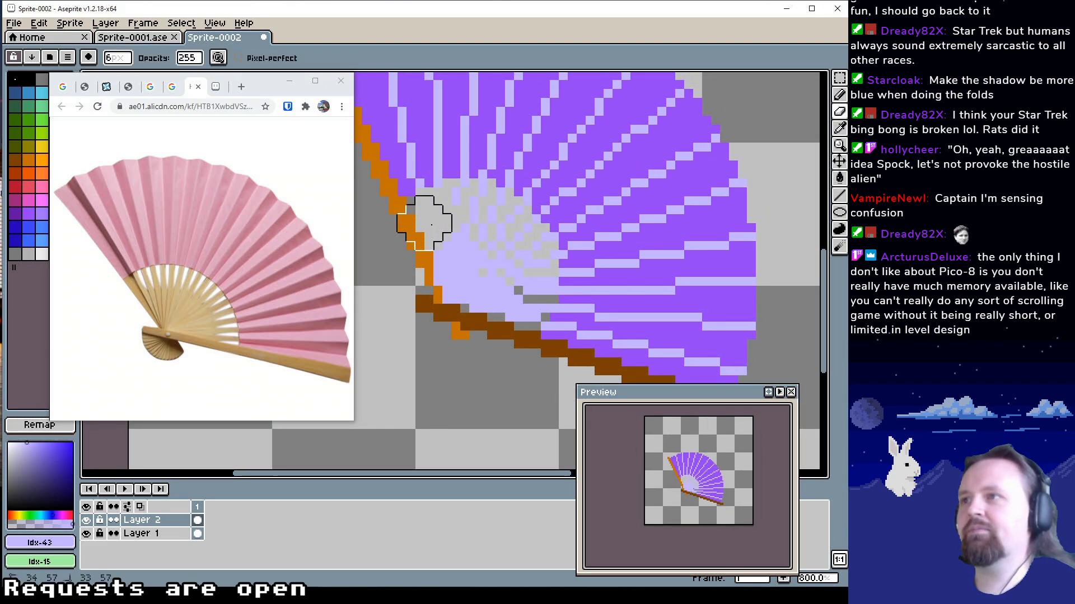
mouse_move(470, 217)
mouse_down()
mouse_move(492, 230)
mouse_move(478, 221)
mouse_move(489, 213)
mouse_move(523, 252)
mouse_move(525, 237)
mouse_move(527, 266)
mouse_move(538, 250)
mouse_move(515, 289)
mouse_move(476, 295)
mouse_move(453, 260)
mouse_move(507, 298)
mouse_move(534, 291)
mouse_move(517, 312)
mouse_move(526, 312)
mouse_move(483, 305)
mouse_up()
scroll(481, 283, up, 2)
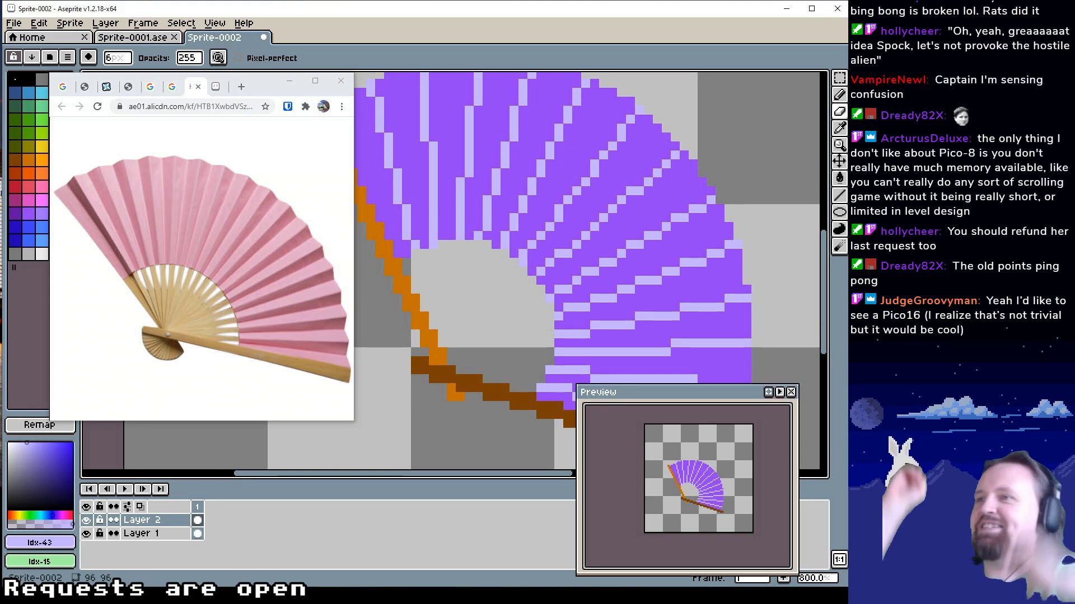
drag(398, 246, 456, 290)
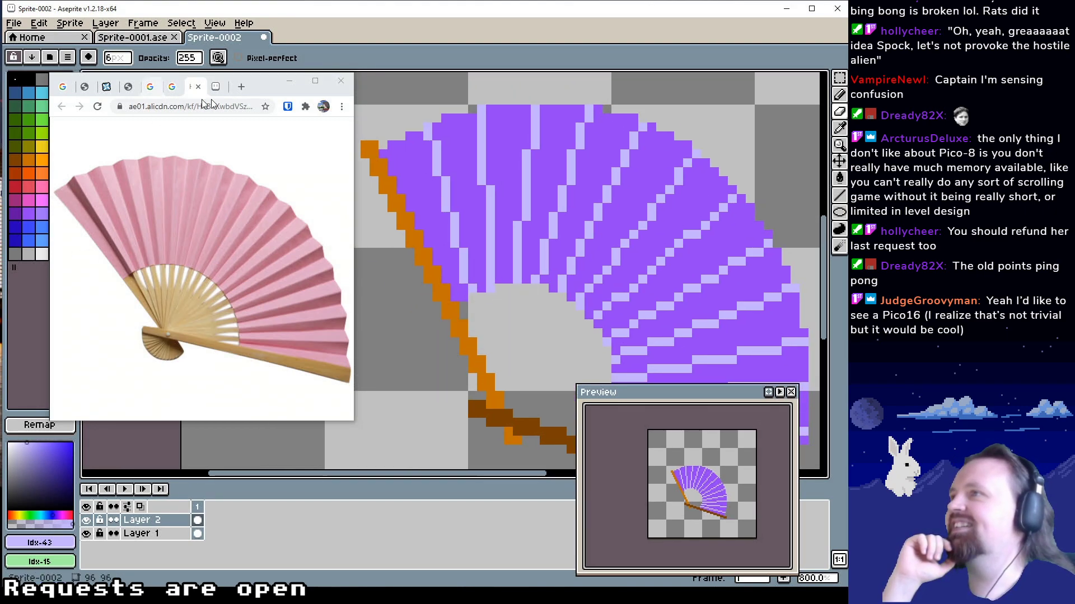
Draw 1 px dark purple (Idx-40) shadow lines on Layer 2 along the left or upper side of all thirteen pale fold lines
drag(259, 83, 327, 120)
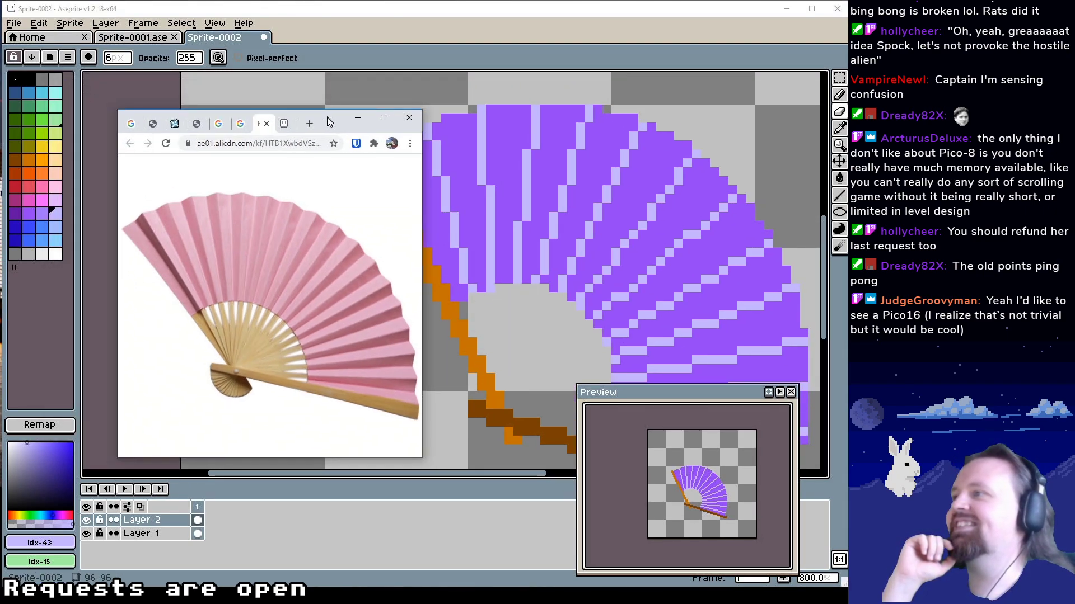
click(15, 212)
click(840, 196)
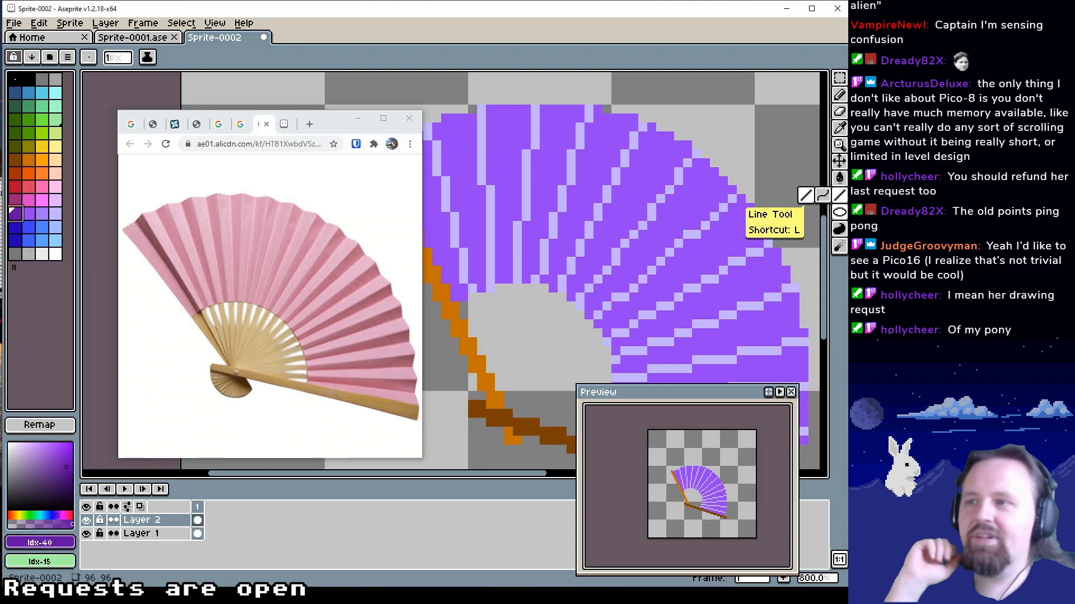
drag(539, 217, 579, 236)
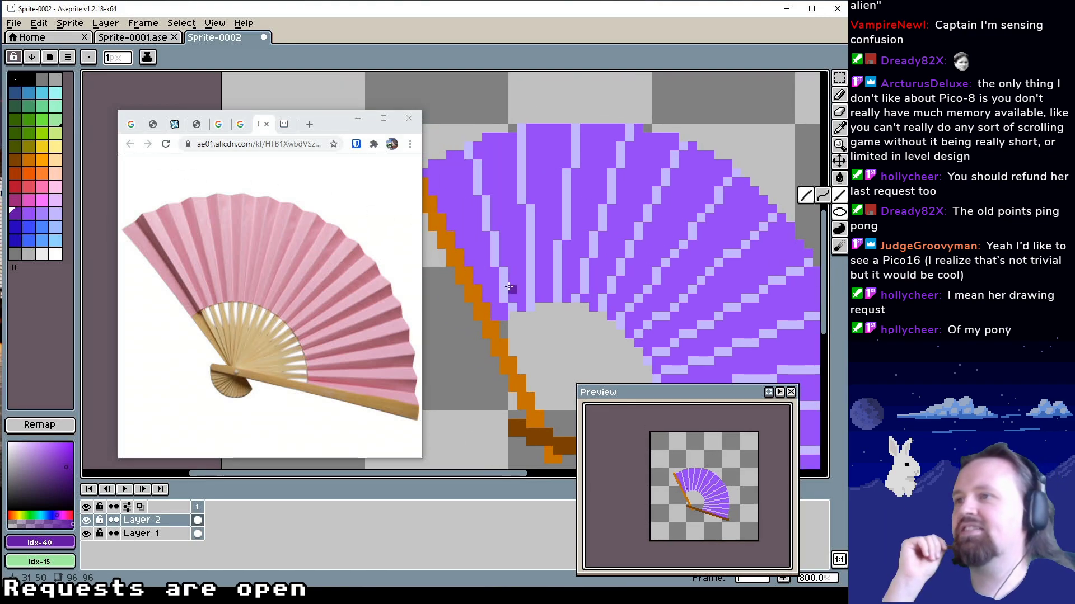
mouse_move(506, 314)
mouse_down()
mouse_move(466, 163)
mouse_move(466, 189)
mouse_move(464, 160)
mouse_up()
drag(512, 135, 520, 306)
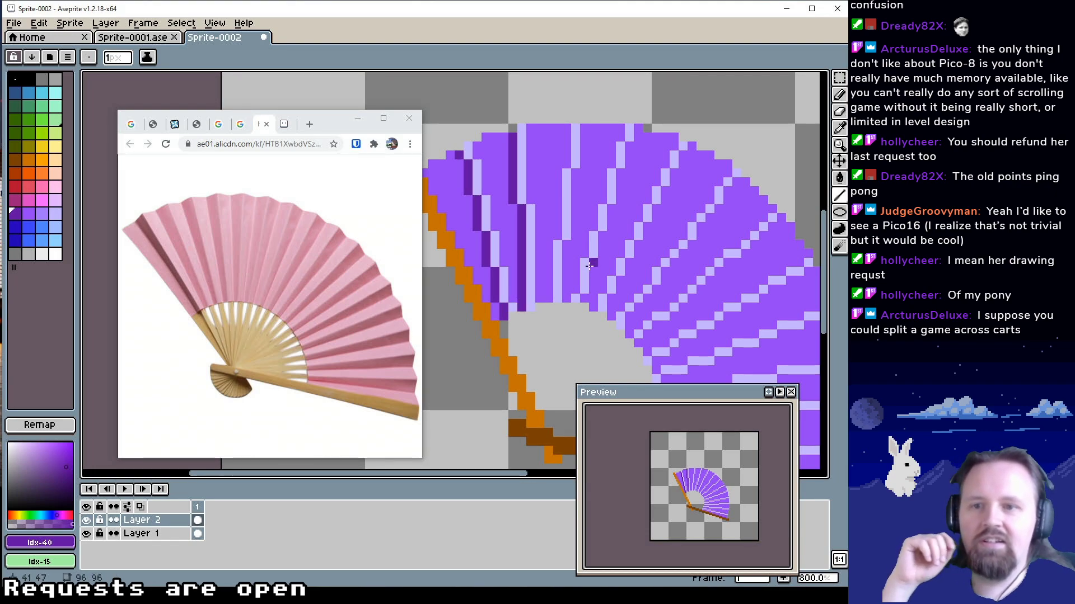
drag(592, 232, 596, 262)
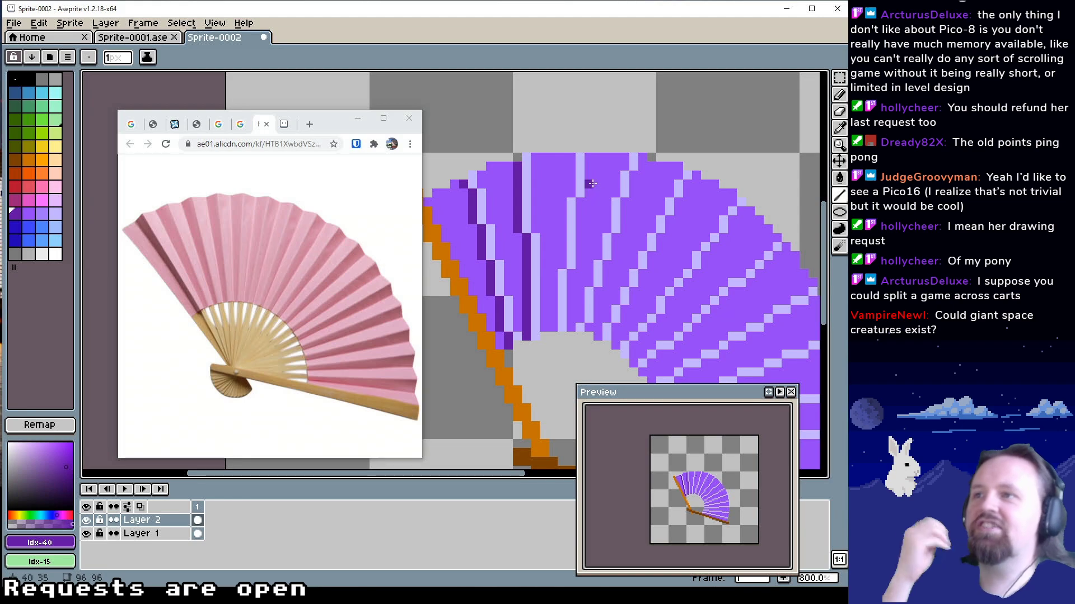
drag(574, 159, 574, 189)
drag(561, 264, 561, 202)
drag(555, 274, 556, 279)
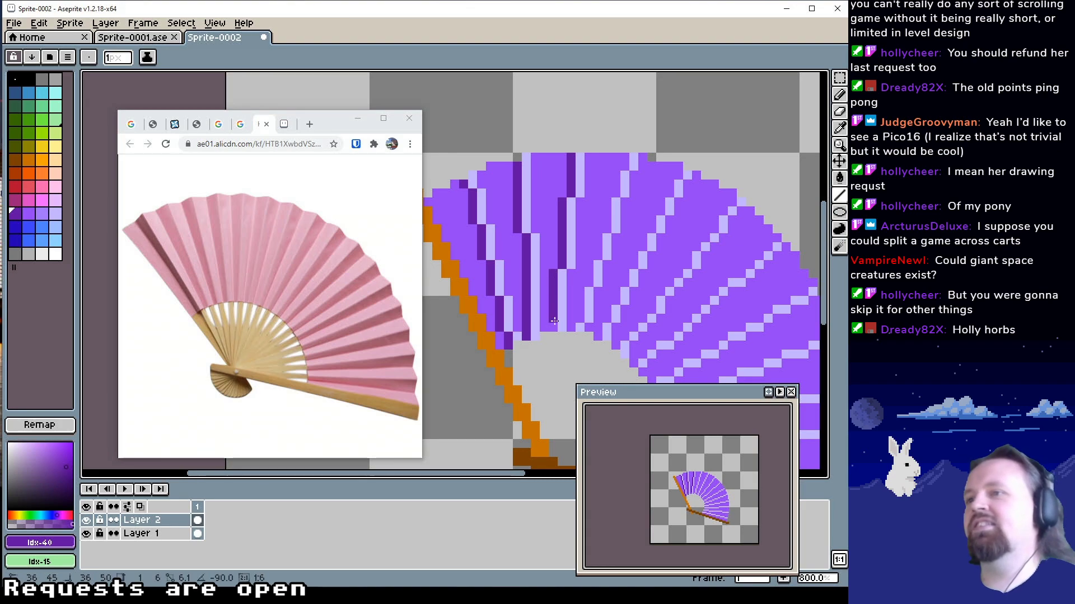
drag(581, 318, 623, 156)
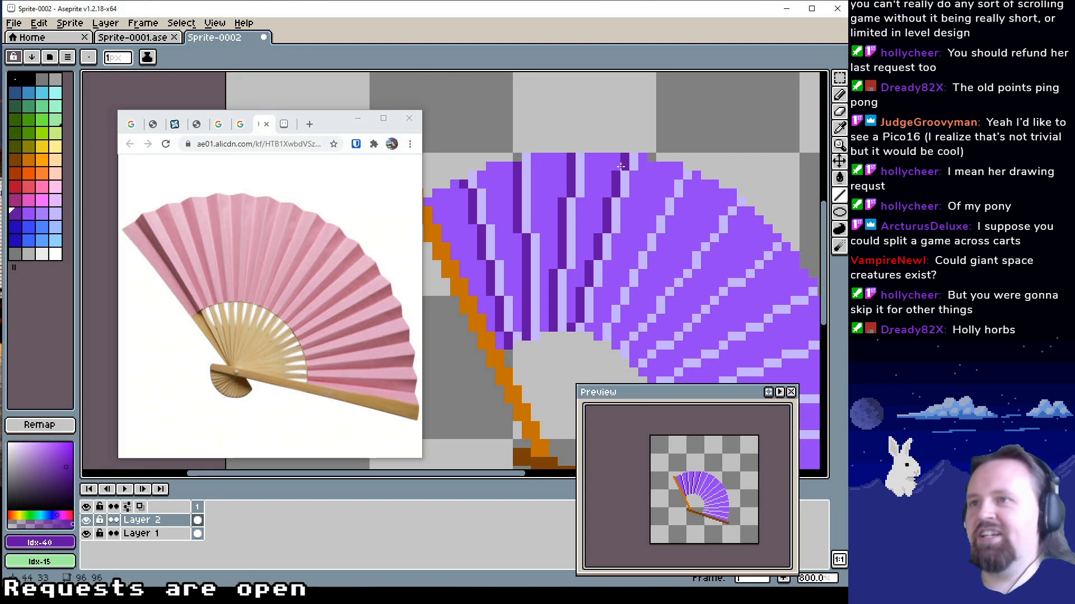
mouse_move(645, 272)
mouse_down()
mouse_move(621, 298)
mouse_move(666, 294)
mouse_move(658, 309)
mouse_move(651, 291)
mouse_move(613, 323)
mouse_move(684, 167)
mouse_up()
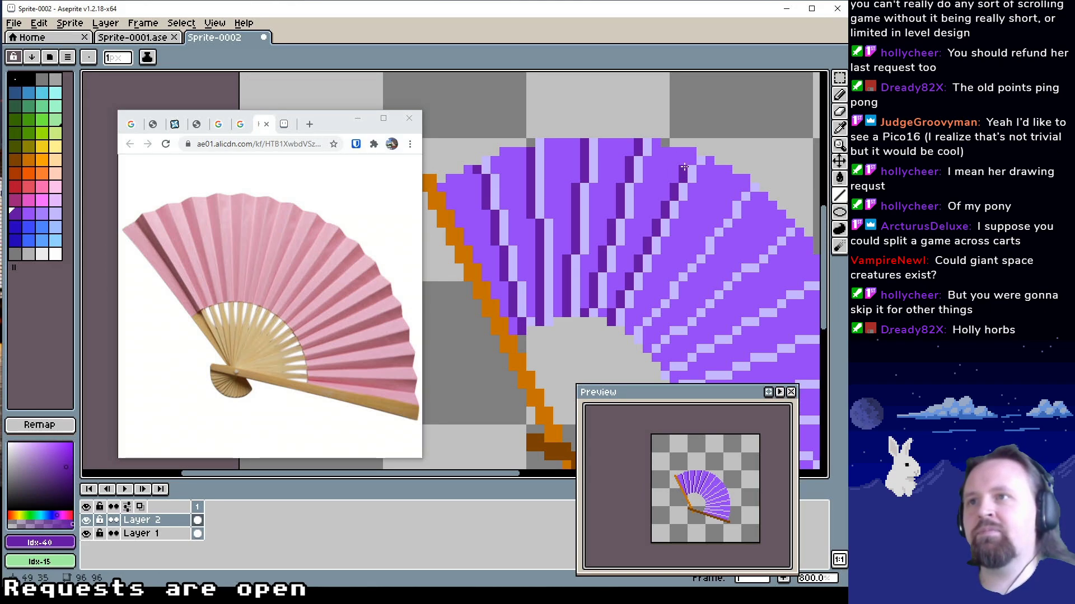
drag(648, 223, 599, 196)
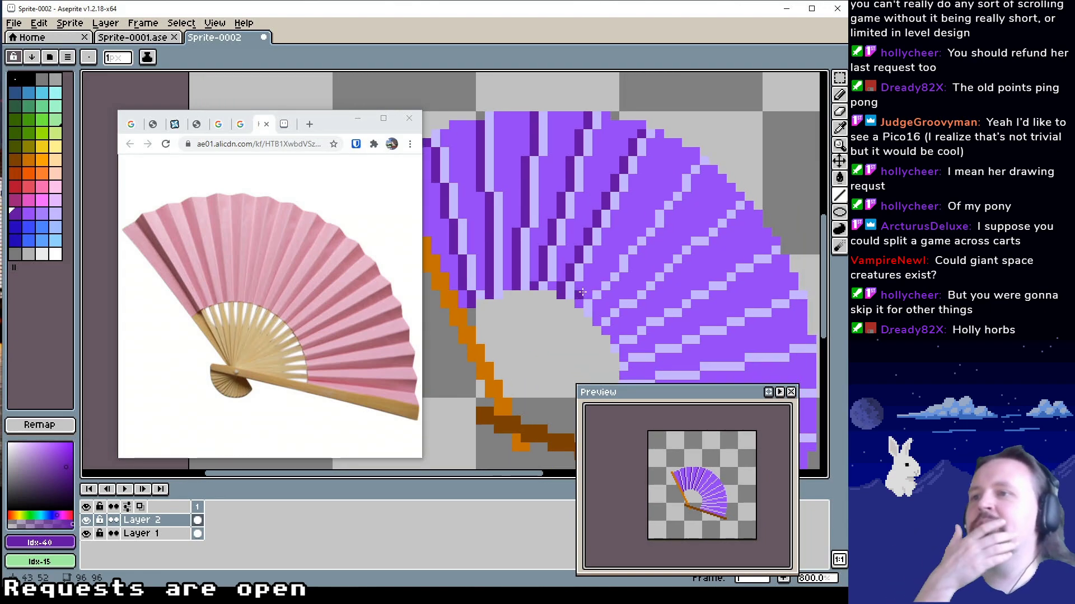
drag(616, 259, 695, 158)
drag(721, 250, 701, 240)
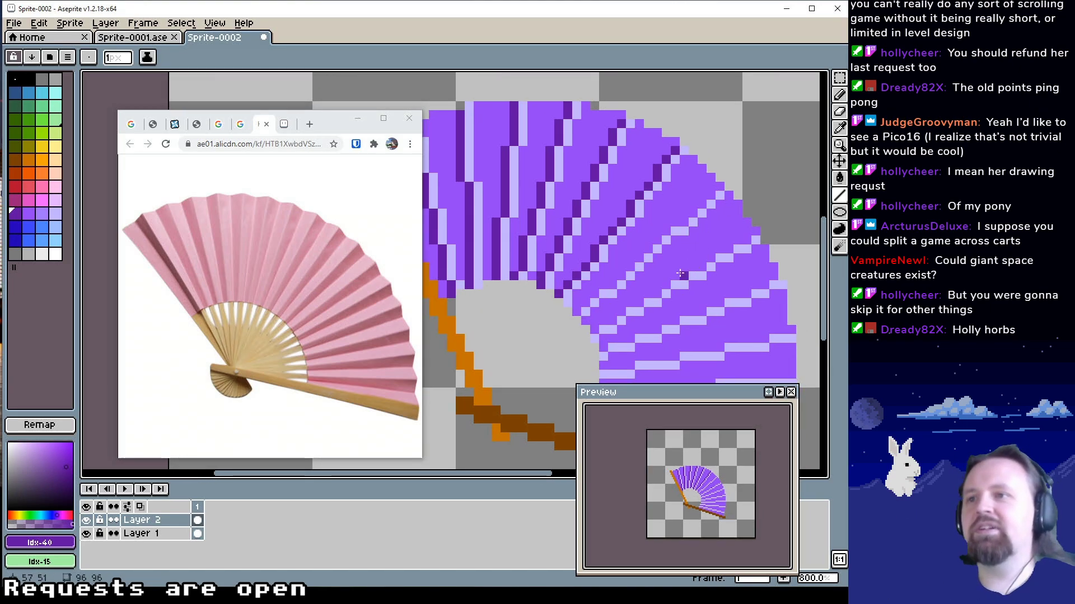
drag(577, 305, 716, 189)
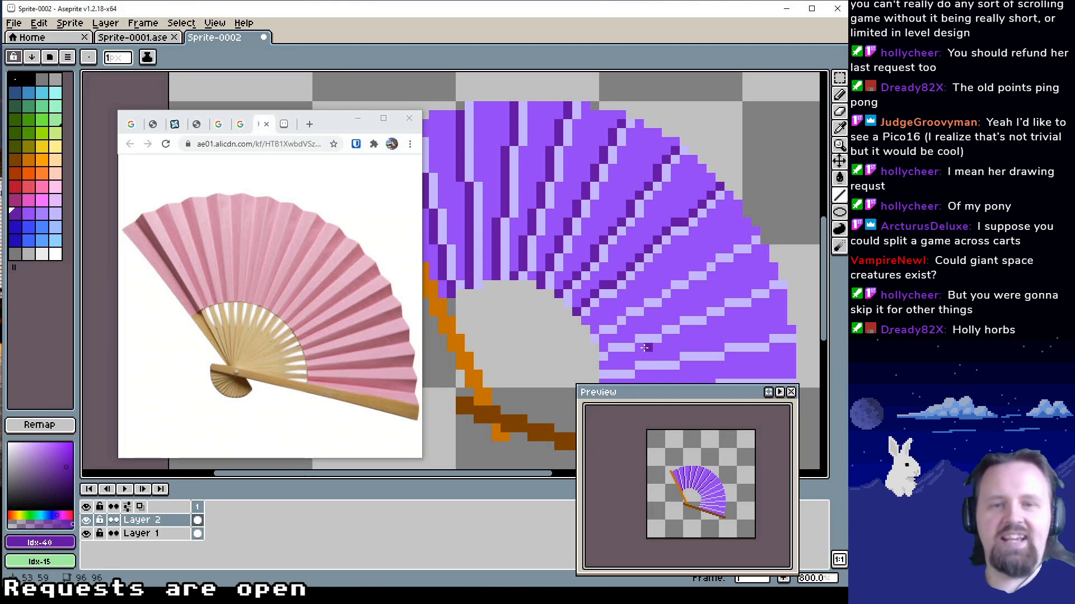
mouse_move(650, 324)
mouse_down()
mouse_move(594, 323)
mouse_move(654, 285)
mouse_up()
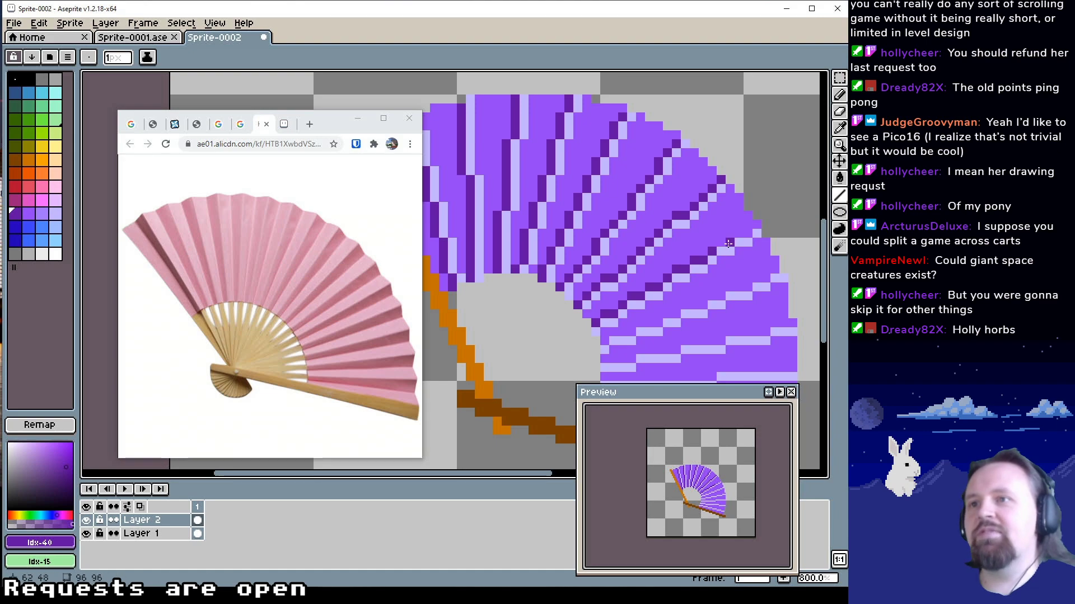
drag(736, 234, 756, 223)
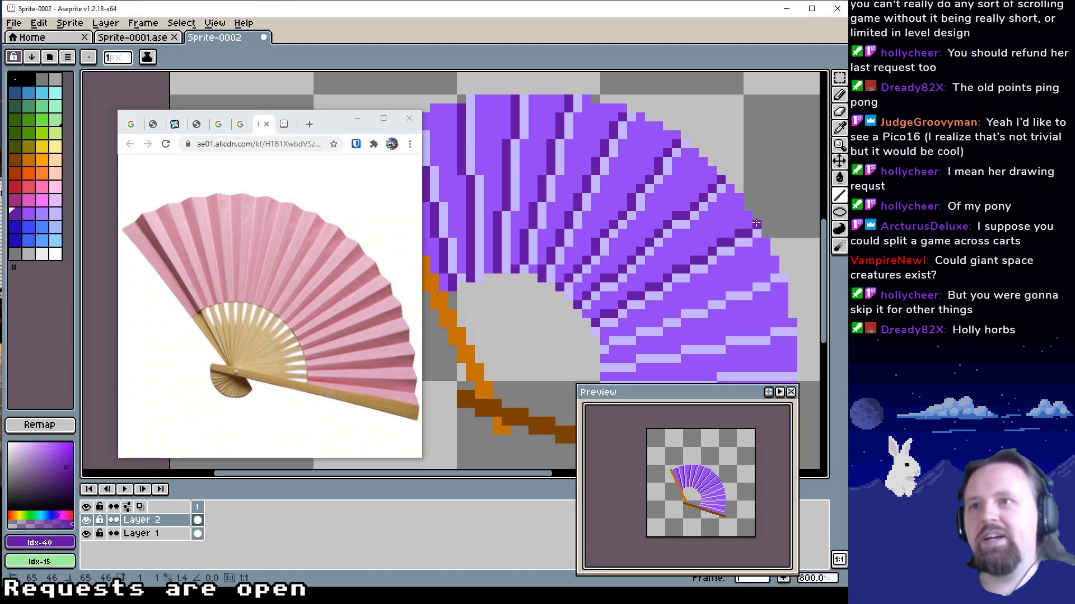
scroll(757, 223, down, 2)
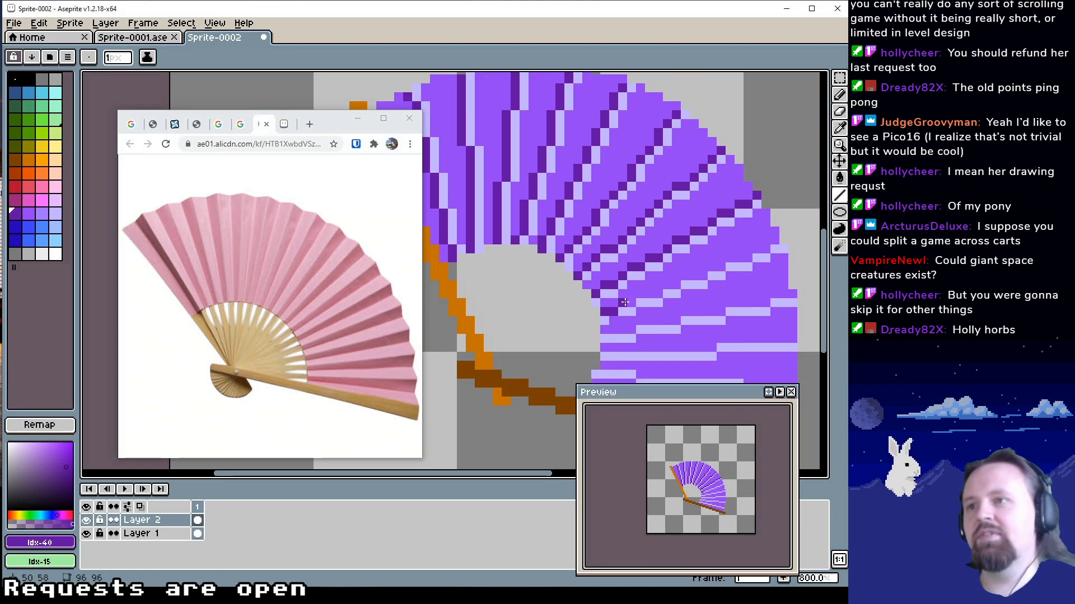
alt+click(626, 311)
alt+click(623, 302)
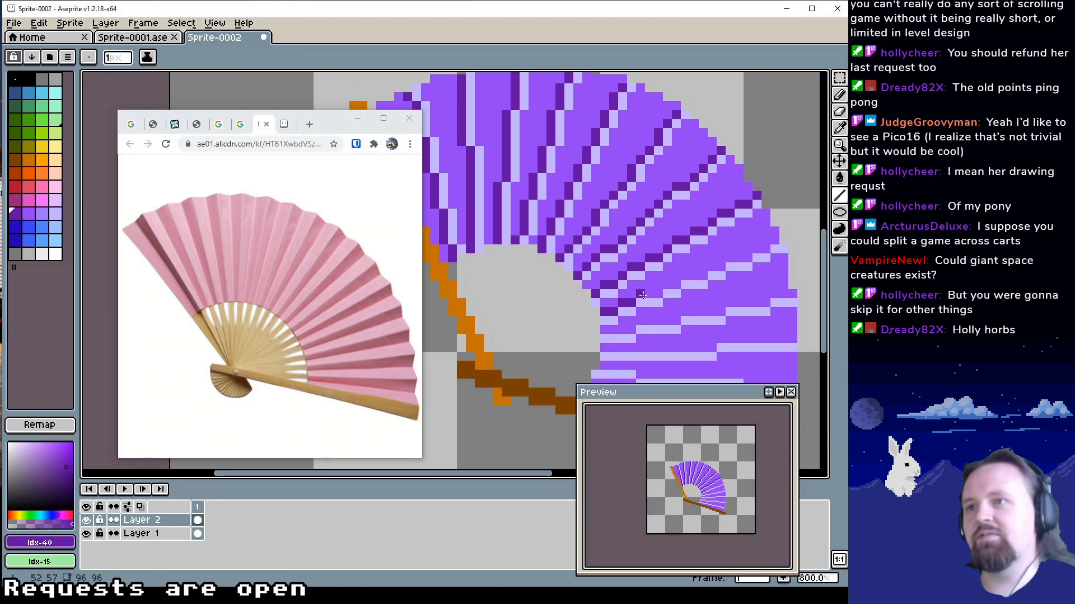
drag(641, 294, 766, 243)
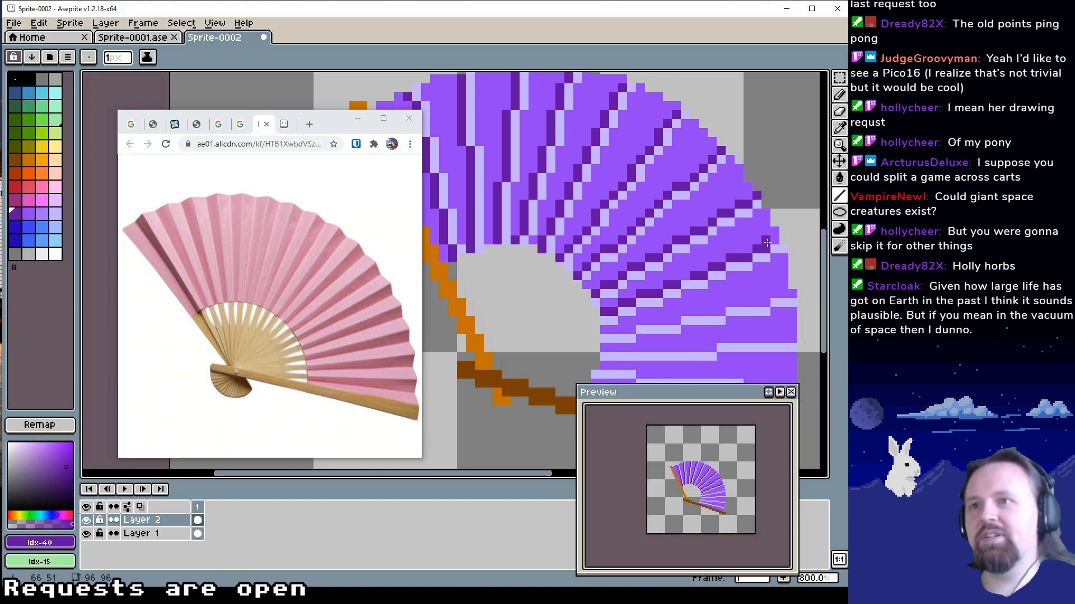
drag(667, 311, 668, 288)
drag(603, 307, 788, 272)
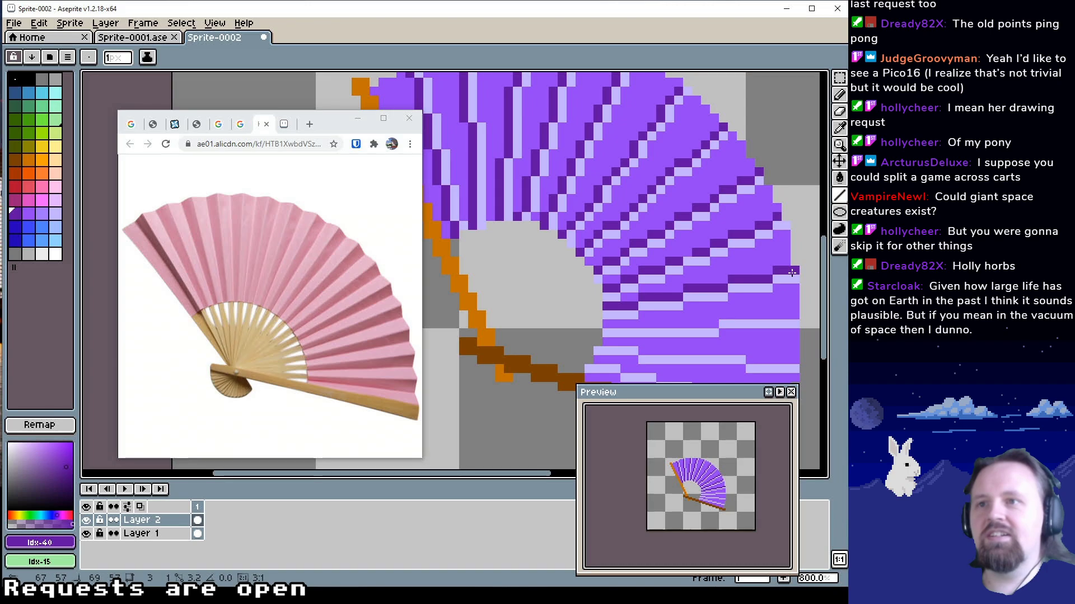
drag(686, 334, 643, 315)
drag(565, 307, 753, 296)
mouse_move(588, 331)
mouse_down()
mouse_move(582, 295)
mouse_move(740, 305)
mouse_up()
drag(545, 303, 567, 306)
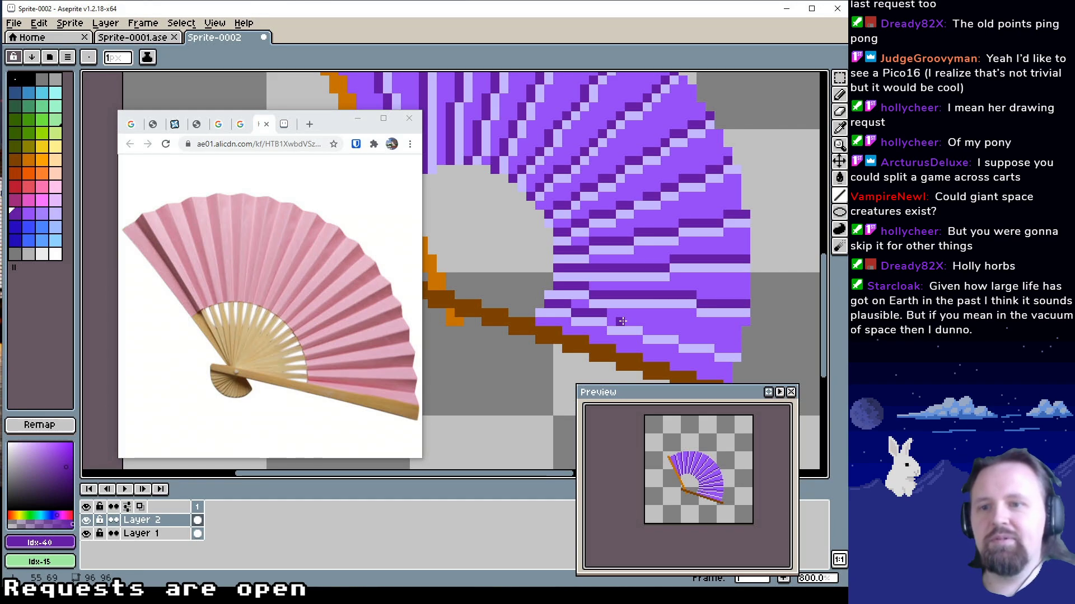
drag(615, 322, 736, 348)
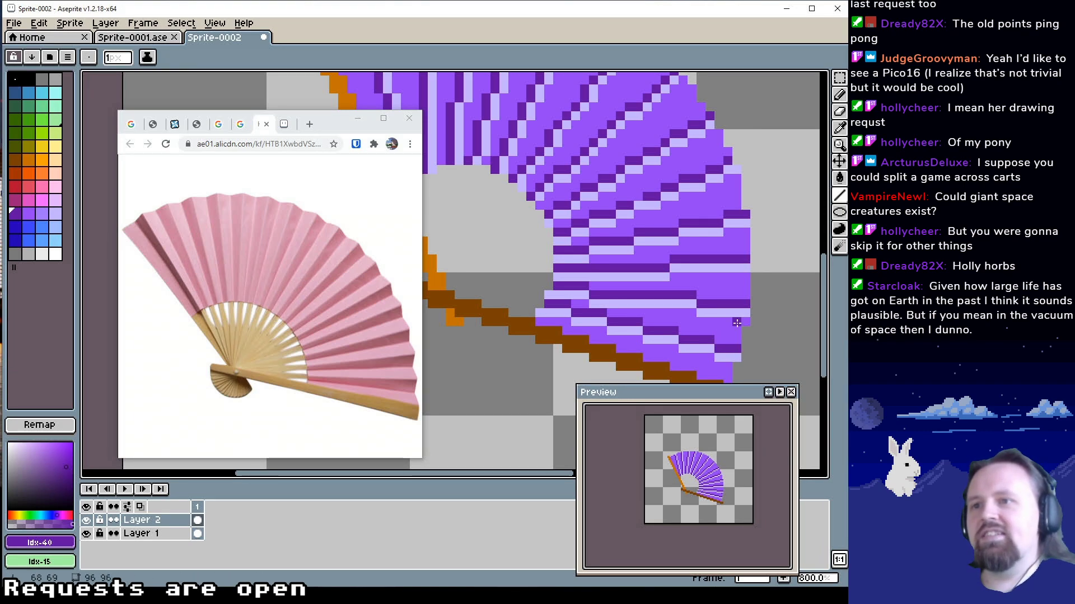
drag(666, 275, 691, 313)
drag(583, 266, 638, 338)
drag(551, 255, 591, 309)
drag(536, 289, 516, 282)
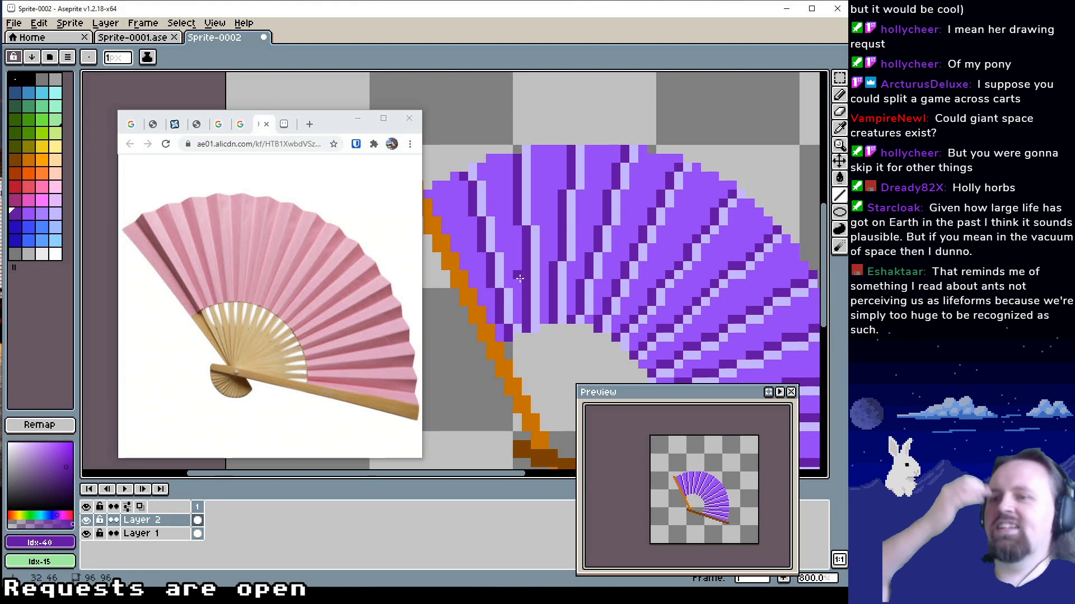
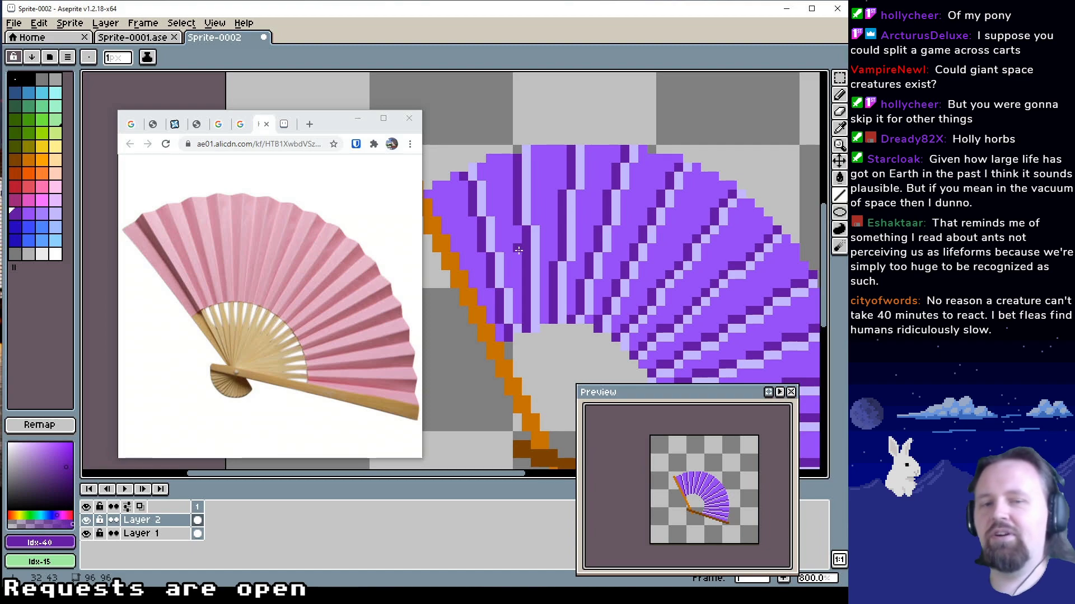
Draw 1 px orange (Idx-25) ribs on Layer 2, fanning from the pivot to the upper part of the leaf's inner edge
drag(571, 243, 559, 213)
scroll(631, 227, down, 1)
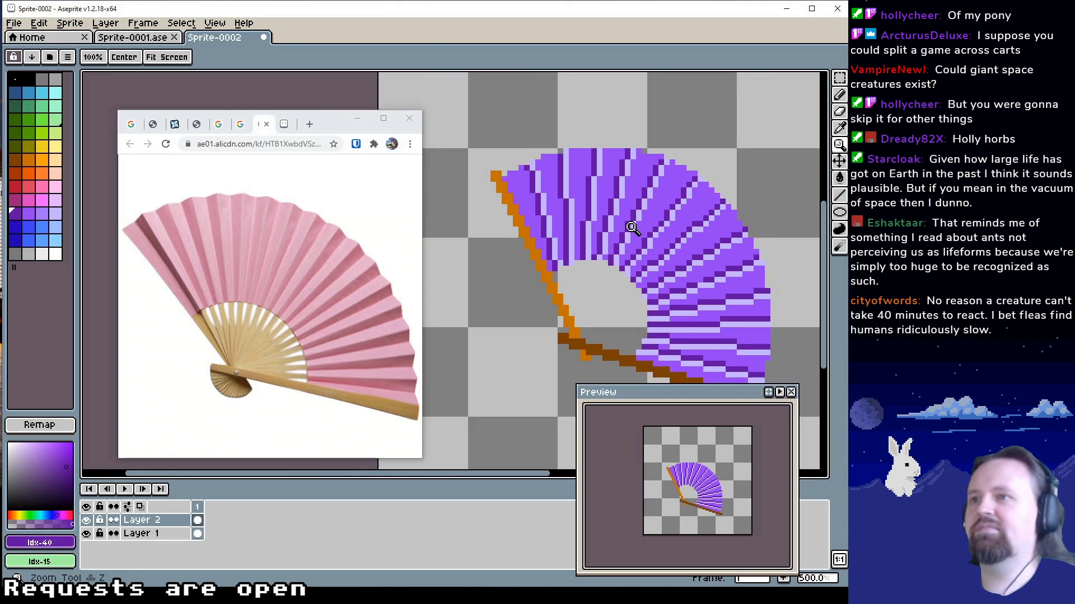
scroll(588, 252, down, 1)
drag(580, 244, 585, 261)
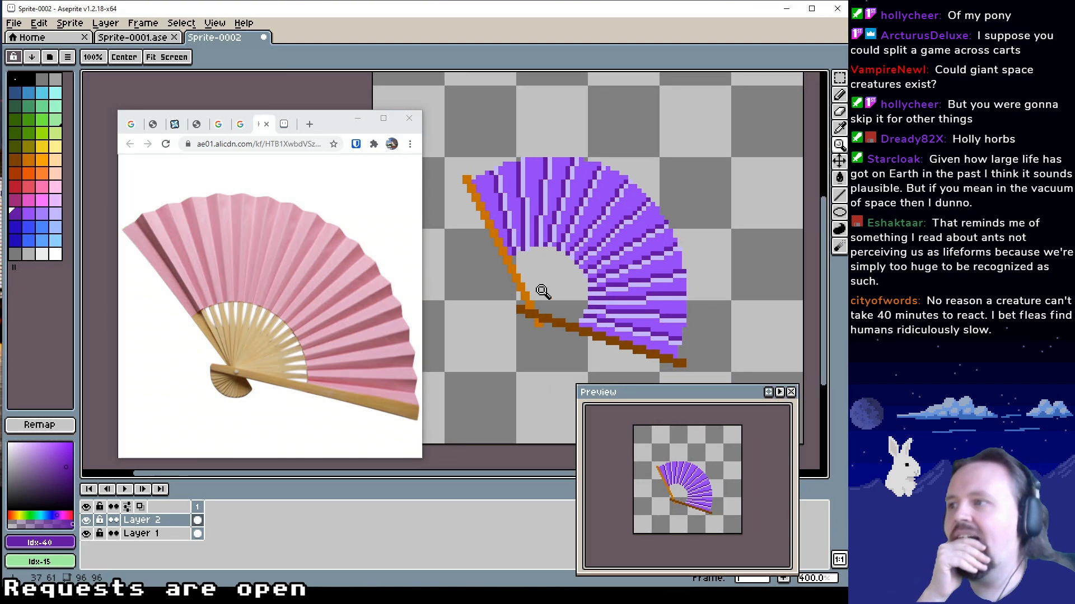
scroll(544, 281, up, 1)
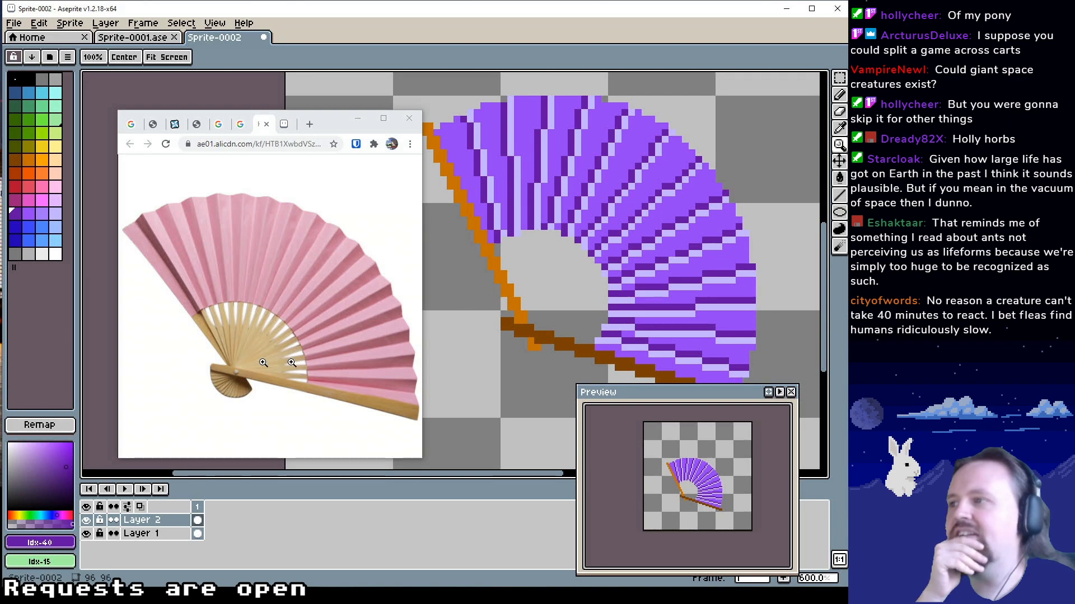
drag(549, 297, 547, 311)
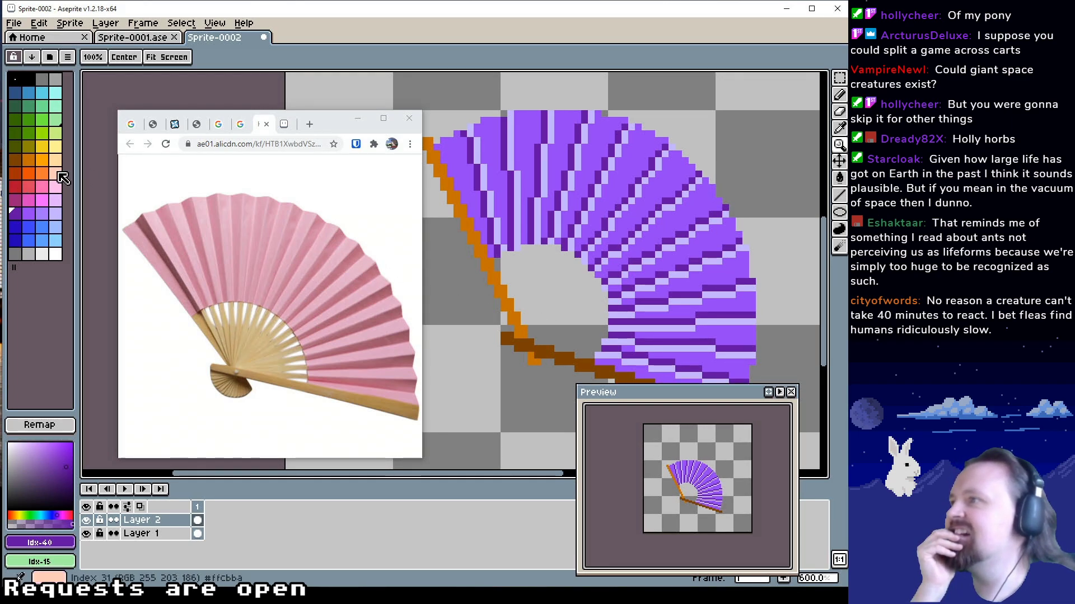
mouse_move(534, 276)
mouse_down()
mouse_move(537, 260)
mouse_move(576, 314)
mouse_move(545, 322)
mouse_move(566, 282)
mouse_move(540, 299)
mouse_move(562, 282)
mouse_up()
key(b)
alt+click(565, 313)
alt+click(531, 304)
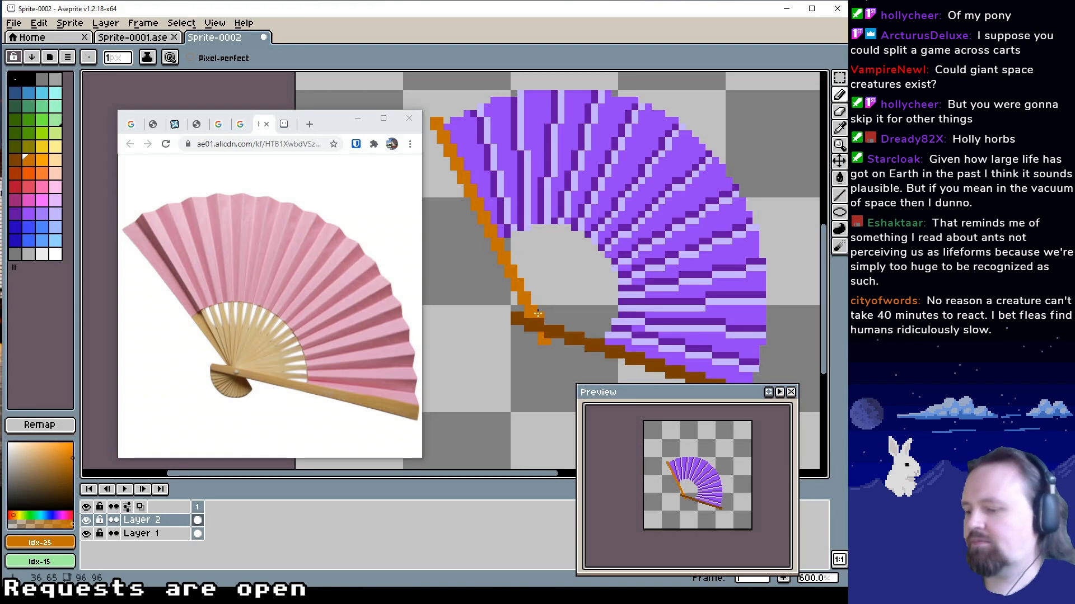
key(l)
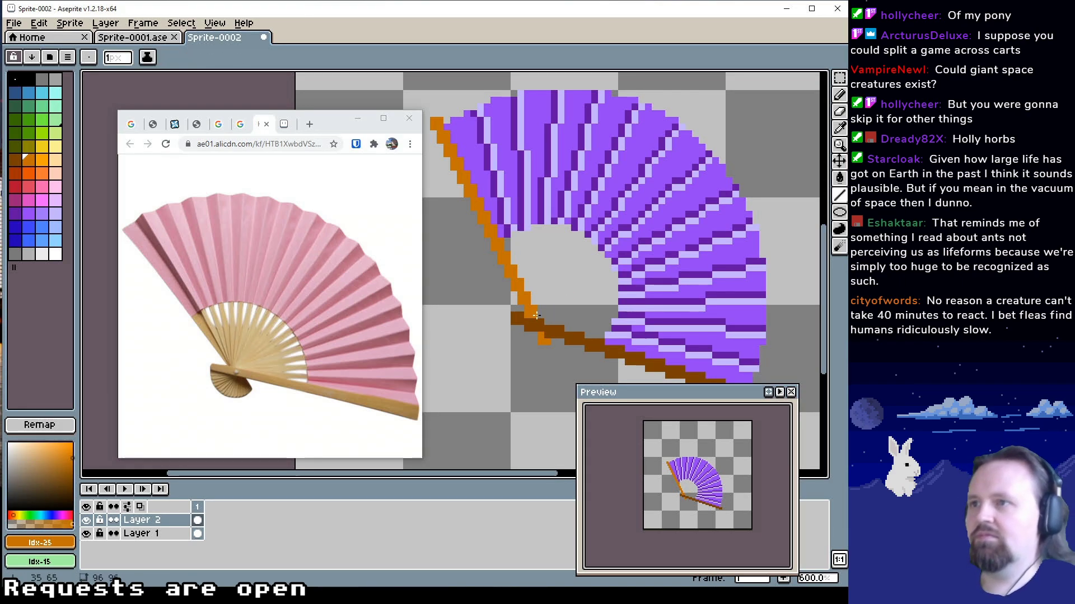
drag(530, 305, 522, 235)
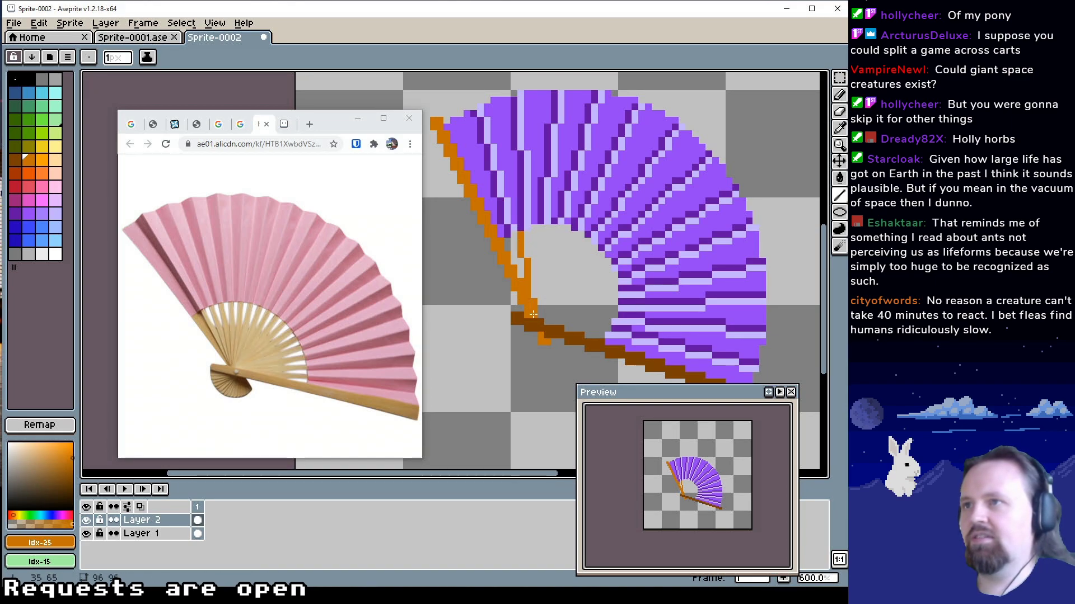
drag(533, 314, 540, 225)
drag(534, 311, 569, 231)
drag(536, 310, 616, 274)
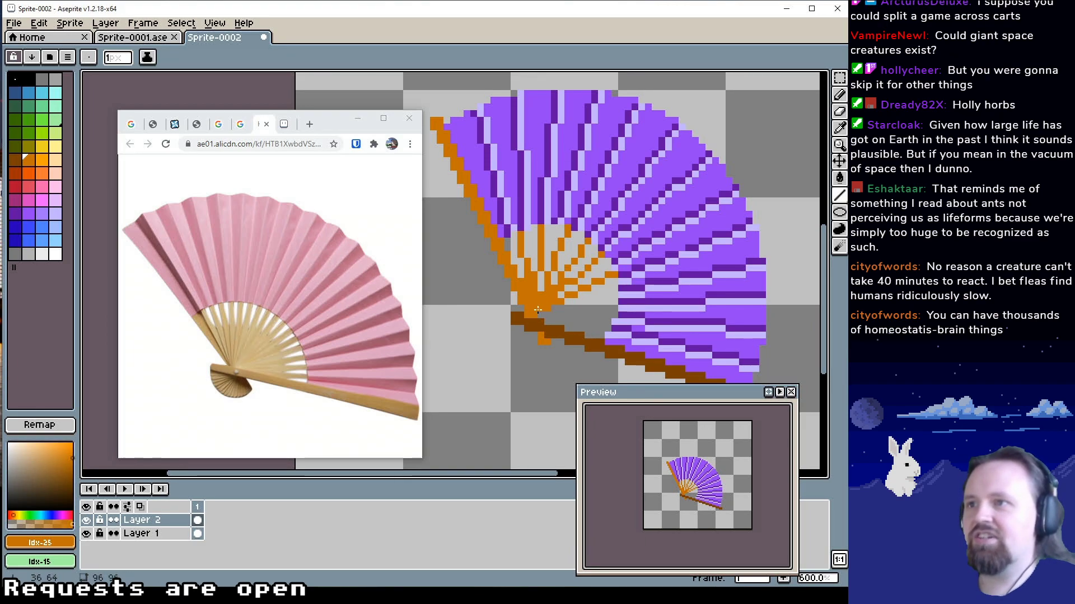
Add the remaining 1 px orange ribs on Layer 2 from the pivot to the inner edge just above the lower guard stick
drag(533, 314, 612, 301)
key(ctrl+z)
drag(540, 314, 606, 328)
mouse_move(643, 259)
mouse_down()
mouse_move(616, 276)
mouse_move(649, 234)
mouse_move(649, 246)
mouse_up()
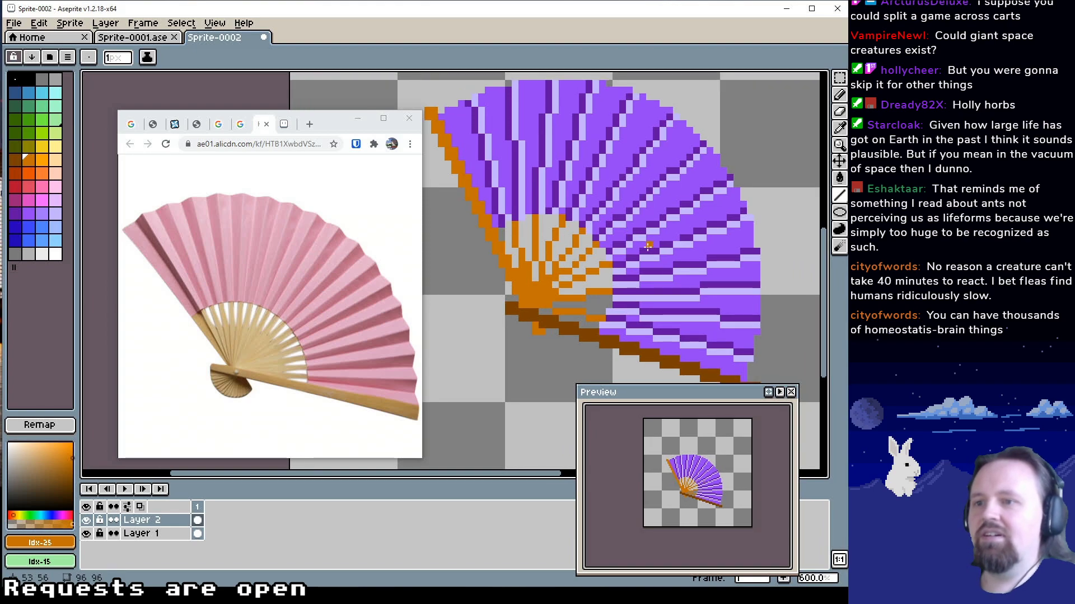
Add a new layer, Layer 3, and move it beneath Layer 1 at the bottom of the layer stack
right_click(160, 535)
click(227, 475)
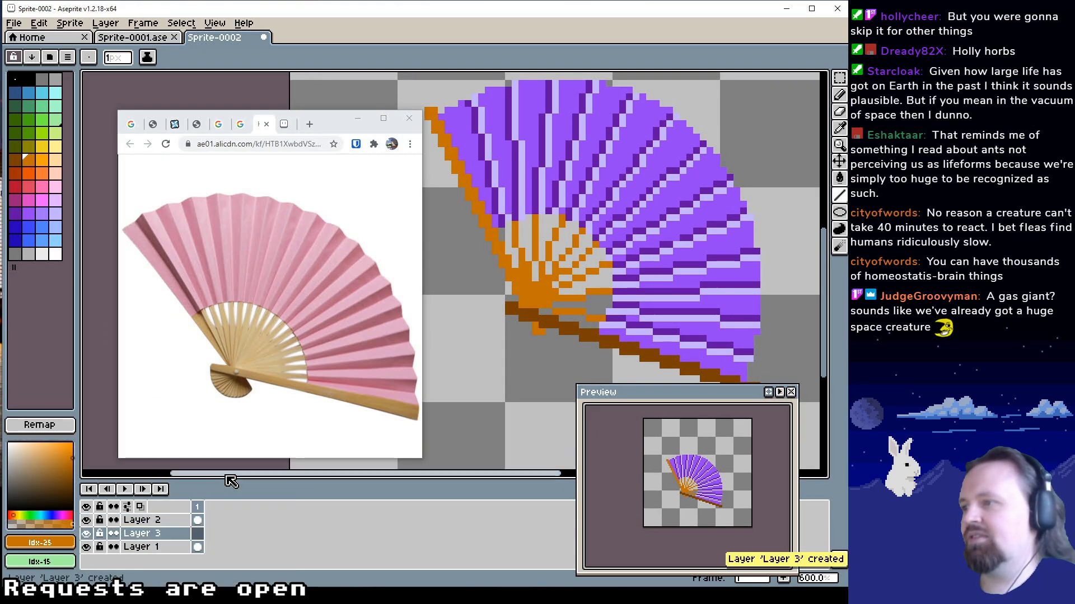
right_click(166, 535)
click(154, 534)
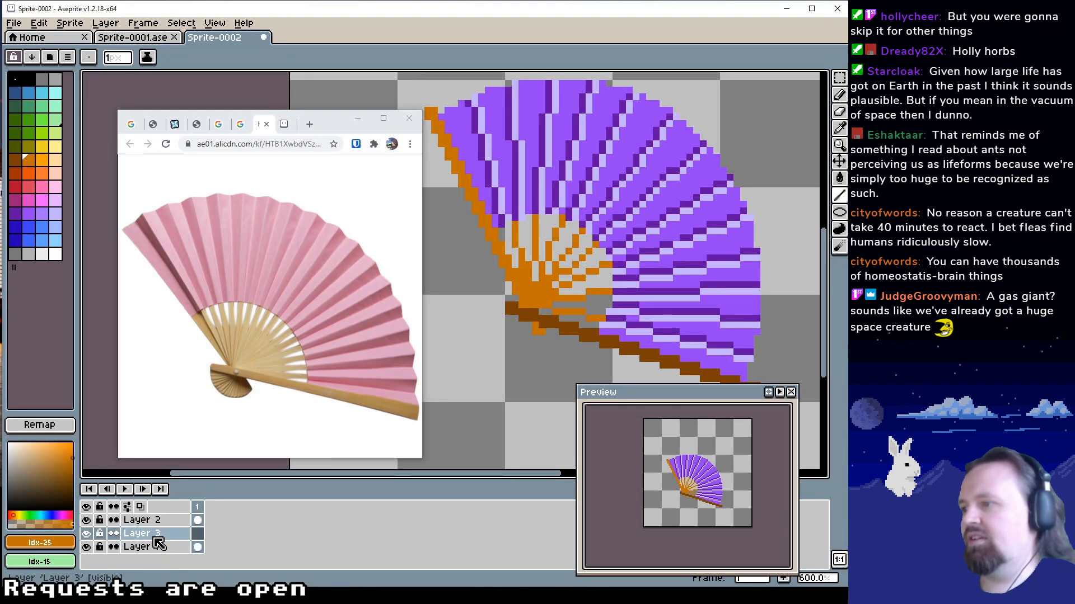
click(155, 538)
drag(156, 538, 160, 550)
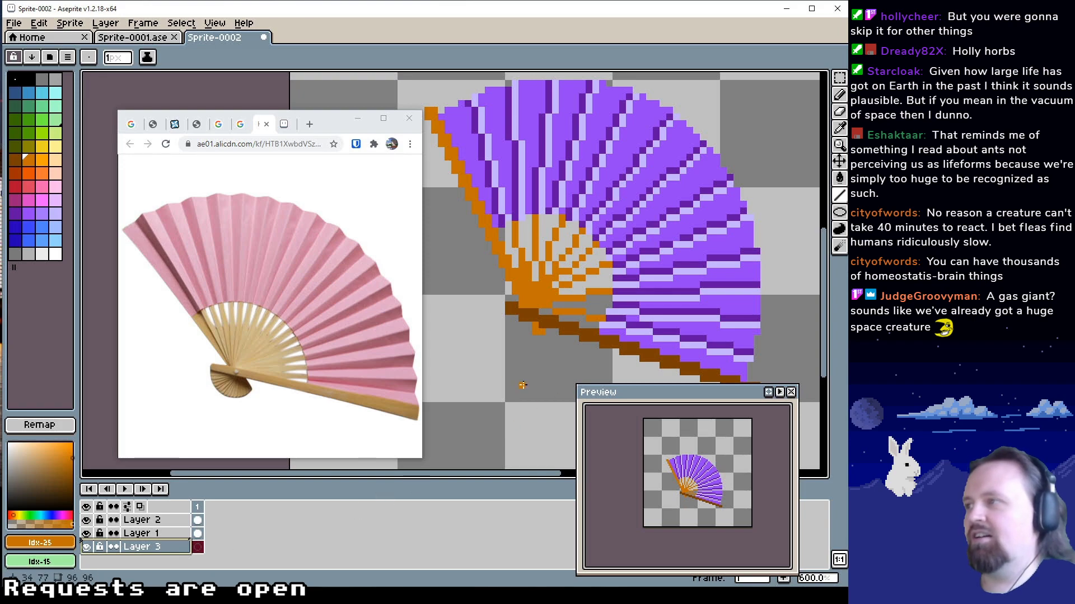
Fill Layer 3 with black (Idx-1) as a solid background behind the fan
click(26, 244)
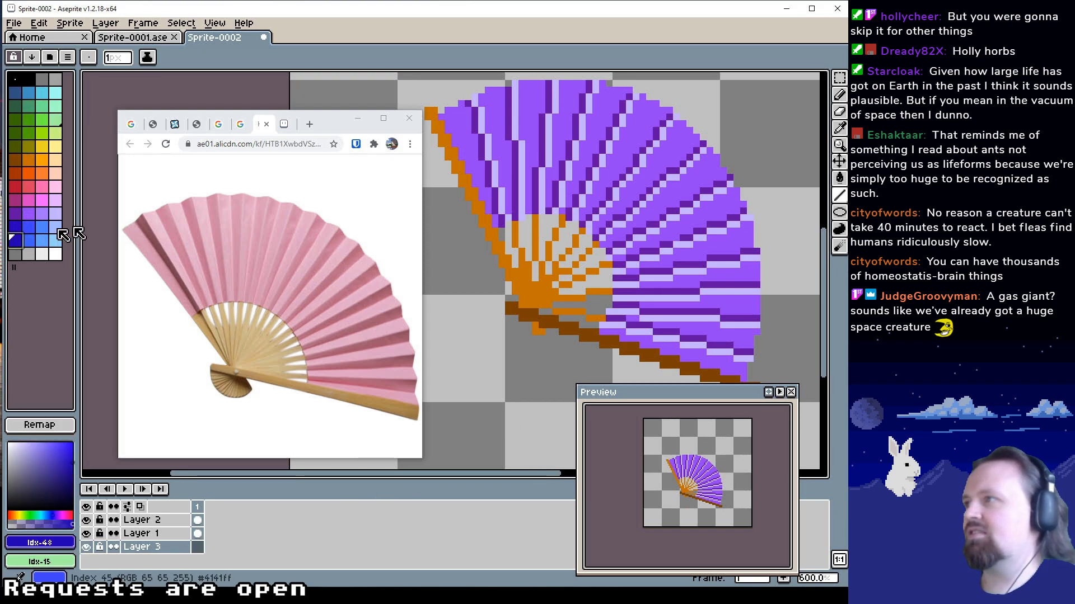
click(18, 96)
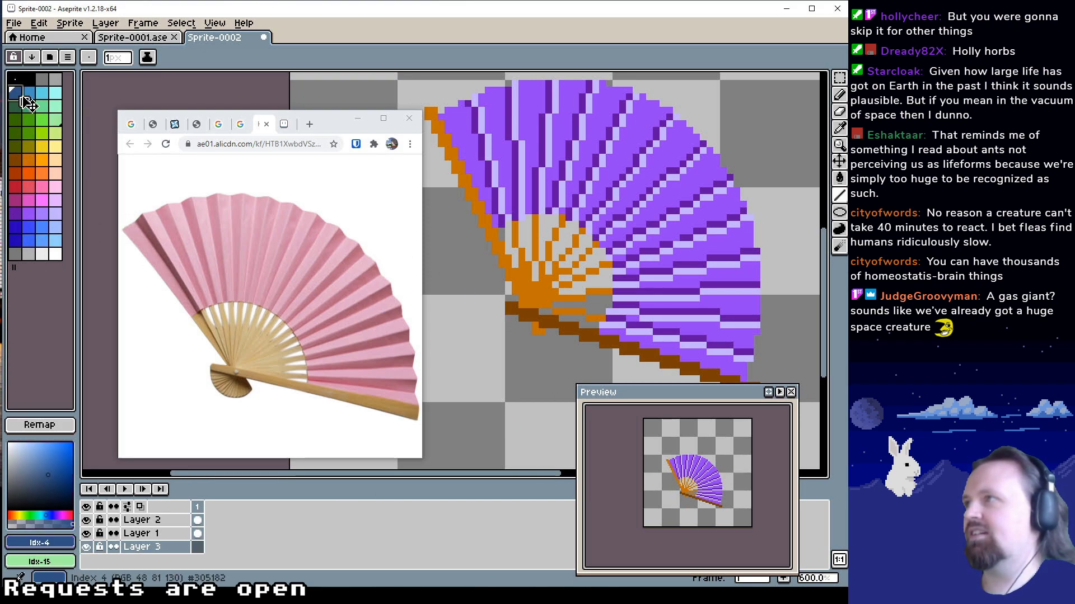
click(28, 81)
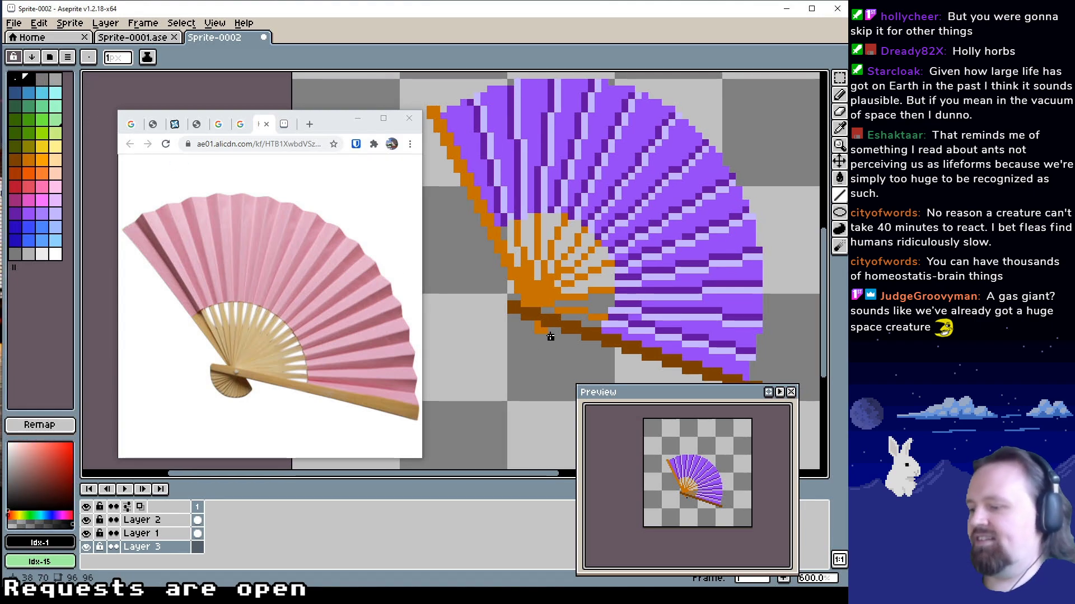
key(g)
click(535, 359)
key(z)
right_click(538, 295)
drag(560, 278, 611, 286)
scroll(594, 270, down, 1)
scroll(612, 287, down, 1)
scroll(612, 287, up, 4)
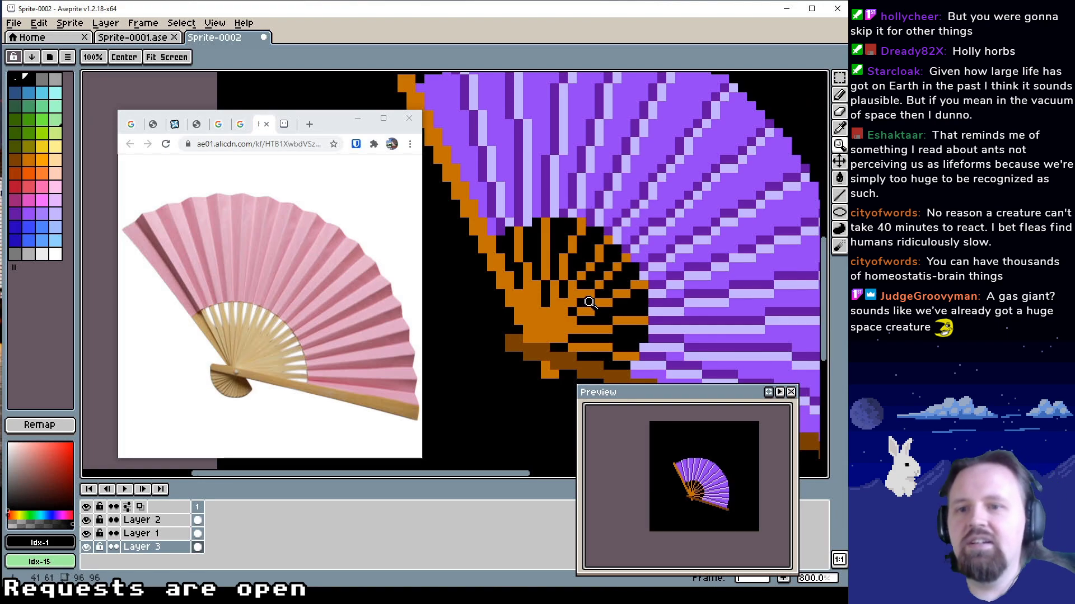
scroll(571, 306, up, 4)
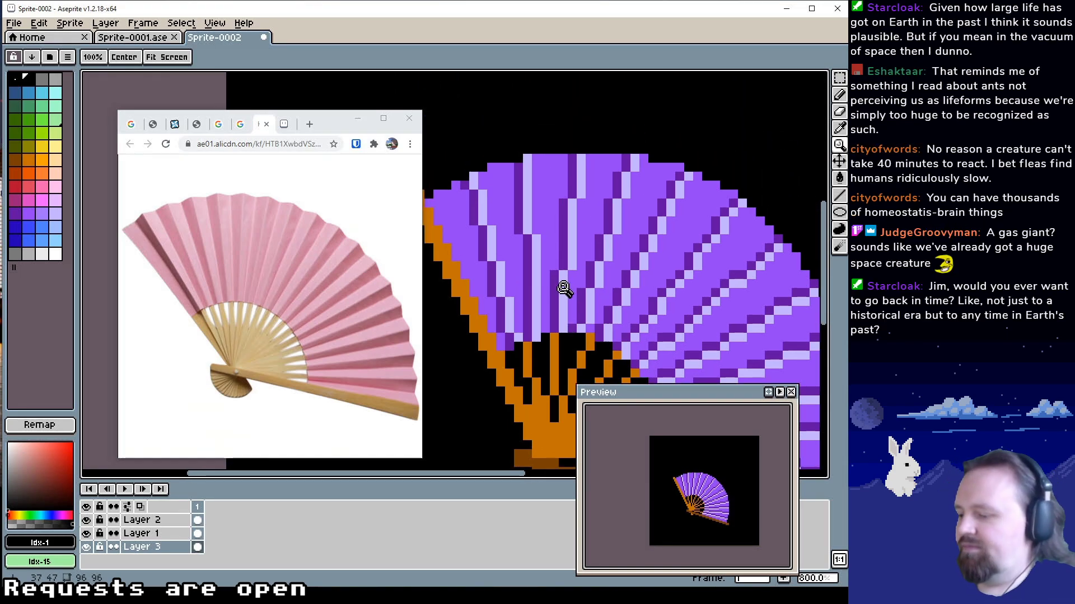
Touch up the shadows beside the leaf's upper-right folds on Layer 2 with 1 px dark purple (Idx-40) pixels
key(b)
alt+click(557, 266)
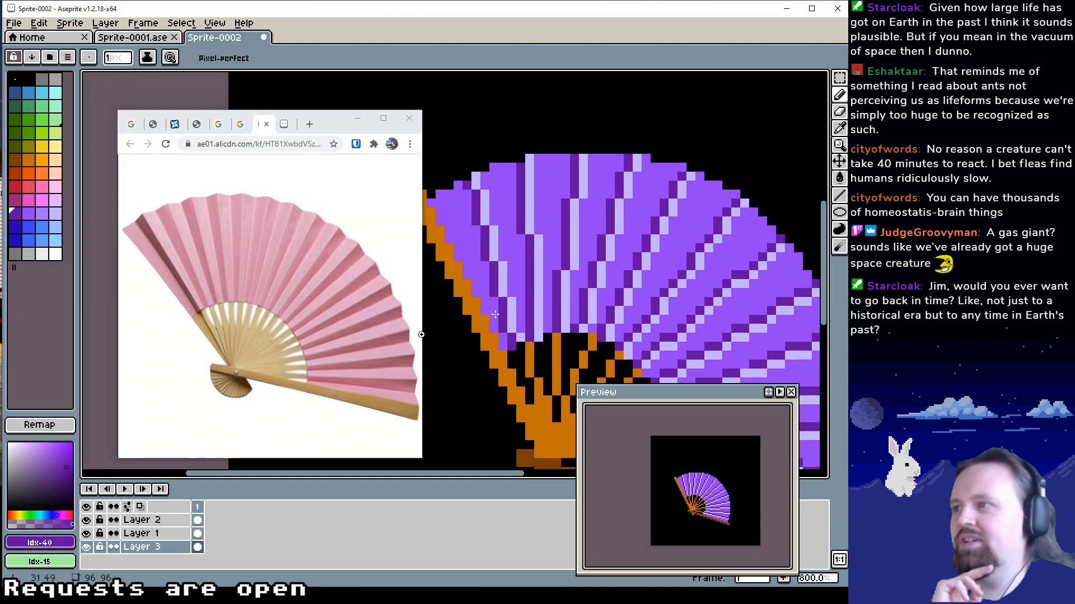
click(163, 520)
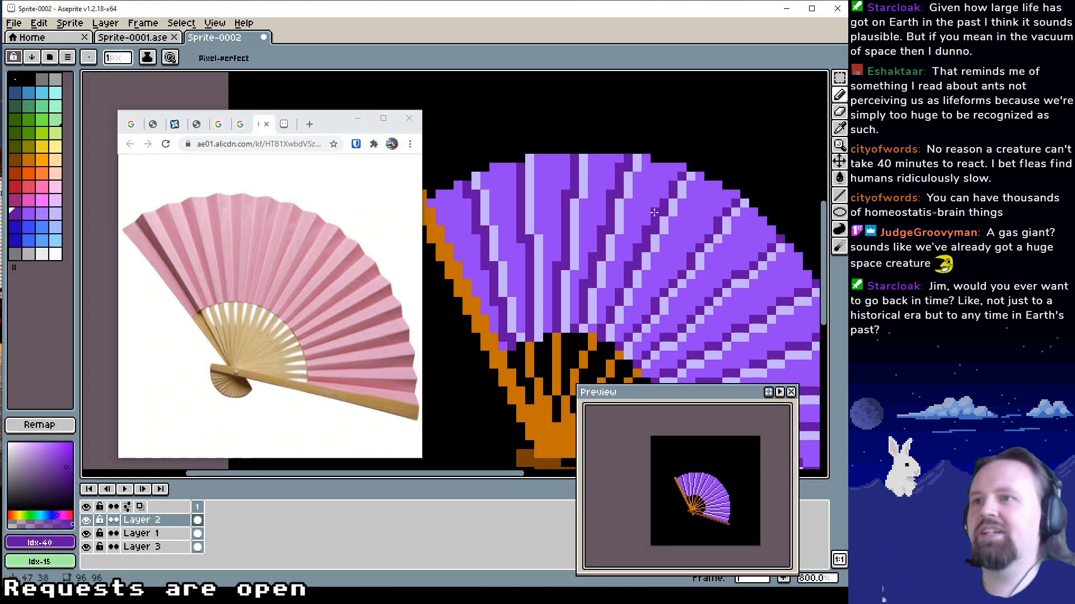
key(bracketright)
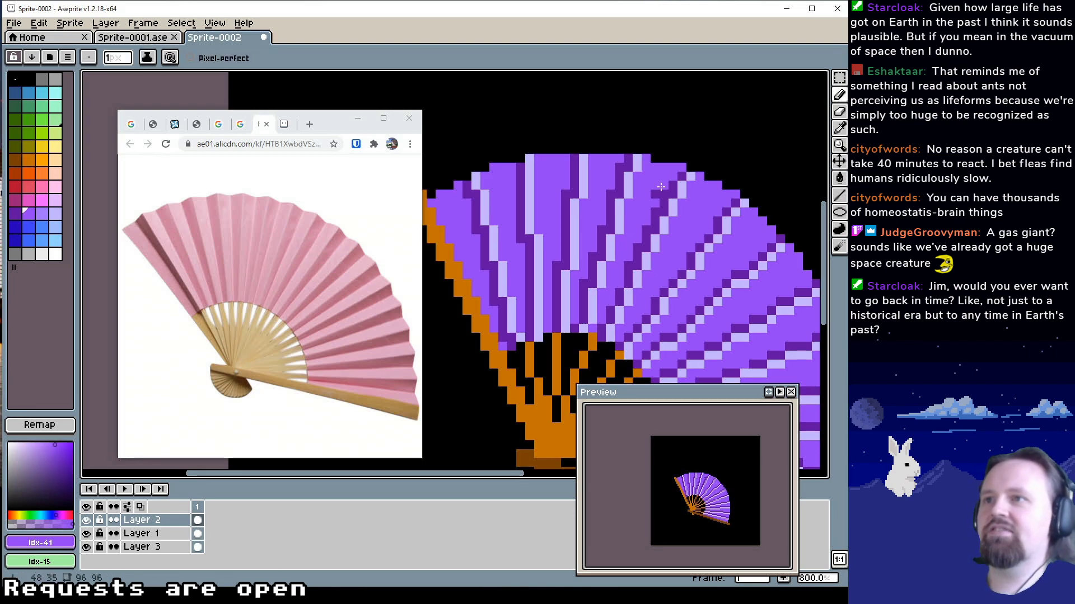
key(bracketleft)
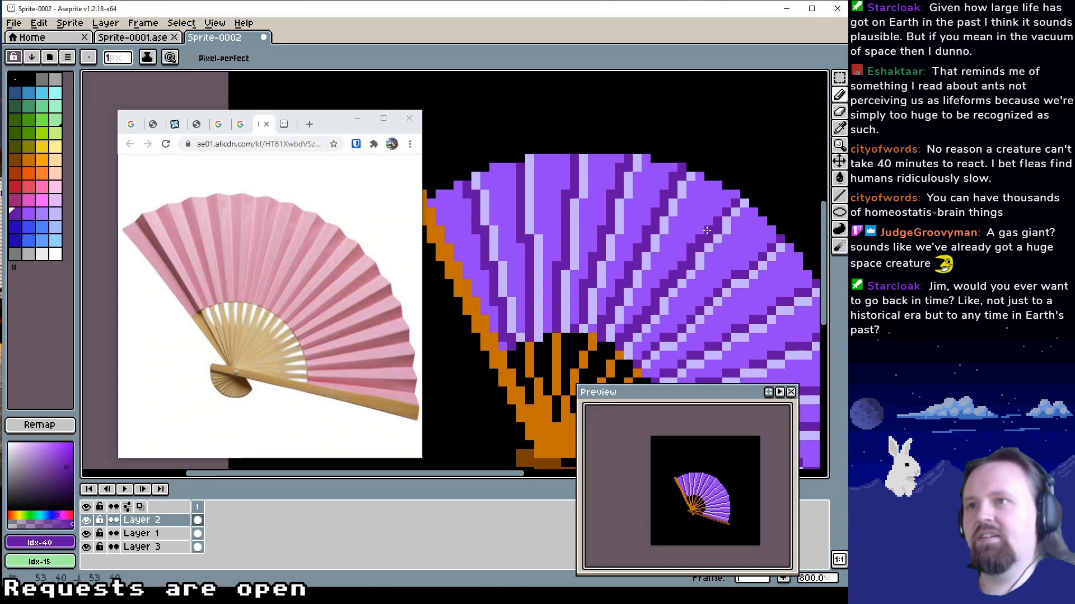
drag(717, 310, 678, 264)
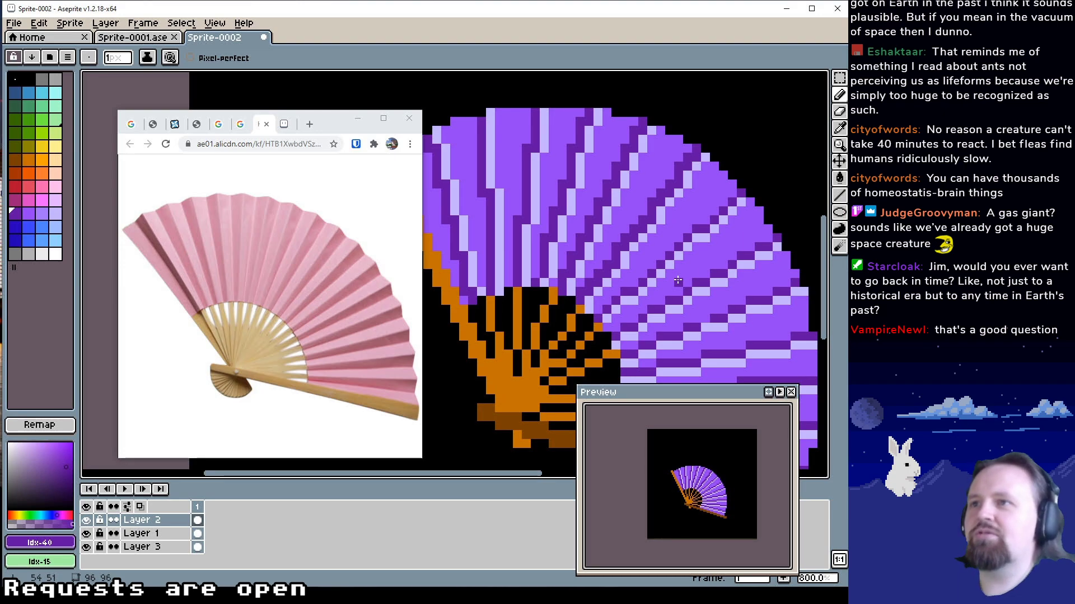
drag(676, 229, 660, 229)
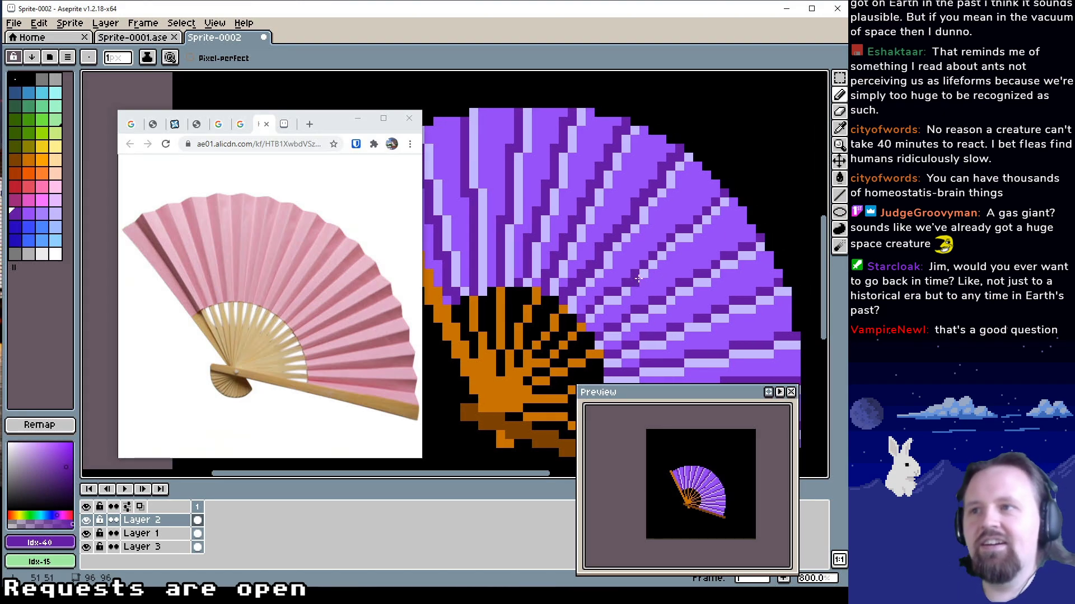
click(624, 275)
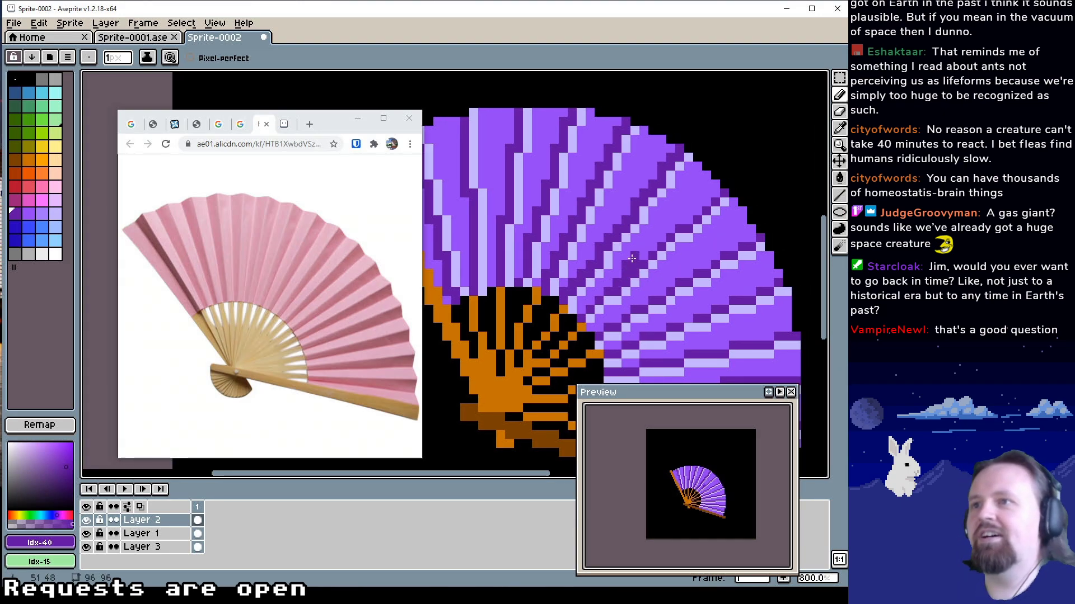
alt+click(636, 261)
alt+click(653, 250)
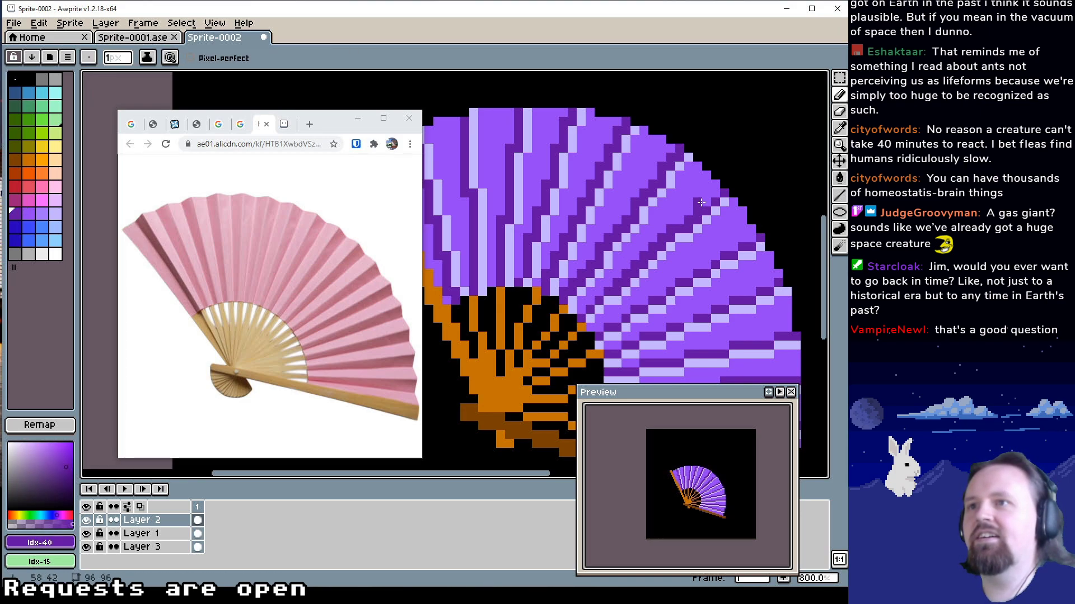
Refine the outer end of an upper-right fold shadow on Layer 2 using dark purple (Idx-40) and mid purple (Idx-41) pixels
alt+click(705, 202)
alt+click(701, 202)
click(707, 202)
alt+click(696, 195)
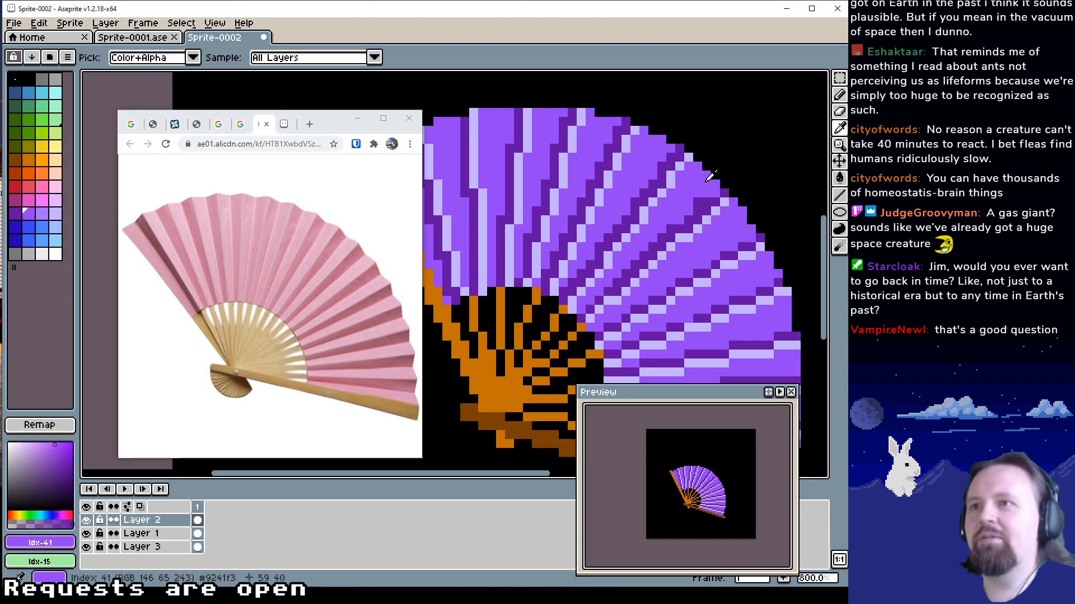
click(696, 200)
alt+click(709, 198)
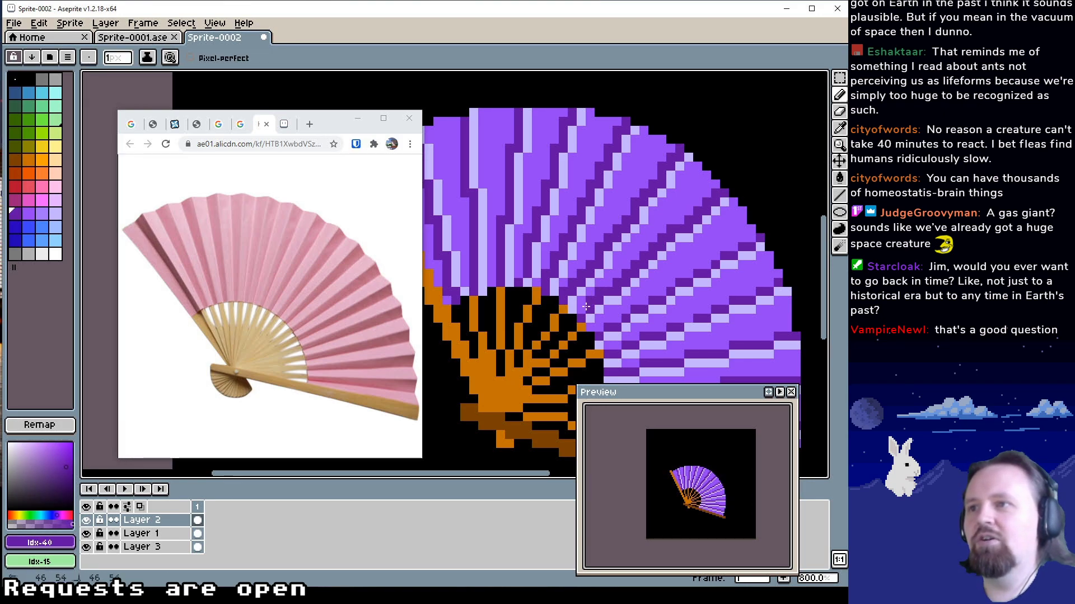
Examine the highlights and shadows along the leaf's folds for spots that need refining
drag(678, 295, 611, 281)
alt+click(623, 279)
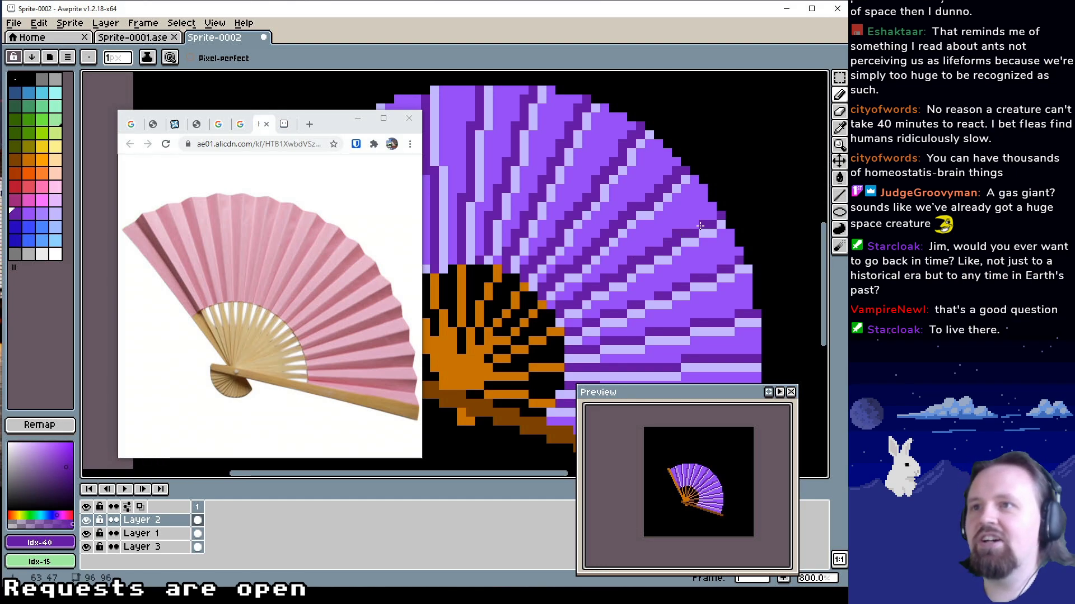
drag(695, 274, 726, 253)
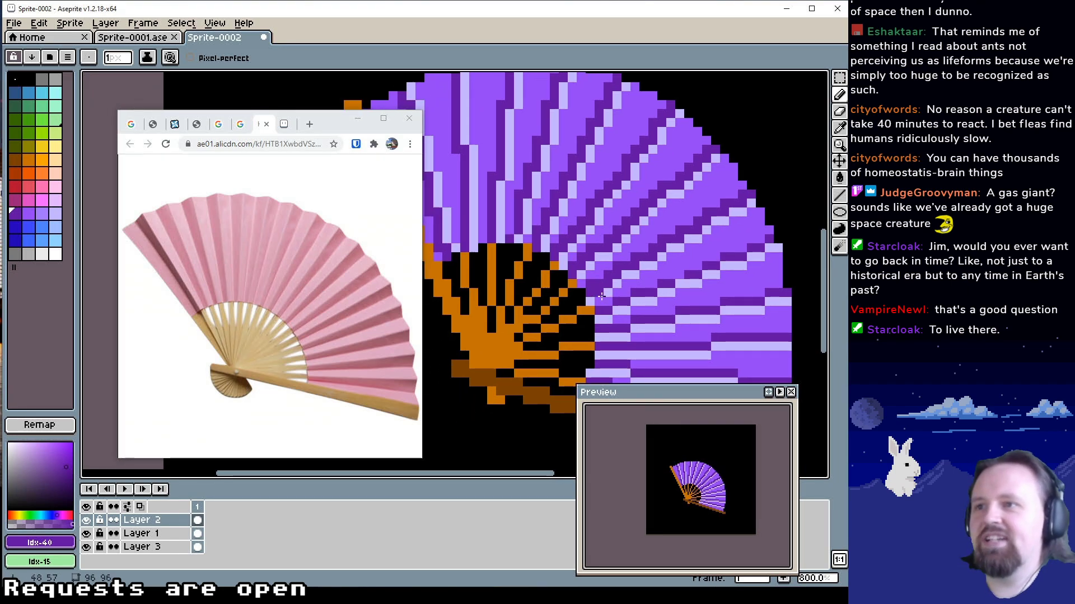
drag(637, 291, 758, 363)
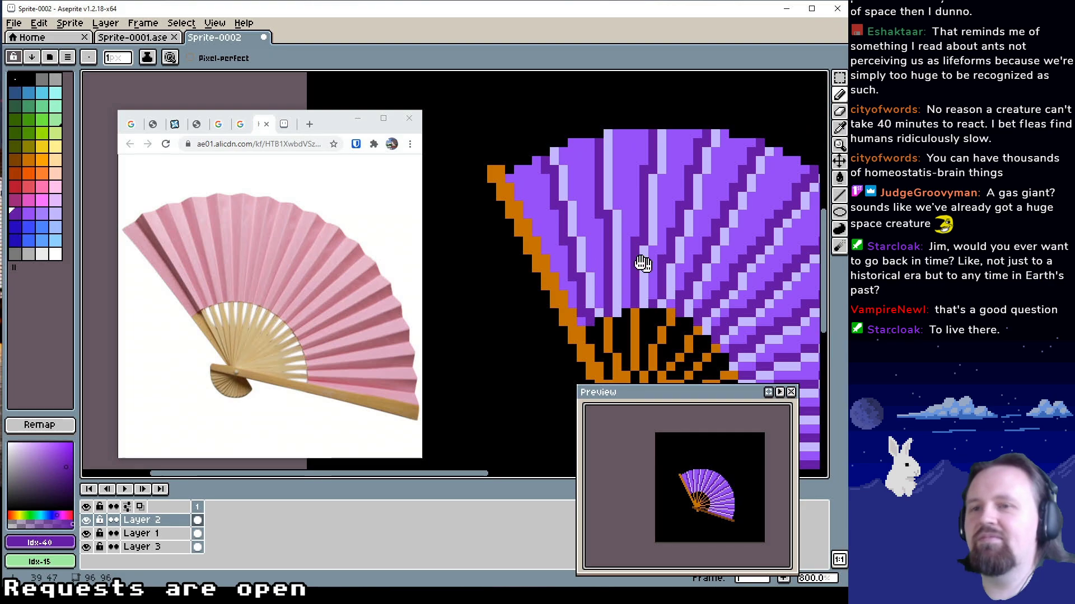
drag(656, 269, 584, 237)
drag(641, 273, 583, 250)
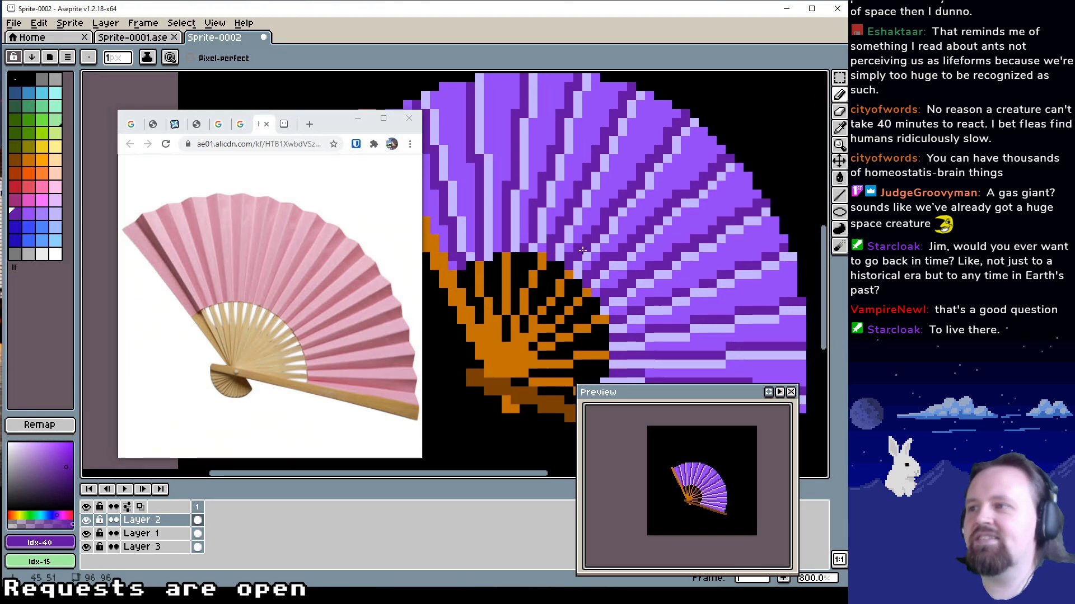
drag(648, 272, 610, 234)
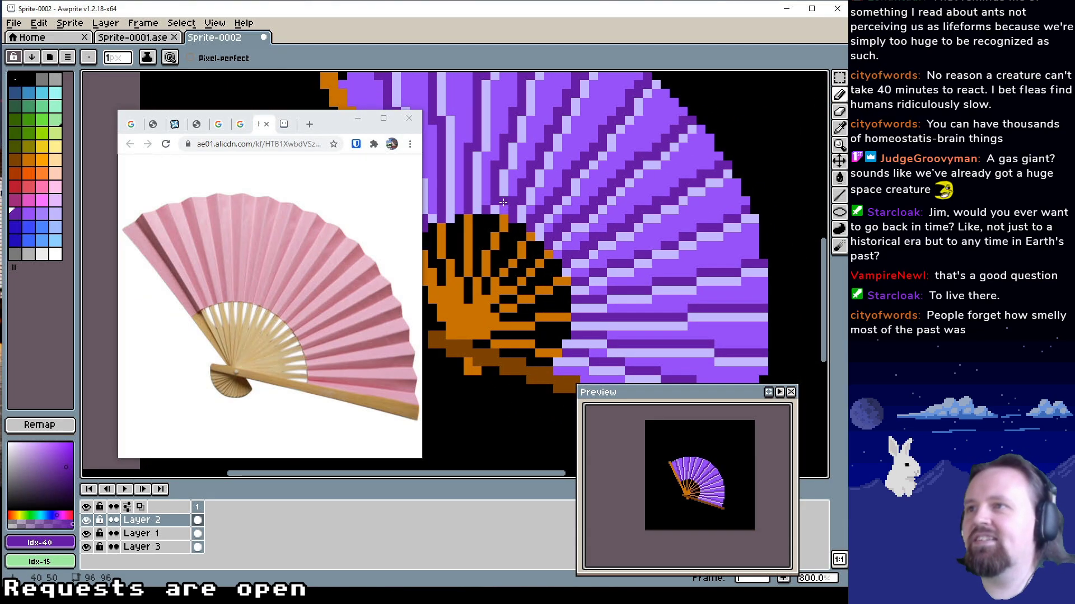
alt+click(504, 203)
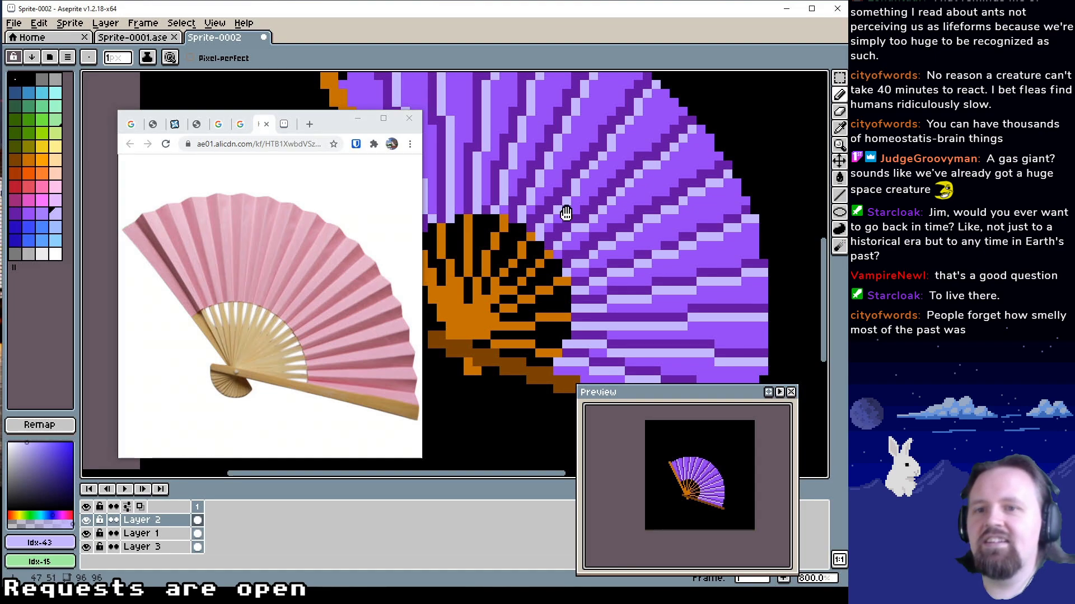
drag(566, 211, 592, 213)
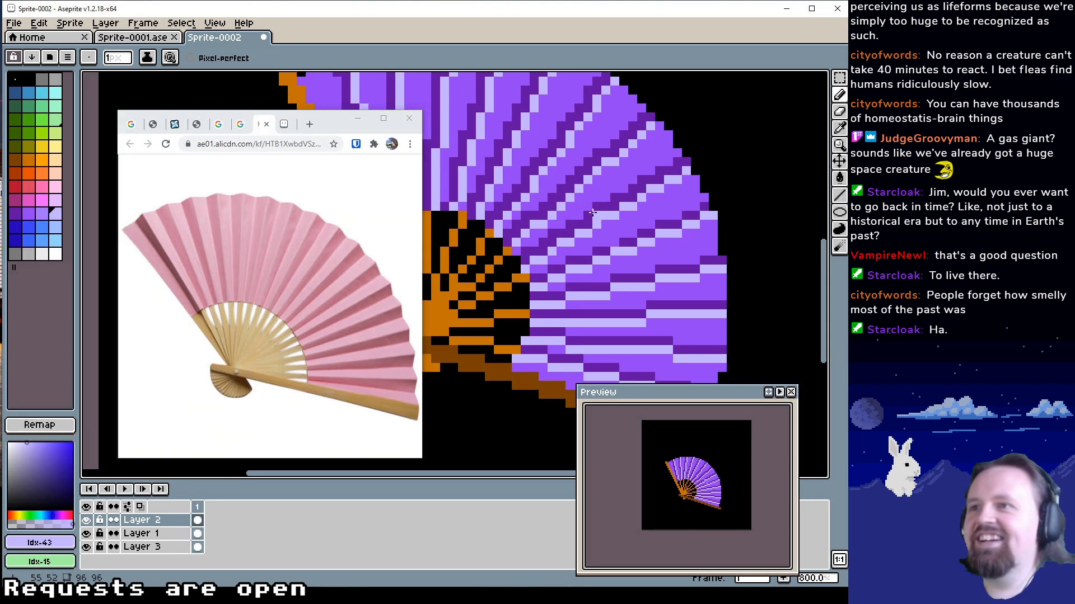
Touch up the shadows on the leaf's lower-right folds on Layer 2 with dark purple (Idx-40) pixels
alt+click(631, 241)
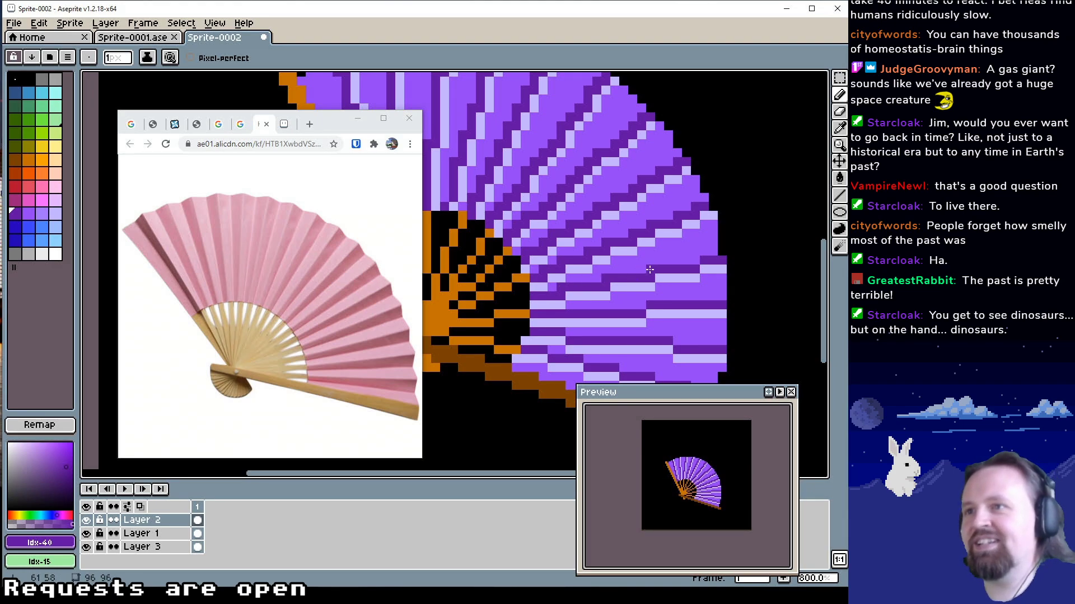
click(639, 303)
drag(665, 302, 664, 264)
click(568, 293)
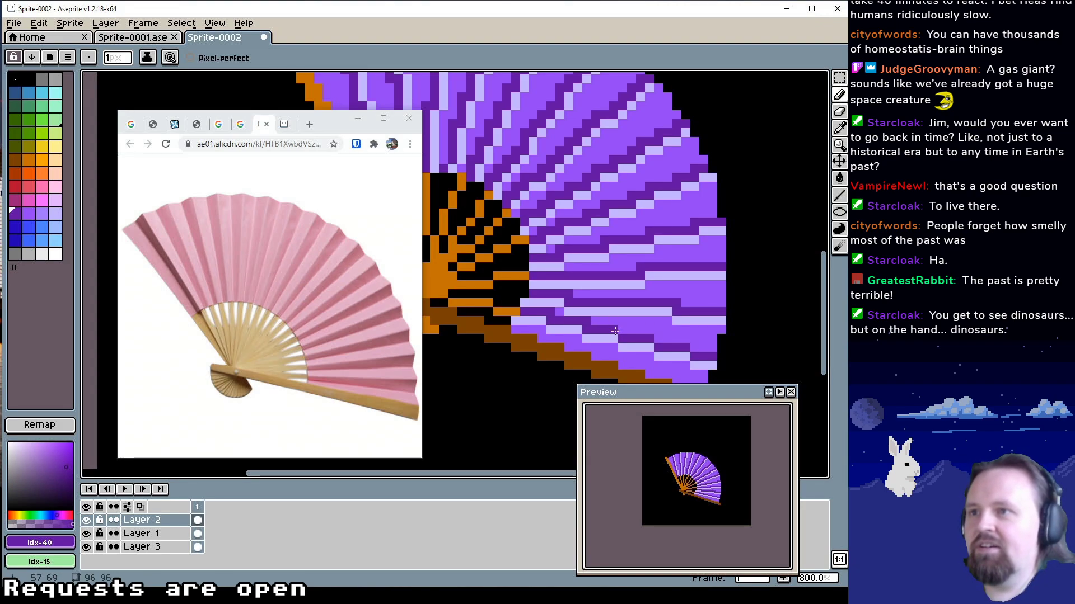
Try light purple (Idx-43) highlight pixels on the leaf's lowest folds, and undo them
alt+click(689, 363)
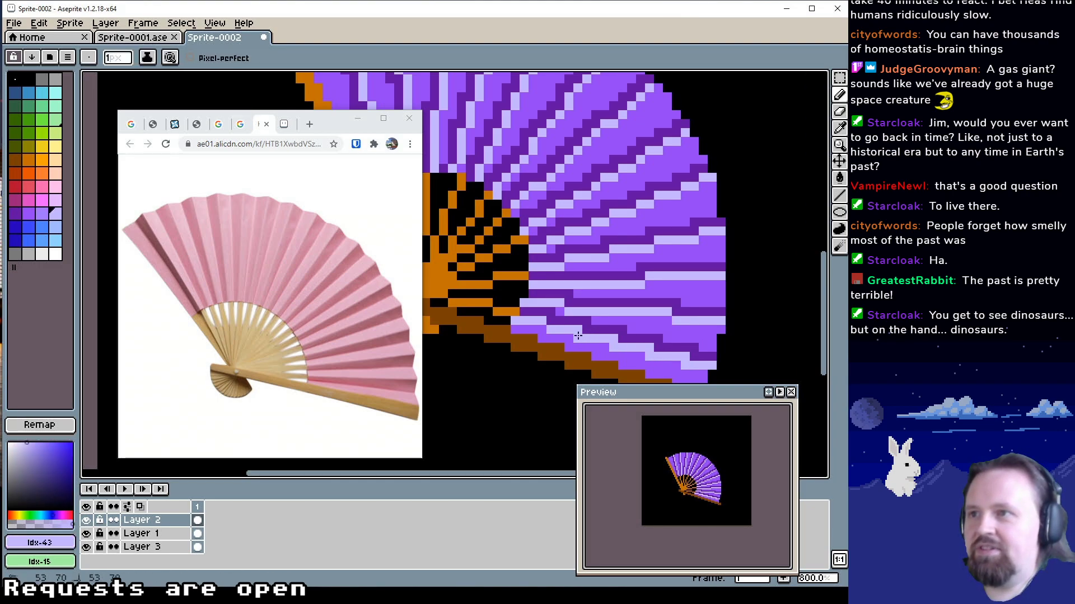
mouse_move(660, 240)
mouse_down()
mouse_move(705, 257)
mouse_move(675, 221)
mouse_up()
key(ctrl+z)
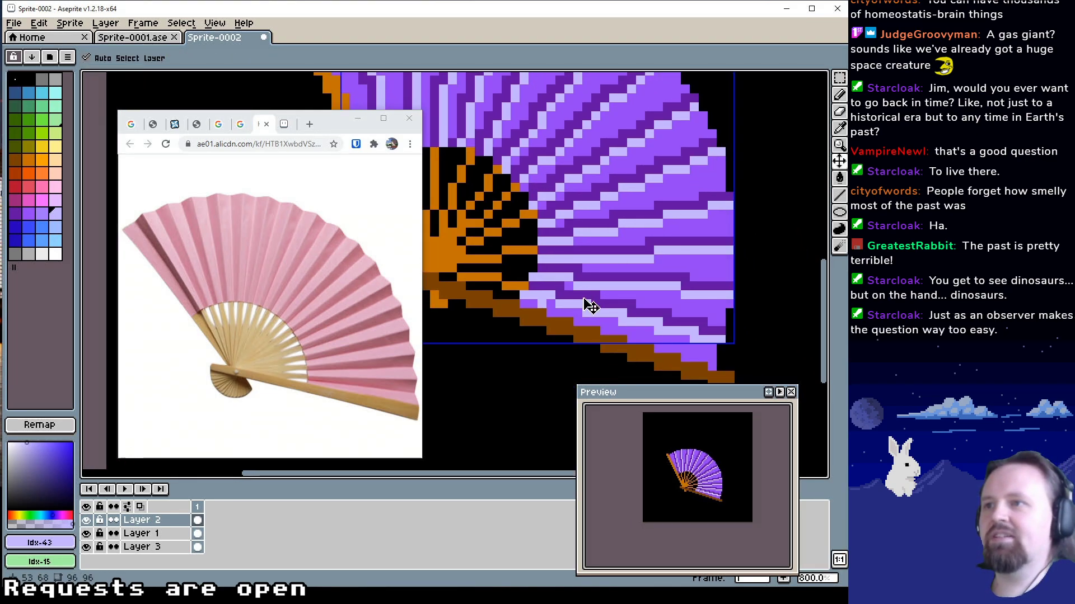
key(ctrl+z)
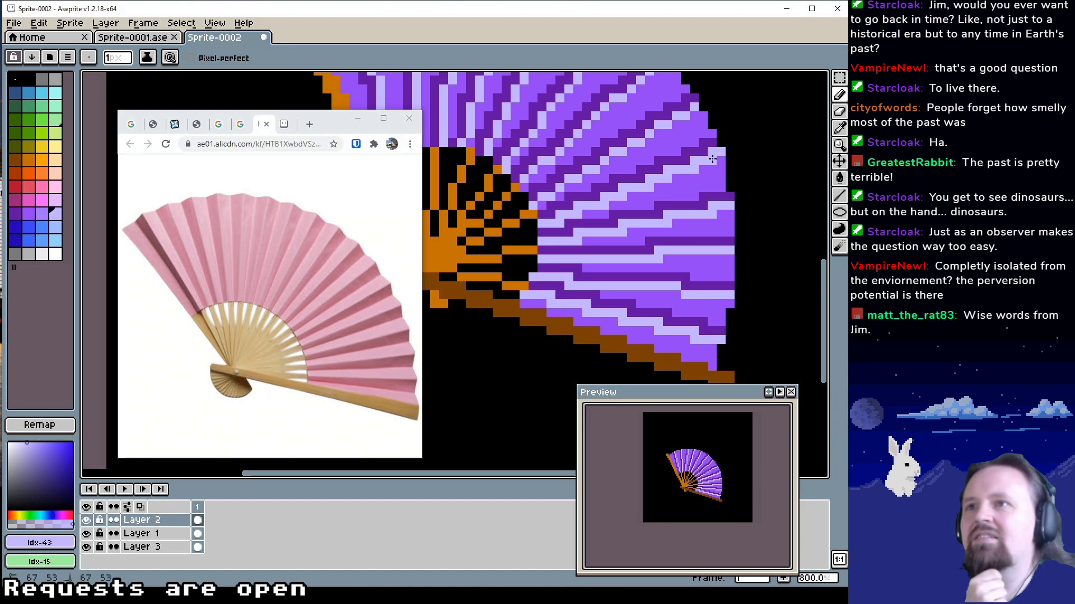
Undo the recent pencil strokes on the highlights and shadows of the leaf's right-hand folds
scroll(659, 197, up, 1)
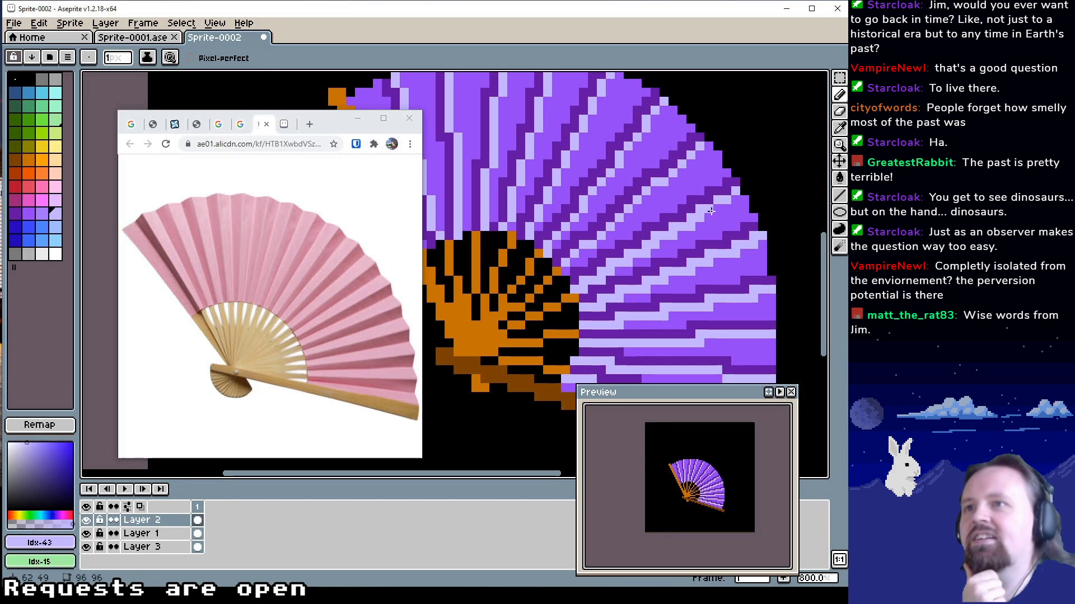
drag(687, 272, 667, 309)
mouse_move(747, 309)
mouse_down()
mouse_move(741, 232)
mouse_move(735, 298)
mouse_up()
key(ctrl+z)
key(ctrl+z)
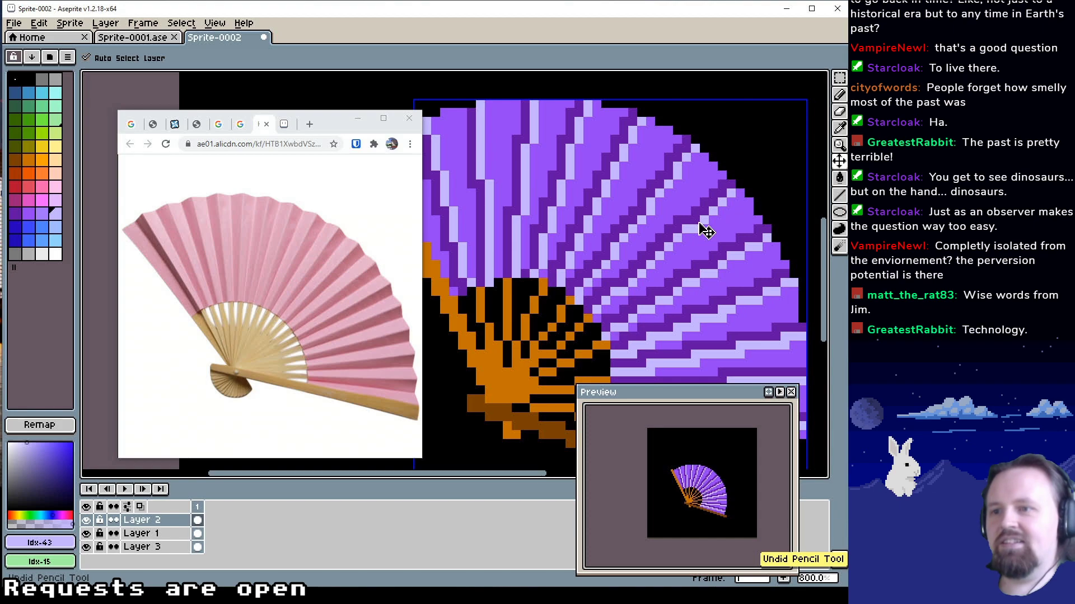
key(ctrl+z)
key(ctrl+z)
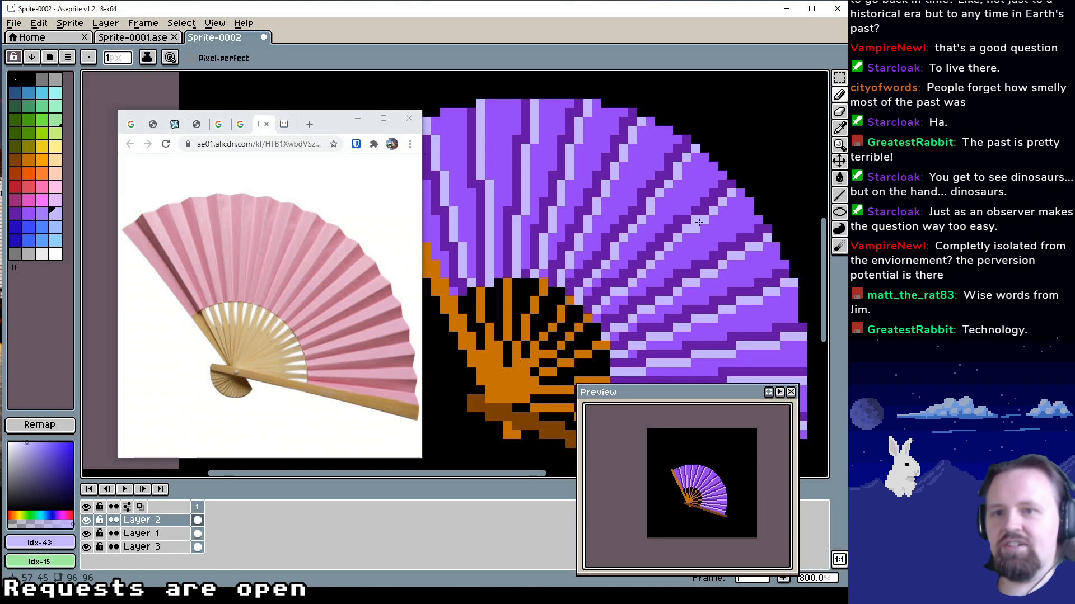
mouse_move(699, 222)
mouse_down()
mouse_move(703, 236)
mouse_move(744, 233)
mouse_up()
key(ctrl+z)
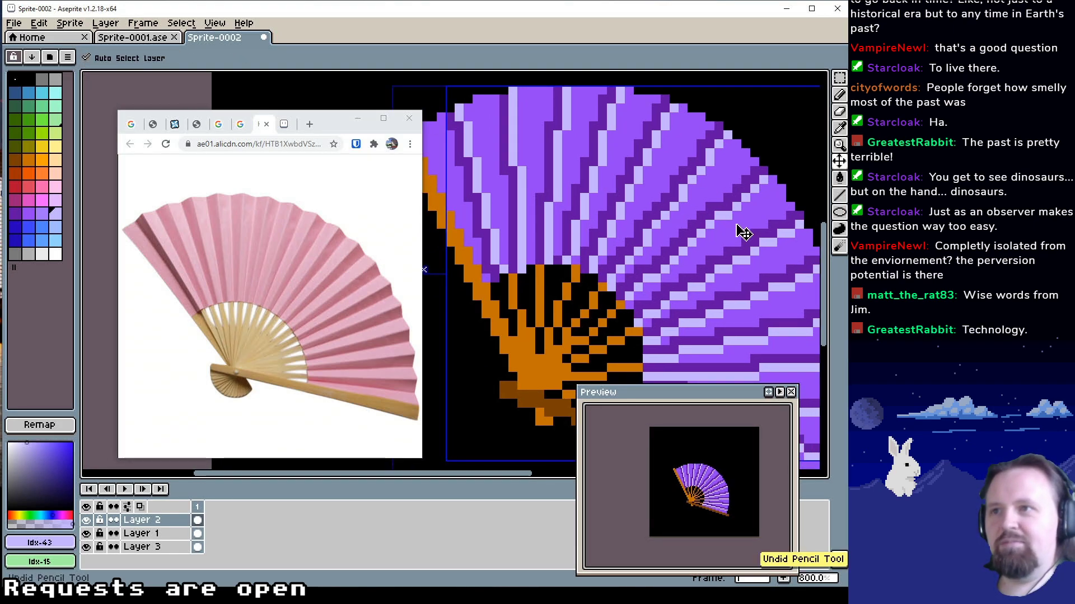
key(ctrl+z)
key(ctrl+z)
key(ctrl+z)
key(ctrl+z)
key(ctrl+z)
key(ctrl+z)
key(ctrl+z)
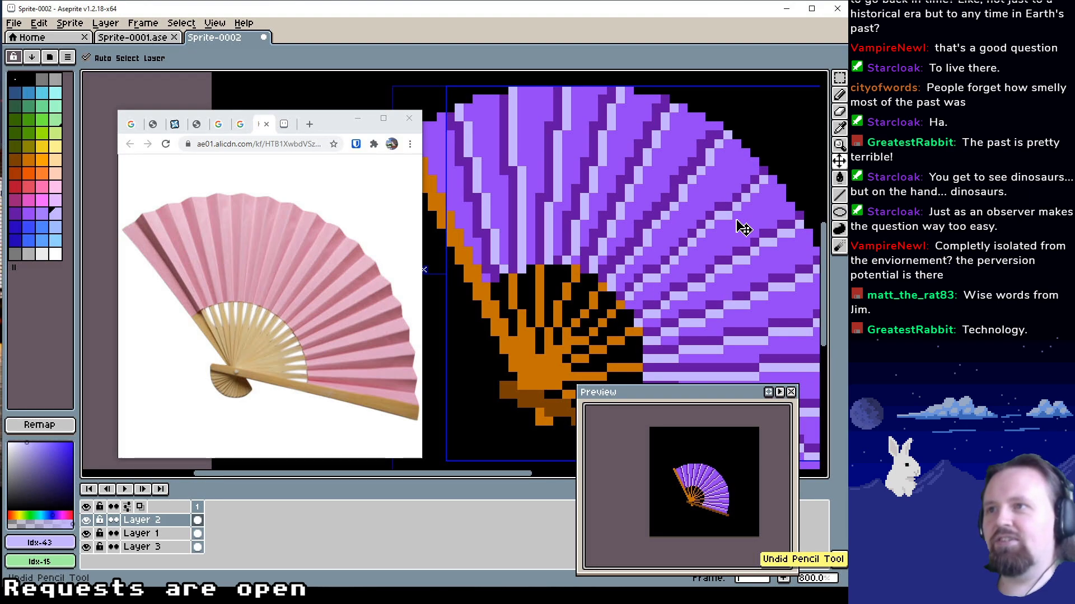
key(ctrl+z)
key(ctrl+z)
key(ctrl+z)
key(ctrl+z)
key(ctrl+z)
key(ctrl+z)
key(ctrl+z)
key(ctrl+z)
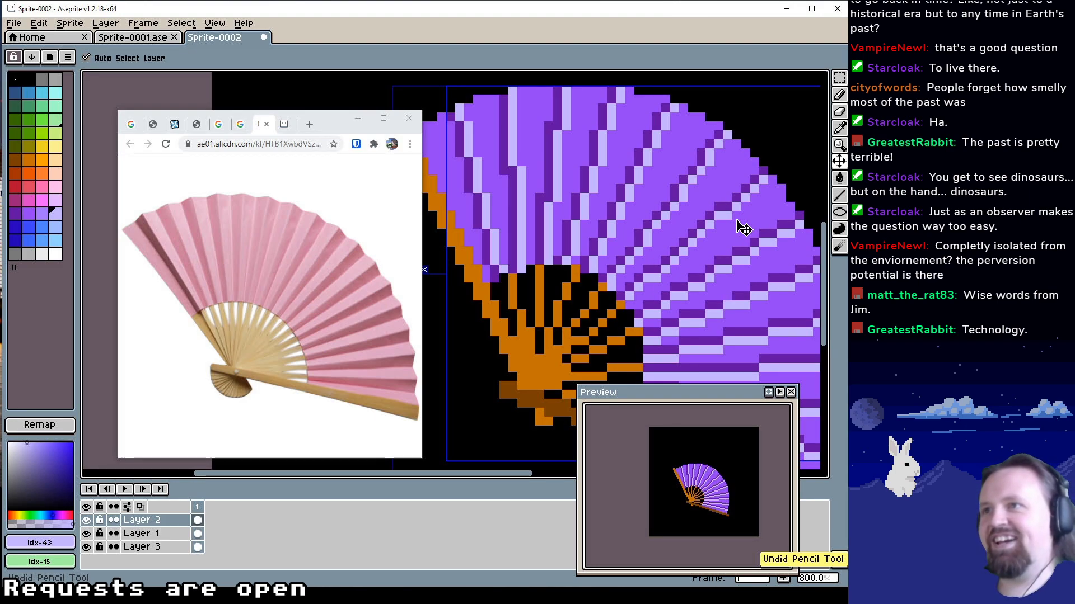
drag(732, 261, 699, 224)
Recolour the rib nearest the left guard stick in dark brown (Idx-24) with the 1 px Pencil
key(z)
scroll(672, 235, down, 3)
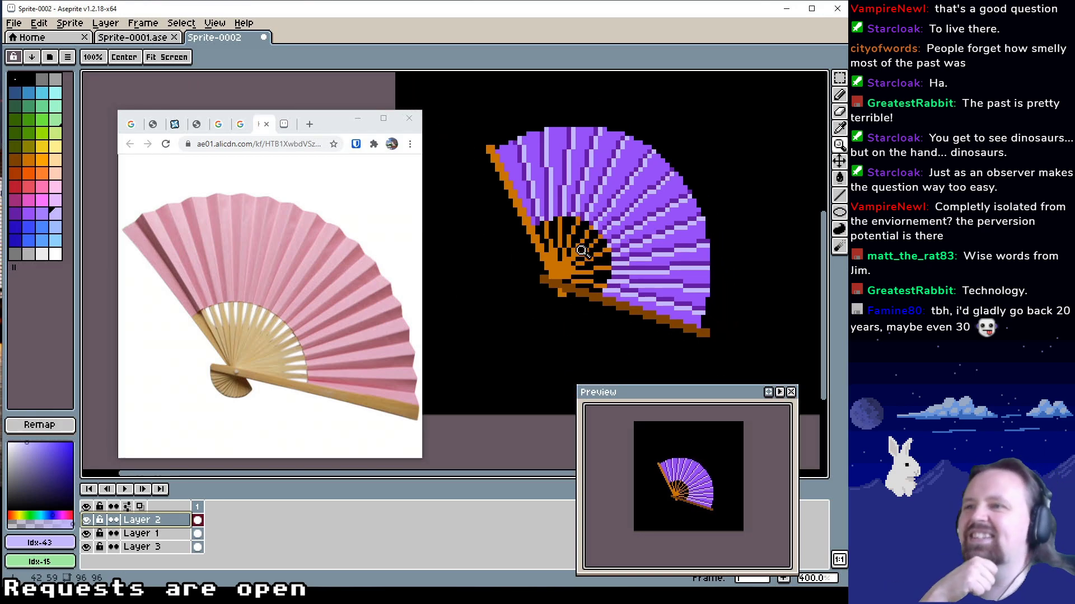
mouse_move(579, 286)
mouse_down()
mouse_move(574, 297)
mouse_move(578, 267)
mouse_move(562, 273)
mouse_up()
scroll(578, 283, up, 2)
scroll(578, 282, up, 1)
key(b)
alt+click(551, 268)
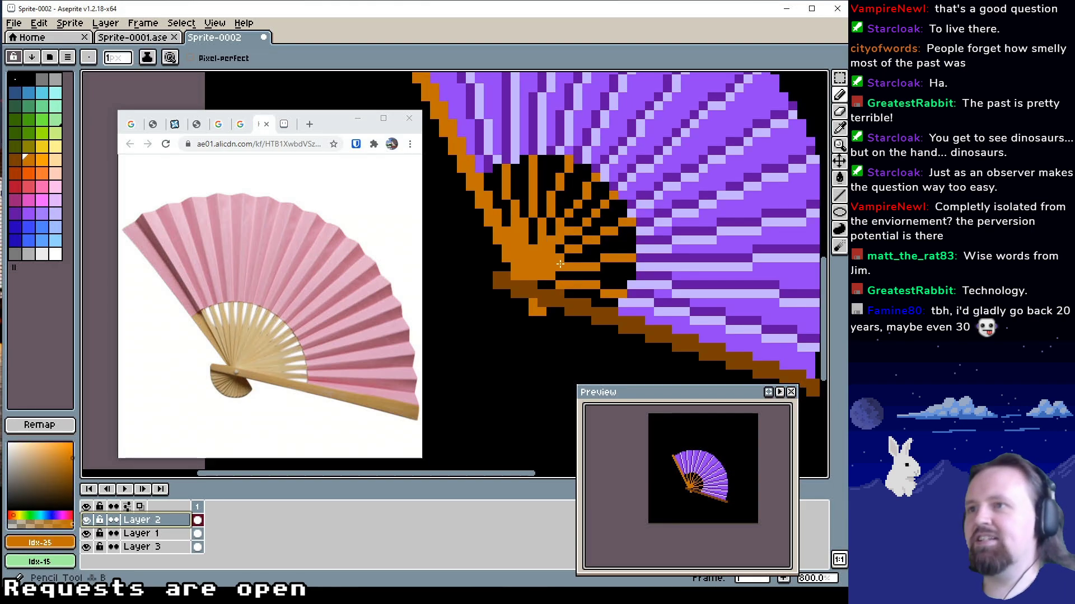
alt+click(542, 295)
mouse_move(515, 240)
mouse_down()
mouse_move(519, 210)
mouse_move(505, 176)
mouse_up()
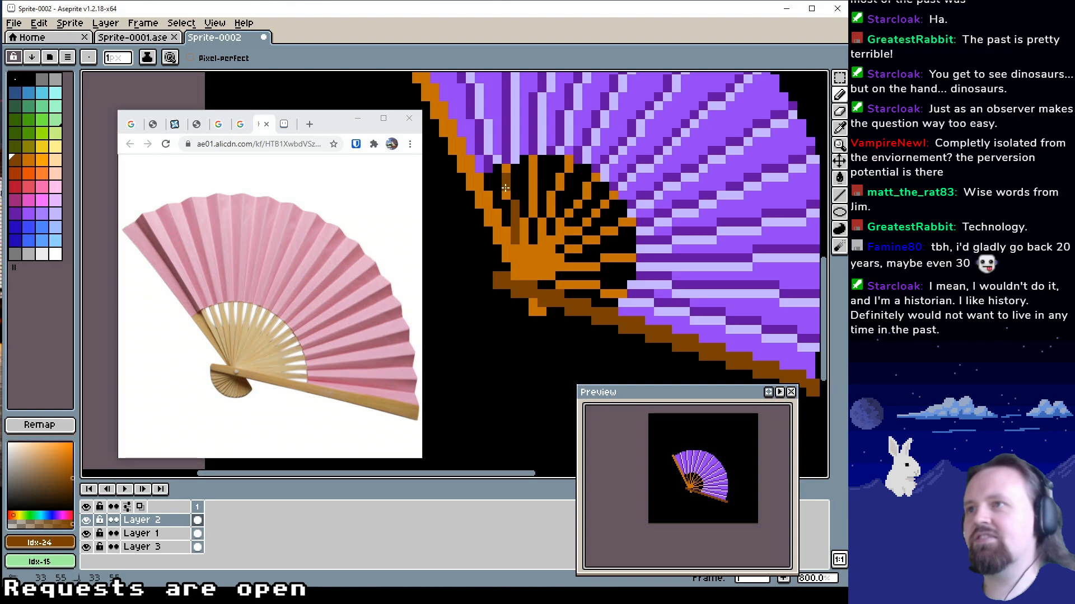
key(v)
key(b)
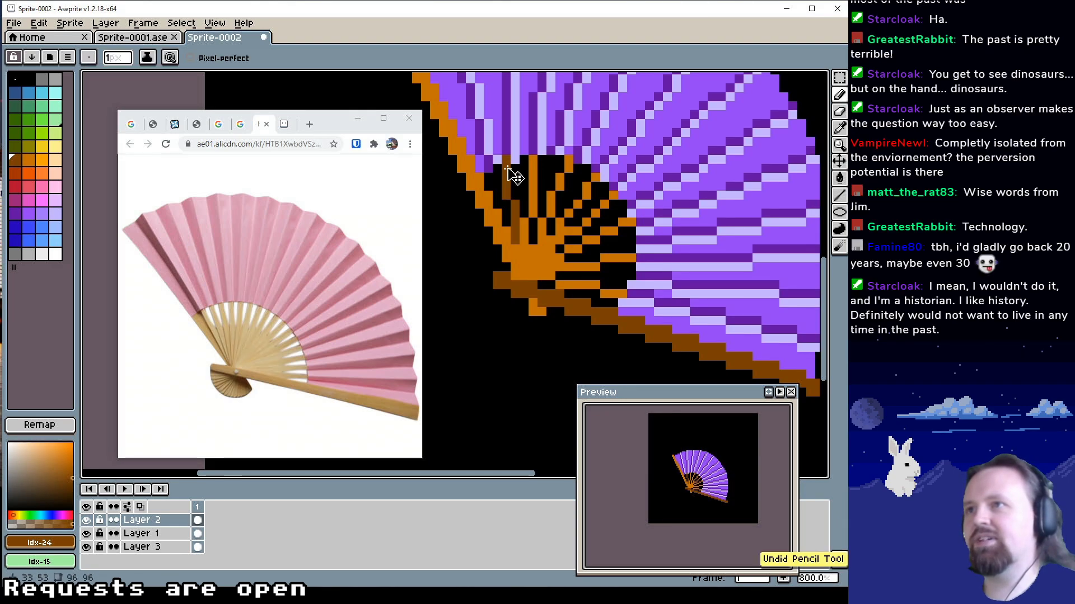
Continue the dark brown (Idx-24) shading into the orange hub where the ribs meet
drag(522, 252, 531, 274)
drag(617, 274, 645, 308)
key(z)
scroll(604, 268, down, 4)
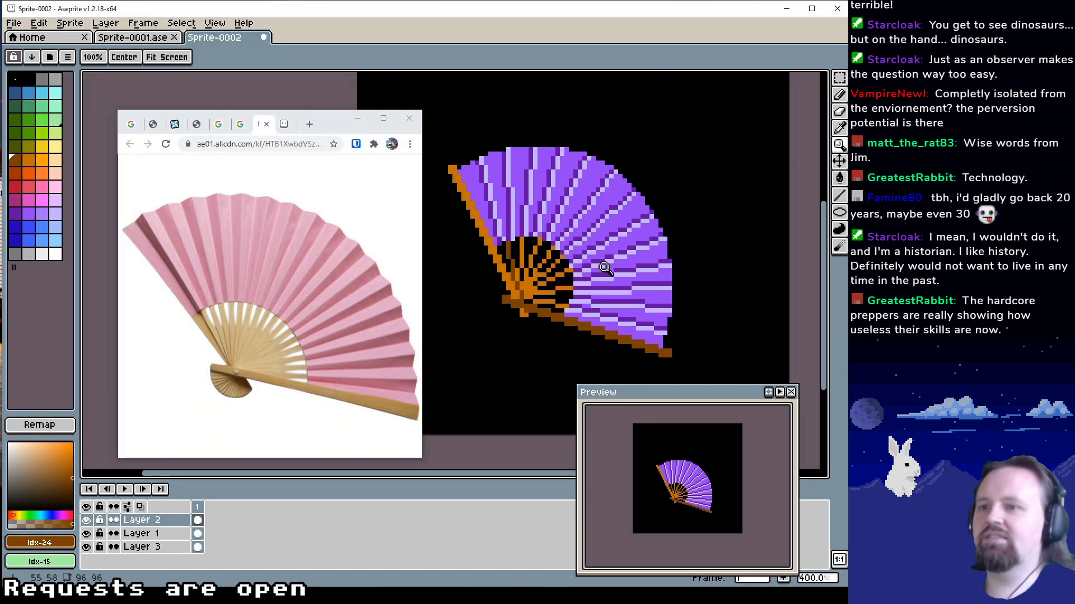
Crop the sprite to a 60 × 55 px rectangular selection around the fan, and clear the selection
click(840, 79)
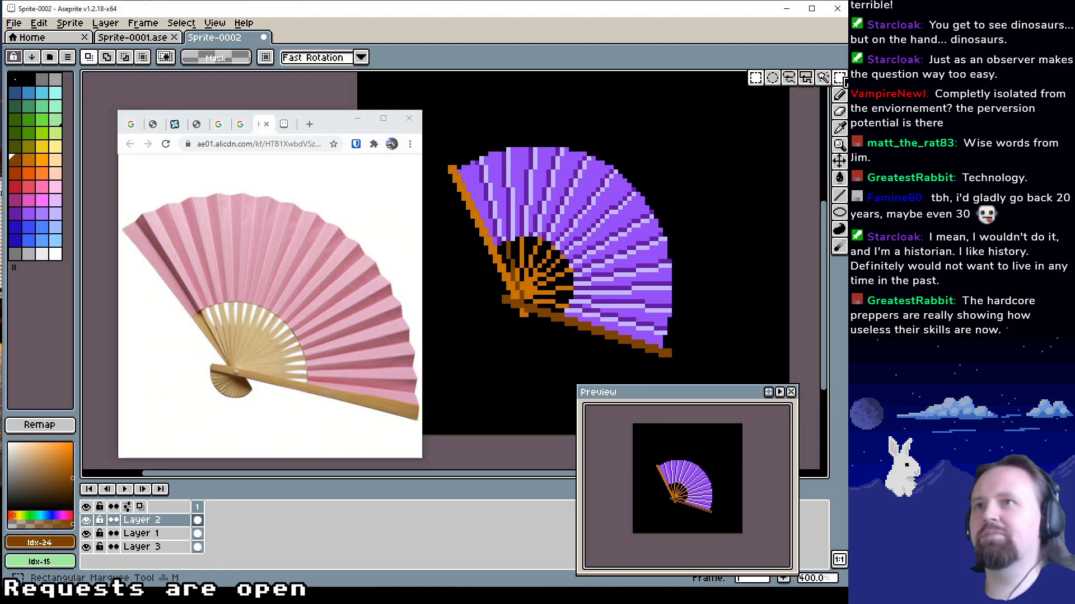
mouse_move(435, 127)
mouse_down()
mouse_move(643, 368)
mouse_move(702, 370)
mouse_up()
click(39, 23)
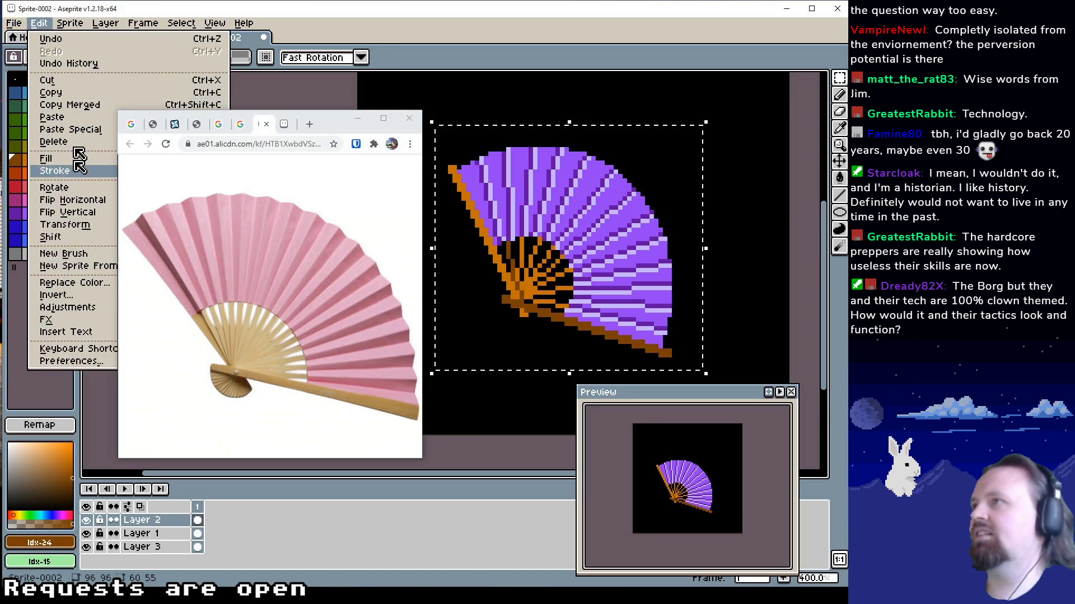
mouse_move(69, 23)
click(79, 126)
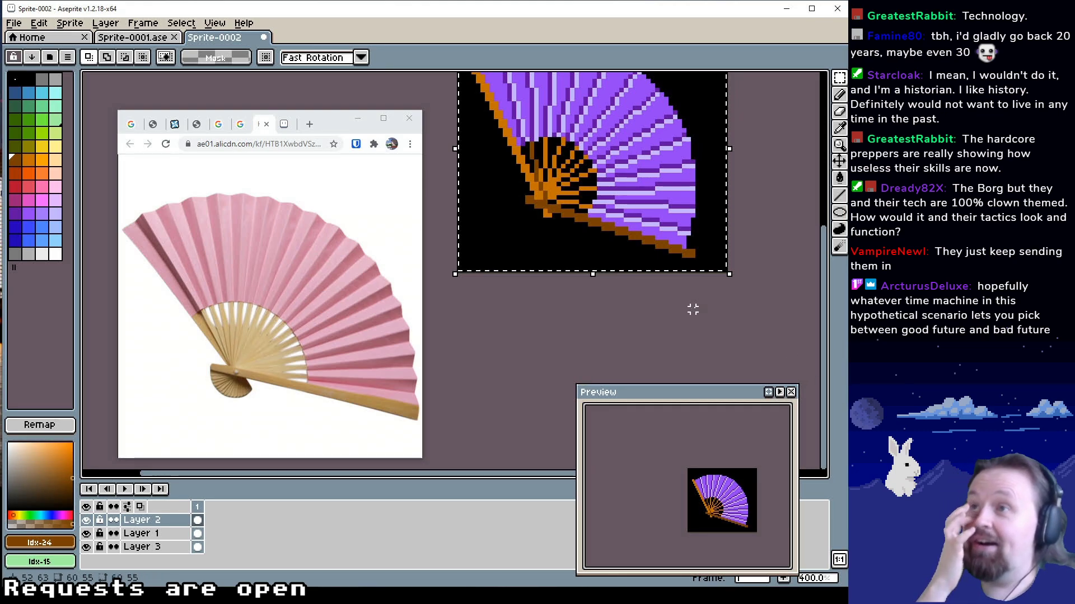
drag(668, 244, 663, 306)
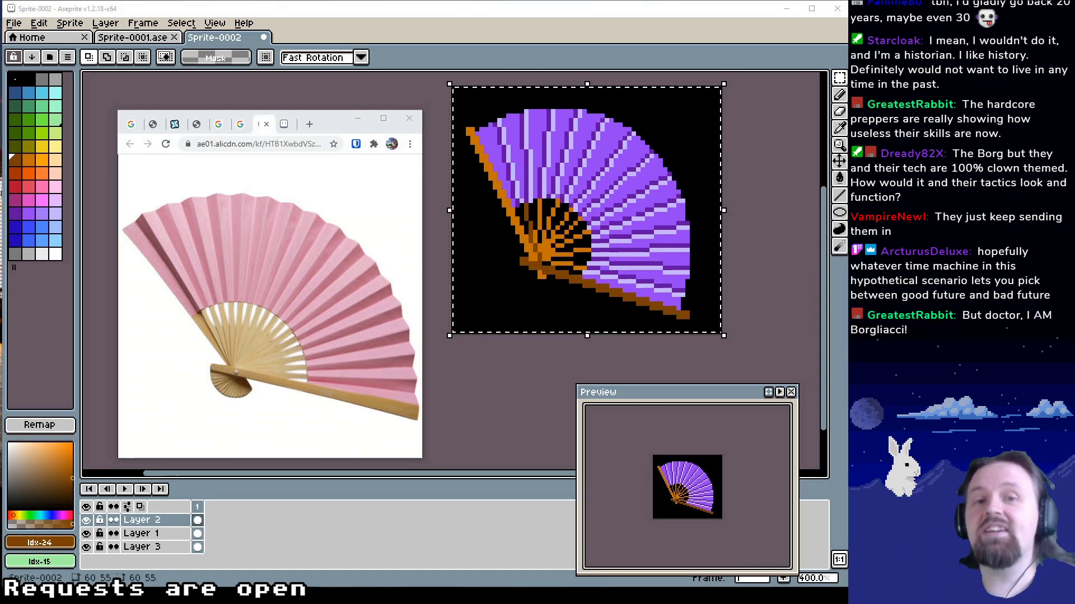
key(ctrl+d)
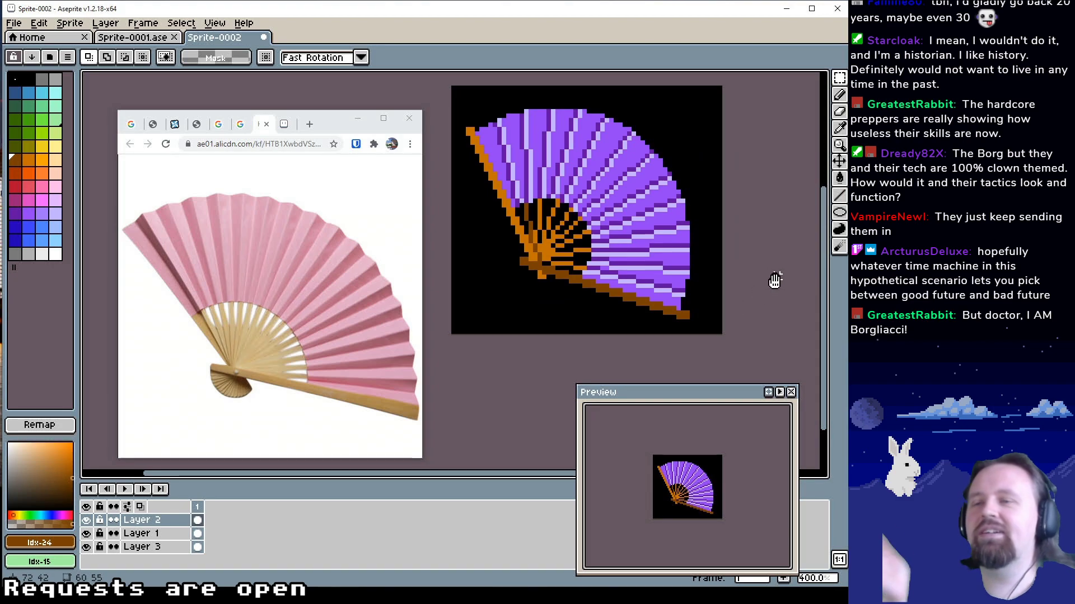
drag(773, 281, 775, 318)
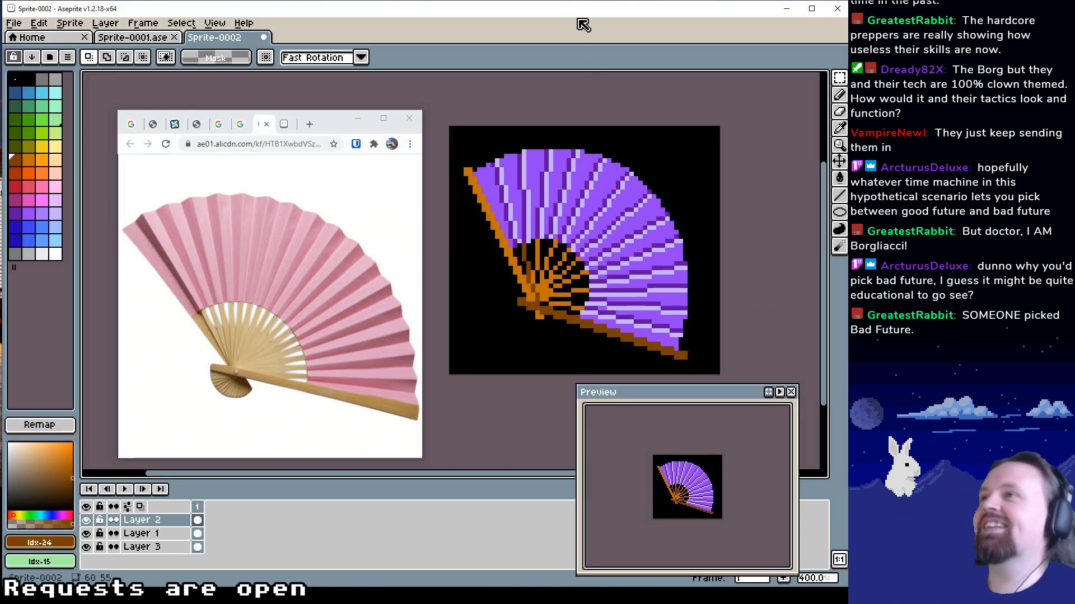
Save the sprite as fan in the Pixel Art folder, keeping the reference photo window beside the artwork
key(ctrl+s)
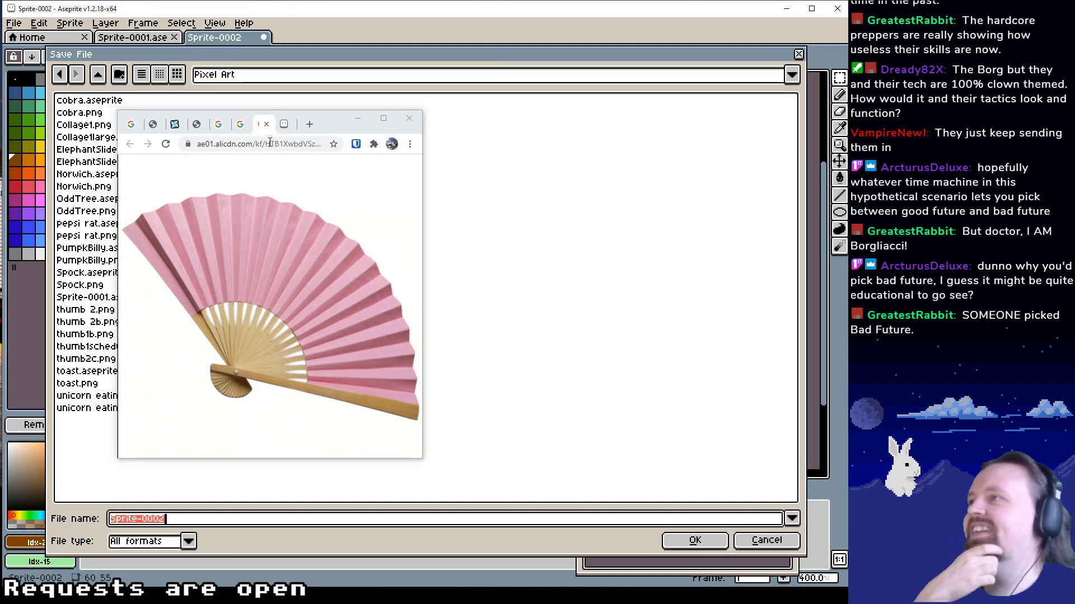
drag(328, 118, 516, 118)
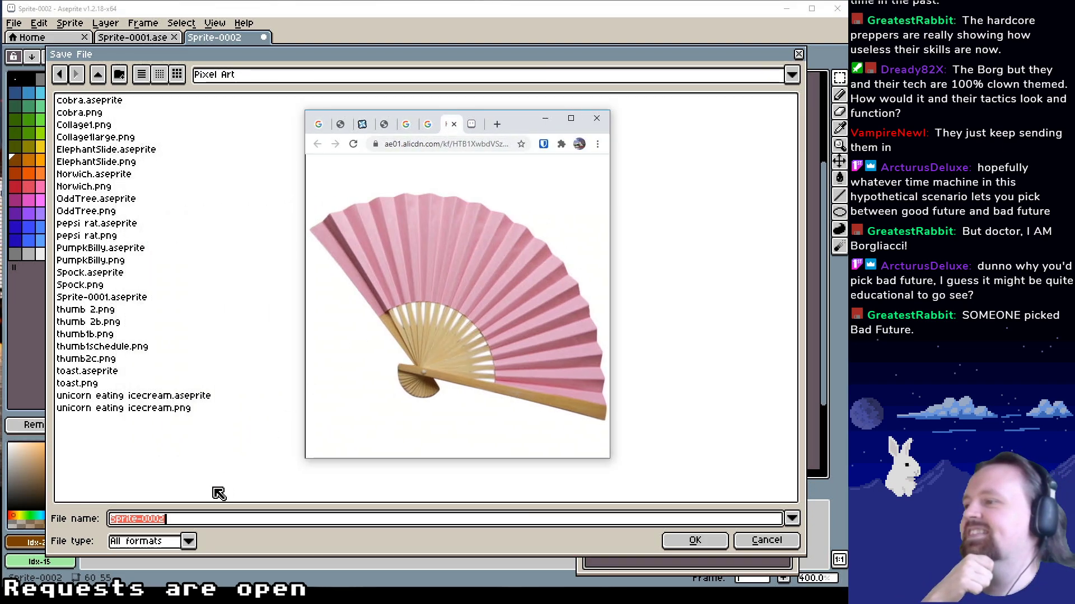
click(174, 519)
drag(223, 518, 91, 519)
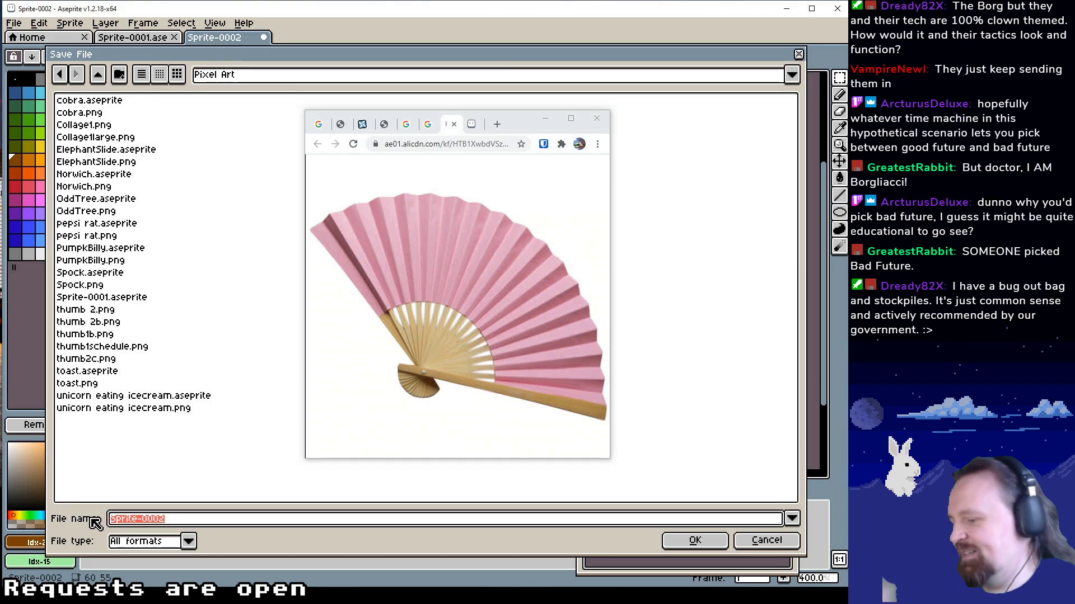
text(fan)
key(Return)
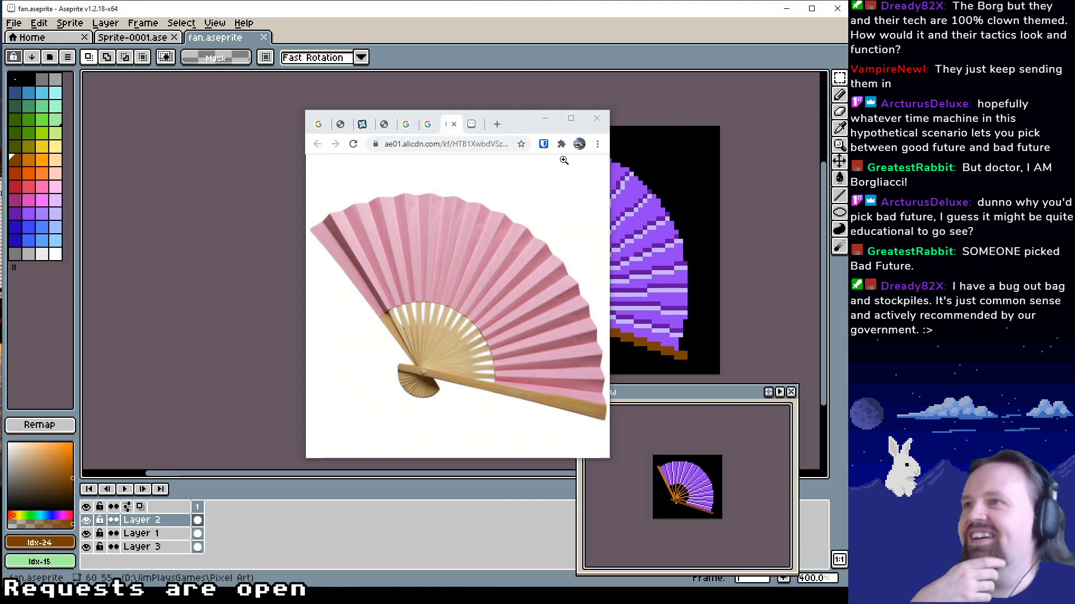
drag(526, 119, 324, 127)
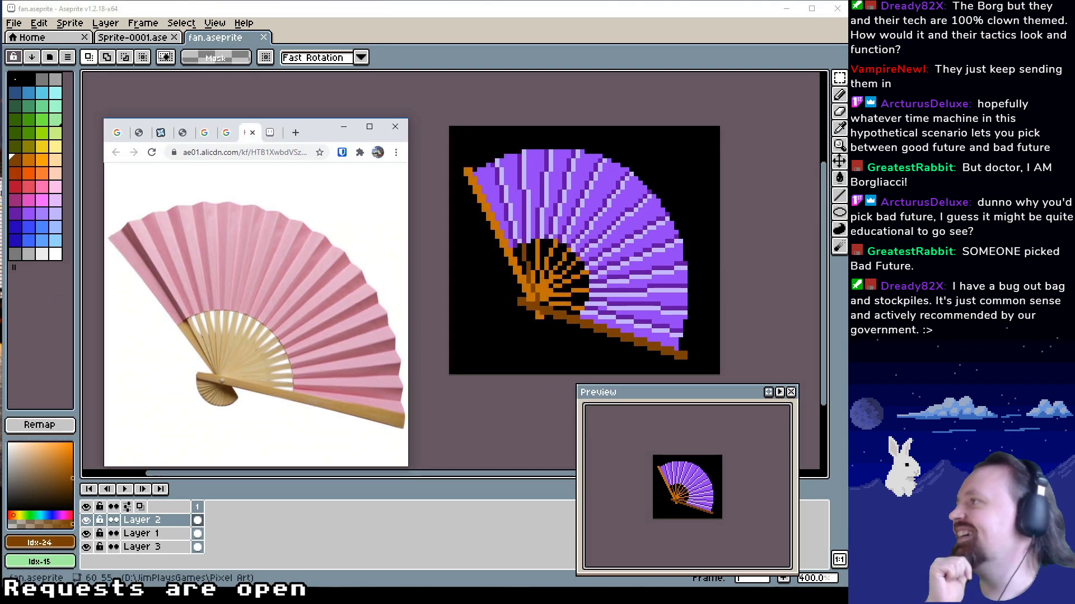
click(497, 37)
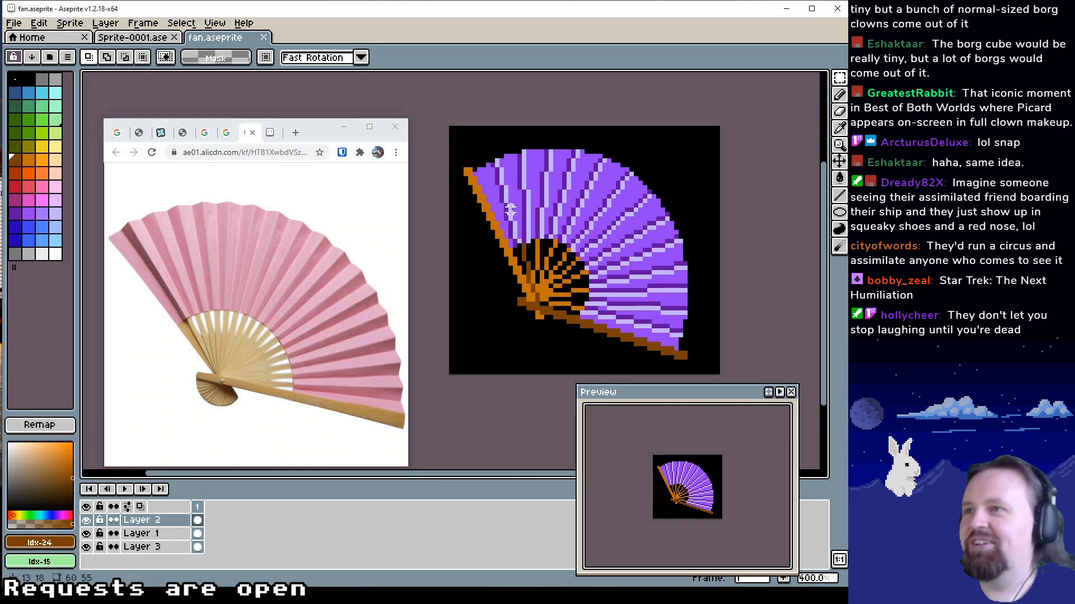
Search Google Images for bubble bobble in a new browser tab
drag(512, 208, 499, 213)
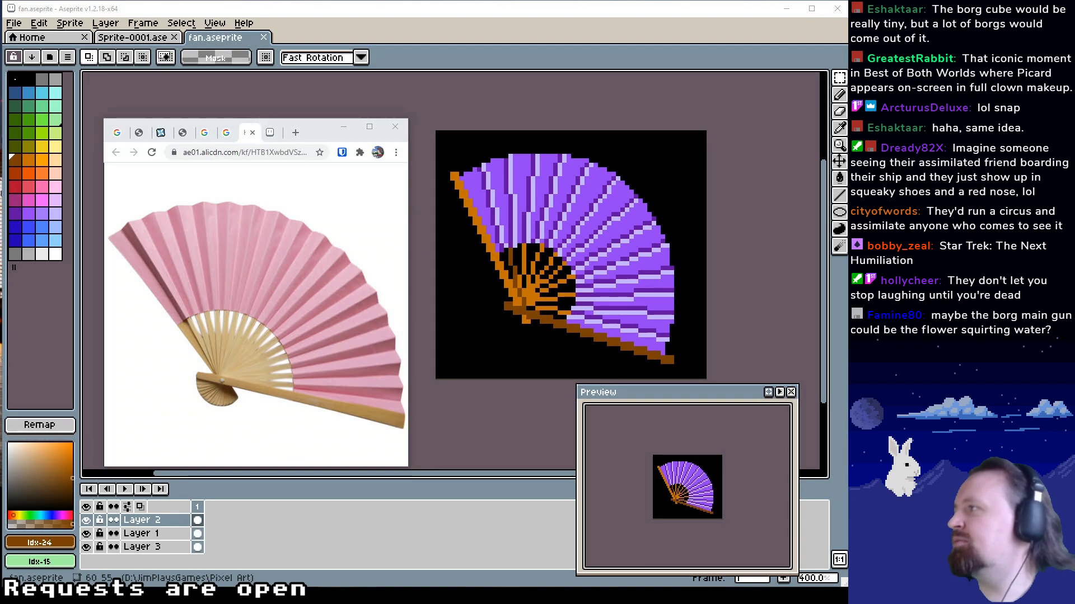
click(291, 137)
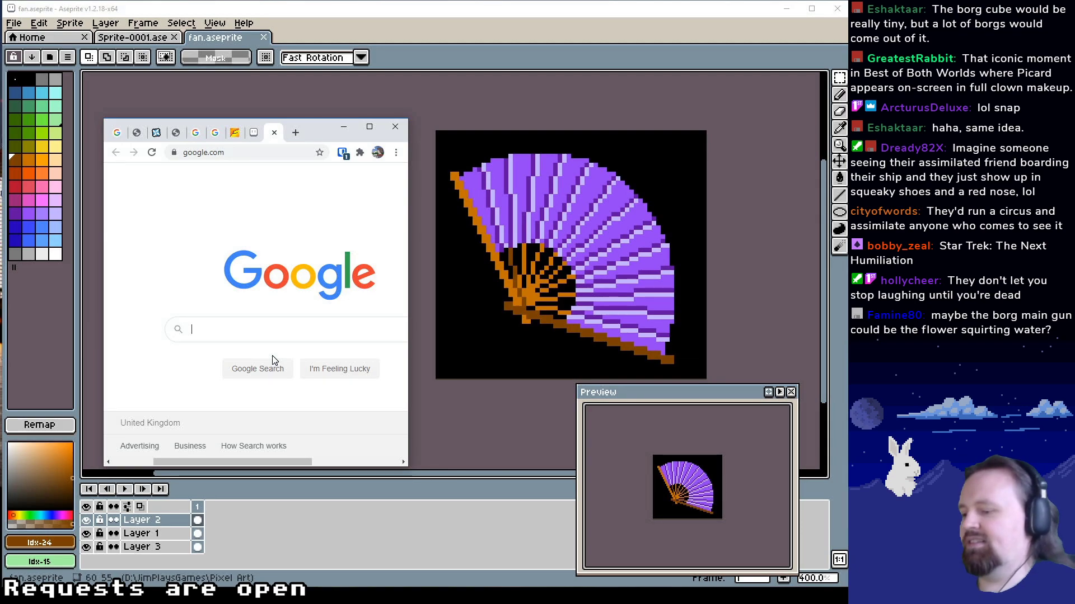
text(bubble bob)
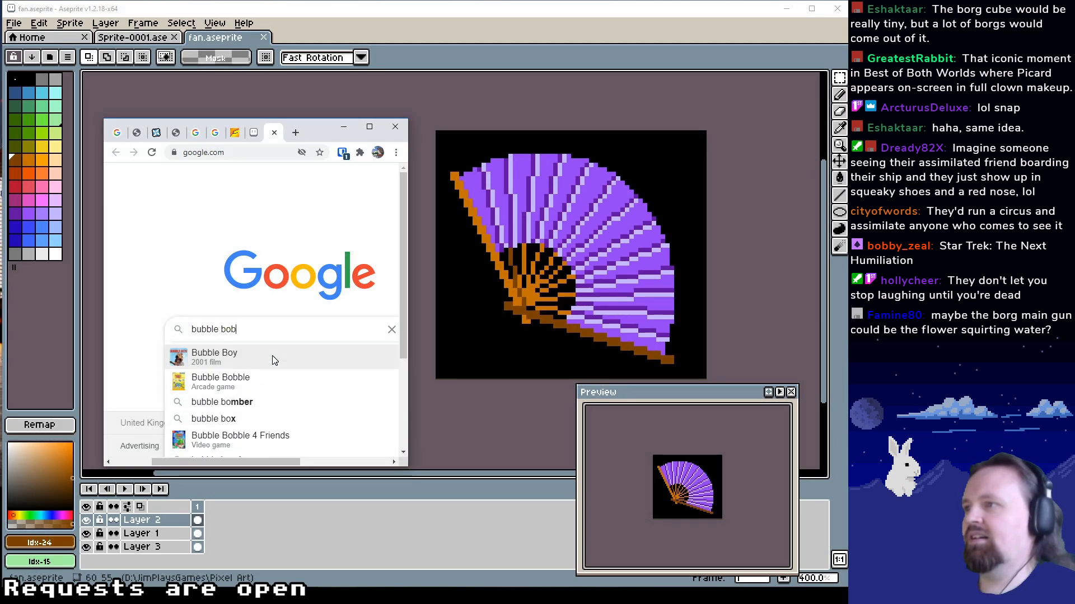
text(ble)
key(Return)
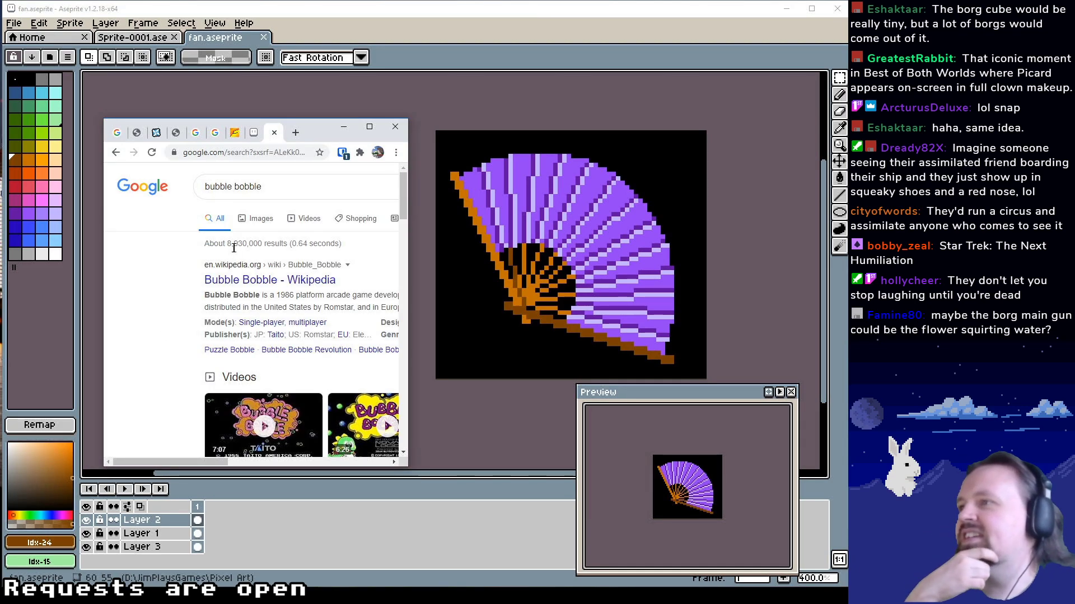
click(261, 218)
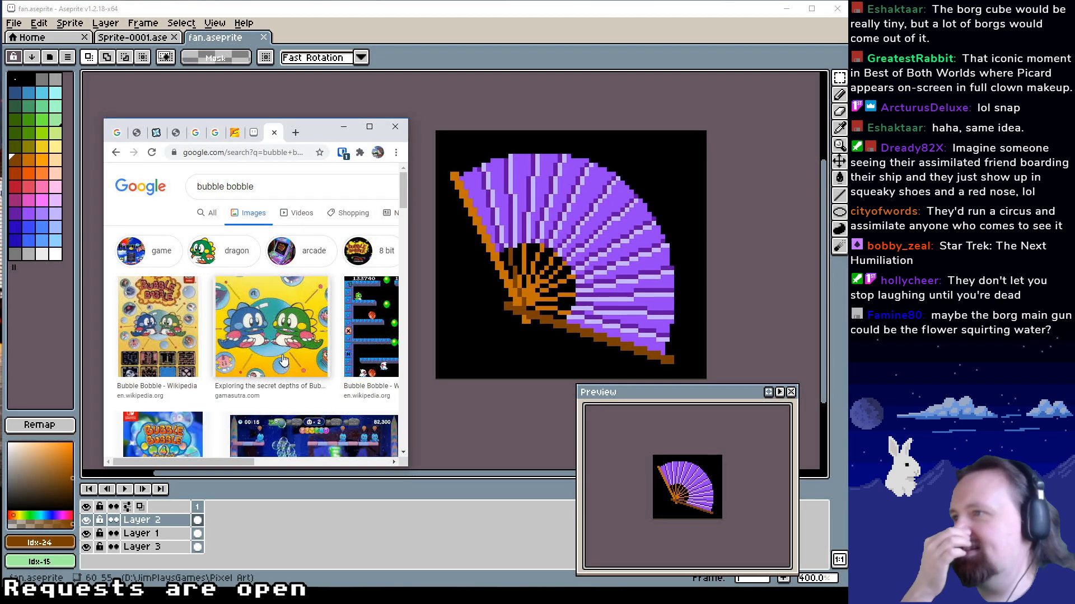
Find the Gamer.no picture of the blue and green dragons in the image results and view it full size in its own browser tab
scroll(295, 354, down, 2)
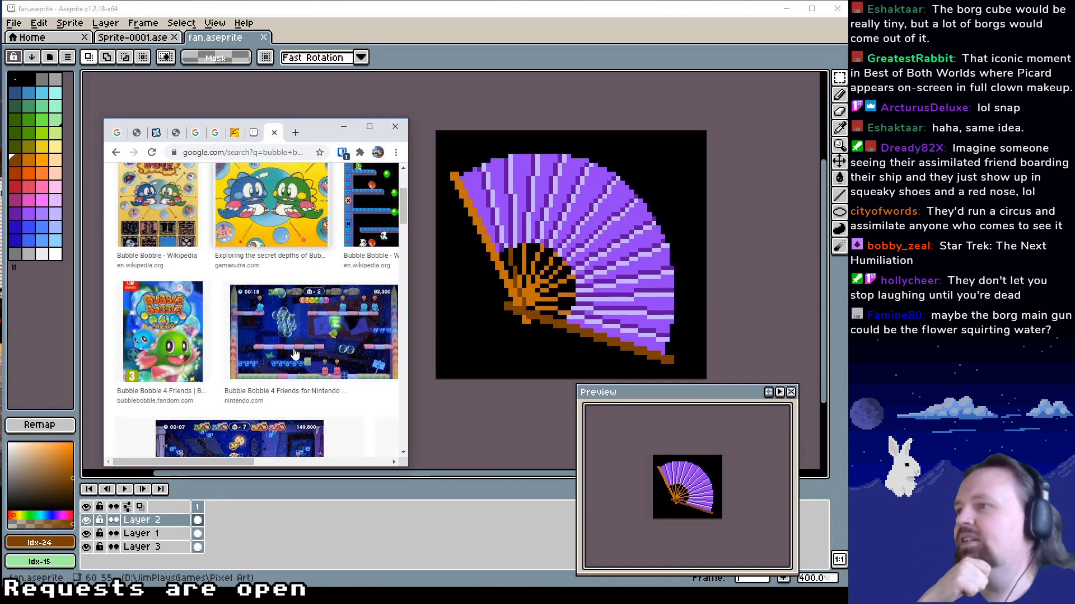
scroll(314, 354, down, 2)
scroll(331, 358, up, 4)
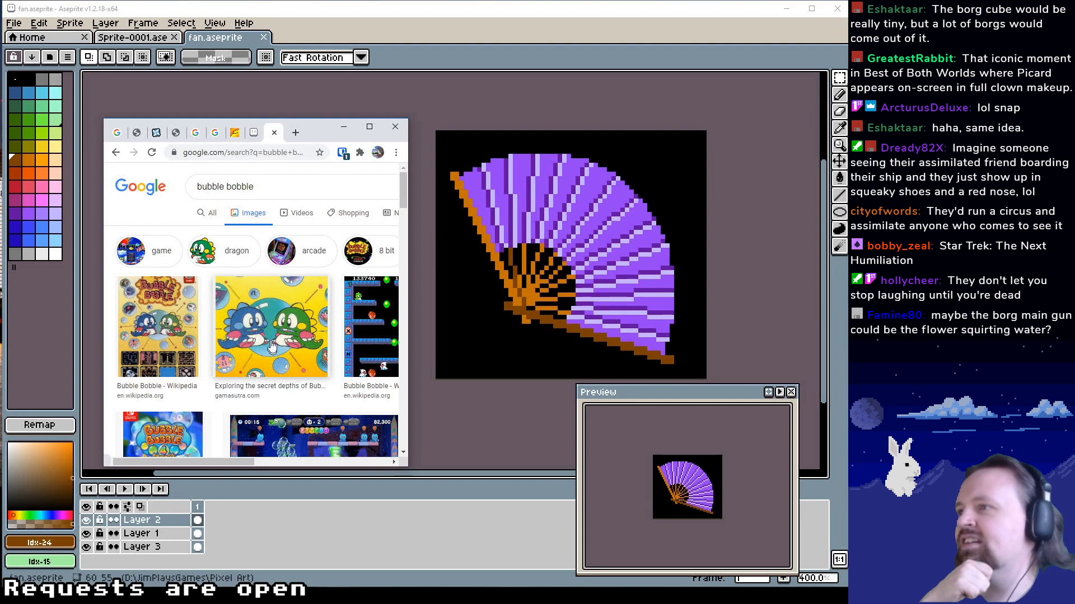
click(271, 346)
right_click(247, 223)
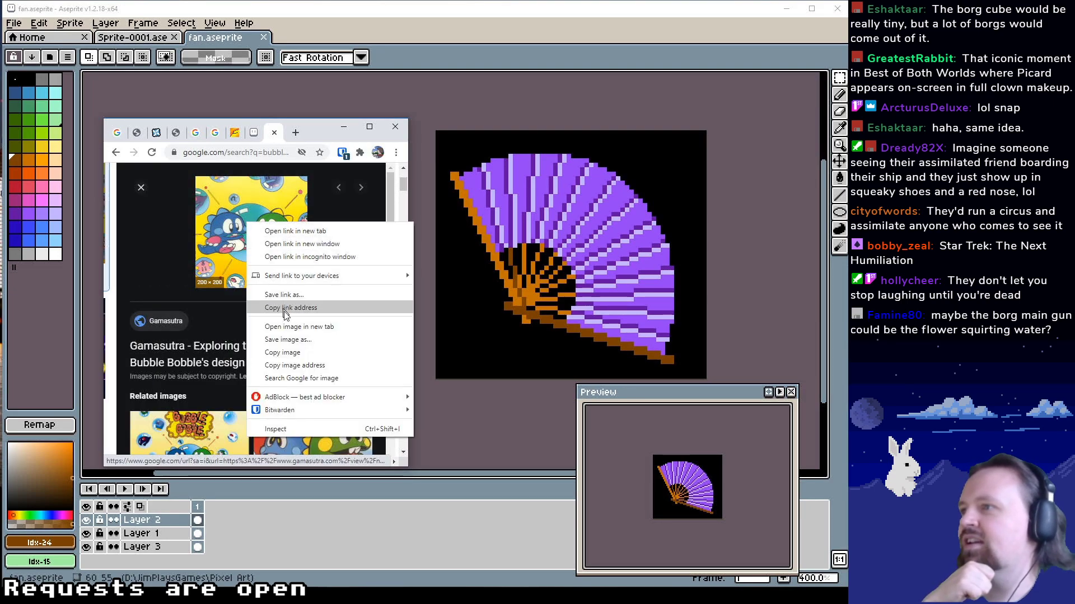
scroll(191, 341, down, 3)
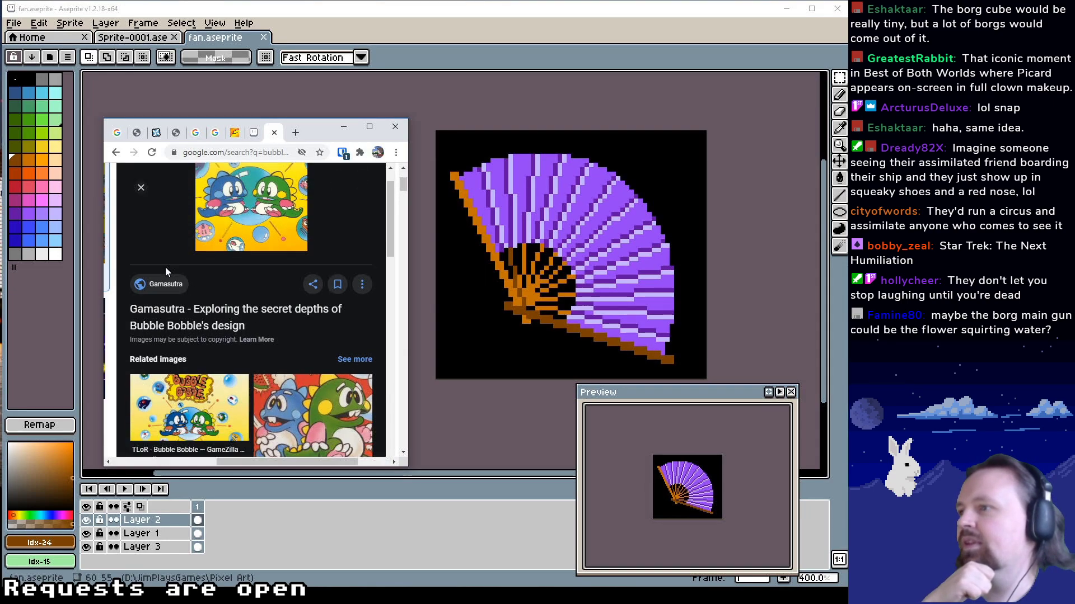
scroll(210, 323, down, 3)
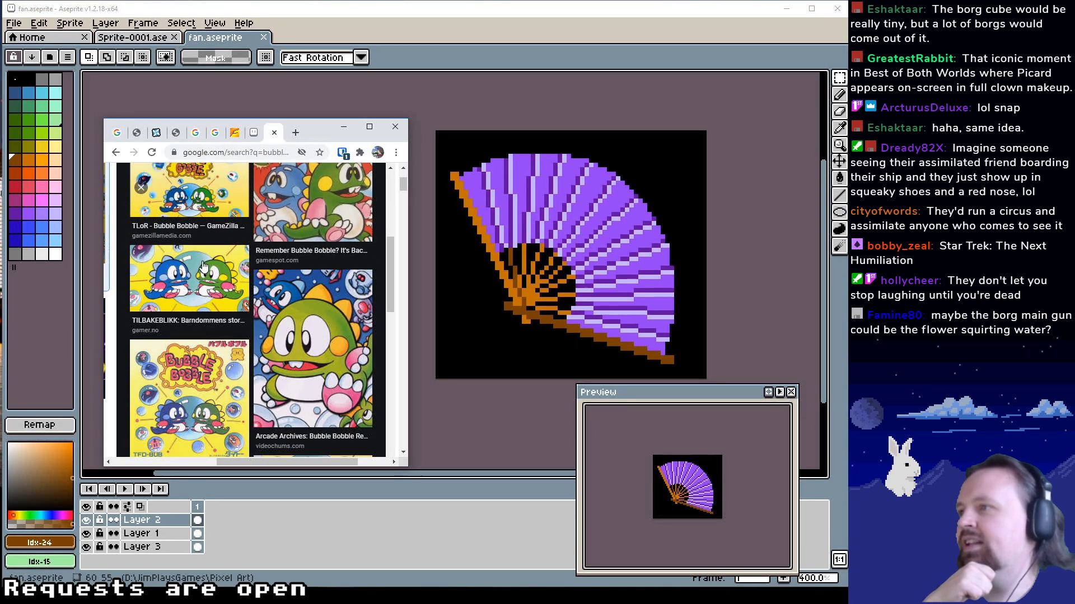
click(205, 267)
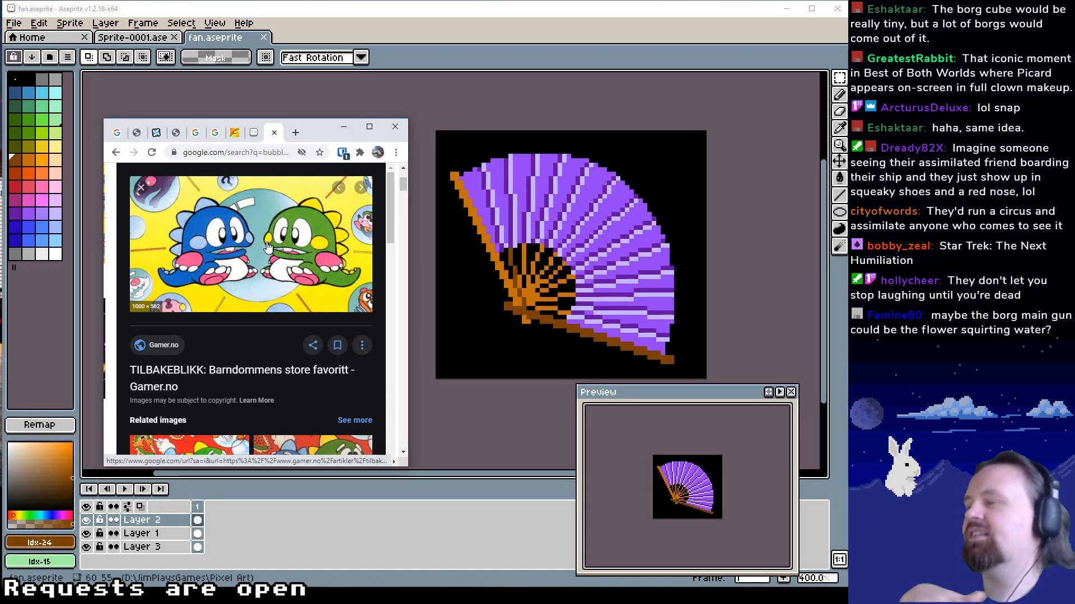
right_click(264, 244)
click(284, 346)
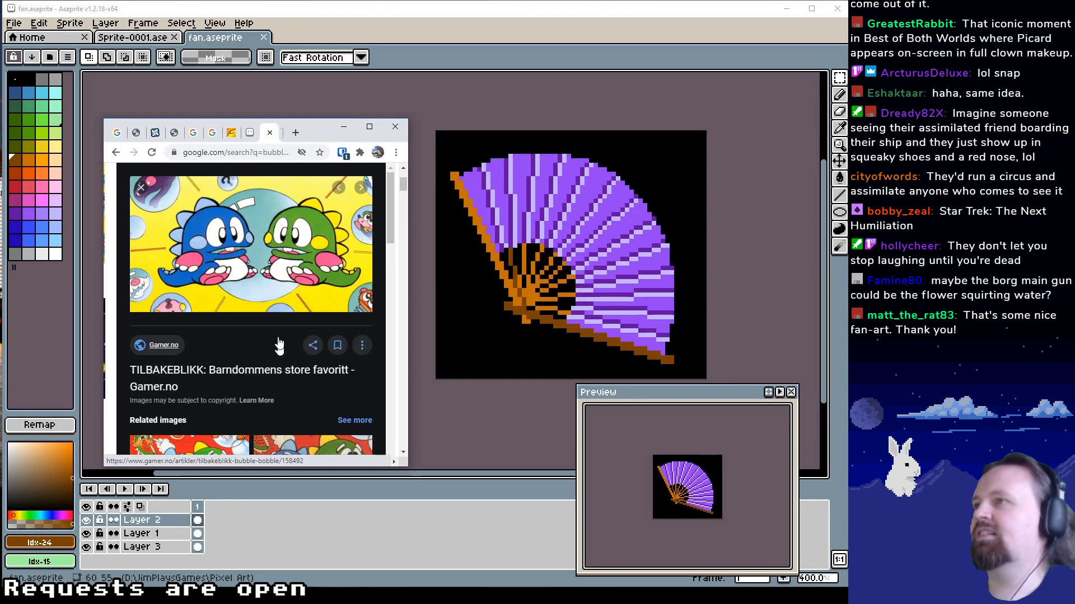
click(263, 132)
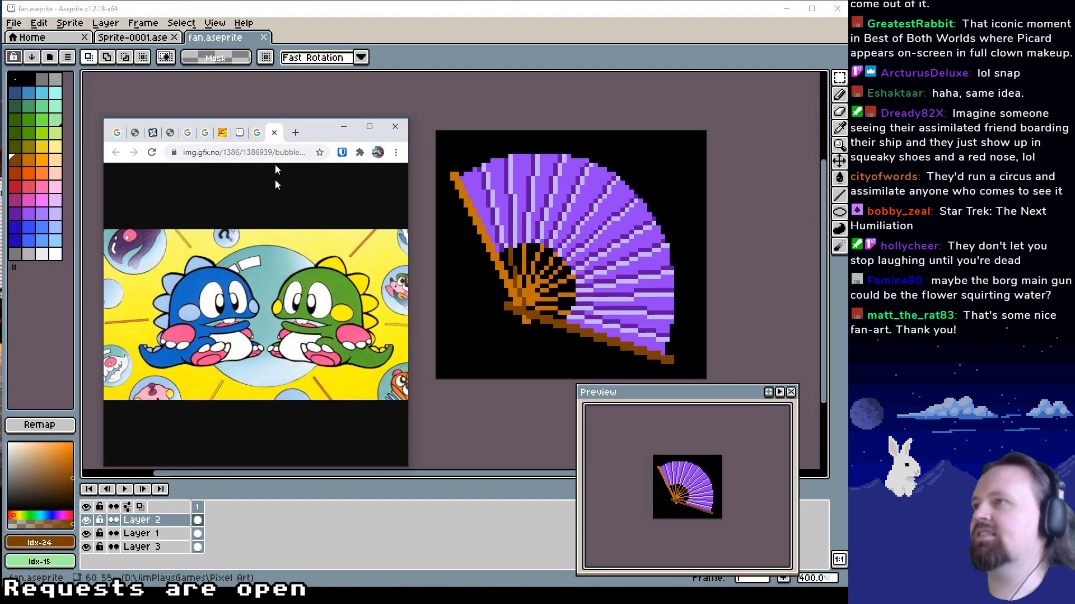
Close the leftover fan and Bubble Bobble search tabs, keeping the dragon picture open
middle_click(203, 134)
middle_click(204, 134)
middle_click(203, 134)
middle_click(203, 134)
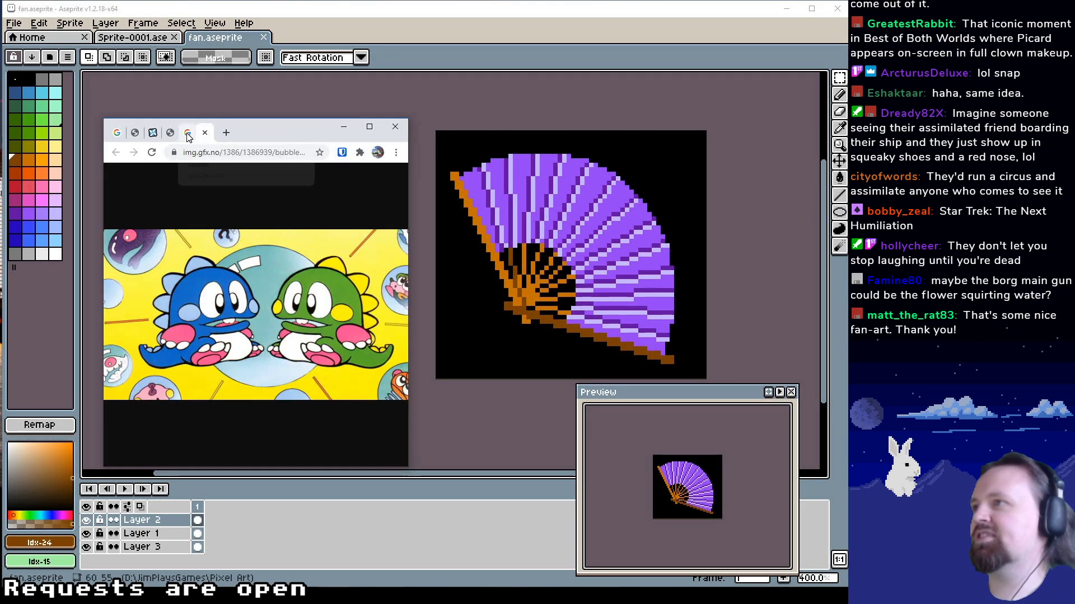
middle_click(188, 133)
middle_click(170, 134)
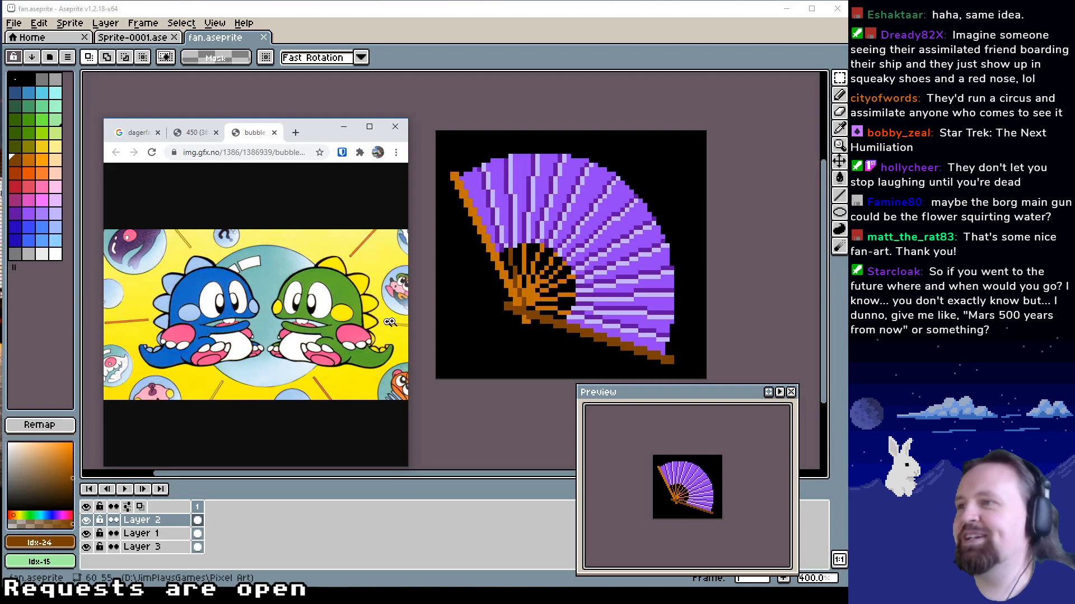
Resize the browser window to fit the whole dragon picture and place it beside the sprite canvas
drag(409, 322, 612, 322)
drag(515, 132, 401, 136)
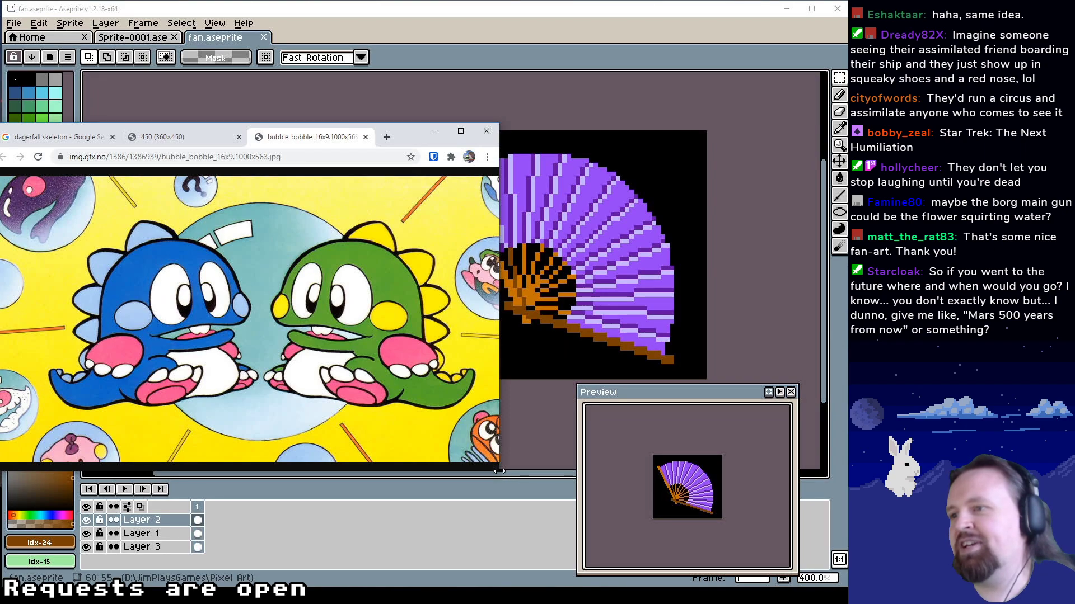
drag(498, 472, 362, 395)
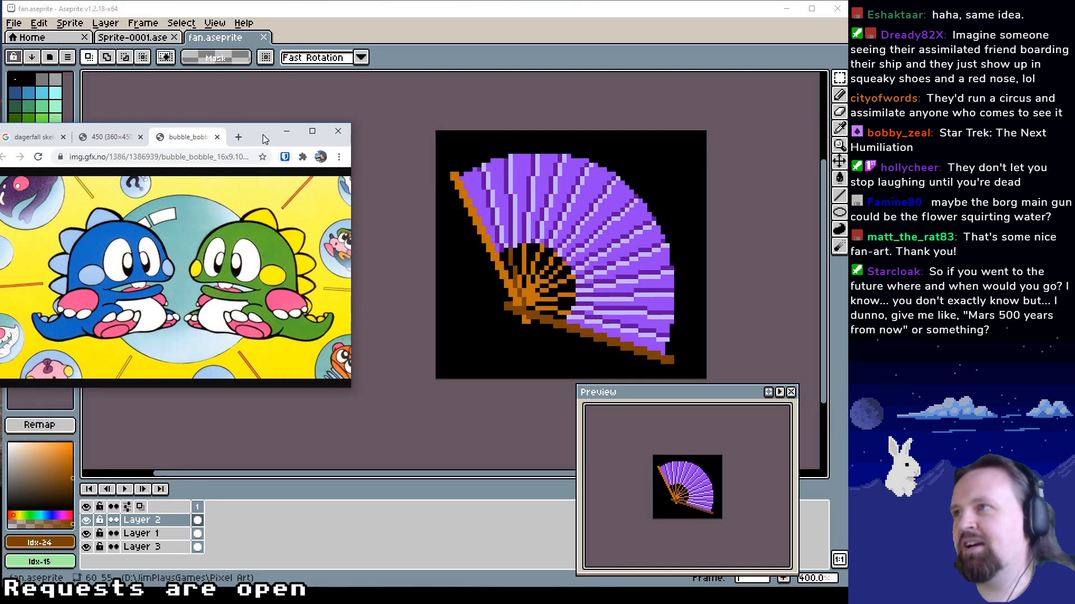
drag(264, 137, 336, 168)
drag(609, 273, 615, 284)
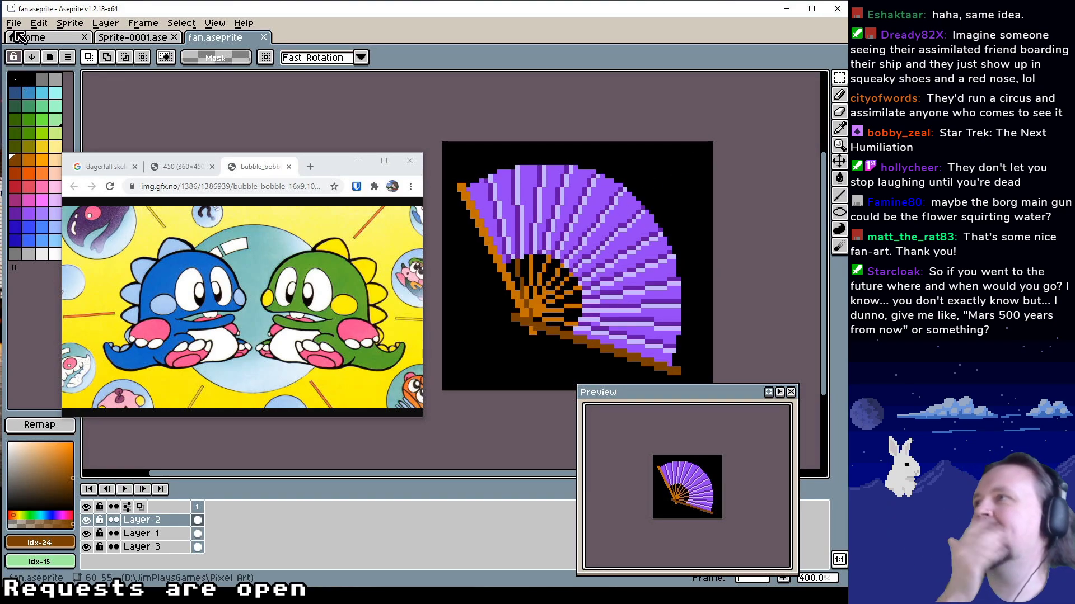
Create a new 64 × 64 px sprite in Indexed colour mode with a transparent background
click(14, 23)
click(25, 33)
drag(467, 198, 631, 194)
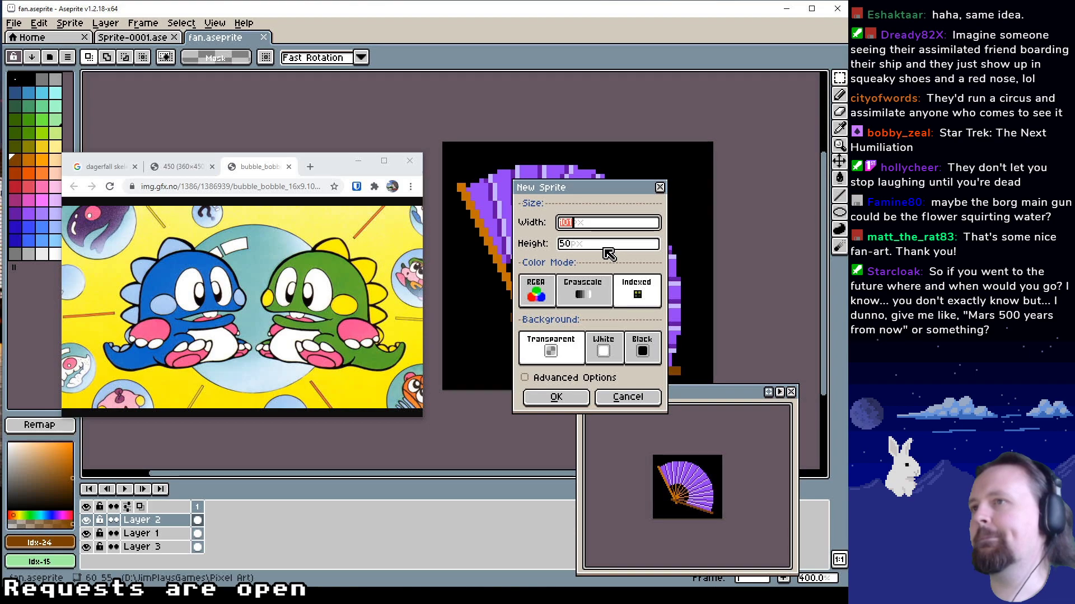
text(4)
key(Tab)
text(6)
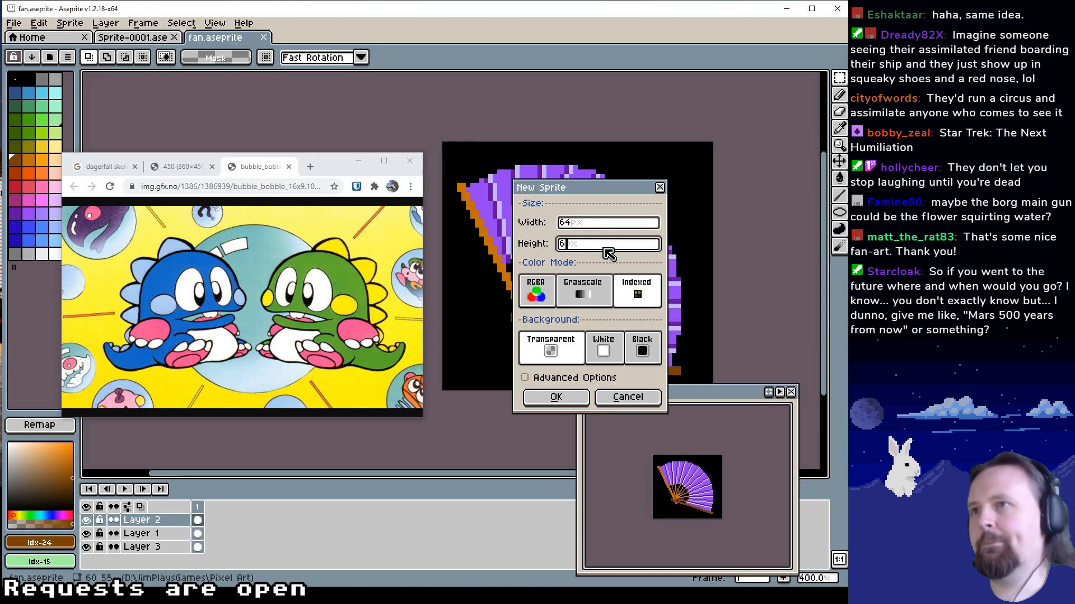
key(Return)
Set up the Pencil with the palette's blue (Idx-17) for drawing on the blank sprite at 400% zoom
drag(483, 281, 612, 253)
key(z)
scroll(581, 270, up, 3)
scroll(654, 272, up, 1)
scroll(654, 272, down, 1)
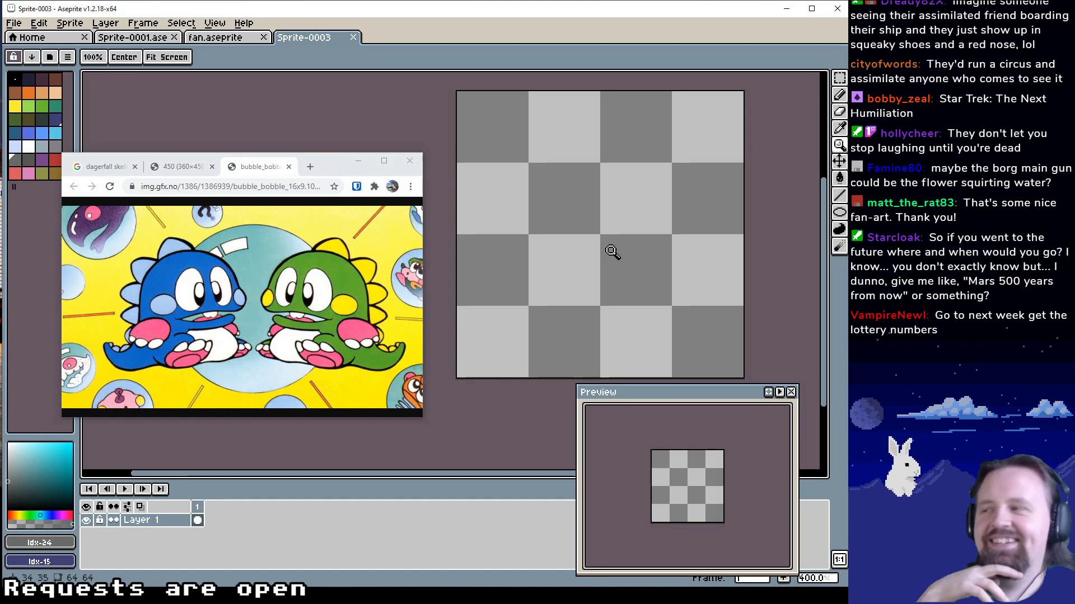
click(839, 95)
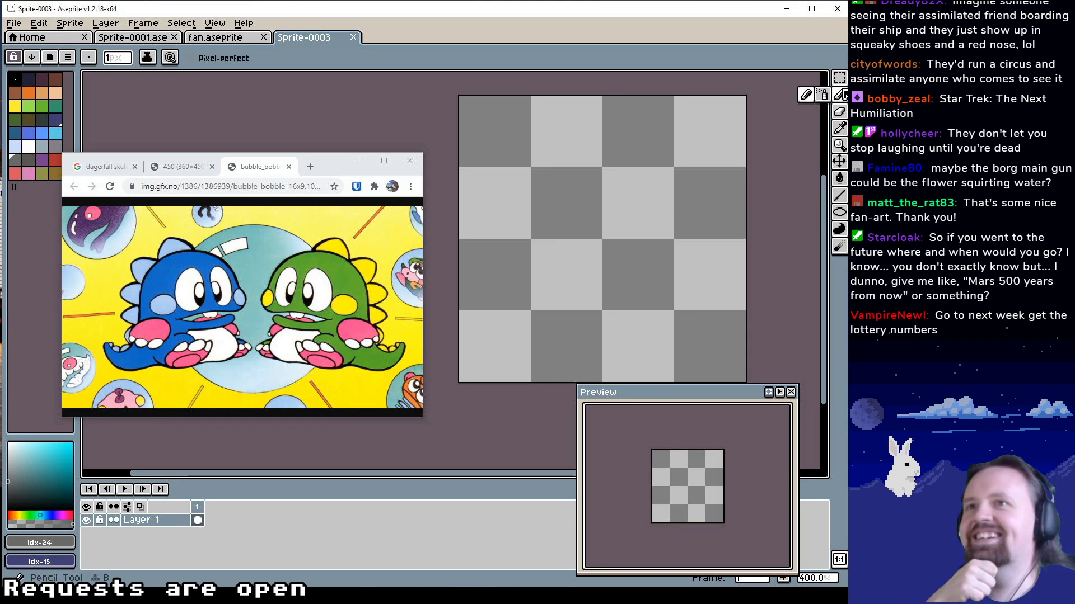
click(675, 156)
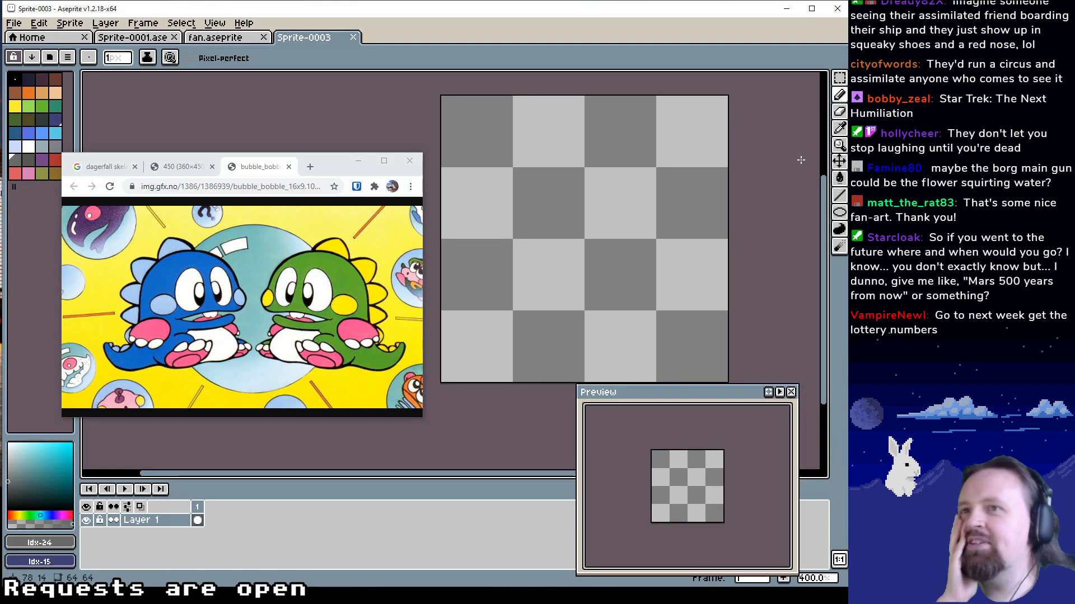
drag(632, 182, 636, 180)
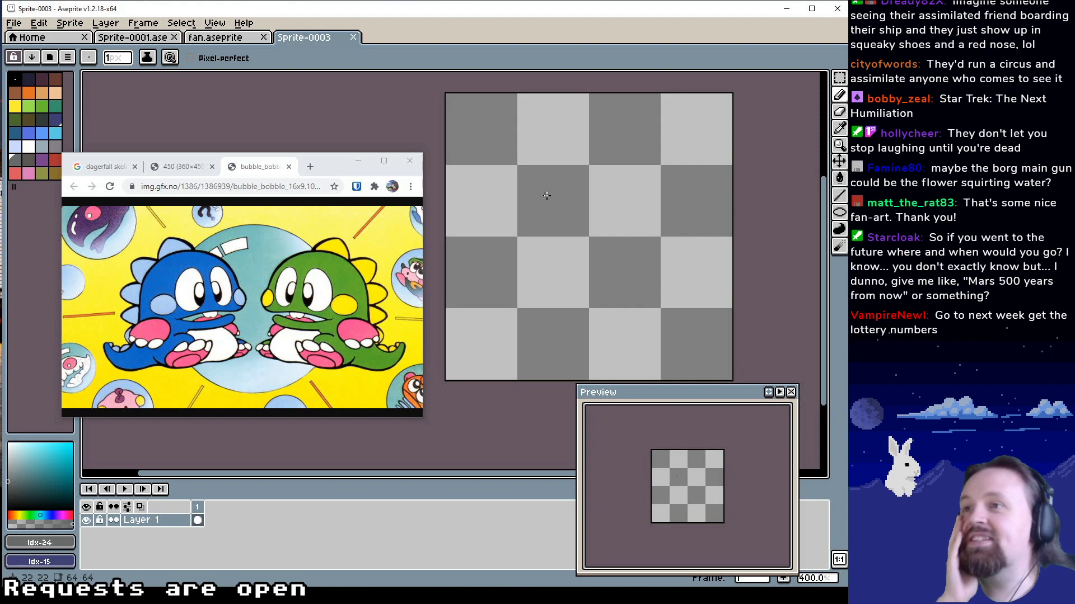
click(30, 132)
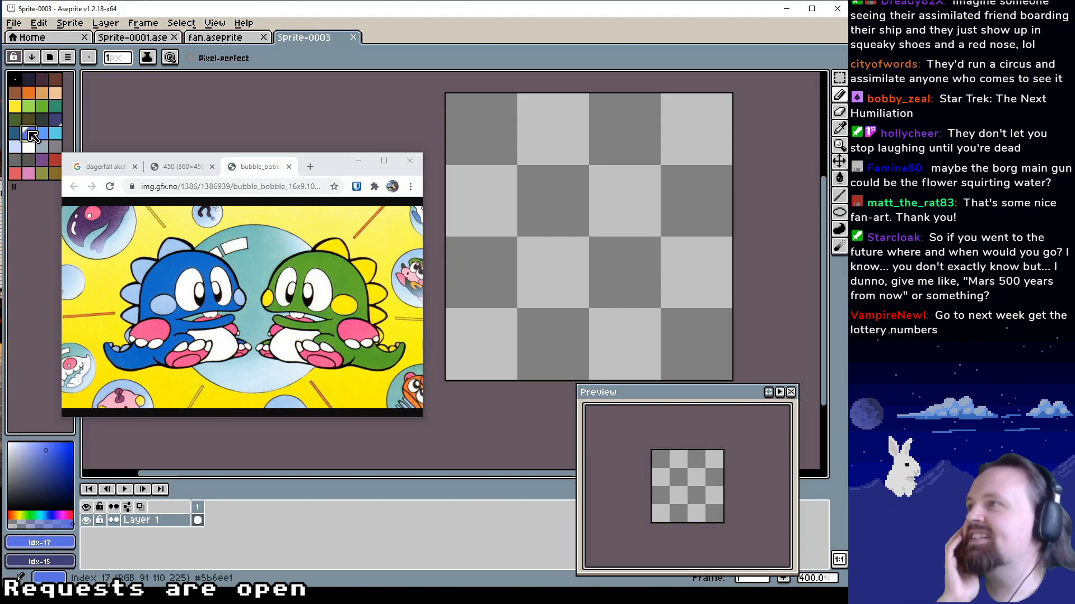
Sketch rough overlapping ovals for the blue dragon's head in the upper middle of the canvas with the 1 px Pencil
click(521, 269)
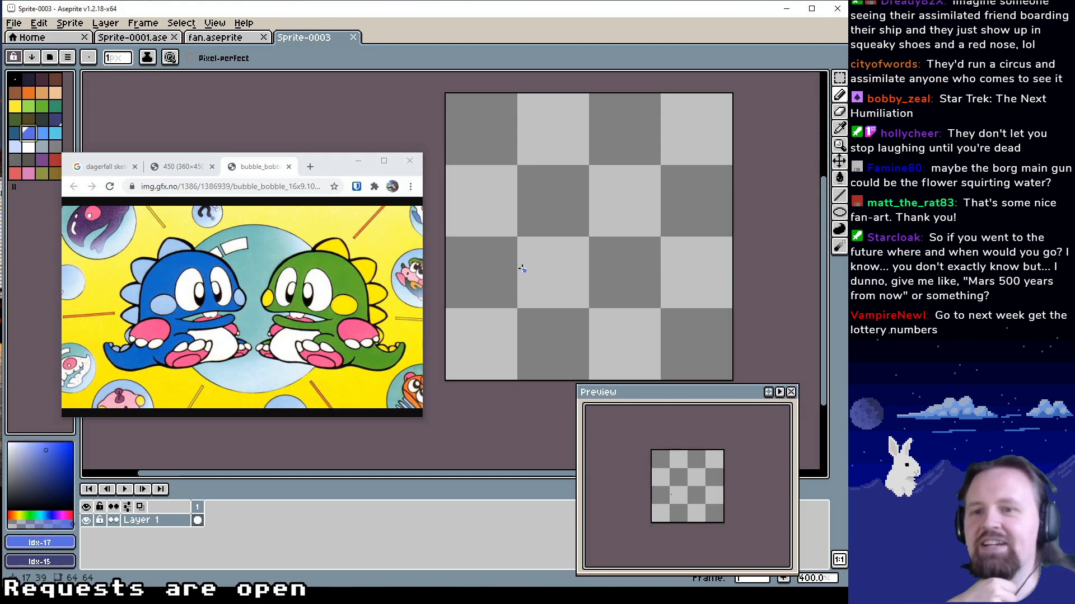
scroll(516, 278, down, 1)
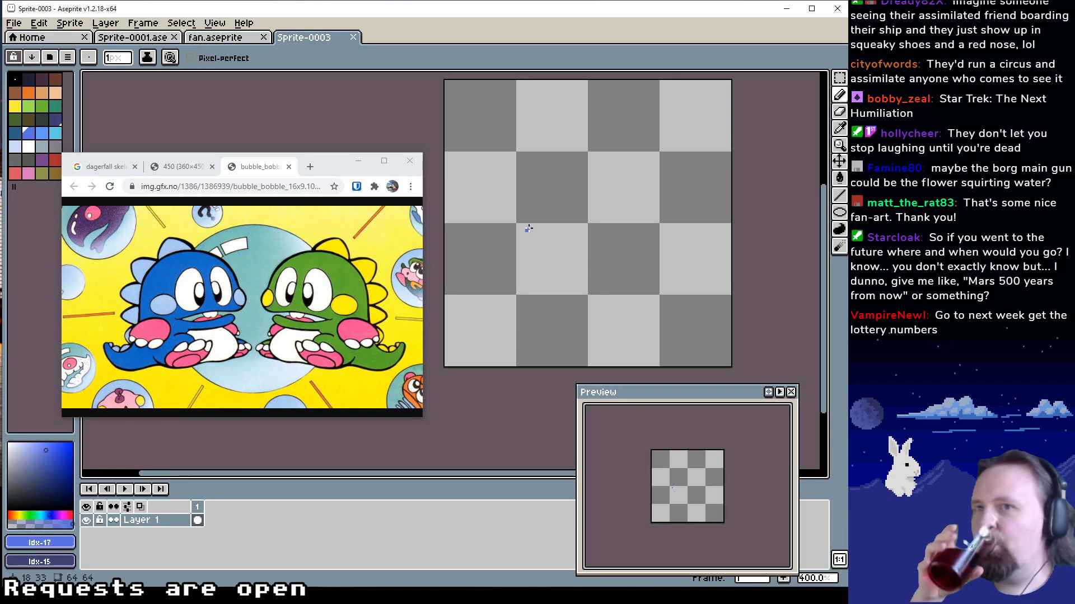
mouse_move(530, 233)
mouse_down()
mouse_move(503, 281)
mouse_move(538, 242)
mouse_move(568, 245)
mouse_up()
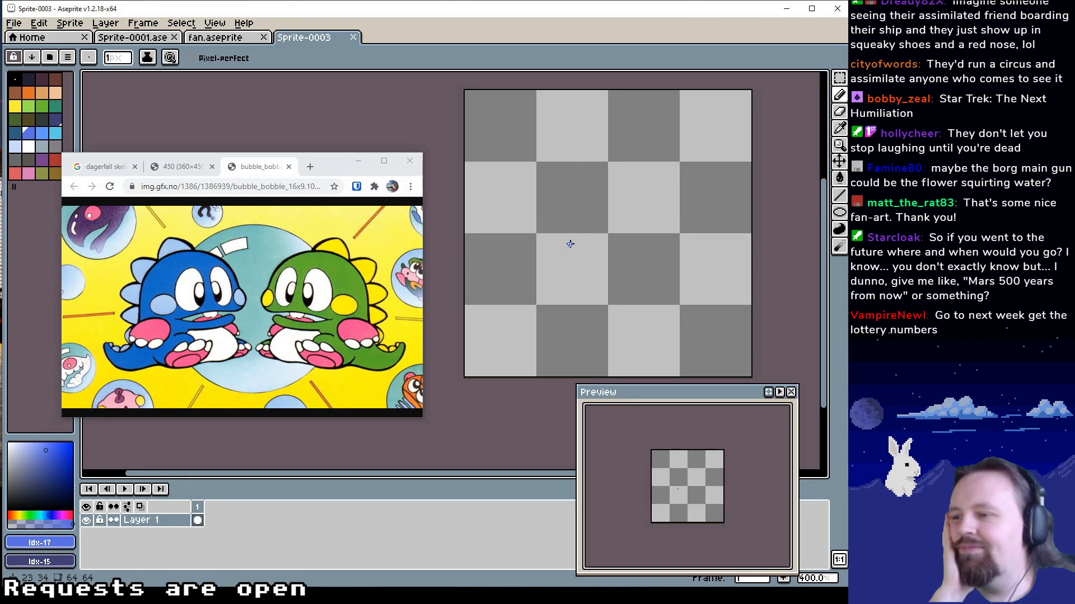
drag(570, 244, 566, 253)
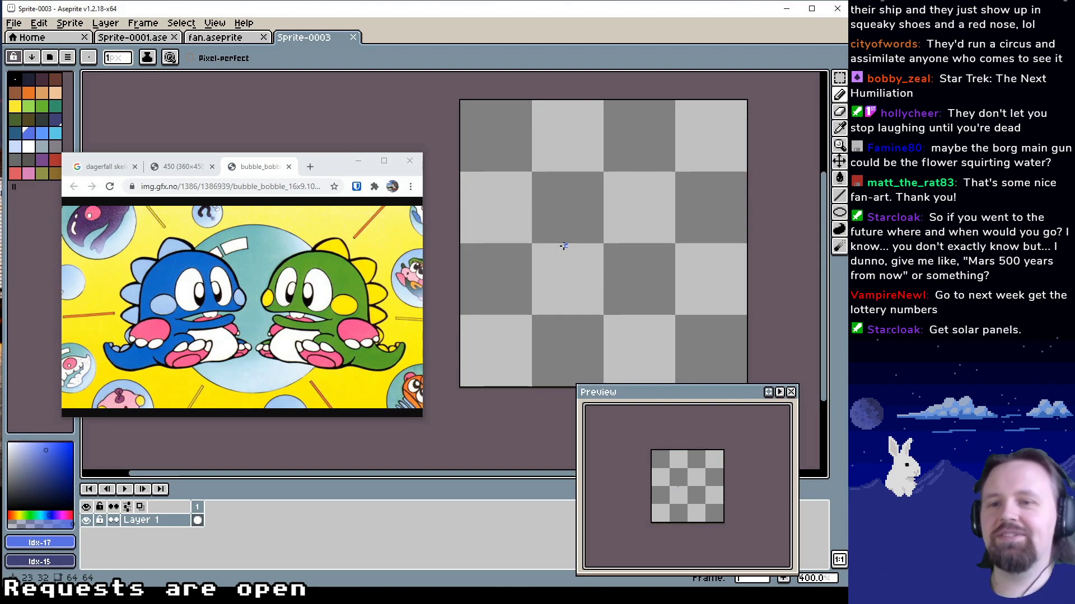
drag(565, 226, 557, 237)
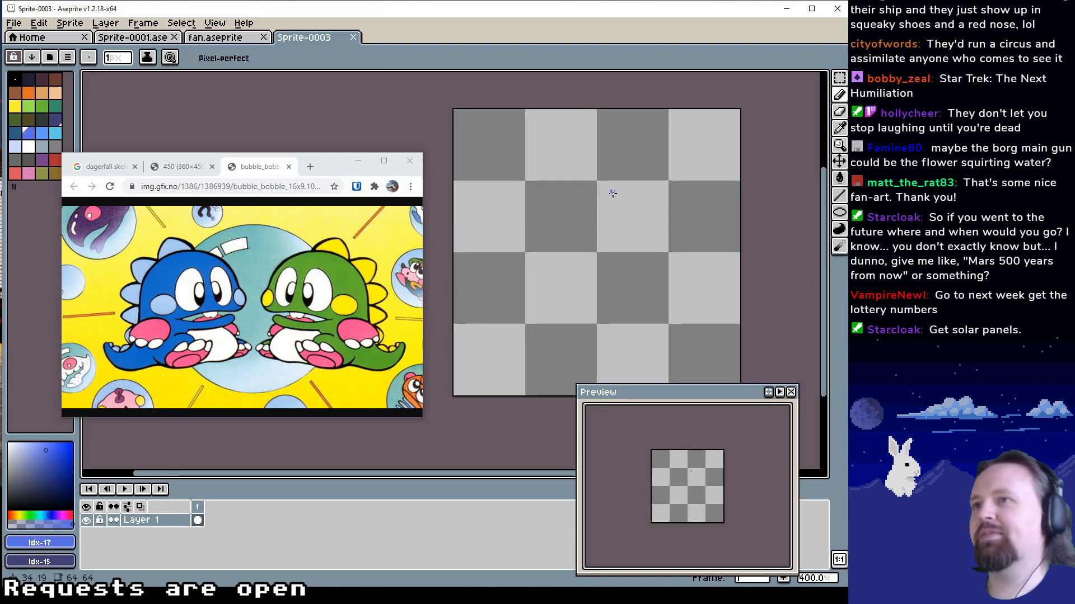
mouse_move(612, 193)
mouse_down()
mouse_move(540, 191)
mouse_move(569, 269)
mouse_move(645, 190)
mouse_move(543, 202)
mouse_move(592, 251)
mouse_move(557, 210)
mouse_move(533, 243)
mouse_up()
Block in the dragon's solid head, body and tail base in blue (Idx-17) over the sketch with a 10 px Pencil
click(839, 96)
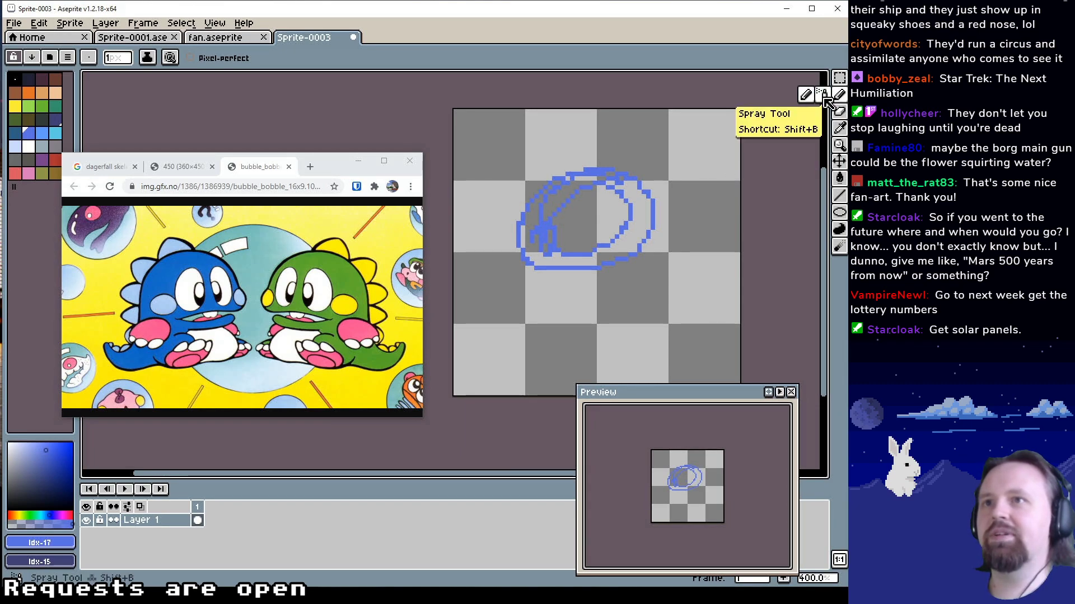
click(117, 58)
drag(125, 74, 129, 73)
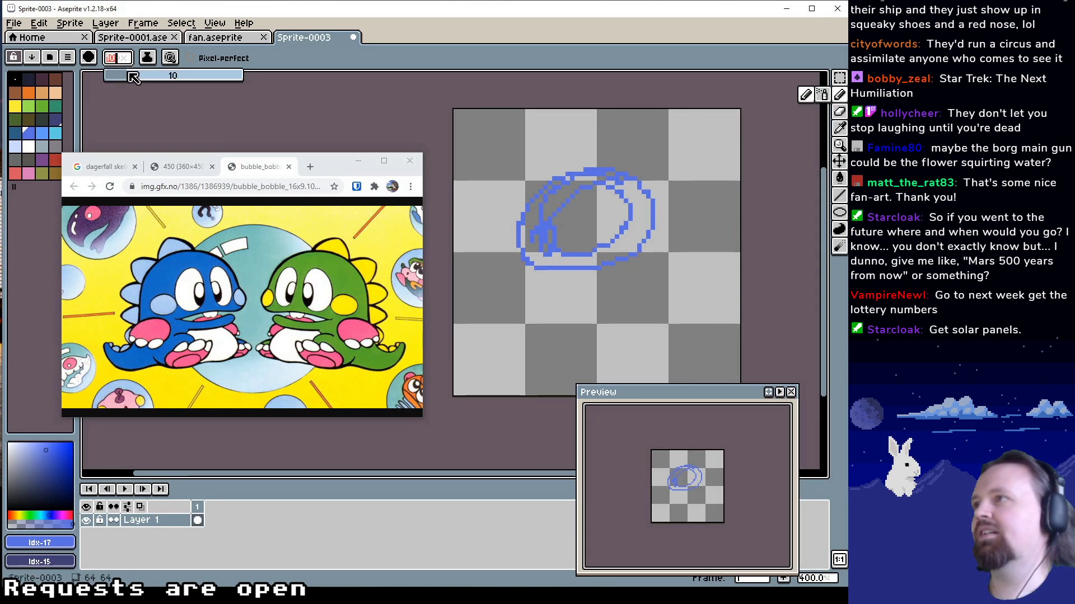
mouse_move(581, 197)
mouse_down()
mouse_move(541, 237)
mouse_move(620, 226)
mouse_move(567, 206)
mouse_move(620, 198)
mouse_move(638, 238)
mouse_move(563, 227)
mouse_move(538, 314)
mouse_up()
mouse_move(540, 249)
mouse_down()
mouse_move(606, 291)
mouse_move(572, 300)
mouse_move(614, 281)
mouse_move(599, 297)
mouse_move(612, 286)
mouse_move(633, 306)
mouse_move(600, 318)
mouse_up()
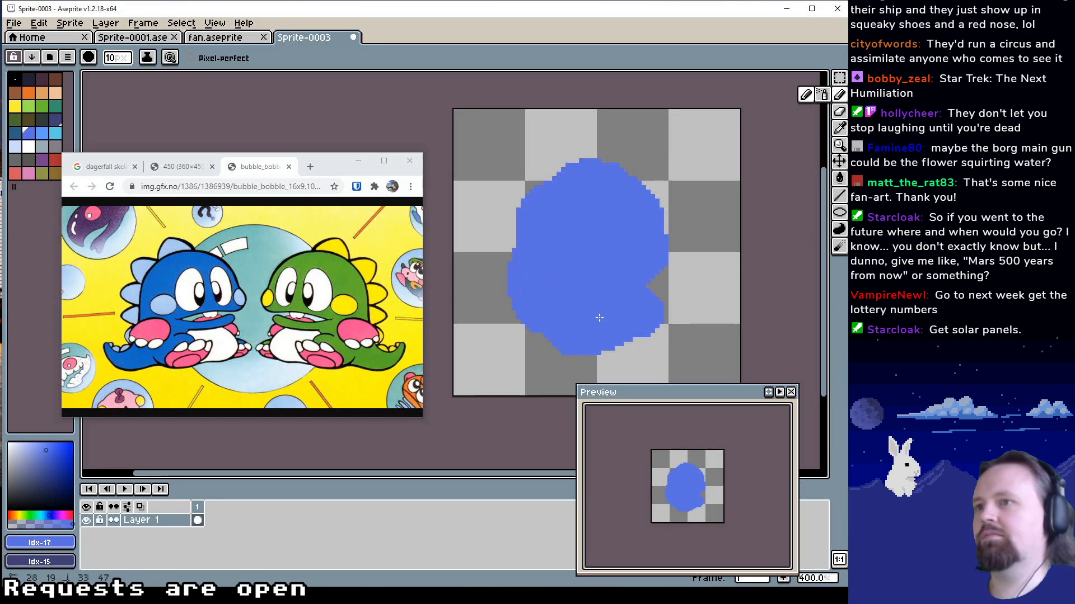
mouse_move(520, 347)
mouse_down()
mouse_move(492, 333)
mouse_move(533, 305)
mouse_move(549, 333)
mouse_move(576, 334)
mouse_move(657, 298)
mouse_move(656, 260)
mouse_up()
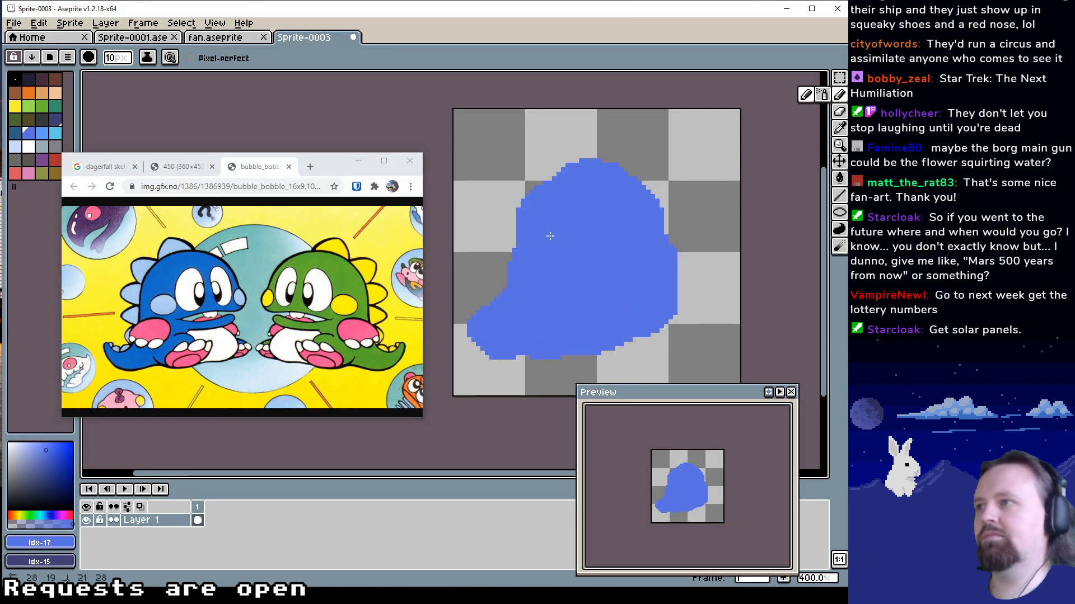
Widen and round out the dragon's forehead, face and belly in blue (Idx-17) with a 3 px Pencil
drag(111, 59, 115, 74)
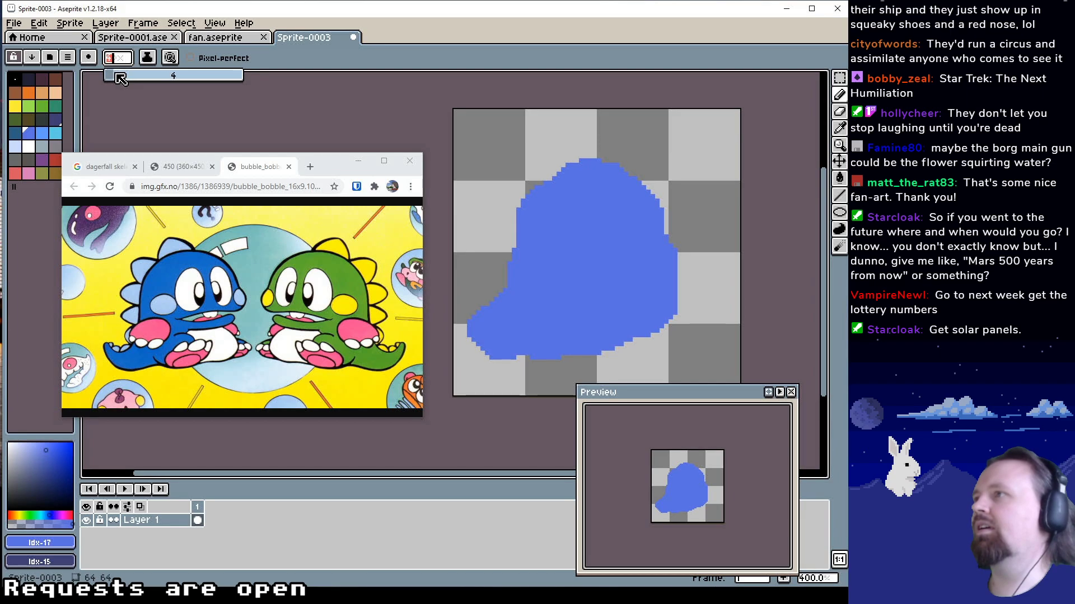
mouse_move(644, 215)
mouse_down()
mouse_move(656, 231)
mouse_move(669, 325)
mouse_move(629, 344)
mouse_up()
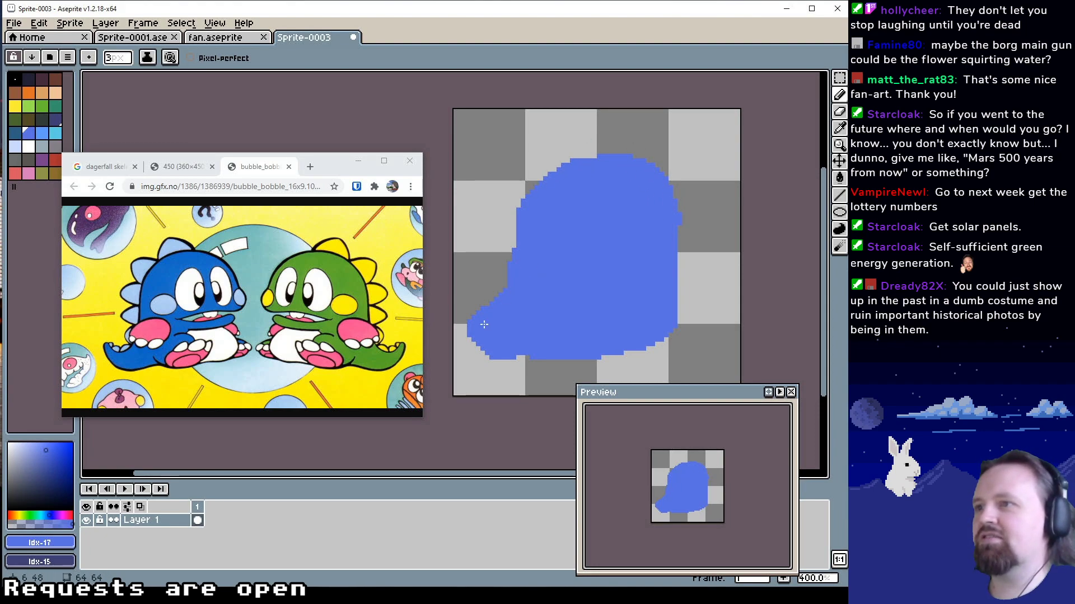
Select the whole canvas, shift the blue silhouette about 9 px to the right, and deselect it
click(840, 78)
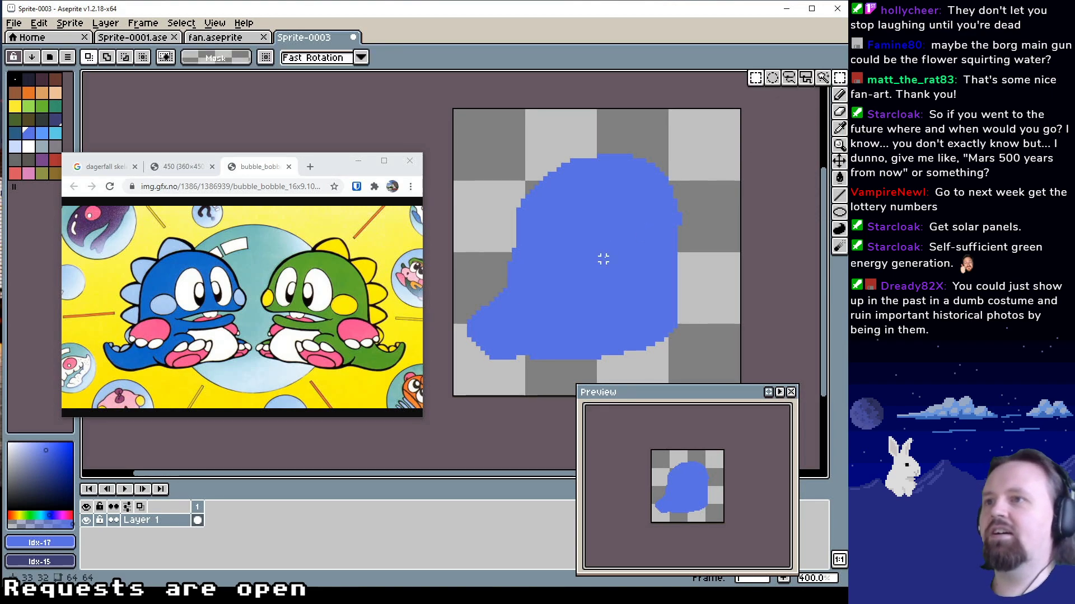
key(ctrl+a)
click(591, 285)
drag(597, 292, 637, 292)
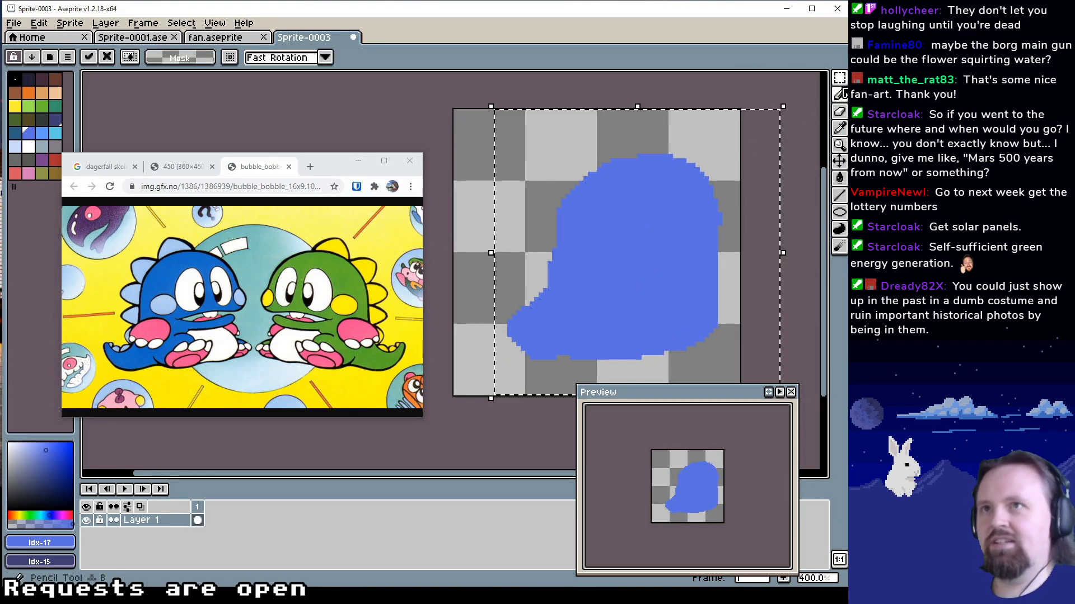
drag(839, 78, 789, 78)
key(ctrl+d)
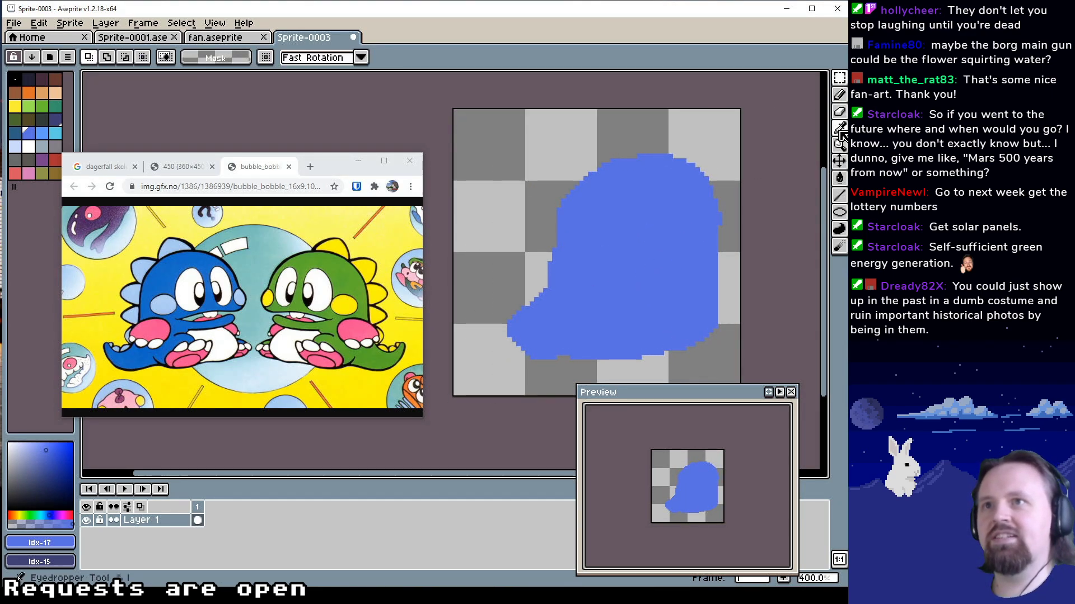
Extend the dragon's tail into a narrow, upturned tip with the 3 px Pencil, trimming its end with transparent Idx-0
click(840, 95)
mouse_move(521, 330)
mouse_down()
mouse_move(490, 332)
mouse_move(479, 313)
mouse_move(529, 345)
mouse_up()
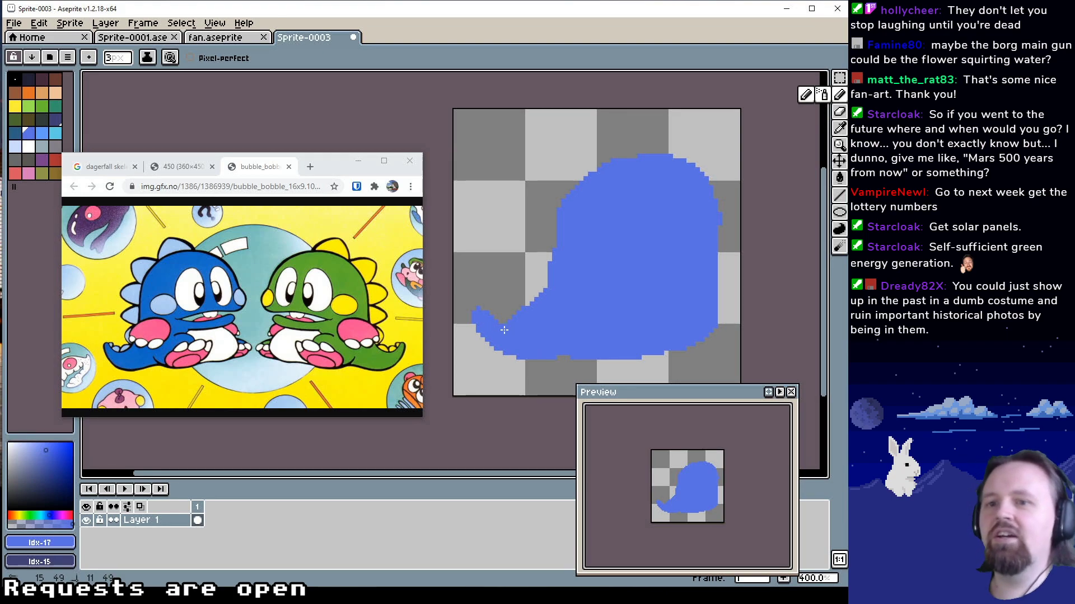
drag(482, 329, 471, 312)
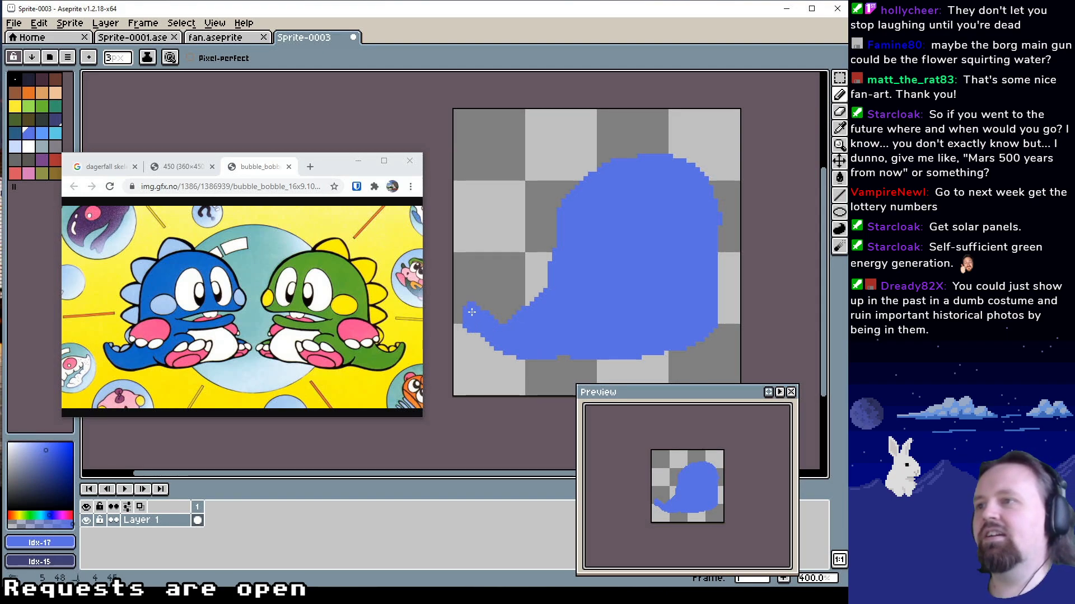
alt+click(459, 312)
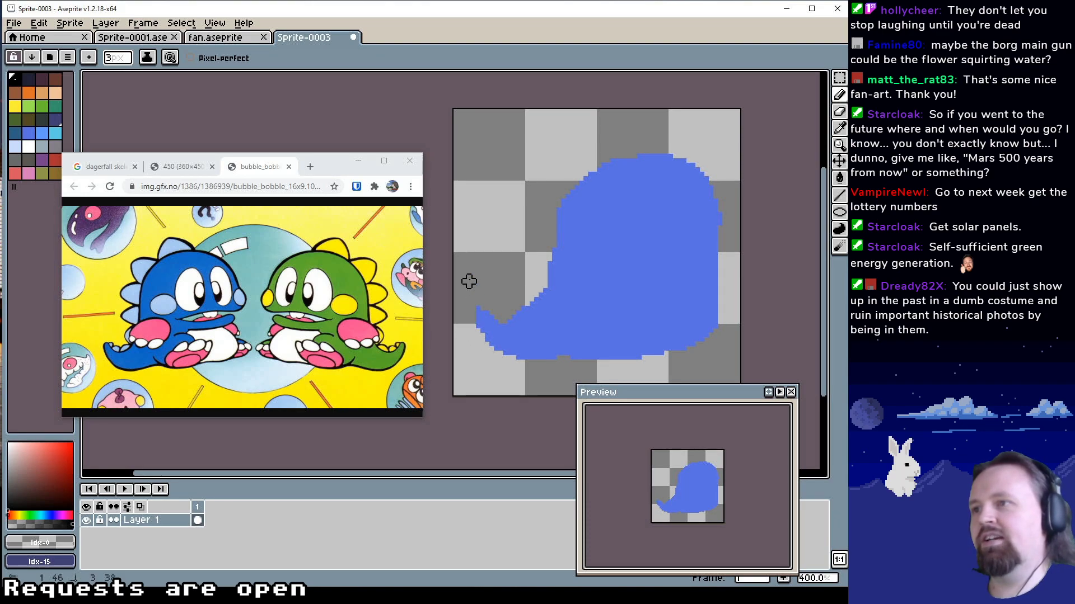
alt+click(495, 334)
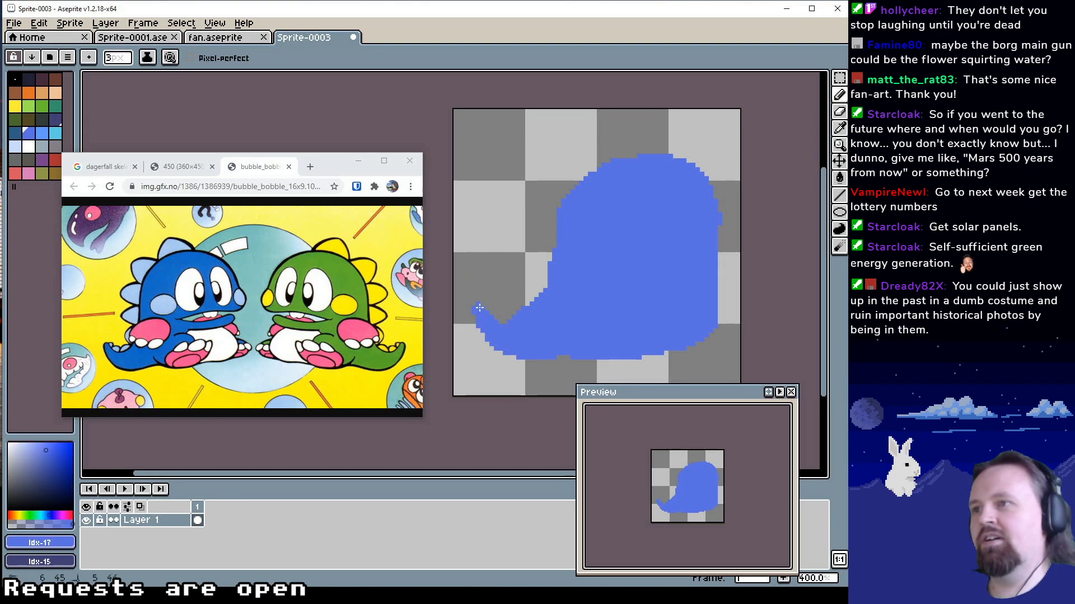
Smooth the curve between the tail and back, and trim the back of the head with the 3 px Pencil
drag(603, 293, 592, 309)
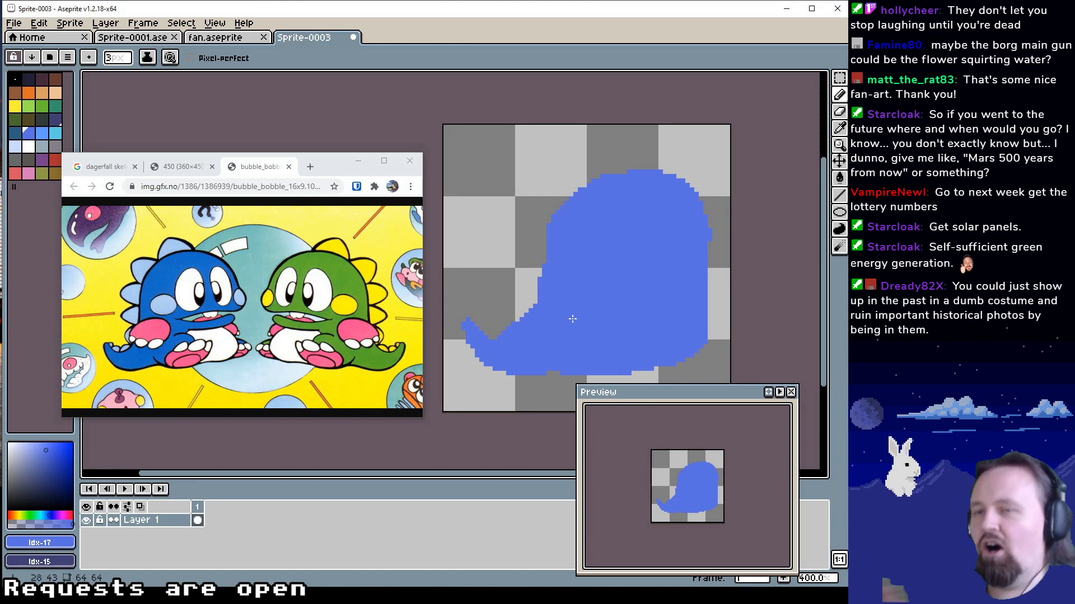
alt+click(505, 272)
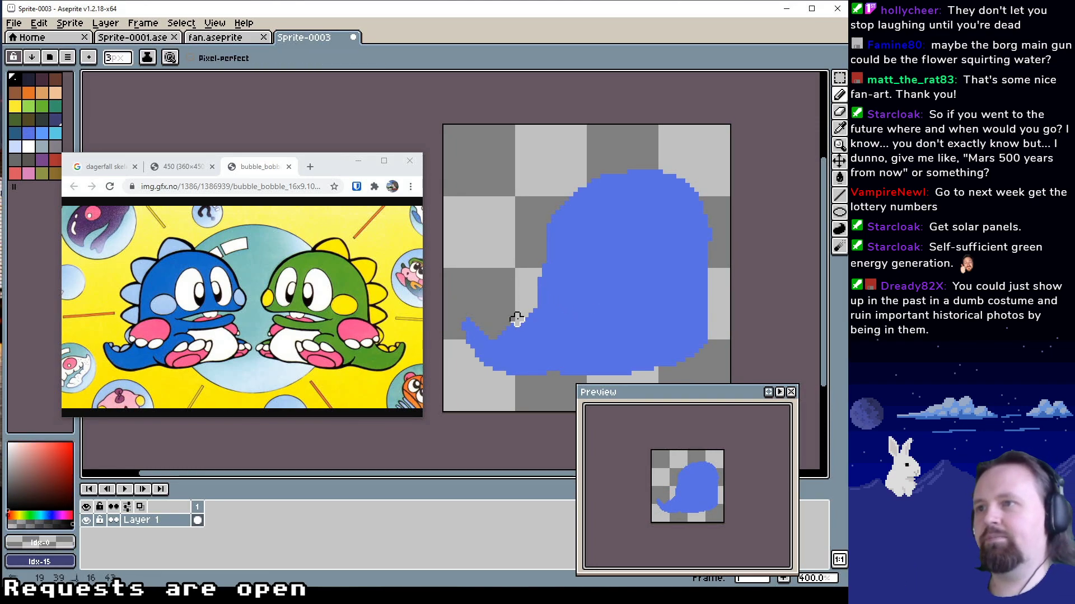
alt+click(606, 279)
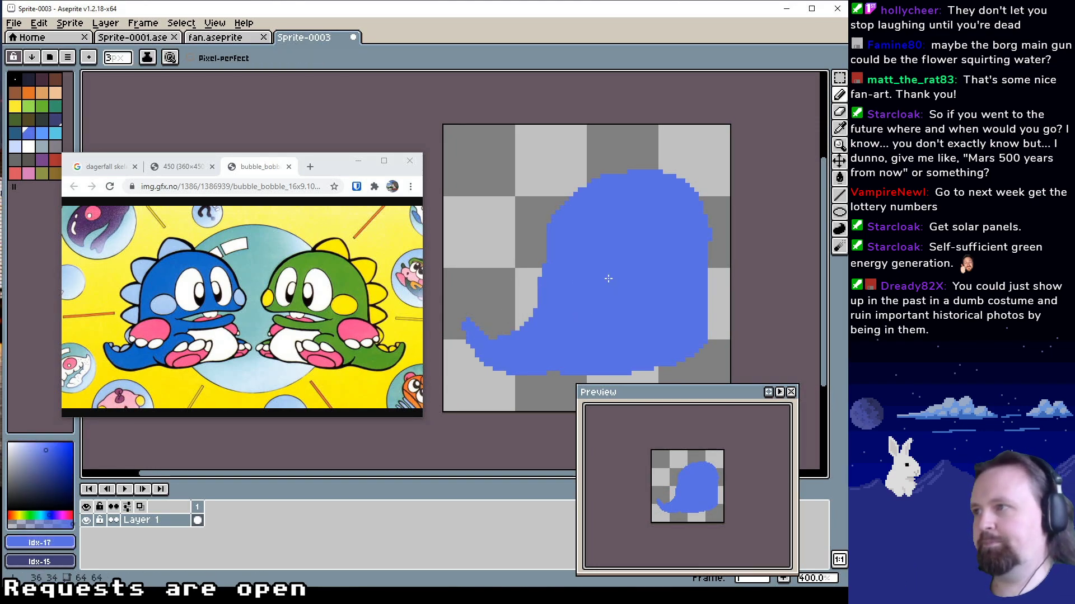
drag(596, 294, 576, 263)
alt+click(541, 187)
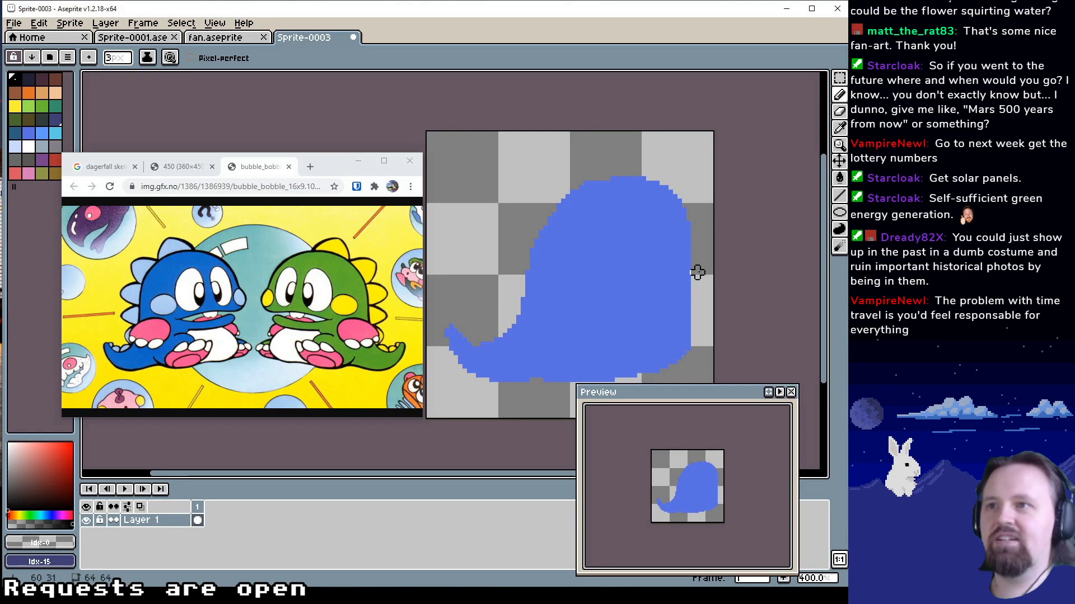
Refine the lower body outline and carve a shallow gap under the tail base, alternating blue Idx-17 and transparent Idx-0
drag(671, 273, 635, 242)
alt+click(635, 243)
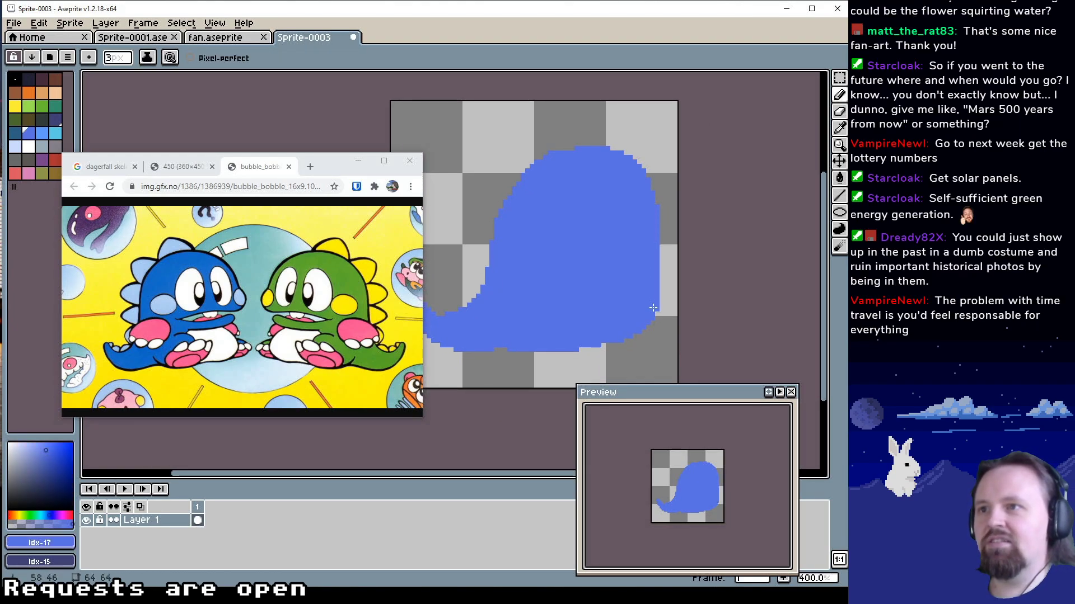
drag(523, 335, 565, 307)
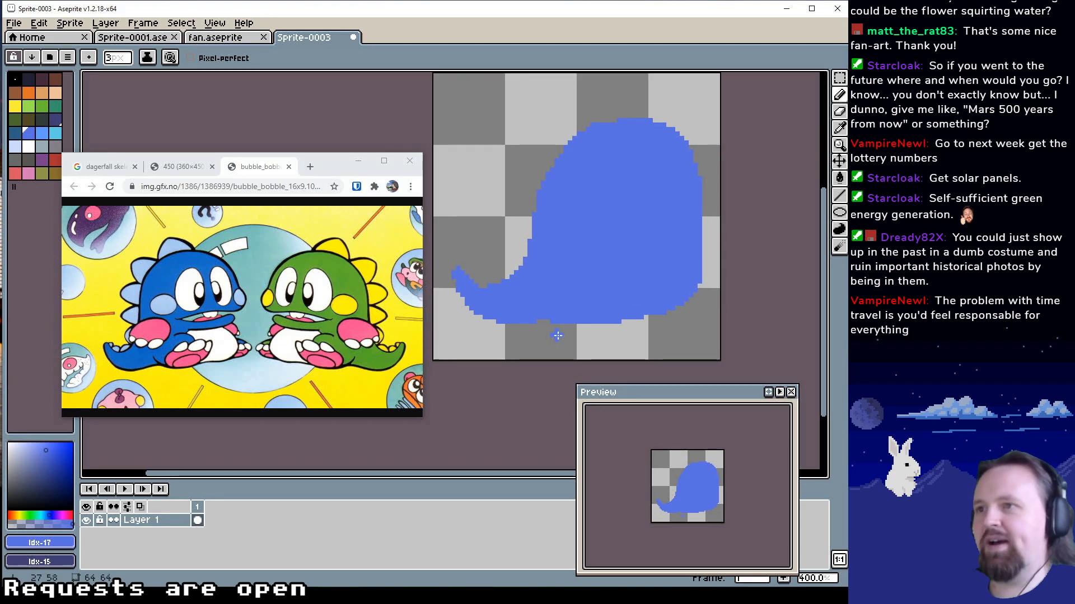
alt+click(538, 338)
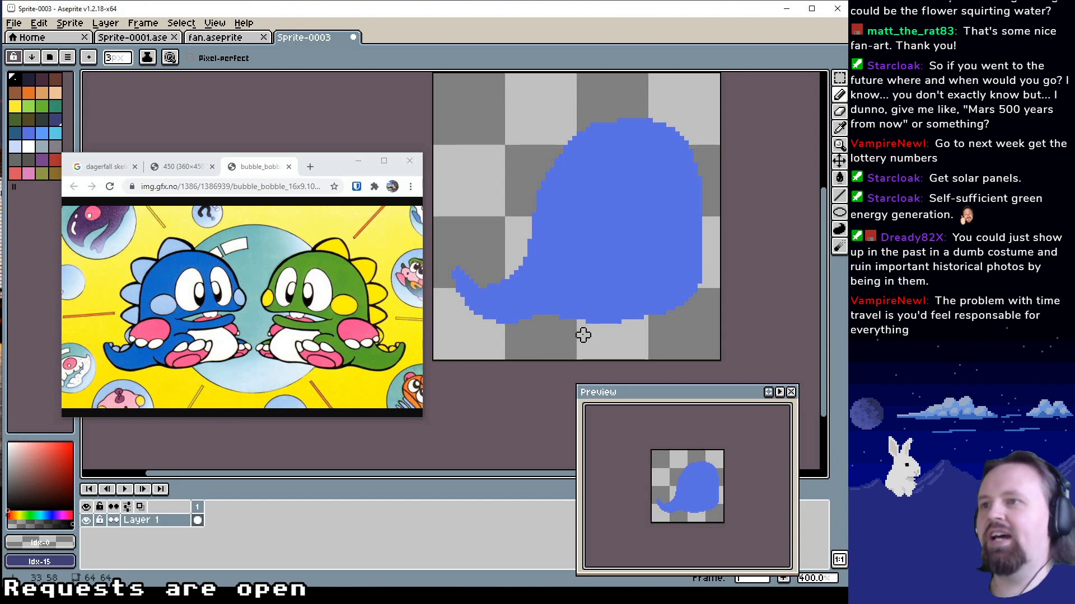
alt+click(593, 304)
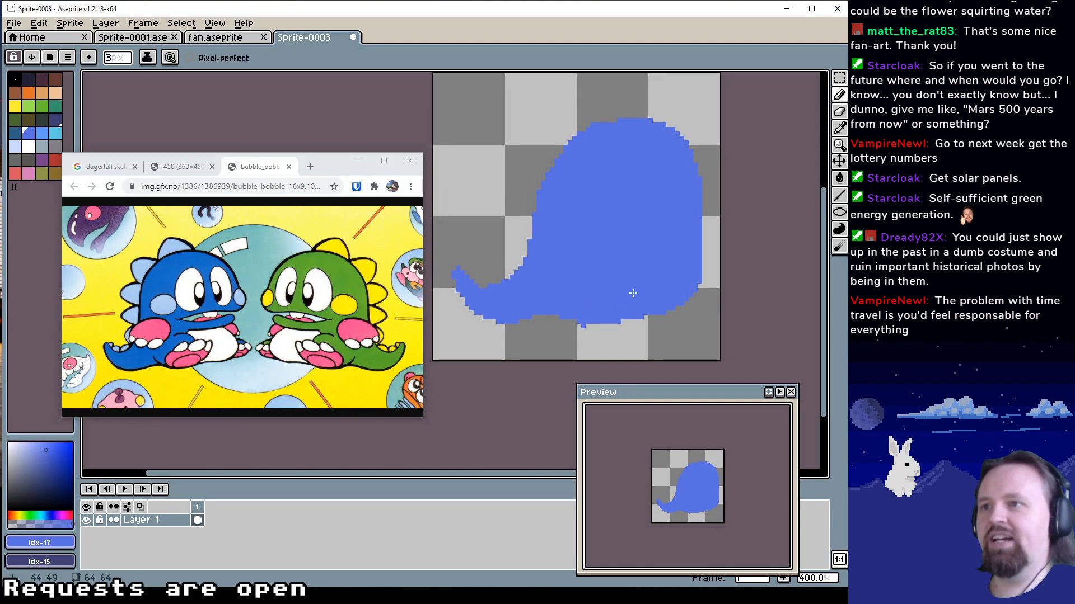
alt+click(598, 330)
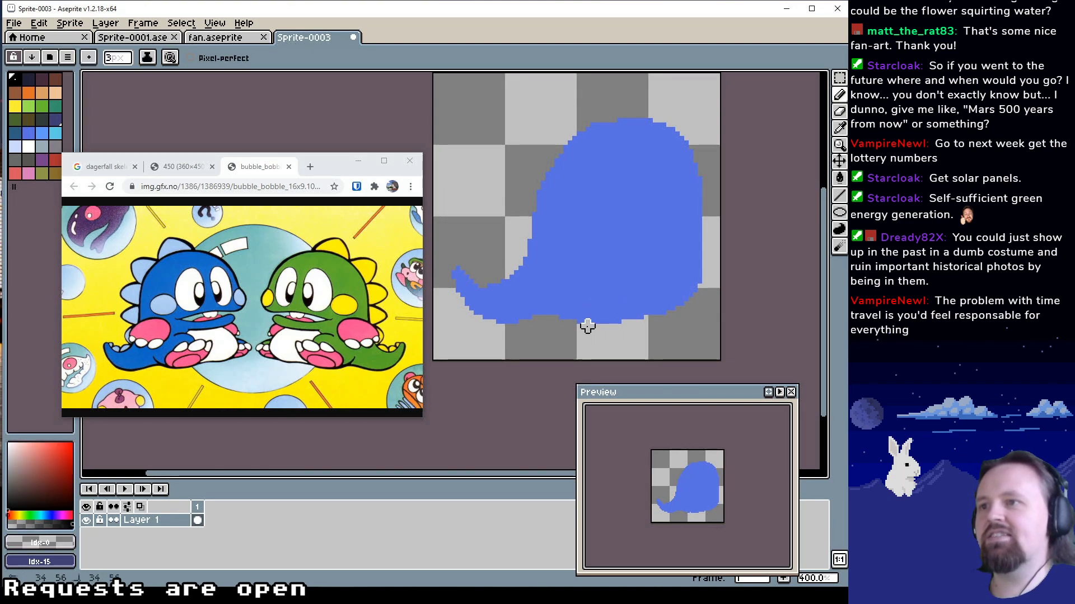
alt+click(585, 322)
click(584, 321)
drag(609, 301, 586, 312)
alt+click(556, 347)
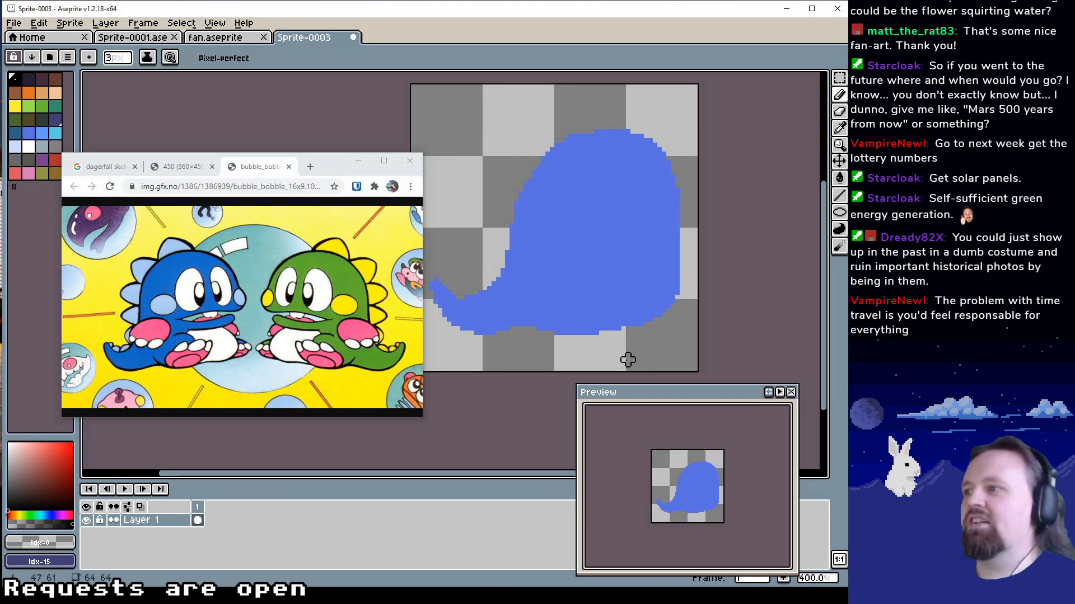
Erase a notch below the face with transparent Idx-0 to separate the dragon's head from its belly
drag(621, 295, 593, 308)
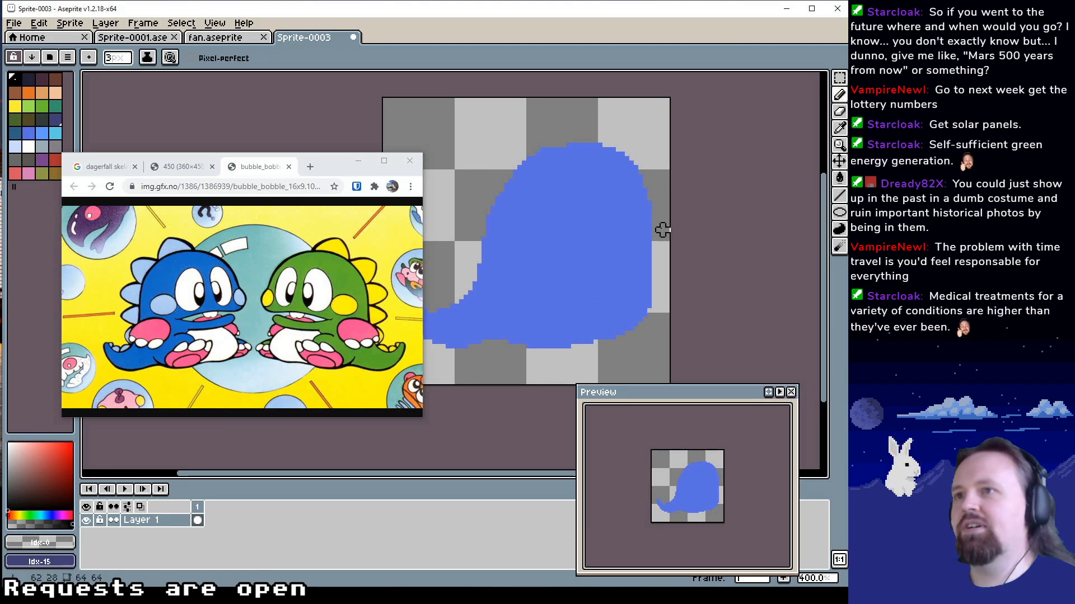
mouse_move(658, 239)
mouse_down()
mouse_move(640, 266)
mouse_move(658, 279)
mouse_up()
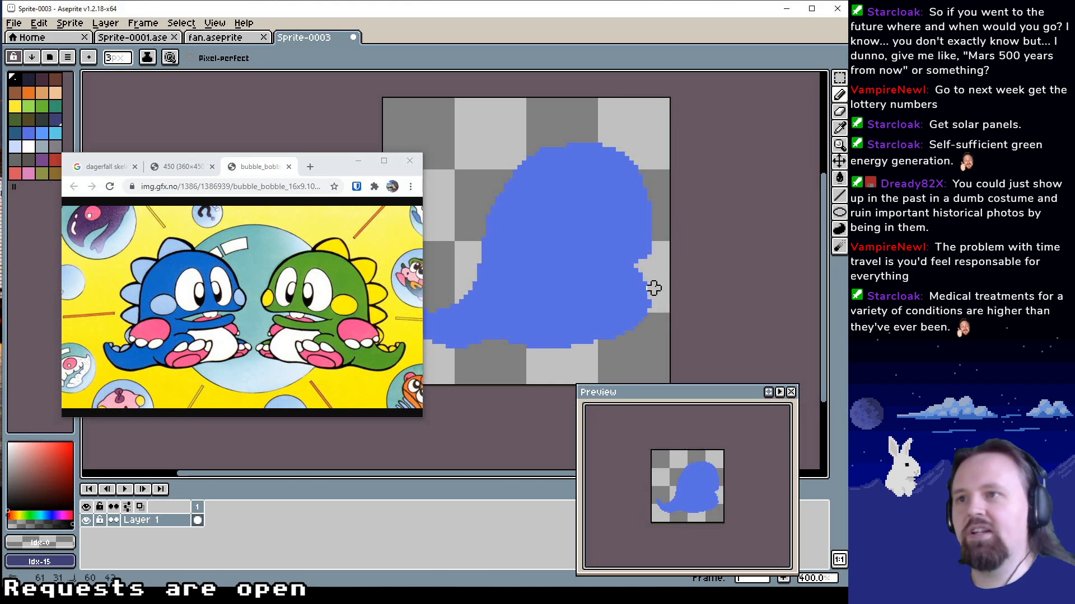
drag(654, 288, 653, 323)
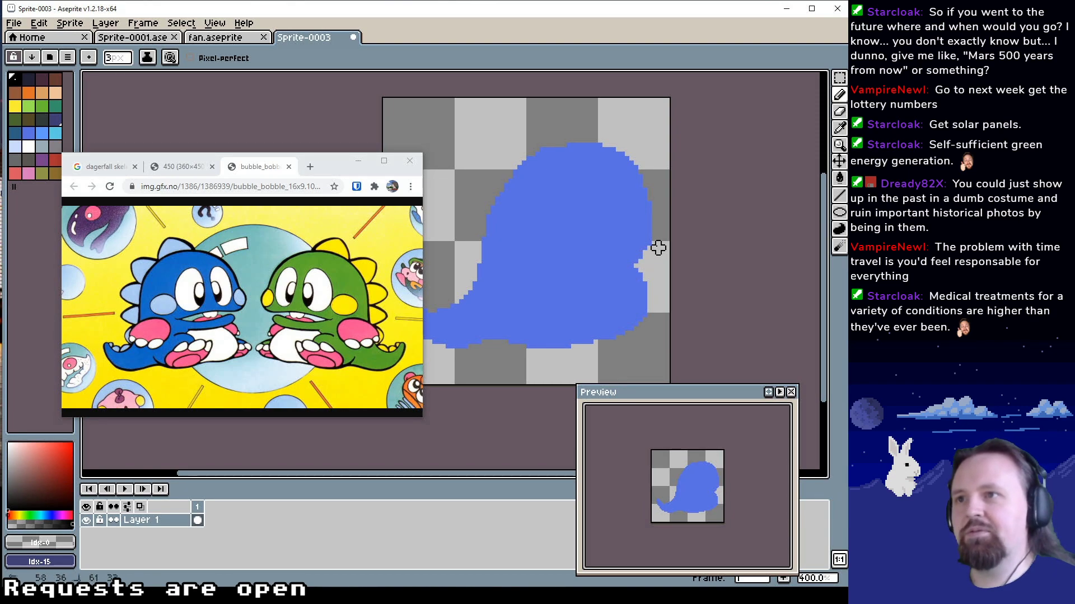
Clean up the rounded outline along the top and back of the dragon's head with the 3 px Pencil
drag(583, 176, 612, 178)
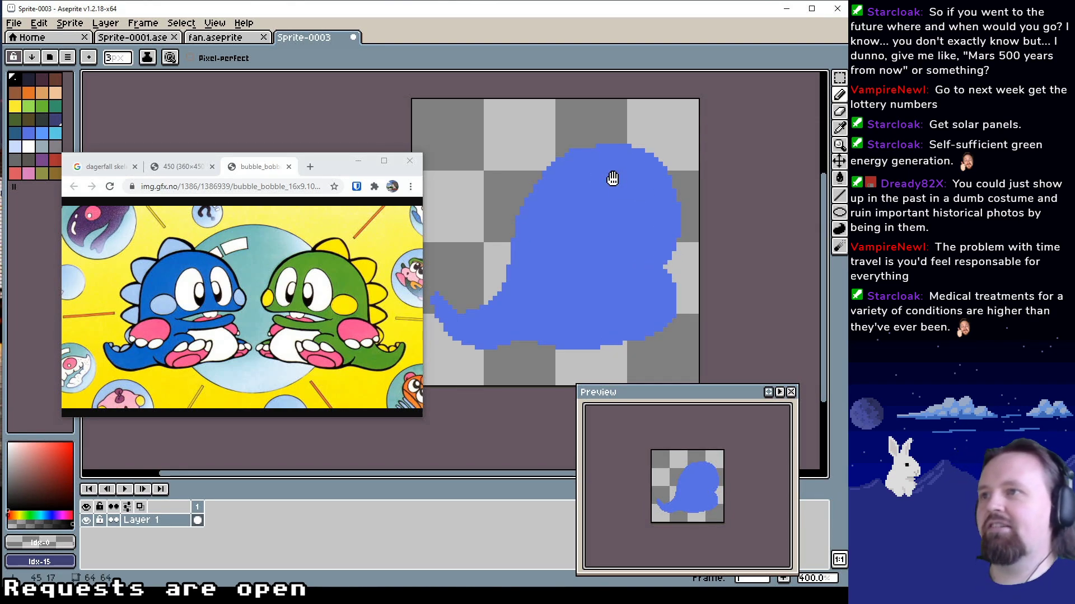
alt+click(567, 192)
alt+click(631, 112)
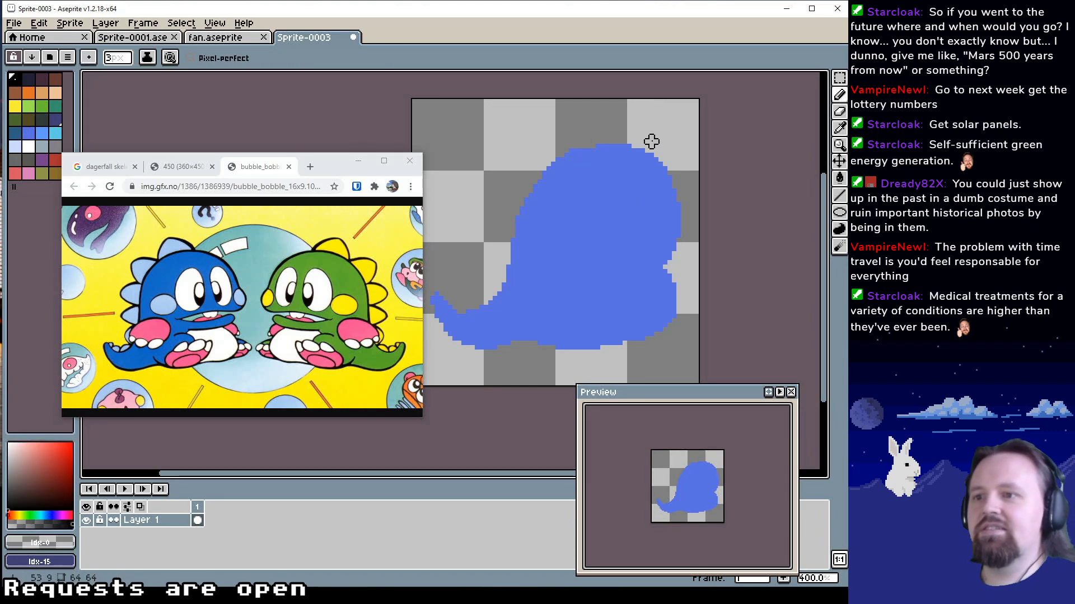
drag(600, 231, 601, 240)
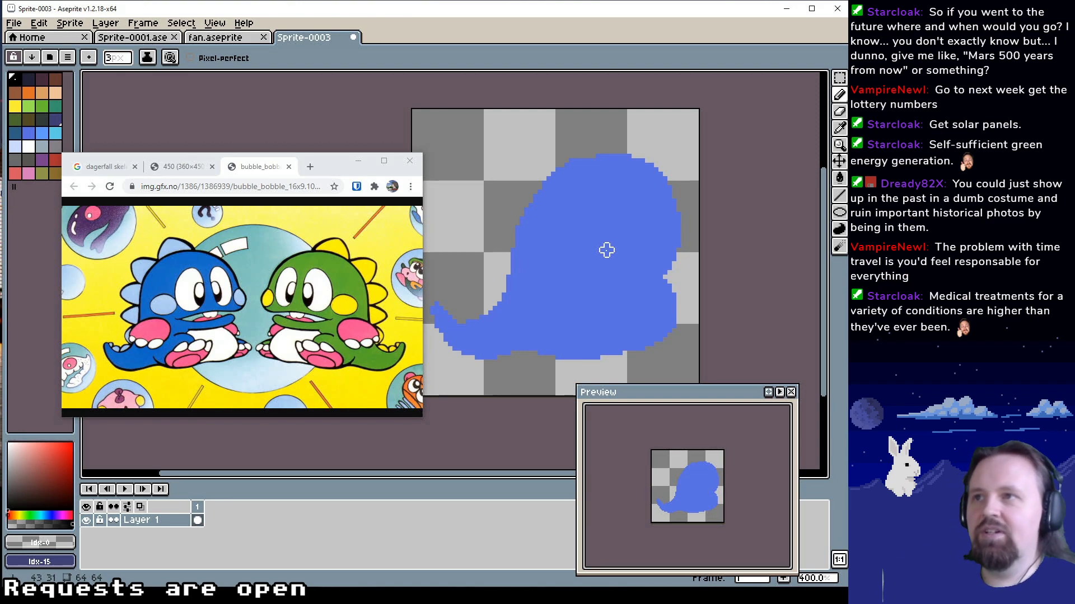
drag(674, 134, 655, 174)
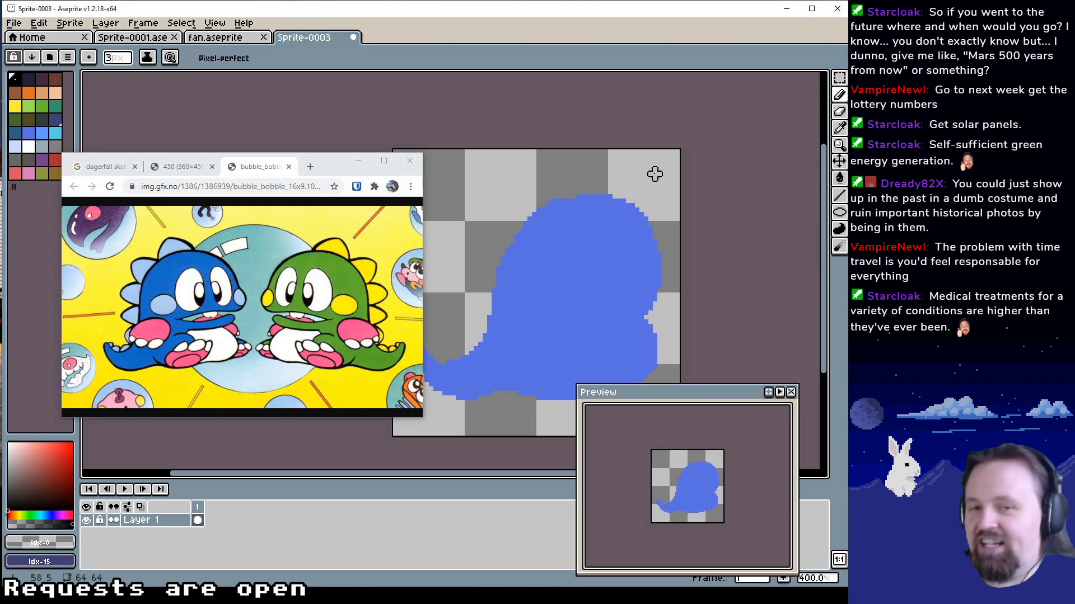
mouse_move(646, 183)
mouse_down()
mouse_move(663, 192)
mouse_move(634, 196)
mouse_move(633, 184)
mouse_up()
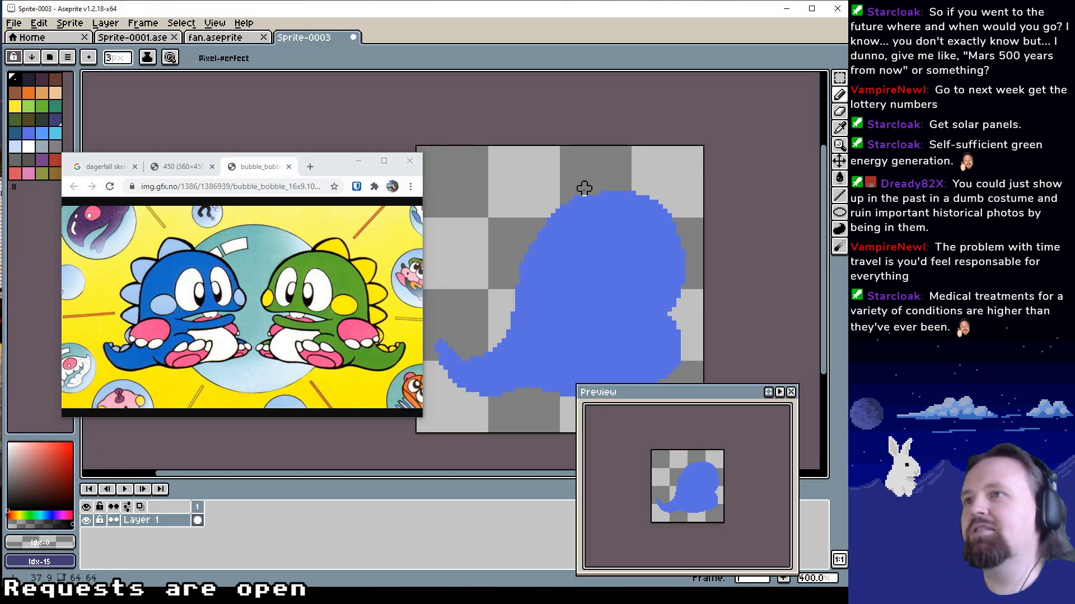
drag(593, 170, 549, 176)
alt+click(525, 239)
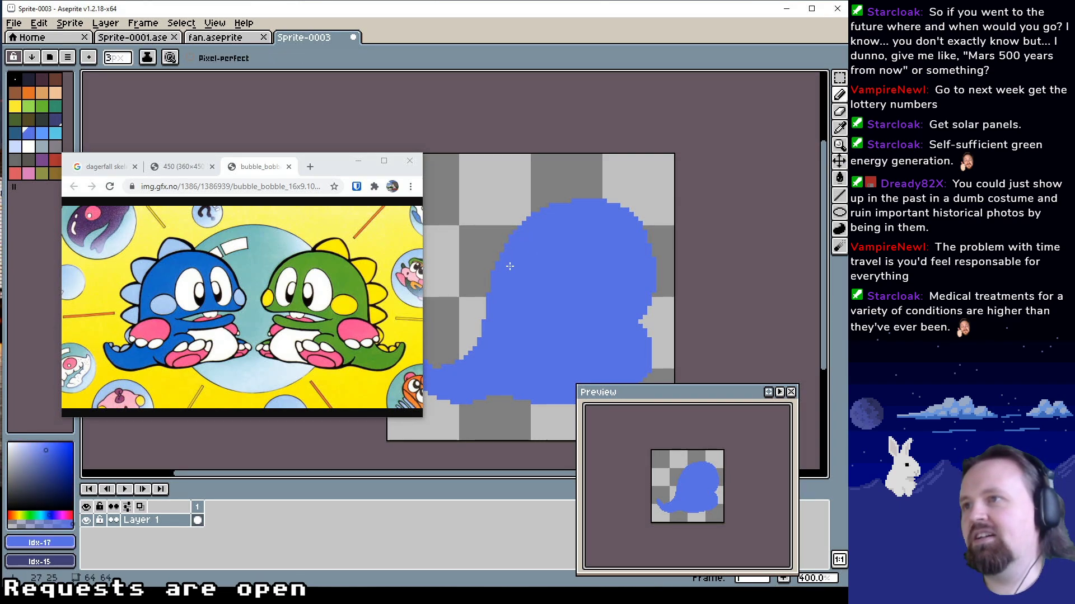
alt+click(501, 227)
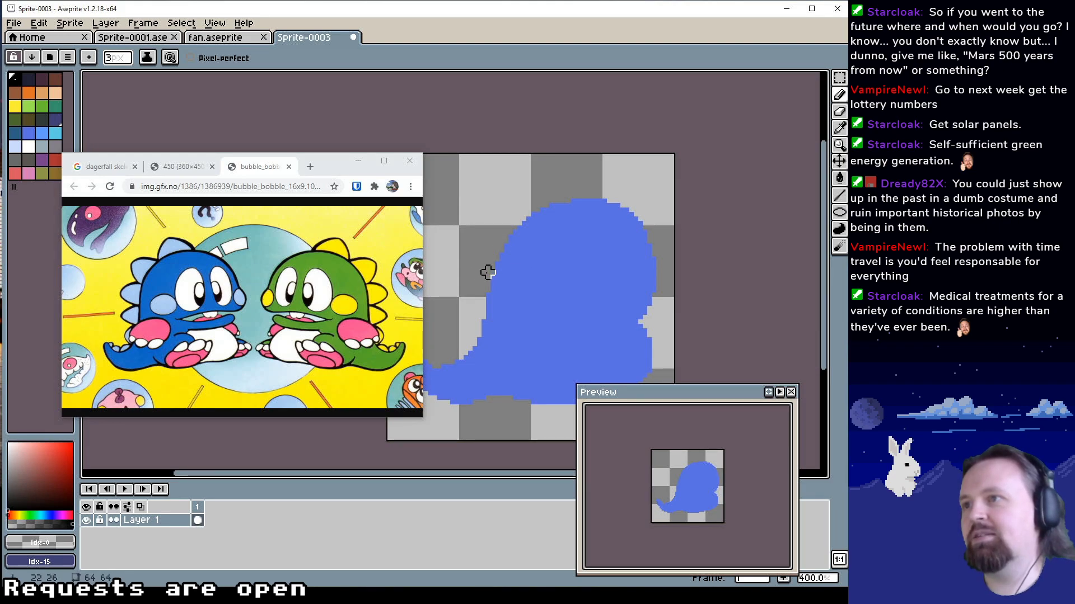
alt+click(575, 260)
drag(573, 263, 601, 249)
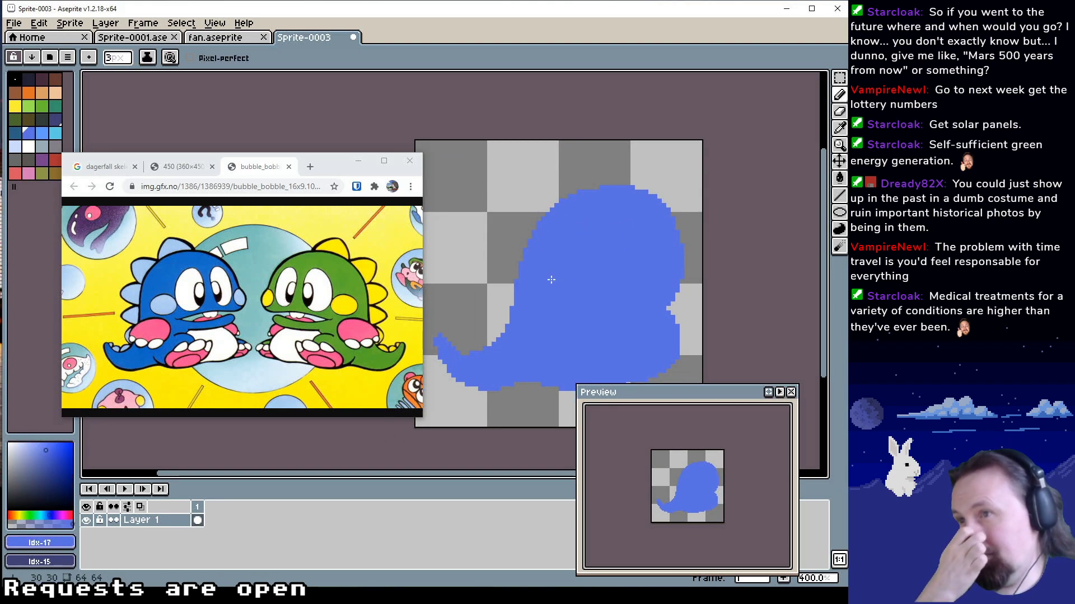
drag(577, 310, 564, 286)
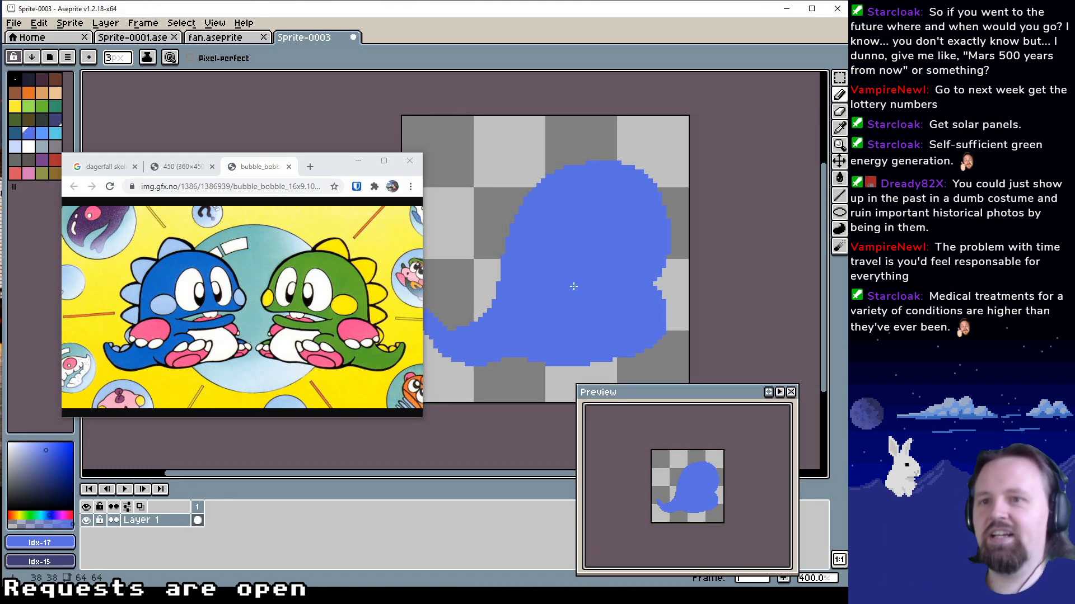
drag(577, 252, 576, 262)
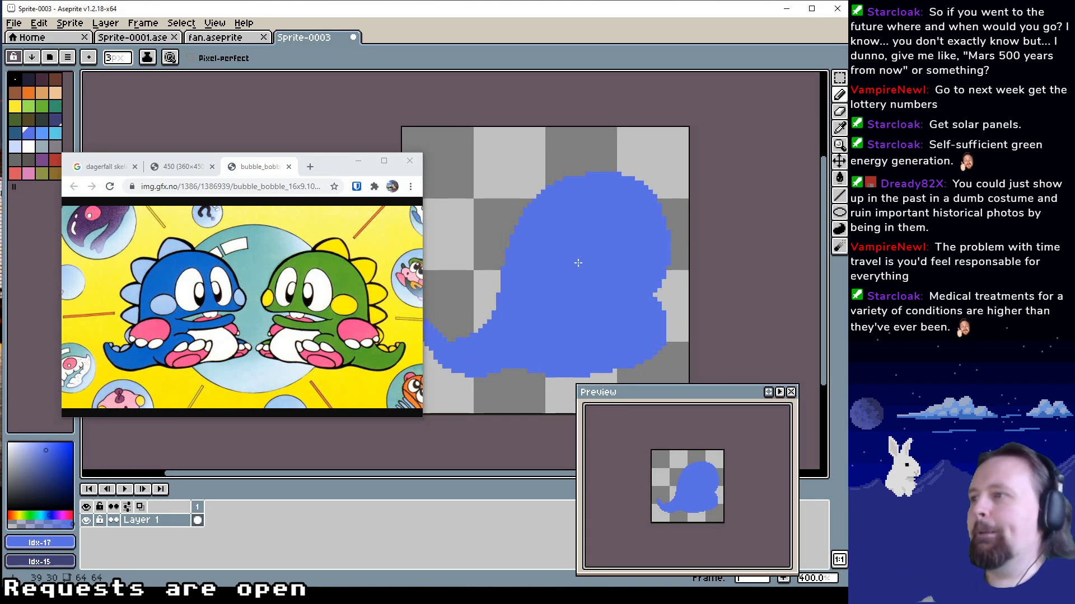
drag(581, 303, 582, 269)
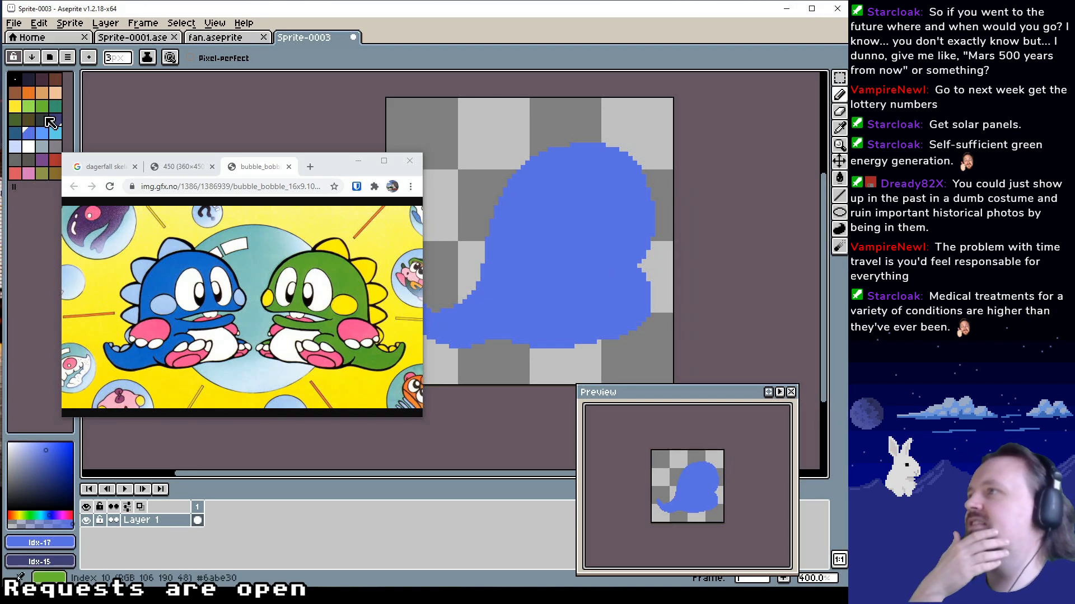
Load the NES preset palette for the dragon sprite
click(28, 79)
click(67, 56)
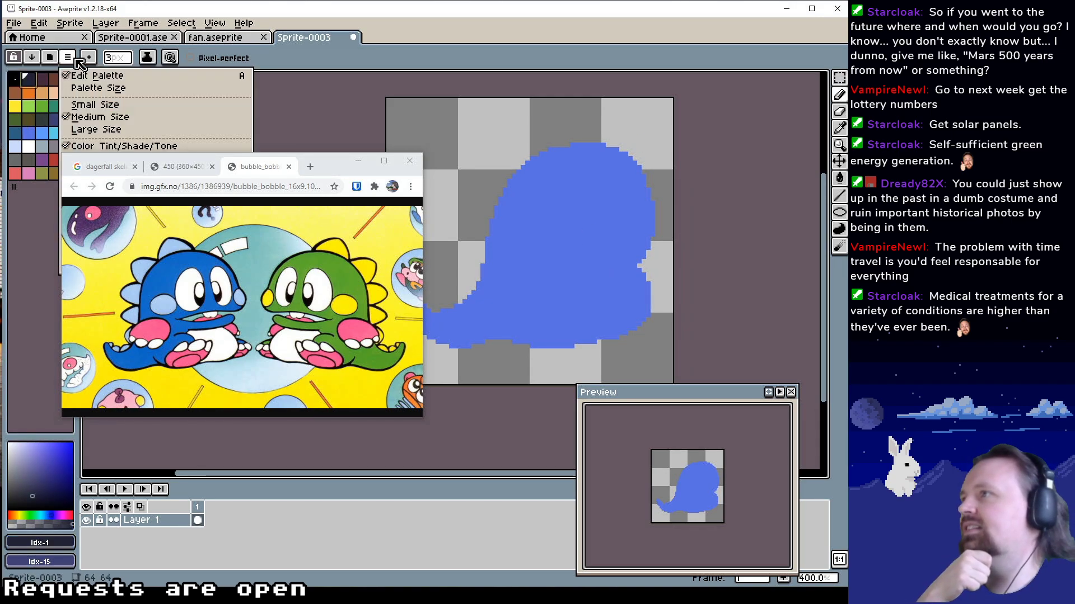
drag(322, 165, 496, 165)
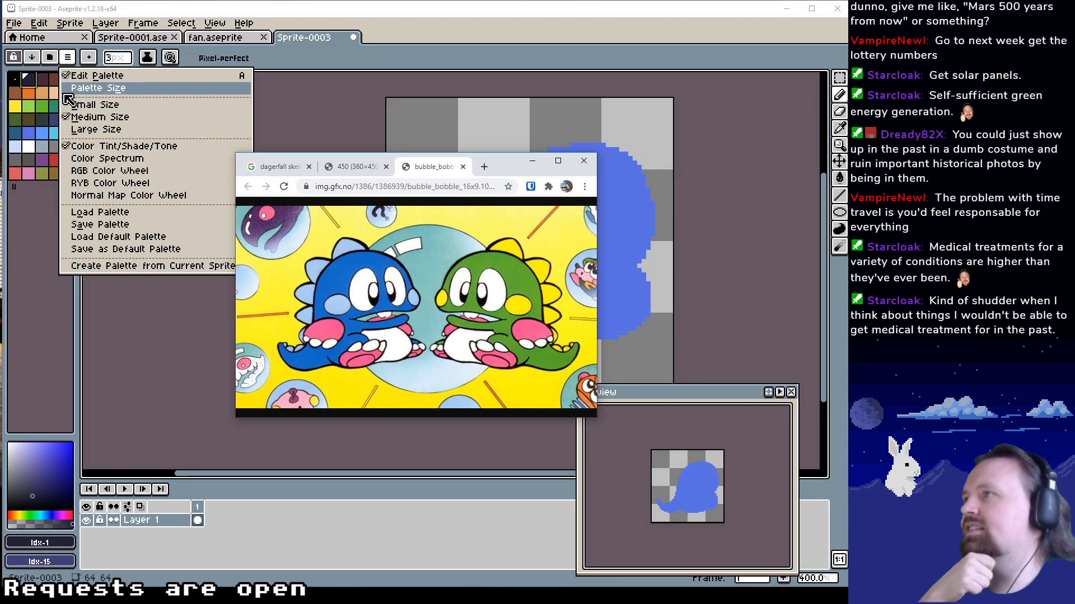
click(50, 57)
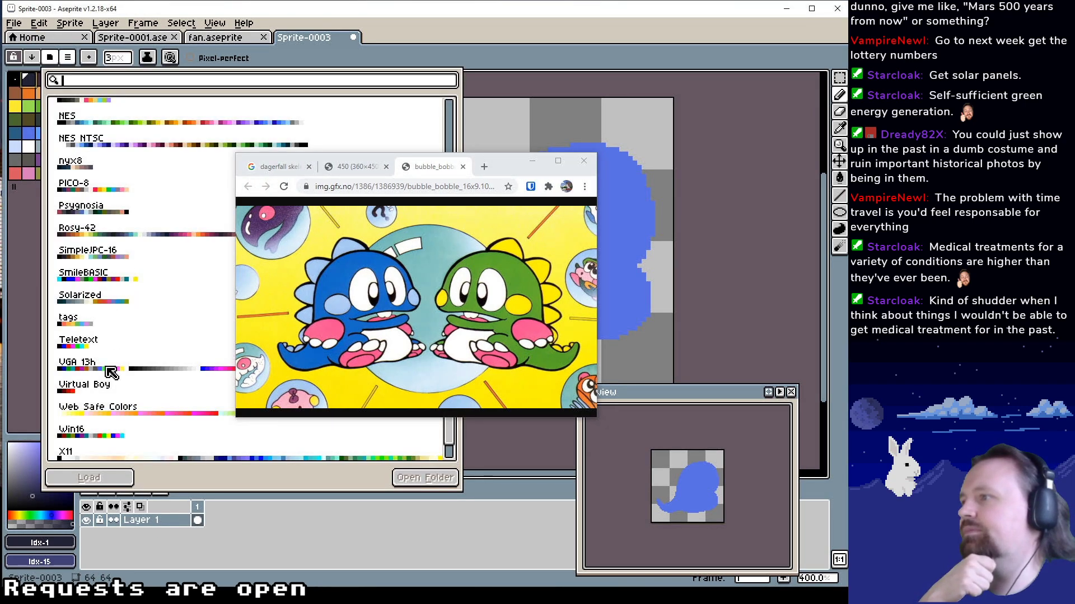
scroll(111, 372, down, 2)
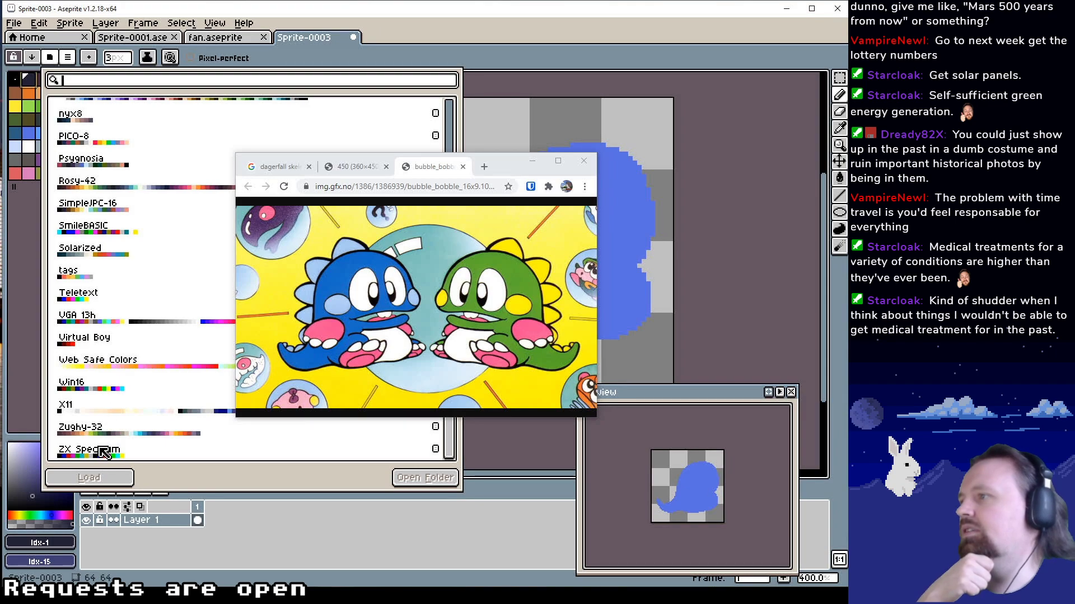
scroll(106, 431, up, 3)
click(117, 273)
click(118, 273)
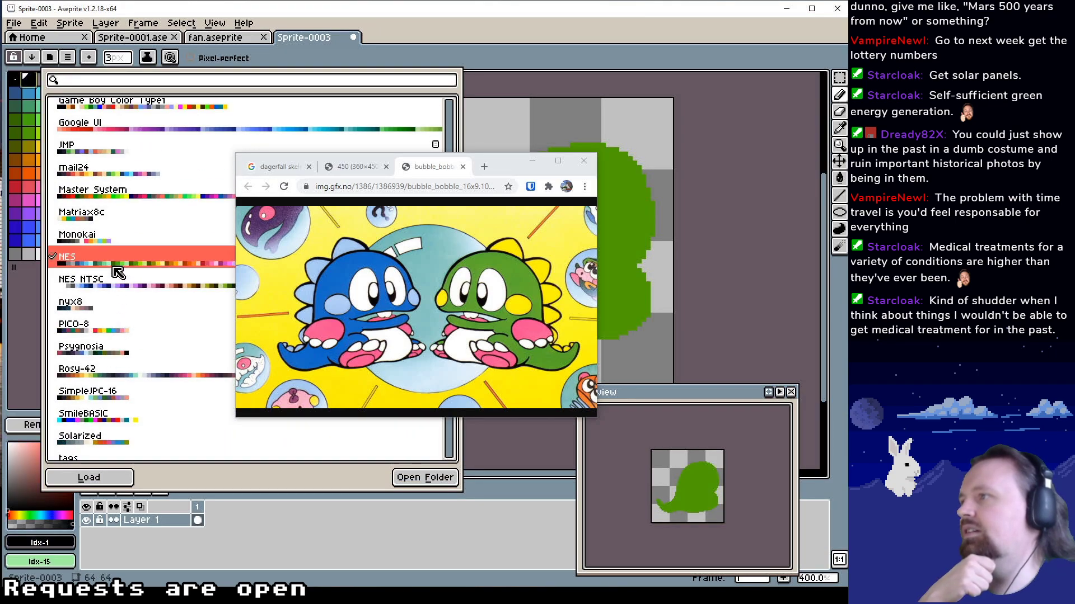
click(32, 356)
Recolour the whole dragon silhouette with blue Idx-49 using the Paint Bucket
drag(508, 171, 309, 295)
click(28, 240)
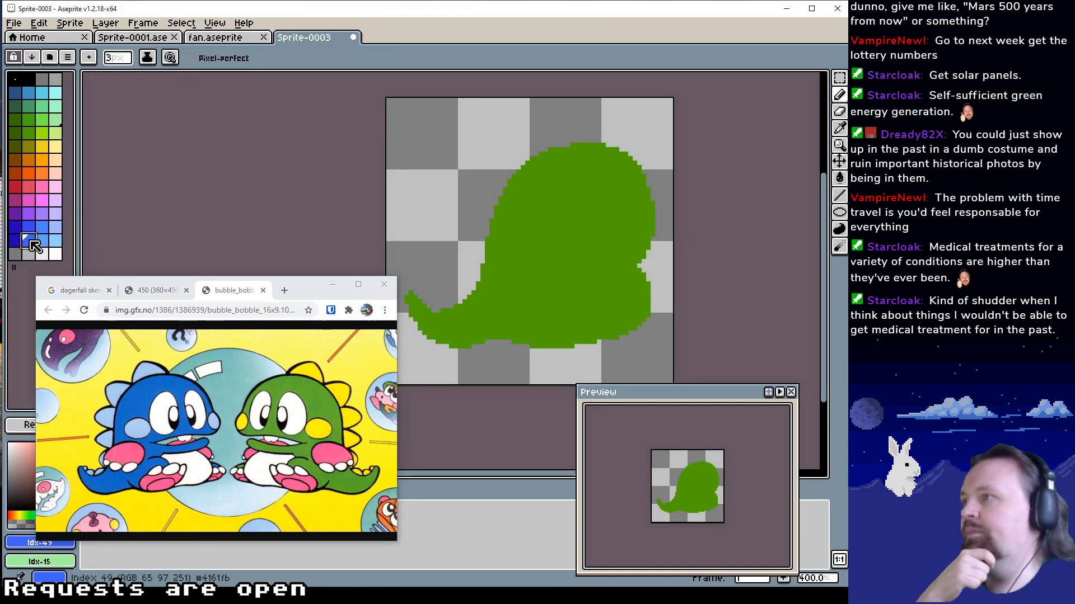
key(g)
click(559, 247)
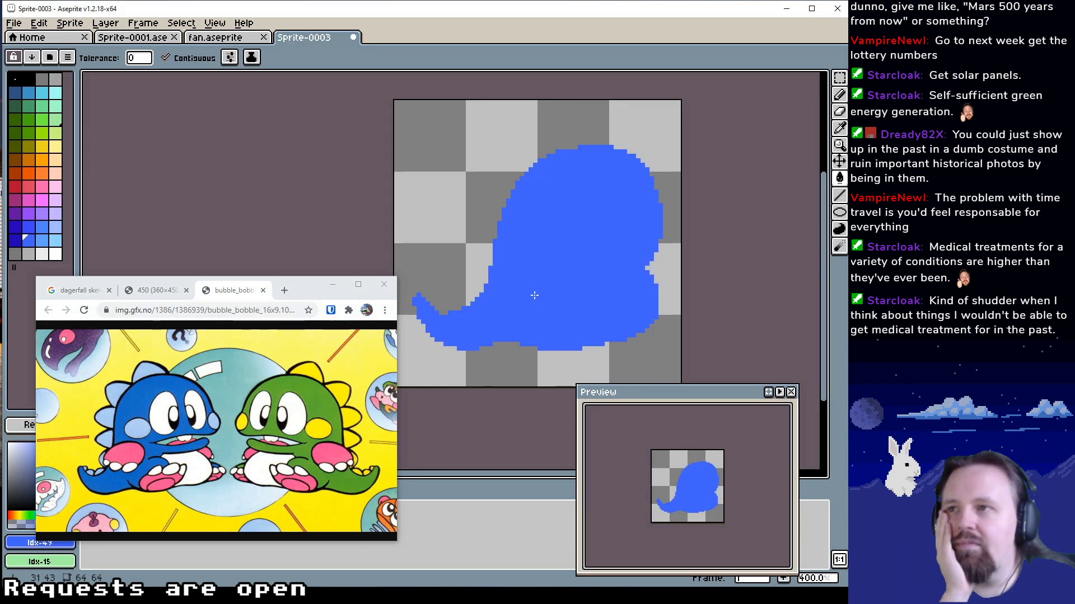
drag(534, 296, 532, 299)
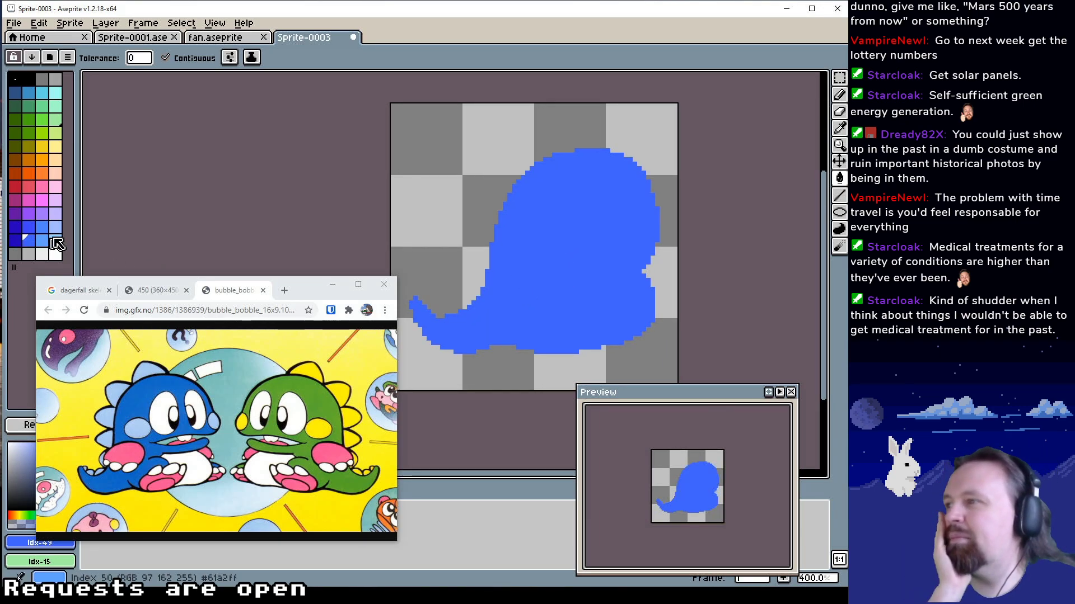
Set up the Pencil with a 1 px brush and black Idx-1 as the drawing colour
click(839, 94)
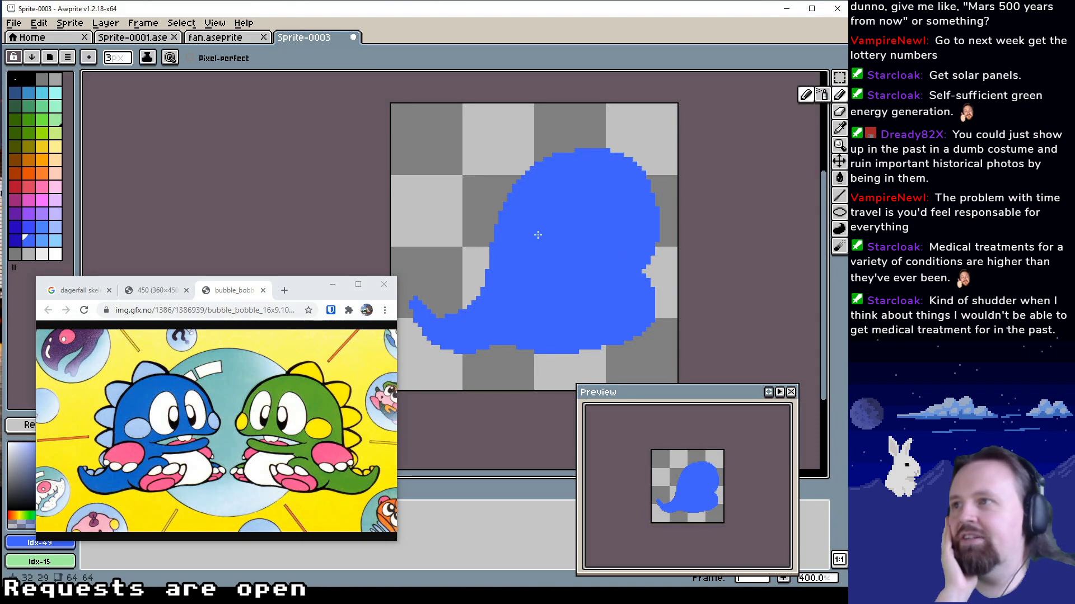
click(28, 81)
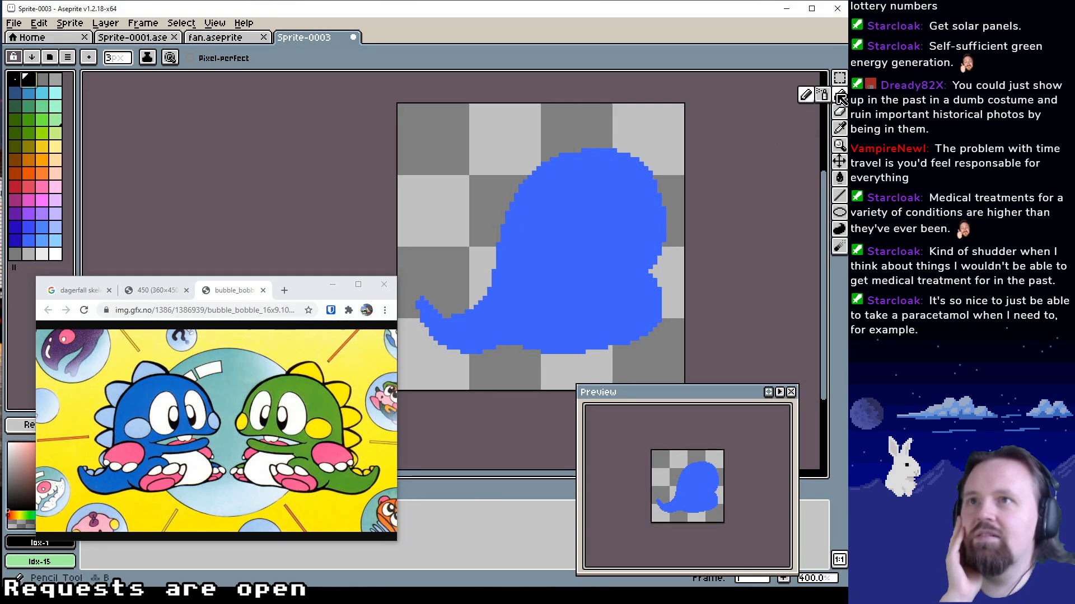
click(125, 61)
drag(121, 75, 105, 75)
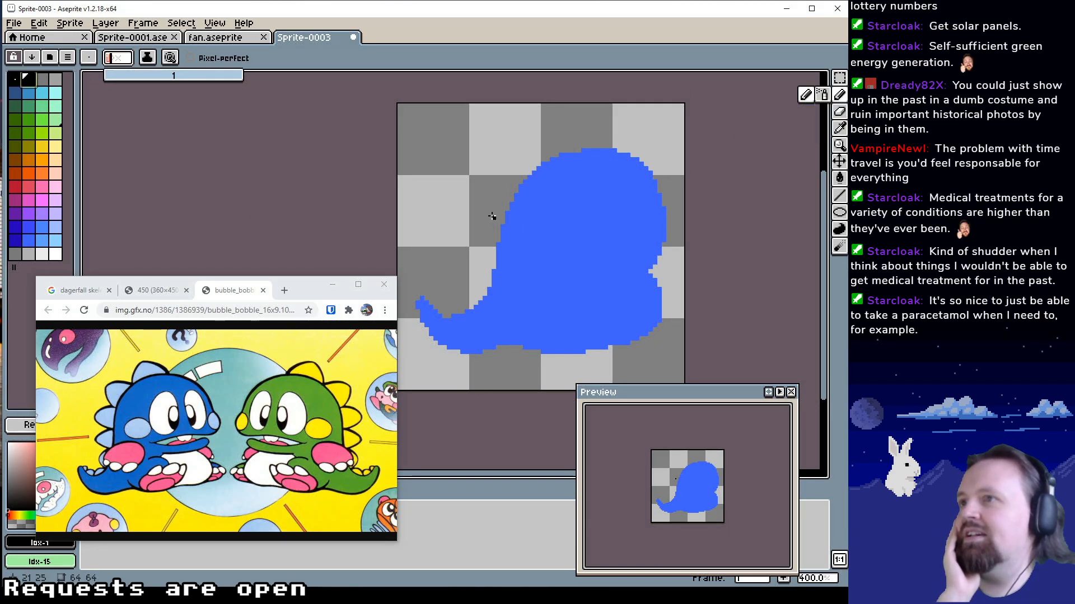
Try to trace the top and front of the dragon's head by hand in black Idx-1
drag(543, 237, 495, 203)
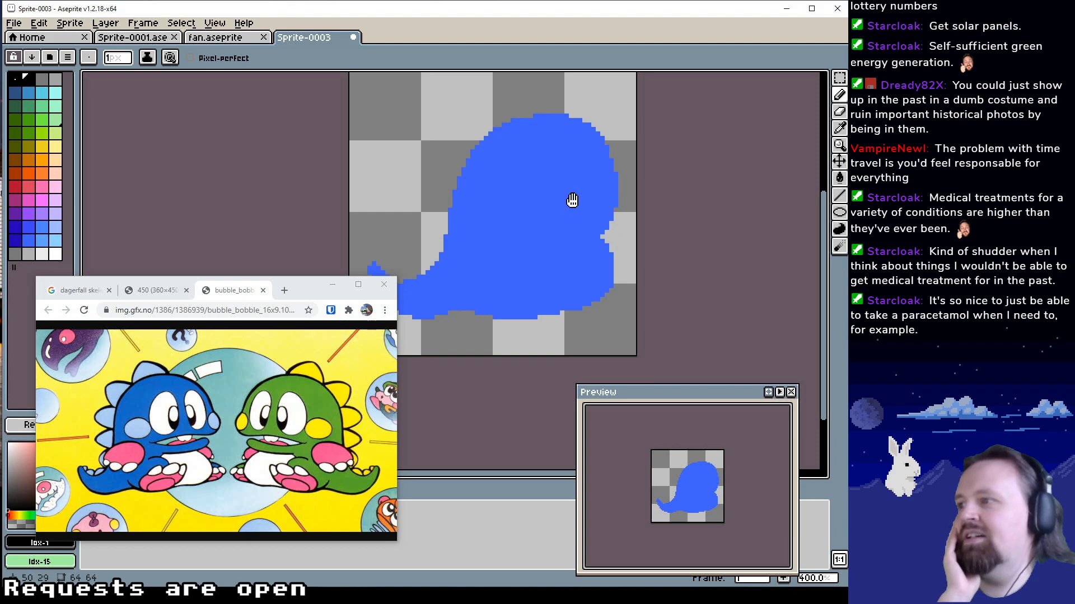
drag(572, 200, 563, 213)
drag(482, 176, 500, 181)
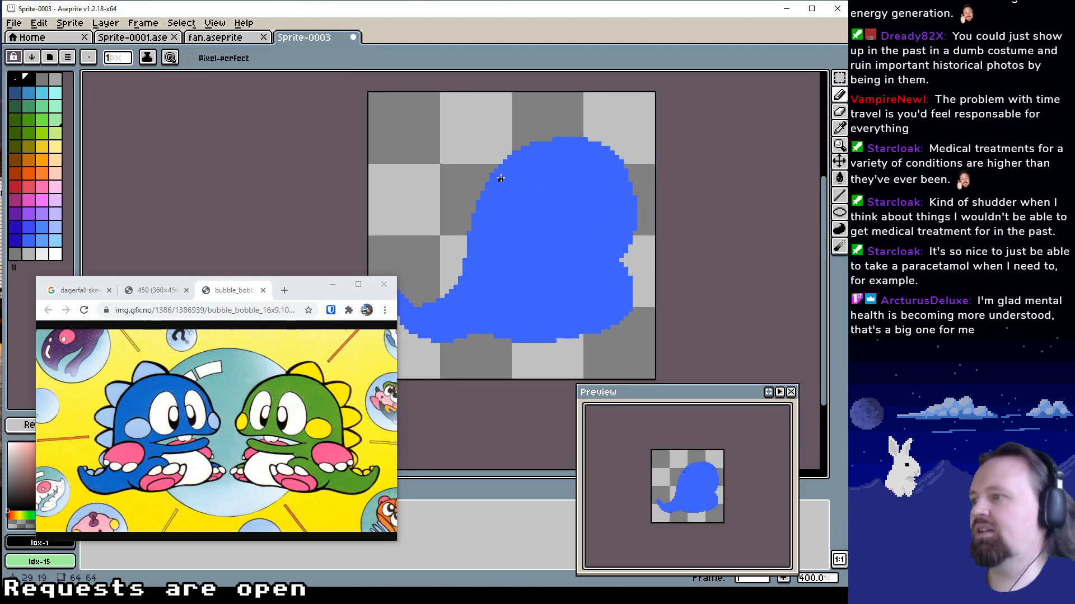
drag(498, 252, 521, 226)
scroll(509, 160, up, 3)
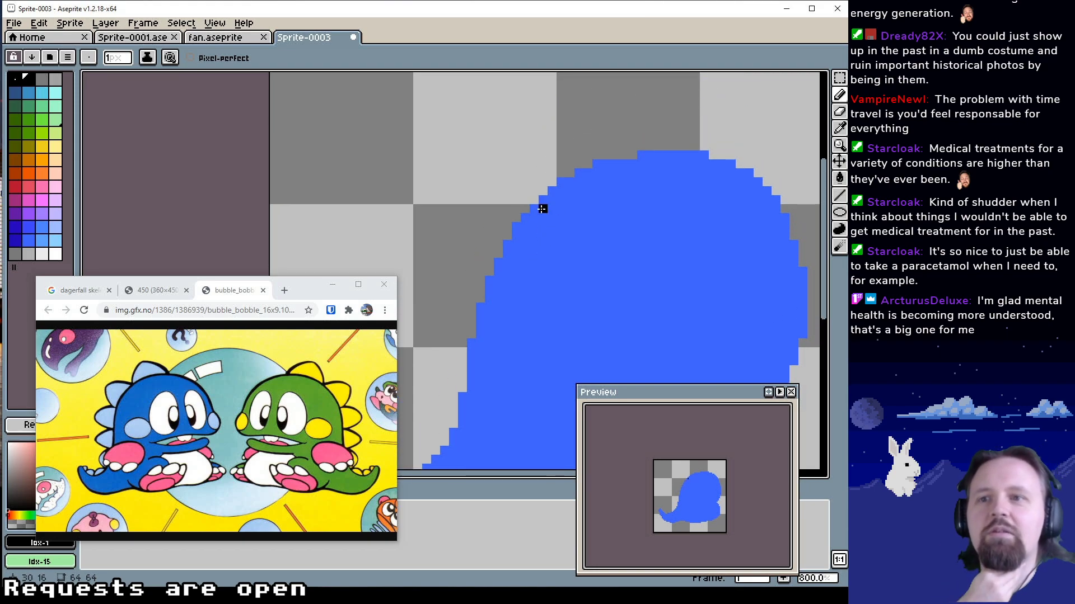
mouse_move(568, 208)
mouse_down()
mouse_move(560, 225)
mouse_move(561, 211)
mouse_up()
click(535, 213)
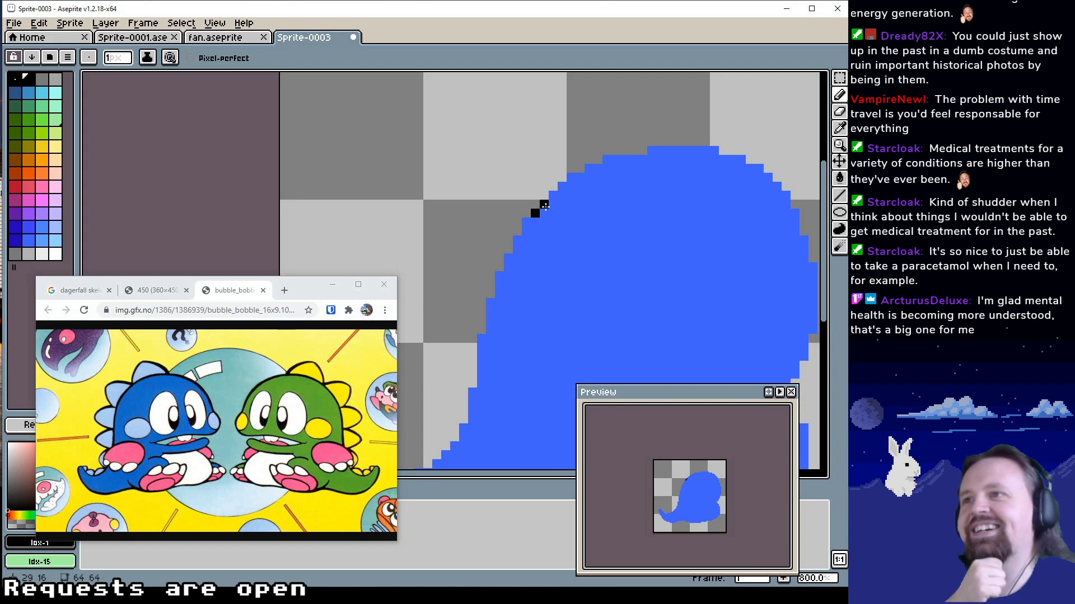
click(562, 186)
mouse_move(570, 177)
mouse_down()
mouse_move(658, 150)
mouse_move(714, 151)
mouse_up()
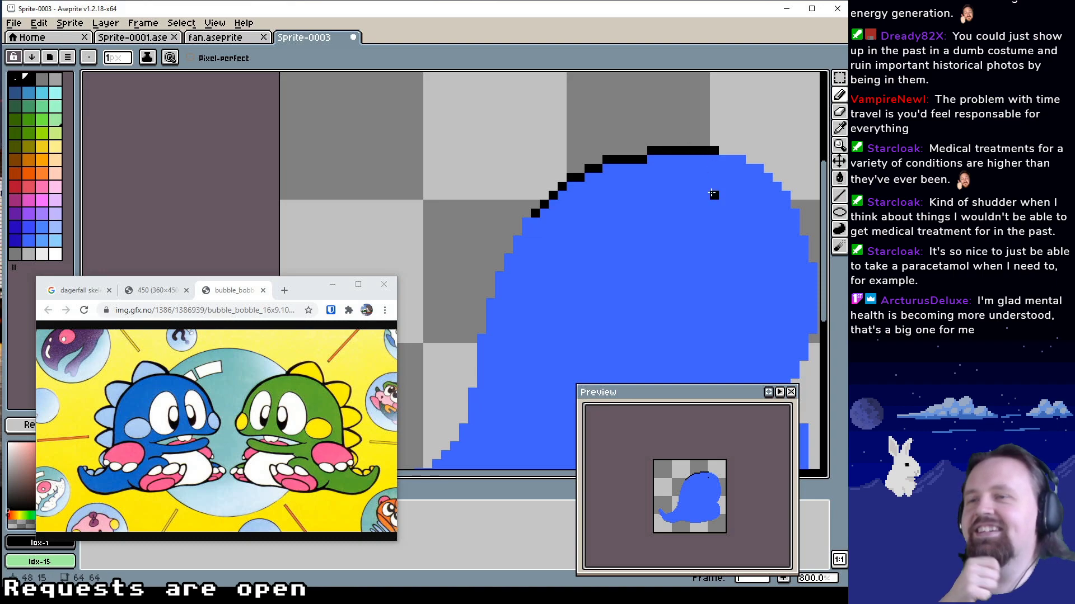
mouse_move(712, 194)
mouse_down()
mouse_move(602, 147)
mouse_move(635, 117)
mouse_up()
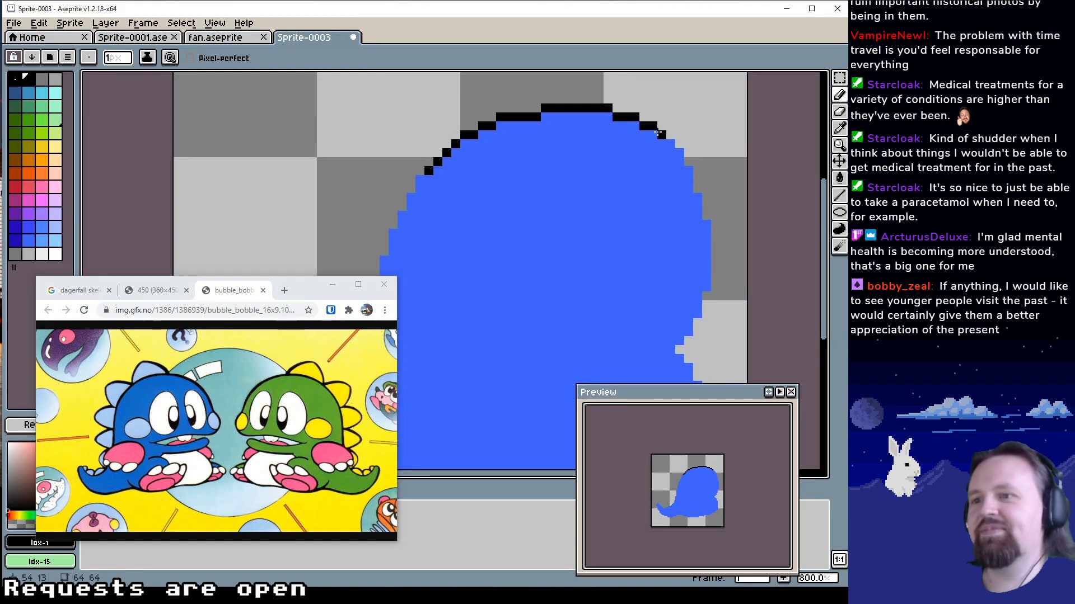
drag(663, 141, 690, 185)
drag(649, 239, 723, 146)
mouse_move(610, 242)
mouse_down()
mouse_move(576, 243)
mouse_move(504, 284)
mouse_up()
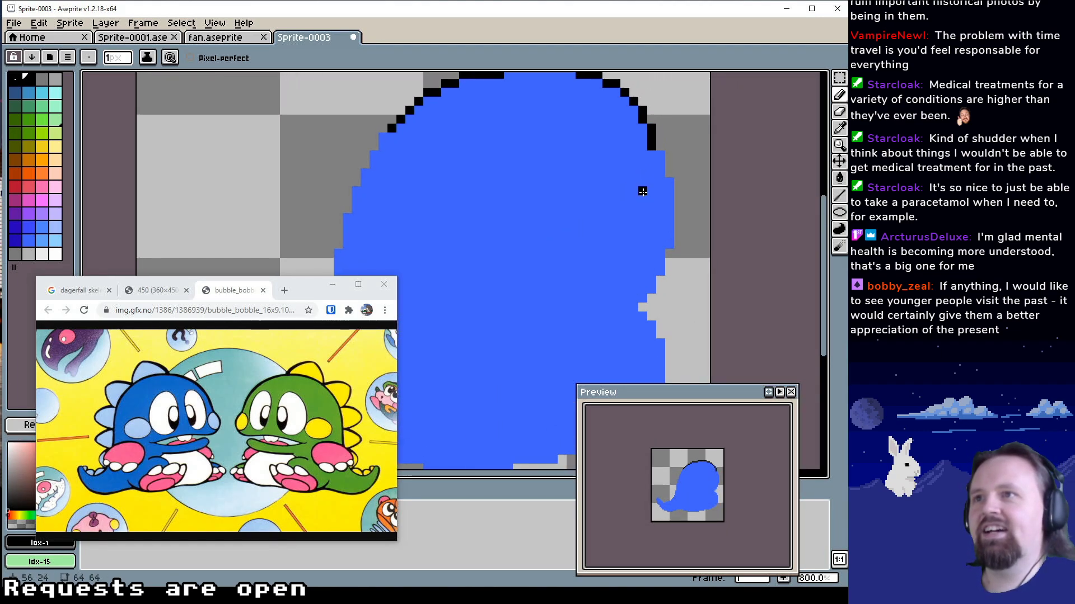
drag(484, 238, 522, 238)
key(ctrl+z)
key(ctrl+z)
key(ctrl+z)
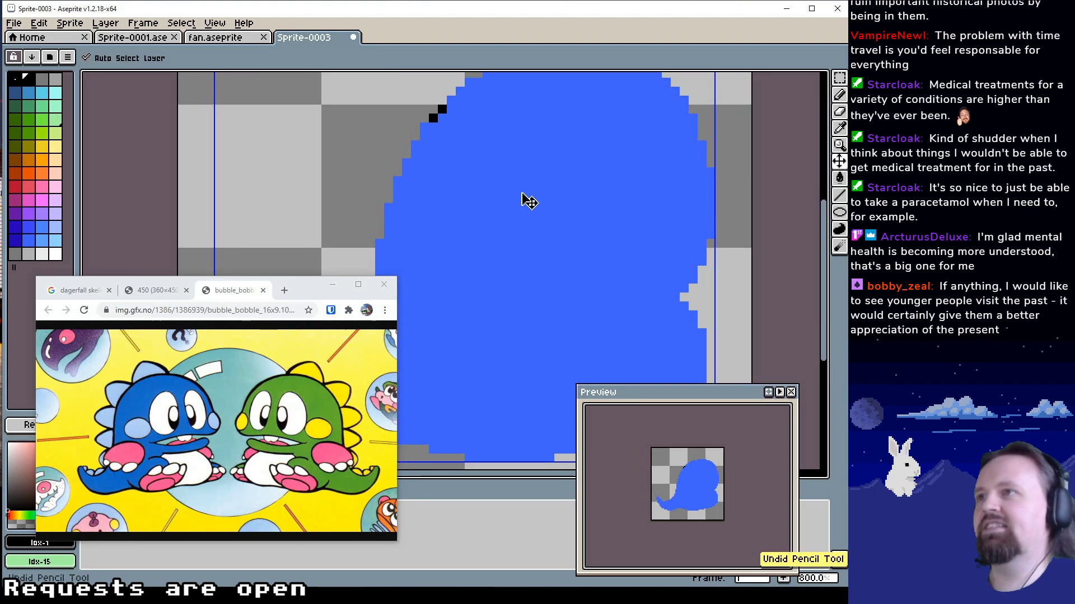
Add a black Idx-1 outline on the outside of the silhouette with the Outline effect
key(shift+o)
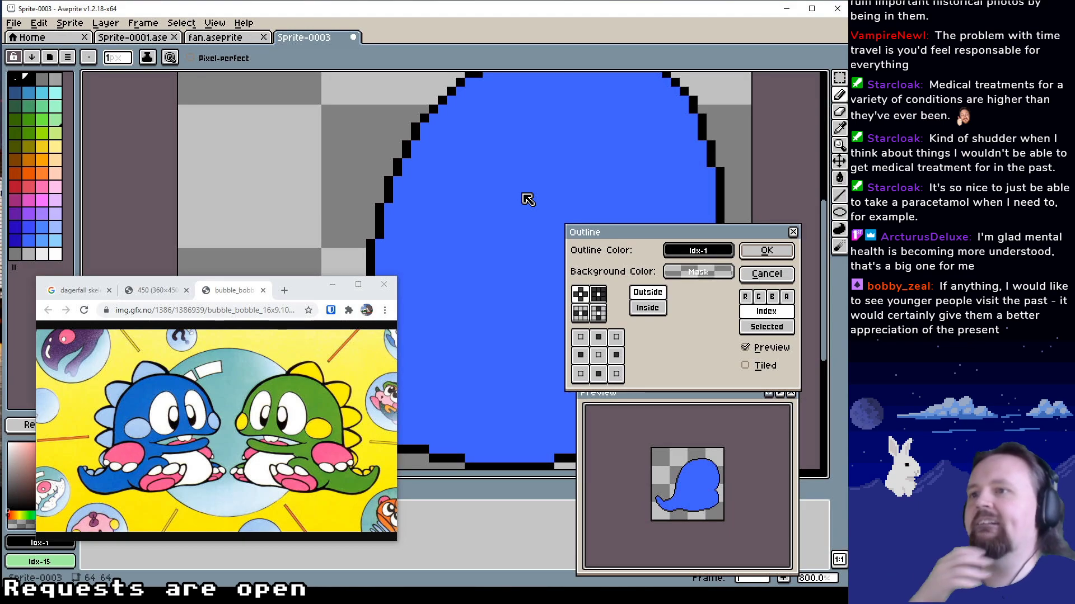
click(766, 250)
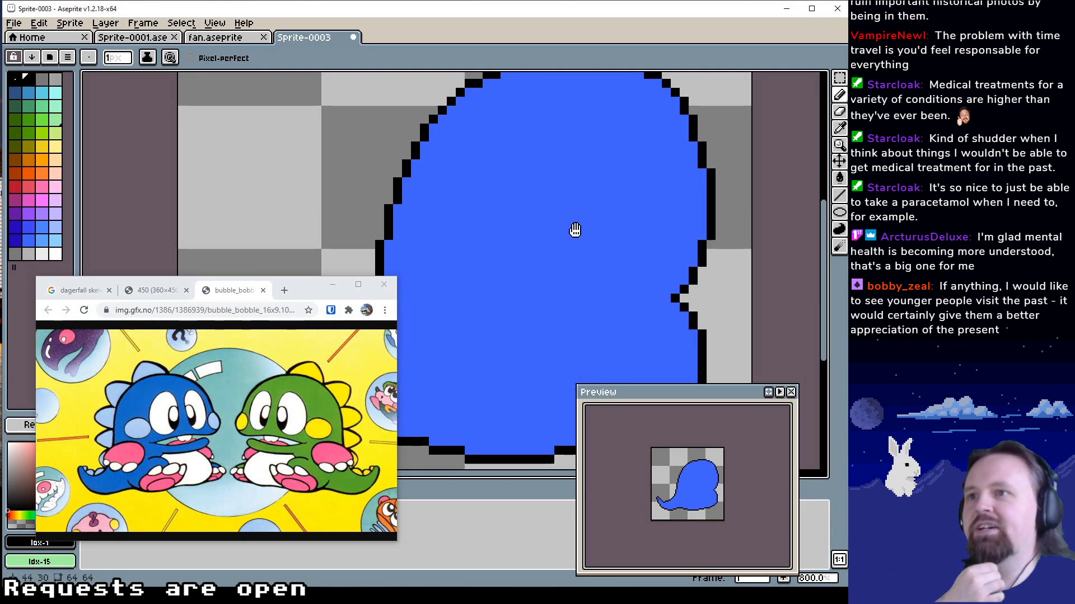
drag(623, 232, 587, 273)
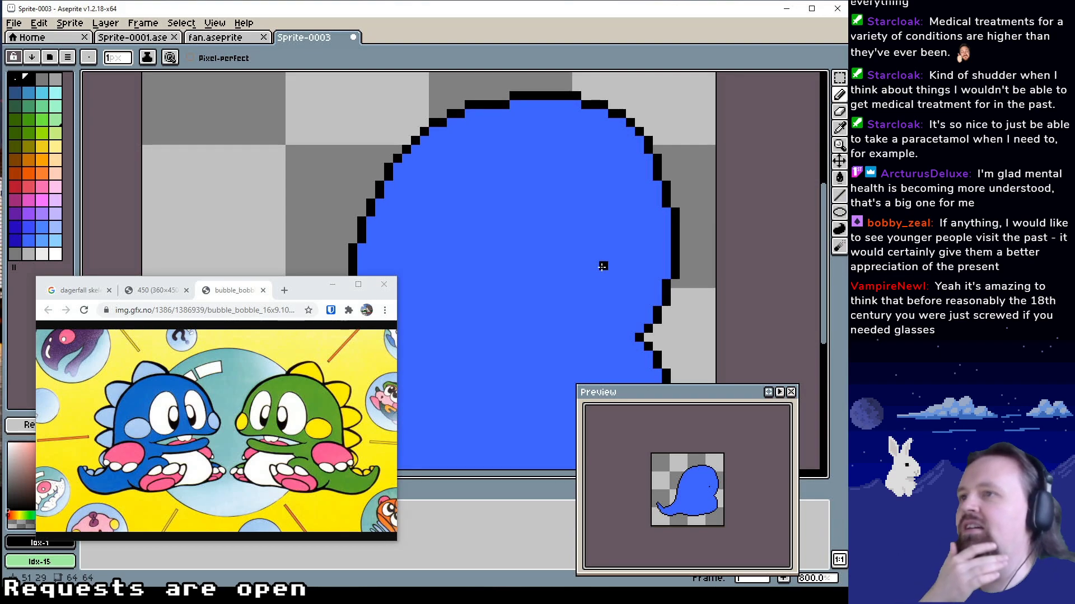
Extend the notch below the face into a long, narrow gap, edged in black Idx-1 and cleared with transparent Idx-0
drag(603, 263, 619, 258)
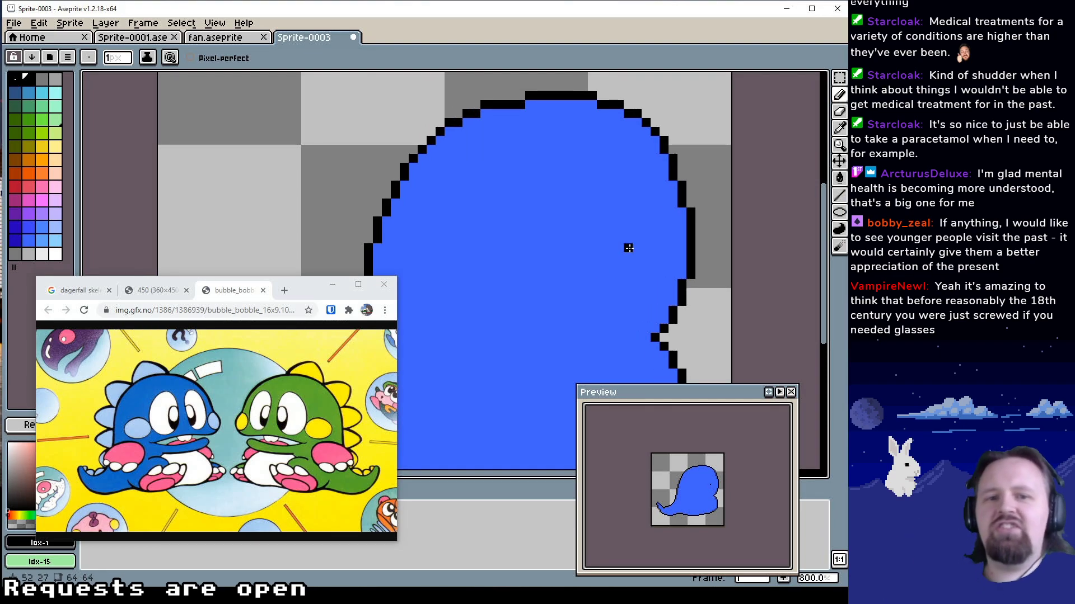
mouse_move(628, 226)
mouse_down()
mouse_move(629, 211)
mouse_move(615, 218)
mouse_move(624, 226)
mouse_up()
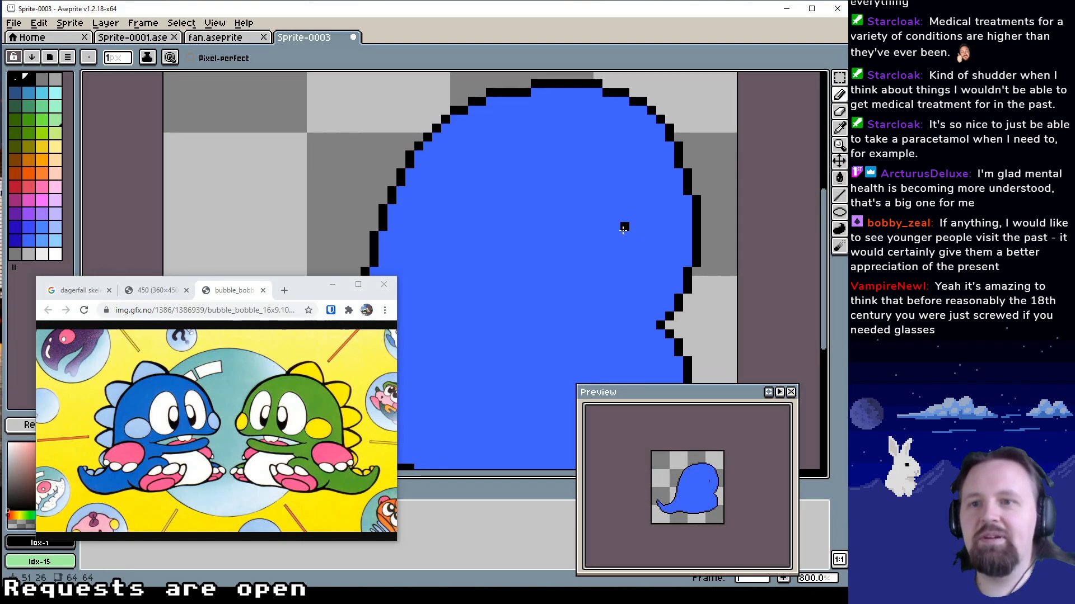
mouse_move(623, 231)
mouse_down()
mouse_move(634, 202)
mouse_move(617, 228)
mouse_up()
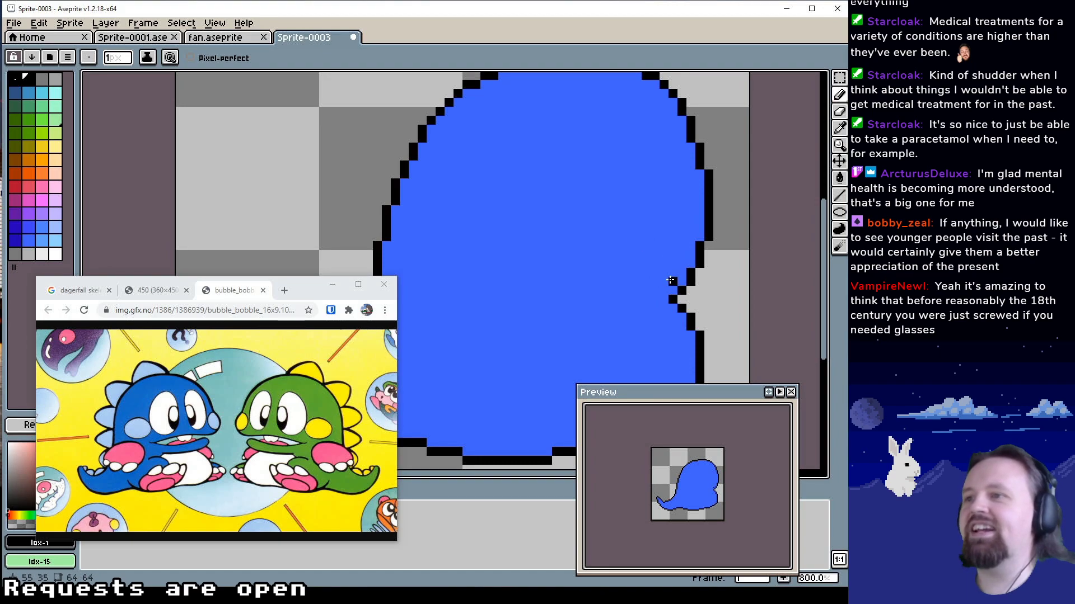
mouse_move(669, 279)
mouse_down()
mouse_move(487, 306)
mouse_move(517, 308)
mouse_move(520, 279)
mouse_move(495, 290)
mouse_move(657, 300)
mouse_move(681, 280)
mouse_move(609, 291)
mouse_move(609, 300)
mouse_move(501, 300)
mouse_move(662, 308)
mouse_move(626, 300)
mouse_move(609, 299)
mouse_move(662, 317)
mouse_up()
alt+click(680, 291)
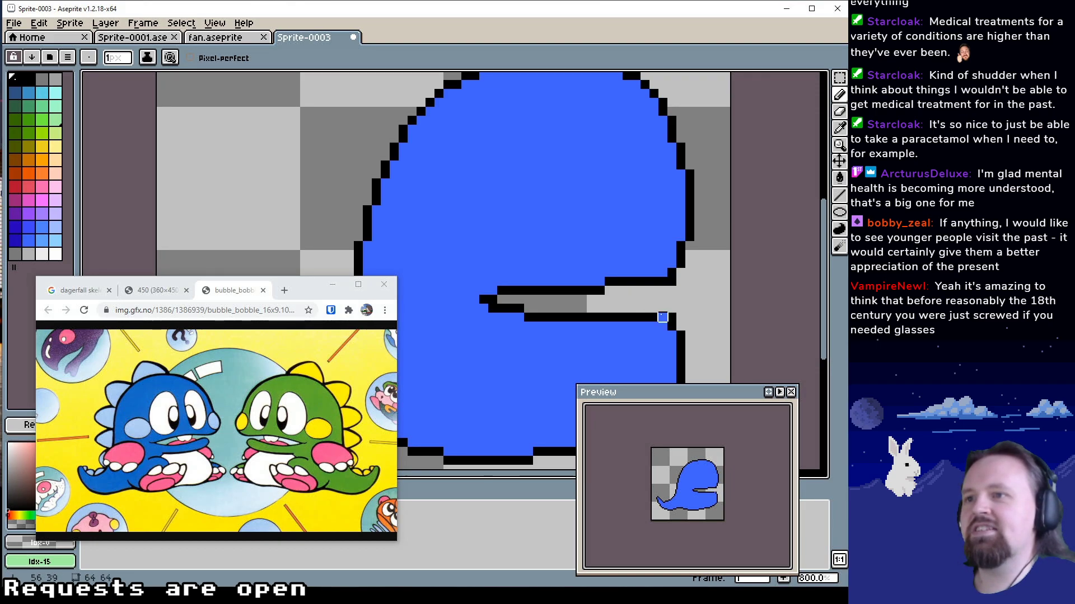
Clean up the outline corner where the gap's lower edge meets the front of the body
alt+click(645, 318)
click(663, 317)
alt+click(682, 306)
click(672, 318)
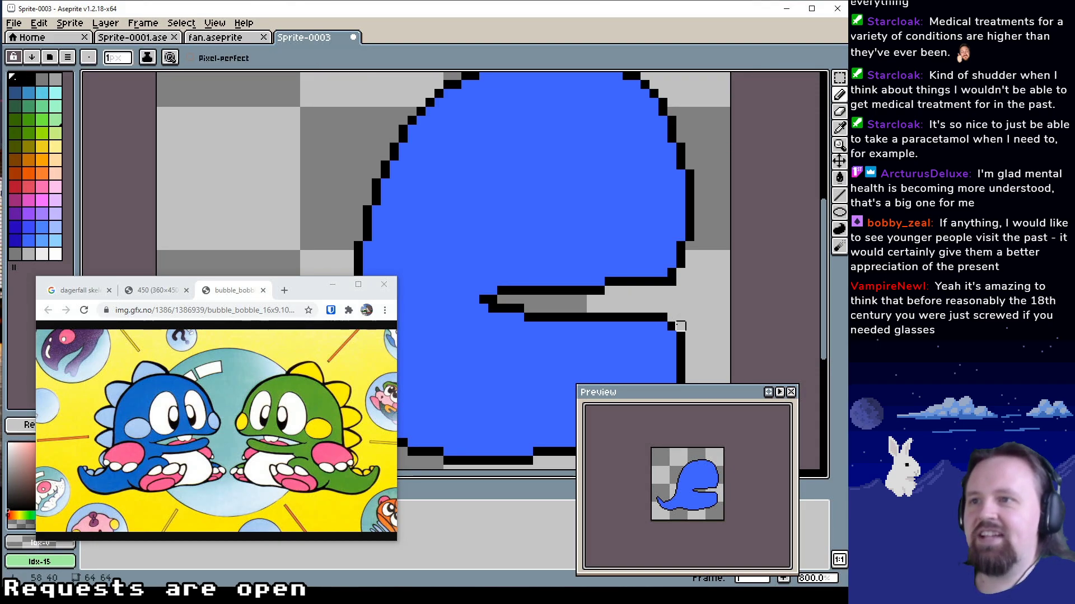
alt+click(671, 326)
scroll(670, 326, down, 1)
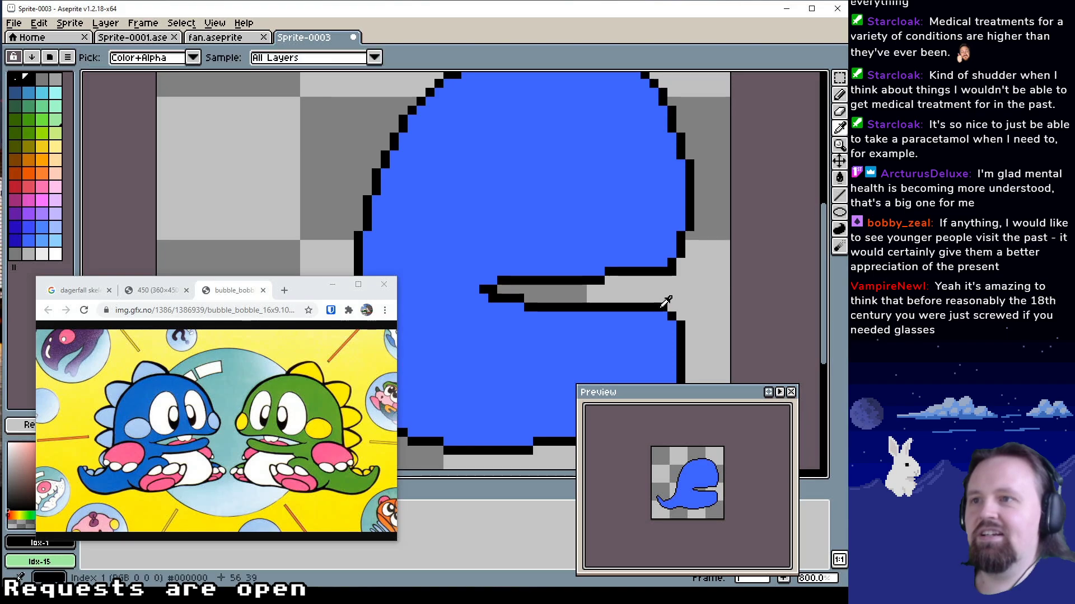
Extend that corner forward into a slightly raised hand tip in black Idx-1, erasing excess pixels with transparent Idx-0
mouse_move(664, 300)
mouse_down()
mouse_move(684, 319)
mouse_move(687, 298)
mouse_move(662, 321)
mouse_move(705, 294)
mouse_up()
alt+click(673, 314)
alt+click(696, 287)
alt+click(680, 294)
alt+click(684, 286)
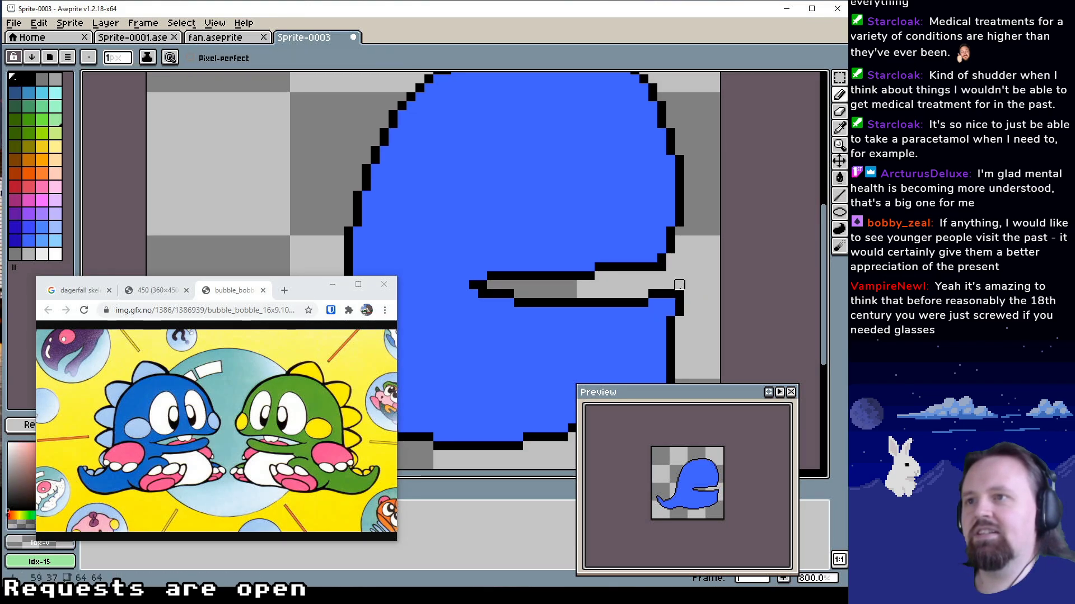
alt+click(679, 293)
click(644, 295)
Tidy the hand tip's outline at its front and underside, and fill its interior with blue Idx-49
click(671, 302)
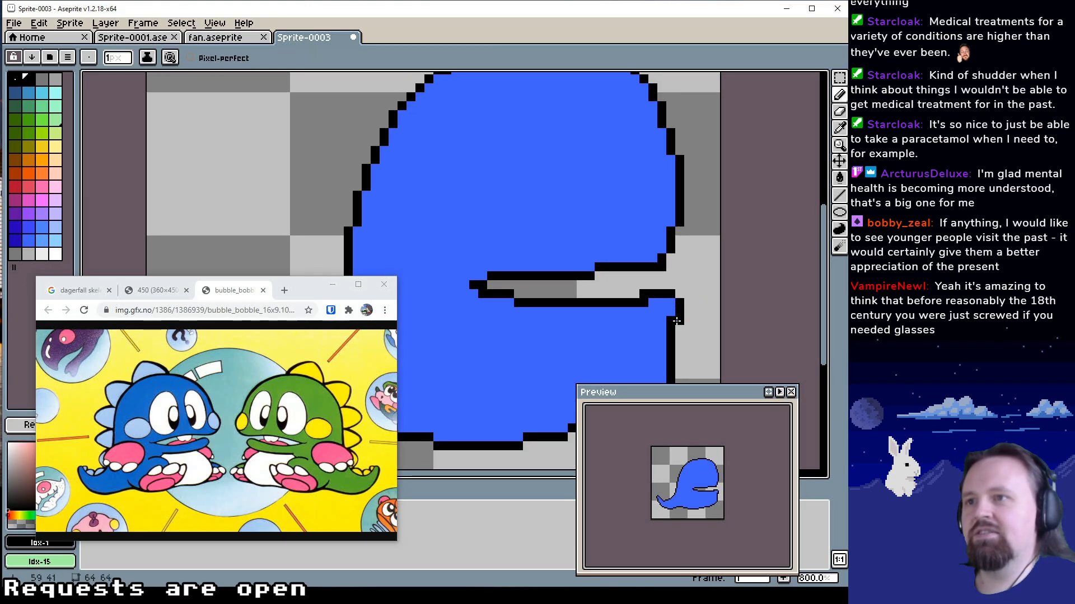
alt+click(677, 322)
click(670, 312)
alt+click(679, 311)
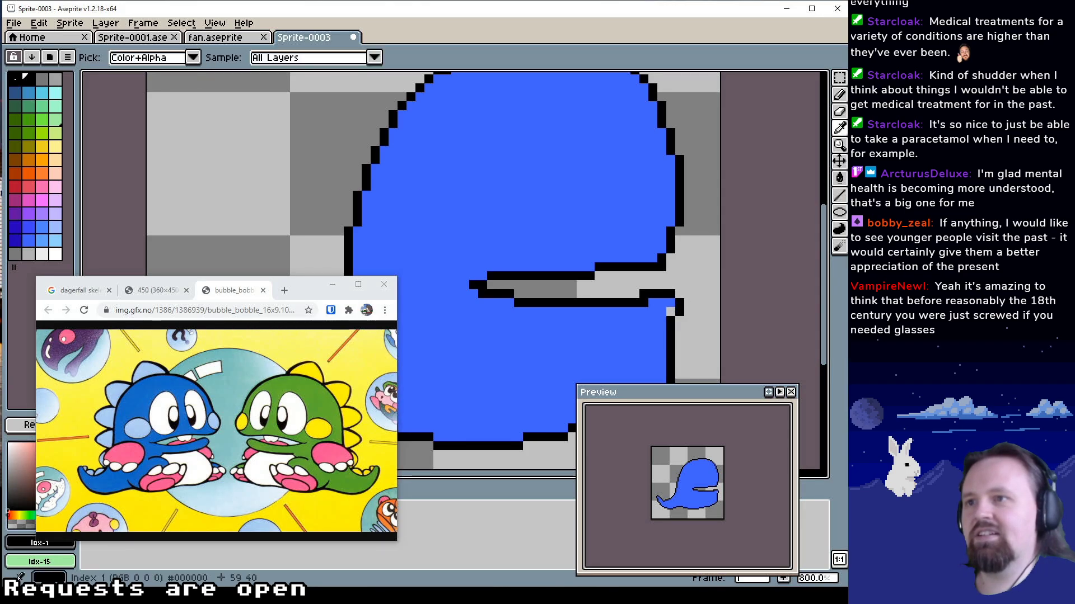
alt+click(661, 314)
click(645, 304)
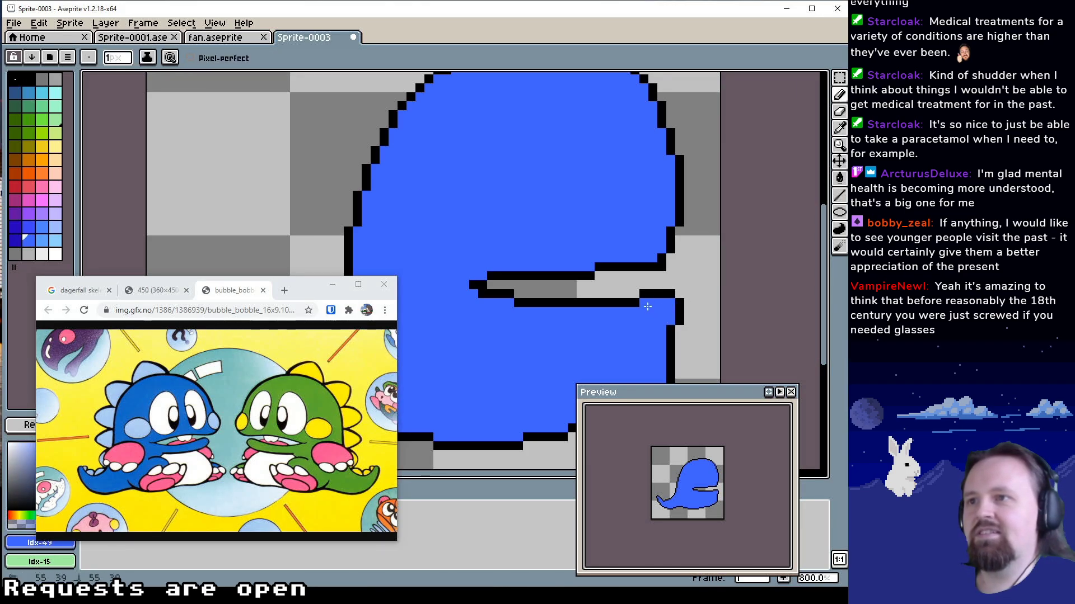
Slope the arm's upper edge down from the gap's inner end, and draw the arm's underside in black Idx-1
mouse_move(632, 325)
mouse_down()
mouse_move(590, 305)
mouse_move(554, 305)
mouse_move(598, 314)
mouse_move(545, 313)
mouse_move(599, 305)
mouse_move(581, 323)
mouse_move(531, 315)
mouse_move(561, 353)
mouse_move(634, 261)
mouse_move(599, 286)
mouse_move(600, 263)
mouse_move(615, 298)
mouse_move(645, 269)
mouse_move(606, 283)
mouse_move(642, 264)
mouse_move(625, 273)
mouse_move(607, 263)
mouse_move(651, 266)
mouse_move(512, 283)
mouse_up()
alt+click(599, 297)
alt+click(609, 305)
alt+click(580, 296)
alt+click(642, 267)
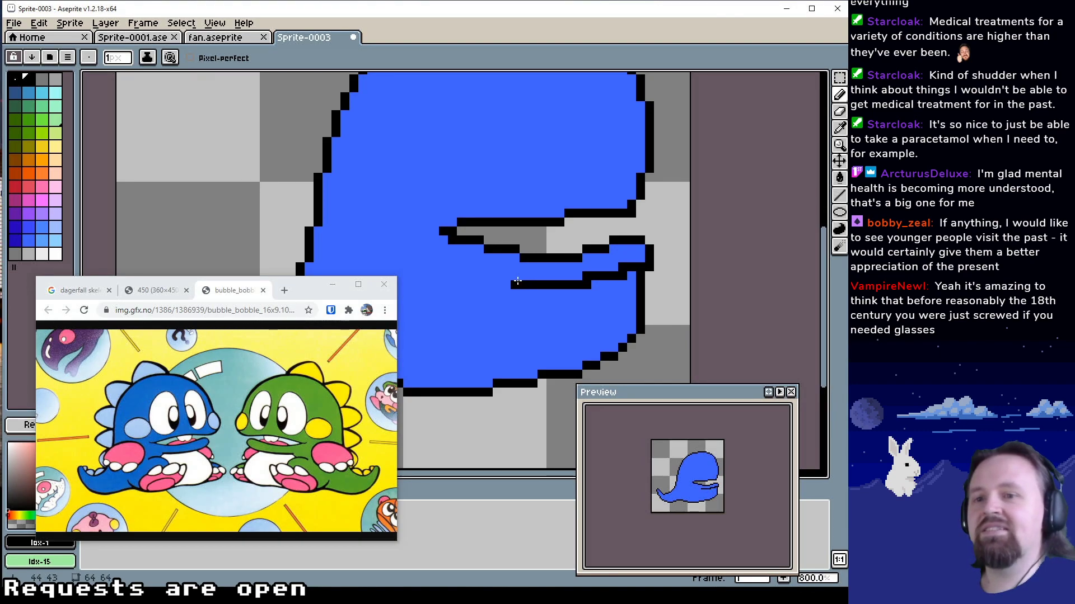
Smooth the pixel steps along the arm's underside line, alternating blue Idx-49 and black Idx-1
alt+click(558, 302)
click(623, 278)
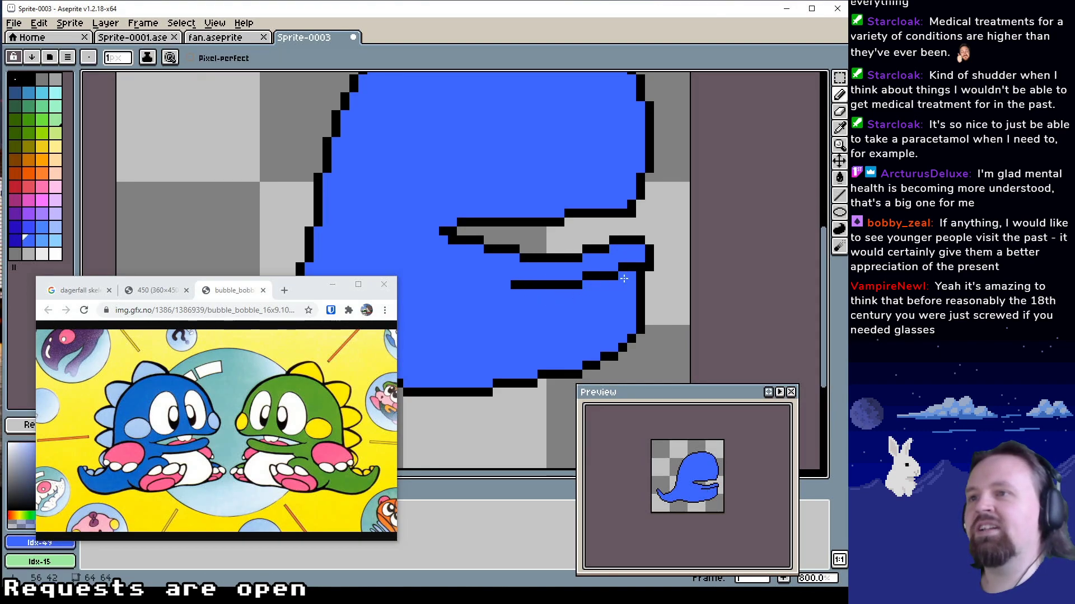
click(586, 275)
alt+click(578, 285)
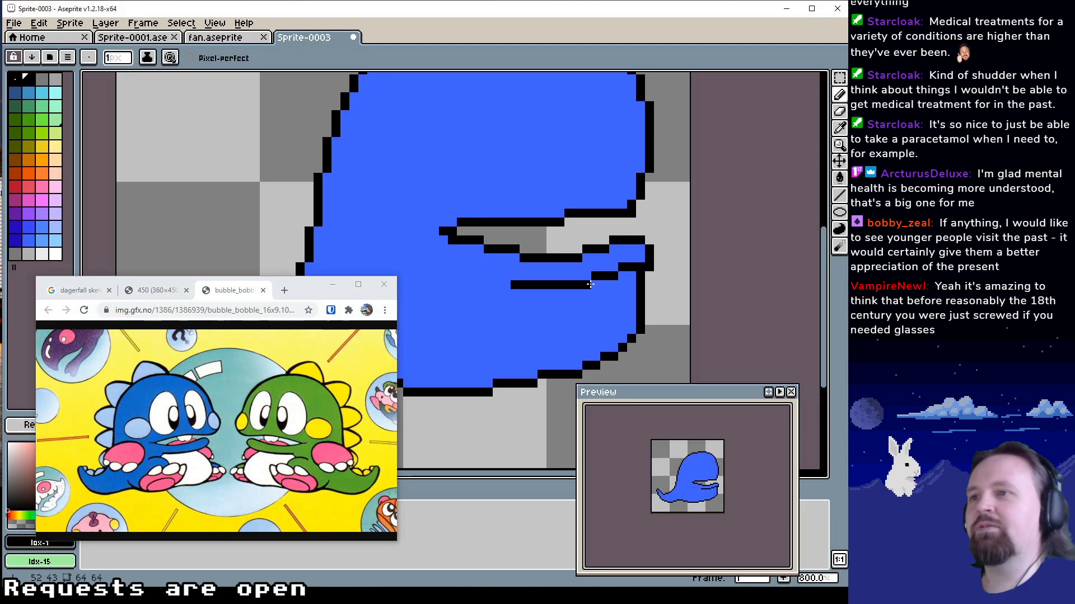
Erase the belly's upper front corner just beneath the hand using transparent Idx-0, sampling blue Idx-49 for touch-ups
click(587, 285)
alt+click(656, 271)
click(649, 268)
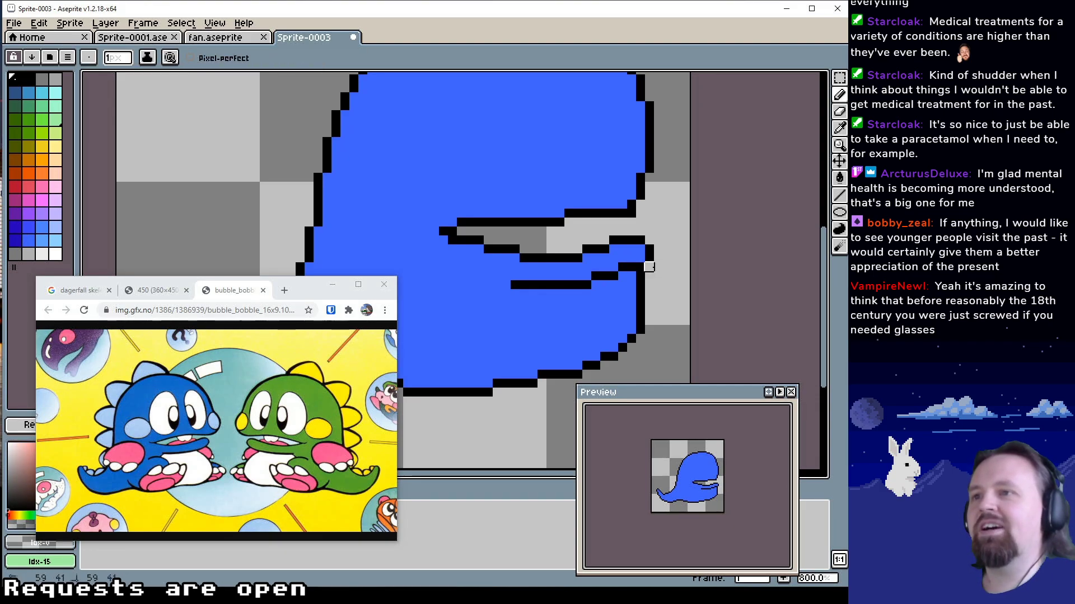
drag(640, 302, 630, 304)
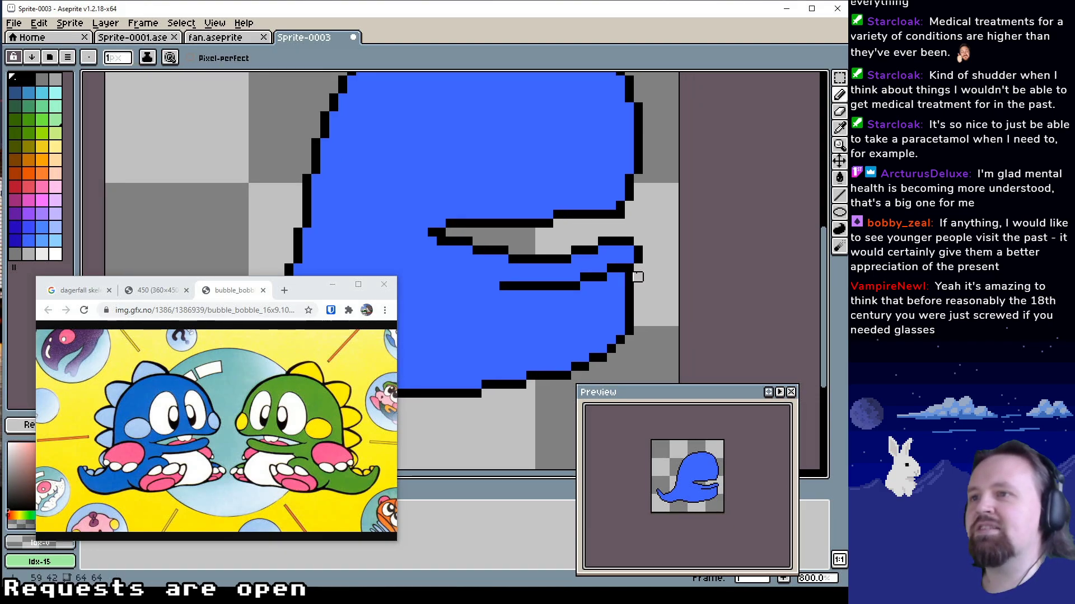
alt+click(620, 276)
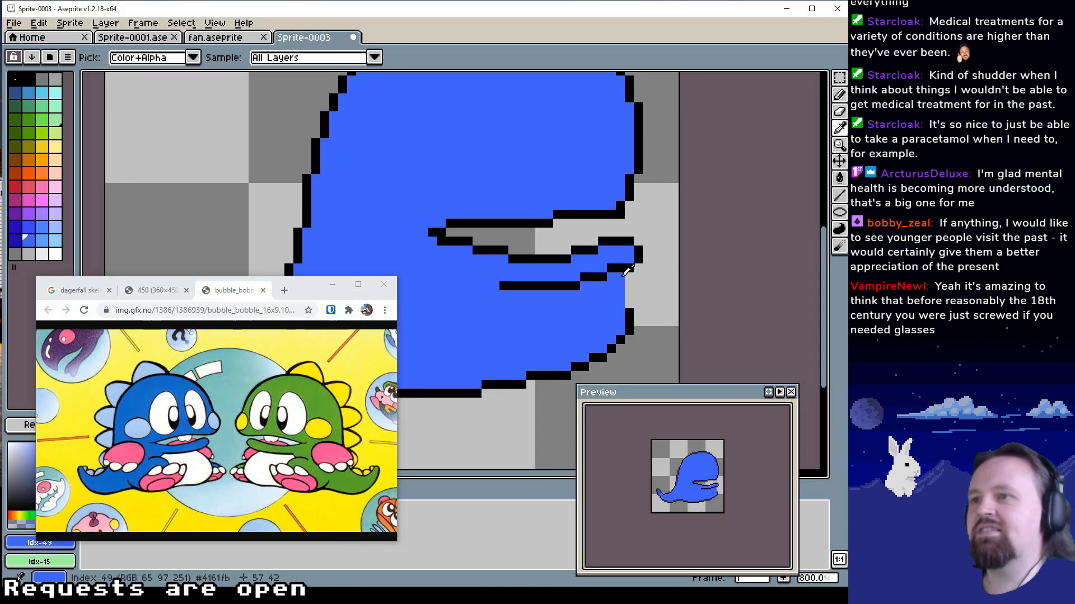
alt+click(633, 279)
mouse_move(629, 286)
mouse_down()
mouse_move(620, 277)
mouse_move(612, 286)
mouse_move(628, 303)
mouse_up()
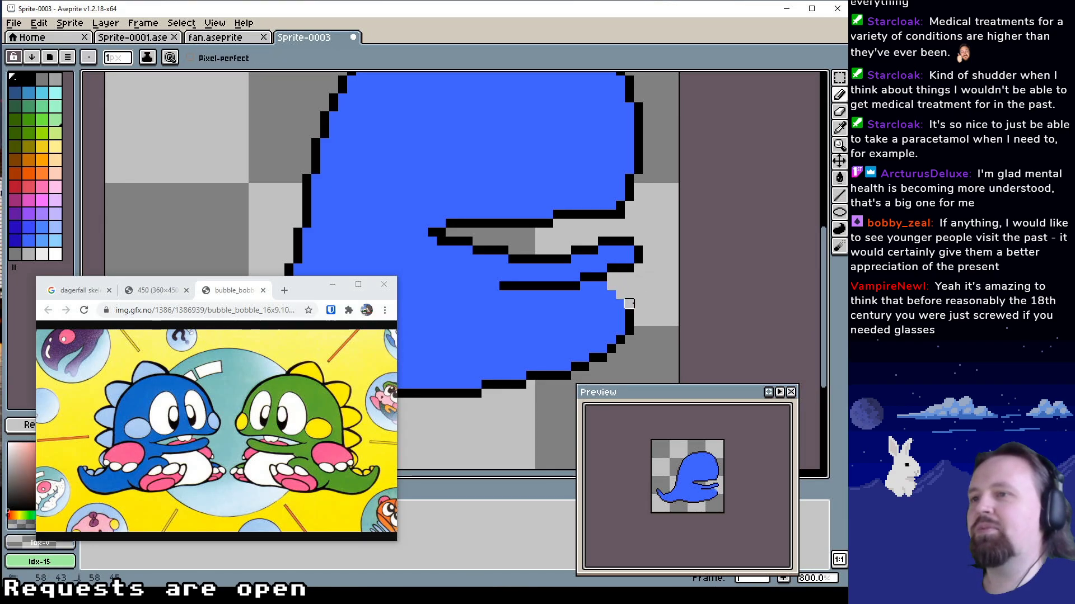
Redraw the belly's upper front edge as a rounded black Idx-1 outline curving back to the arm's underside
alt+click(629, 312)
click(620, 304)
click(611, 296)
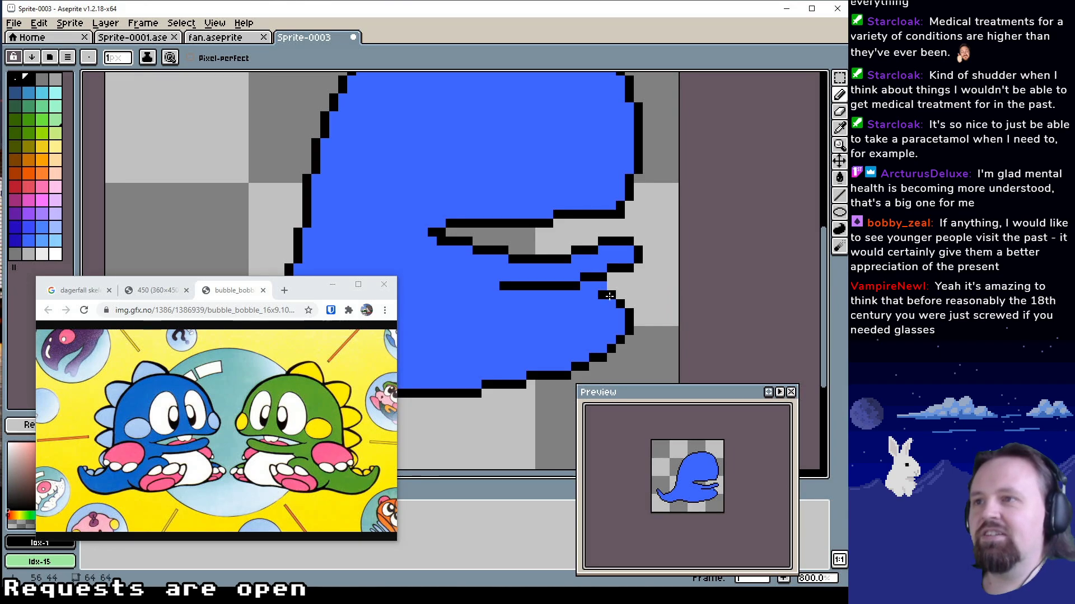
alt+click(602, 304)
drag(602, 304, 601, 298)
alt+click(610, 295)
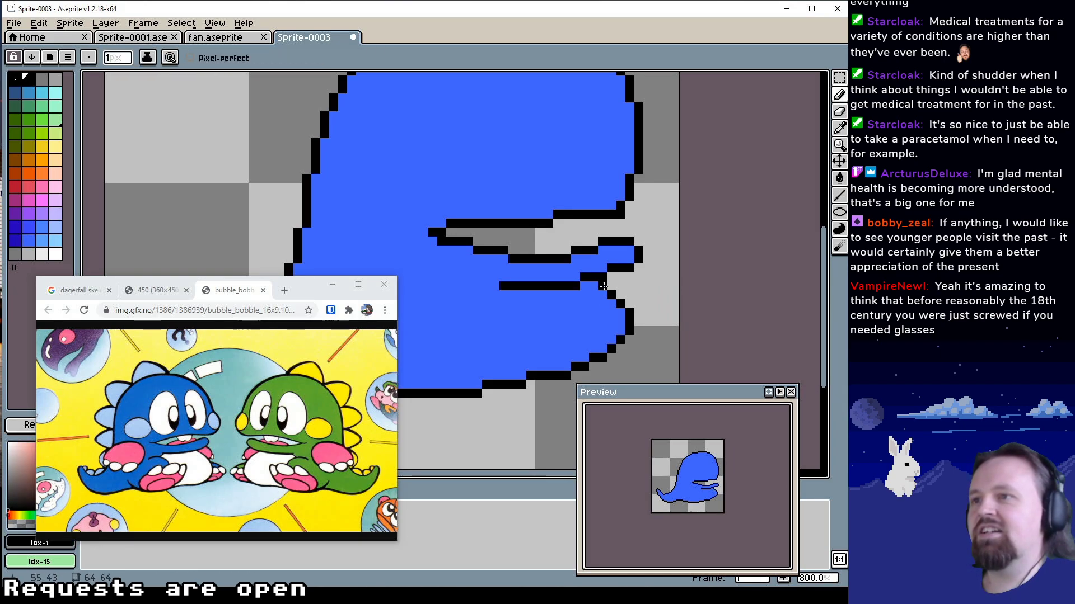
Step the rear end of the arm's underside line up by one pixel in black Idx-1
mouse_move(665, 322)
mouse_down()
mouse_move(644, 317)
mouse_move(657, 306)
mouse_move(644, 320)
mouse_move(643, 303)
mouse_move(614, 312)
mouse_move(649, 290)
mouse_move(650, 304)
mouse_move(653, 288)
mouse_move(607, 309)
mouse_up()
alt+click(637, 286)
alt+click(617, 284)
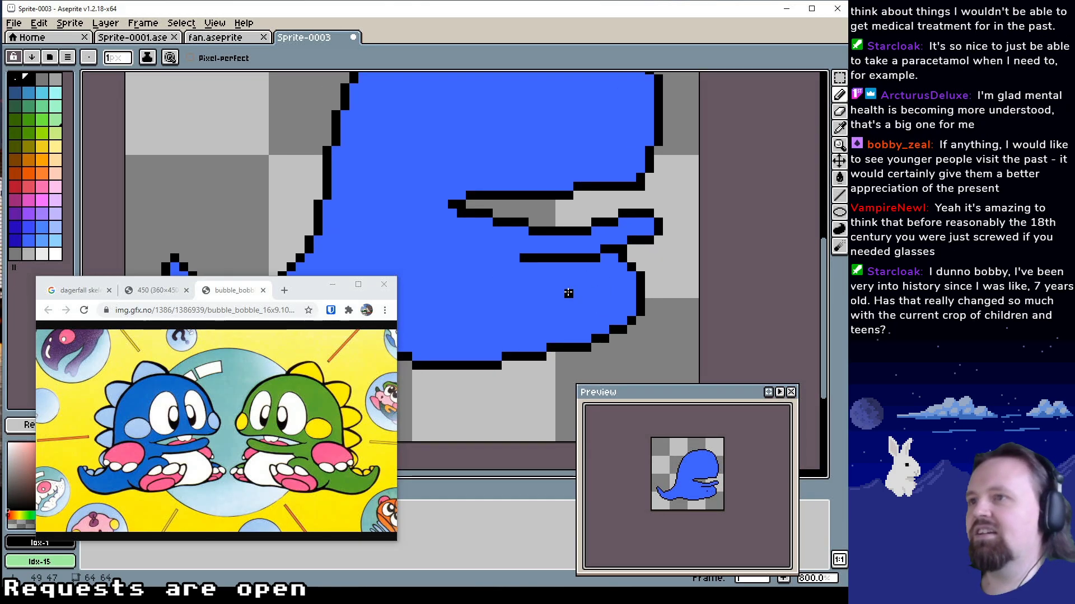
drag(542, 276, 570, 314)
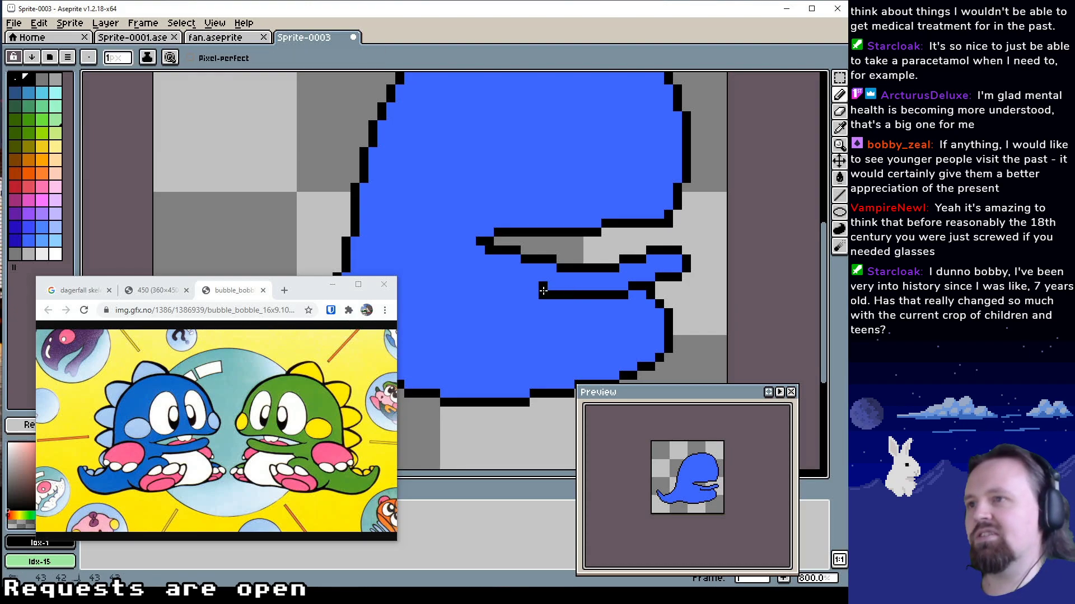
drag(542, 295, 528, 287)
Draw an arched thigh line inside the lower body, curving forward and down, in black Idx-1
mouse_move(531, 327)
mouse_down()
mouse_move(543, 302)
mouse_move(583, 302)
mouse_up()
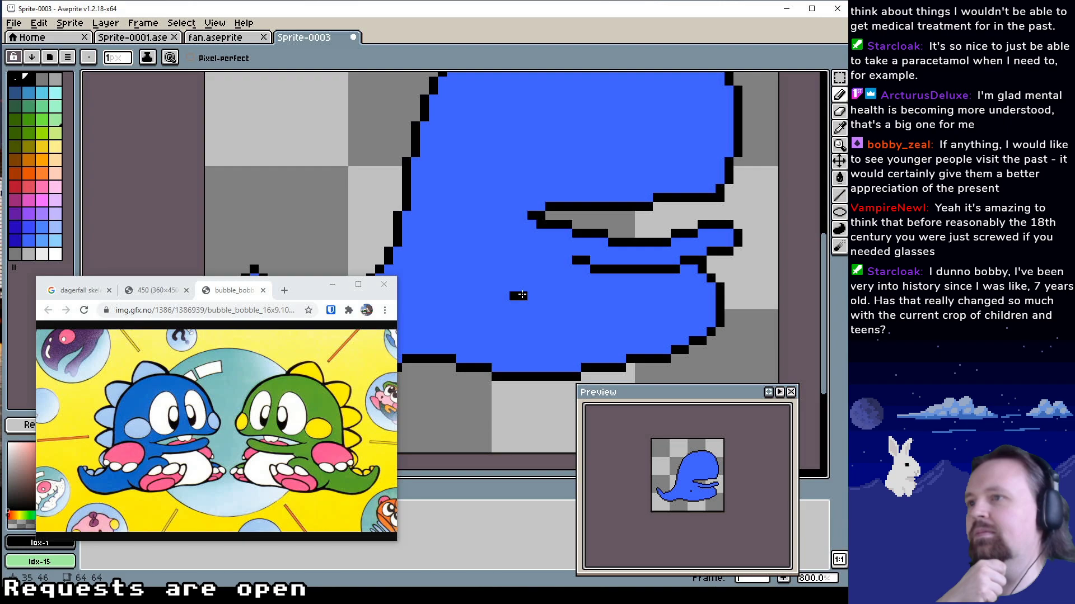
drag(523, 289, 535, 289)
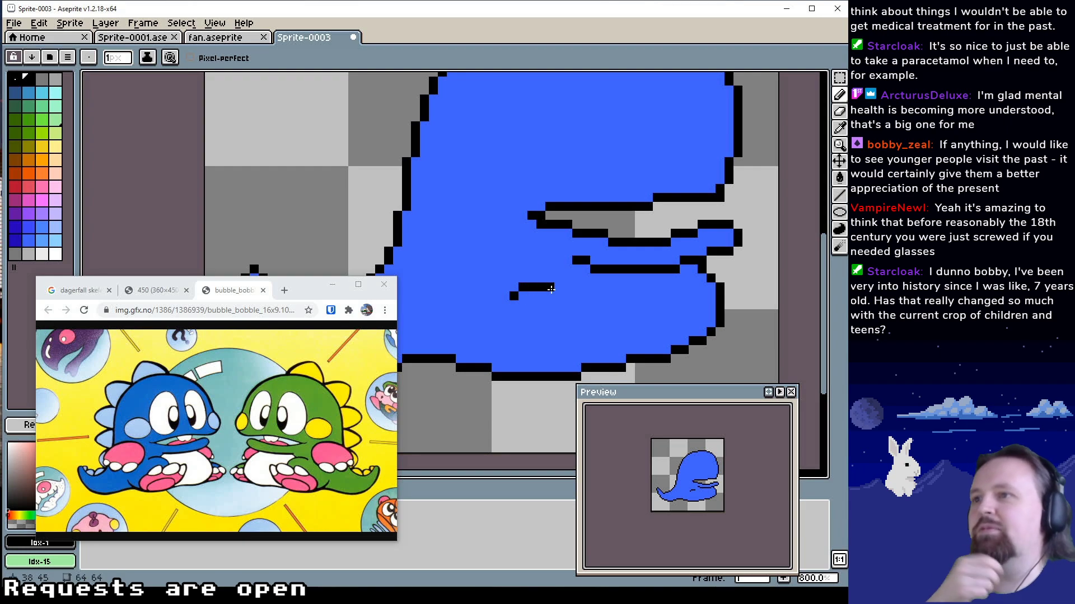
click(558, 296)
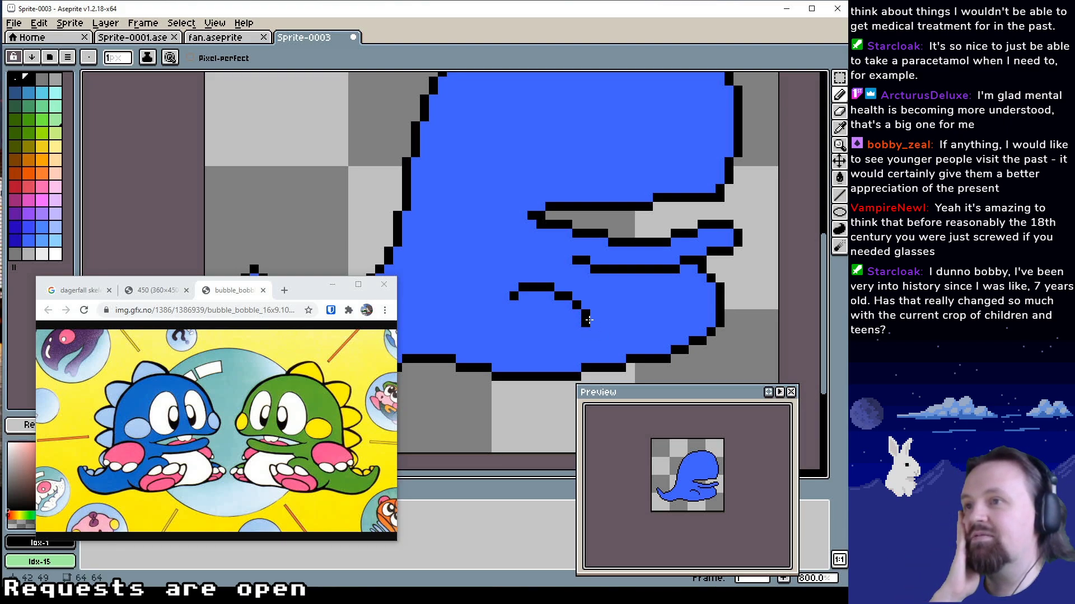
drag(589, 319, 594, 297)
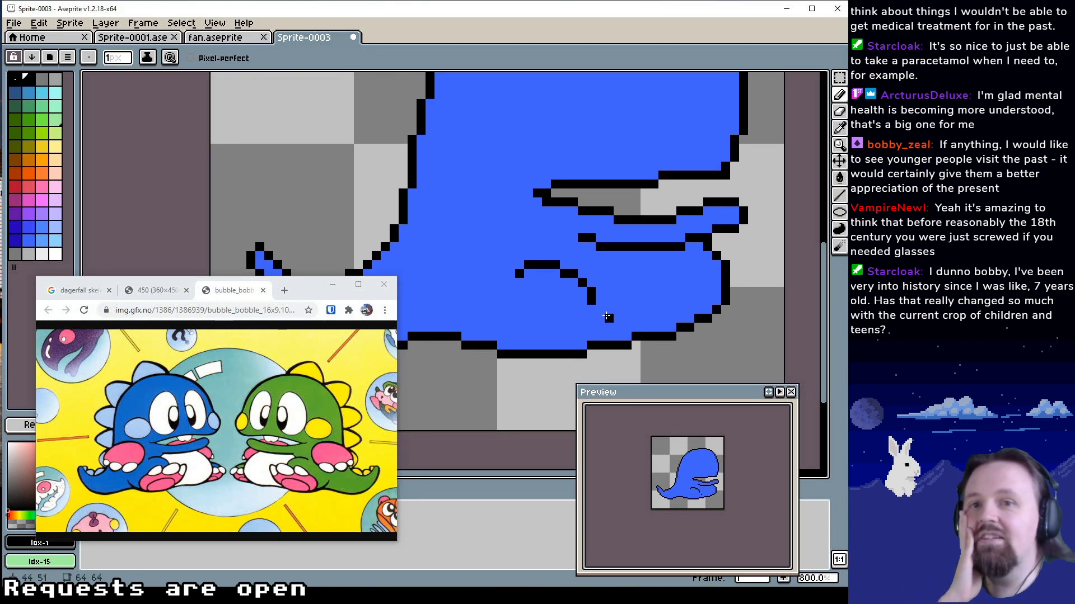
Draw the leg's rear line from above the tail base down to the bottom outline in black Idx-1, correcting pixels with blue Idx-49
mouse_move(597, 303)
mouse_down()
mouse_move(513, 305)
mouse_move(535, 285)
mouse_up()
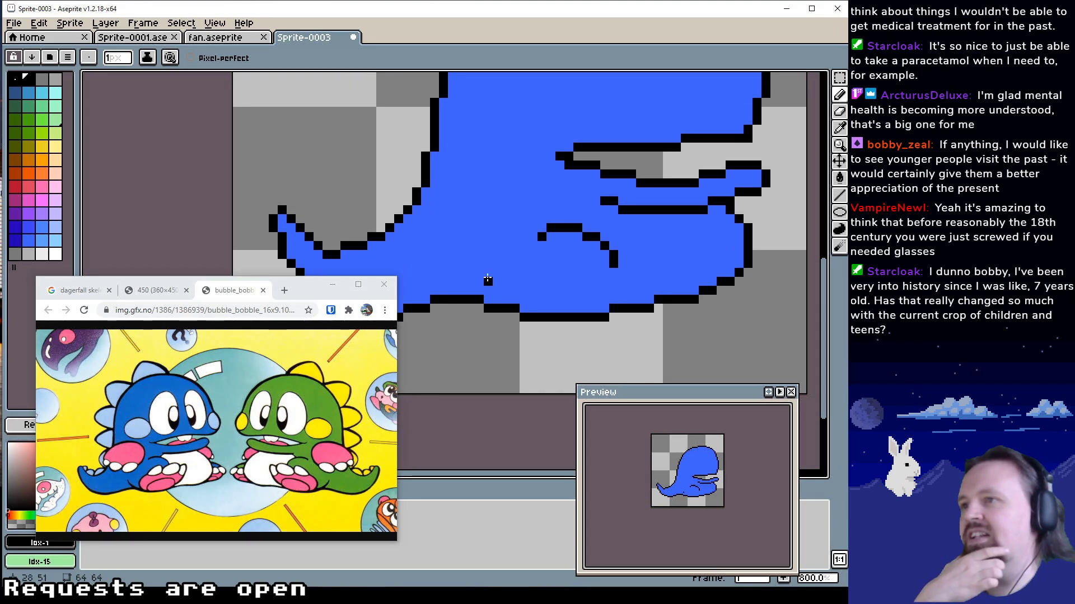
click(480, 273)
click(487, 282)
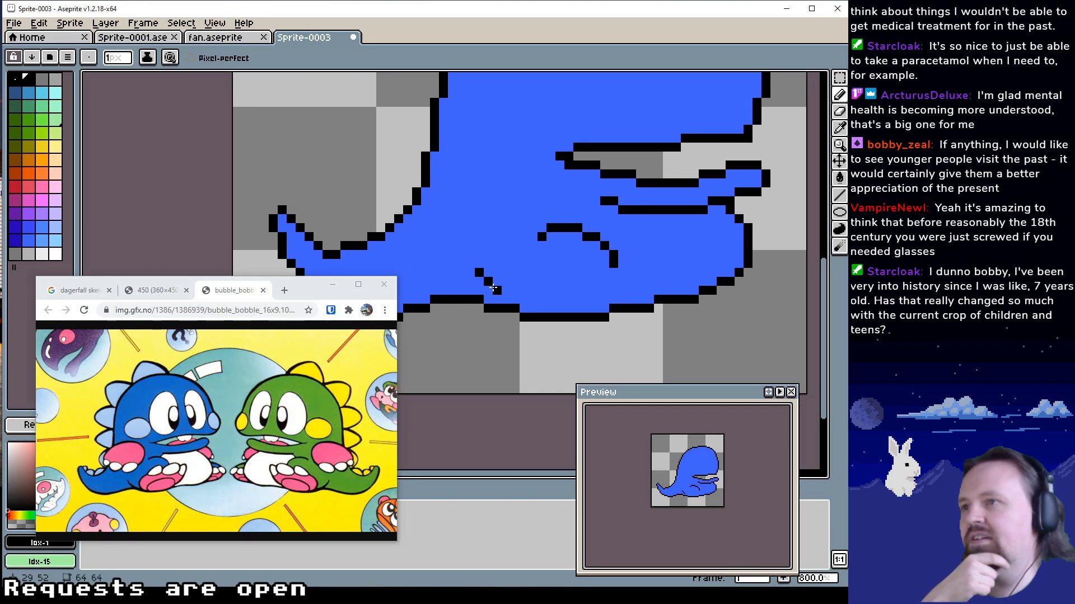
alt+click(489, 289)
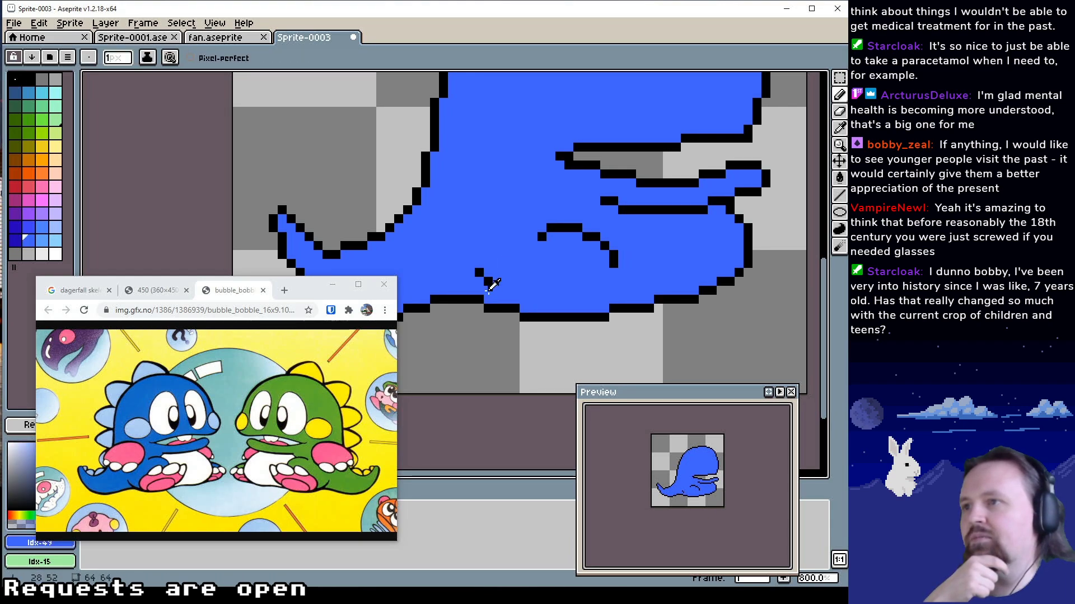
alt+click(488, 283)
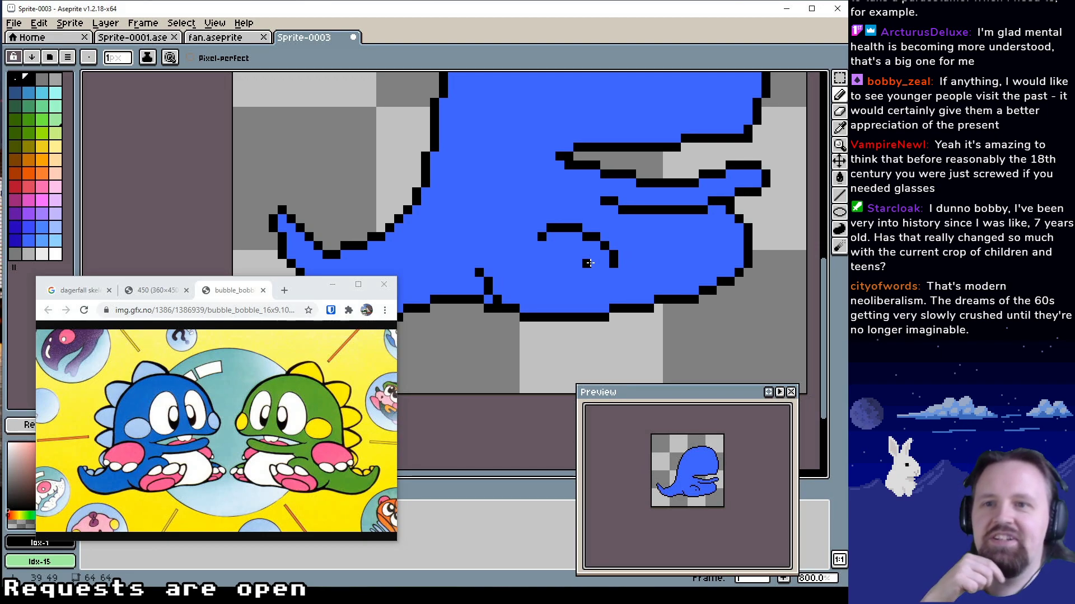
Outline the foot below the body in black Idx-1, continuing the rear leg line around and up to the thigh arch
drag(589, 263, 590, 281)
drag(510, 309, 499, 289)
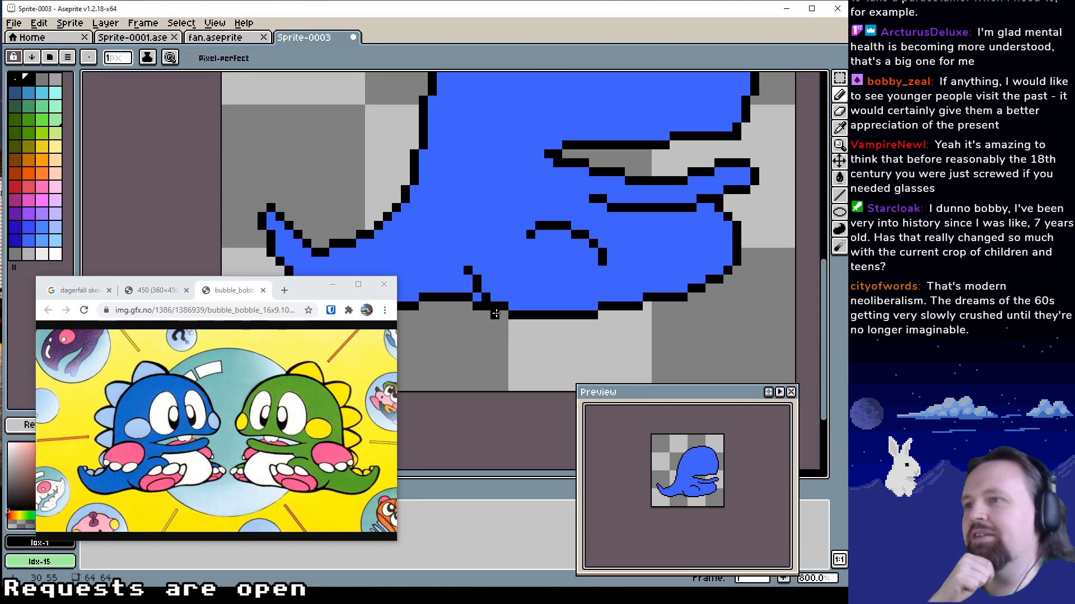
click(512, 331)
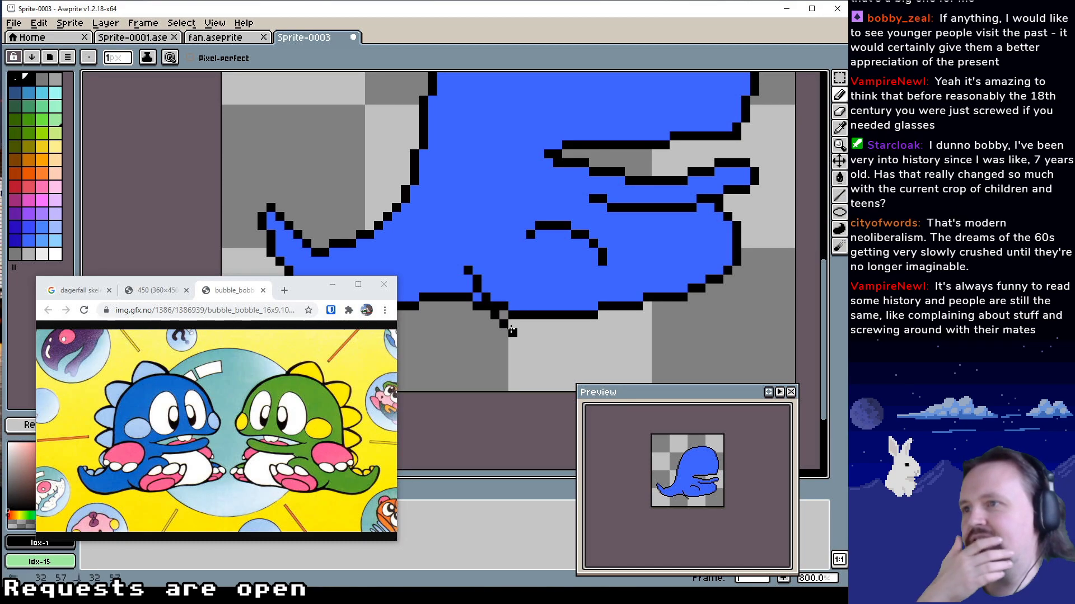
mouse_move(521, 342)
mouse_down()
mouse_move(558, 351)
mouse_move(608, 341)
mouse_move(619, 316)
mouse_move(611, 278)
mouse_move(619, 306)
mouse_up()
click(621, 270)
click(611, 277)
alt+click(564, 296)
mouse_move(530, 315)
mouse_down()
mouse_move(508, 305)
mouse_move(605, 315)
mouse_move(613, 306)
mouse_move(563, 321)
mouse_move(541, 345)
mouse_up()
Fill the leg and foot interior with blue Idx-49 using the Paint Bucket
key(h)
key(g)
click(561, 327)
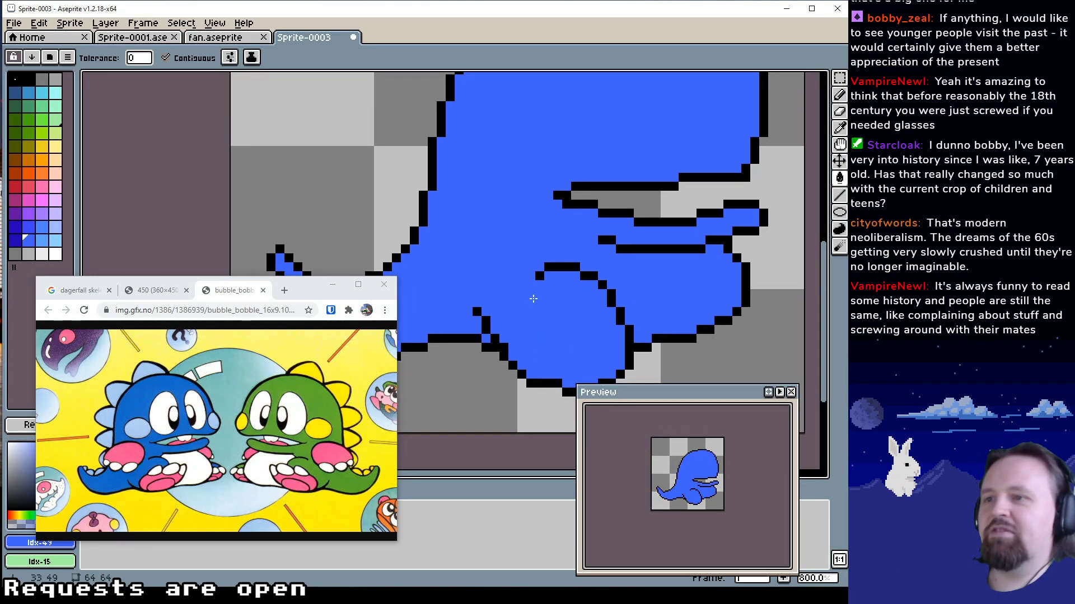
Draw the foot's rear edge inside the leg in black Idx-1, rising from the sole and curving forward
key(z)
drag(591, 264, 545, 274)
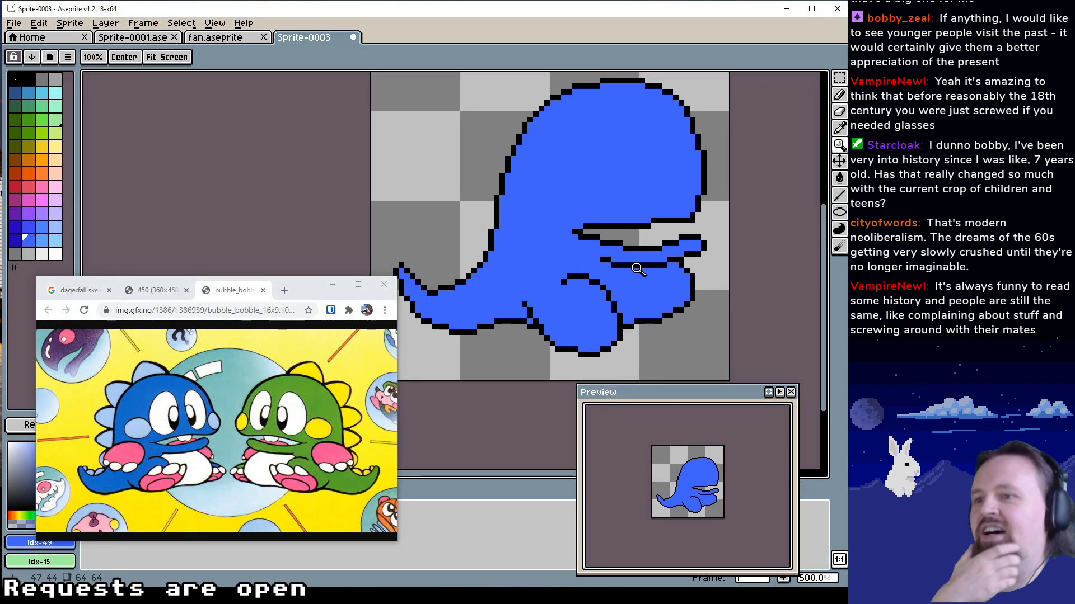
drag(644, 227, 636, 237)
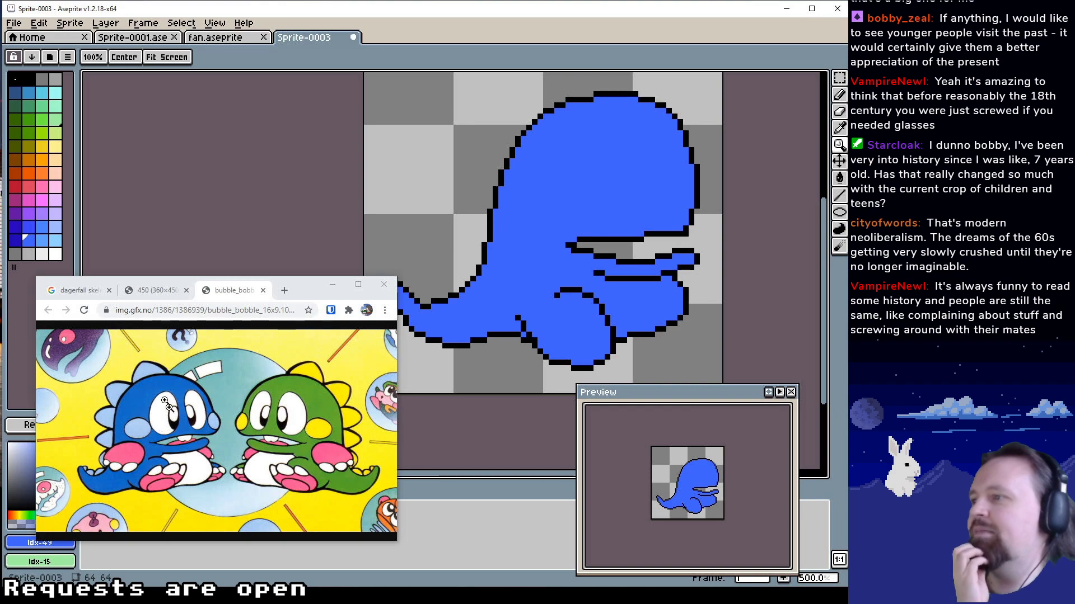
drag(569, 290, 549, 288)
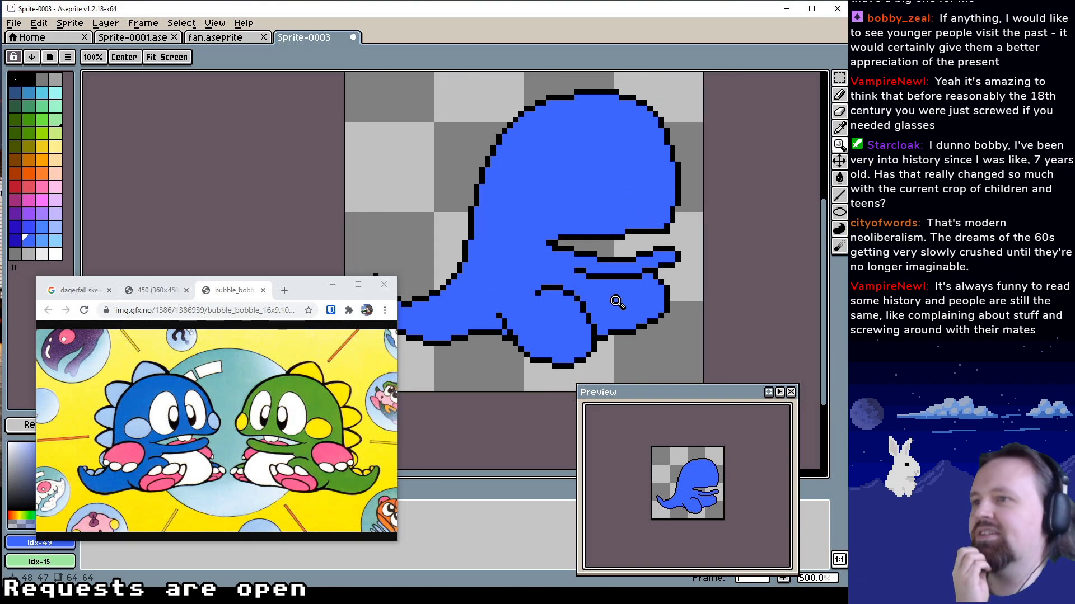
key(b)
drag(552, 336, 557, 334)
alt+click(573, 364)
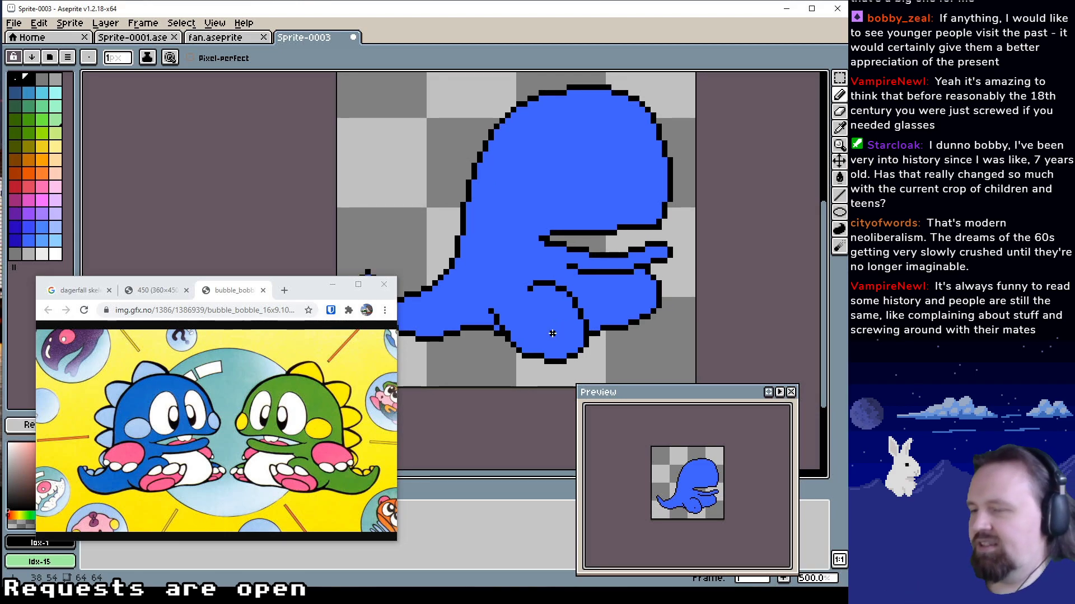
scroll(553, 333, up, 3)
scroll(554, 314, down, 2)
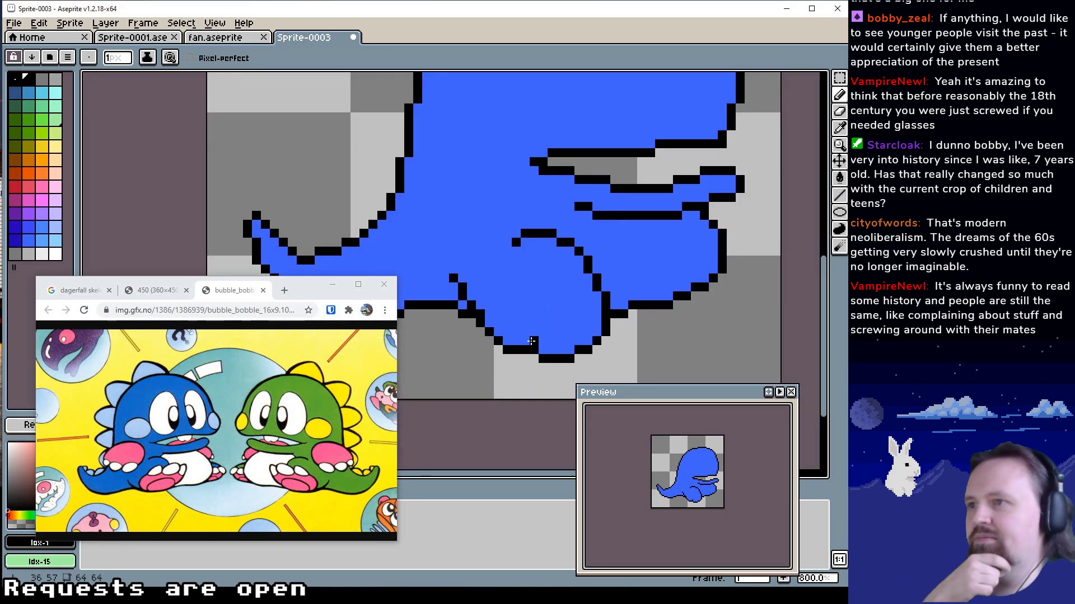
click(507, 332)
click(507, 323)
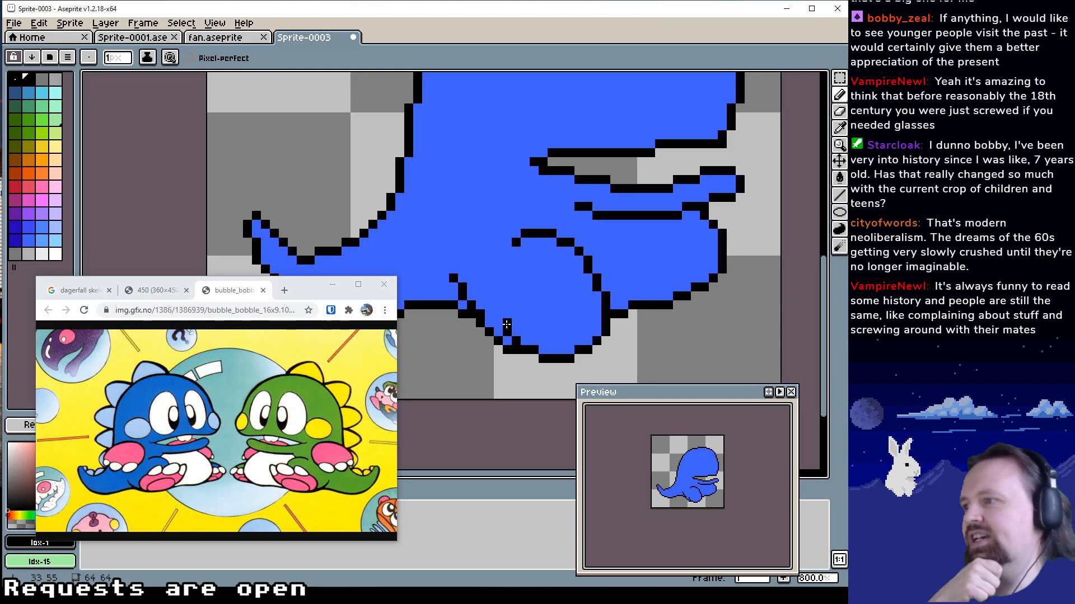
click(514, 315)
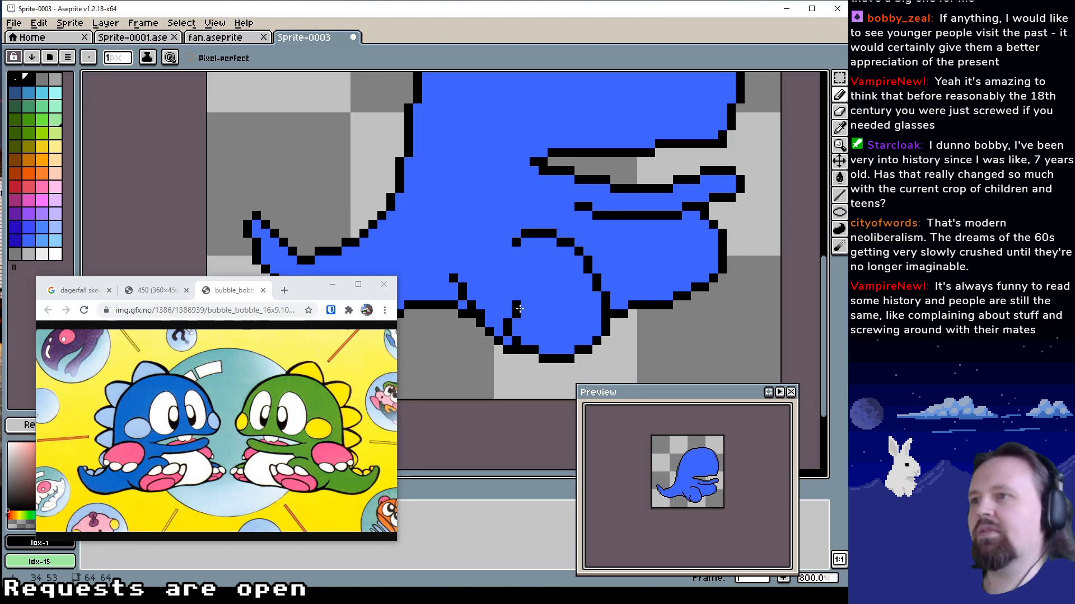
click(525, 306)
drag(569, 305, 560, 307)
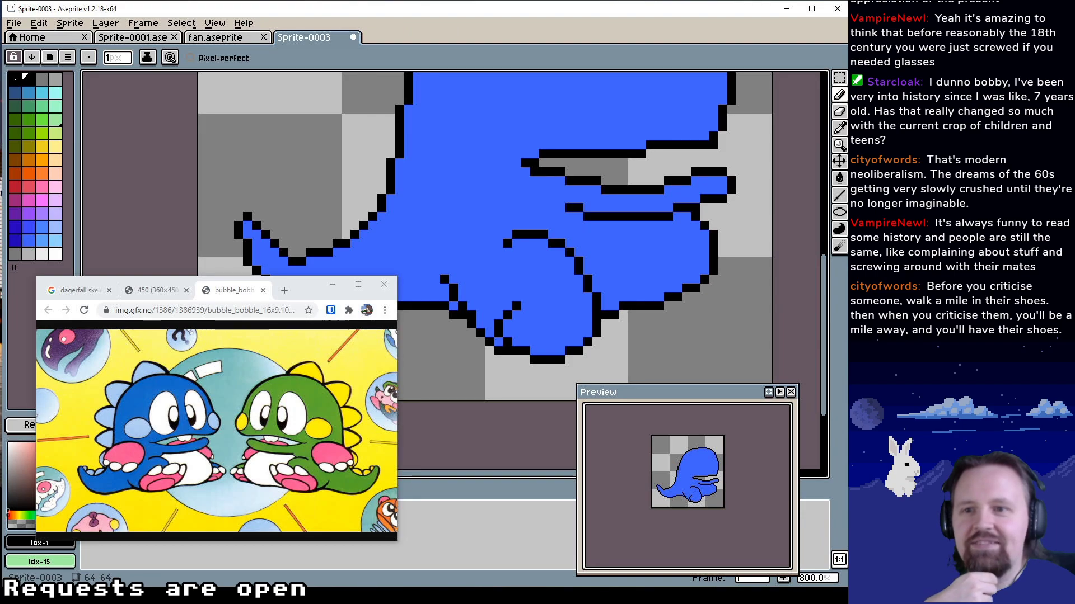
Extend the foot's rear edge upward and draw its top edge across the leg in black Idx-1, cleaning up with blue Idx-49
mouse_move(559, 328)
mouse_down()
mouse_move(580, 311)
mouse_move(530, 321)
mouse_move(516, 303)
mouse_move(582, 291)
mouse_move(561, 302)
mouse_move(585, 270)
mouse_move(584, 283)
mouse_move(577, 258)
mouse_move(554, 276)
mouse_move(568, 257)
mouse_move(592, 257)
mouse_move(586, 280)
mouse_move(594, 274)
mouse_move(589, 264)
mouse_move(550, 303)
mouse_move(527, 293)
mouse_move(562, 257)
mouse_move(512, 273)
mouse_move(535, 258)
mouse_move(522, 275)
mouse_move(567, 257)
mouse_up()
alt+click(577, 283)
click(576, 257)
alt+click(566, 249)
alt+click(588, 265)
alt+click(560, 257)
alt+click(523, 265)
alt+click(565, 256)
click(540, 256)
alt+click(524, 265)
click(513, 257)
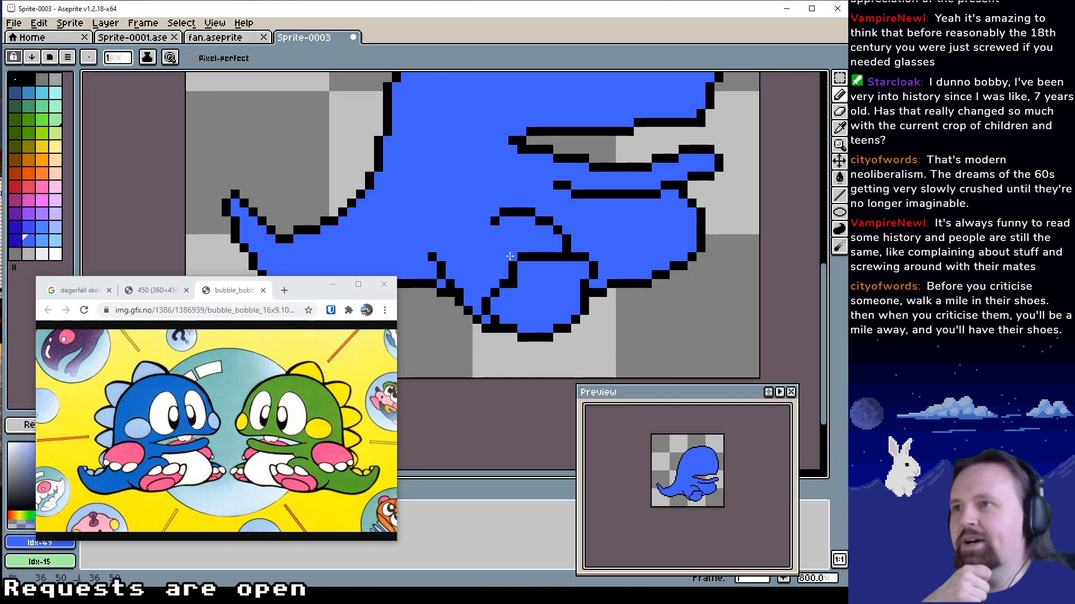
Draw a short vertical toe divider in black Idx-1 and open gaps between the toes in the foot's top edge with blue Idx-49
alt+click(541, 257)
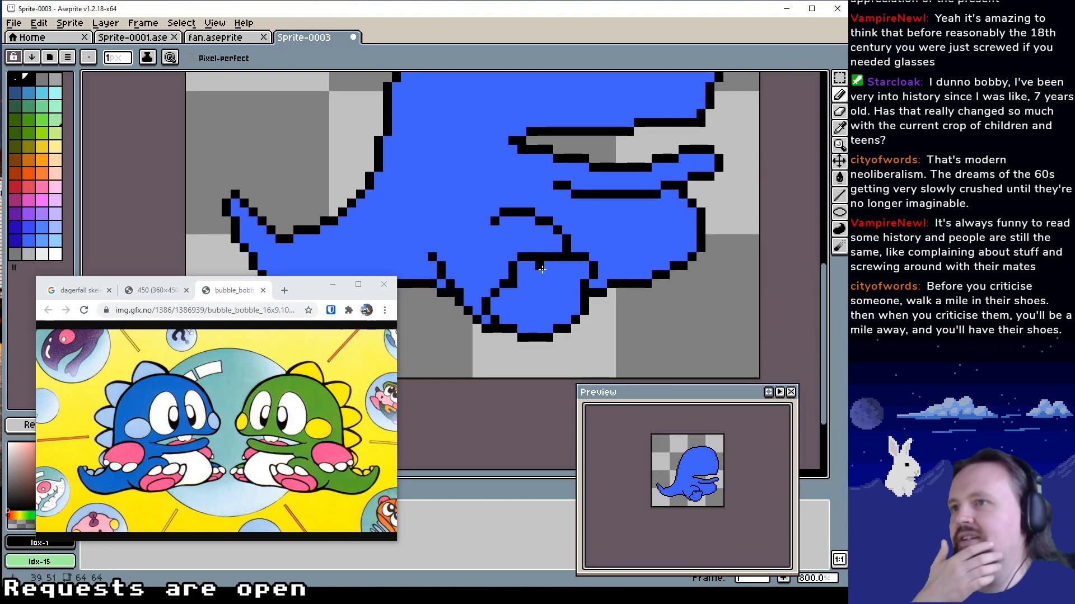
drag(540, 266, 540, 283)
alt+click(546, 242)
click(540, 257)
click(566, 256)
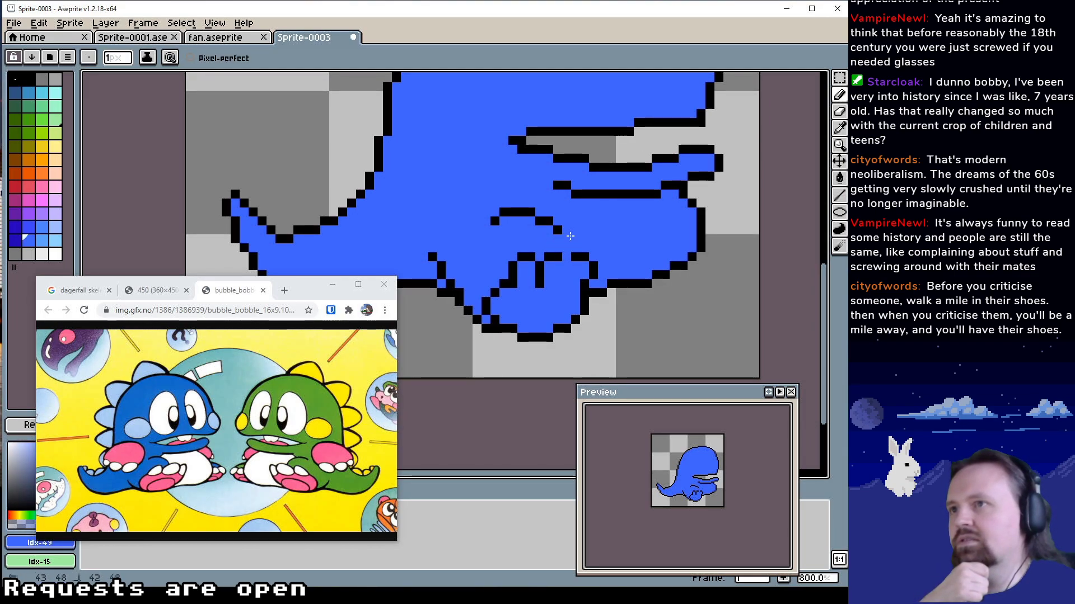
Reroute the front of the thigh arch down to the middle toe in black Idx-1, smoothing its corners with blue Idx-49
alt+click(559, 230)
drag(558, 239, 557, 248)
alt+click(539, 239)
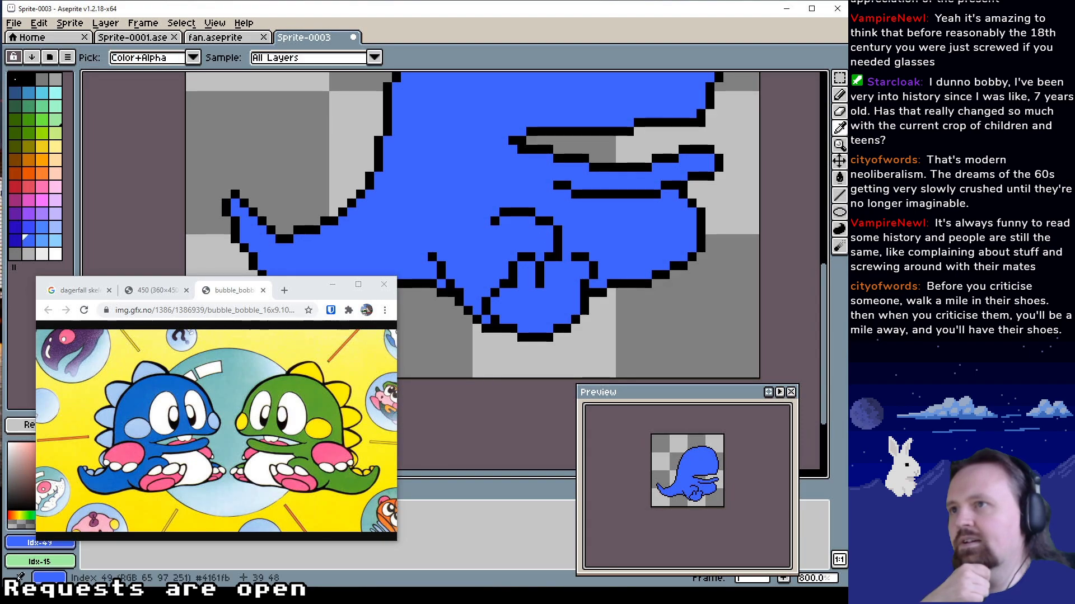
click(558, 230)
alt+click(548, 223)
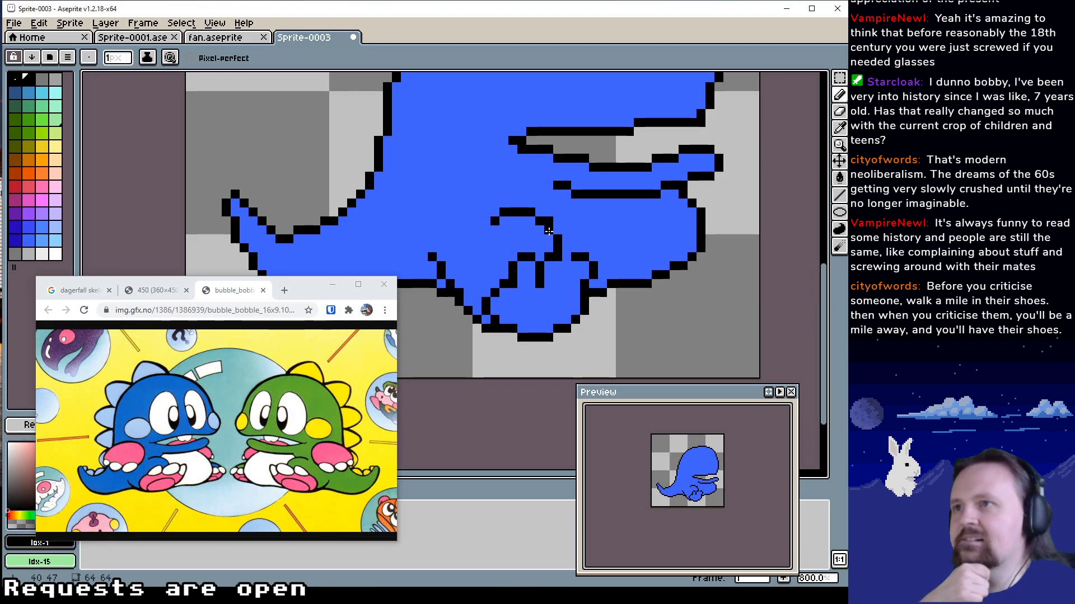
click(549, 231)
alt+click(566, 230)
click(549, 222)
alt+click(595, 211)
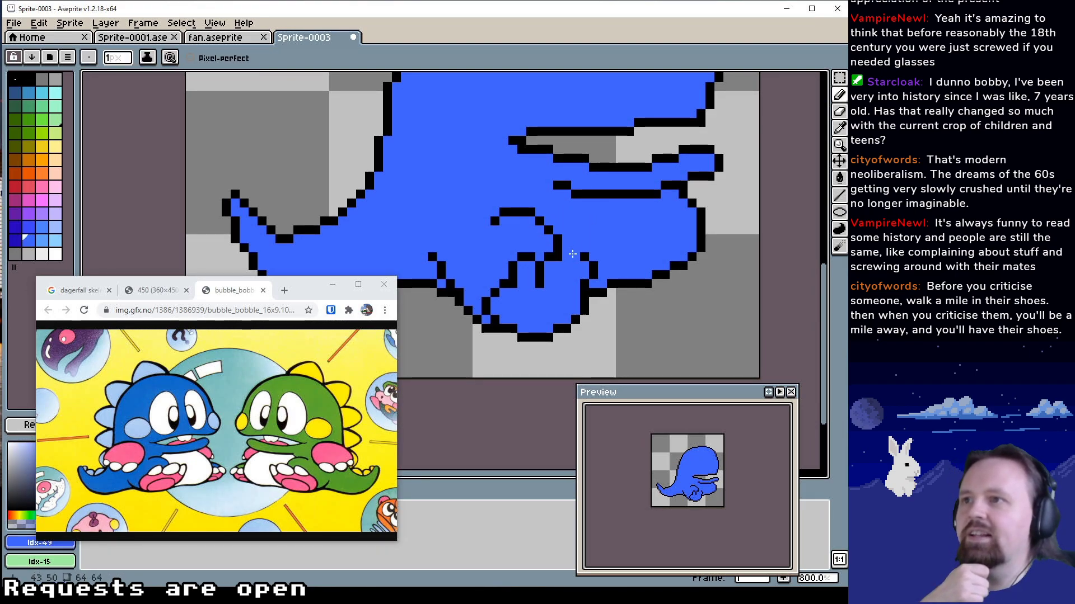
Draw a second vertical toe divider behind the front toe in black Idx-1, cleaning up stray pixels with blue Idx-49
alt+click(583, 256)
drag(575, 257, 567, 266)
click(564, 273)
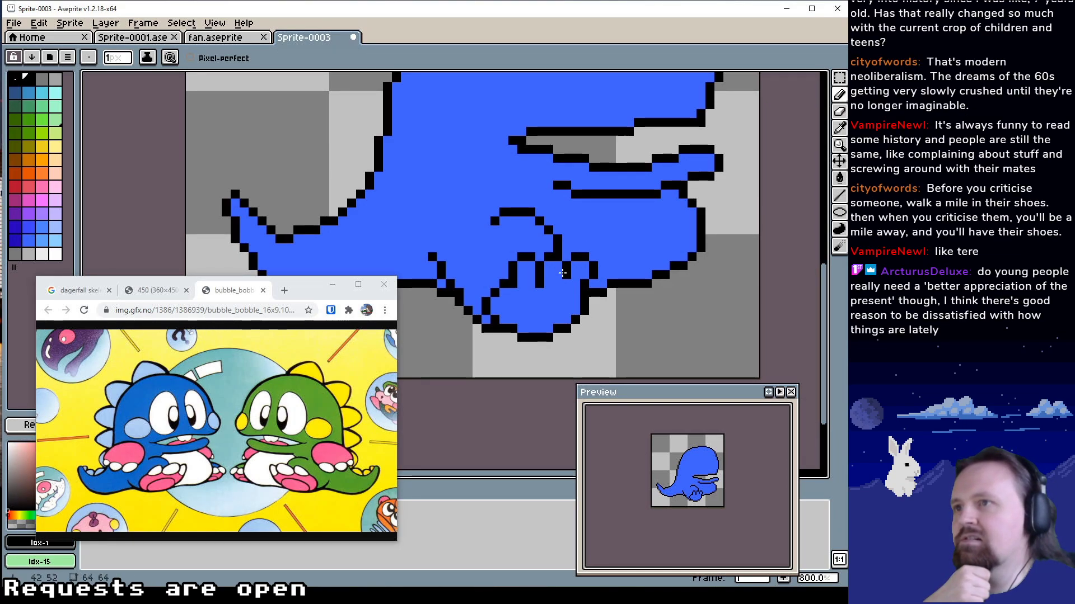
click(558, 274)
click(558, 283)
click(565, 283)
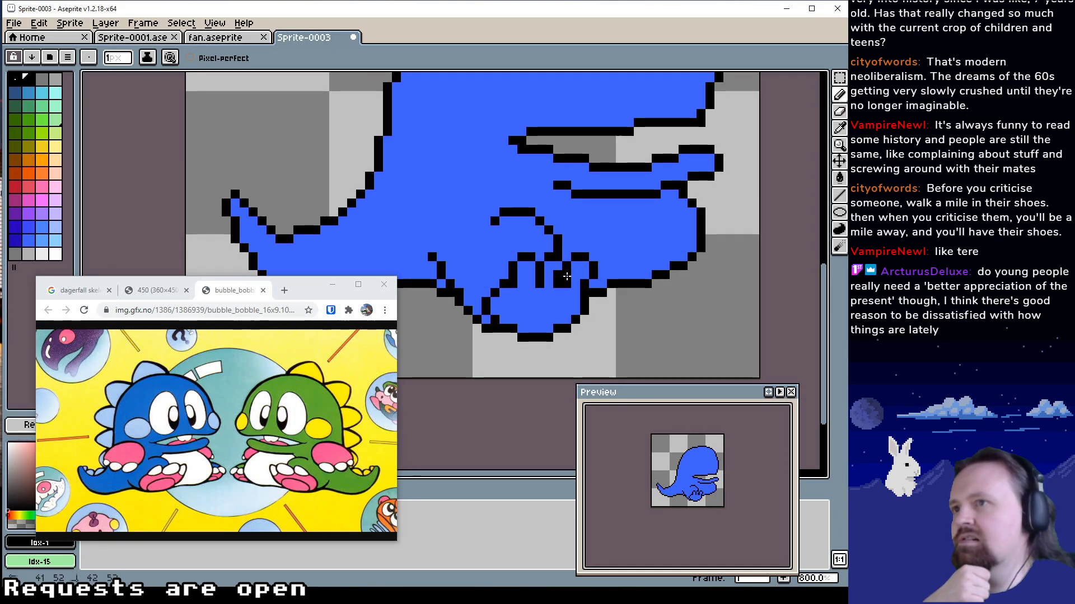
alt+click(550, 267)
drag(558, 275, 558, 284)
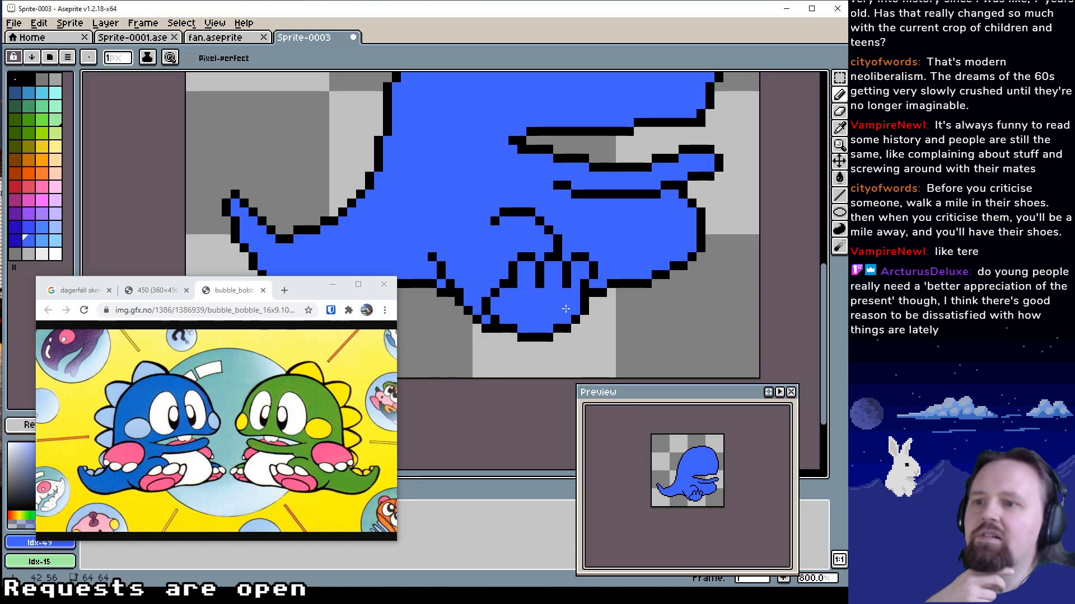
Shift the front toe divider one pixel forward in black Idx-1, covering the old line with blue Idx-49
mouse_move(549, 279)
mouse_down()
mouse_move(549, 293)
mouse_move(573, 303)
mouse_up()
alt+click(551, 283)
alt+click(558, 271)
click(566, 273)
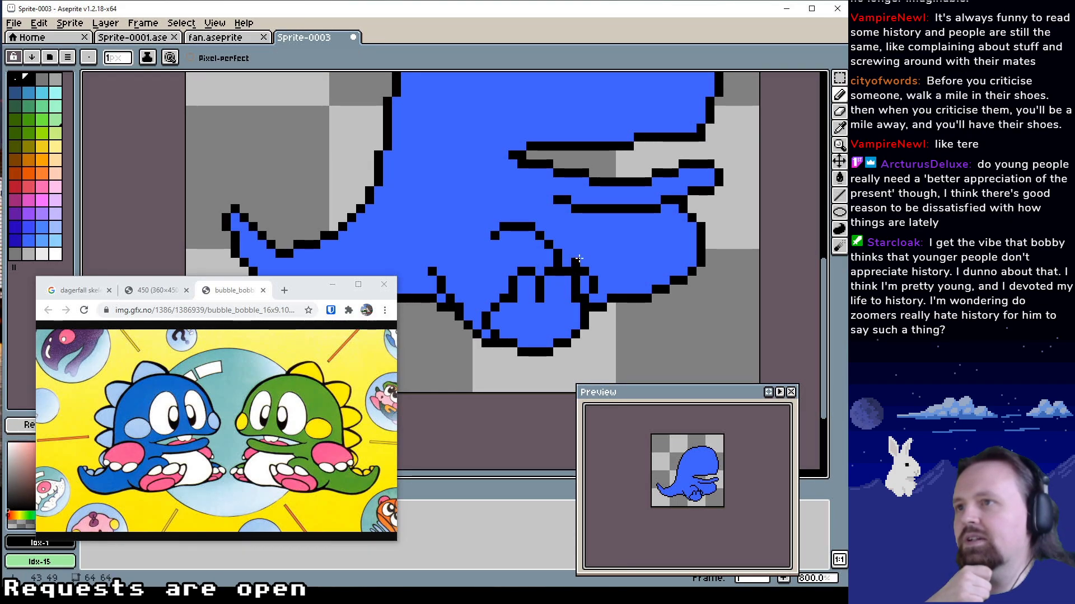
alt+click(578, 260)
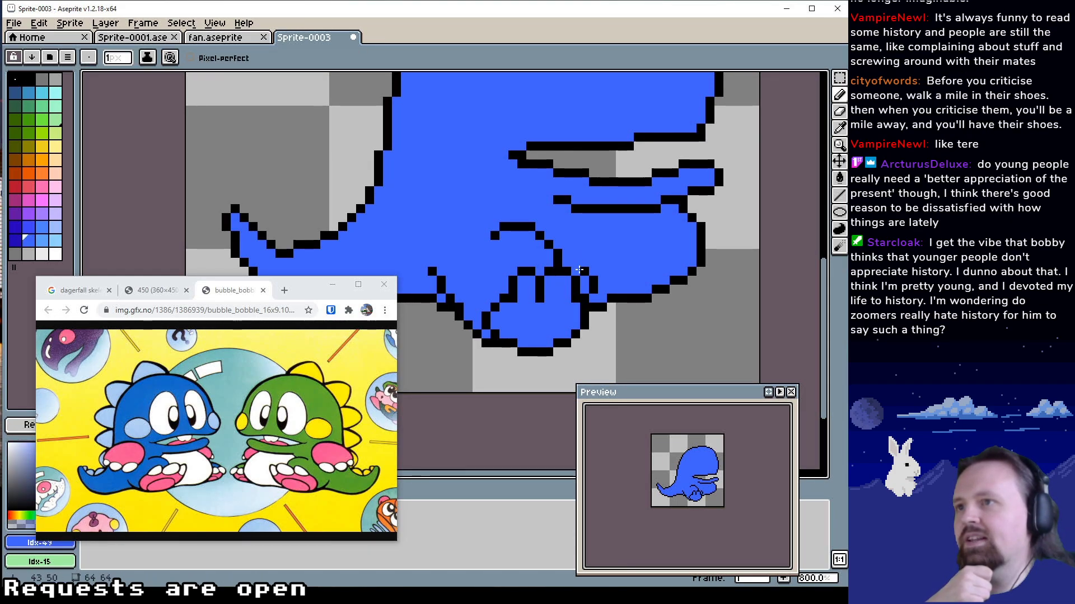
Widen the front toe and the foot's front edge outward by one pixel in black Idx-1, filling inside with blue Idx-49
drag(587, 294, 585, 308)
alt+click(594, 307)
click(593, 299)
alt+click(592, 266)
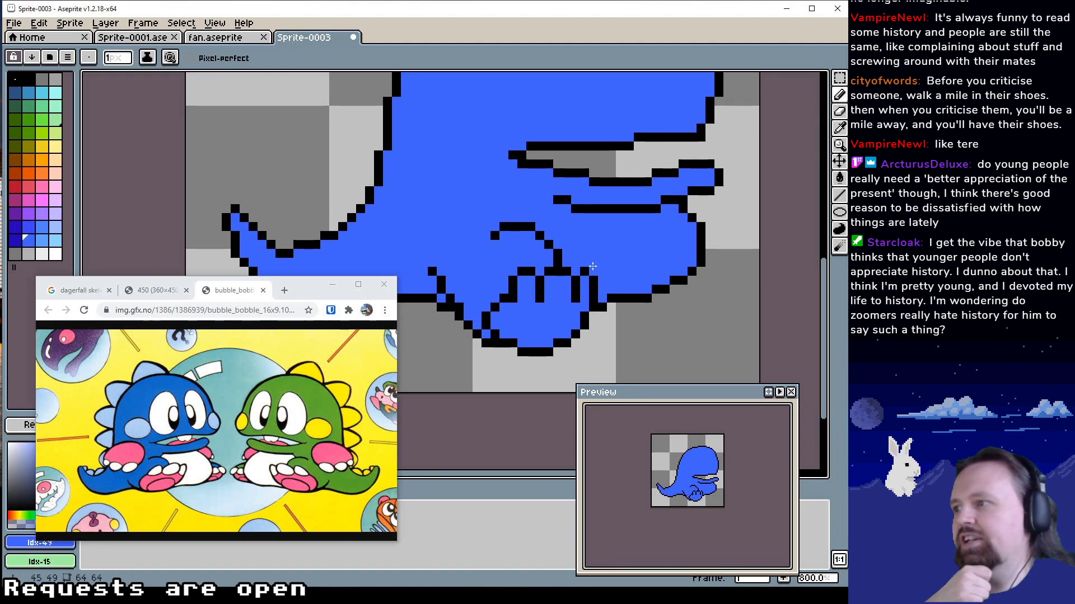
alt+click(583, 281)
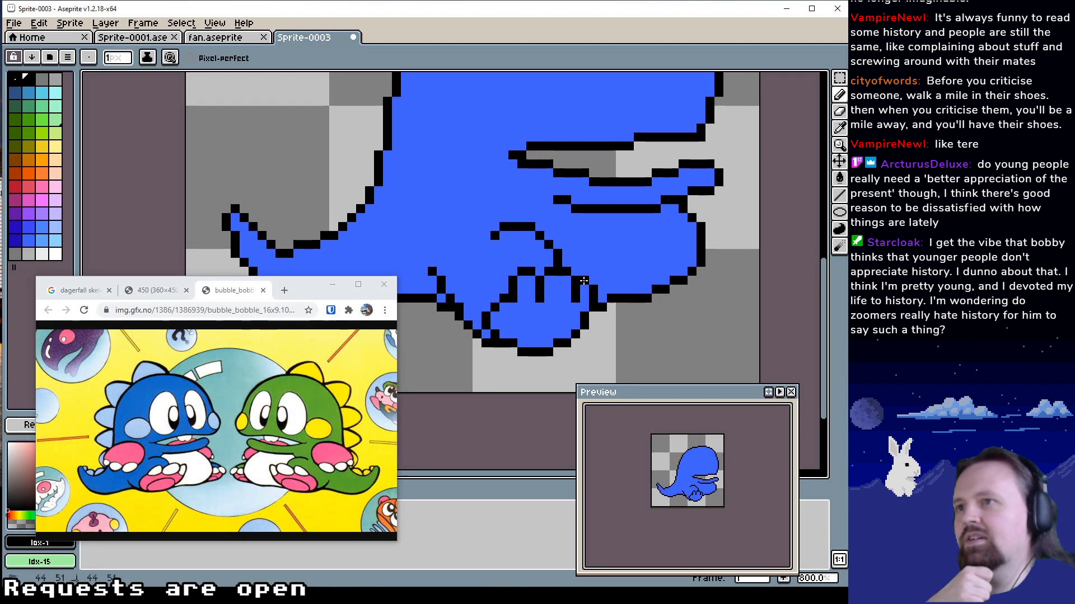
alt+click(569, 316)
click(581, 314)
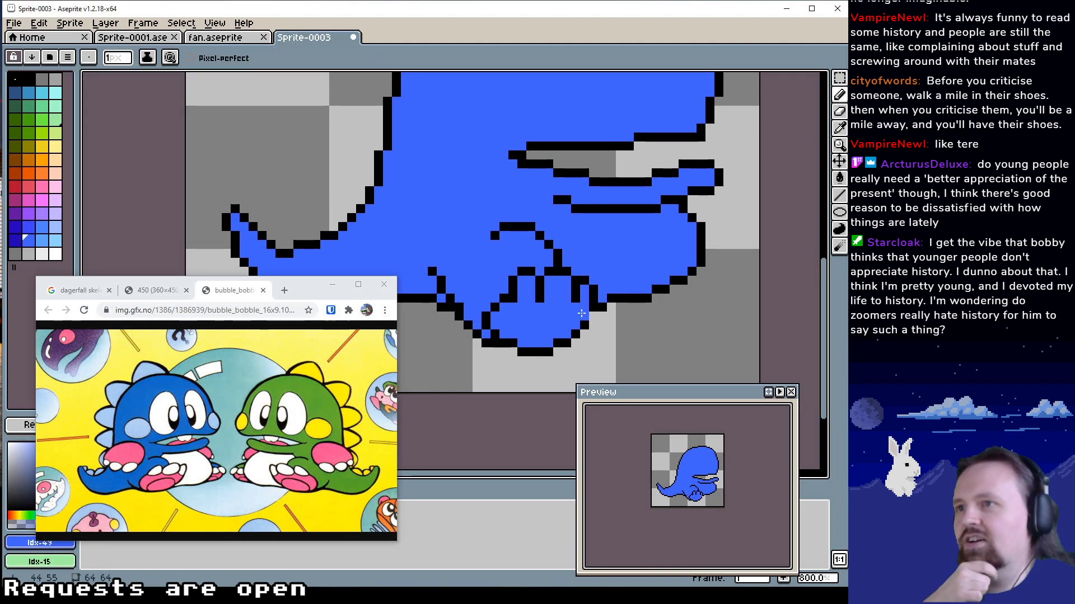
alt+click(592, 308)
click(591, 313)
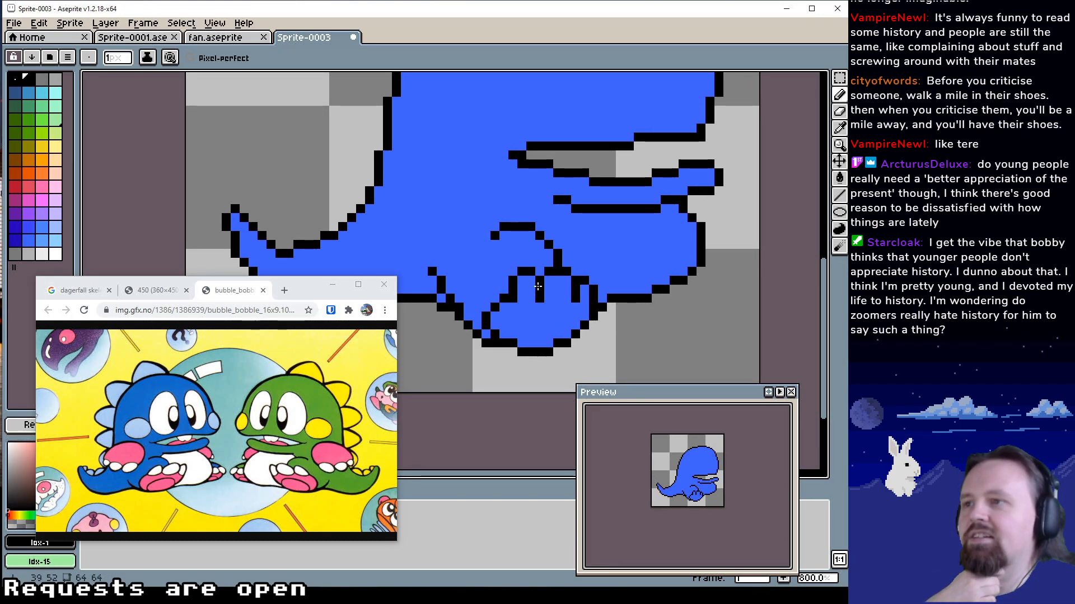
Bend the lower ends of both toe dividers one pixel backward in black Idx-1, trimming their old tips with blue Idx-49
alt+click(575, 306)
click(576, 298)
alt+click(568, 298)
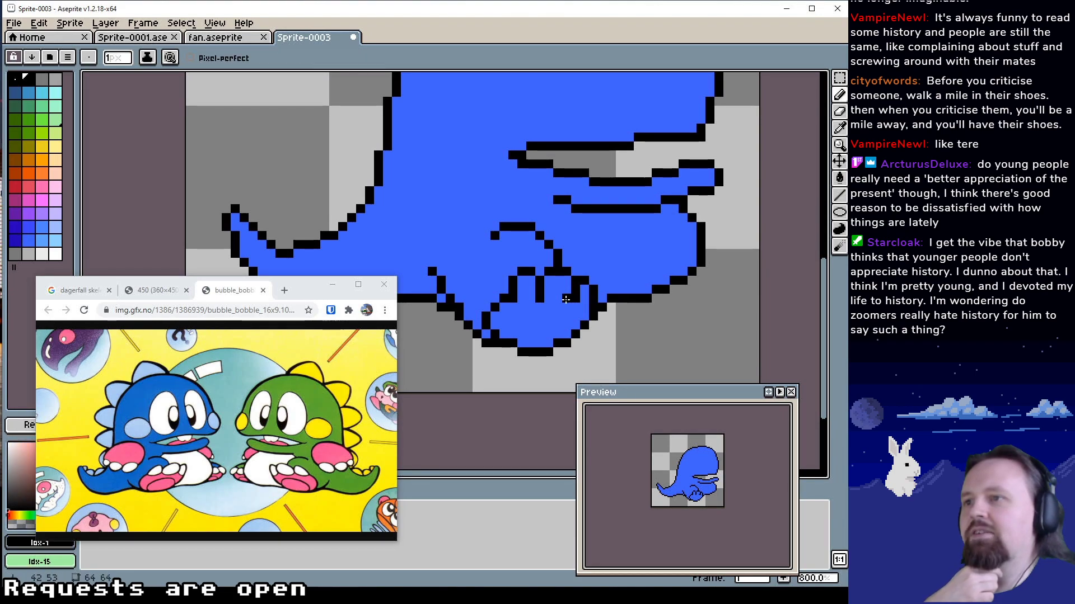
alt+click(551, 302)
click(542, 299)
alt+click(540, 289)
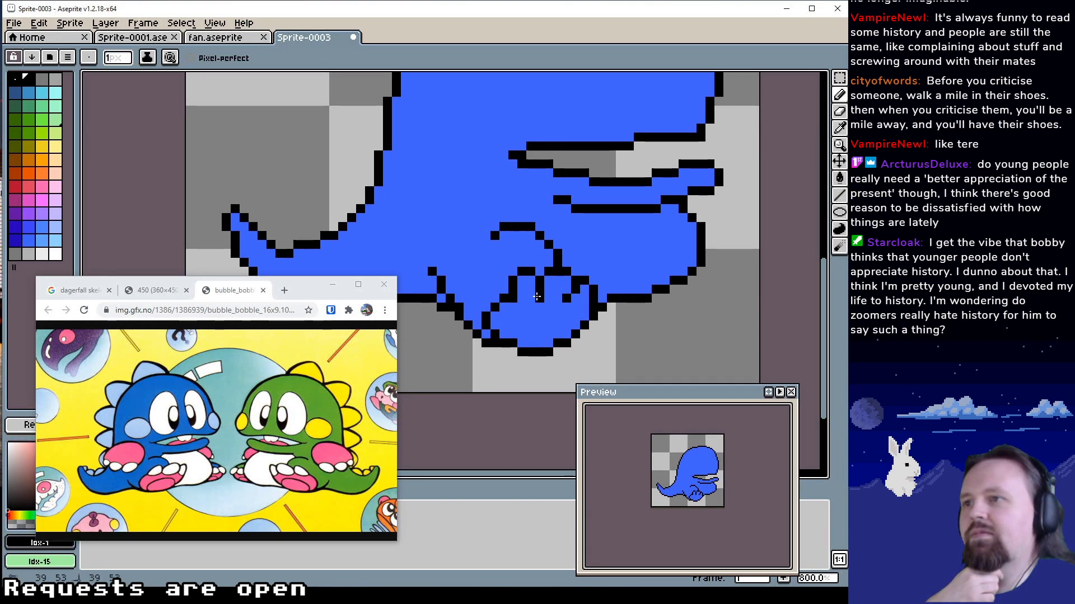
click(531, 298)
alt+click(538, 303)
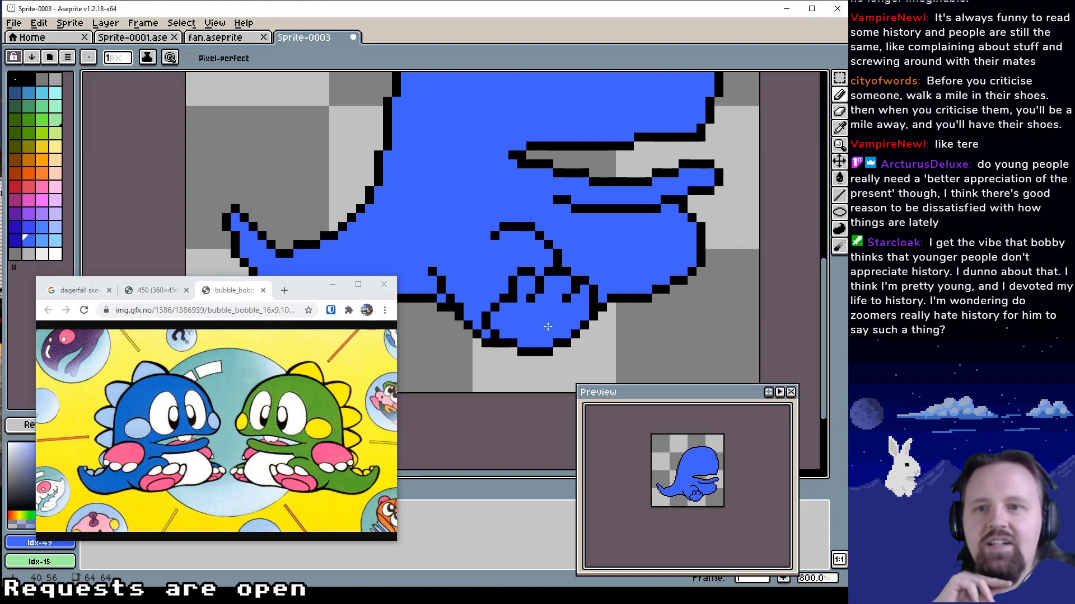
Smooth the foot's upper rear edge into a diagonal up to the rear toe, painting over its corner pixels with blue Idx-49
drag(548, 310, 546, 320)
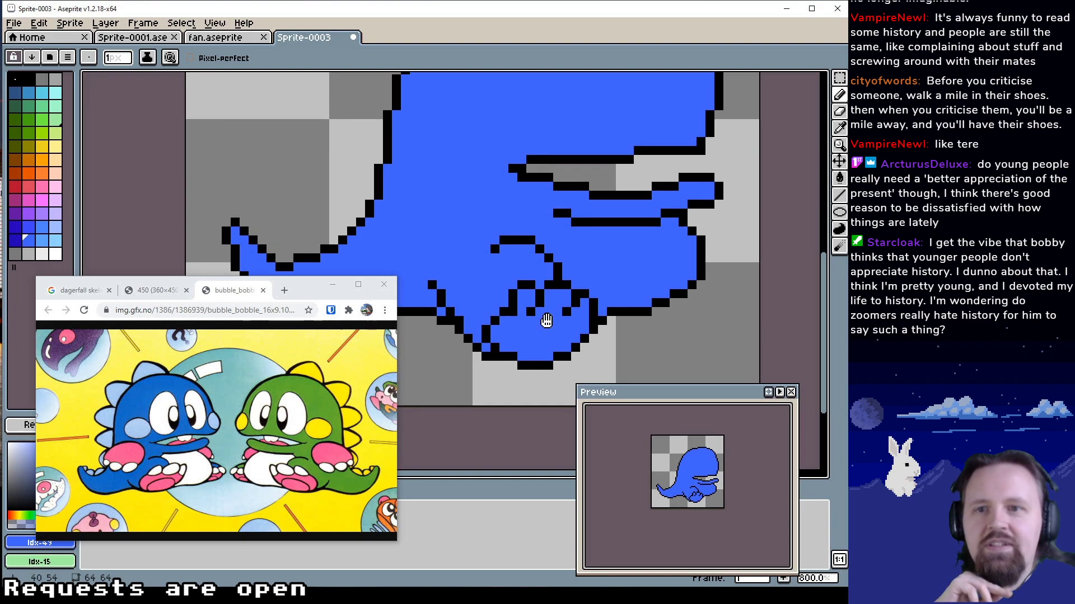
click(494, 323)
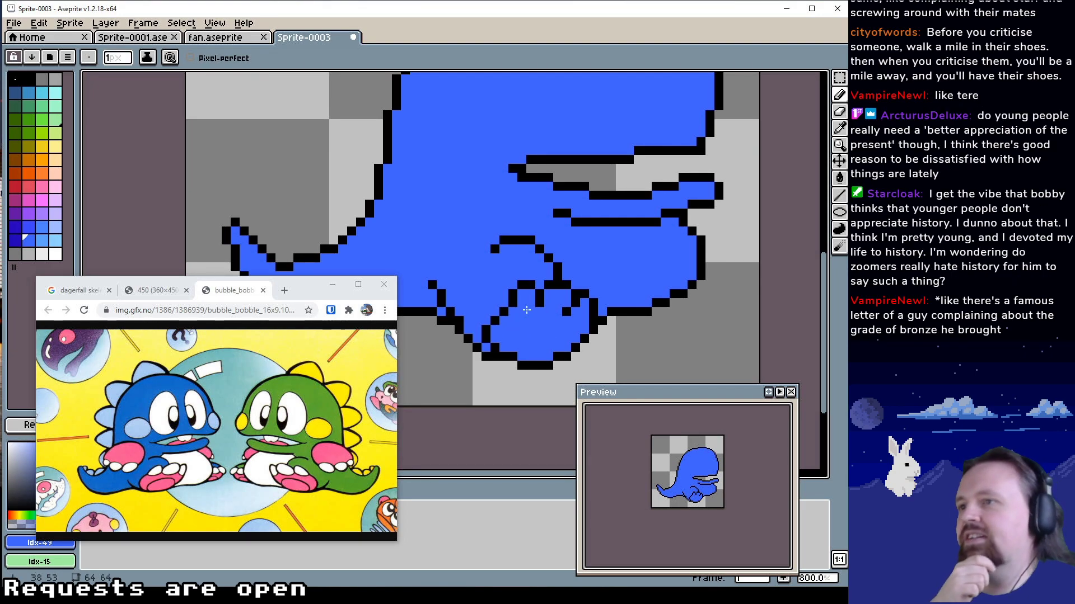
click(528, 310)
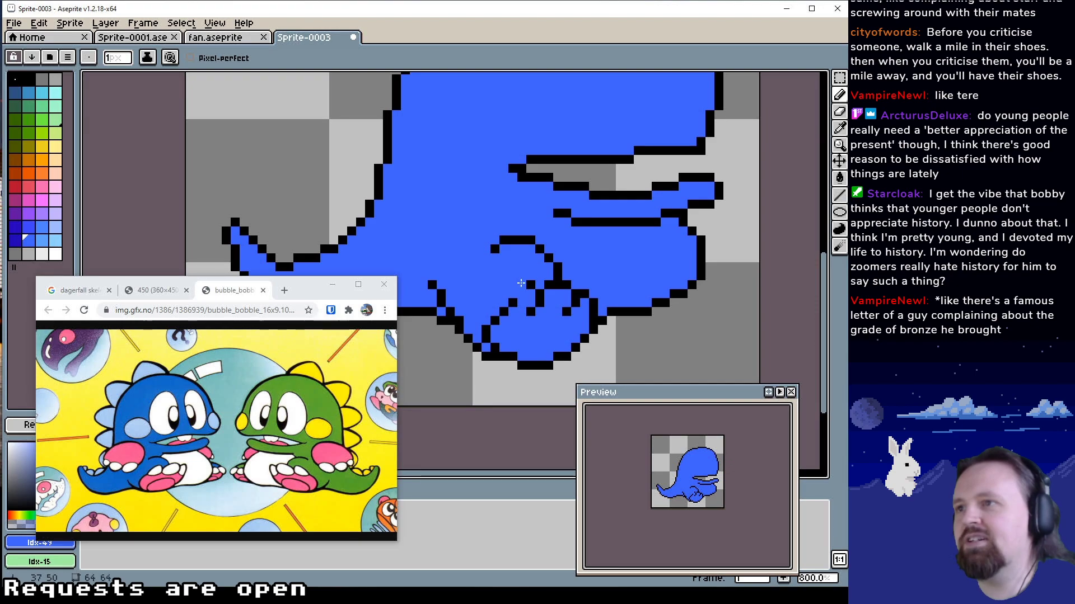
alt+click(528, 284)
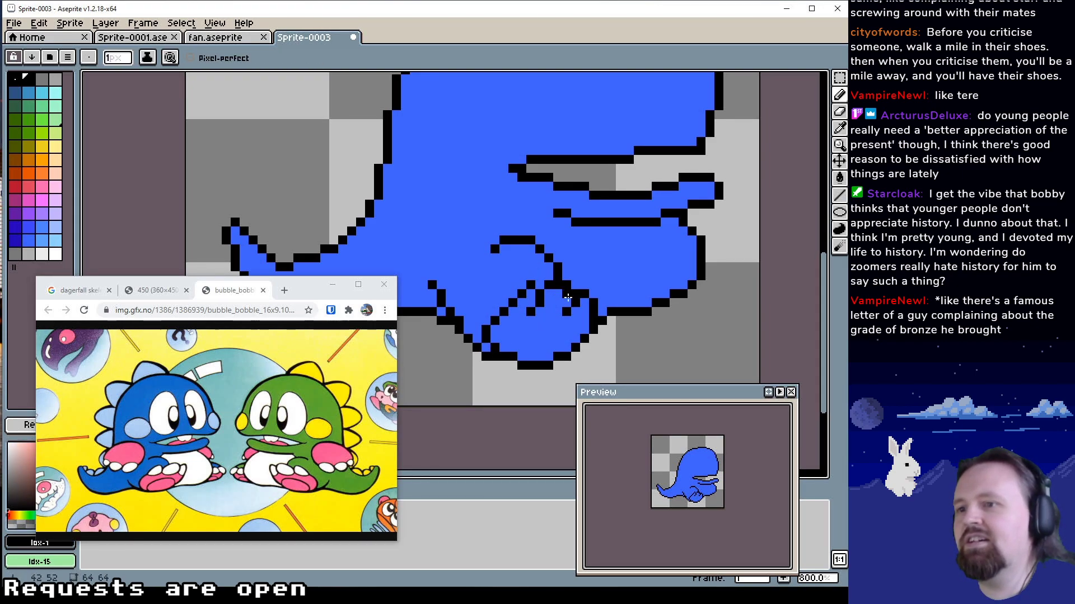
Slant the rear toe divider diagonally and clear the thick pixels where the thigh arch meets the toes with blue Idx-49
scroll(555, 274, up, 1)
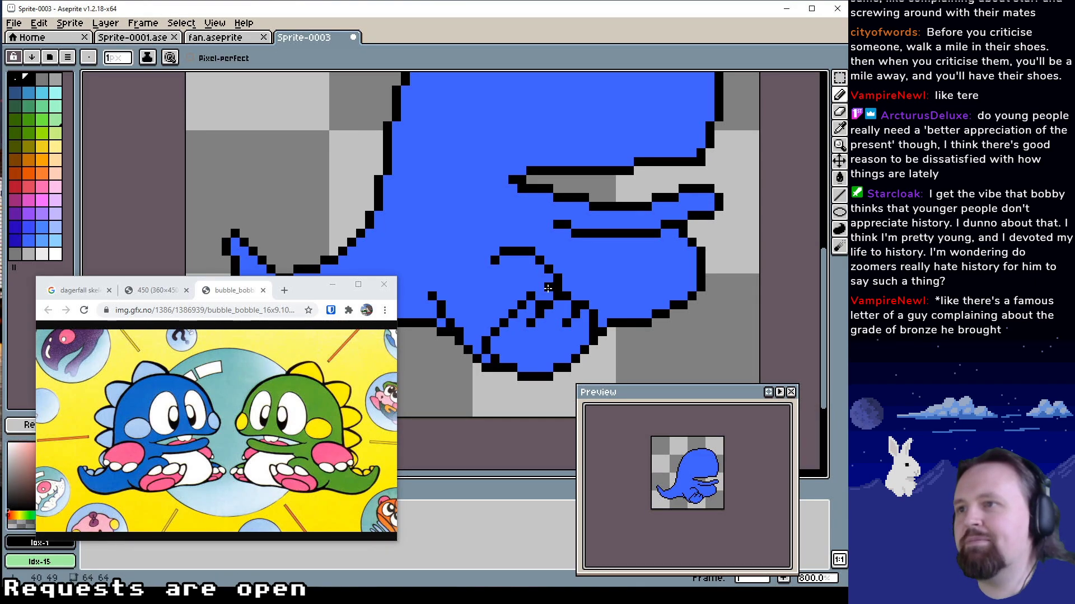
alt+click(556, 281)
click(557, 281)
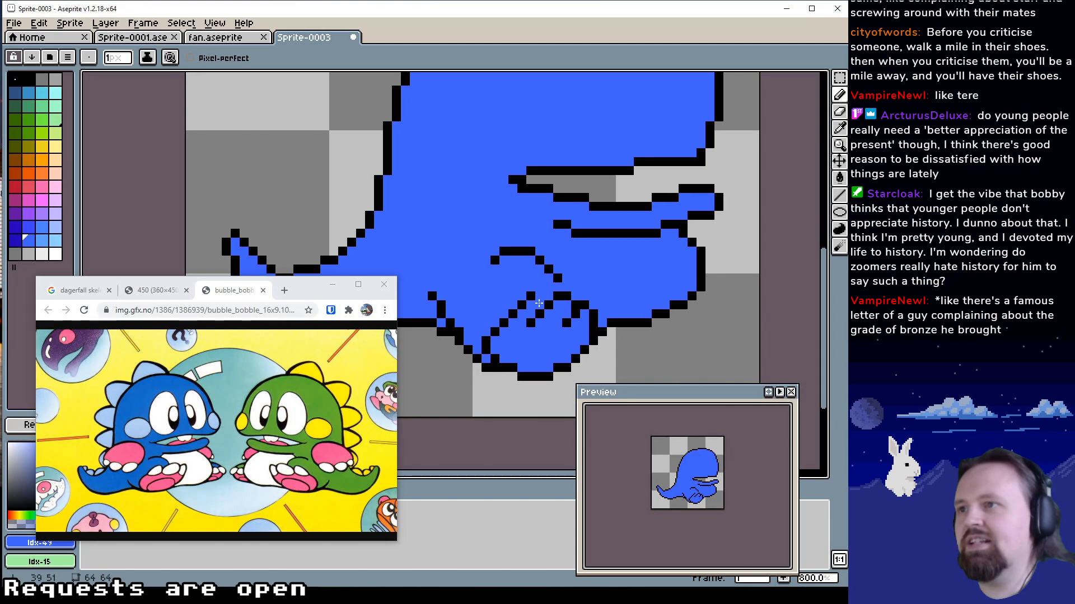
click(539, 301)
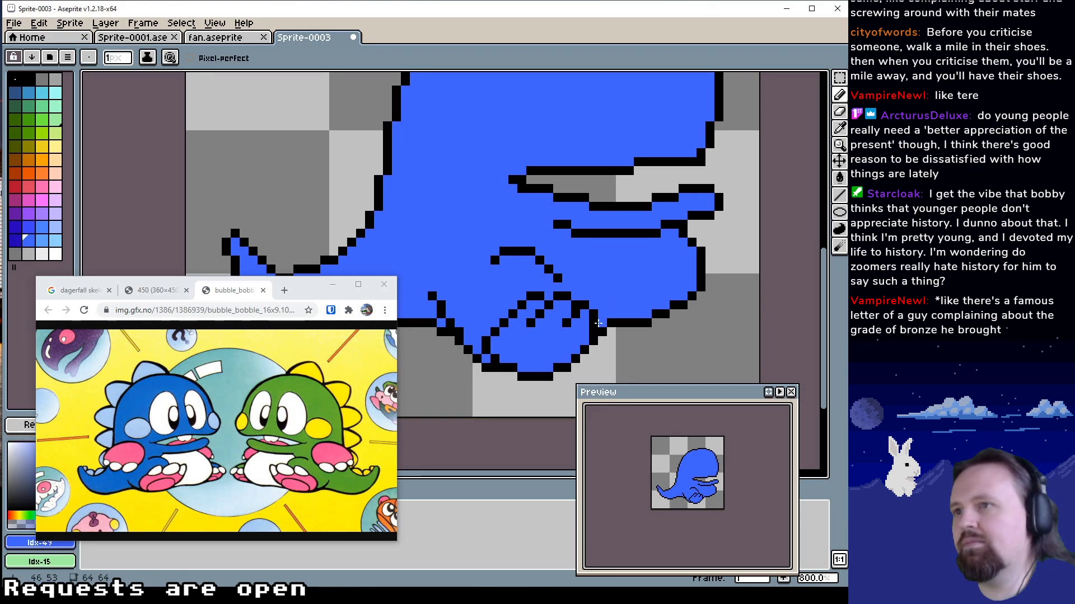
Reshape the front toe's outer outline into a rounder curve in black Idx-1, cleaning its corners with blue Idx-49
alt+click(582, 309)
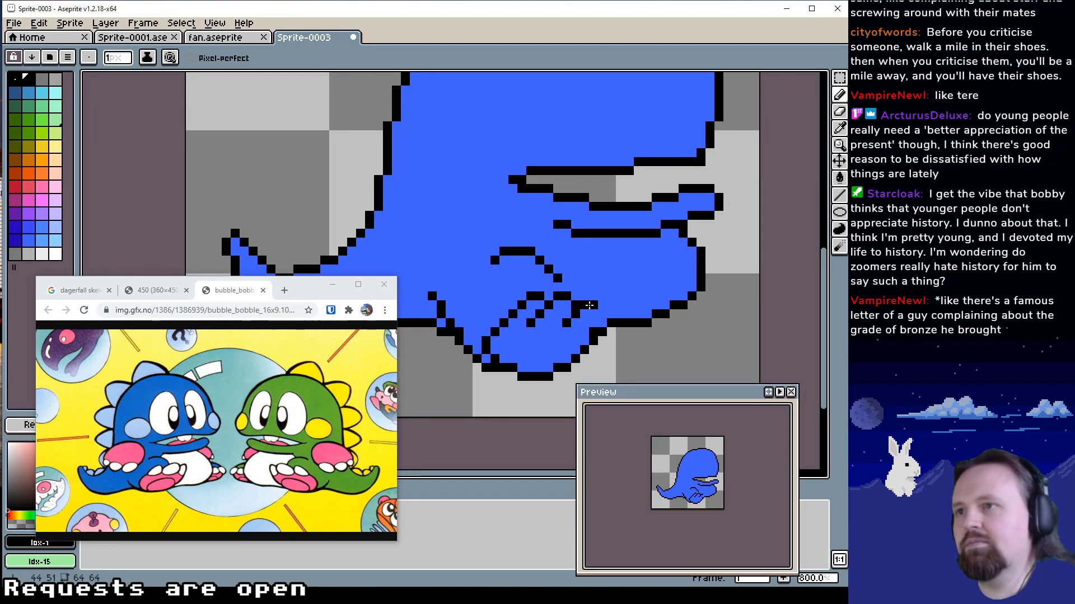
drag(593, 313, 602, 323)
alt+click(593, 323)
click(593, 332)
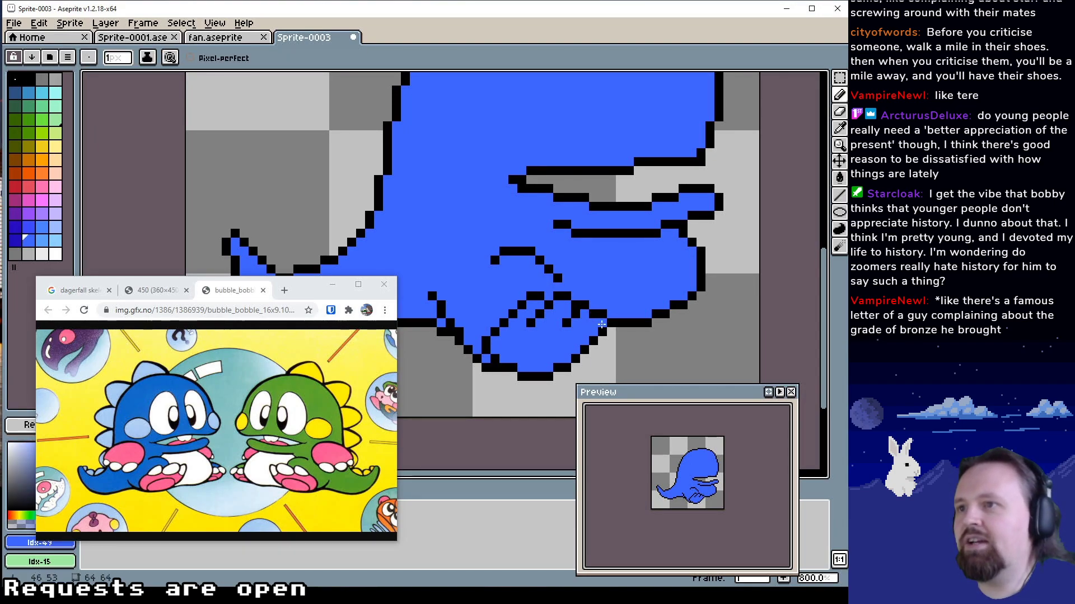
alt+click(611, 323)
alt+click(560, 317)
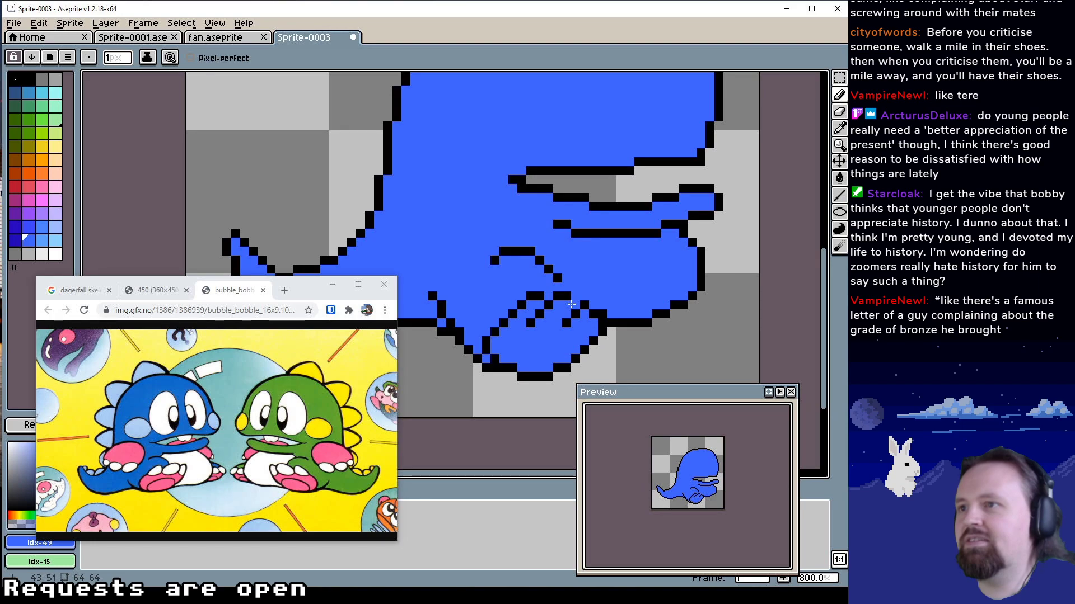
alt+click(575, 304)
click(575, 297)
alt+click(569, 307)
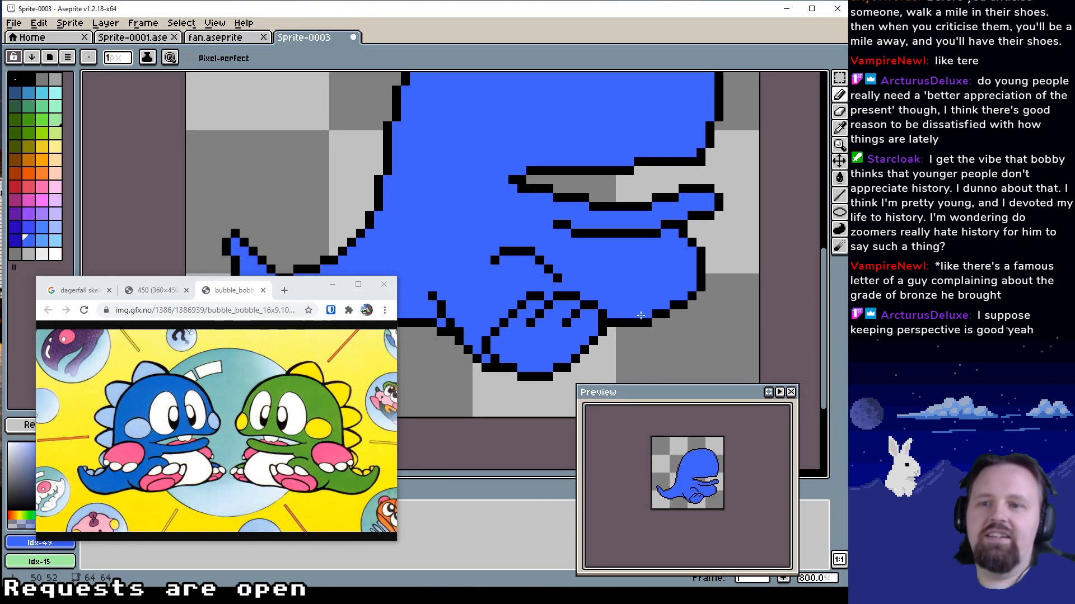
Reconnect the thigh arch's front end to the top of the toes in black Idx-1
drag(611, 257, 618, 257)
alt+click(562, 278)
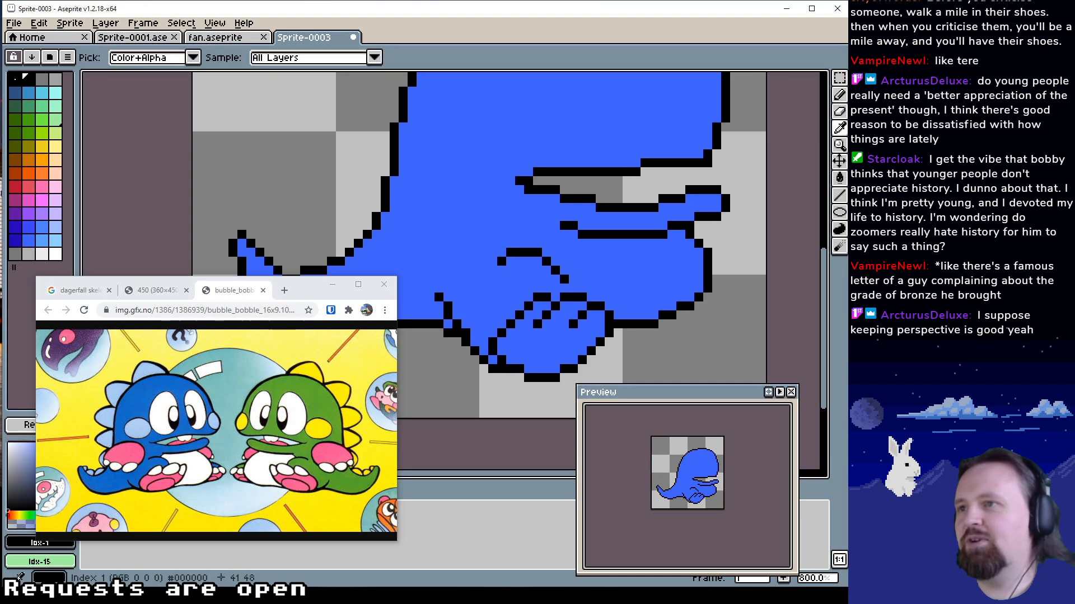
click(571, 279)
mouse_move(613, 269)
mouse_down()
mouse_move(655, 275)
mouse_move(663, 253)
mouse_move(633, 271)
mouse_up()
Round the foot's upper rear edge from the heel to the rear toe in black Idx-1, removing the old diagonal with blue Idx-49
alt+click(558, 316)
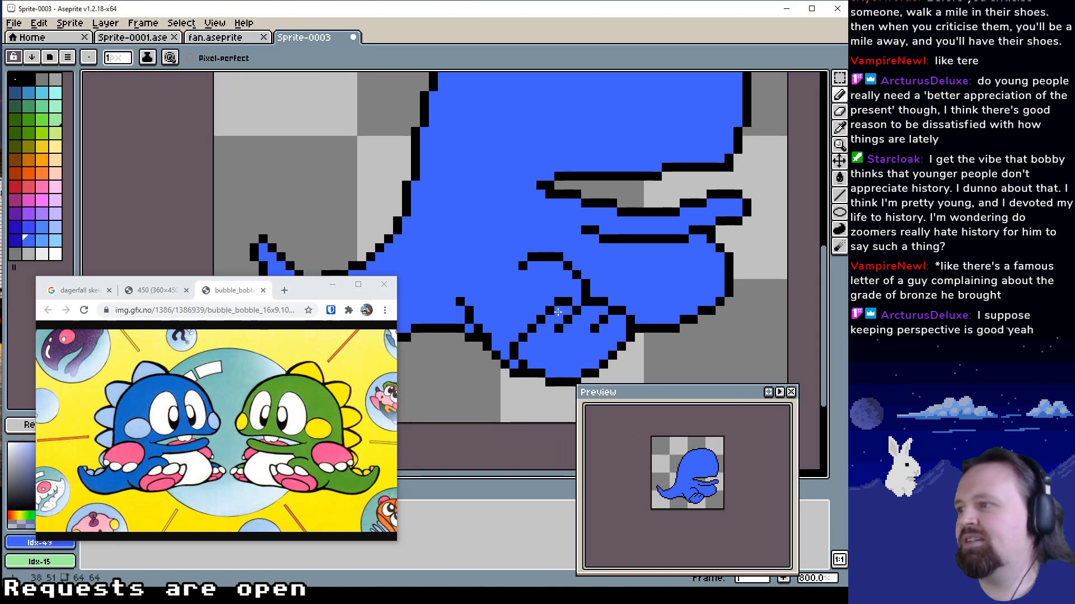
alt+click(525, 333)
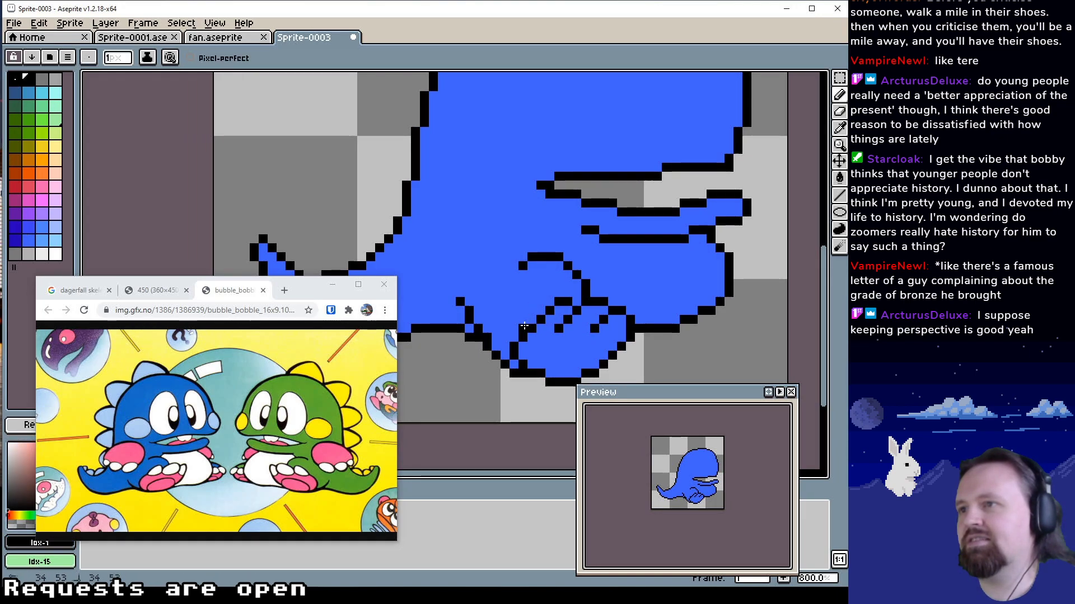
alt+click(530, 338)
click(531, 329)
alt+click(539, 320)
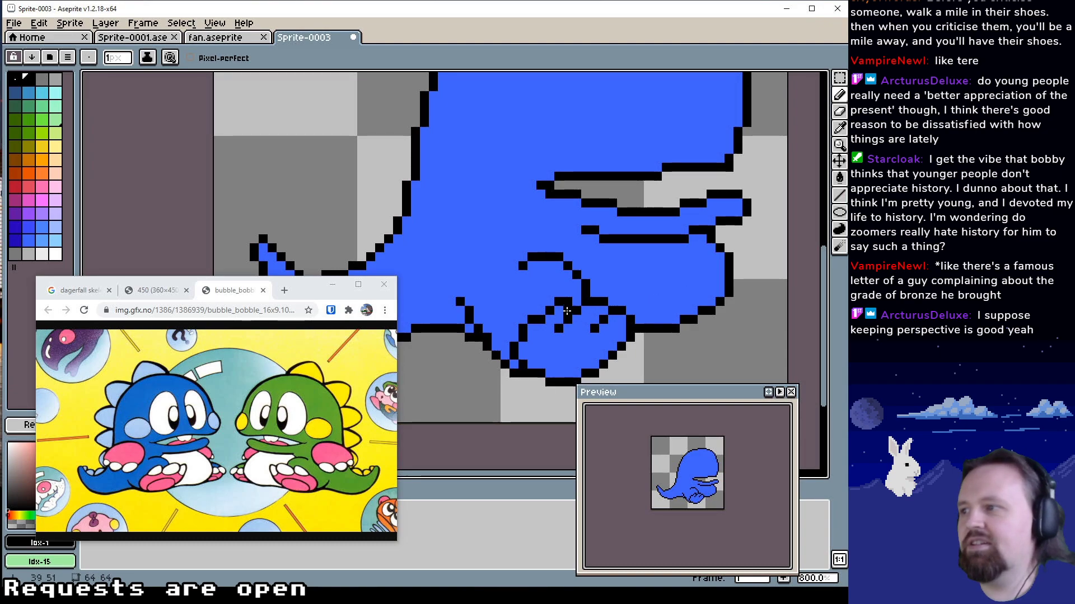
alt+click(524, 338)
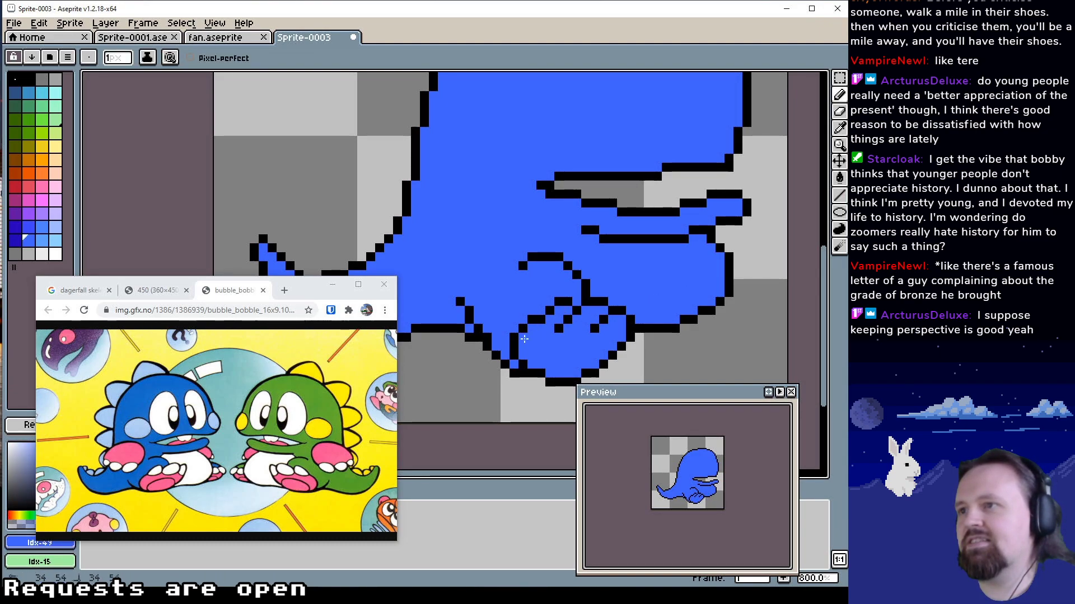
drag(567, 355, 566, 360)
alt+click(538, 325)
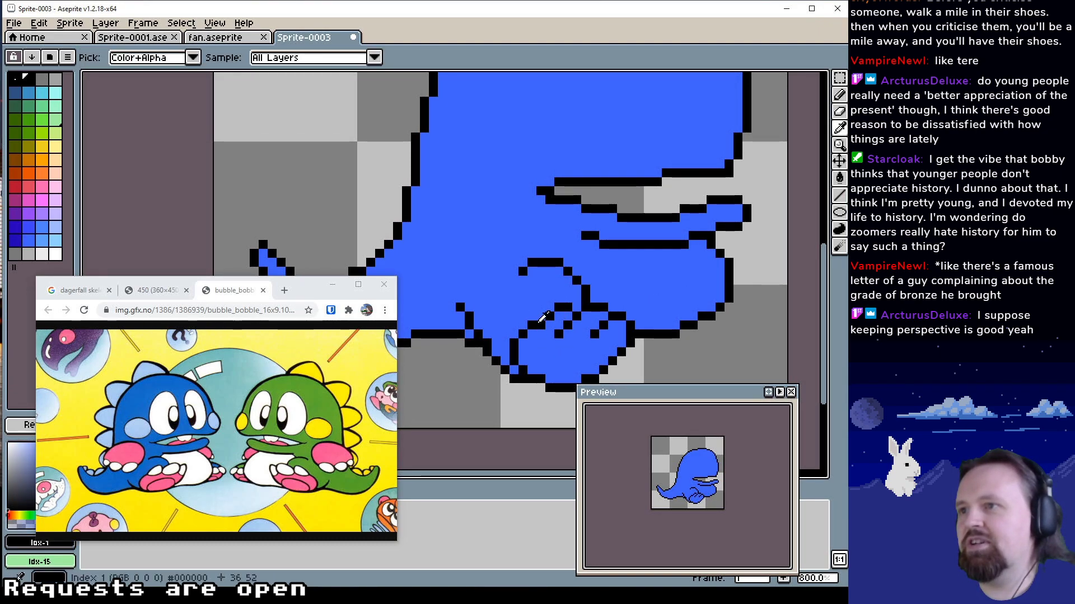
Draw a stepped line along the base of the toes in black Idx-1, trimming excess pixels with blue Idx-49
drag(558, 344, 588, 342)
alt+click(540, 353)
click(555, 344)
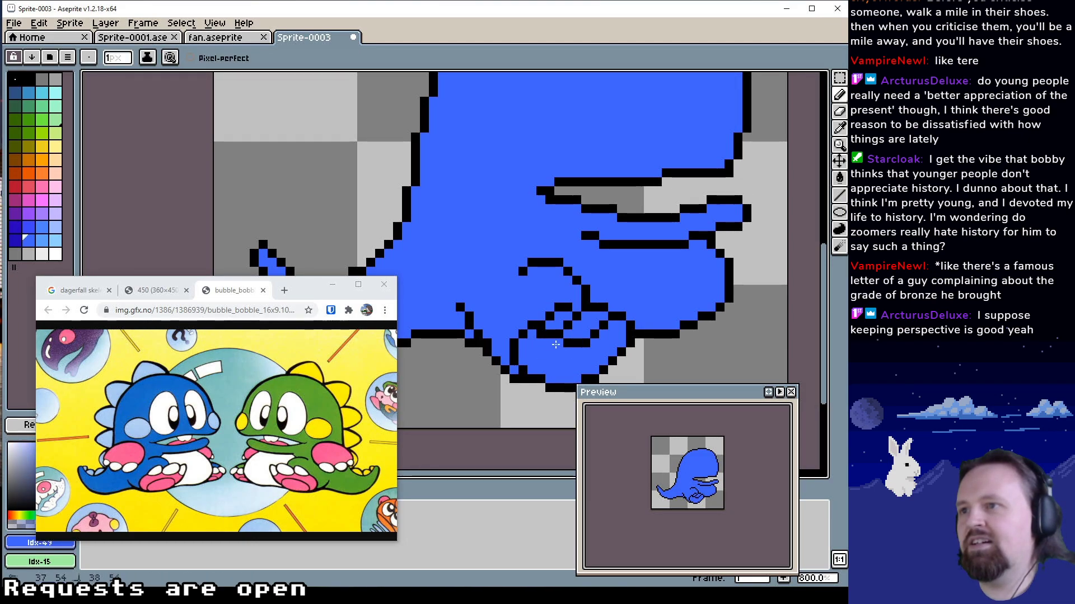
alt+click(609, 336)
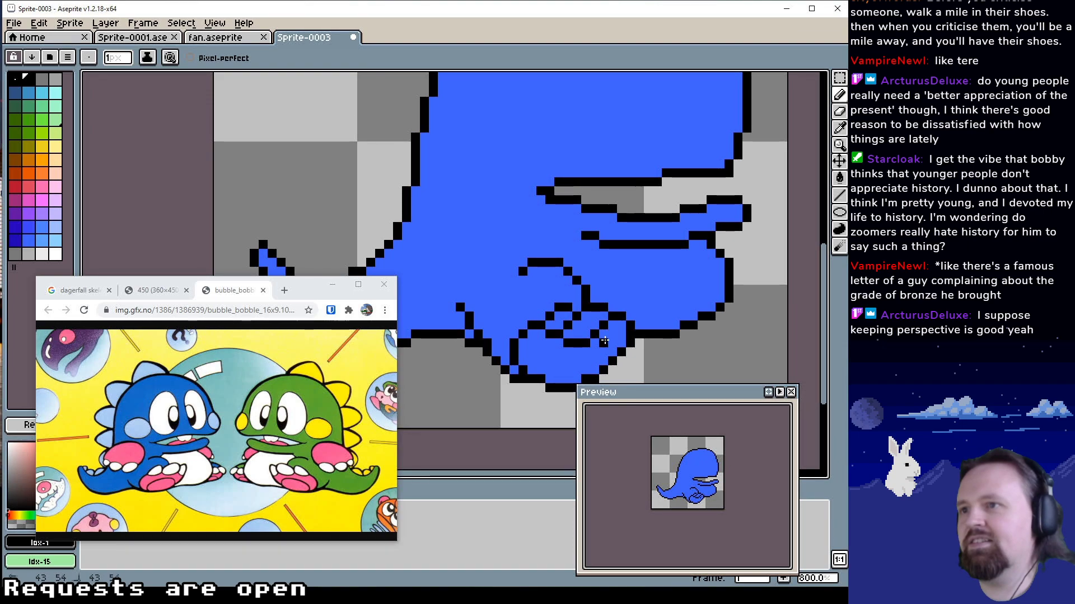
drag(604, 342, 611, 343)
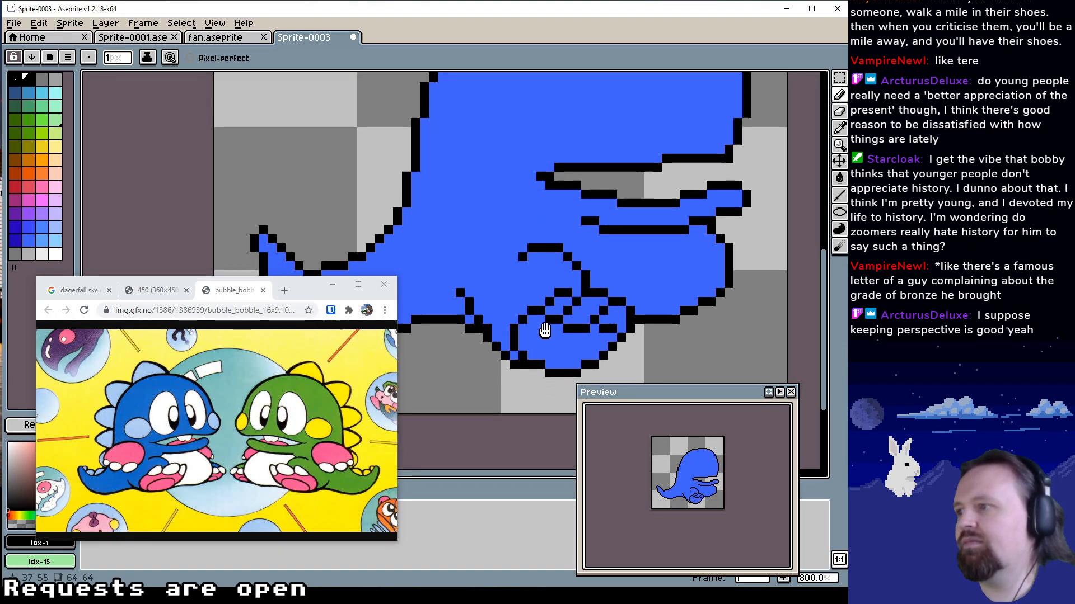
scroll(551, 350, down, 1)
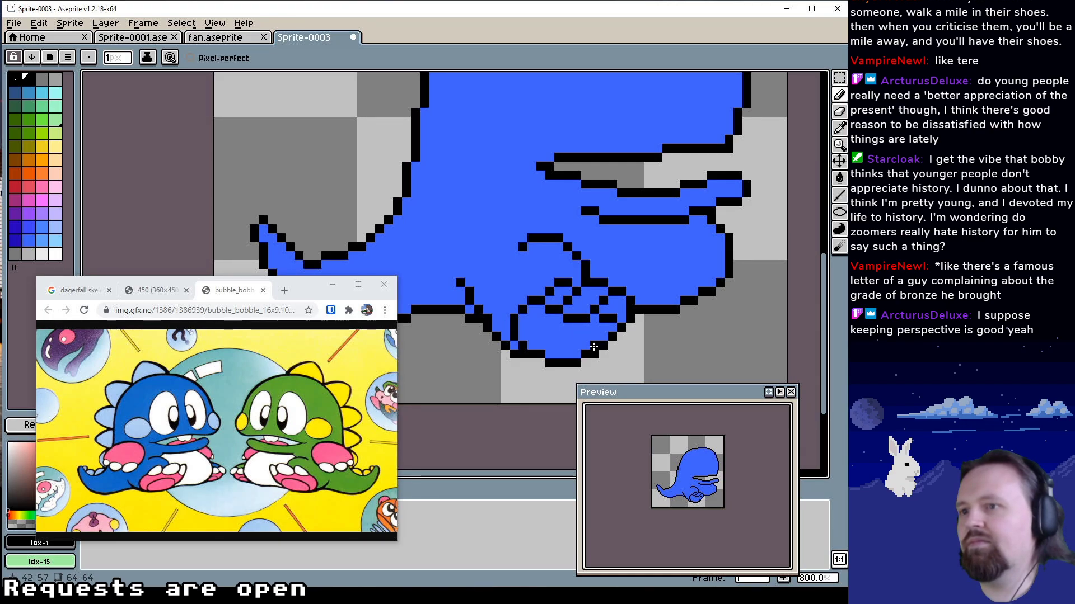
drag(595, 327, 577, 332)
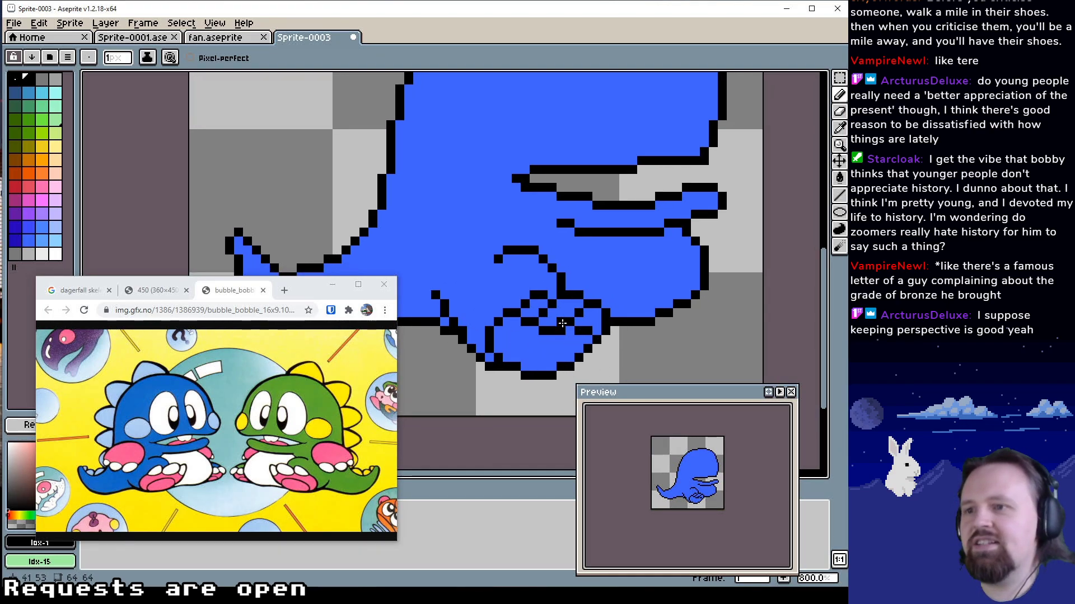
alt+click(522, 336)
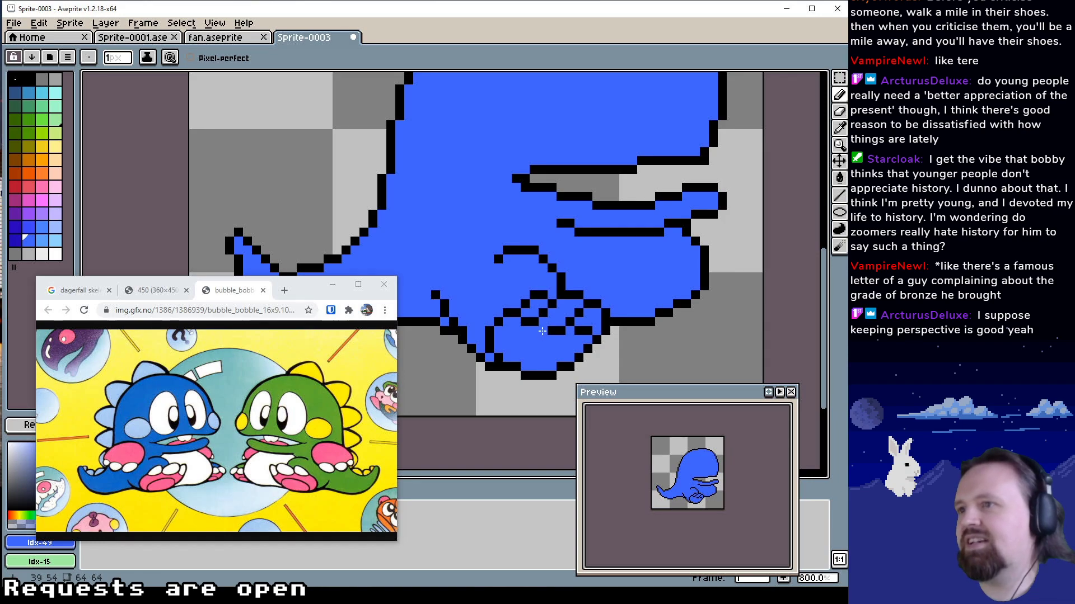
Paint out the stepped line along the base of the toes with blue Idx-49, leaving only the short toe separators
mouse_move(548, 331)
mouse_down()
mouse_move(536, 365)
mouse_move(584, 330)
mouse_move(542, 351)
mouse_move(550, 322)
mouse_move(564, 322)
mouse_move(526, 324)
mouse_move(584, 329)
mouse_up()
alt+click(568, 323)
alt+click(540, 353)
click(526, 324)
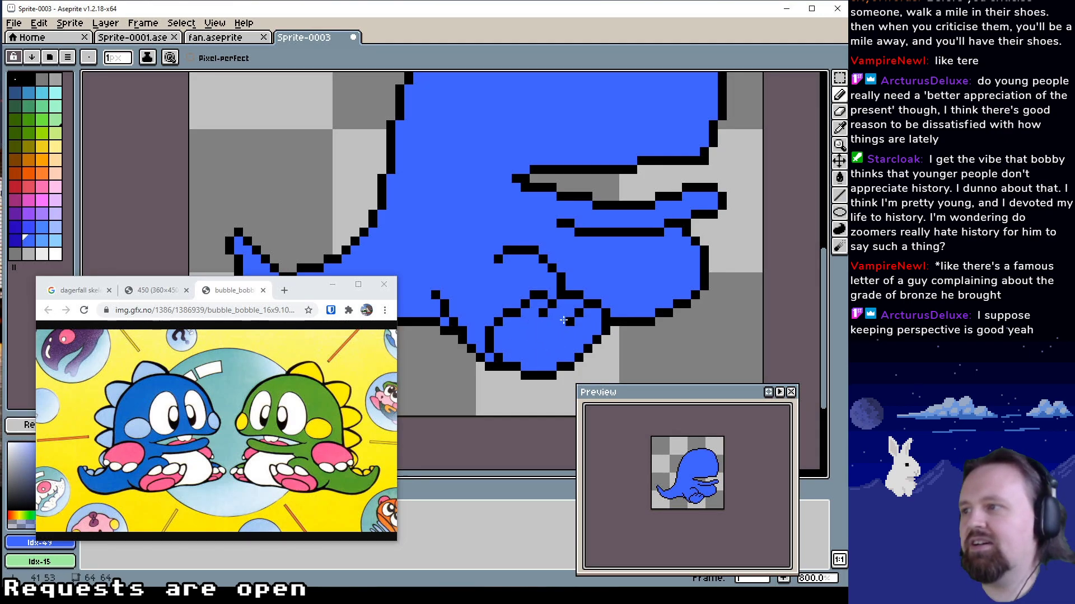
Paint the inside of the toes in off-white Idx-54
click(15, 254)
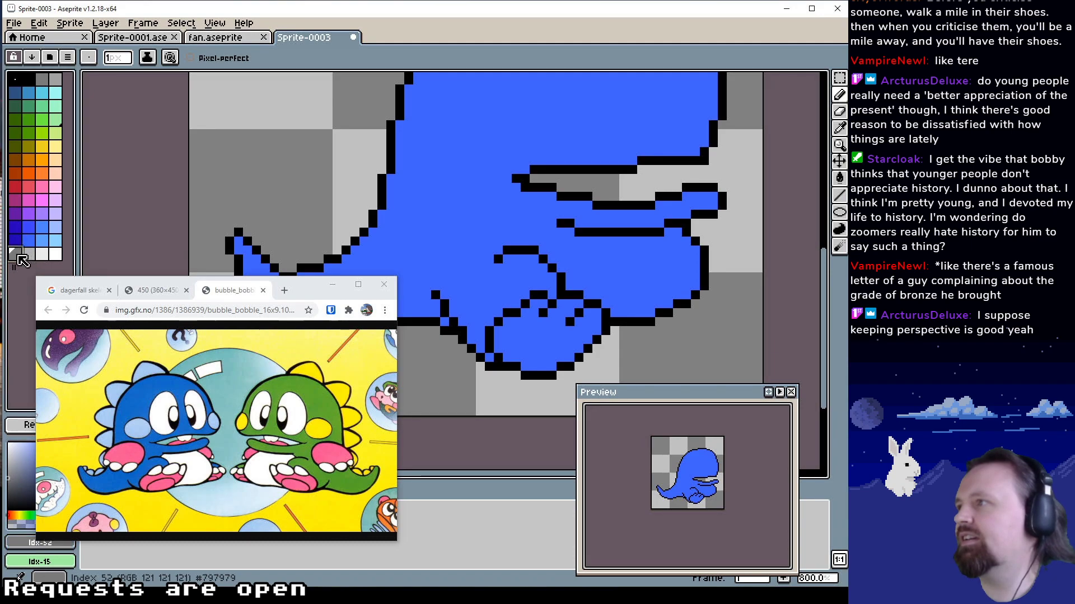
click(41, 253)
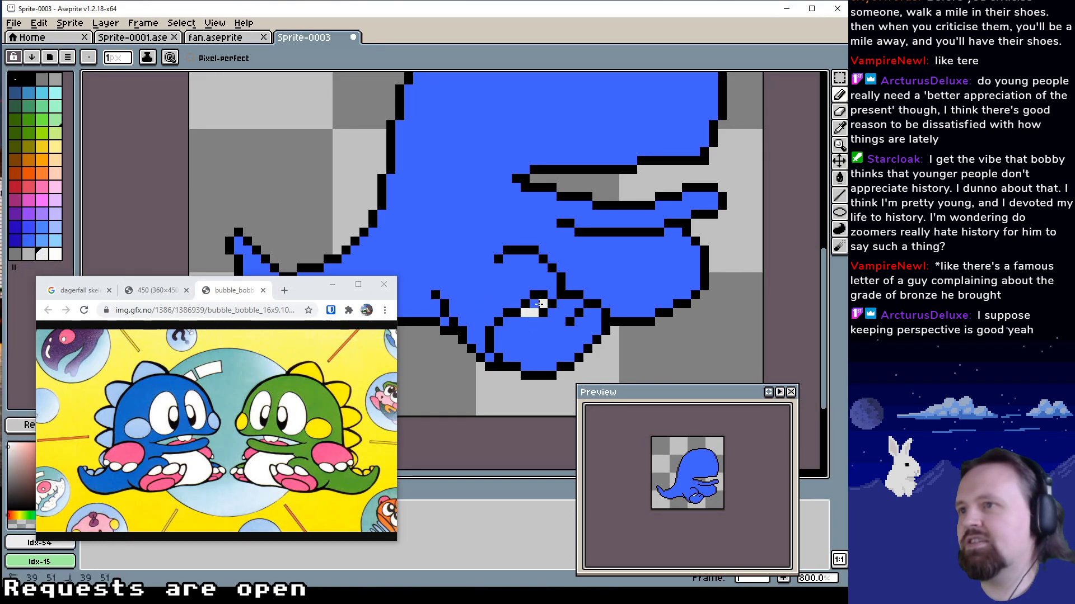
drag(539, 304, 569, 310)
click(587, 323)
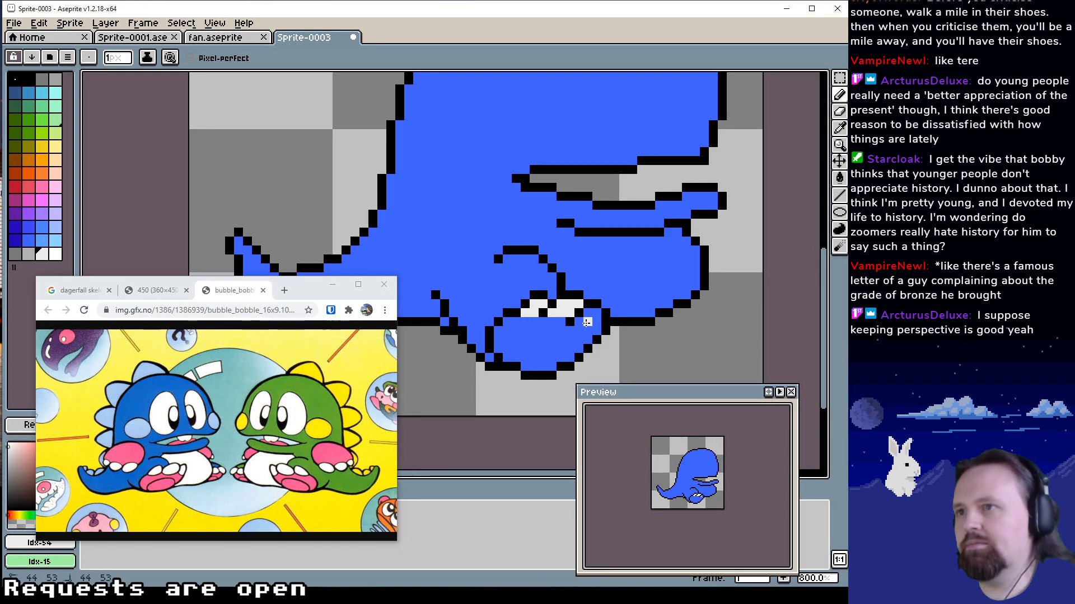
drag(586, 321, 587, 313)
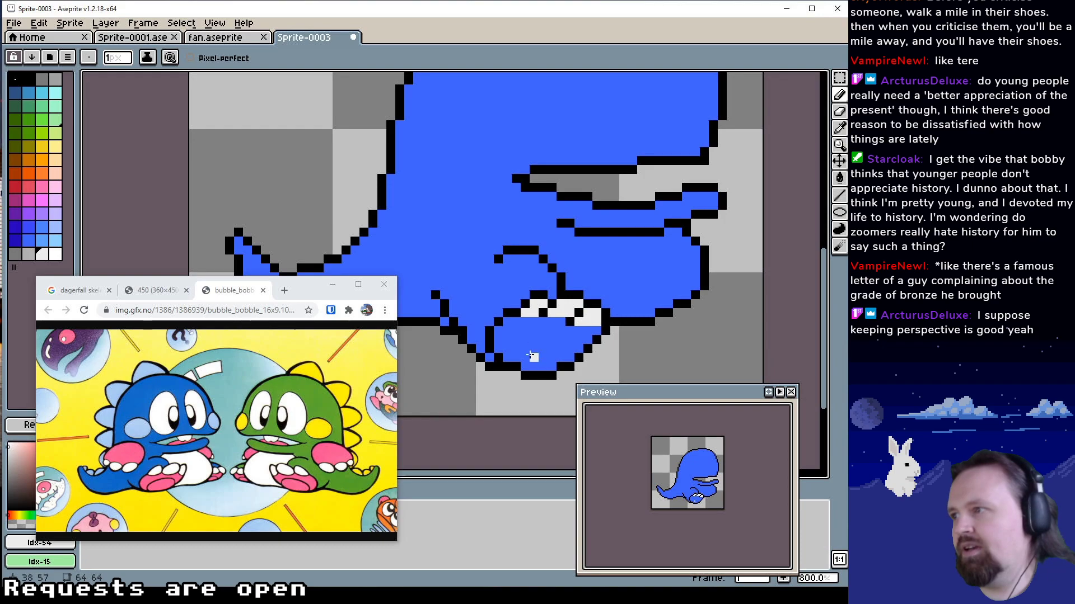
Fill the sole of the foot below the toes with pink Idx-34 using the Paint Bucket
click(15, 200)
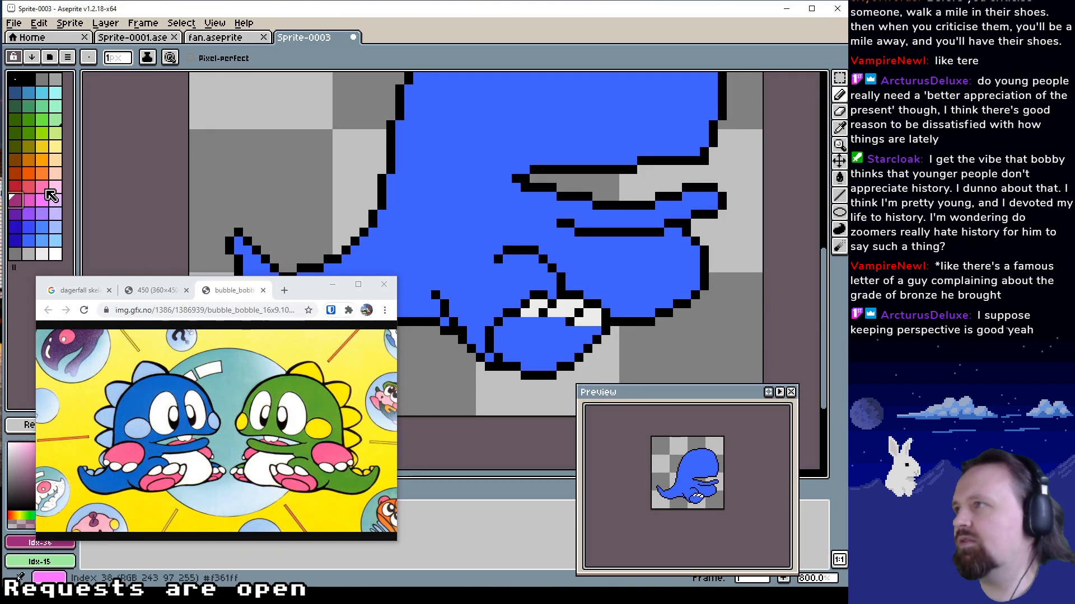
click(42, 186)
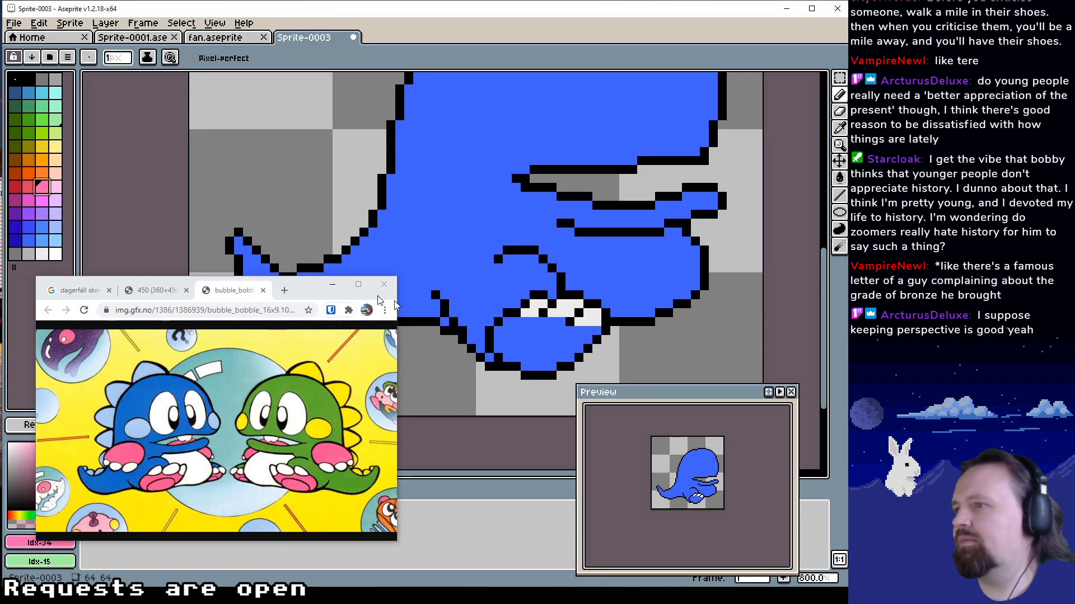
click(525, 332)
key(g)
click(535, 361)
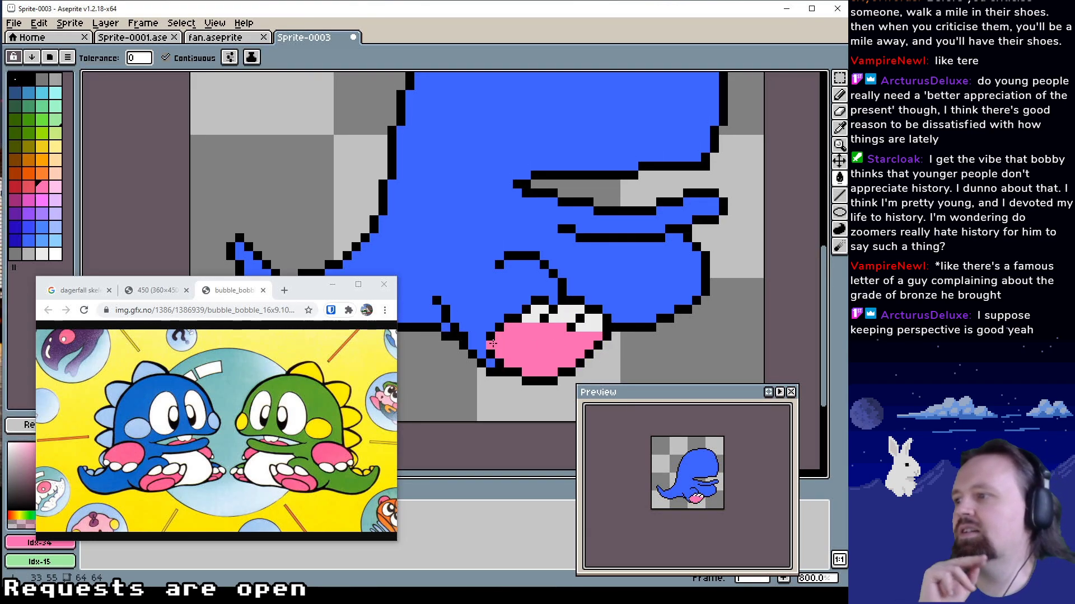
scroll(566, 311, left, 3)
drag(566, 305, 516, 331)
alt+click(542, 349)
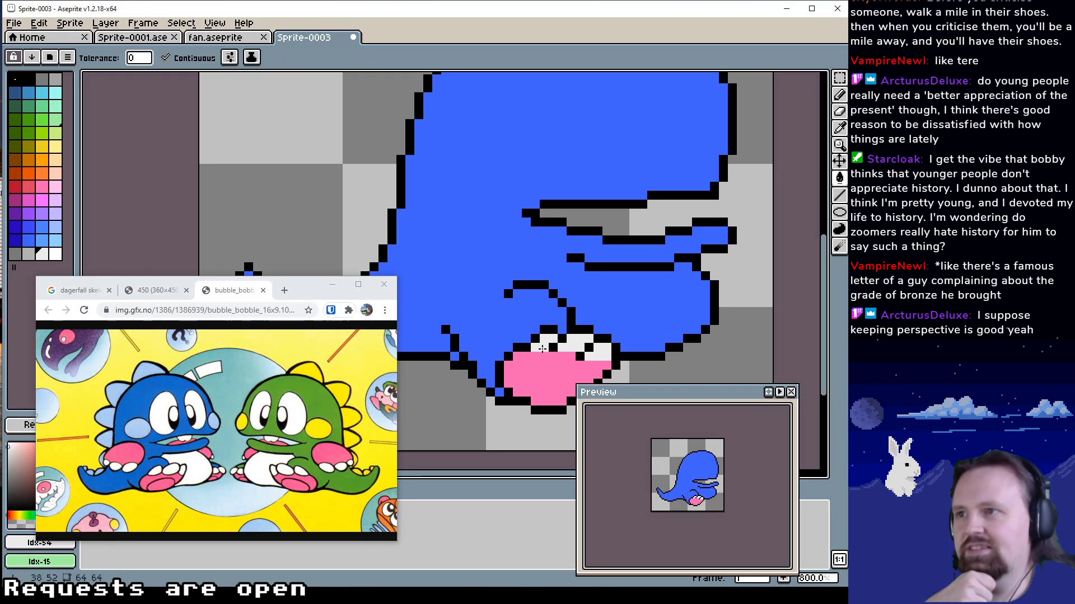
click(542, 354)
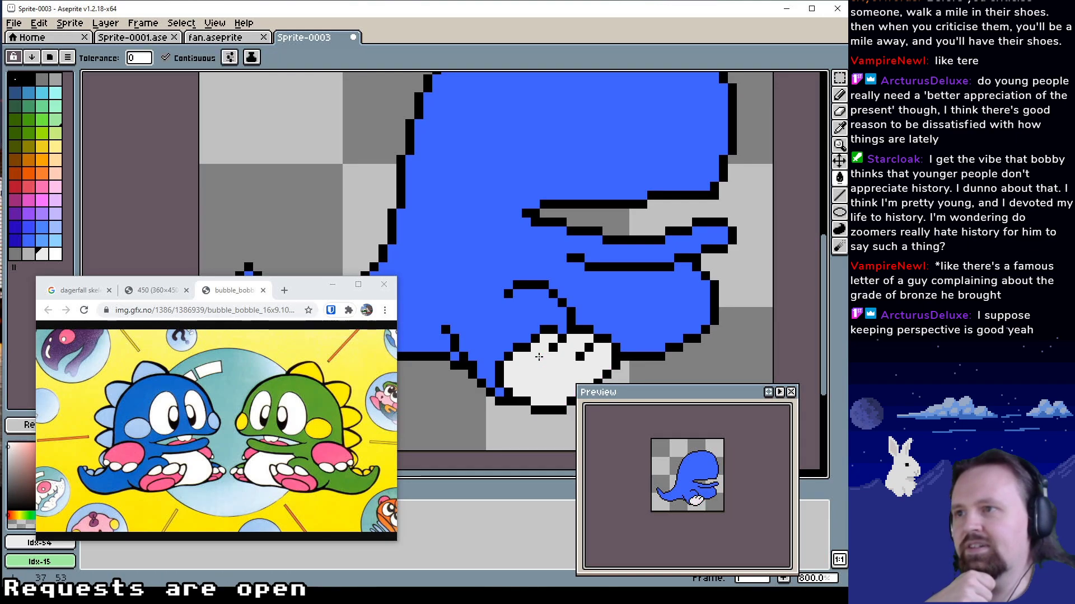
key(ctrl+z)
Touch up the boundary between the toes and the sole with the Pencil in off-white Idx-54 and pink Idx-34
key(b)
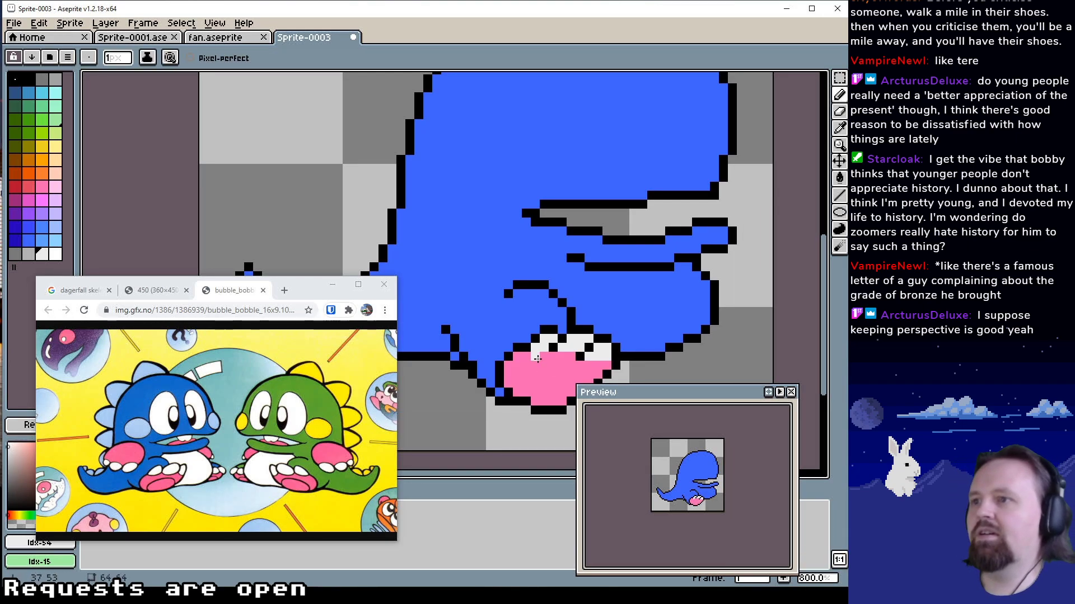
mouse_move(536, 357)
mouse_down()
mouse_move(570, 357)
mouse_move(544, 357)
mouse_move(540, 324)
mouse_up()
alt+click(529, 374)
Close the gap between the thigh arch and the arm line in off-white Idx-54 and fill the belly with it
drag(586, 292, 552, 338)
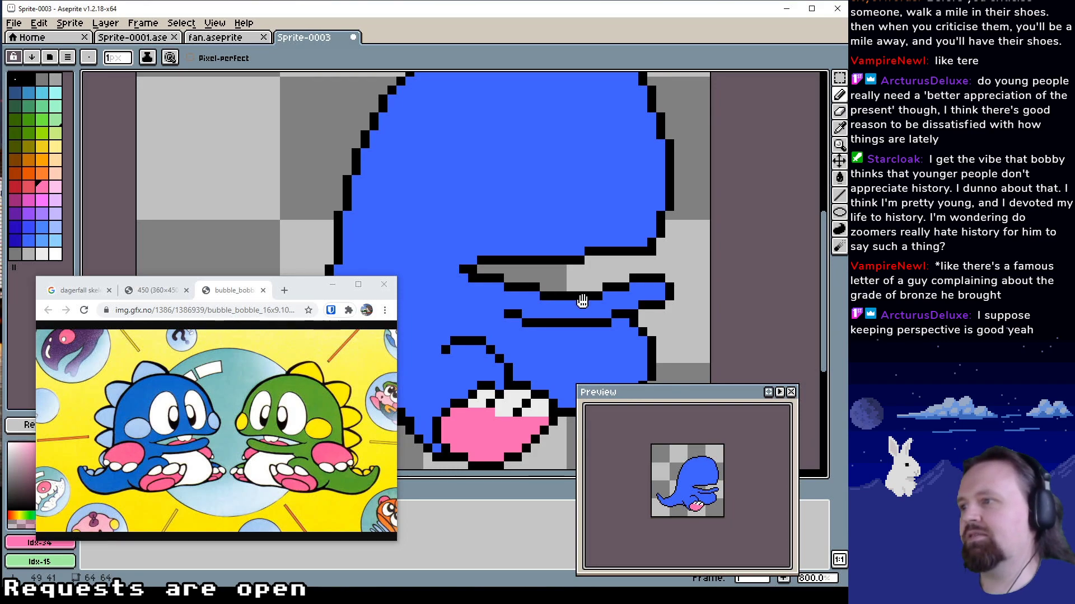
drag(583, 301, 608, 266)
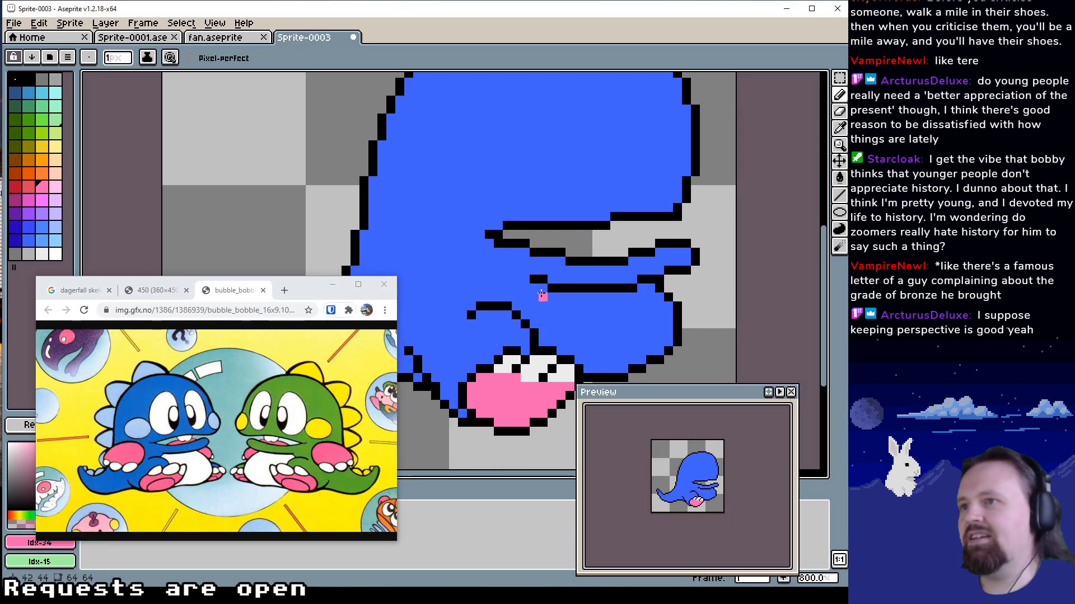
alt+click(545, 361)
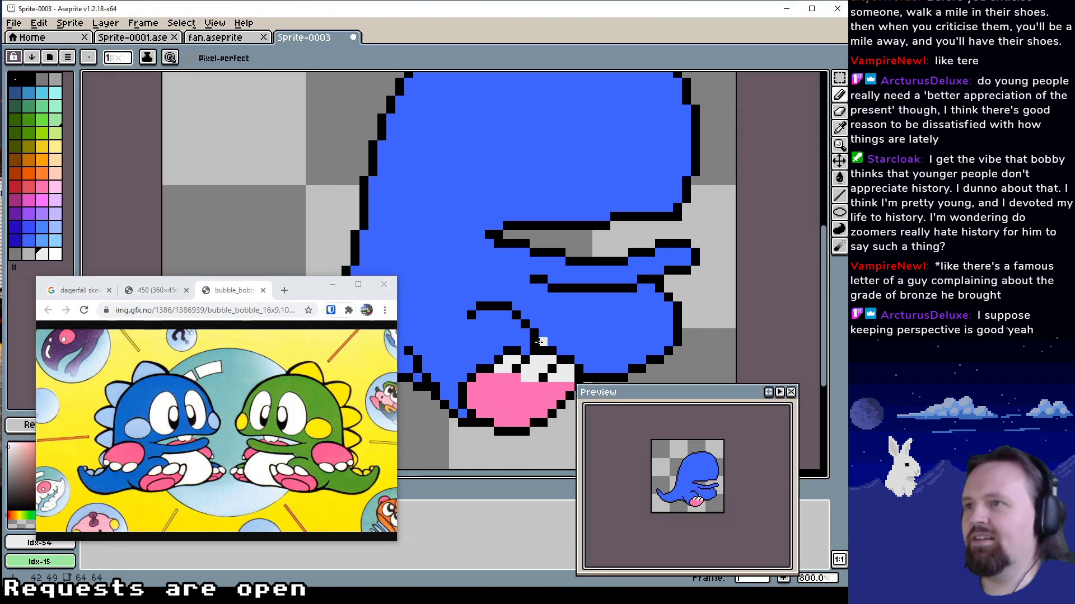
drag(516, 297, 525, 288)
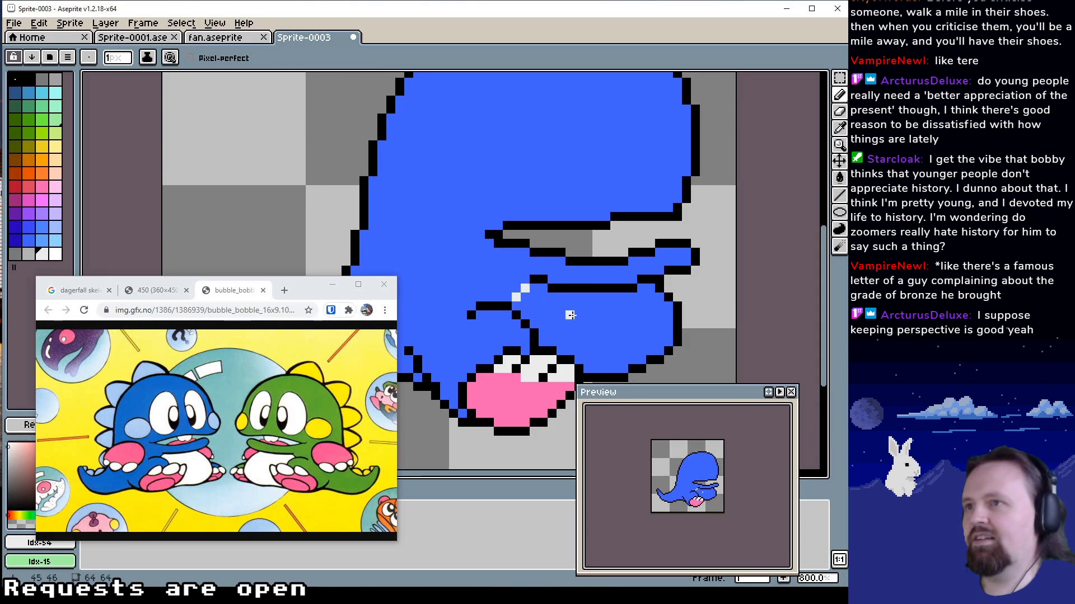
drag(596, 322, 599, 338)
key(g)
click(594, 324)
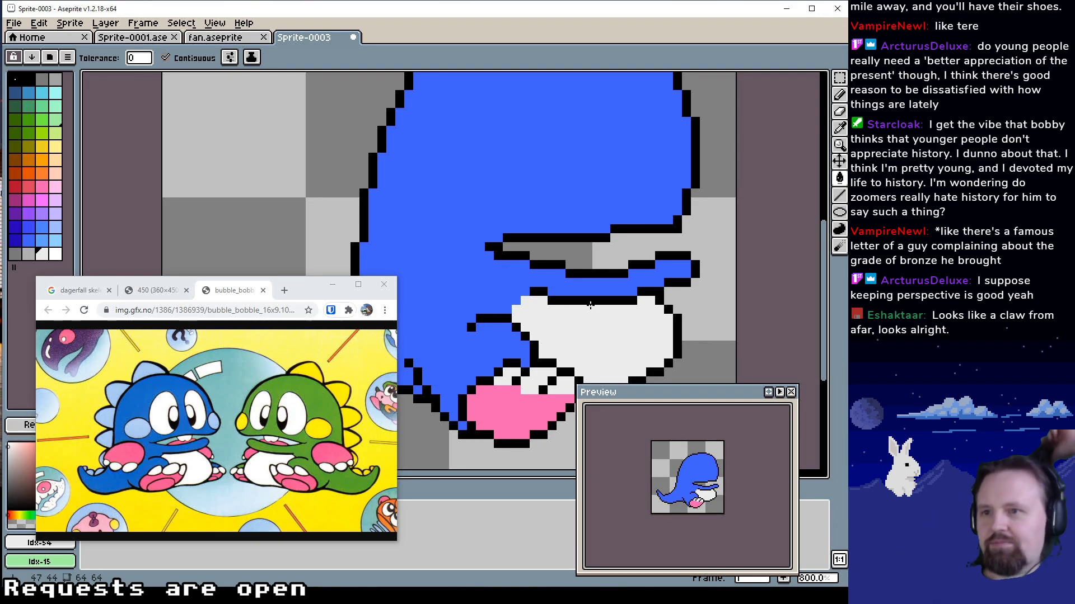
Extend the belly's upper rear corner by a few off-white Idx-54 pixels and lengthen the arm line's rear end in black Idx-1
mouse_move(561, 300)
mouse_down()
mouse_move(635, 286)
mouse_move(549, 304)
mouse_move(542, 322)
mouse_move(551, 304)
mouse_up()
click(567, 315)
key(ctrl+z)
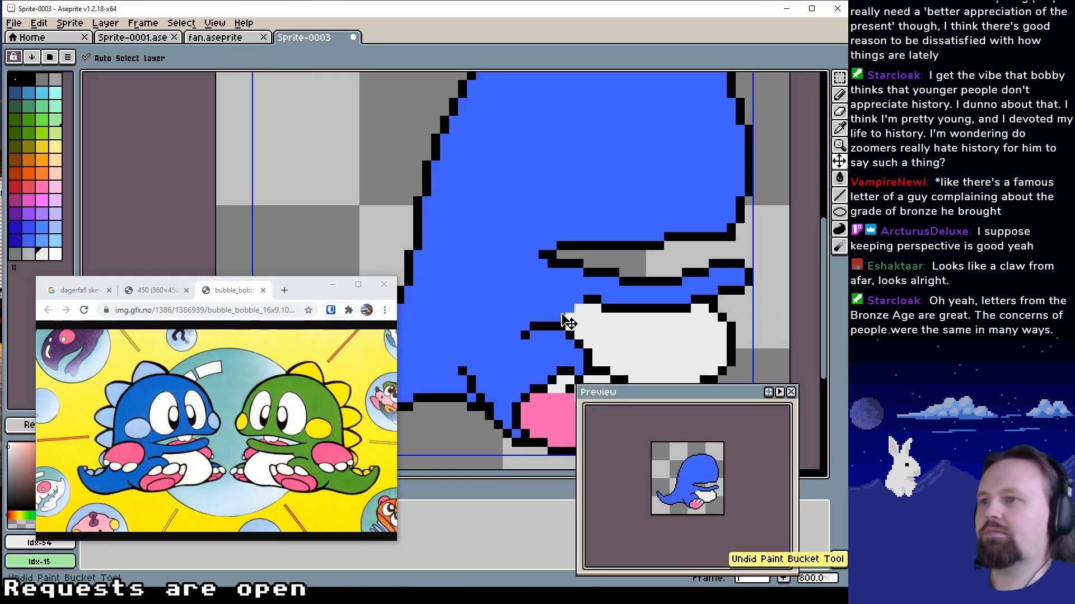
key(b)
drag(561, 317, 569, 309)
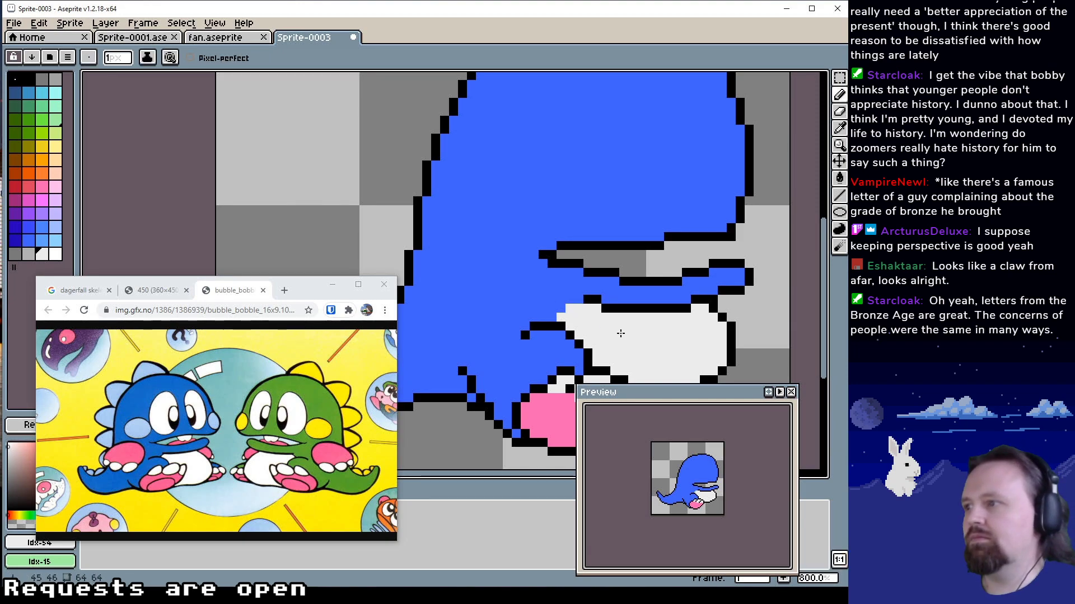
alt+click(593, 301)
click(579, 300)
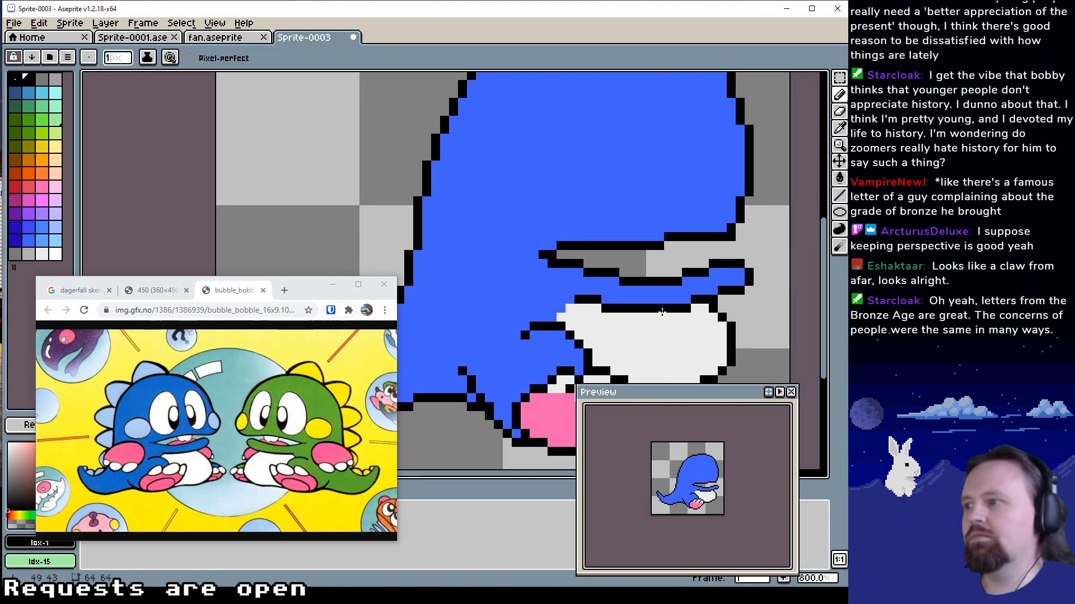
Draw a boxy outline in black Idx-1 against the dragon's back edge, just above the tail and level with the mouth
drag(683, 301, 656, 282)
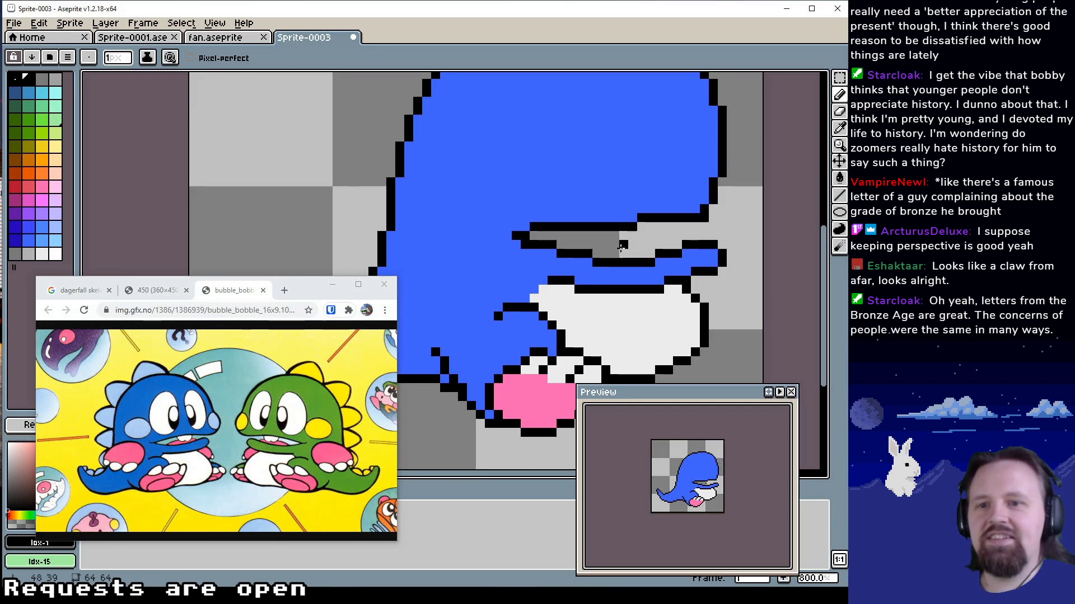
mouse_move(621, 247)
mouse_down()
mouse_move(638, 272)
mouse_move(607, 286)
mouse_move(661, 292)
mouse_up()
mouse_move(622, 226)
mouse_down()
mouse_move(598, 286)
mouse_move(667, 189)
mouse_up()
drag(582, 274, 628, 234)
drag(569, 264, 656, 203)
mouse_move(636, 238)
mouse_down()
mouse_move(620, 289)
mouse_move(565, 298)
mouse_move(565, 275)
mouse_move(548, 291)
mouse_move(518, 274)
mouse_up()
drag(592, 259, 508, 328)
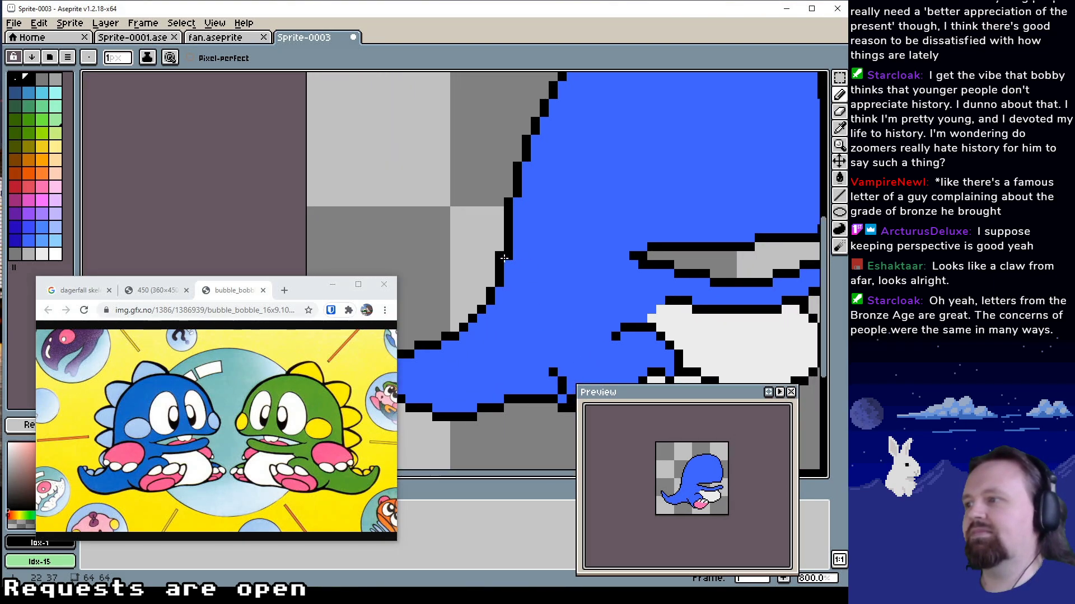
mouse_move(508, 247)
mouse_down()
mouse_move(543, 234)
mouse_move(593, 238)
mouse_move(593, 272)
mouse_move(577, 292)
mouse_move(498, 297)
mouse_up()
alt+click(579, 265)
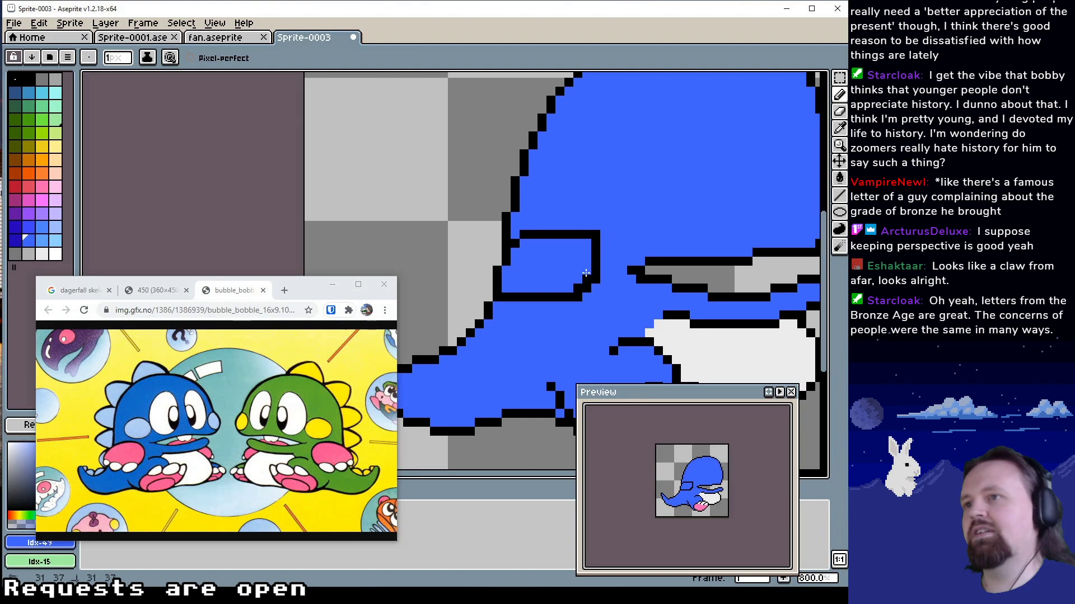
Round the lower front corner of the boxy shape on the back in black Idx-1, clearing the old corner with blue Idx-49
click(596, 279)
click(586, 288)
click(578, 297)
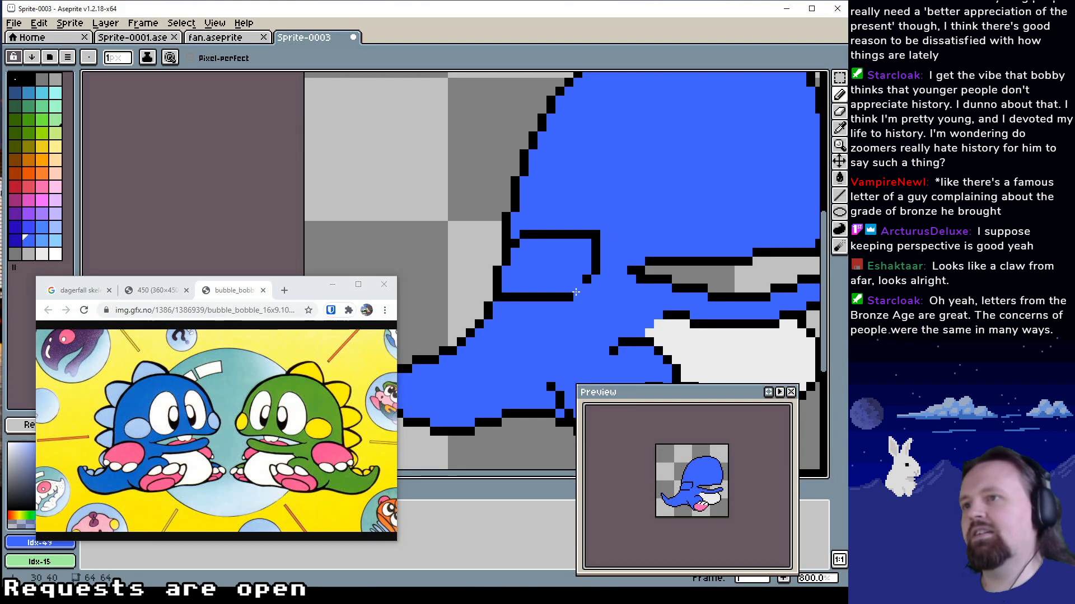
alt+click(577, 288)
click(567, 287)
alt+click(567, 300)
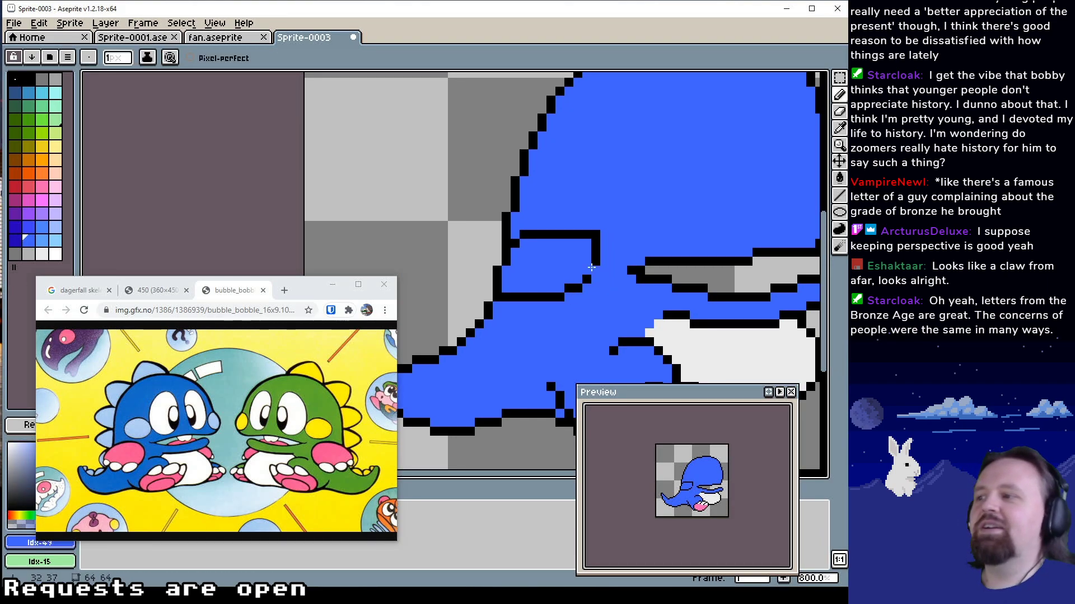
Raise the top edge of the shape on the back by one pixel in black Idx-1 and clean its corners with blue Idx-49
drag(587, 235, 542, 223)
alt+click(595, 235)
alt+click(587, 211)
click(596, 225)
alt+click(588, 225)
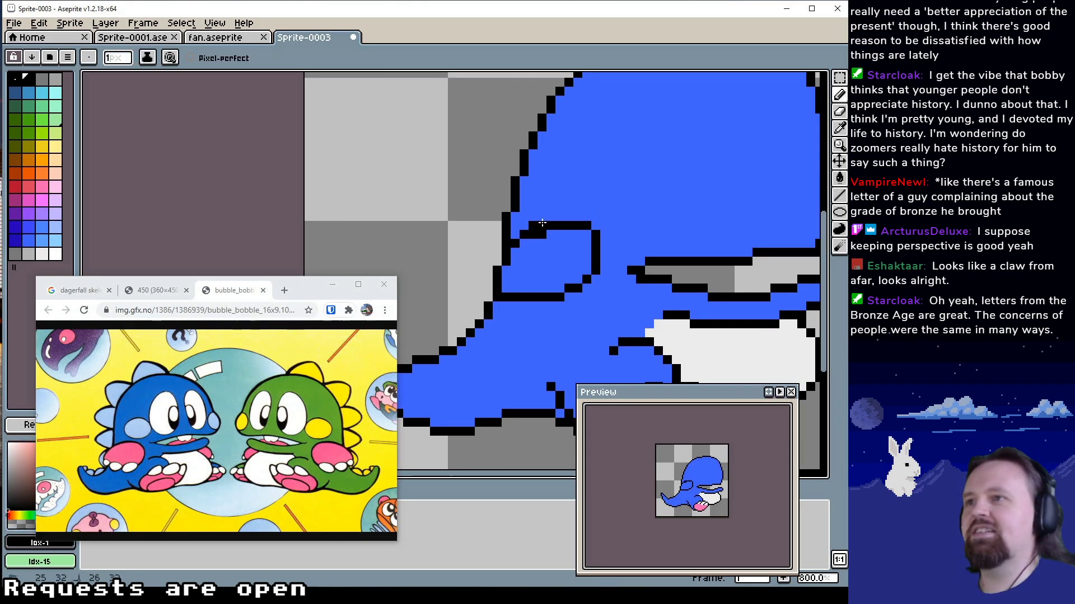
alt+click(533, 218)
click(532, 225)
alt+click(542, 234)
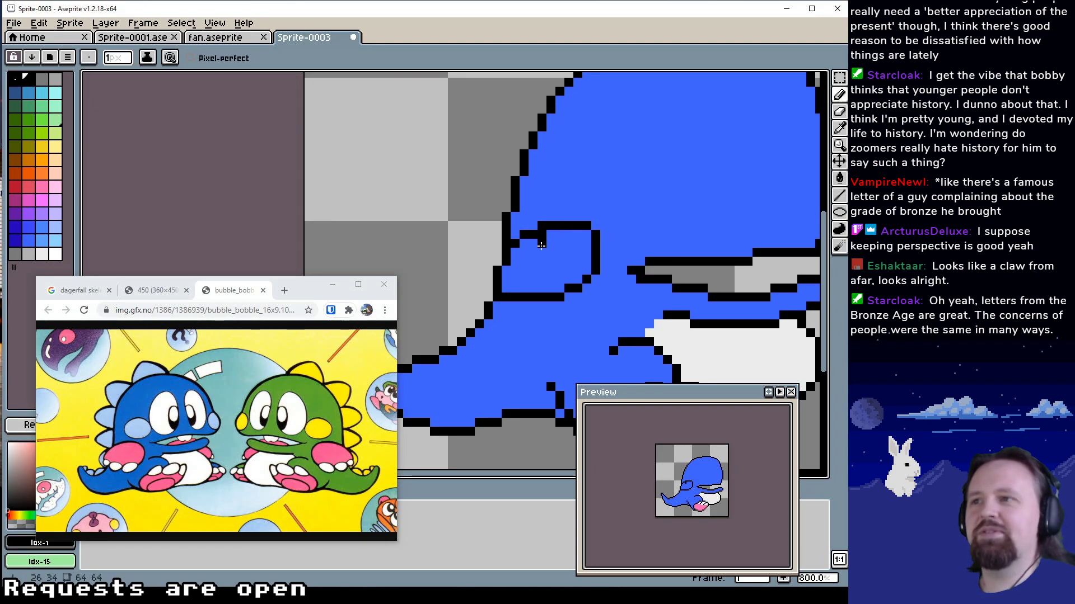
alt+click(541, 242)
click(541, 236)
Bulge the shape out beyond the back in blue Idx-49, outline it in black Idx-1 and erase the surplus corner pixel
mouse_move(547, 255)
mouse_down()
mouse_move(546, 267)
mouse_move(511, 249)
mouse_up()
alt+click(549, 247)
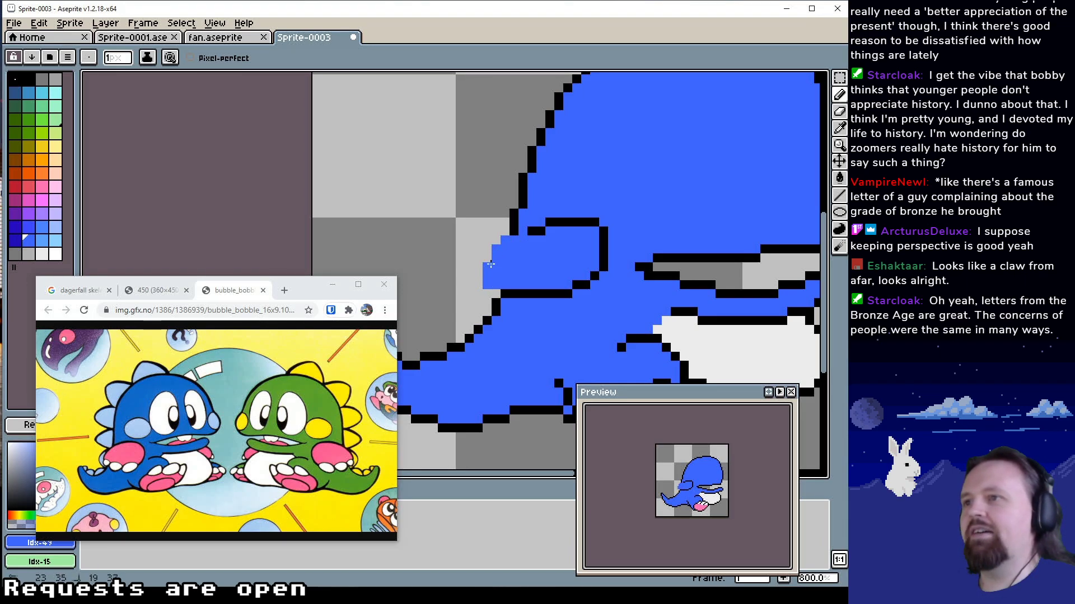
drag(490, 264, 505, 231)
alt+click(532, 231)
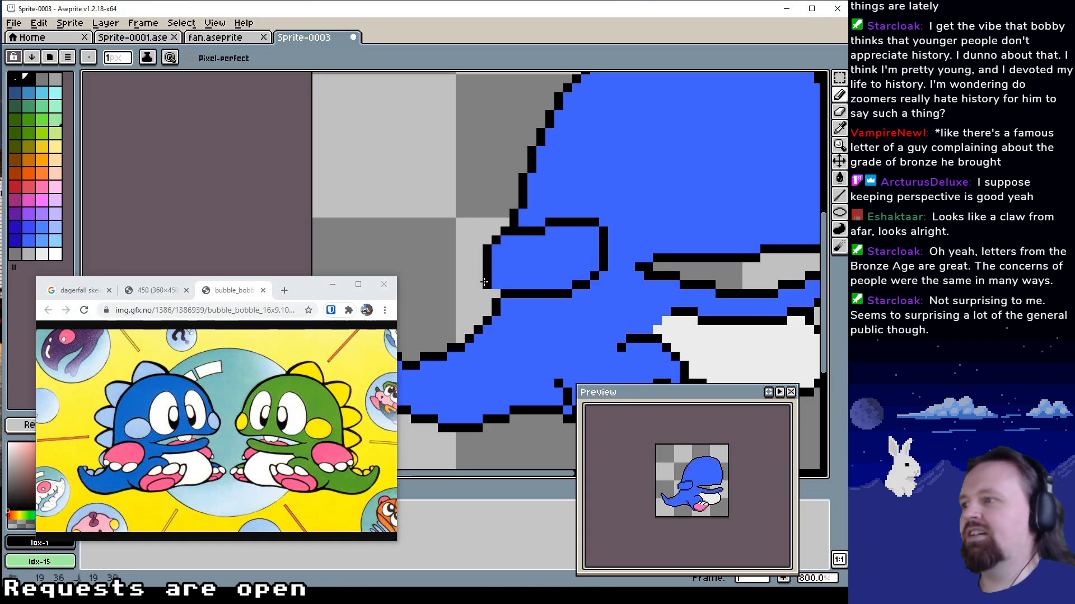
alt+click(486, 293)
click(487, 285)
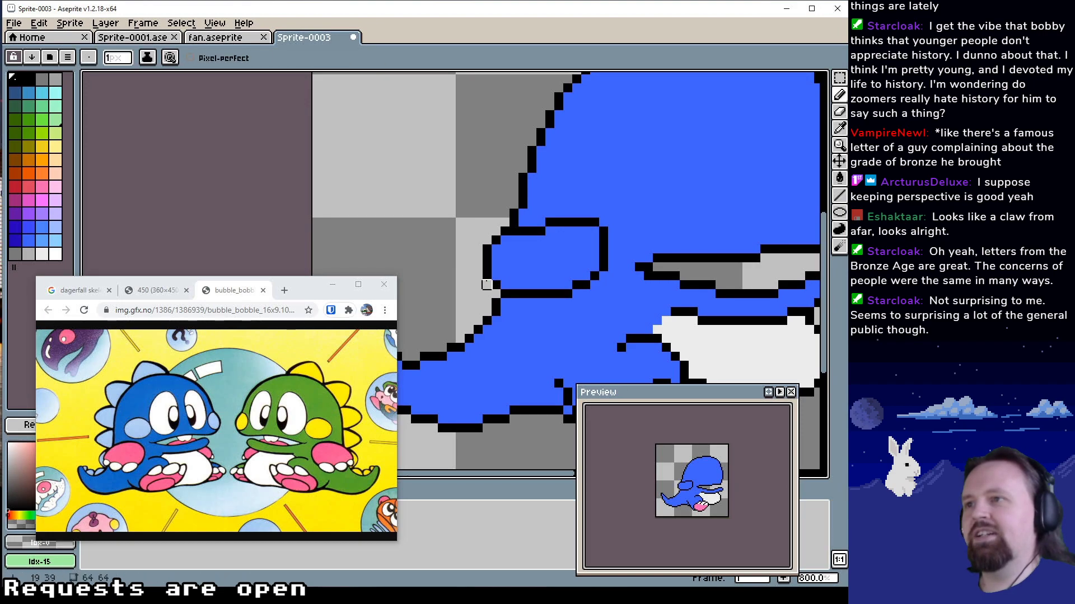
alt+click(484, 258)
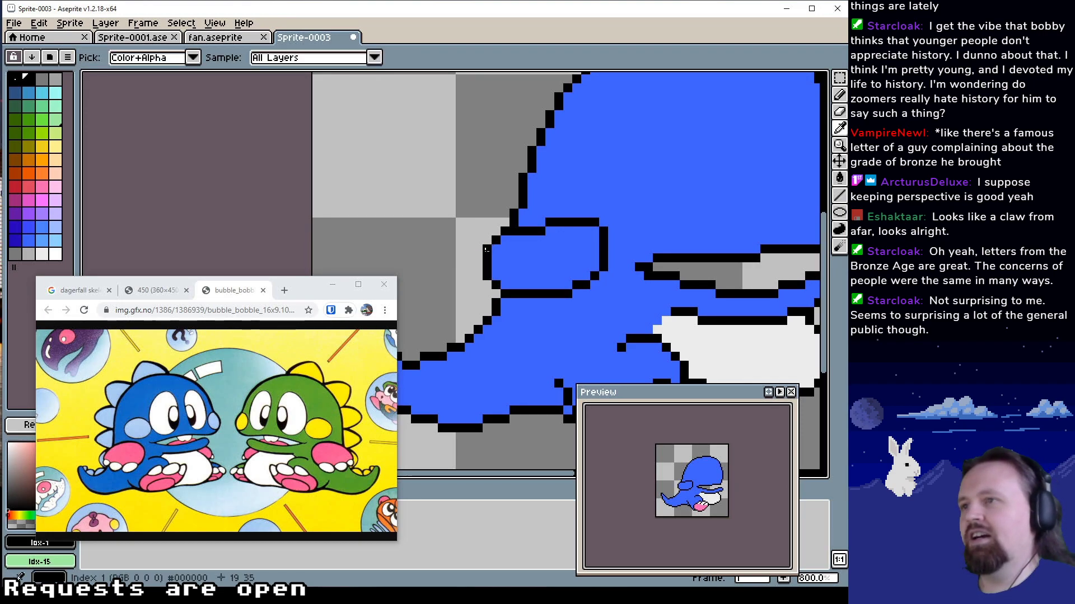
Redraw the bulge's rear curve and lower edge rounder and deeper in black Idx-1, erasing the surplus pixel outside
mouse_move(484, 283)
mouse_down()
mouse_move(504, 259)
mouse_move(492, 255)
mouse_move(485, 274)
mouse_move(530, 258)
mouse_move(517, 286)
mouse_move(527, 289)
mouse_move(528, 265)
mouse_move(474, 284)
mouse_move(496, 292)
mouse_move(546, 293)
mouse_move(560, 282)
mouse_move(481, 303)
mouse_move(515, 304)
mouse_up()
alt+click(505, 258)
alt+click(453, 284)
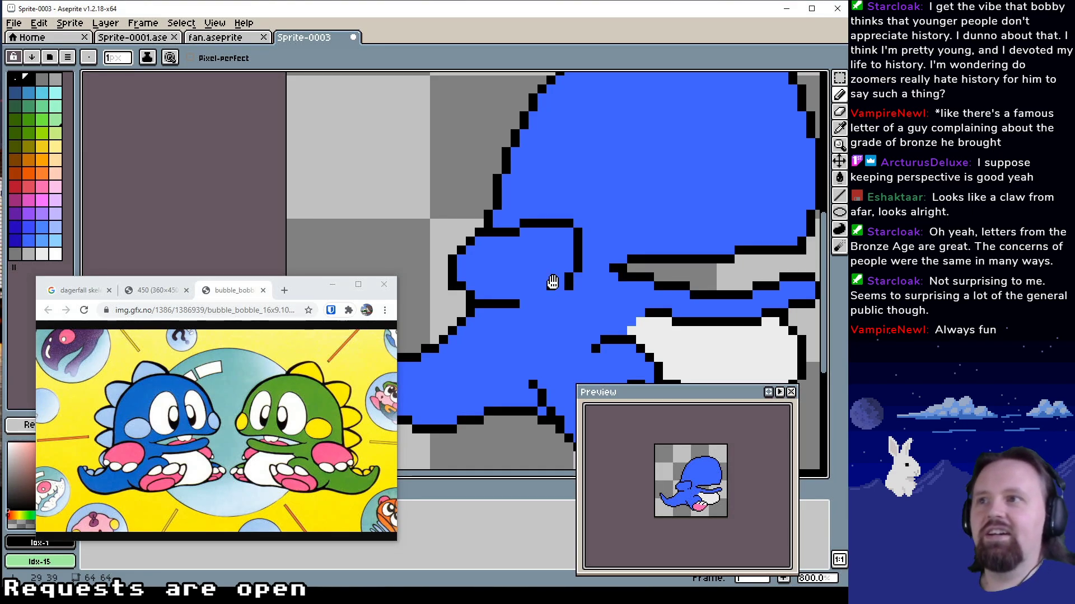
mouse_move(553, 282)
mouse_down()
mouse_move(561, 303)
mouse_move(523, 321)
mouse_up()
click(560, 301)
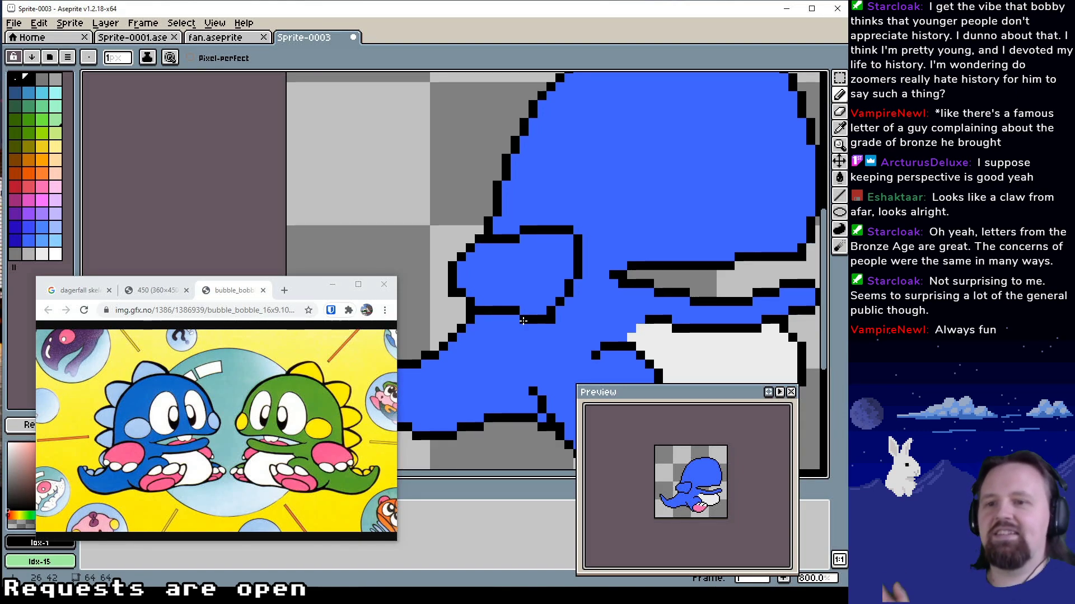
alt+click(445, 302)
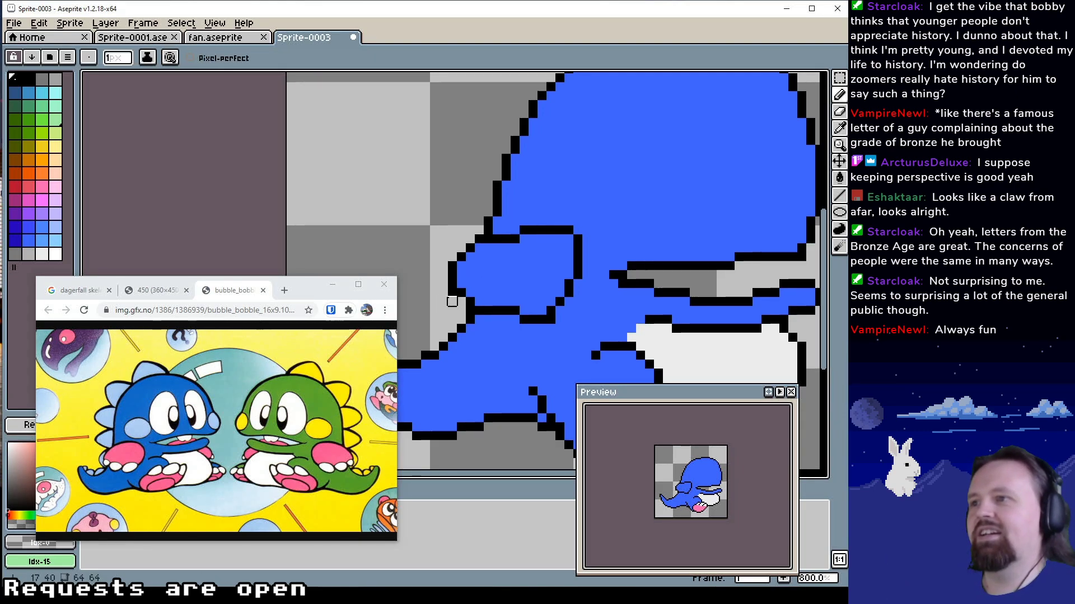
click(452, 293)
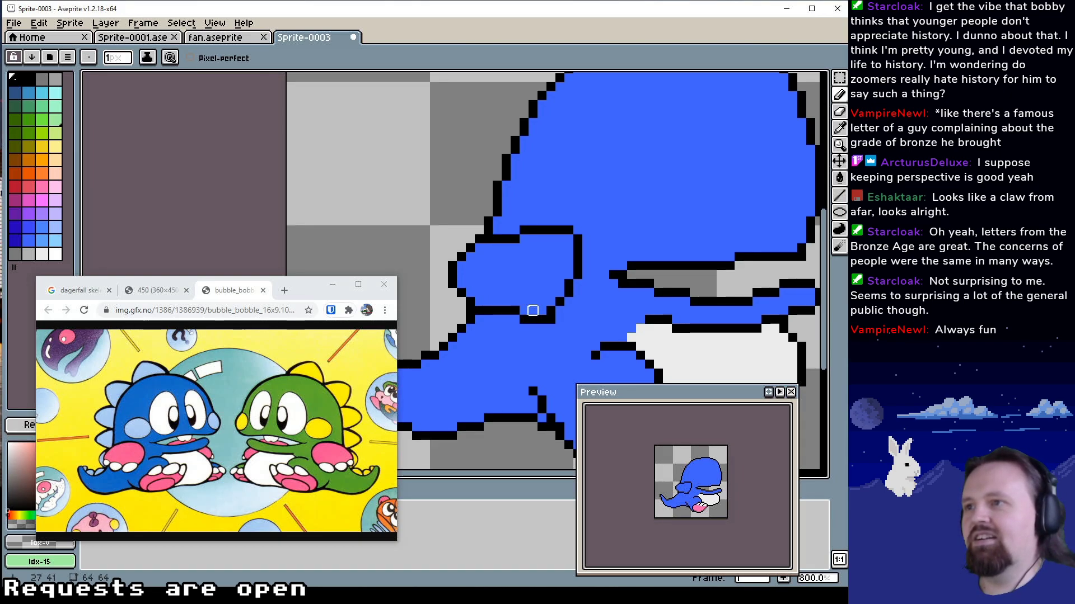
Lower the bottom edge of the bulge further in black Idx-1 and remove the old edge with blue Idx-49
alt+click(531, 310)
mouse_move(515, 311)
mouse_down()
mouse_move(482, 309)
mouse_move(494, 319)
mouse_move(479, 328)
mouse_move(529, 328)
mouse_move(528, 307)
mouse_move(528, 319)
mouse_move(486, 320)
mouse_move(461, 303)
mouse_move(507, 299)
mouse_up()
alt+click(532, 319)
alt+click(534, 313)
click(470, 302)
alt+click(470, 311)
alt+click(571, 330)
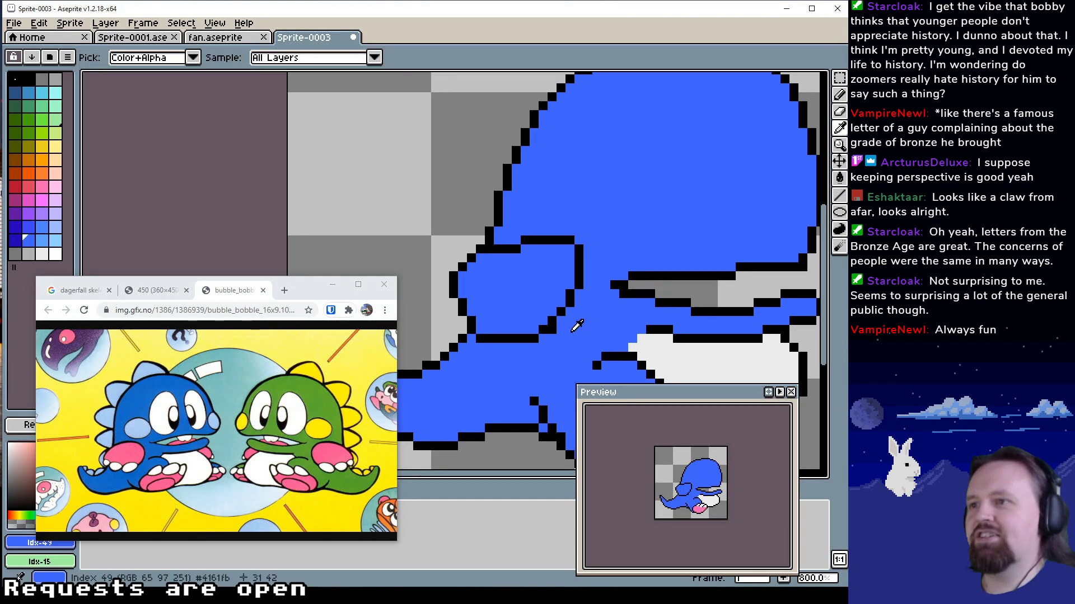
Round the lower front corner of the bulge in black Idx-1 and clear the old edge pixels with blue Idx-49
click(553, 330)
click(569, 303)
alt+click(550, 319)
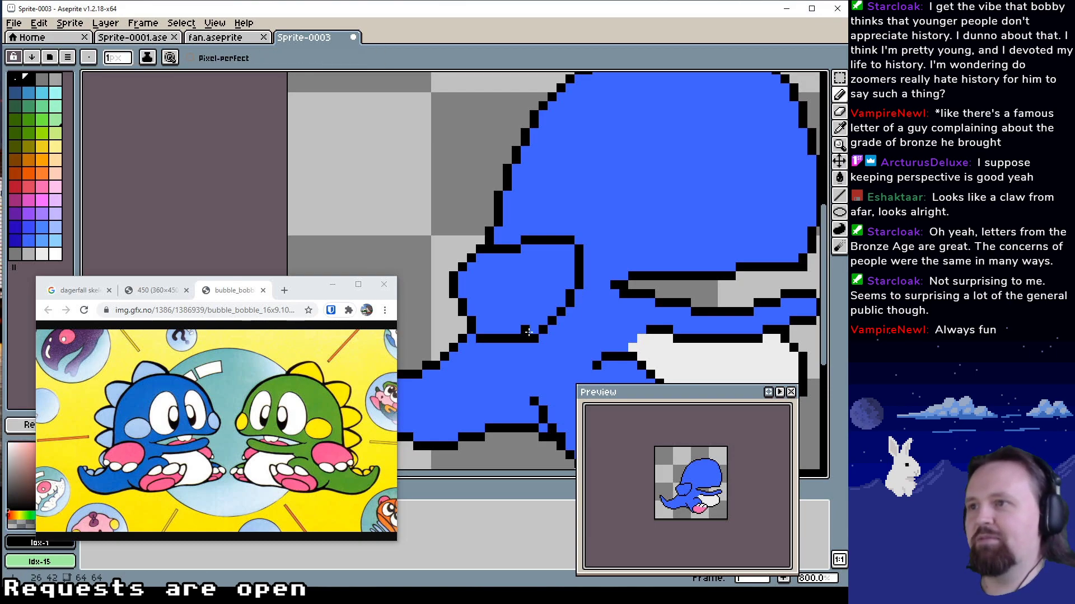
drag(527, 330, 532, 339)
alt+click(530, 347)
click(525, 330)
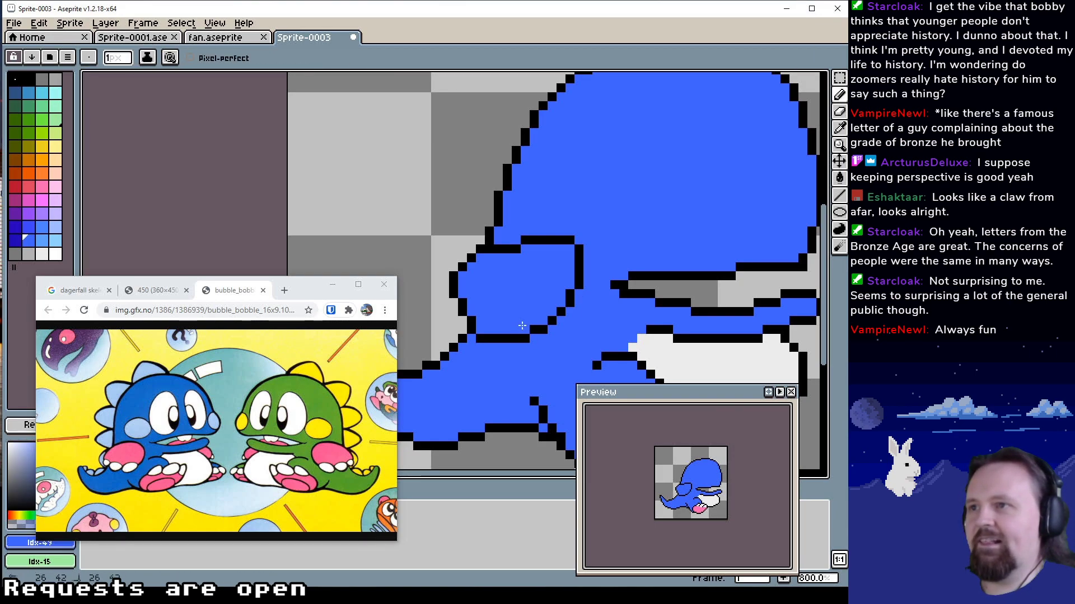
Round the upper front corner of the bulge by moving its black corner pixel inward and covering the old one in blue Idx-49
scroll(554, 271, up, 1)
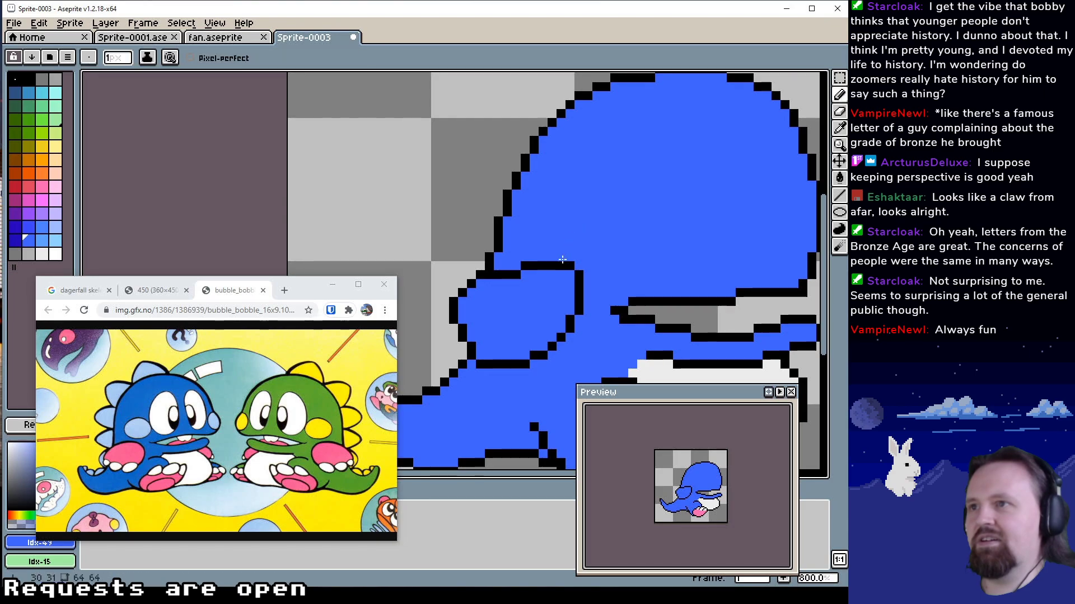
mouse_move(560, 265)
mouse_down()
mouse_move(580, 299)
mouse_move(570, 266)
mouse_up()
alt+click(579, 303)
click(561, 266)
alt+click(578, 244)
click(570, 266)
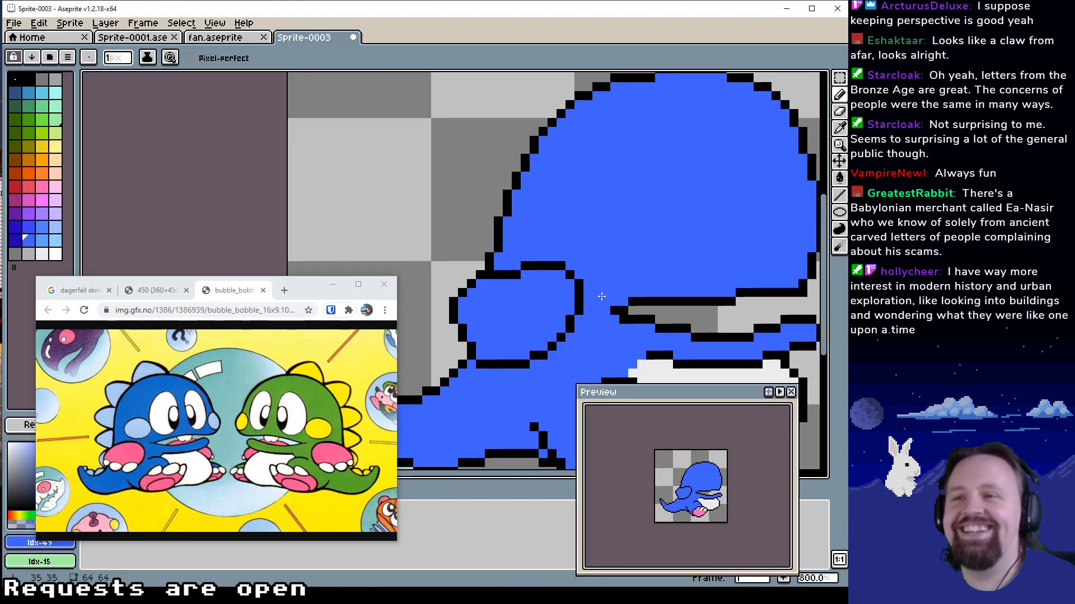
Fill the outlined bulge at the dragon's rear with pink Idx-34 using the Paint Bucket
mouse_move(616, 301)
mouse_down()
mouse_move(630, 276)
mouse_move(630, 287)
mouse_up()
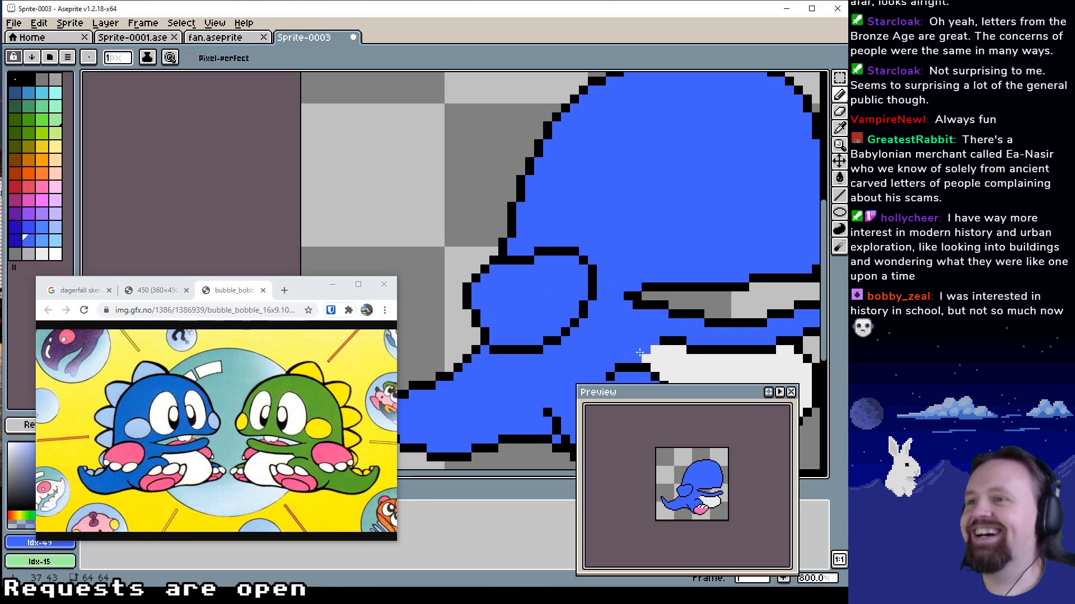
drag(640, 353, 608, 268)
alt+click(607, 373)
drag(529, 266, 533, 294)
key(g)
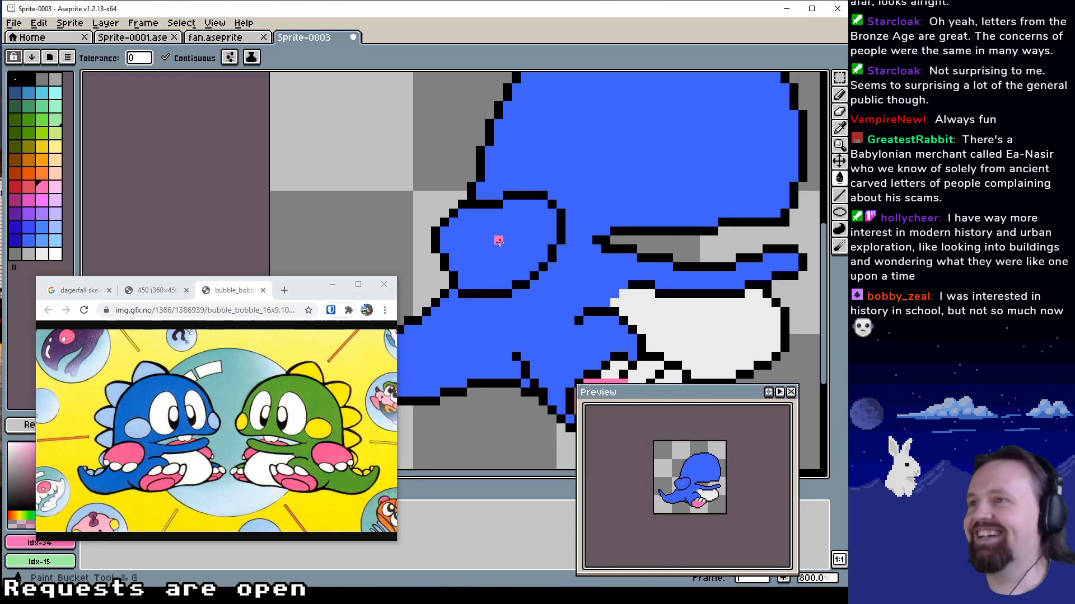
click(499, 241)
Paint a band in near-white Idx-54 with the Pencil along the lower edge of the pink rear foot for the toes
drag(498, 240, 491, 190)
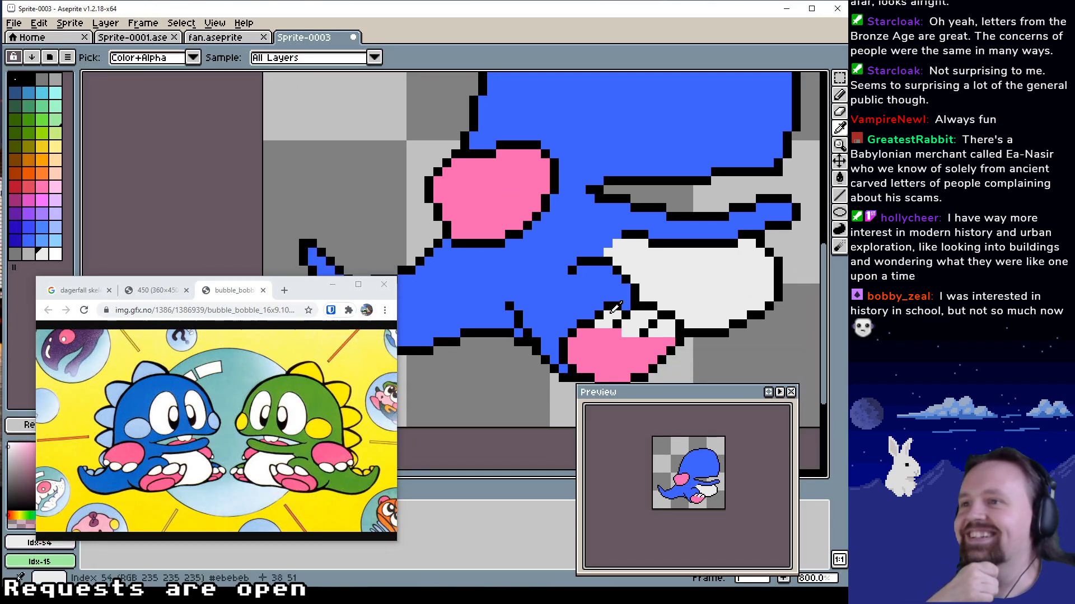
drag(615, 306, 627, 340)
click(507, 263)
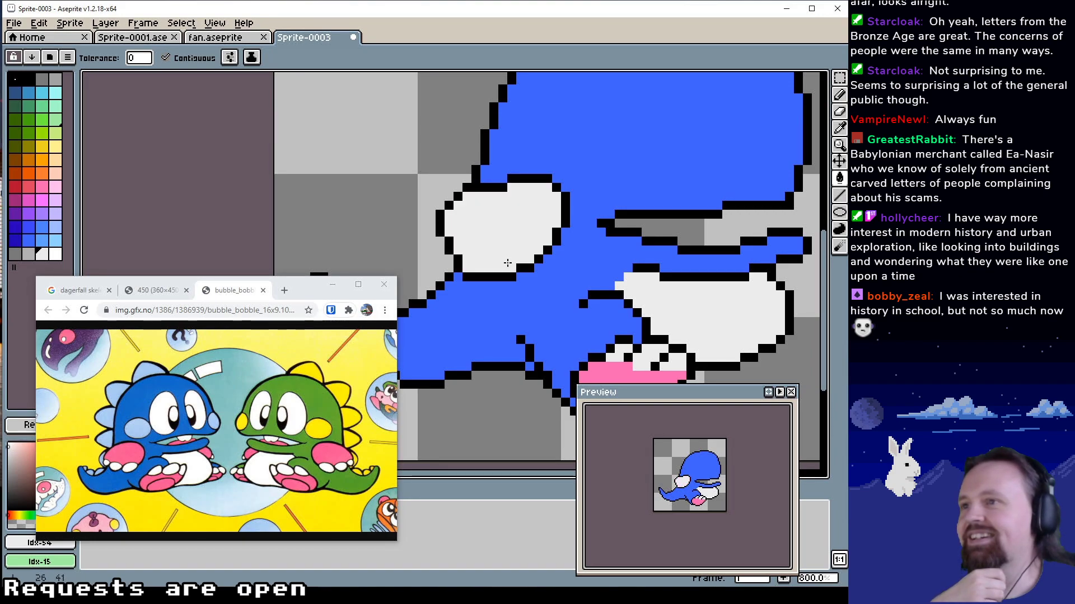
key(b)
key(ctrl+z)
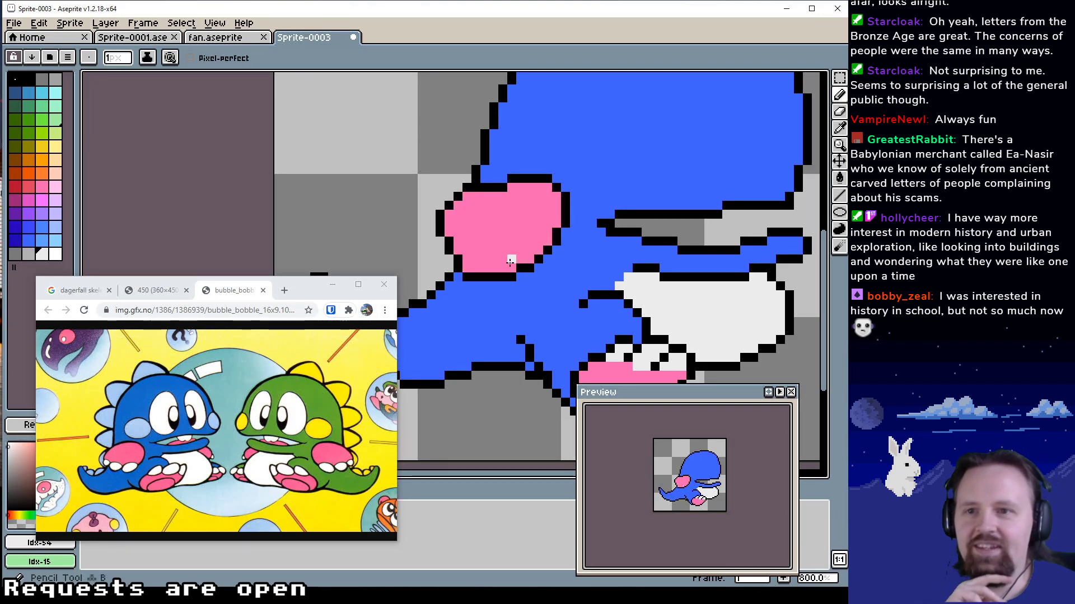
drag(510, 261, 512, 268)
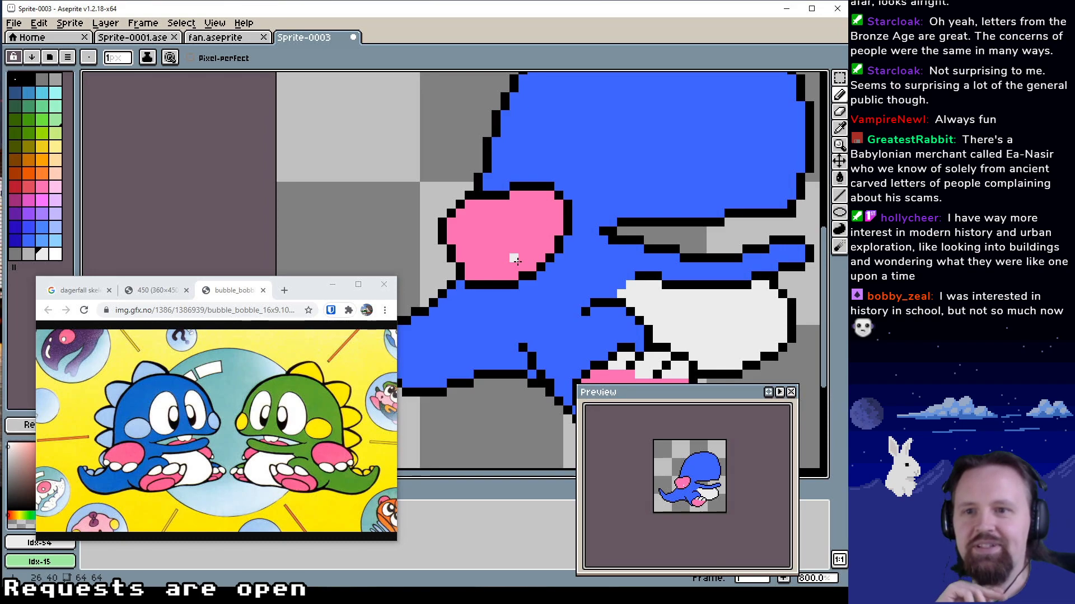
drag(517, 261, 524, 272)
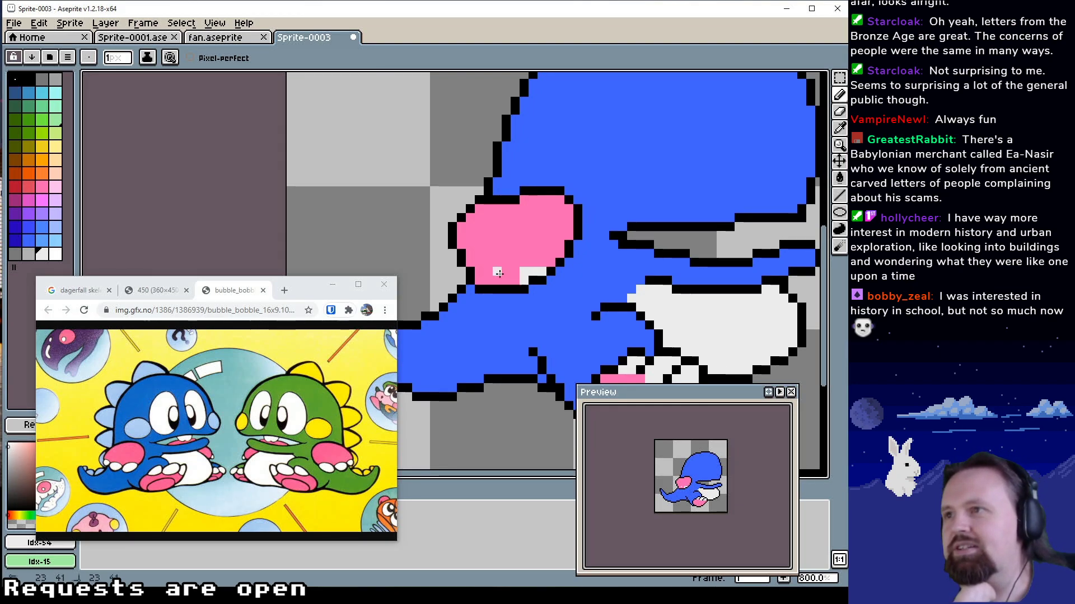
mouse_move(512, 275)
mouse_down()
mouse_move(480, 275)
mouse_move(481, 263)
mouse_move(510, 263)
mouse_up()
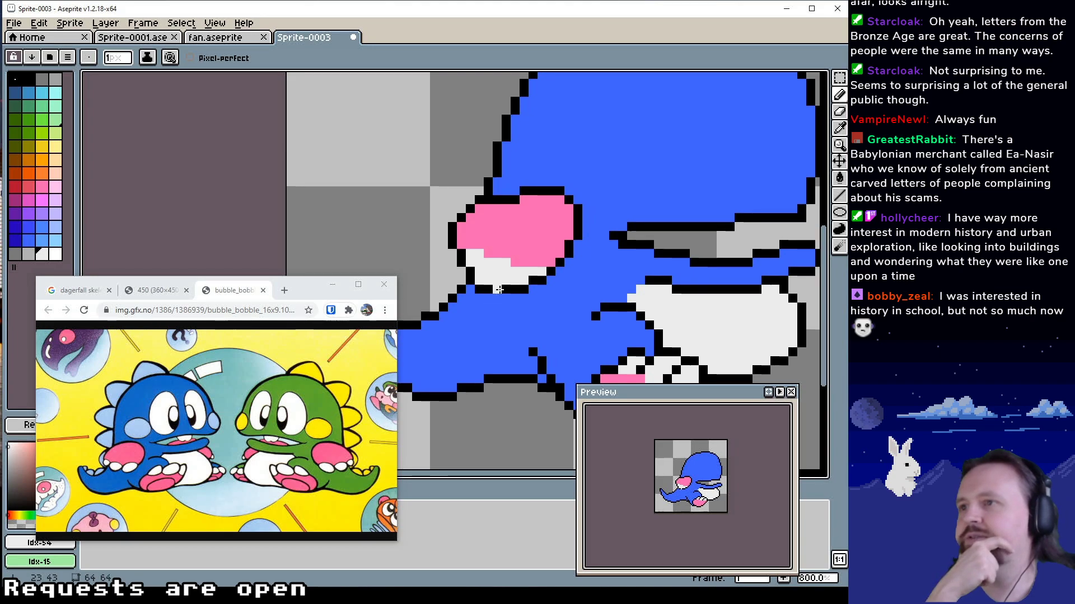
Divide the white band of the rear foot into three toes with short black Idx-1 lines, adding white Idx-54 to the rearmost toe
alt+click(497, 300)
click(506, 289)
alt+click(523, 288)
click(508, 277)
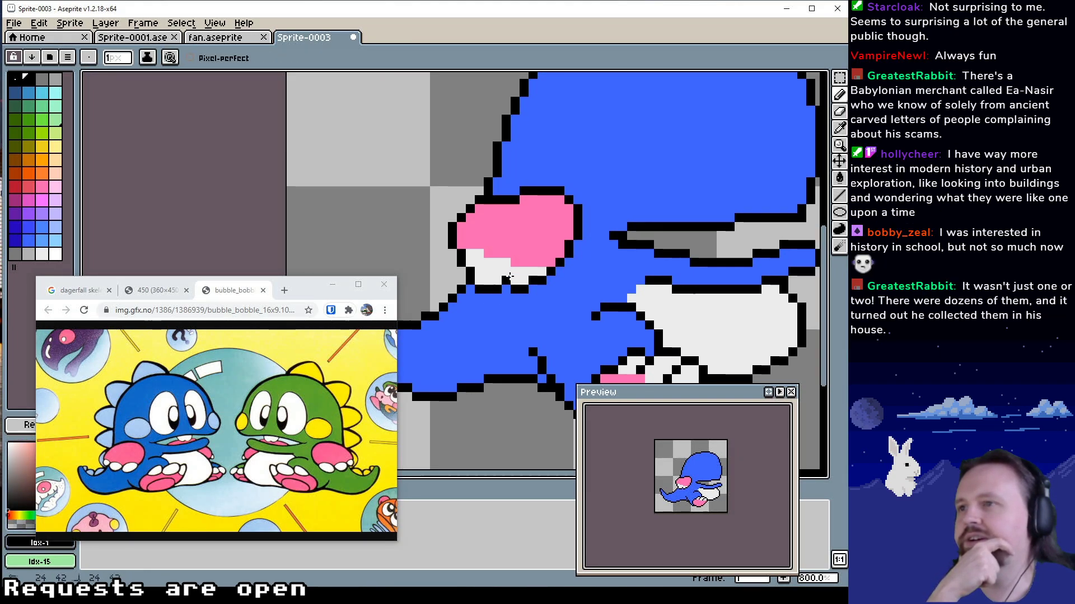
alt+click(479, 257)
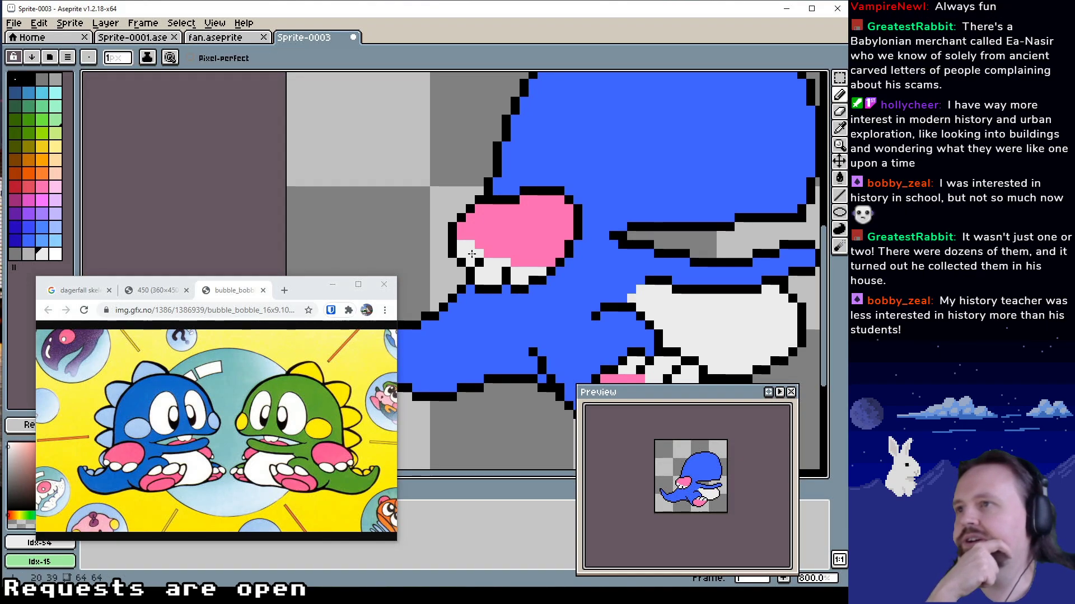
alt+click(479, 262)
click(479, 254)
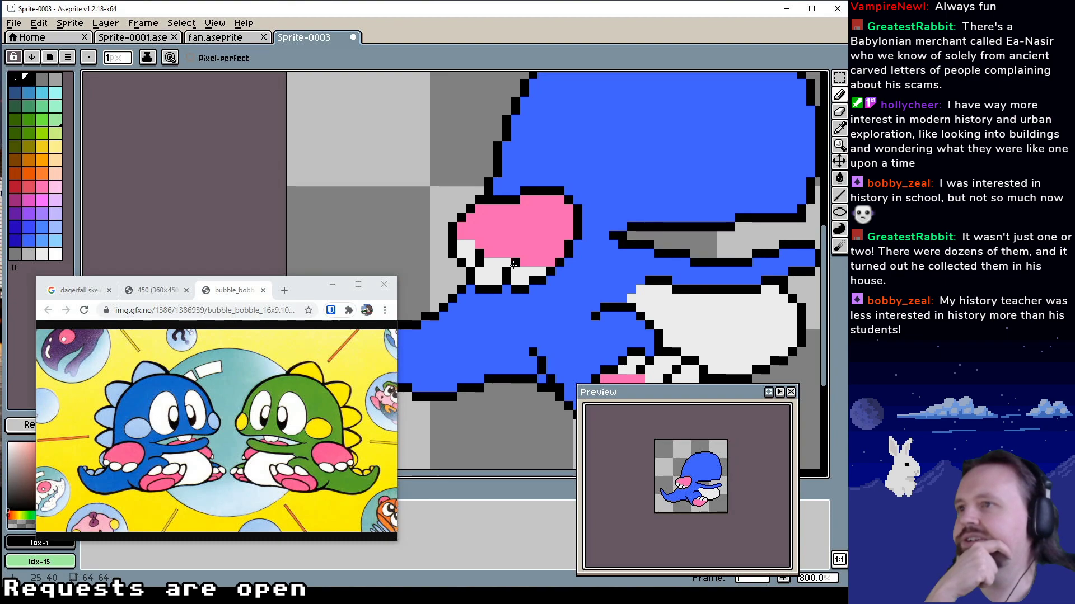
click(505, 277)
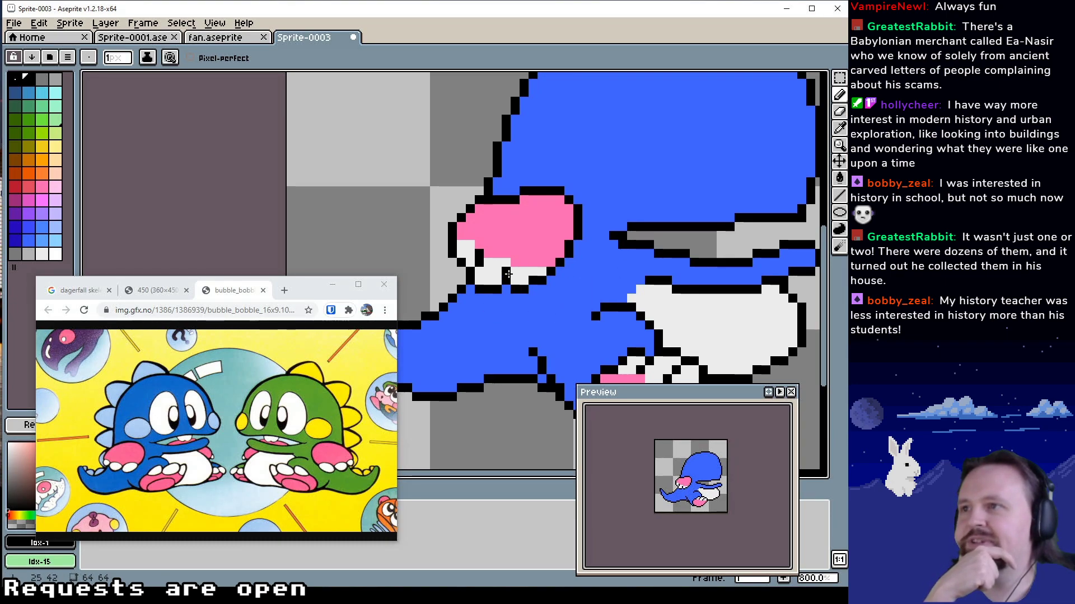
Clear part of the outline below the middle toe with blue Idx-49 and redraw it as a rounder diagonal in black Idx-1
alt+click(486, 307)
drag(487, 289, 470, 275)
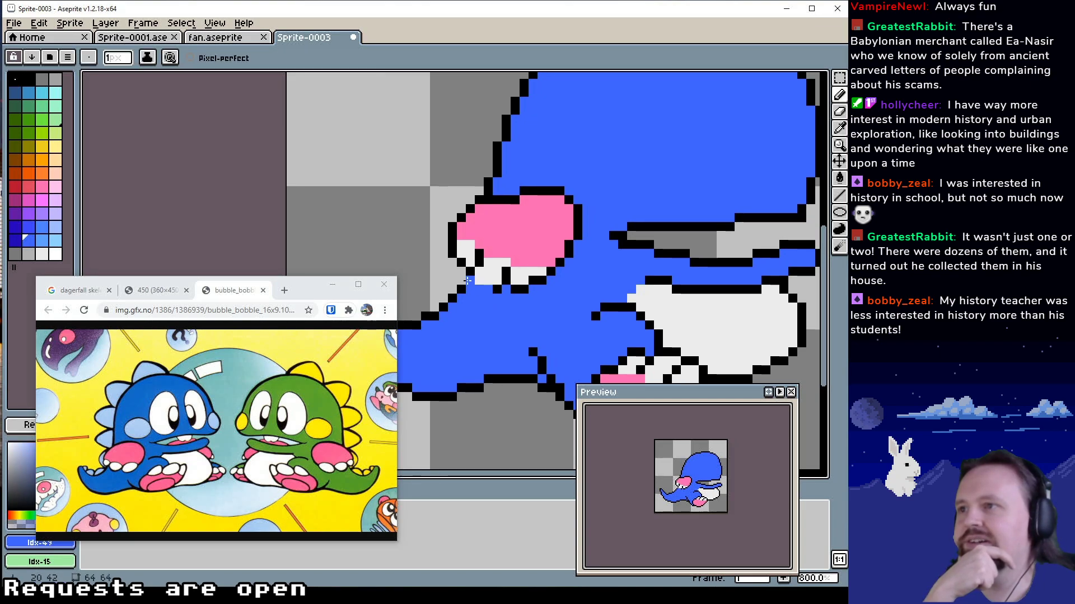
alt+click(465, 280)
alt+click(469, 274)
click(464, 279)
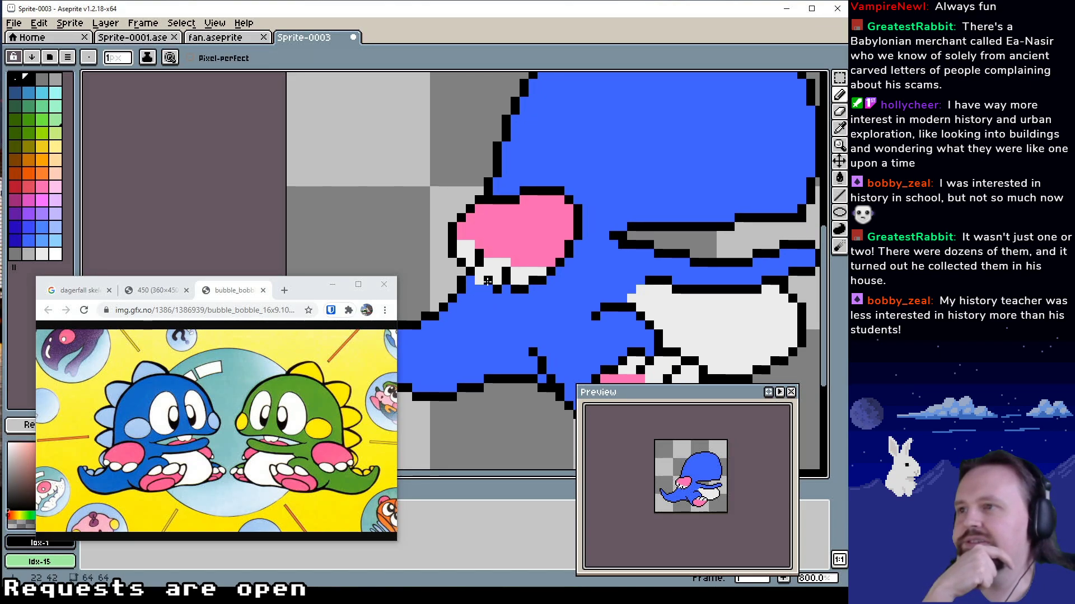
alt+click(488, 280)
alt+click(471, 272)
click(479, 281)
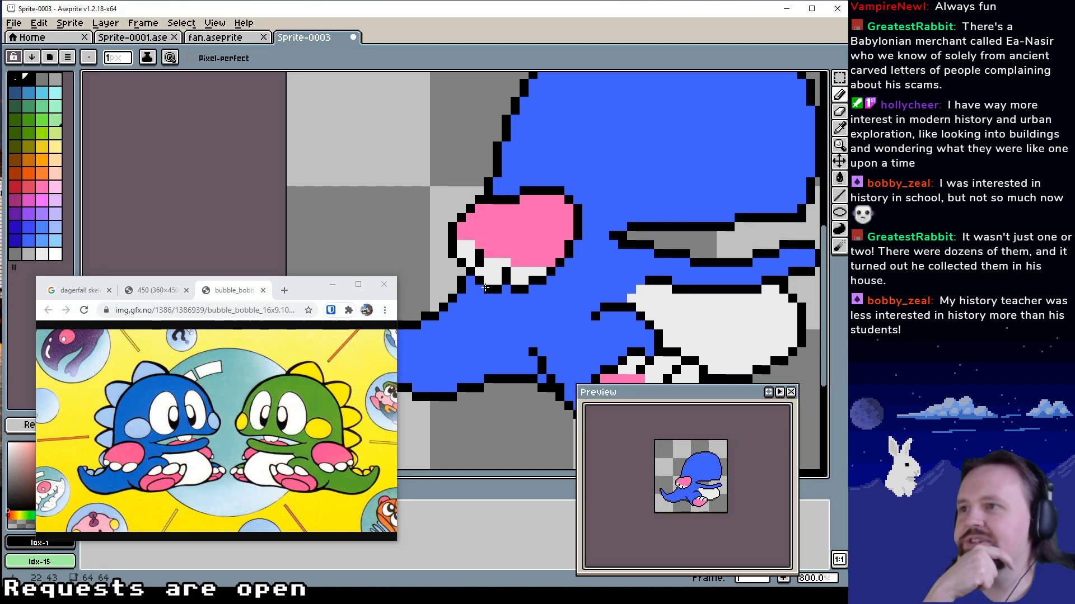
Enlarge the front toe upward in white Idx-54, extend its black divider and restore the surplus pixel above in pink Idx-34
drag(522, 308, 550, 315)
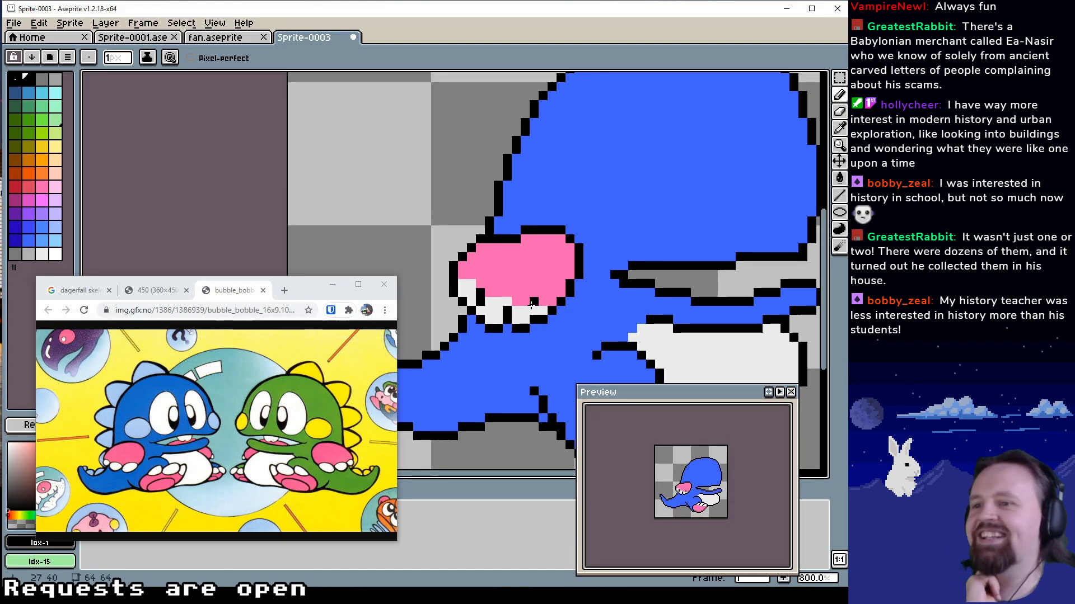
alt+click(533, 302)
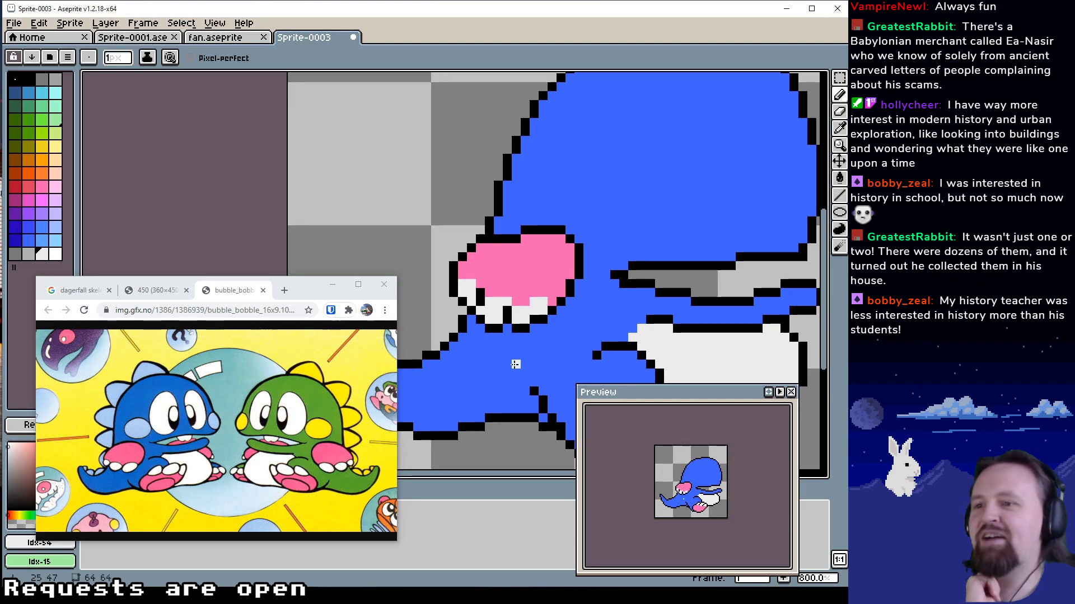
drag(516, 302, 525, 302)
click(516, 294)
alt+click(508, 310)
click(515, 302)
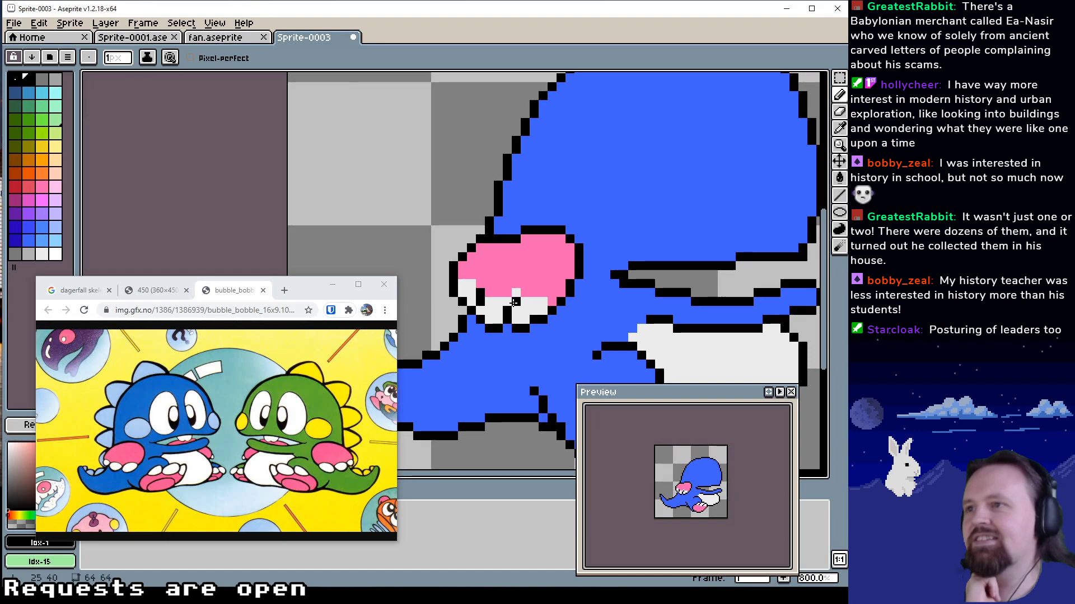
alt+click(515, 275)
click(515, 294)
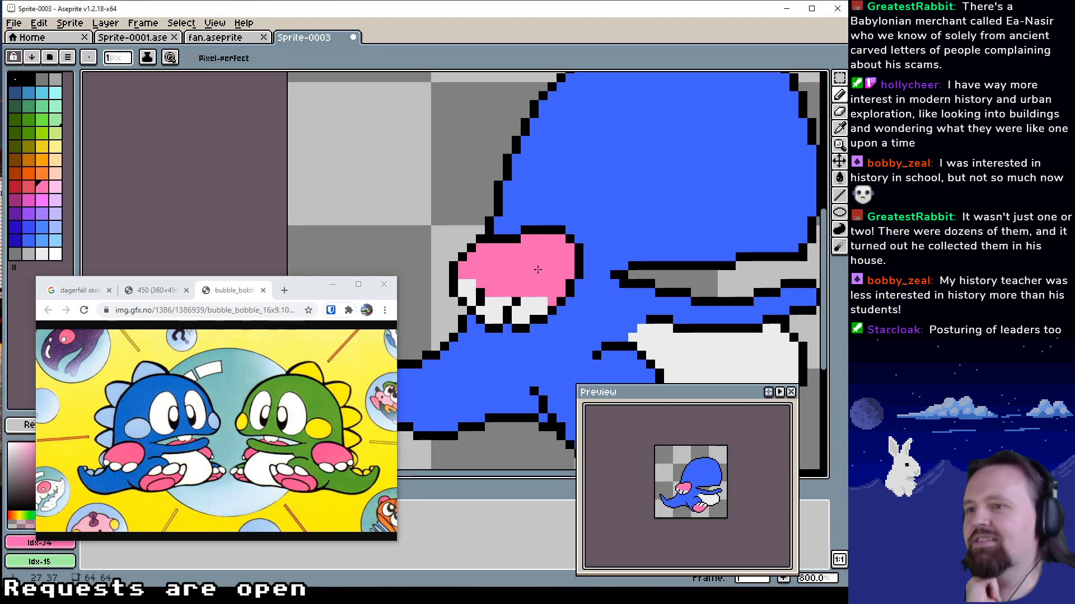
Extend the top of the rear foot's middle toe in white Idx-54
scroll(537, 270, up, 1)
alt+click(498, 322)
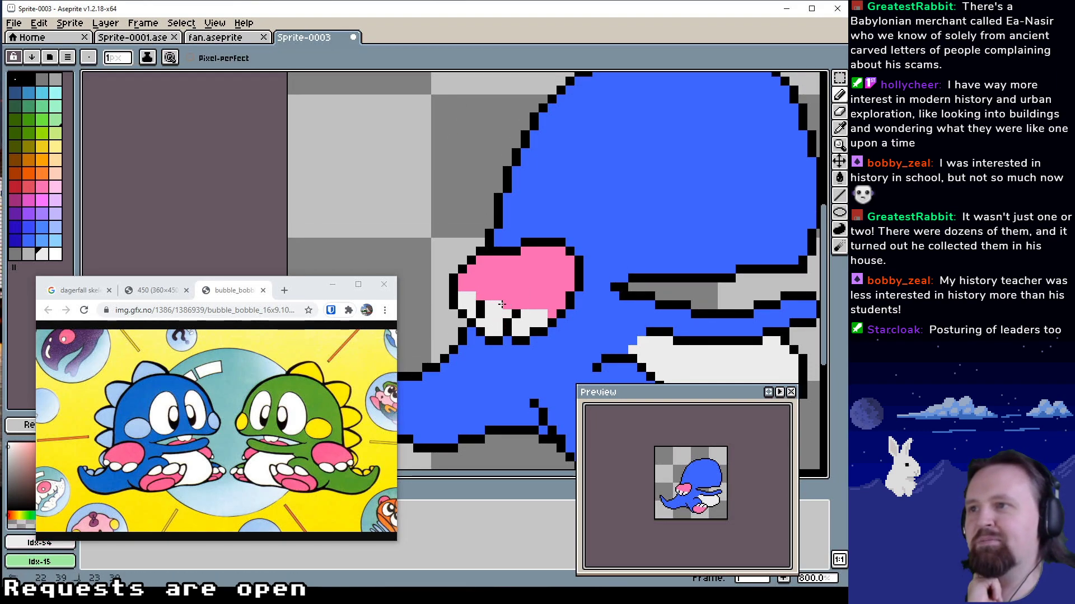
drag(502, 305, 507, 305)
drag(585, 306, 583, 310)
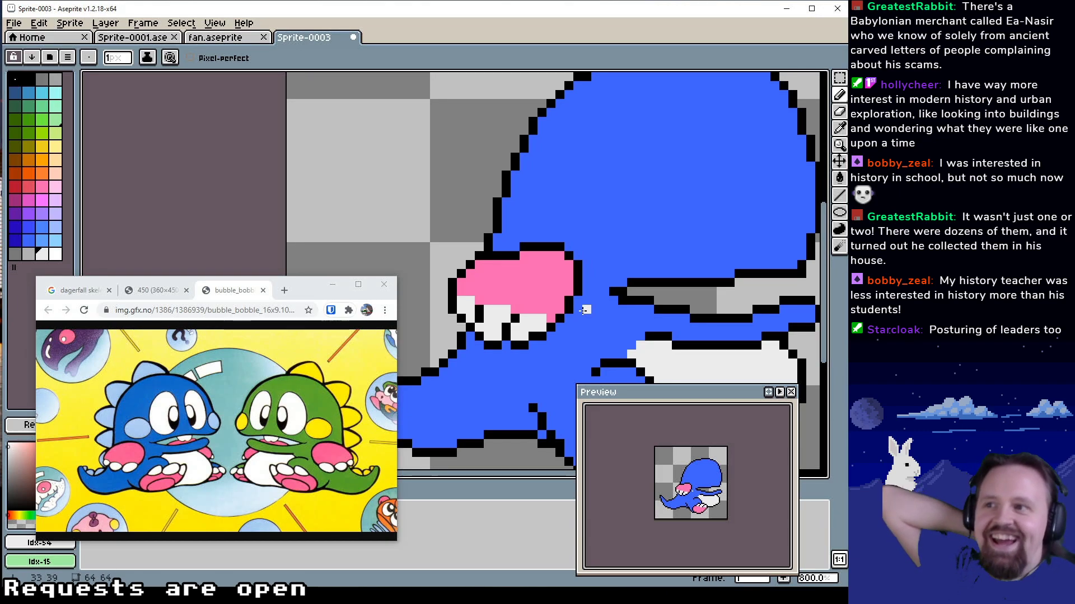
Raise part of the rear foot's upper edge by one pixel, filling with pink Idx-34 and redrawing the outline in black Idx-1
drag(575, 294, 559, 313)
alt+click(467, 307)
click(501, 282)
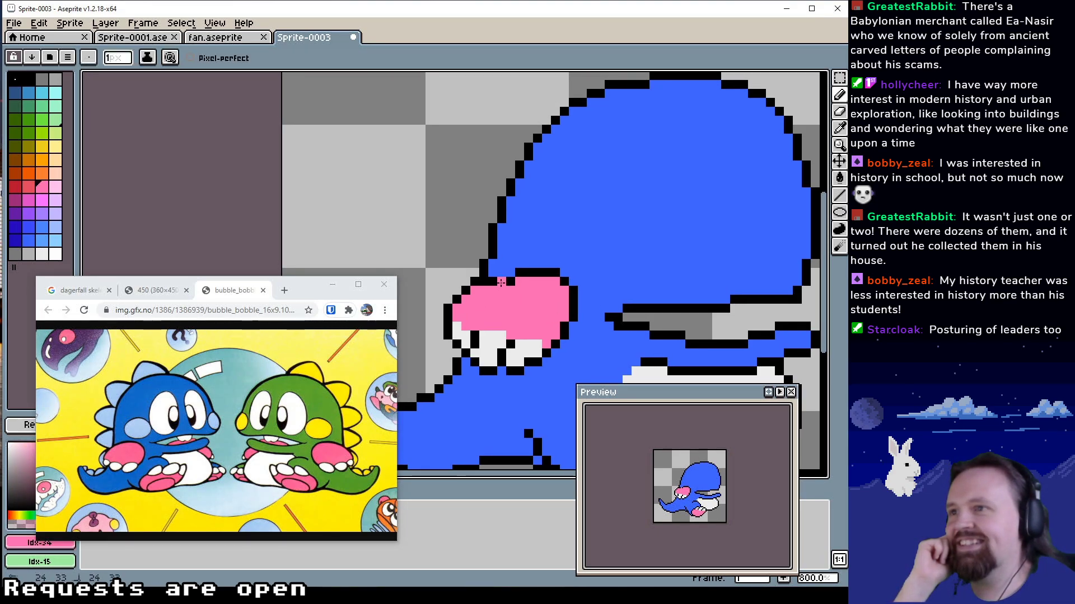
alt+click(523, 272)
drag(511, 273, 502, 273)
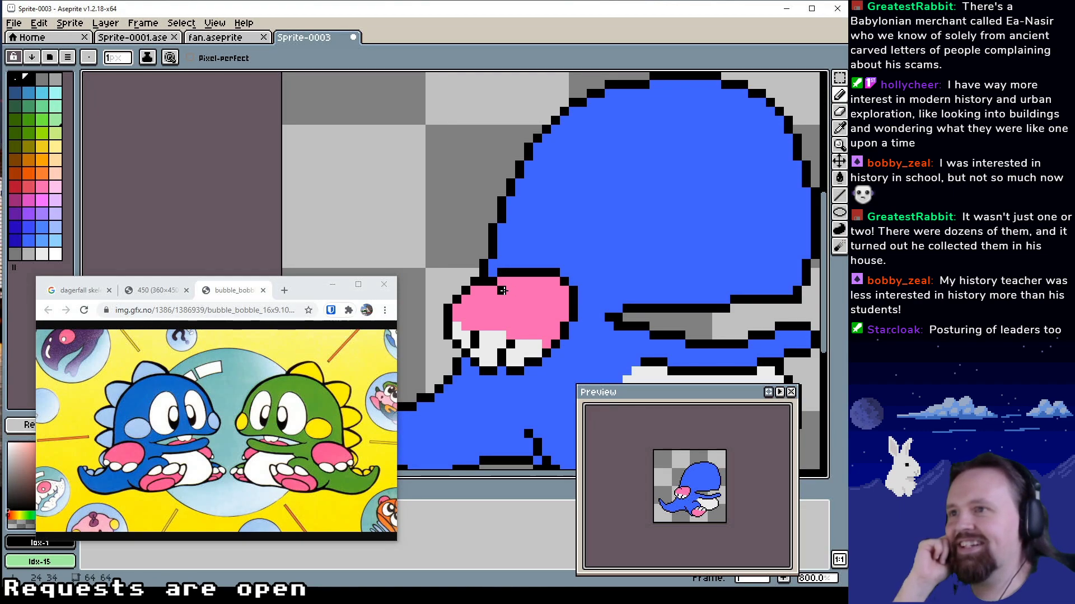
drag(548, 316, 580, 330)
drag(556, 286, 567, 326)
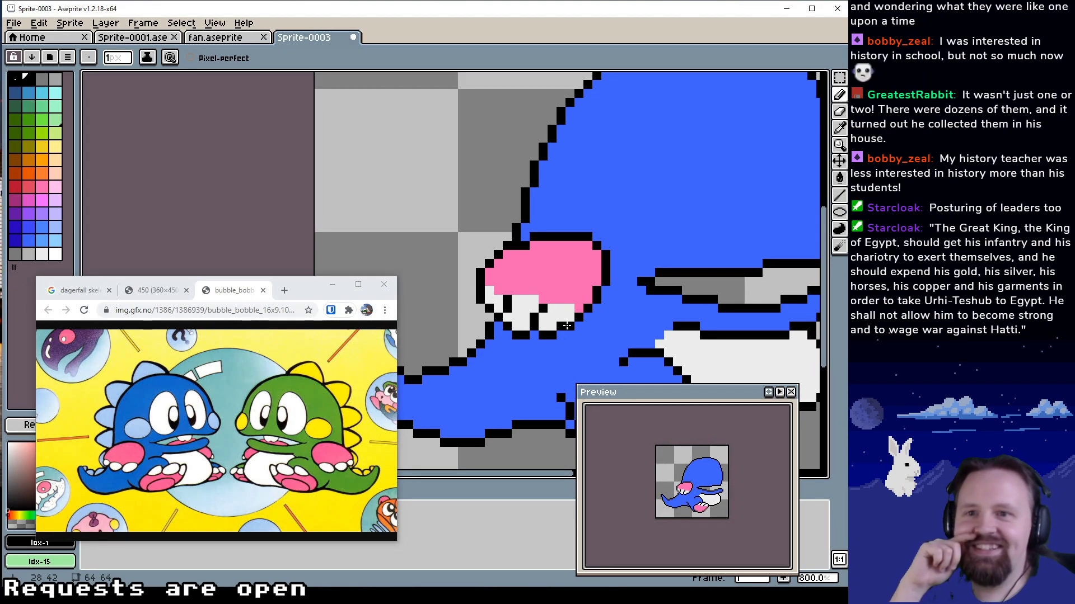
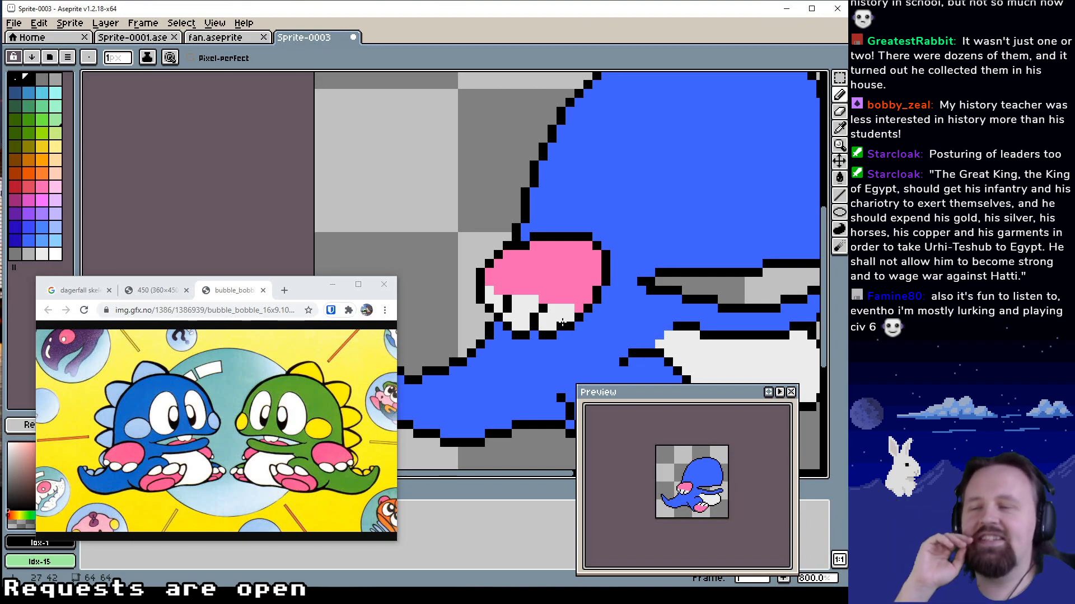
Redraw the head's lower front edge as a protruding snout in black Idx-1, clearing the old outline inside it with blue Idx-49
drag(561, 283, 534, 318)
drag(605, 259, 560, 280)
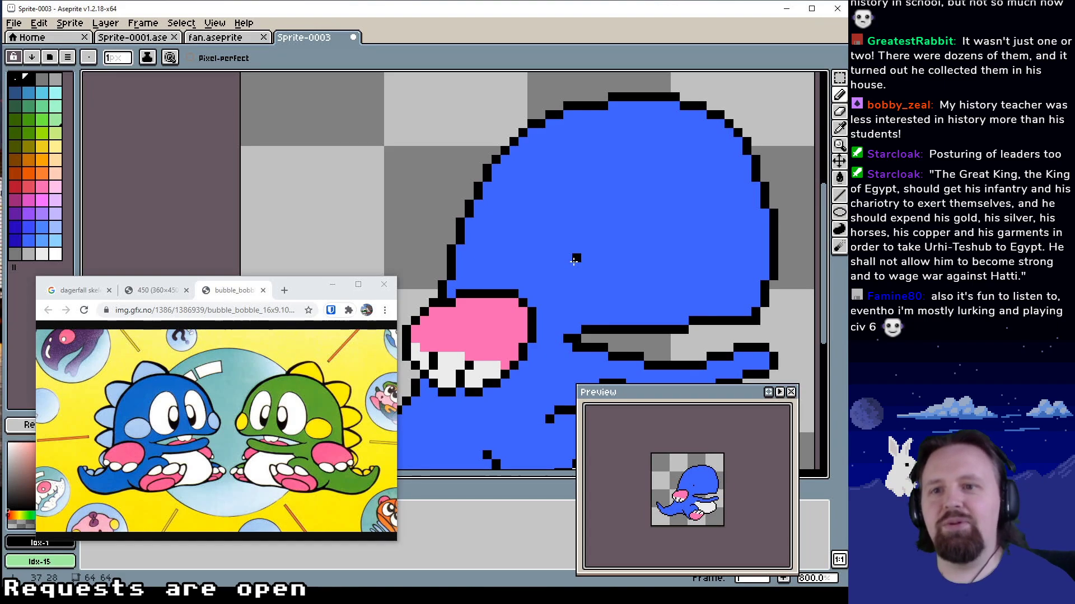
drag(575, 275, 566, 297)
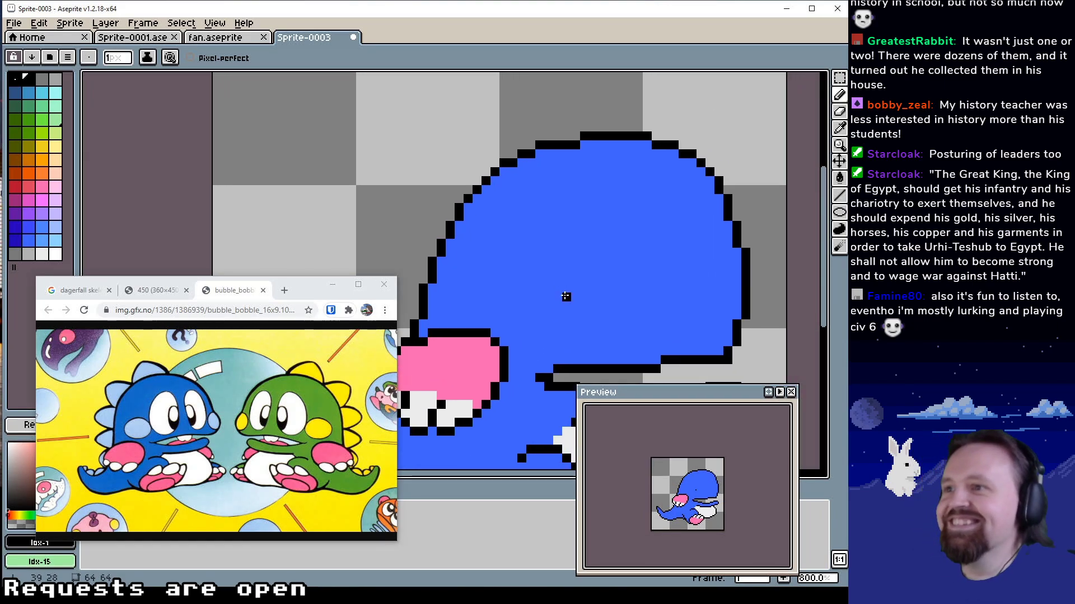
drag(673, 269, 614, 230)
alt+click(693, 232)
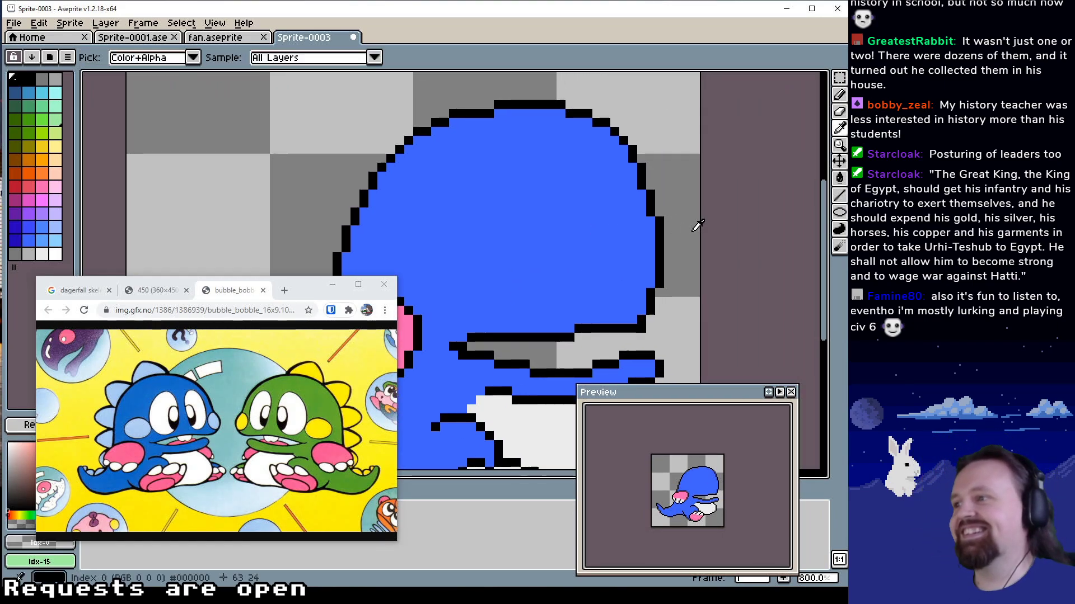
alt+click(659, 258)
mouse_move(660, 259)
mouse_down()
mouse_move(682, 296)
mouse_move(659, 318)
mouse_move(665, 294)
mouse_move(661, 303)
mouse_move(686, 293)
mouse_move(662, 271)
mouse_move(657, 302)
mouse_move(651, 290)
mouse_up()
alt+click(678, 265)
alt+click(633, 266)
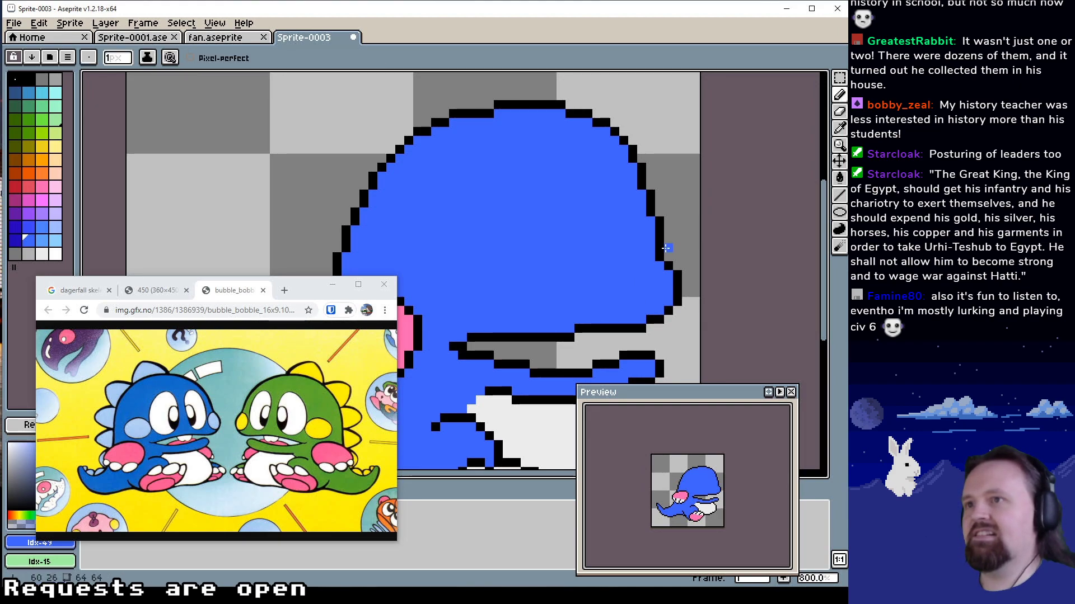
alt+click(659, 248)
drag(659, 248, 679, 252)
Draw and fill the front eye on the head as a tall oval about 6 × 13 px in white Idx-54
mouse_move(474, 270)
mouse_down()
mouse_move(548, 298)
mouse_move(561, 261)
mouse_move(553, 247)
mouse_up()
drag(570, 309, 575, 235)
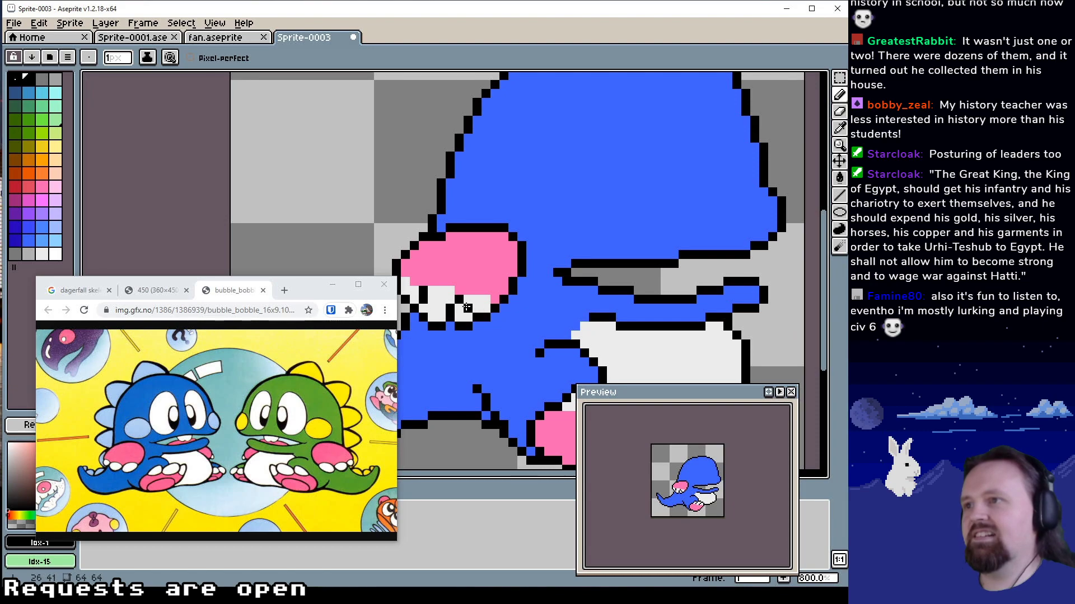
alt+click(478, 299)
mouse_move(626, 181)
mouse_down()
mouse_move(582, 254)
mouse_move(580, 240)
mouse_move(552, 254)
mouse_up()
mouse_move(618, 211)
mouse_down()
mouse_move(611, 266)
mouse_move(641, 298)
mouse_move(645, 231)
mouse_move(628, 212)
mouse_move(611, 291)
mouse_up()
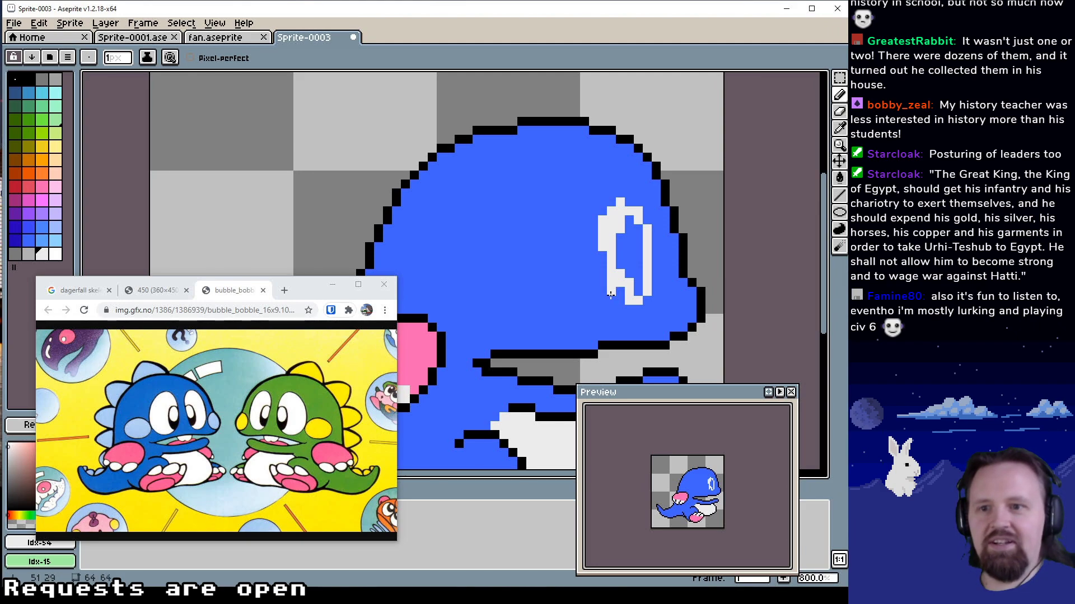
mouse_move(603, 256)
mouse_down()
mouse_move(624, 298)
mouse_move(632, 261)
mouse_move(623, 213)
mouse_move(619, 262)
mouse_move(630, 227)
mouse_move(638, 284)
mouse_up()
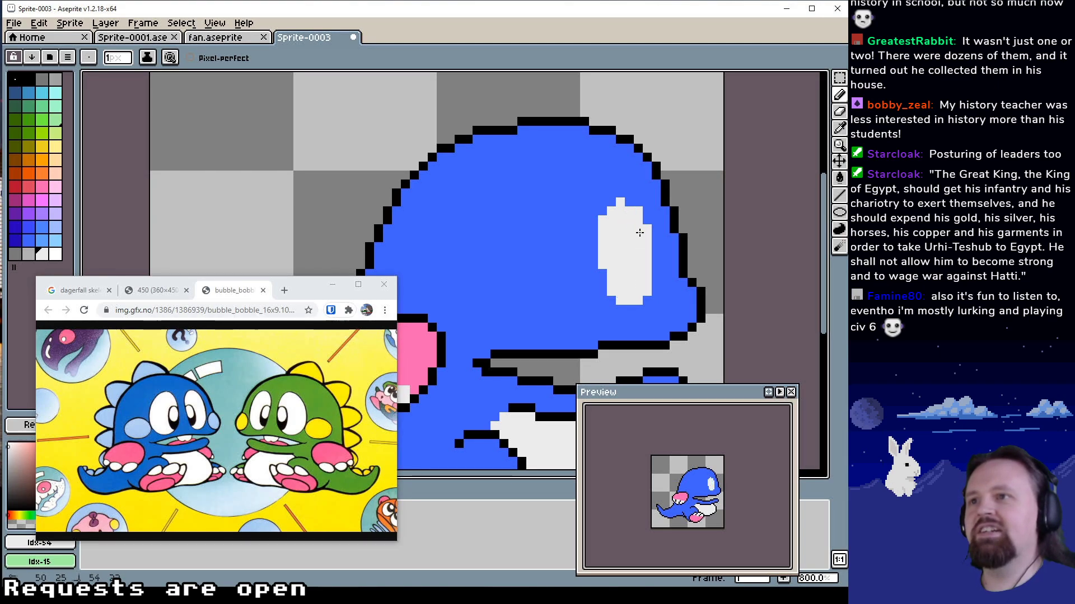
click(638, 202)
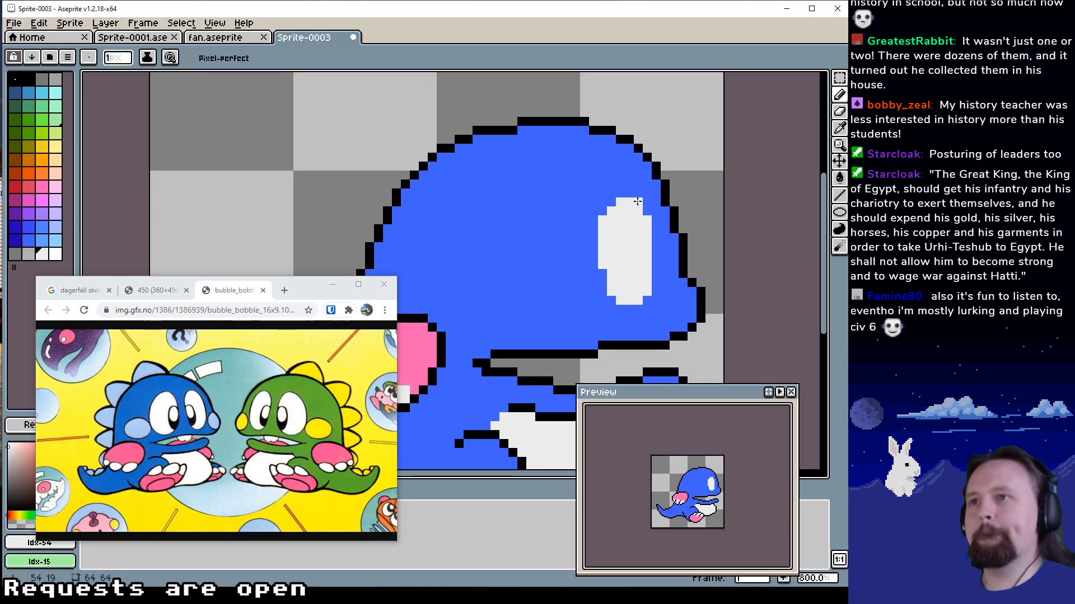
click(611, 202)
drag(621, 194, 630, 194)
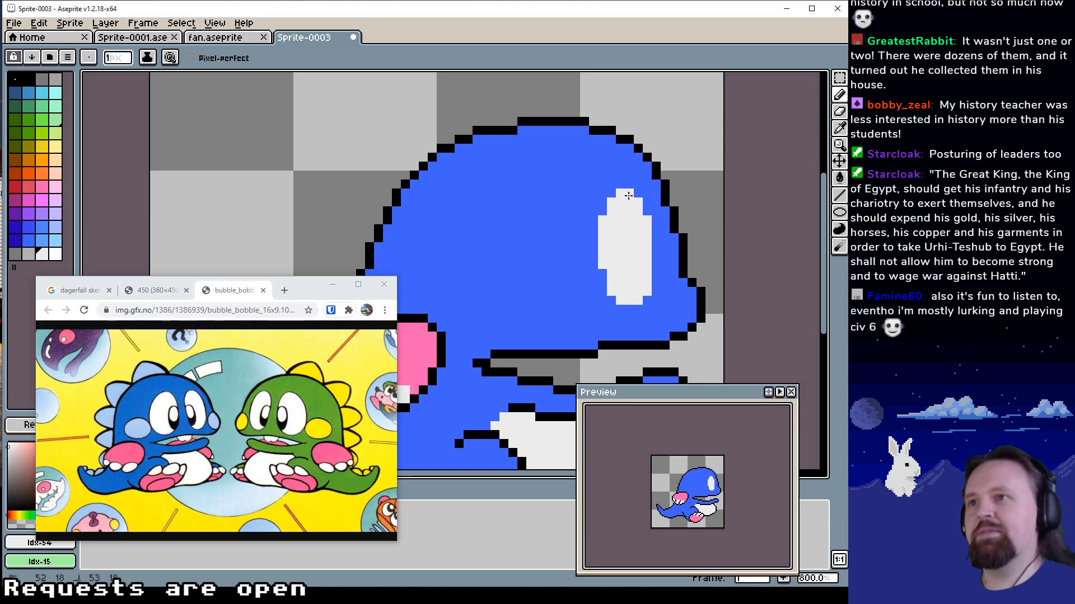
Draw and fill the rear eye beside the front one, about 7 × 14 px, in white Idx-54
drag(650, 280, 682, 290)
drag(604, 283, 657, 283)
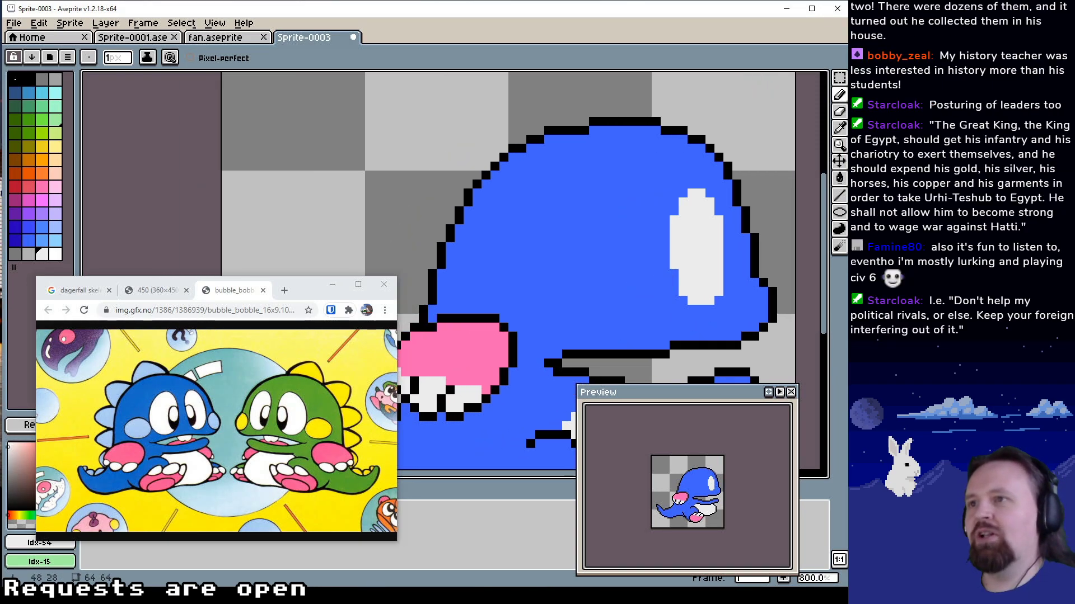
mouse_move(621, 220)
mouse_down()
mouse_move(623, 310)
mouse_move(593, 309)
mouse_move(583, 283)
mouse_move(605, 215)
mouse_move(628, 204)
mouse_move(625, 297)
mouse_move(604, 314)
mouse_move(625, 316)
mouse_move(609, 286)
mouse_up()
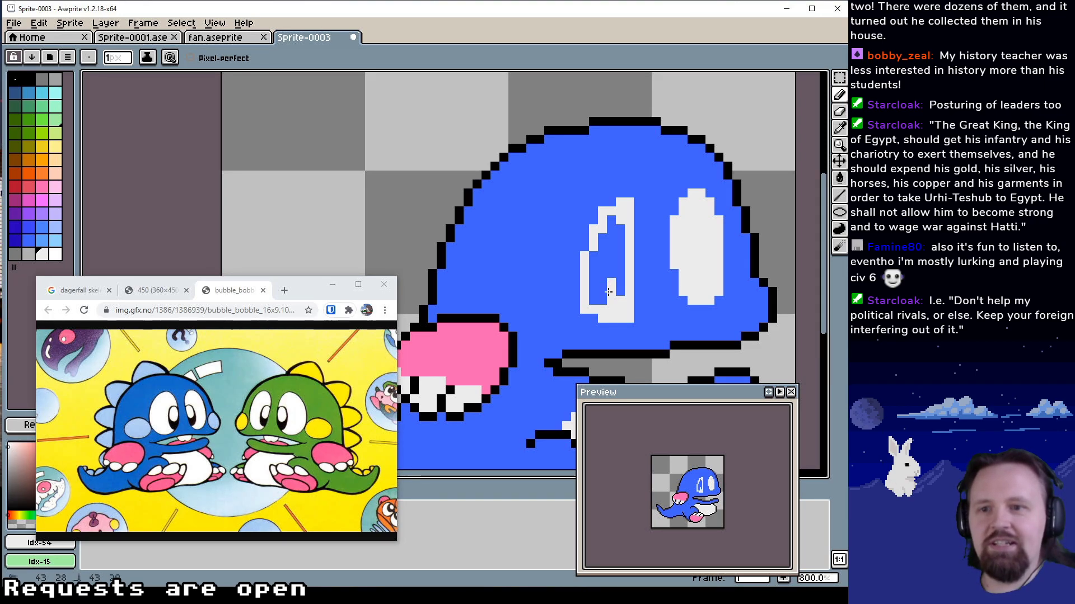
mouse_move(609, 289)
mouse_down()
mouse_move(597, 263)
mouse_move(604, 225)
mouse_move(605, 288)
mouse_move(602, 275)
mouse_move(626, 244)
mouse_up()
mouse_move(626, 288)
mouse_down()
mouse_move(622, 255)
mouse_move(622, 301)
mouse_move(641, 295)
mouse_move(641, 221)
mouse_up()
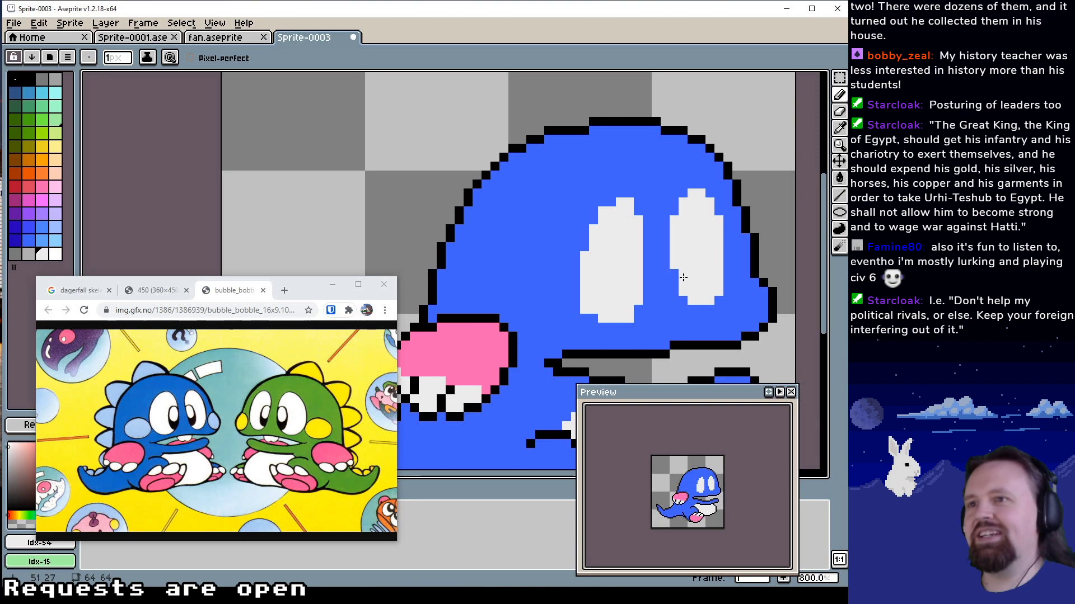
Extend the front eye's lower-left edge downward in white Idx-54 and trim its corner pixel with blue Idx-49
mouse_move(674, 269)
mouse_down()
mouse_move(678, 299)
mouse_move(634, 308)
mouse_up()
alt+click(682, 309)
click(674, 301)
alt+click(682, 284)
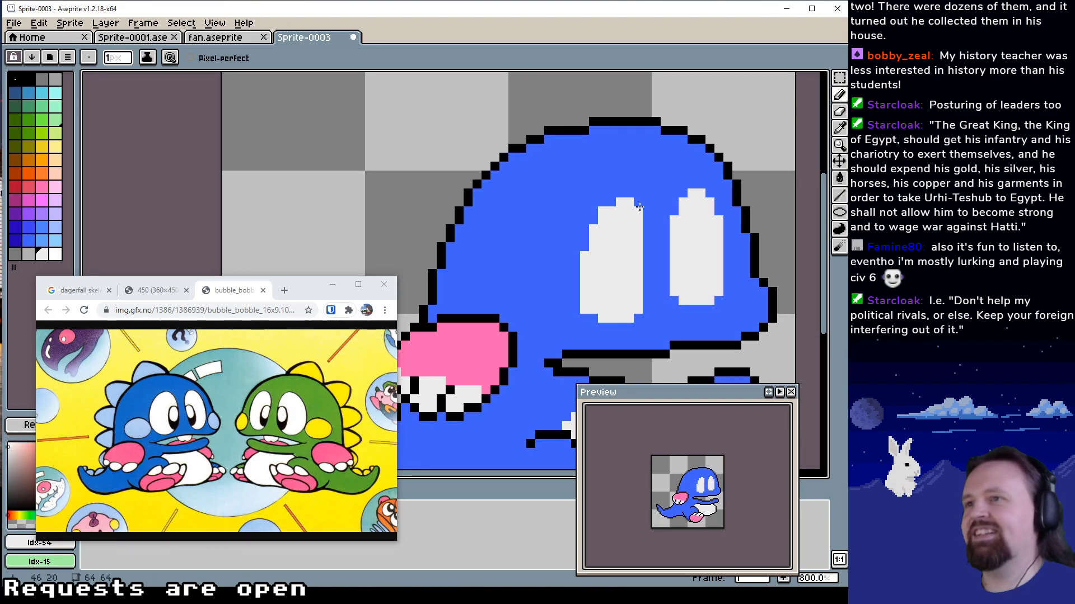
Widen the rear eye by one pixel toward the front eye and shift its top edge one pixel back with Idx-54 and Idx-49
drag(639, 203, 645, 313)
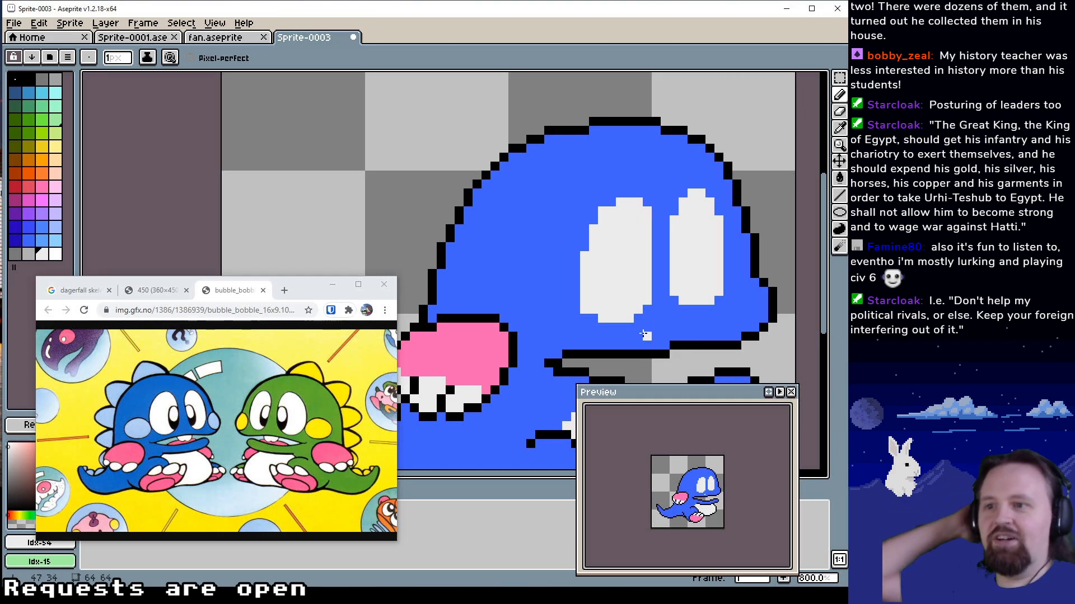
alt+click(655, 202)
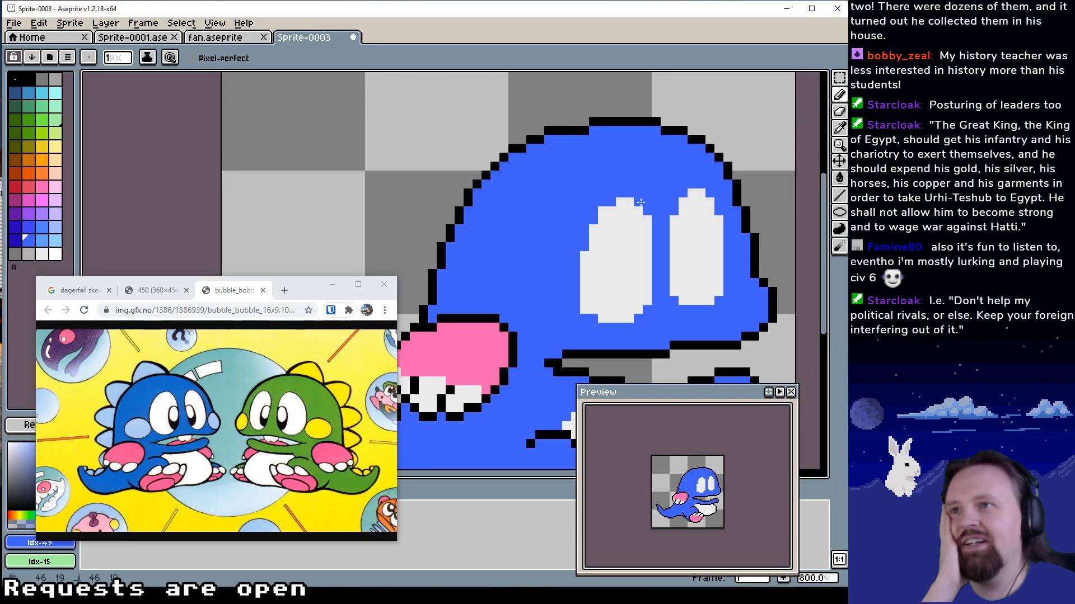
alt+click(621, 210)
click(612, 203)
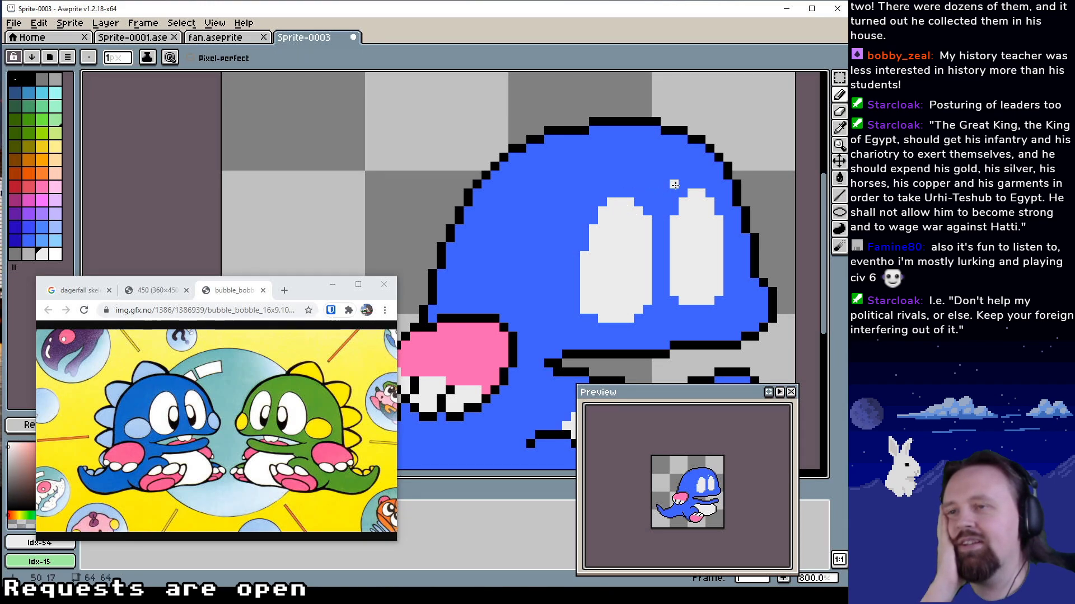
click(684, 194)
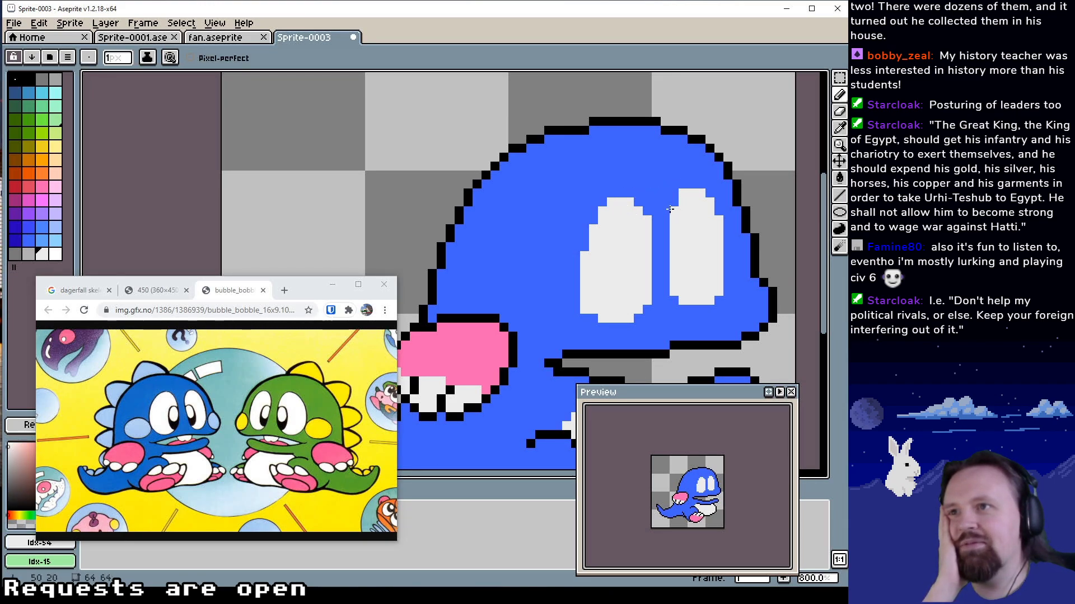
alt+click(676, 171)
click(681, 192)
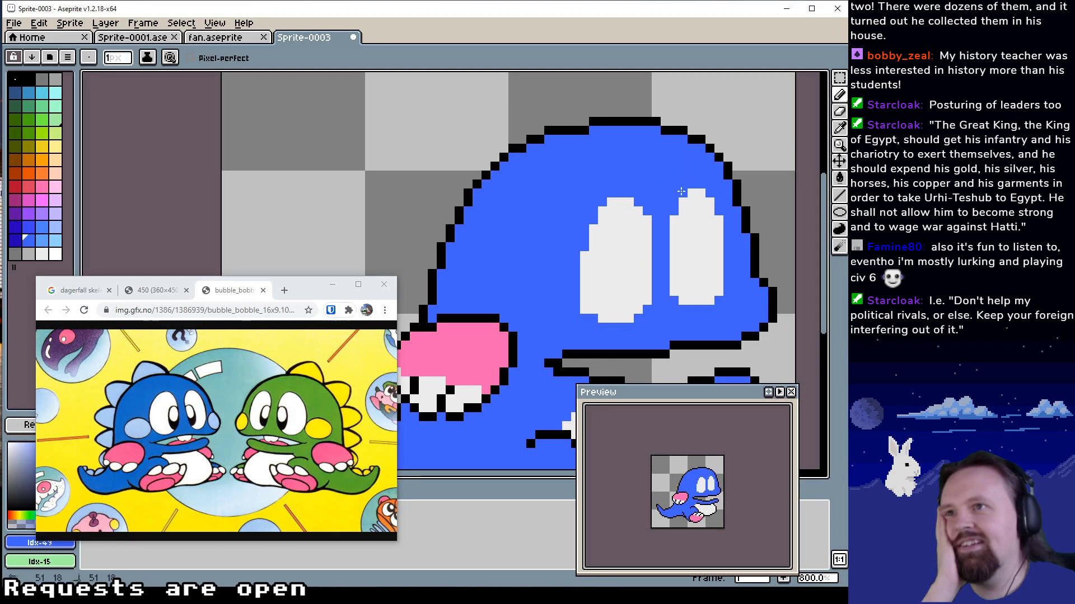
alt+click(695, 241)
Trim the rear eye's lower-left corner with blue Idx-49 and extend its upper-left side by one pixel in white Idx-54
drag(658, 273, 668, 242)
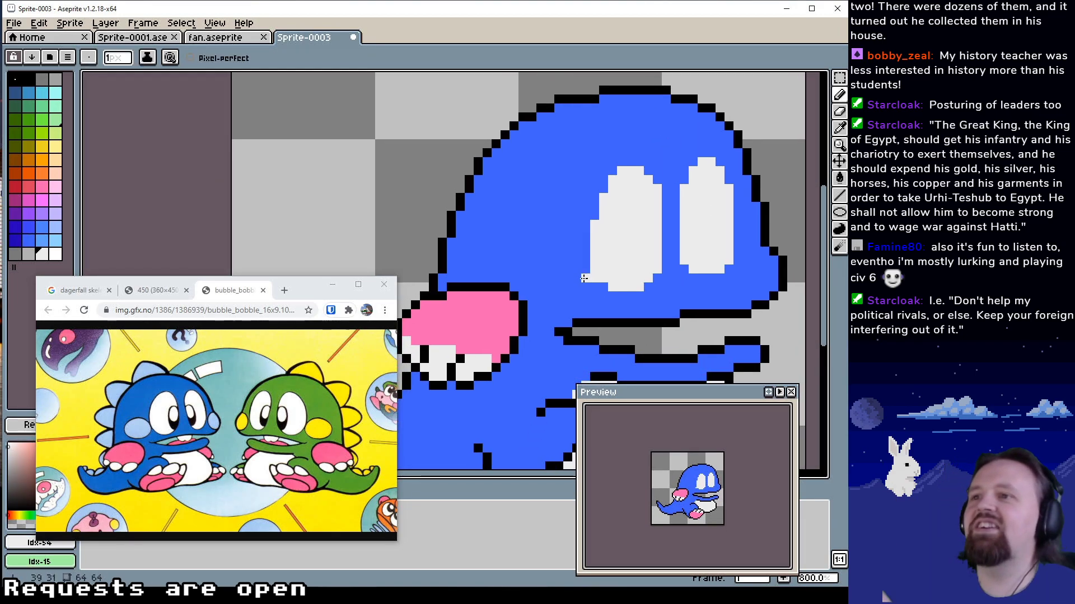
alt+click(585, 279)
click(590, 279)
alt+click(611, 261)
click(594, 216)
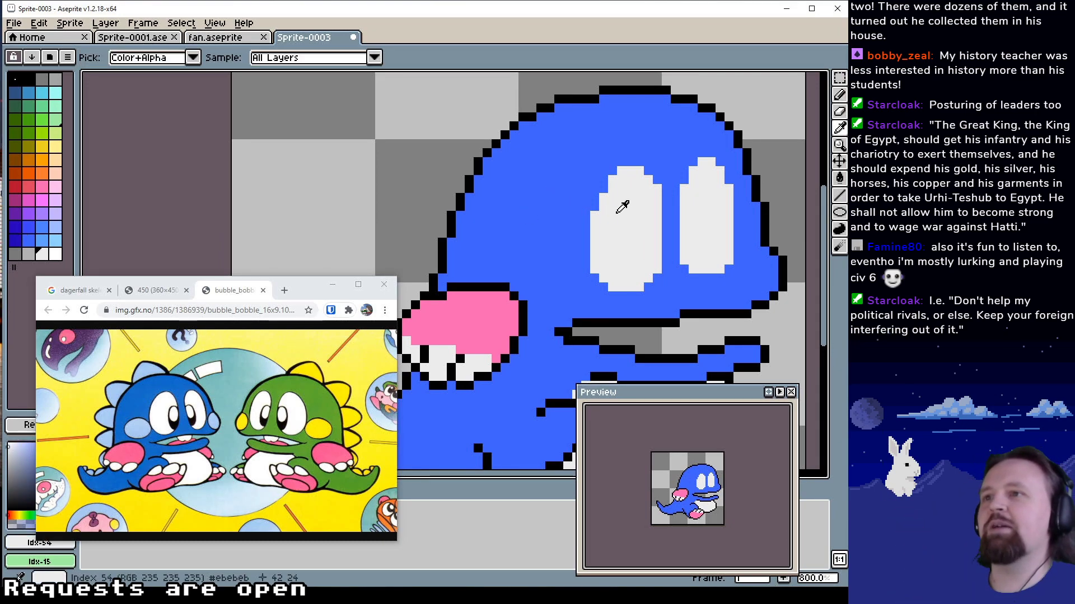
Trim the rear eye's upper-right corner with blue Idx-49 and fill out its lower-right corner in white Idx-54
drag(639, 232, 595, 219)
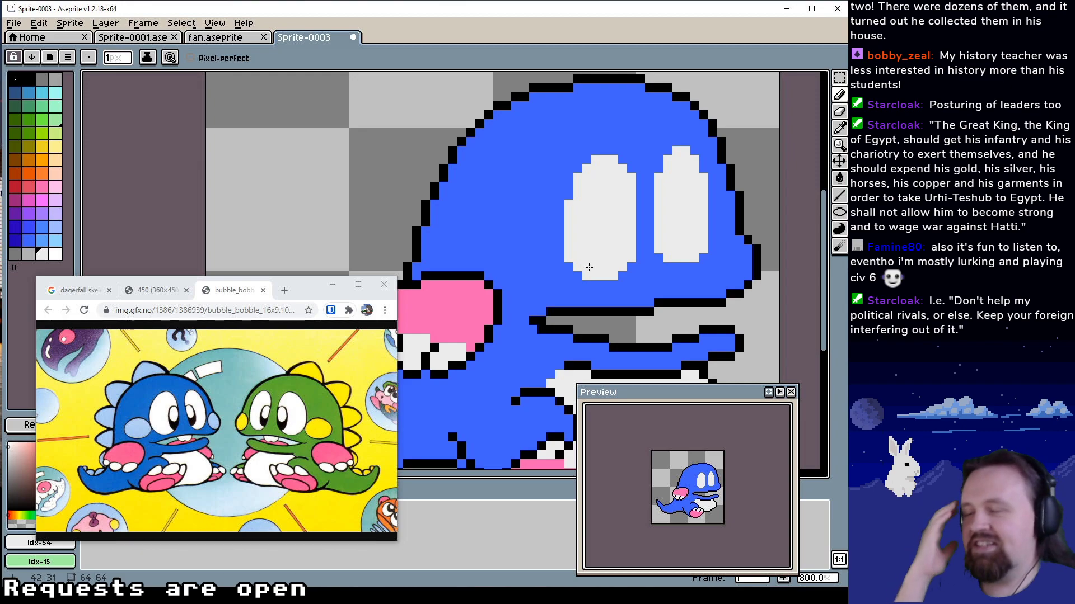
drag(589, 269, 587, 290)
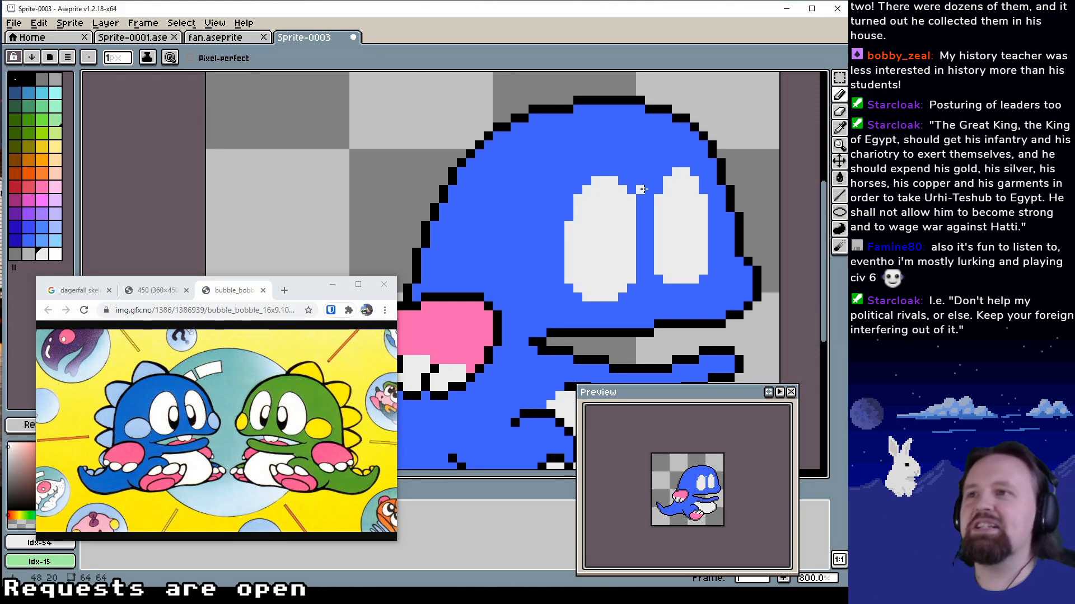
alt+click(640, 191)
click(633, 199)
drag(613, 260, 608, 291)
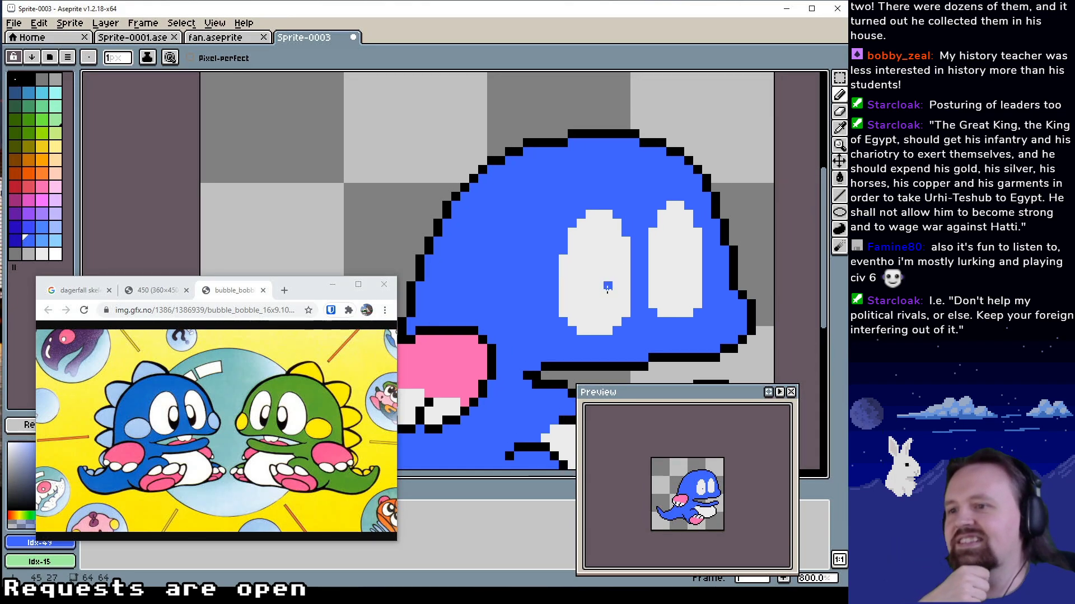
alt+click(615, 259)
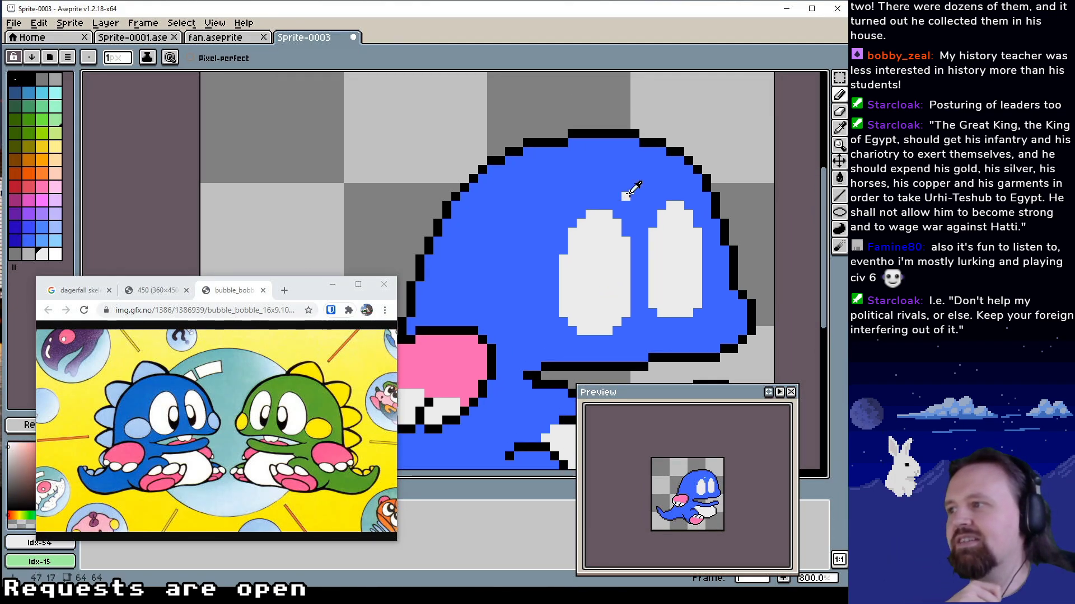
alt+click(629, 187)
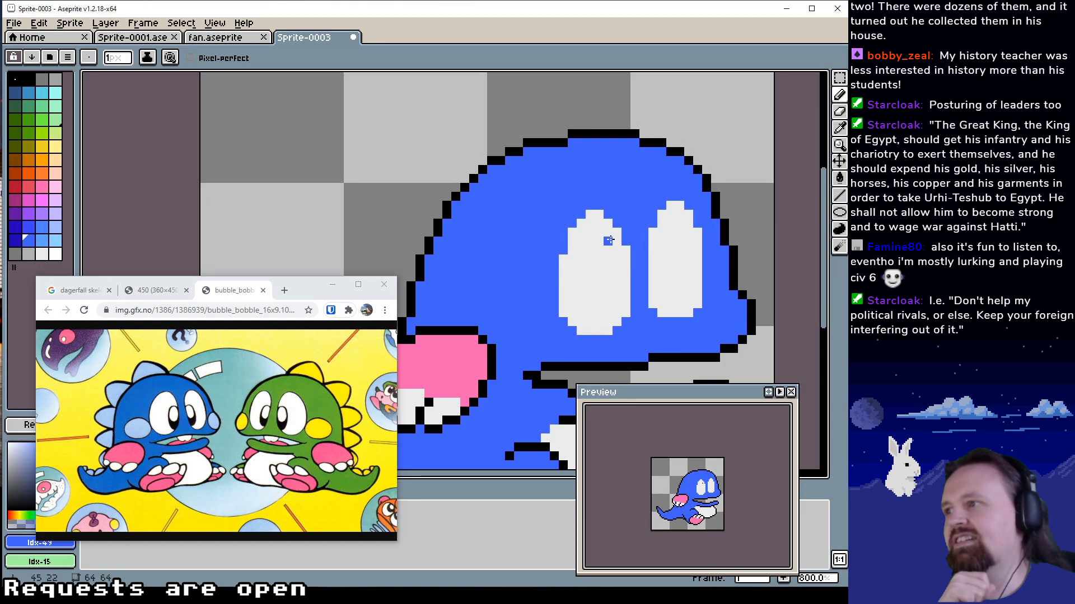
alt+click(615, 220)
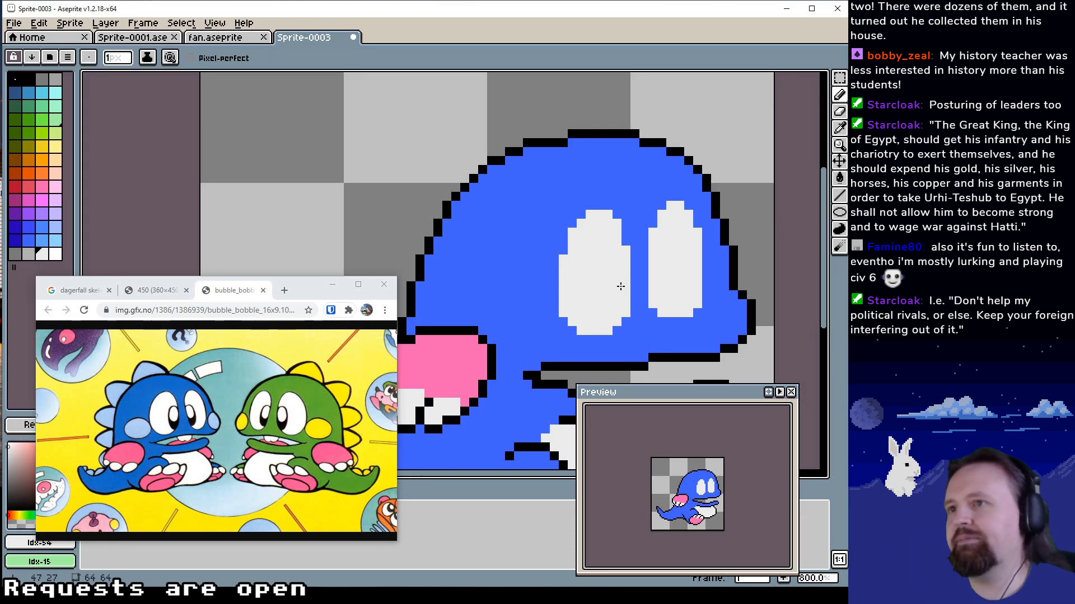
click(616, 332)
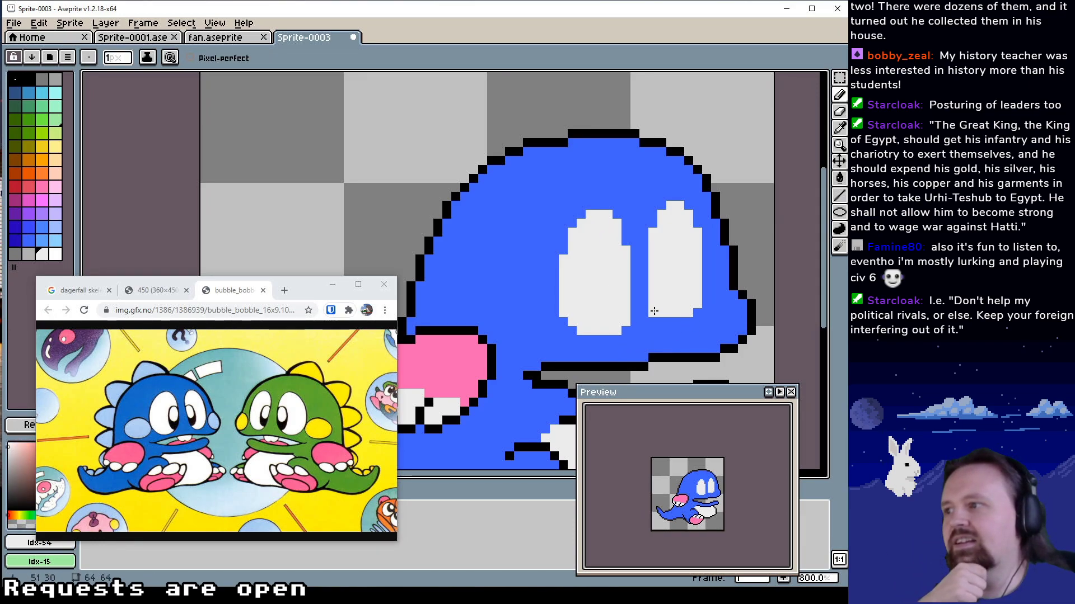
Extend the front eye's bottom by one row in white Idx-54 and round its lower-right corner with blue Idx-49
drag(661, 316, 689, 314)
alt+click(703, 318)
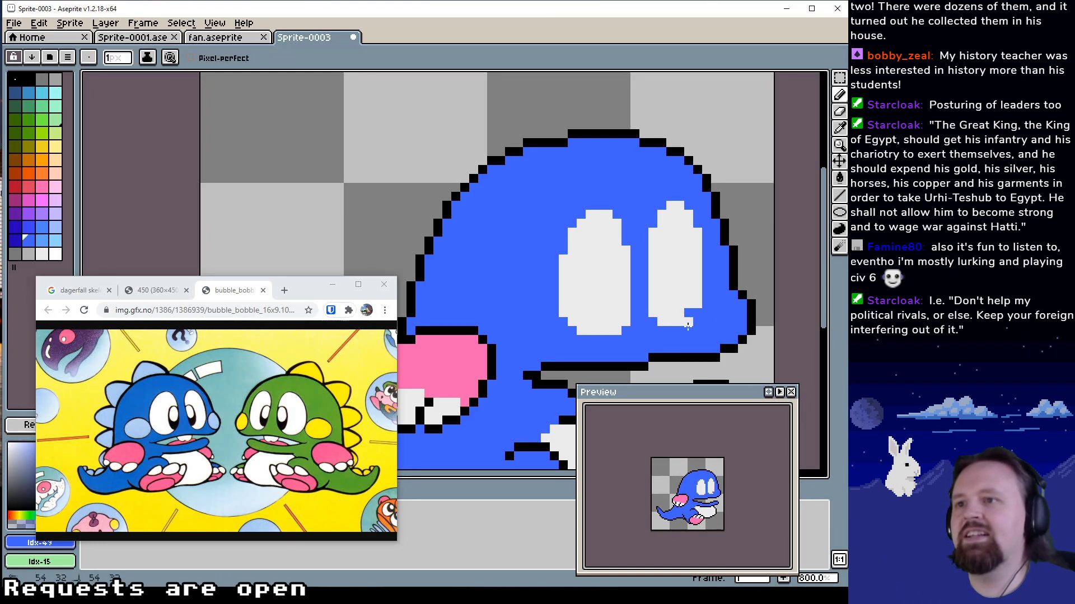
click(690, 322)
alt+click(694, 294)
click(689, 313)
alt+click(696, 315)
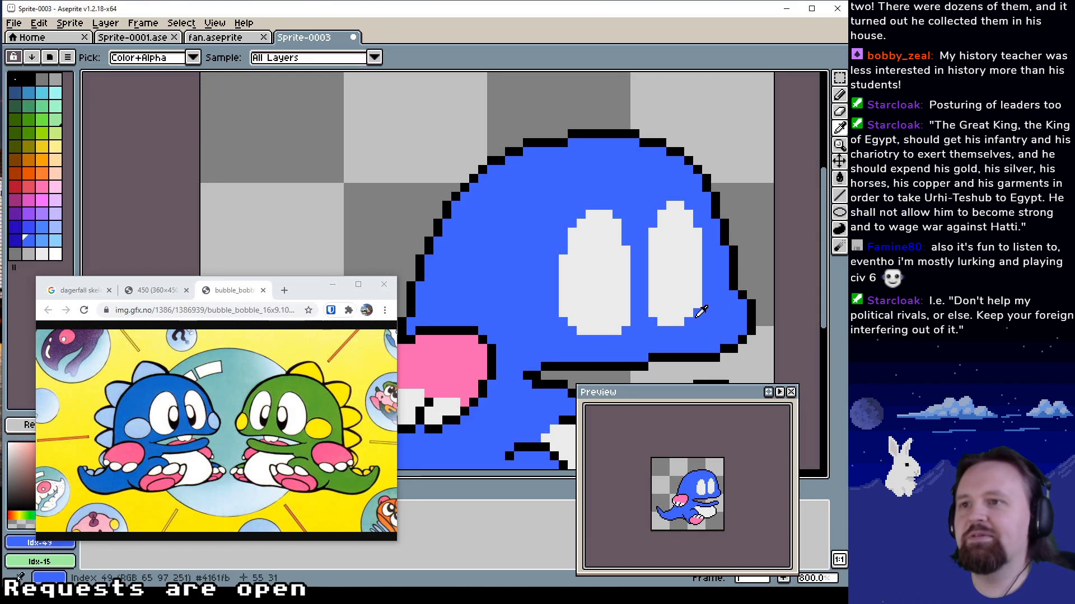
click(697, 306)
alt+click(689, 303)
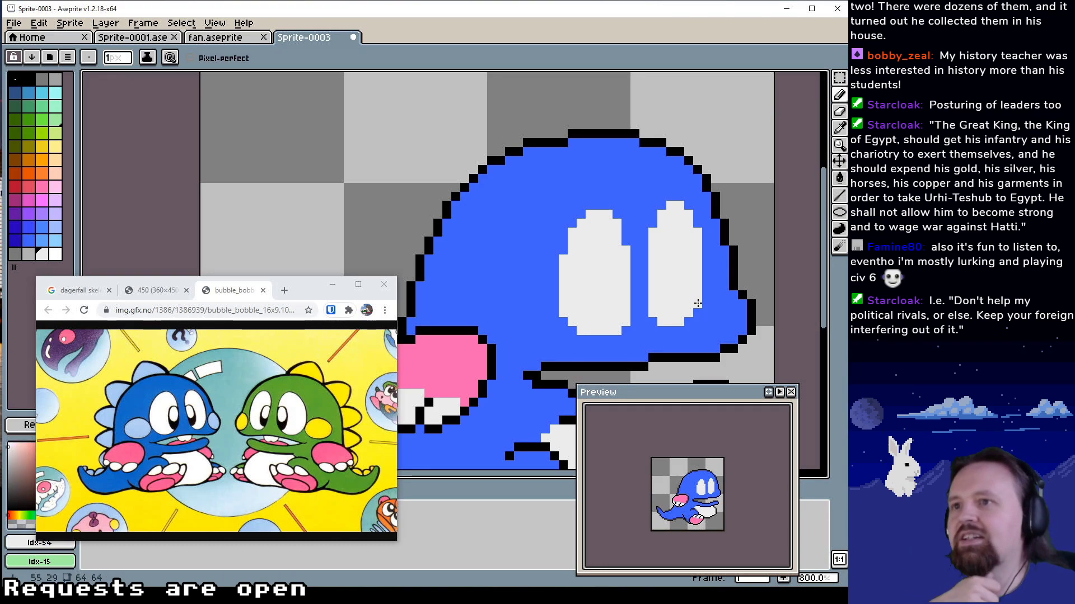
click(689, 321)
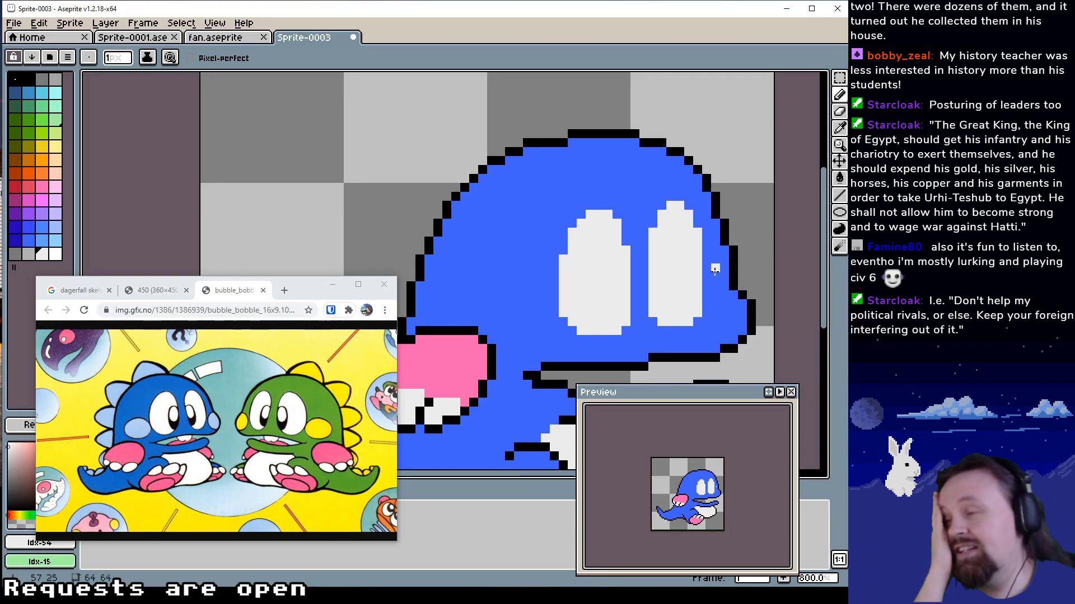
drag(687, 265, 632, 284)
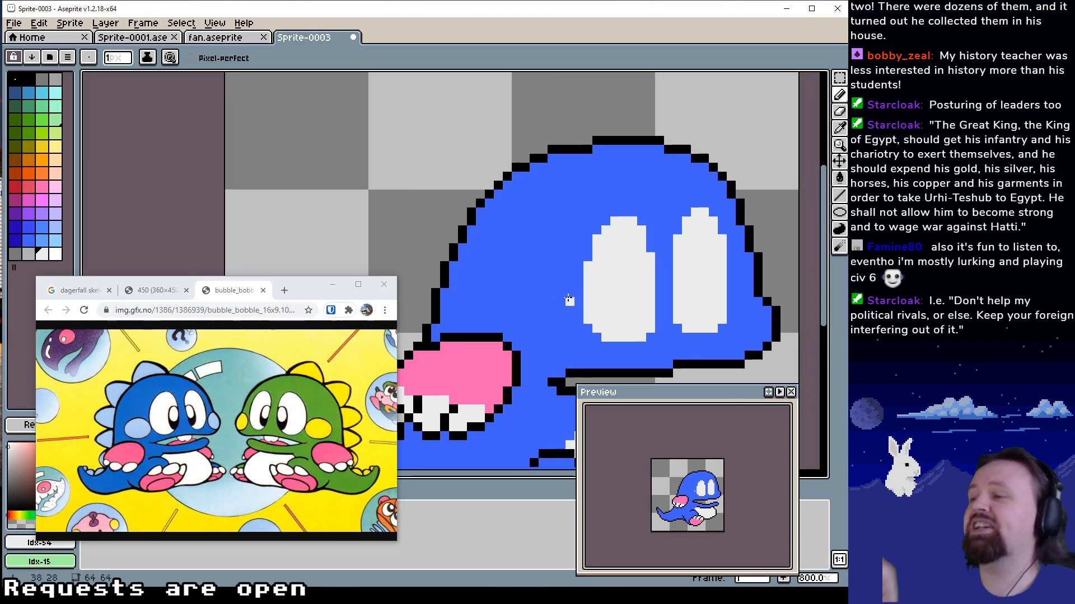
scroll(568, 300, up, 1)
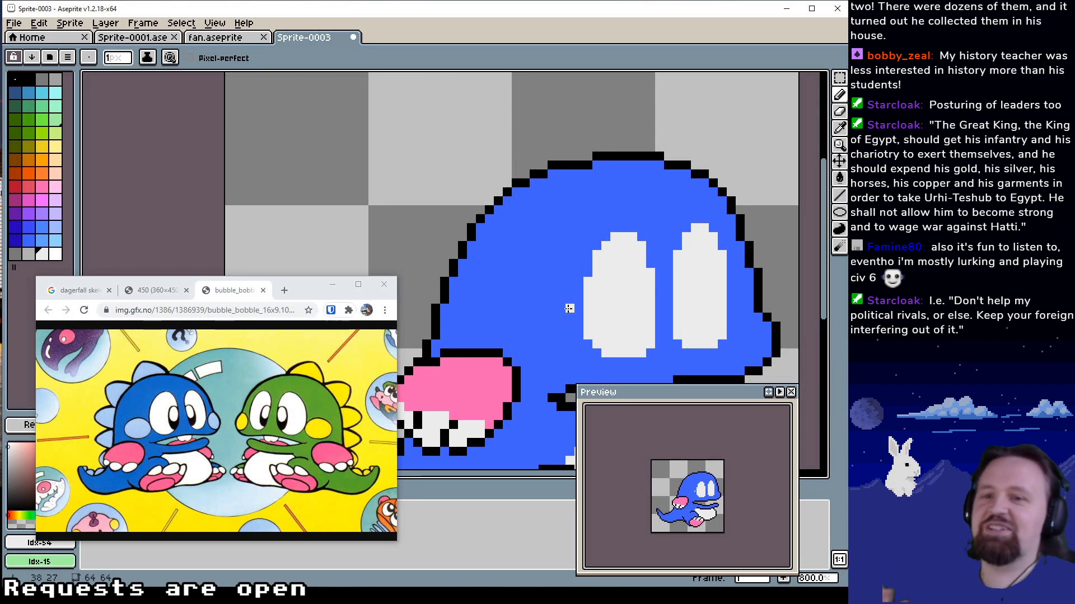
drag(578, 300, 578, 316)
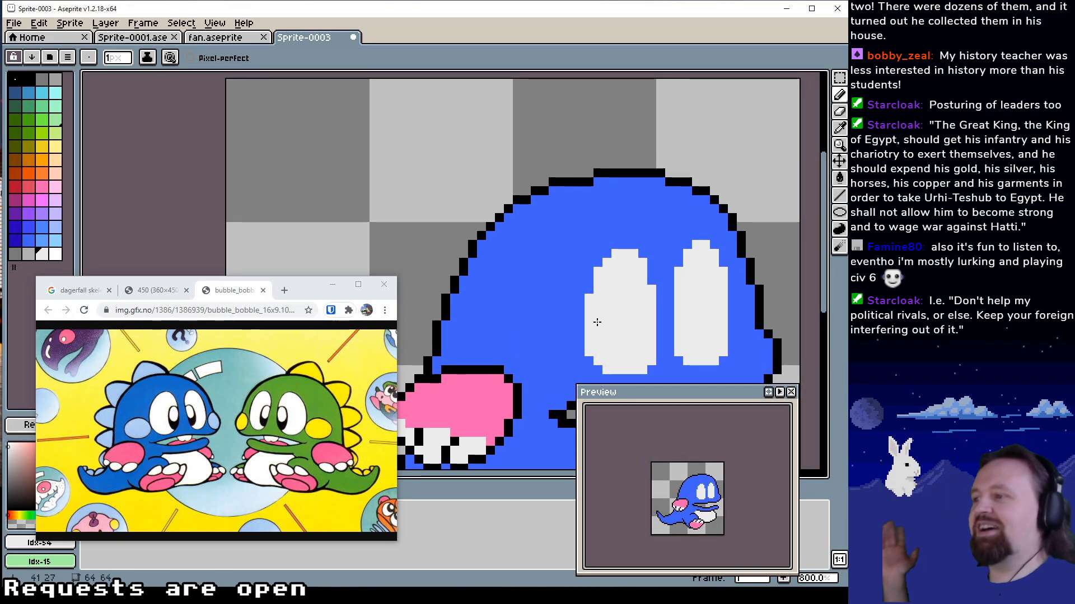
scroll(560, 314, up, 3)
drag(545, 314, 531, 228)
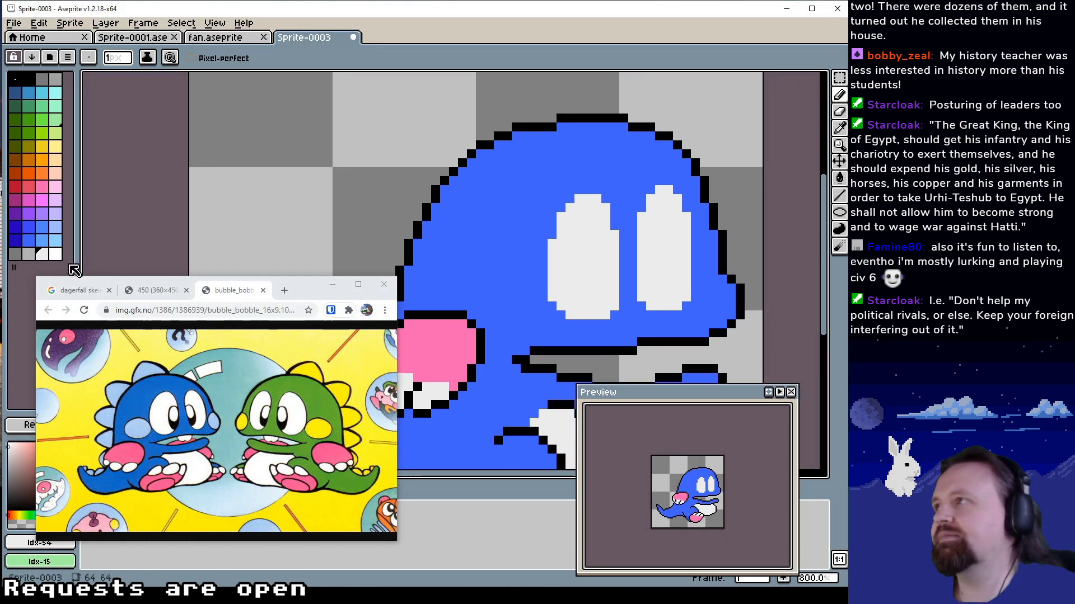
Draw a tapered pupil 3 px wide in black Idx-1 at the front edge of the rear eye
click(28, 79)
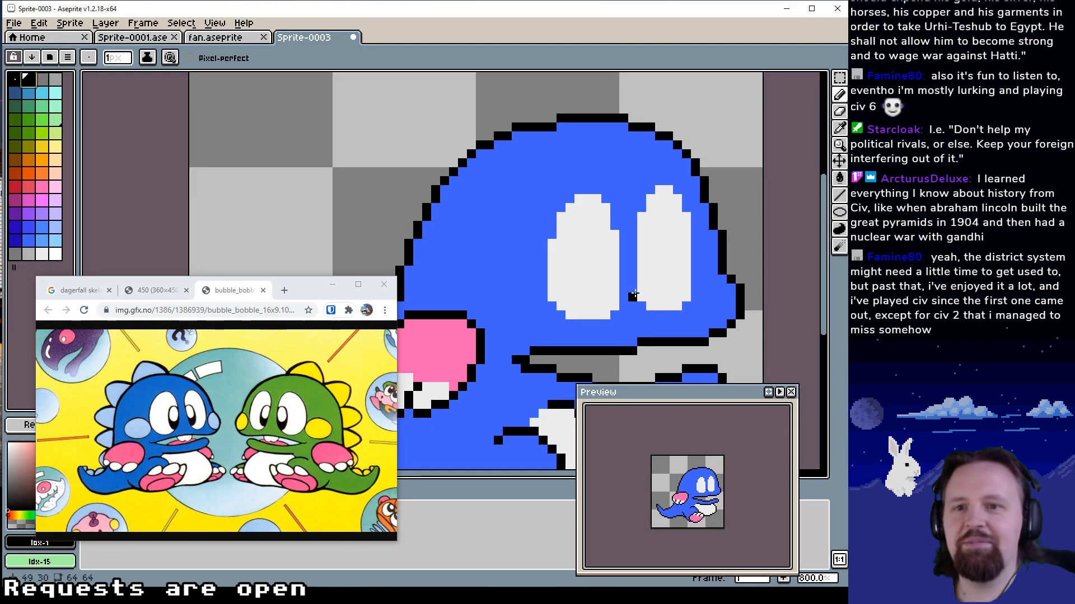
mouse_move(634, 274)
mouse_down()
mouse_move(586, 238)
mouse_move(588, 267)
mouse_move(596, 261)
mouse_move(580, 281)
mouse_move(579, 245)
mouse_up()
click(586, 289)
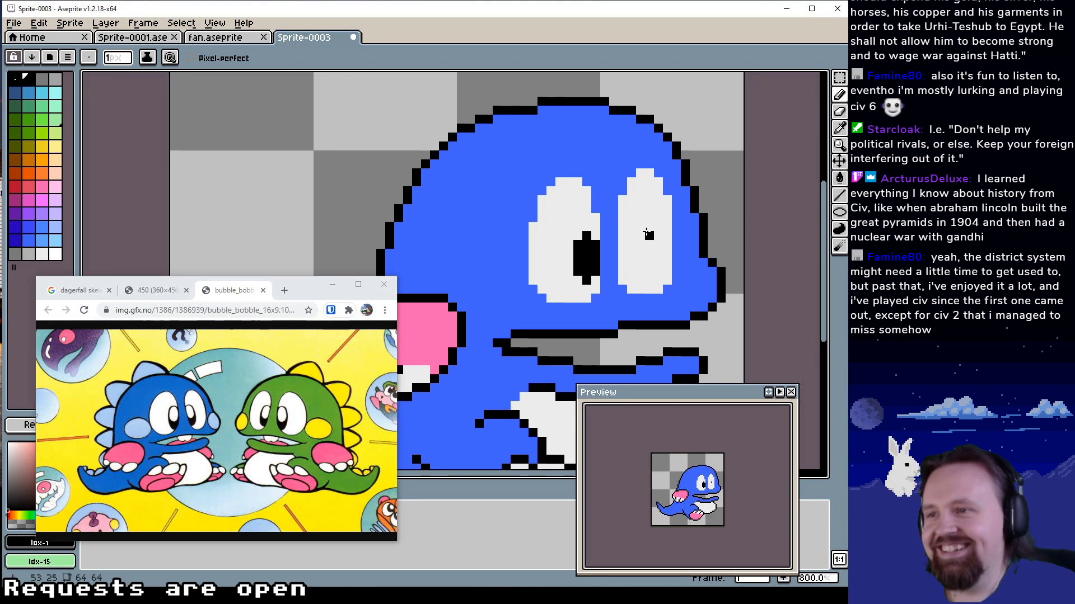
click(578, 280)
click(585, 290)
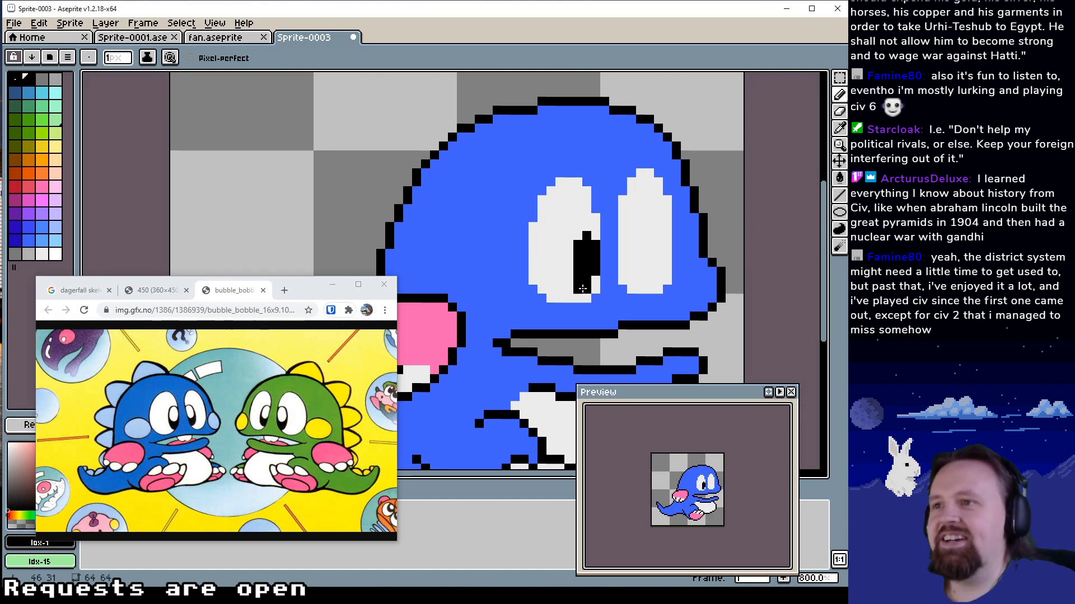
alt+click(580, 290)
click(585, 276)
alt+click(585, 277)
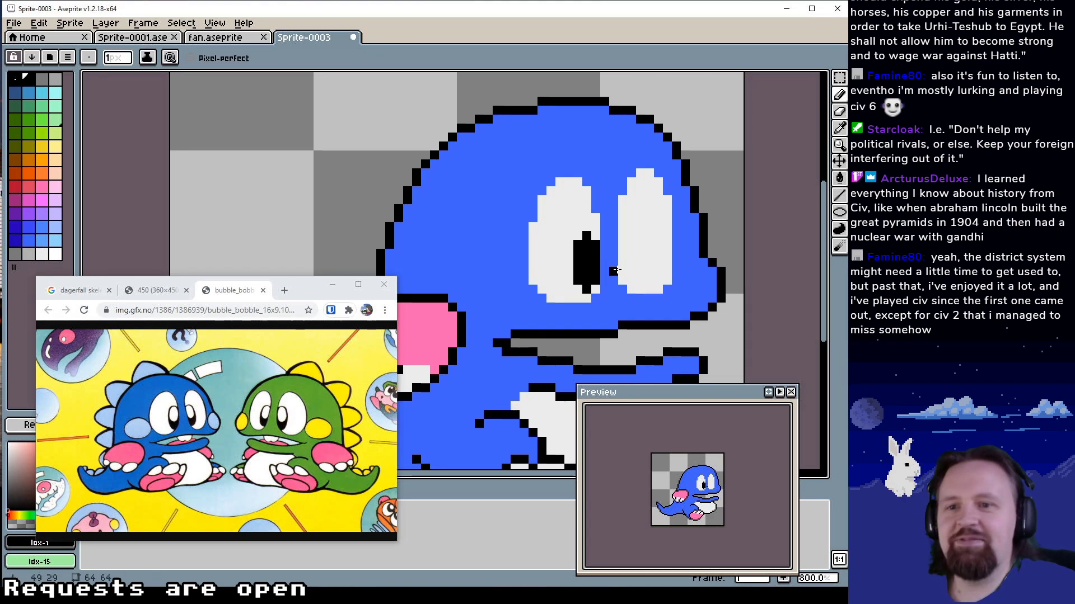
Draw a matching 3 px wide black pupil at the front eye's rear edge and extend both pupils' tops by one row
mouse_move(623, 235)
mouse_down()
mouse_move(629, 278)
mouse_move(631, 224)
mouse_up()
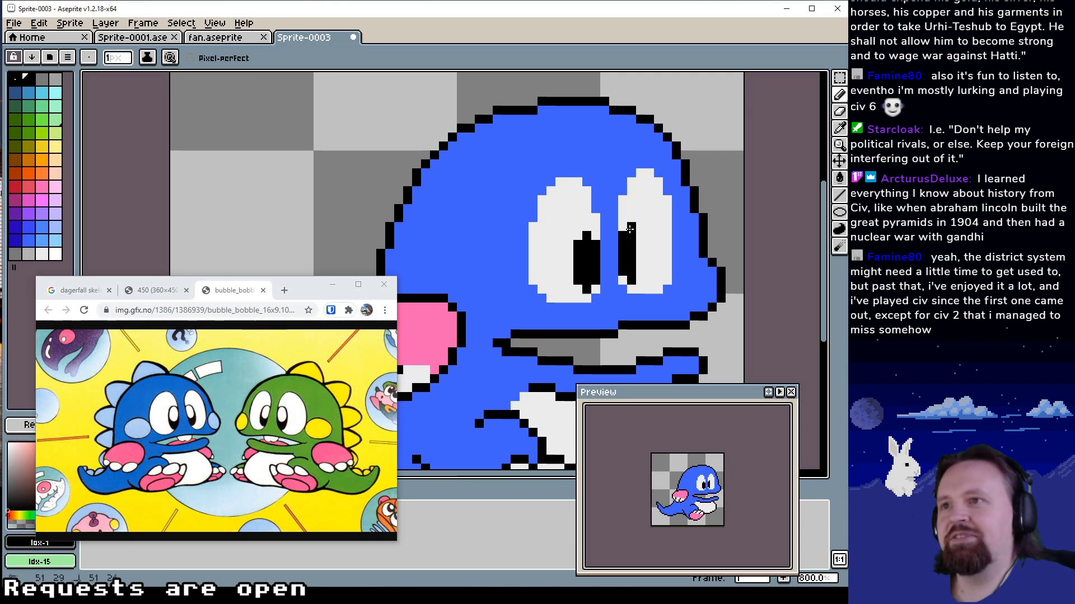
mouse_move(639, 269)
mouse_down()
mouse_move(638, 236)
mouse_move(678, 236)
mouse_move(648, 222)
mouse_up()
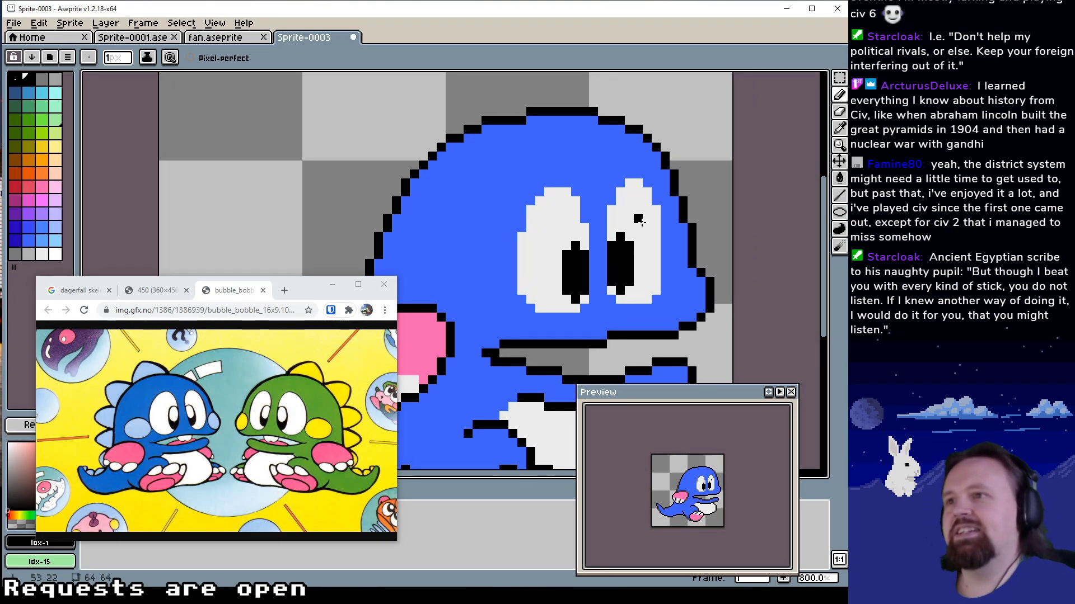
click(566, 244)
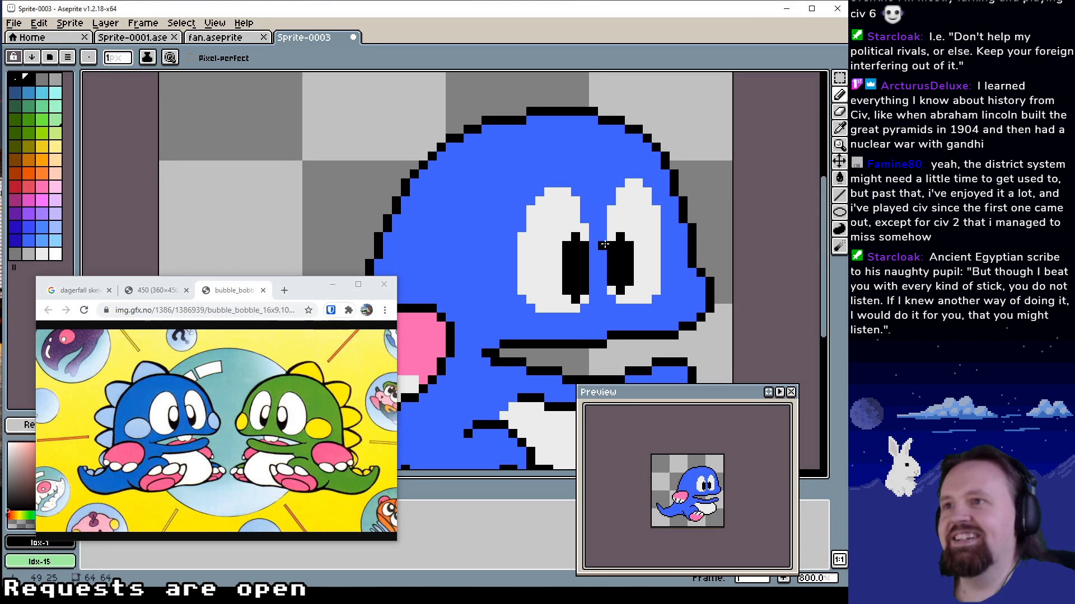
click(611, 236)
click(620, 228)
Add a highlight 1 px wide and 2 px high in white Idx-54 inside each pupil
alt+click(640, 241)
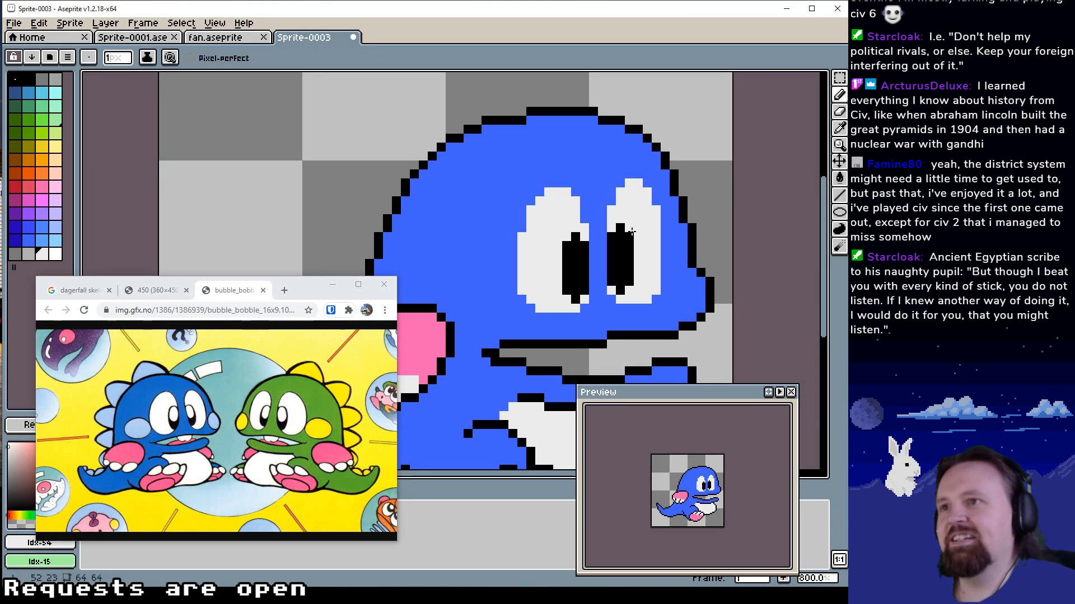
drag(620, 246, 575, 264)
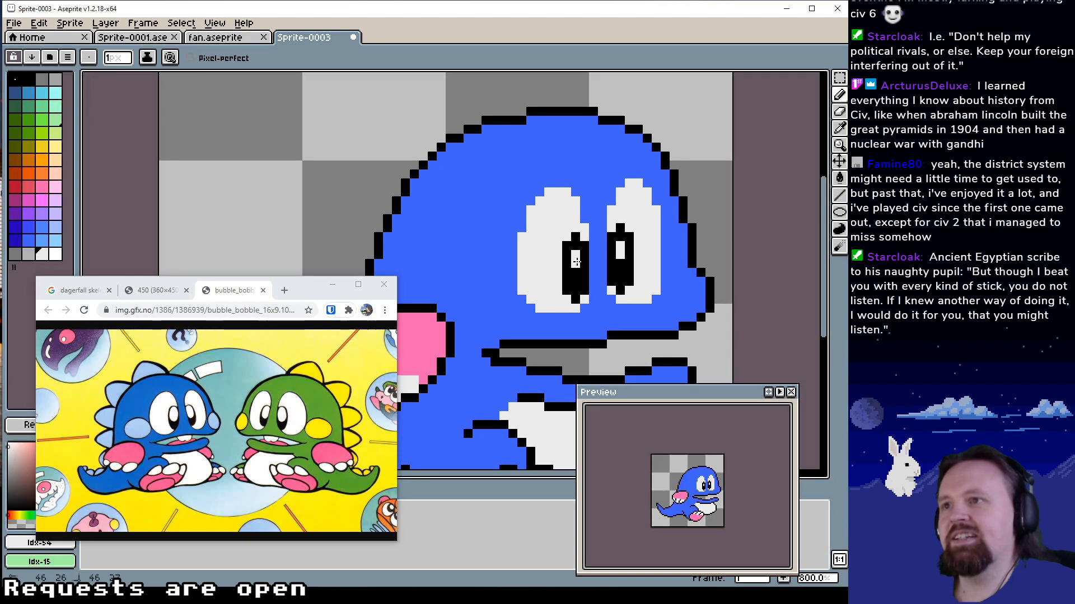
Paint a tongue two pixels high in the arm's pink Idx-34 along the floor of the open mouth
drag(682, 246, 673, 196)
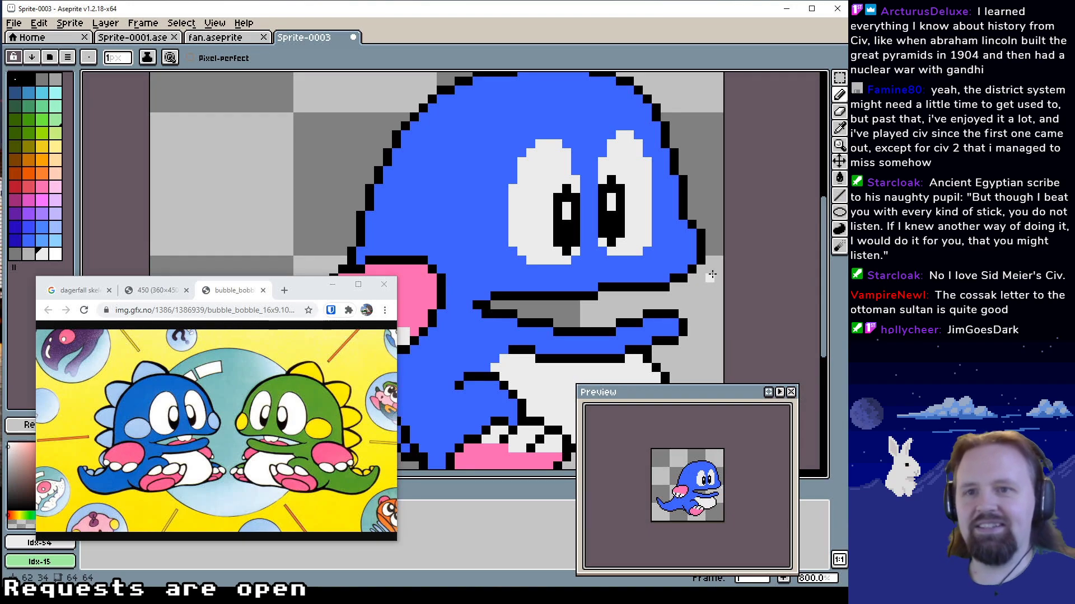
drag(568, 214, 604, 165)
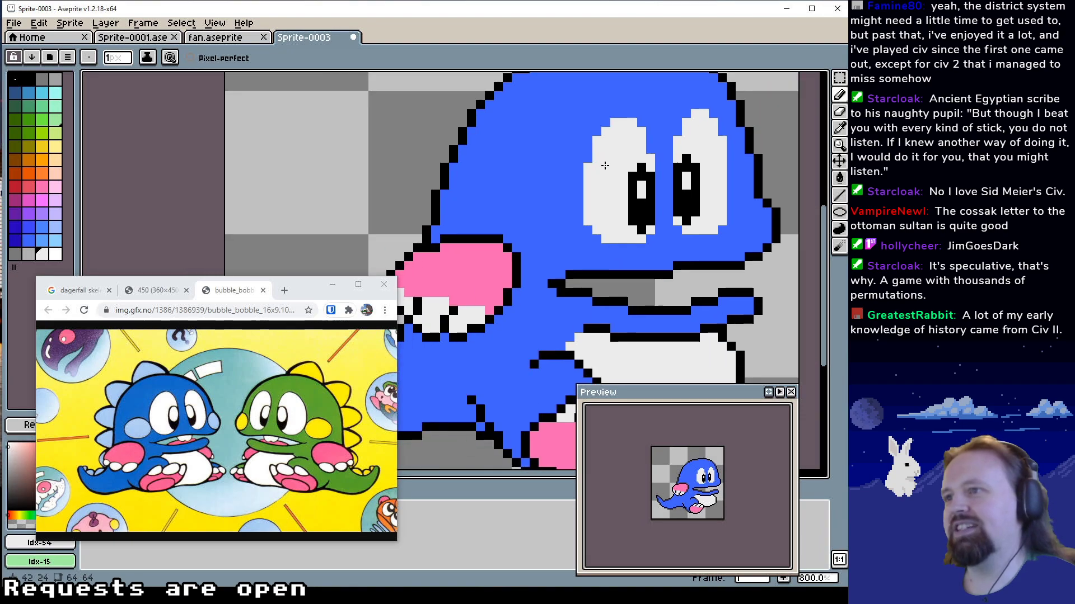
drag(524, 204, 420, 193)
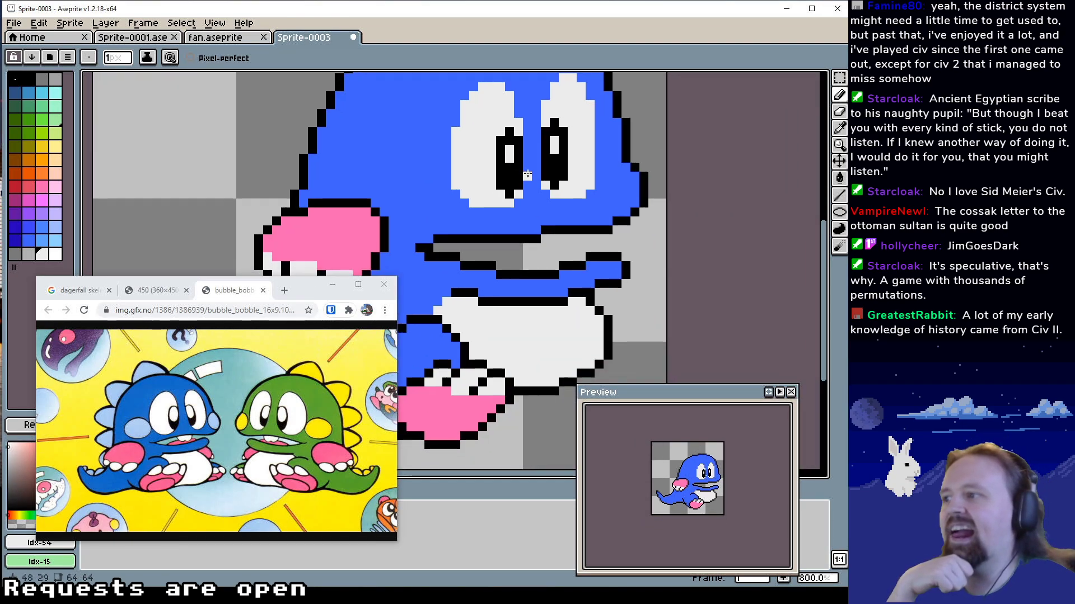
alt+click(366, 221)
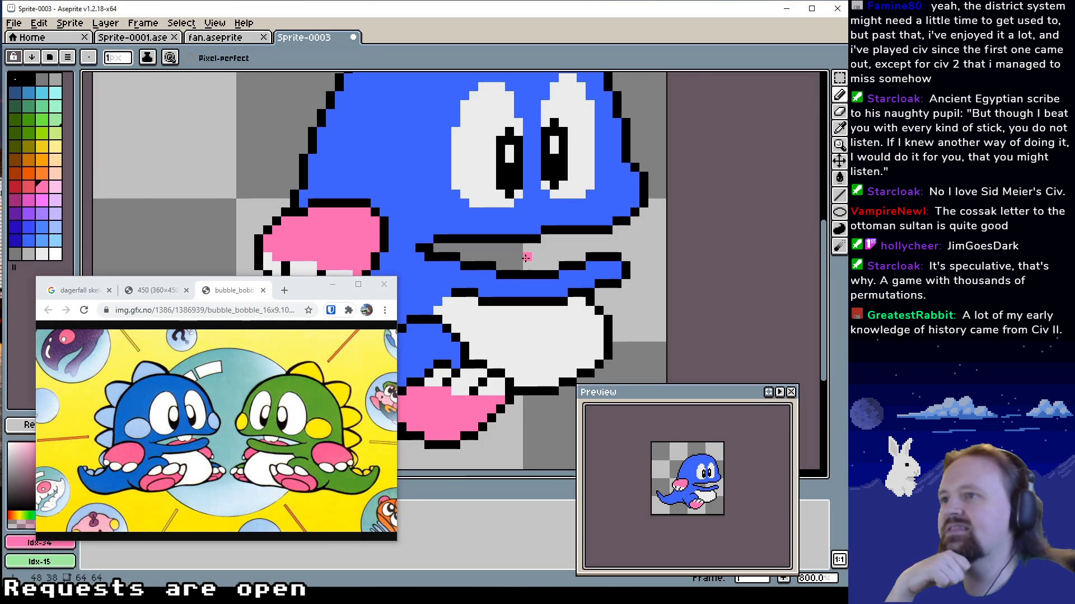
drag(548, 264, 523, 258)
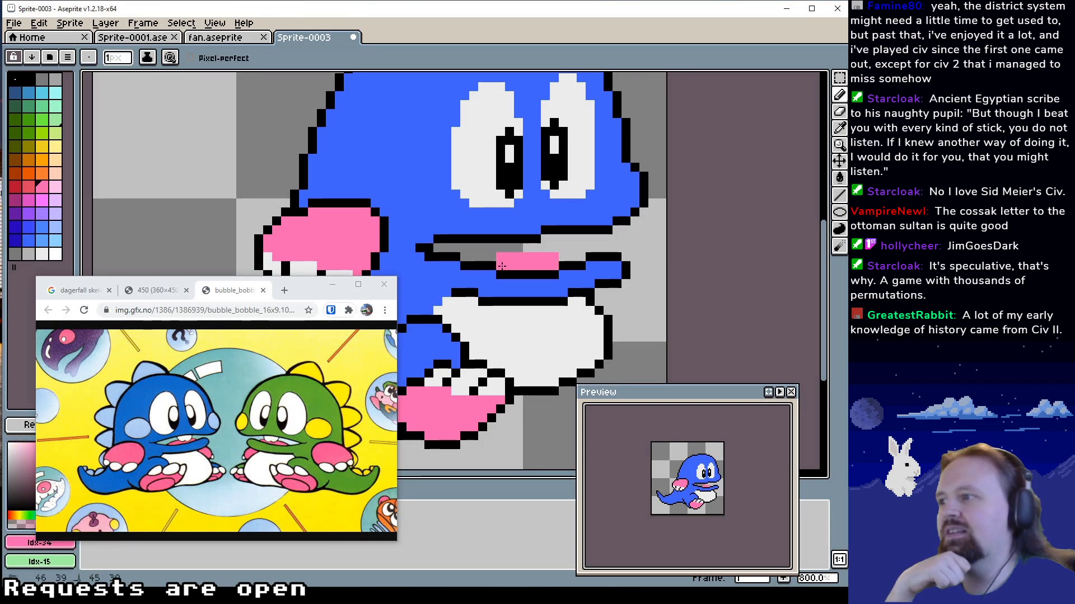
Paint a tooth in white Idx-54 under the upper lip, just above the tongue
click(545, 230)
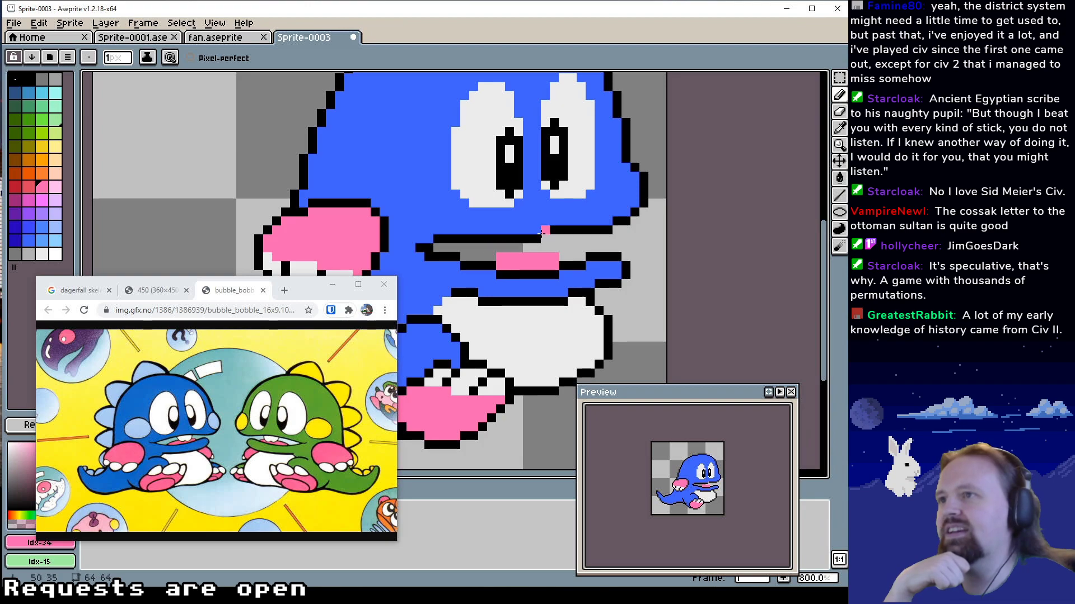
alt+click(494, 189)
drag(537, 248, 560, 240)
click(528, 248)
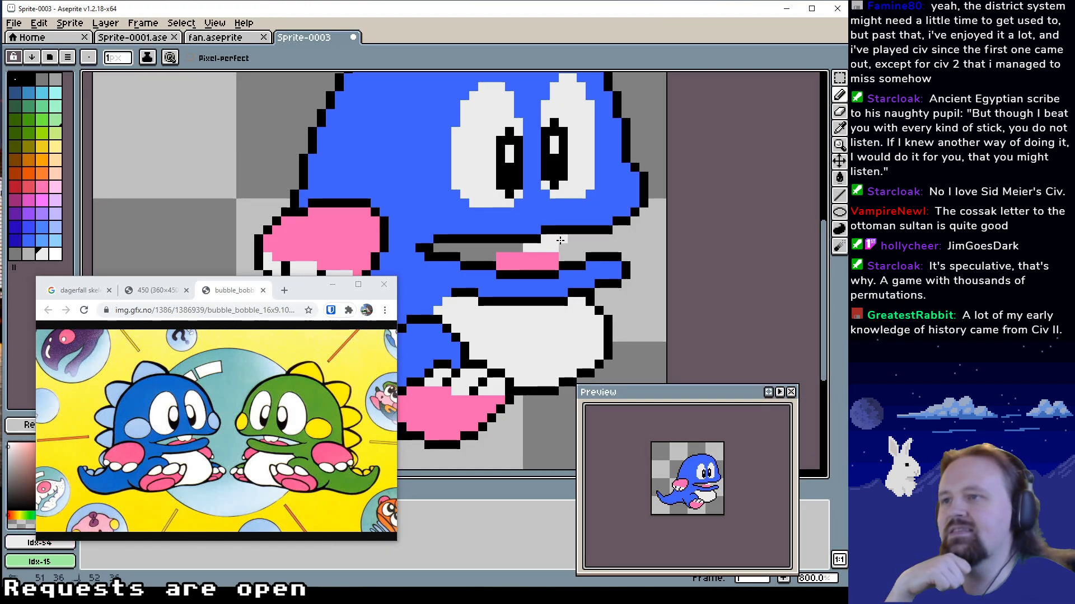
click(519, 248)
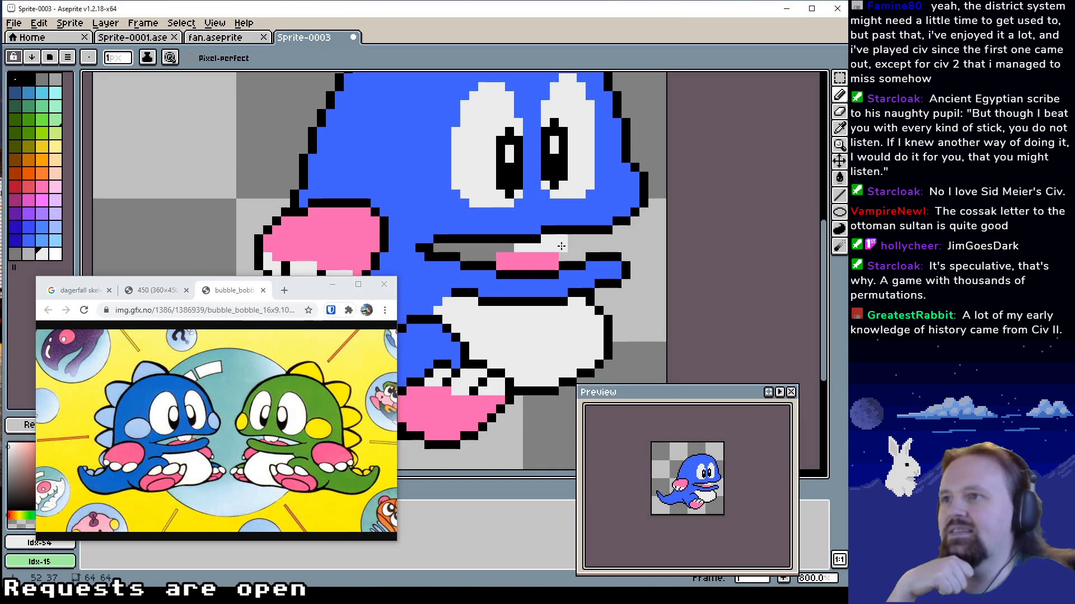
Extend the tongue's upper row by one pixel at both ends in pink Idx-34
drag(501, 248, 514, 265)
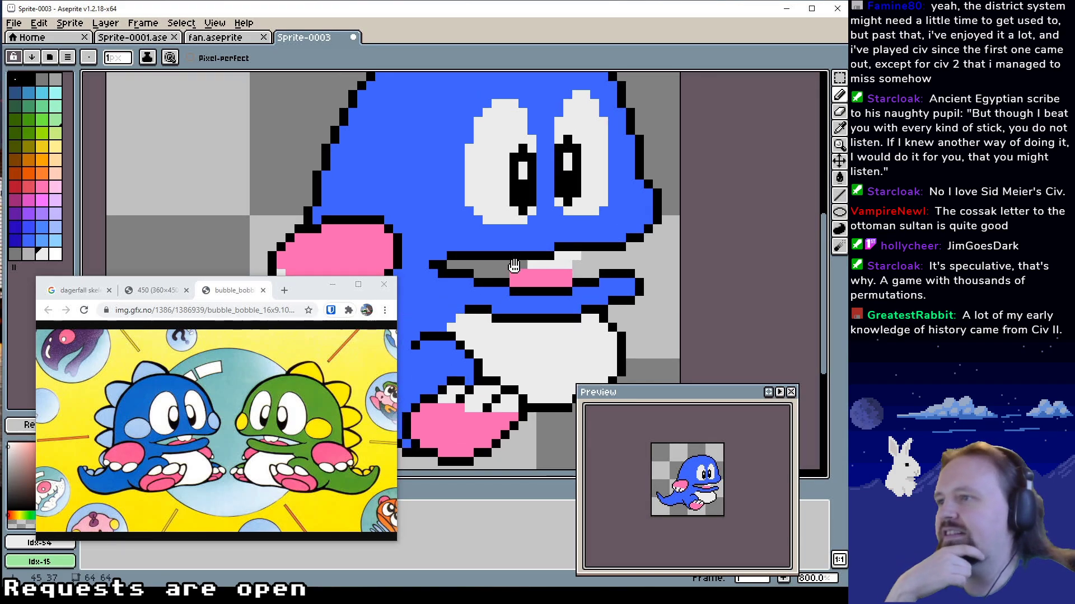
alt+click(519, 283)
click(505, 273)
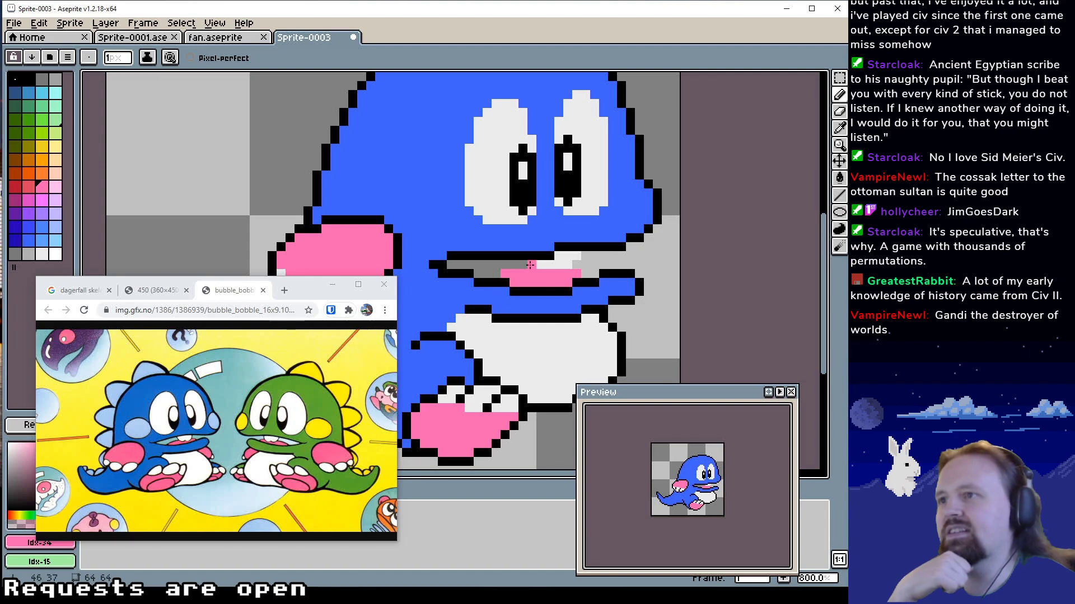
Try outlining the tooth's lower and front edges in black Idx-1
alt+click(553, 262)
alt+click(525, 257)
drag(522, 264, 564, 274)
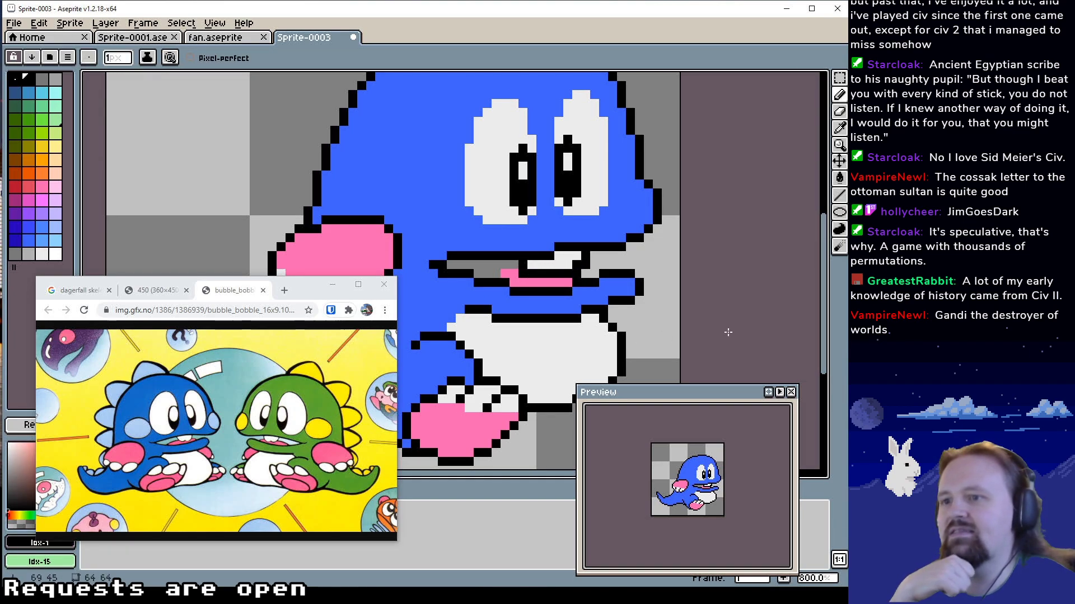
key(v)
Sketch the front edge and flat tip of a spike in black Idx-1 on top of the head
drag(551, 298, 550, 314)
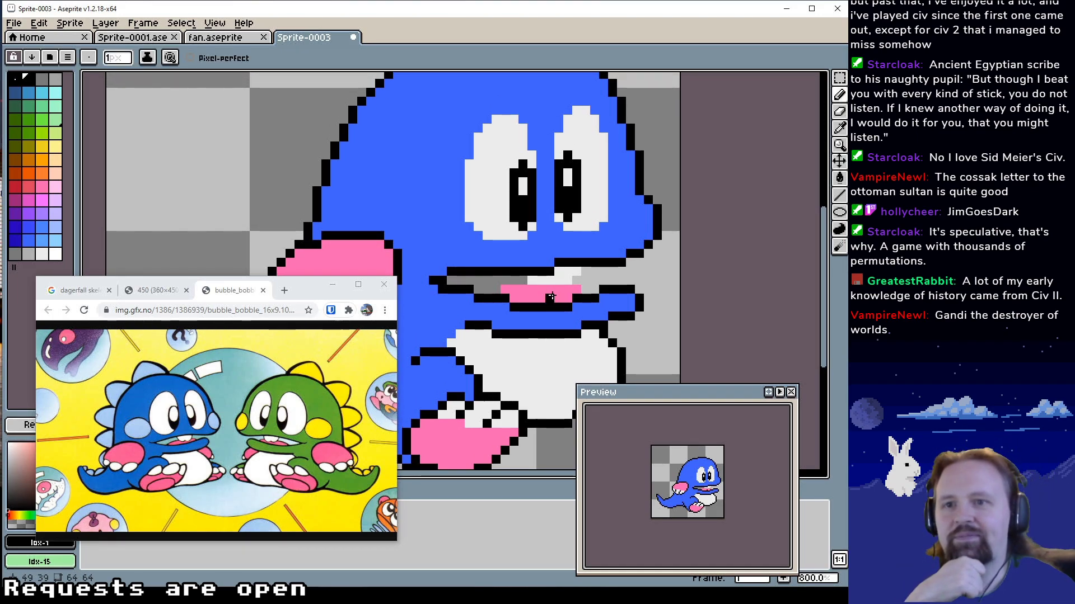
drag(557, 271, 581, 270)
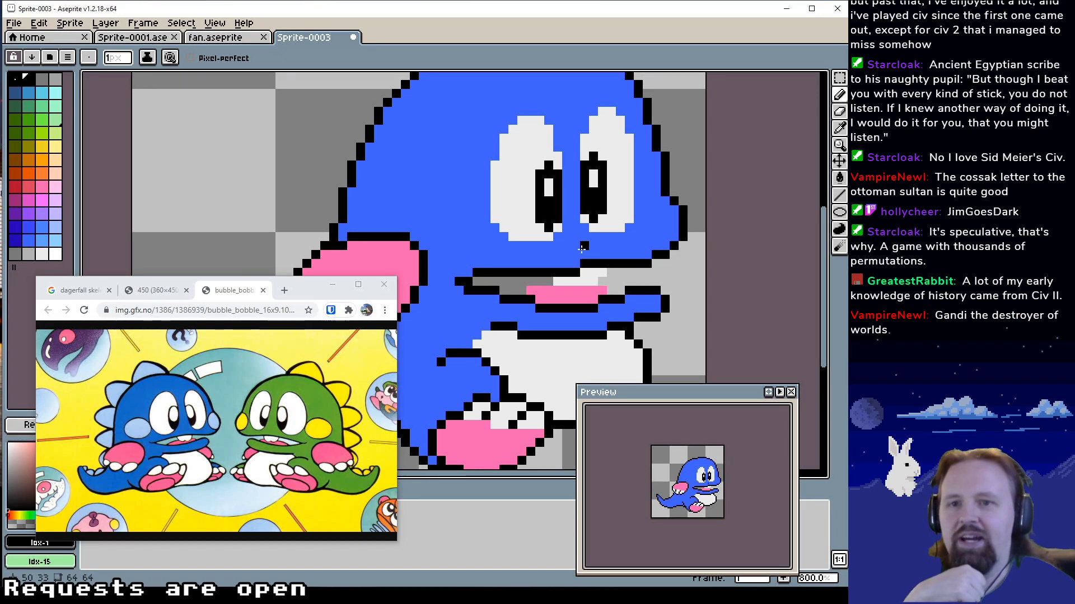
mouse_move(586, 244)
mouse_down()
mouse_move(640, 256)
mouse_move(656, 310)
mouse_up()
drag(546, 196, 535, 245)
alt+click(536, 176)
alt+click(543, 163)
mouse_move(561, 164)
mouse_down()
mouse_move(558, 199)
mouse_move(566, 172)
mouse_move(521, 147)
mouse_up()
Round the spike's tip by erasing pixels with transparent Idx-0 and redrawing them one row lower in black Idx-1
alt+click(555, 138)
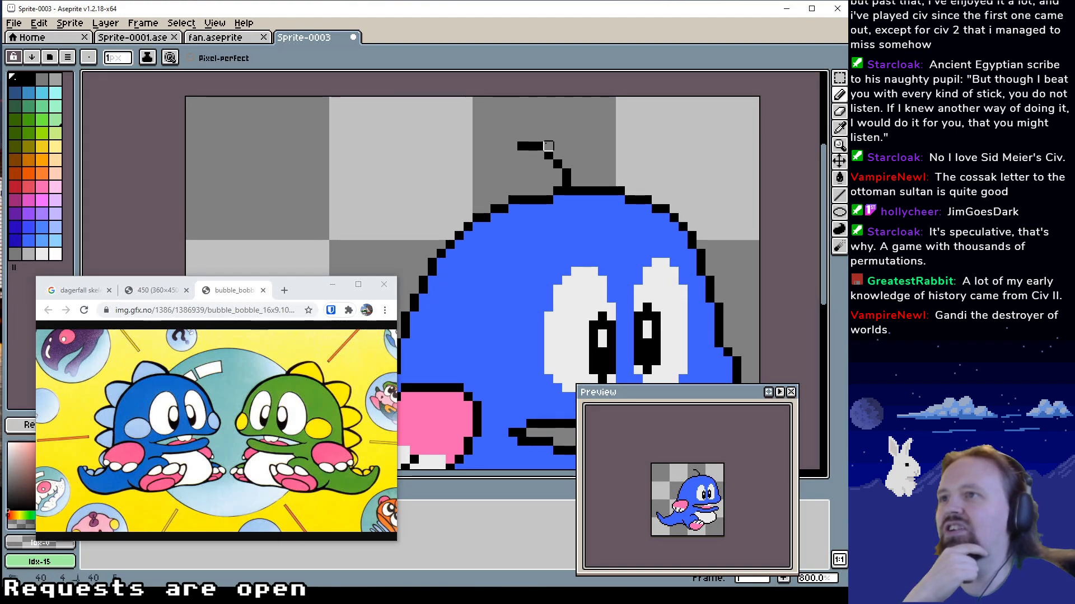
click(539, 147)
alt+click(548, 155)
click(540, 157)
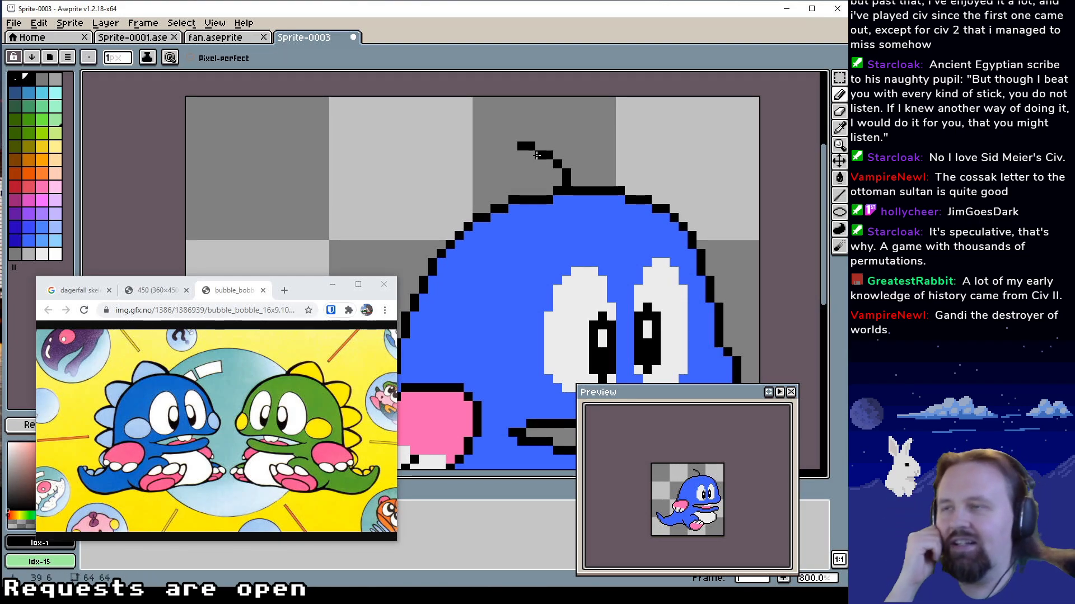
click(512, 146)
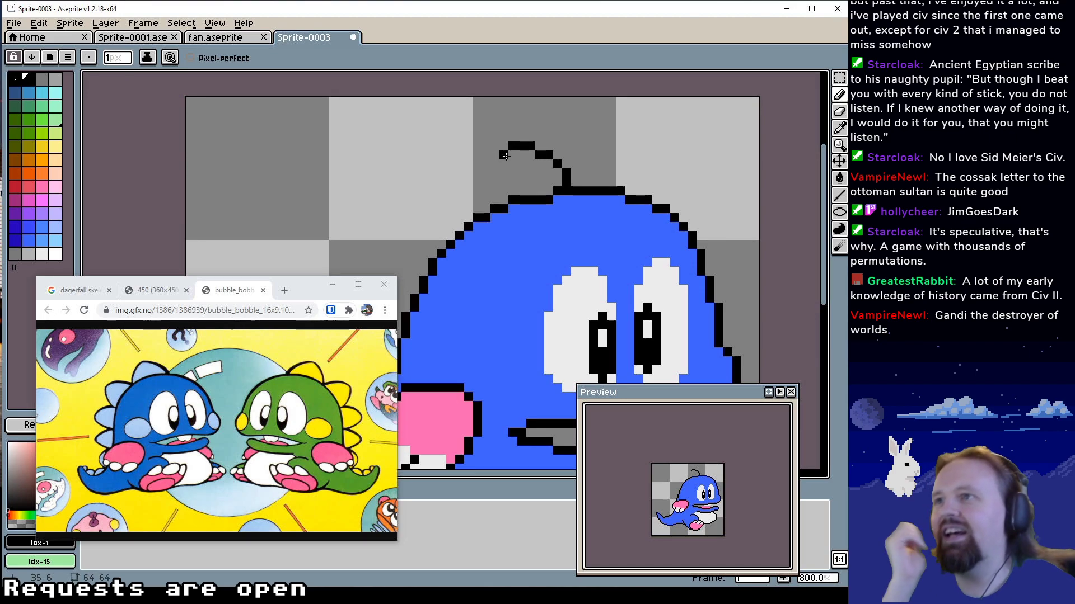
key(ctrl+z)
Draw the spike's stepped back edge in black Idx-1 from the tip down to the head outline
click(513, 155)
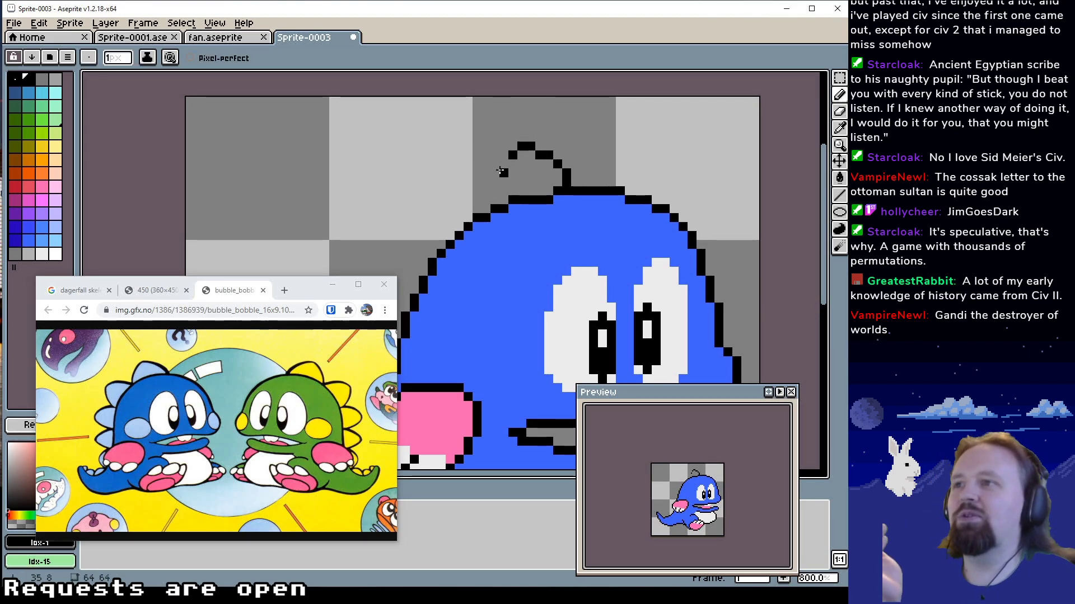
click(504, 164)
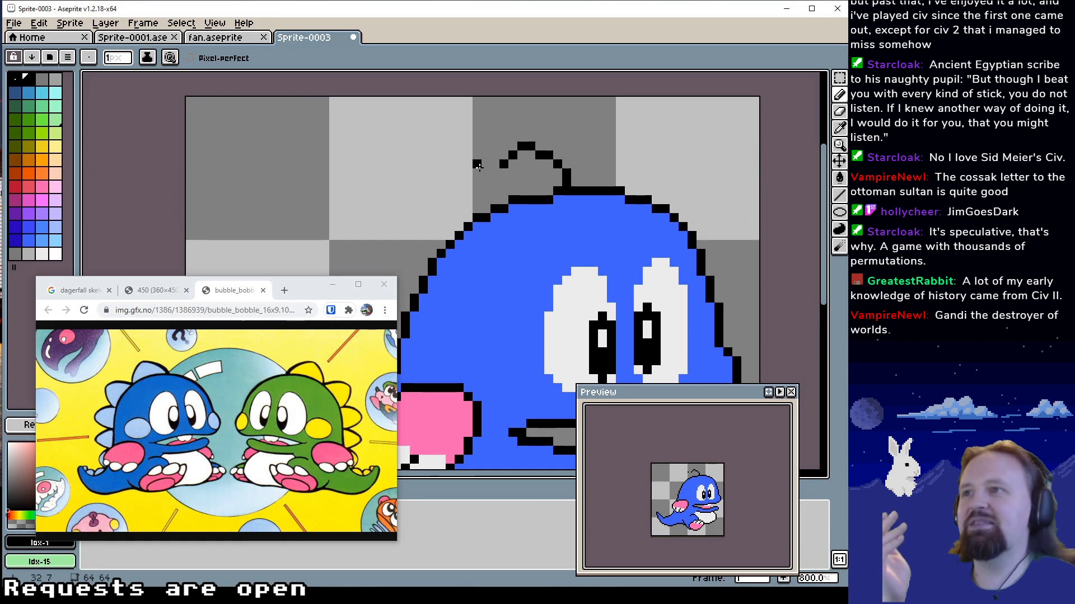
click(495, 173)
click(494, 182)
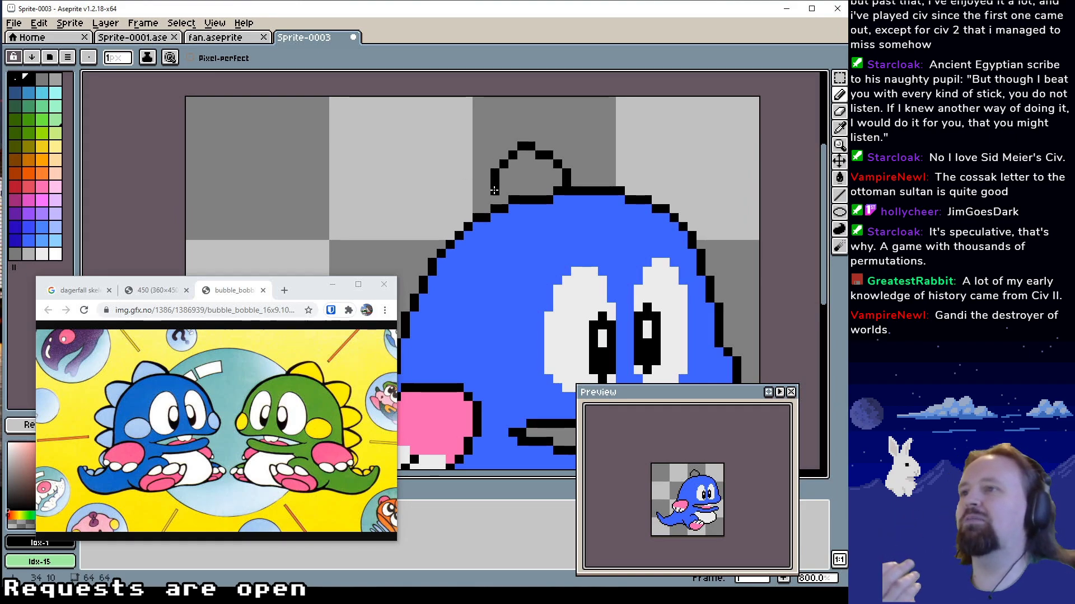
click(486, 191)
click(486, 200)
Rework the spike's back edge, and remove the whole spike outline from the top of the head
mouse_move(592, 158)
mouse_down()
mouse_move(598, 148)
mouse_move(612, 155)
mouse_up()
alt+click(550, 172)
mouse_move(506, 187)
mouse_down()
mouse_move(506, 205)
mouse_move(515, 197)
mouse_move(546, 234)
mouse_move(544, 251)
mouse_move(524, 205)
mouse_move(515, 214)
mouse_move(524, 179)
mouse_move(560, 175)
mouse_move(586, 196)
mouse_move(586, 205)
mouse_move(528, 211)
mouse_move(515, 224)
mouse_up()
alt+click(515, 179)
alt+click(524, 169)
click(515, 170)
alt+click(524, 161)
click(524, 170)
alt+click(501, 187)
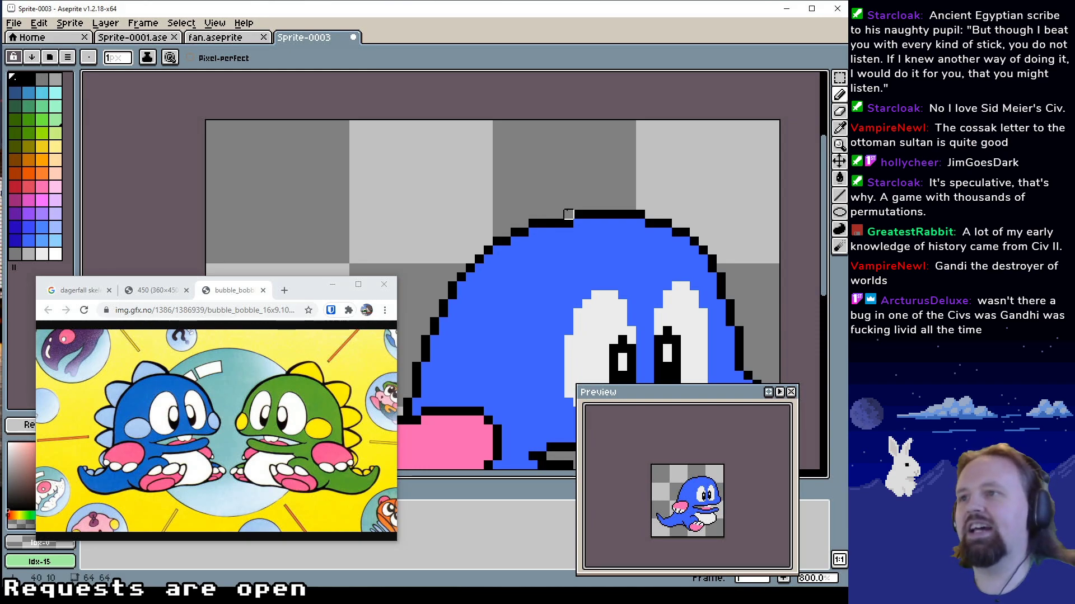
Draw the sloping front edge and rounded tip of a new spike in black Idx-1 on top of the head
alt+click(565, 223)
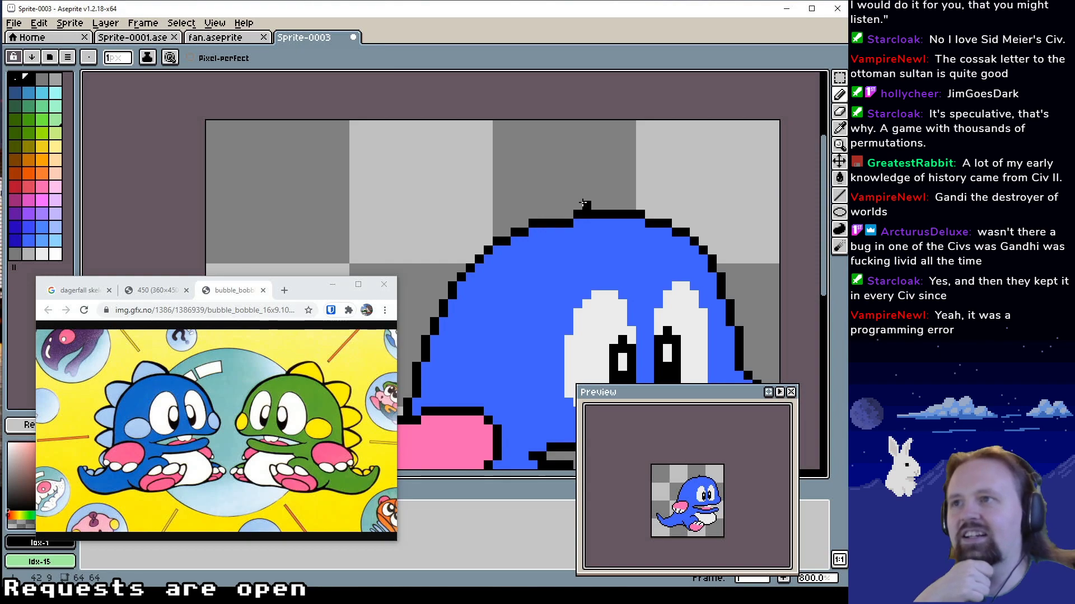
mouse_move(606, 199)
mouse_down()
mouse_move(583, 207)
mouse_move(569, 189)
mouse_up()
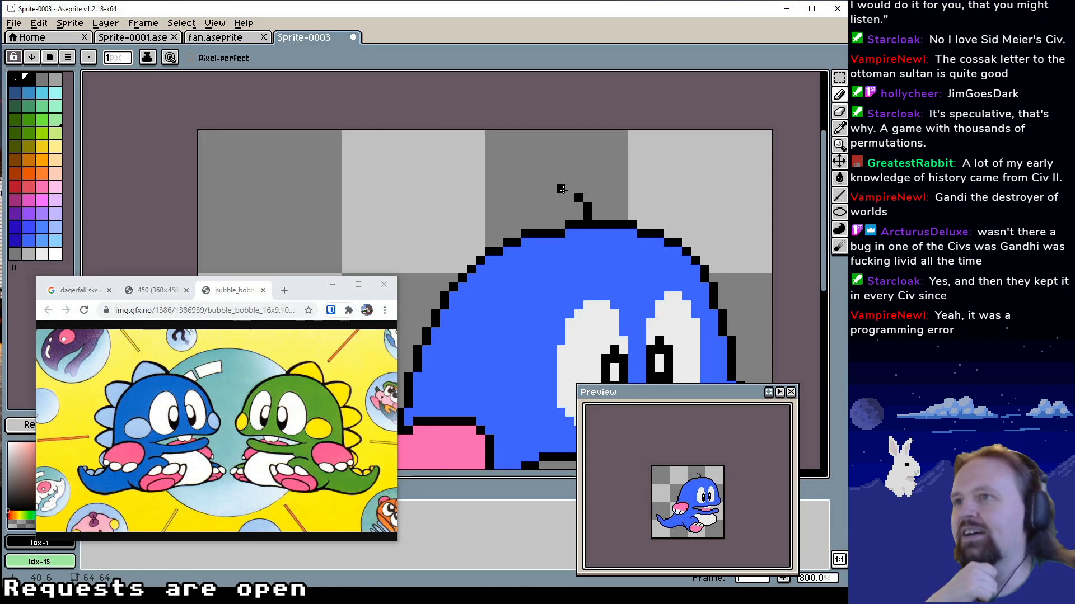
click(569, 189)
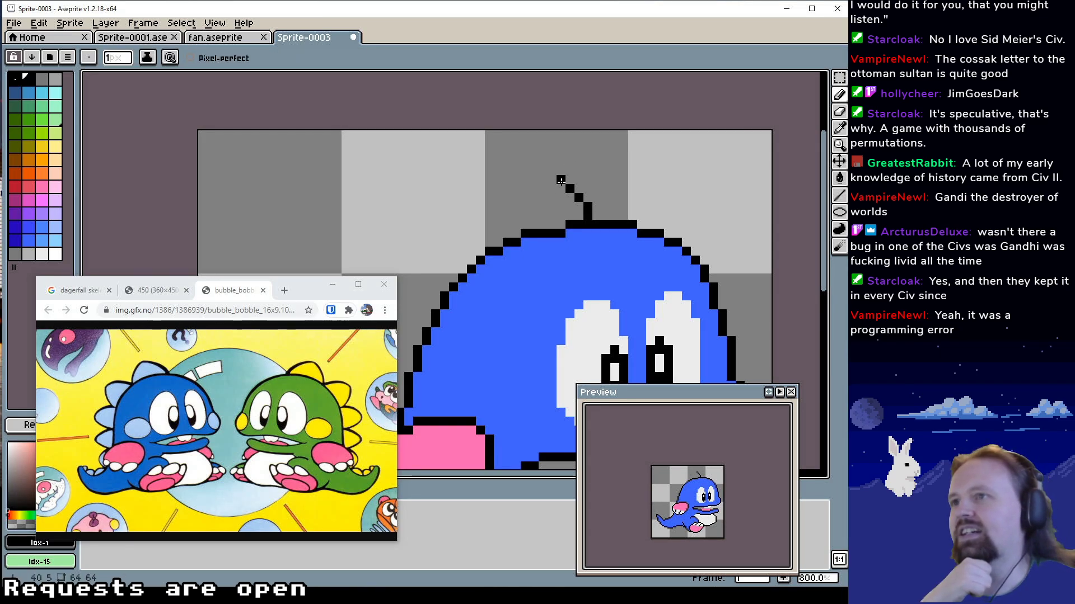
click(560, 179)
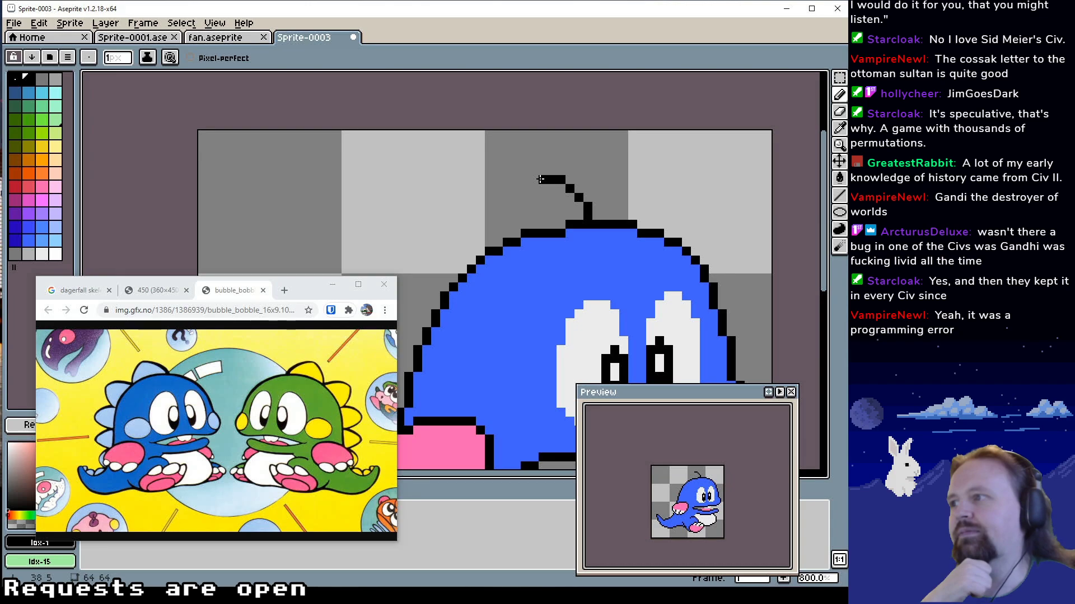
click(534, 188)
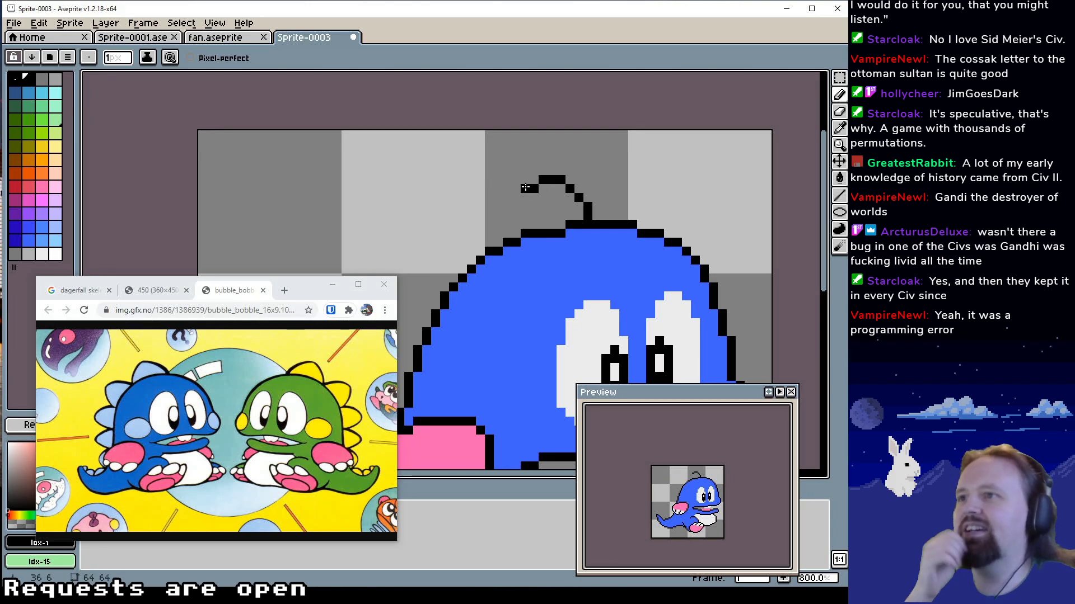
click(525, 188)
click(516, 198)
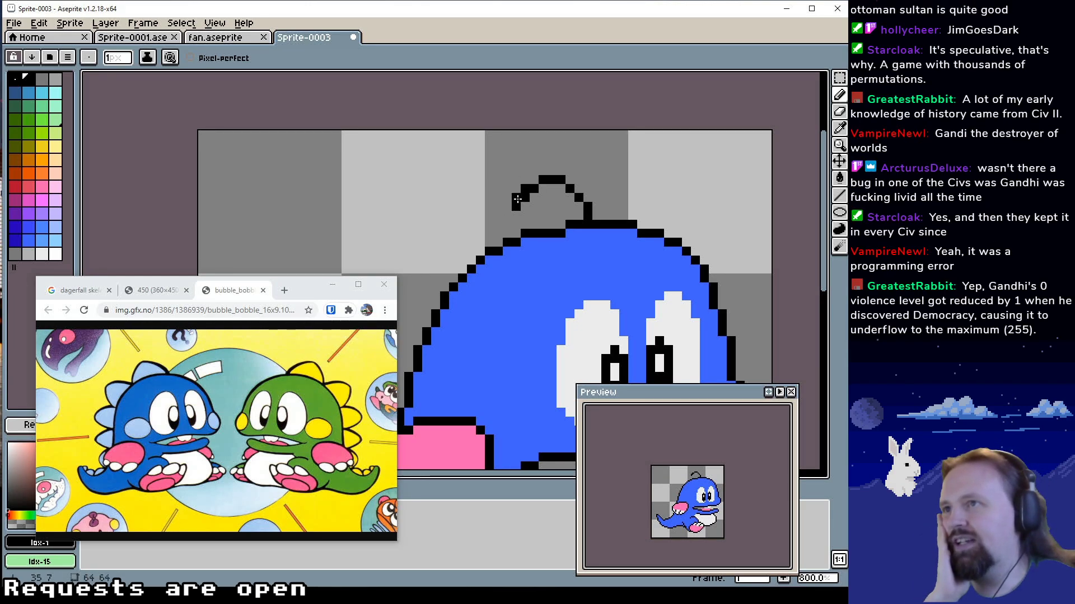
Rework the upper part of the spike's back edge into a diagonal run of single black pixels below the tip
click(516, 198)
click(525, 198)
alt+click(516, 206)
click(516, 198)
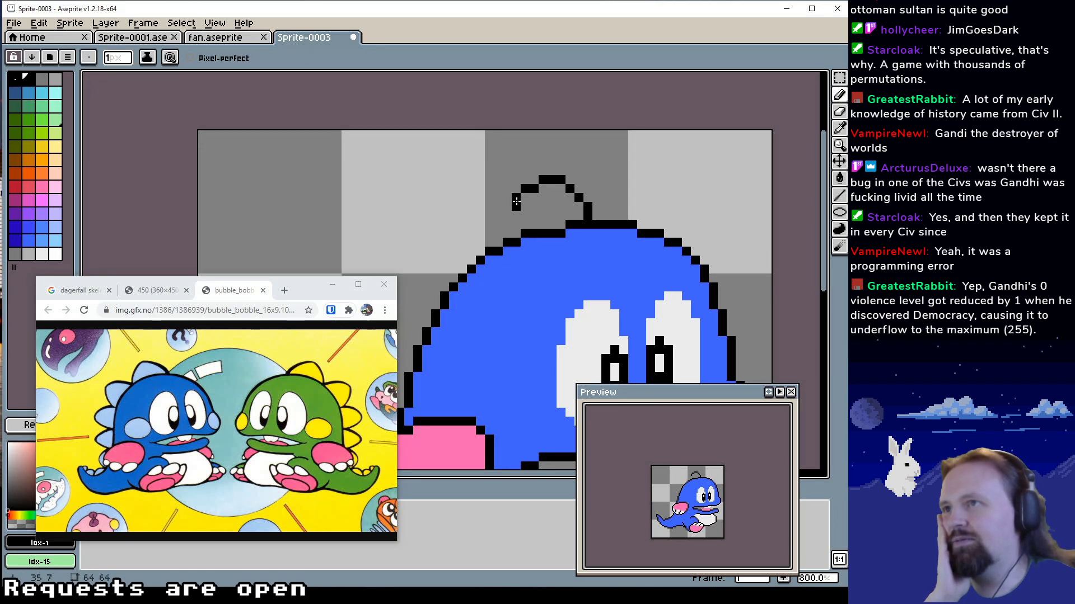
alt+click(526, 209)
click(516, 206)
alt+click(516, 199)
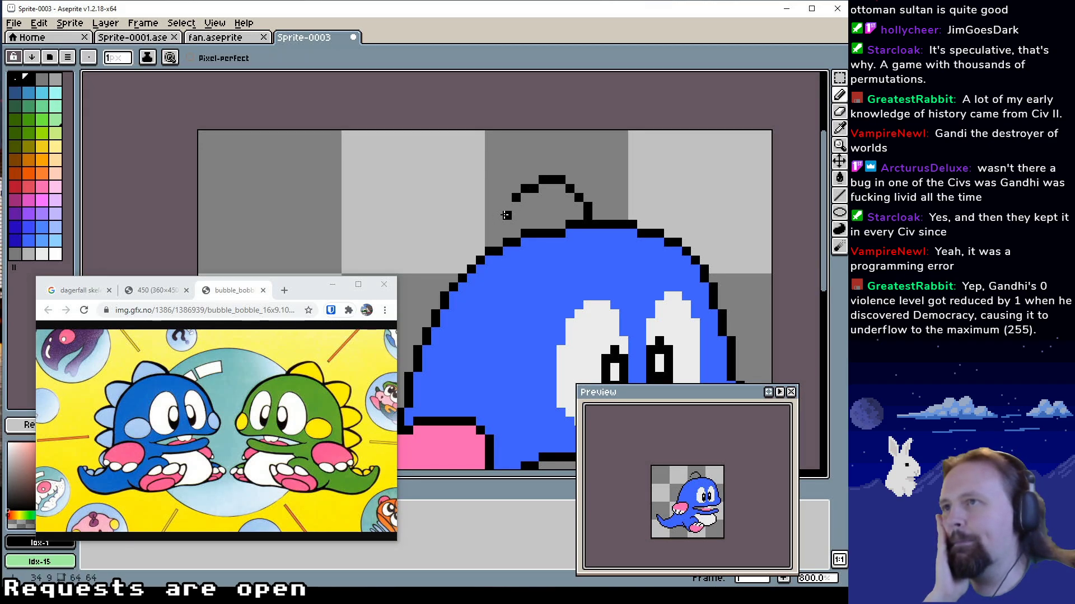
click(506, 206)
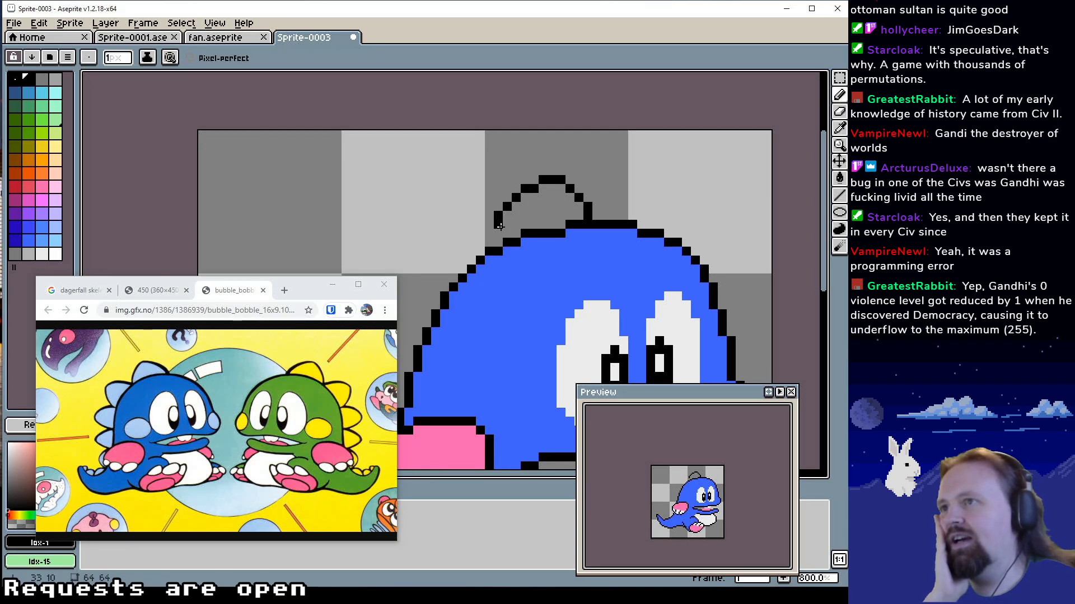
Complete the spike's back edge in black Idx-1 down to the head outline and tidy its stepped corner
click(499, 226)
click(499, 233)
click(499, 242)
alt+click(497, 208)
click(499, 215)
alt+click(507, 207)
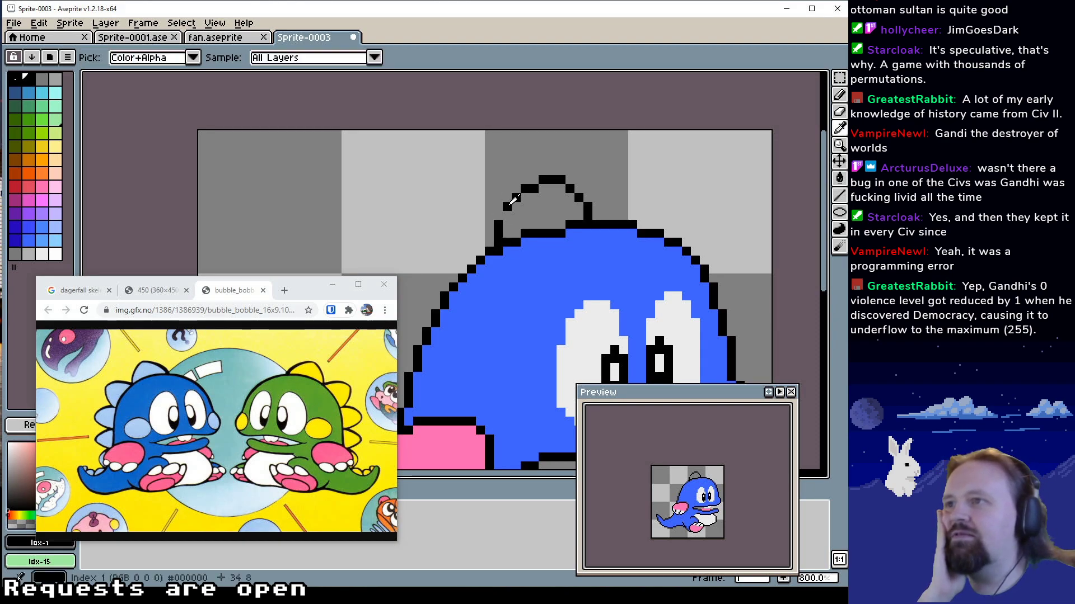
click(506, 215)
Shift the top spike's flat tip one pixel toward the back, erasing with transparent Idx-0 and redrawing in black Idx-1
mouse_move(600, 215)
mouse_down()
mouse_move(657, 204)
mouse_move(606, 228)
mouse_up()
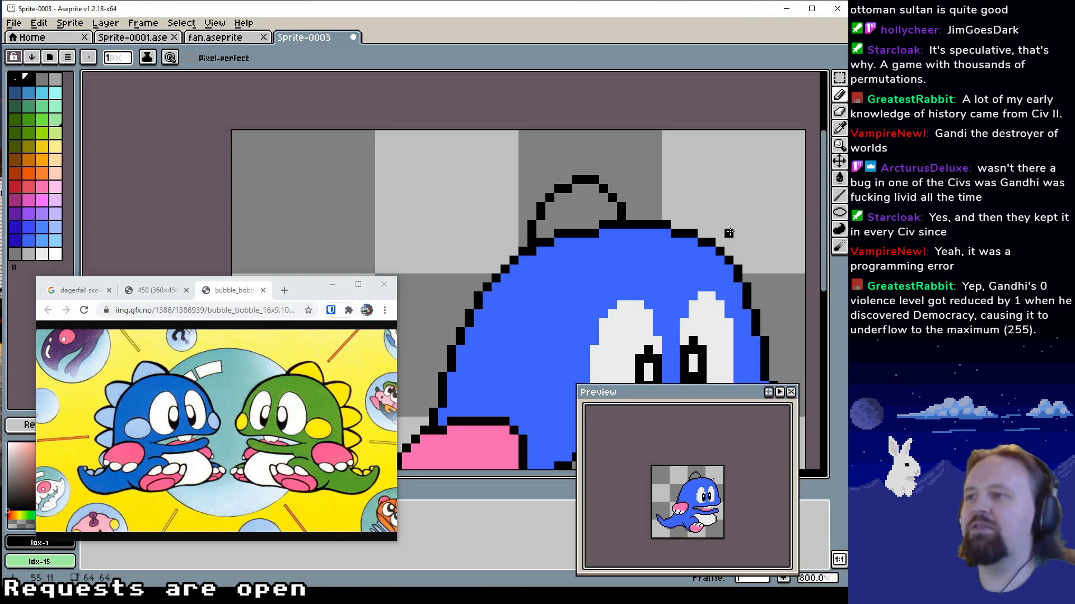
drag(698, 242, 708, 271)
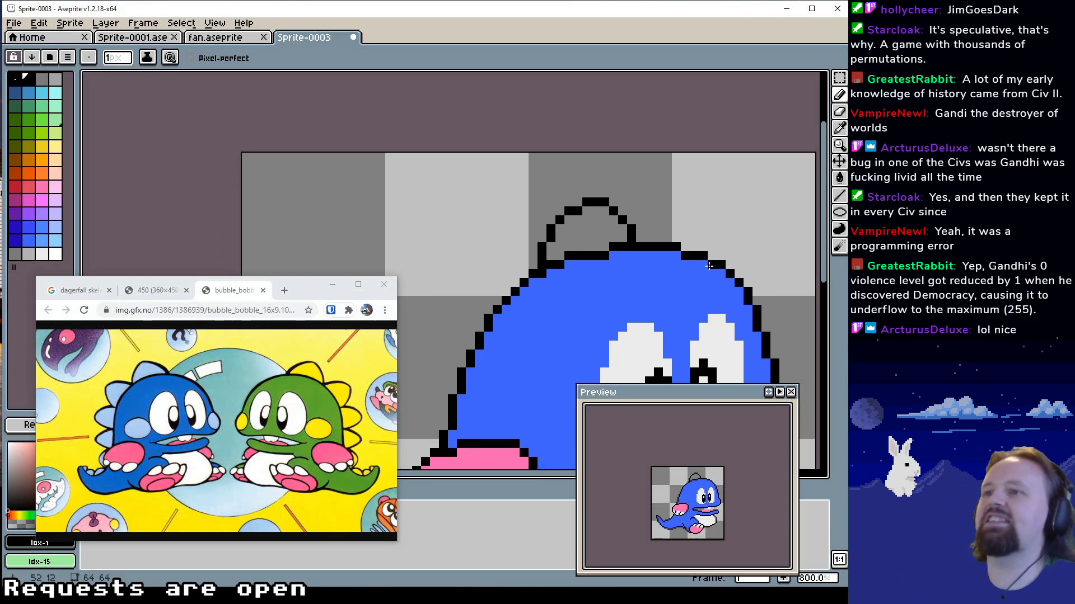
alt+click(621, 180)
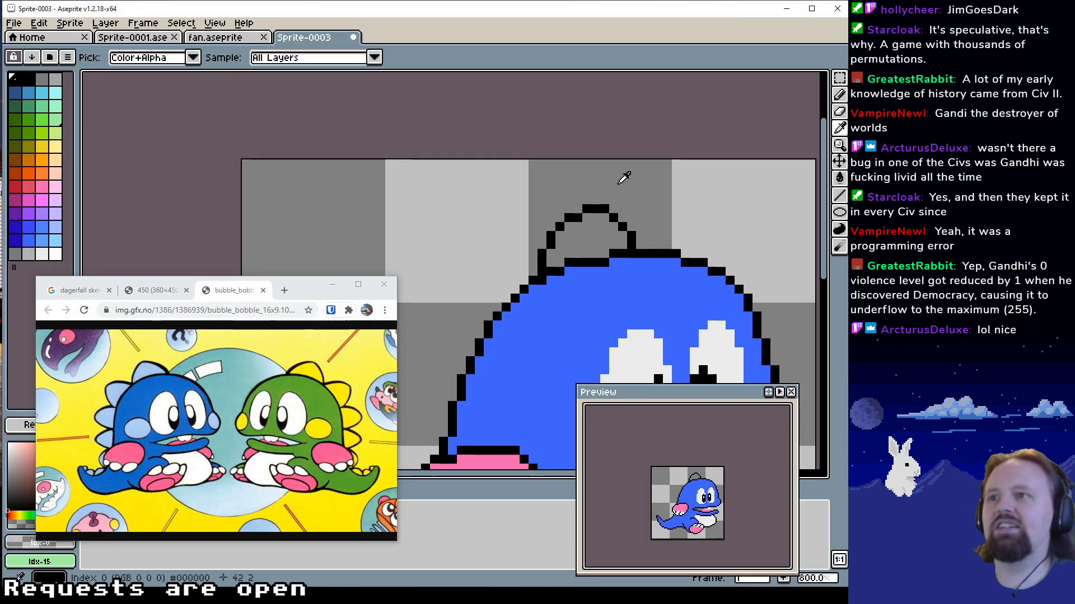
click(605, 209)
alt+click(614, 218)
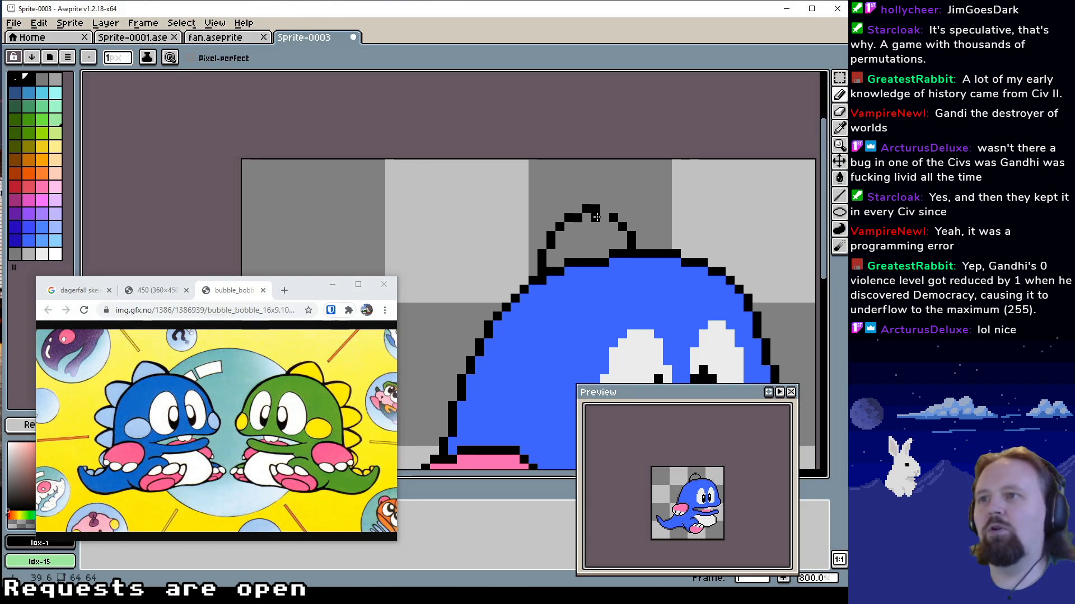
click(604, 218)
alt+click(595, 227)
click(595, 217)
alt+click(580, 218)
click(578, 209)
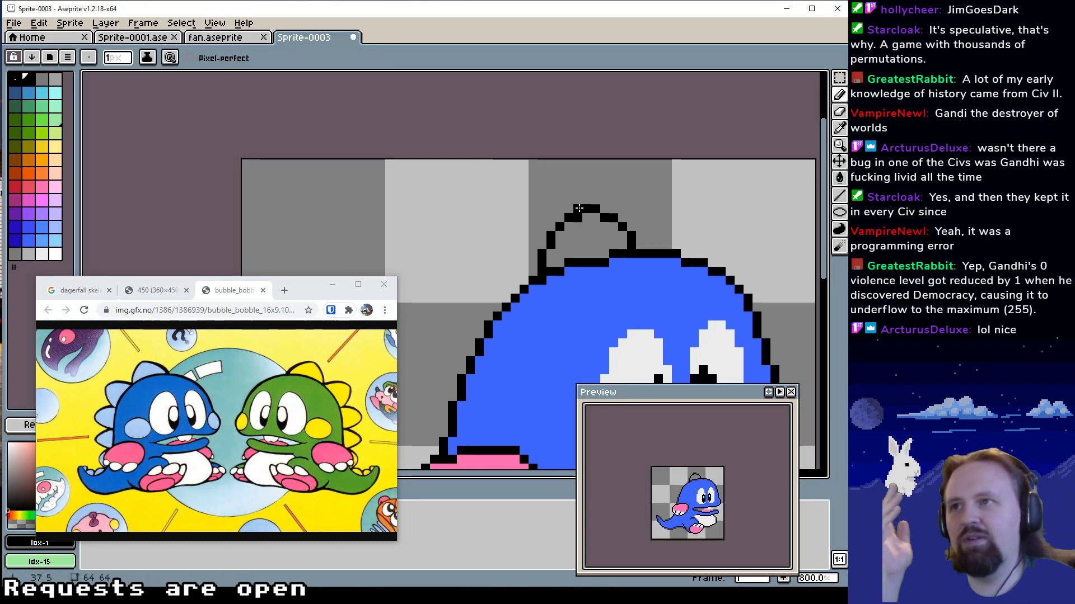
alt+click(586, 226)
click(578, 218)
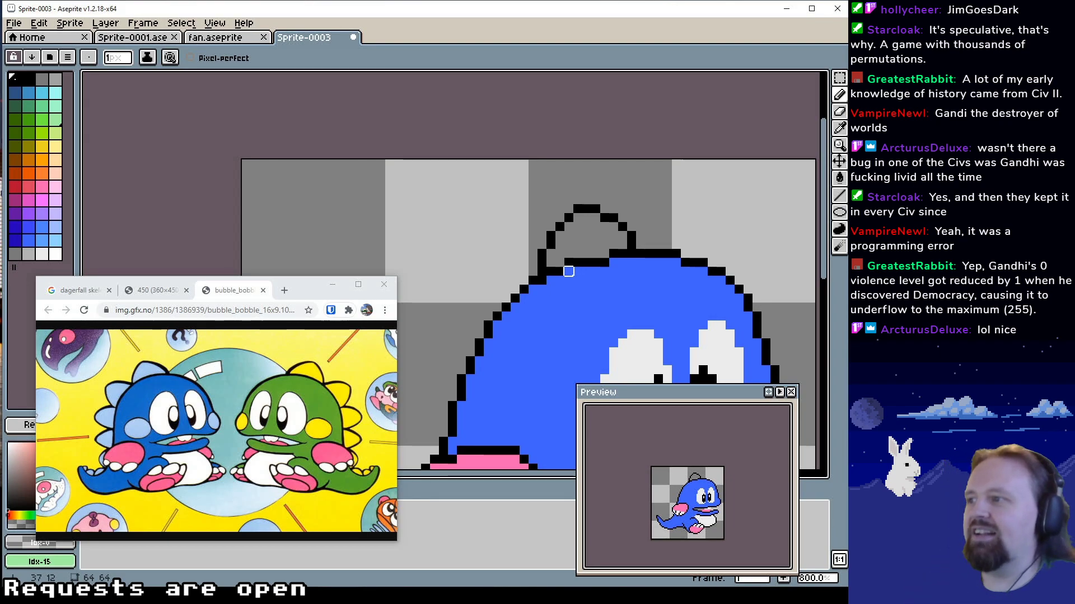
Extend the base of the top spike's front edge diagonally forward to the head outline in black, erasing the old pixels
drag(599, 263, 586, 273)
alt+click(618, 254)
click(624, 253)
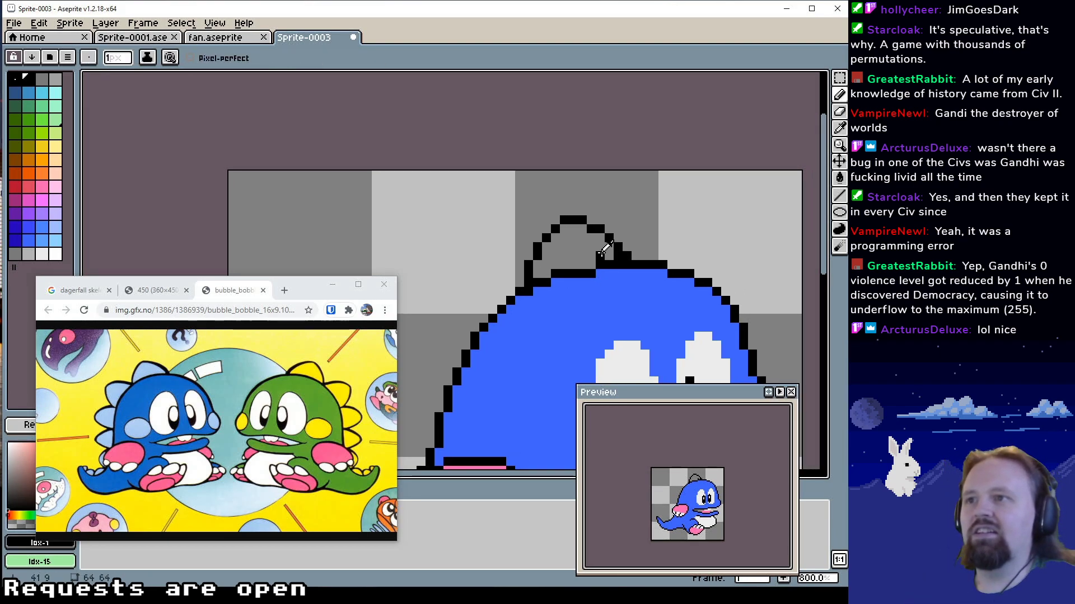
alt+click(604, 250)
click(618, 256)
alt+click(617, 246)
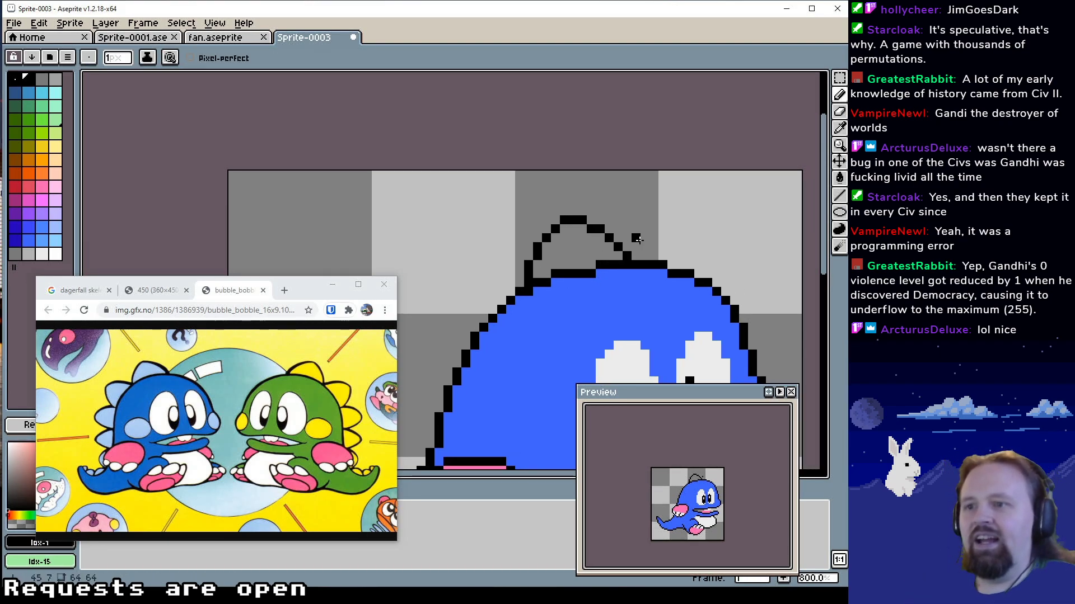
Outline a second spike in black Idx-1 on the back of the head, directly behind the top spike
drag(639, 221, 638, 257)
drag(581, 260, 621, 230)
drag(565, 255, 580, 216)
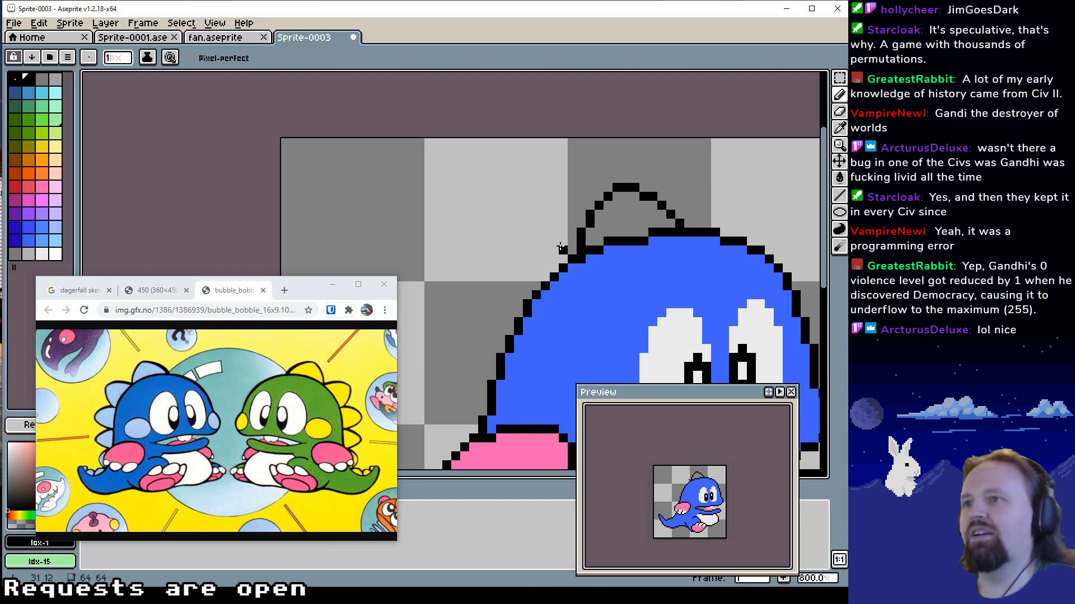
mouse_move(542, 242)
mouse_down()
mouse_move(528, 243)
mouse_move(566, 256)
mouse_up()
scroll(562, 252, down, 1)
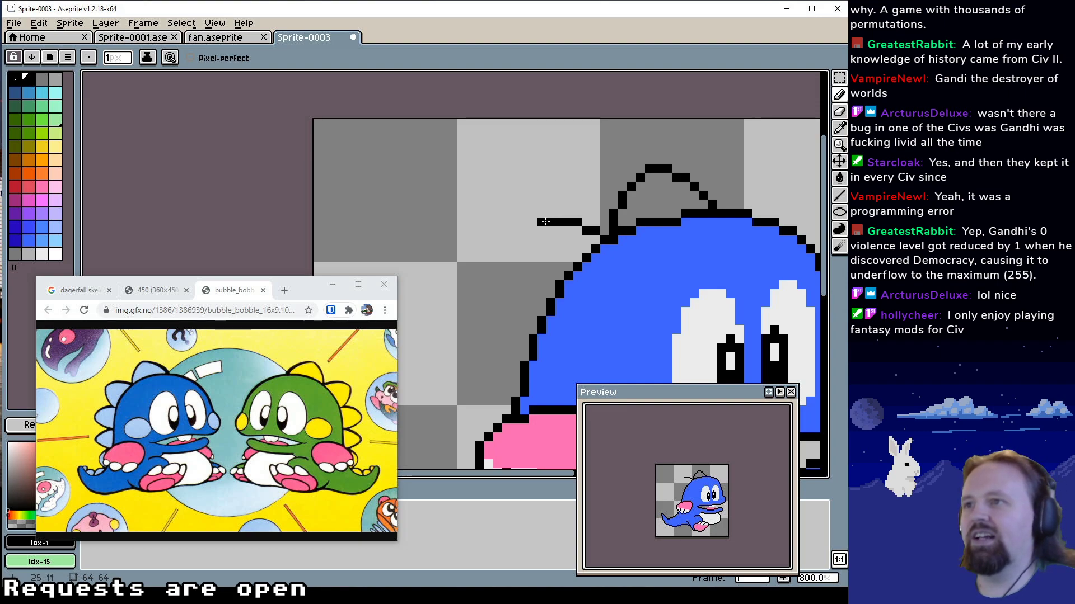
click(541, 223)
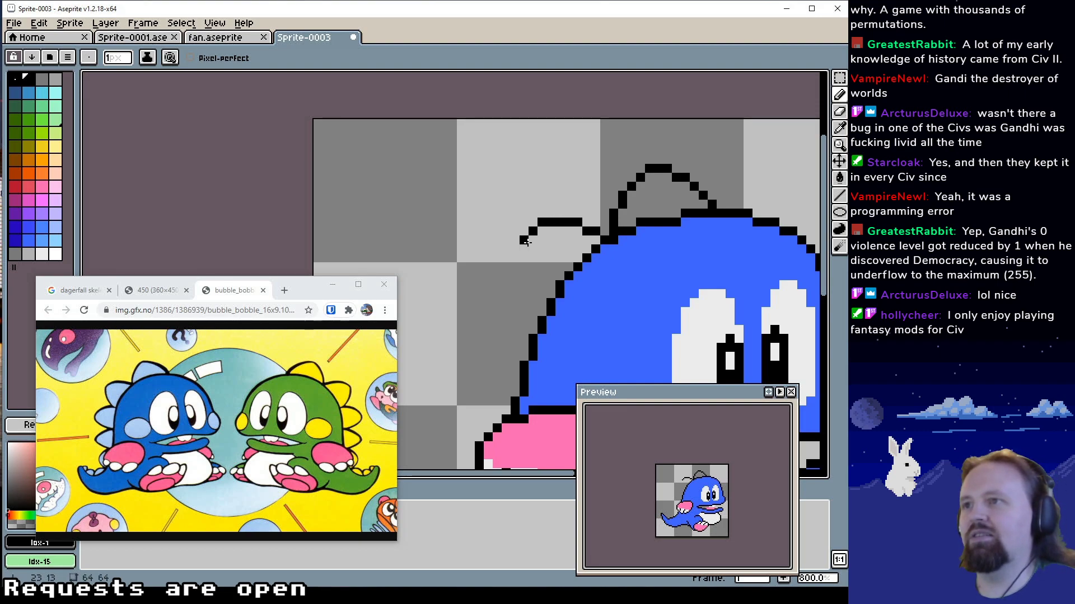
drag(525, 241, 525, 258)
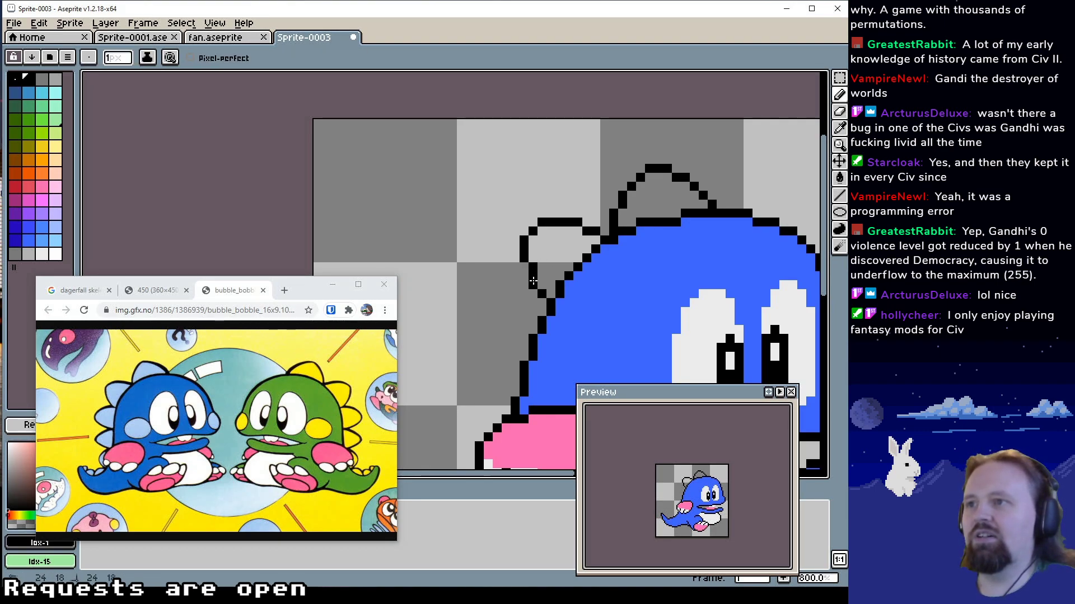
Draw the upper edge of a third spike in black Idx-1 below the second one and smooth its curve
drag(576, 242, 571, 249)
mouse_move(522, 275)
mouse_down()
mouse_move(547, 241)
mouse_move(570, 237)
mouse_up()
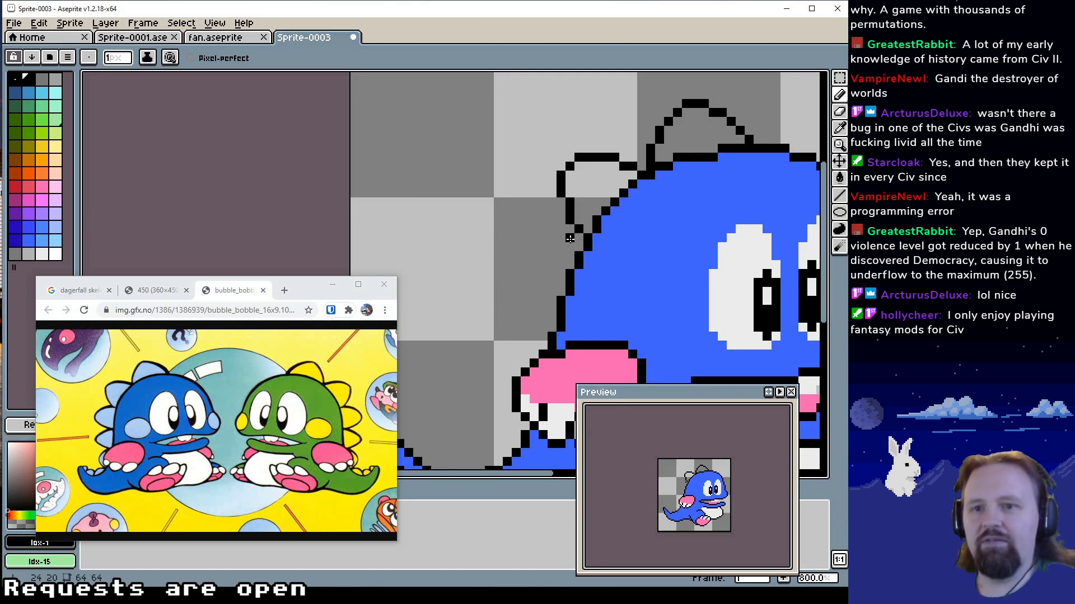
drag(570, 238, 570, 250)
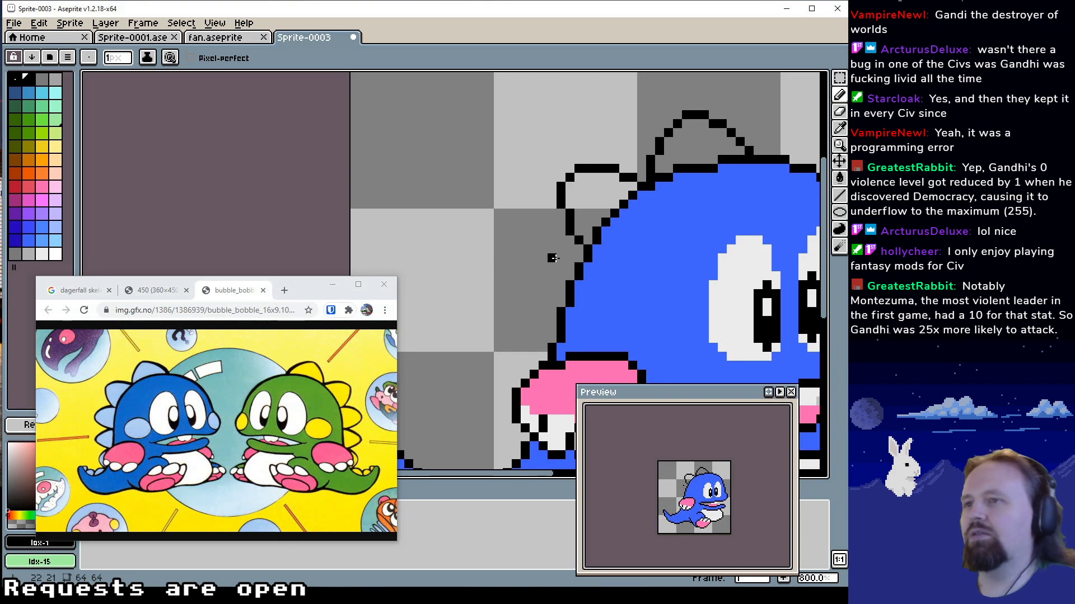
drag(559, 239, 538, 240)
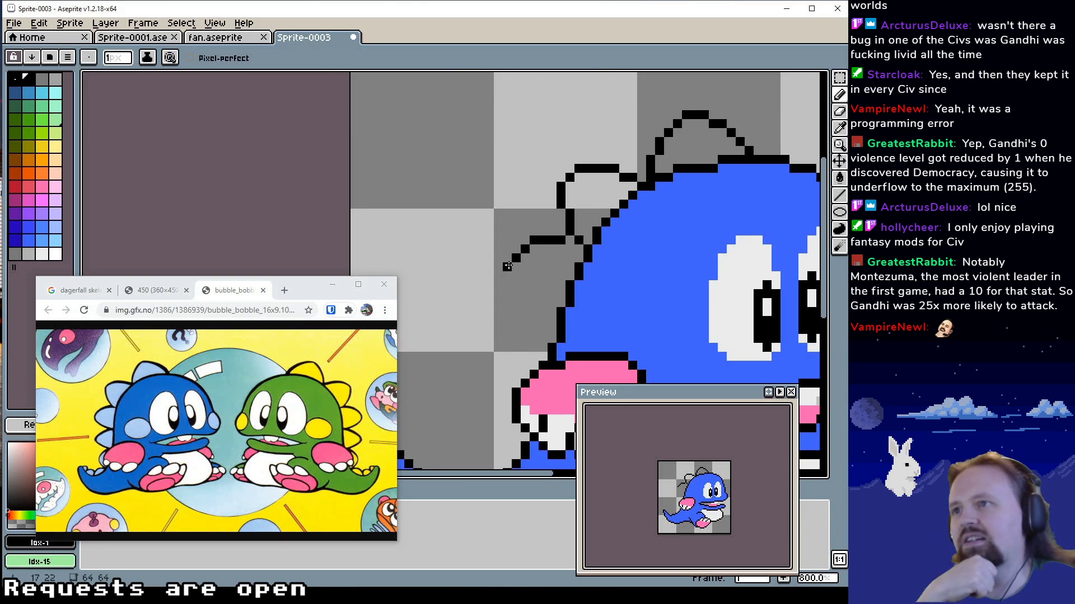
alt+click(543, 232)
alt+click(526, 249)
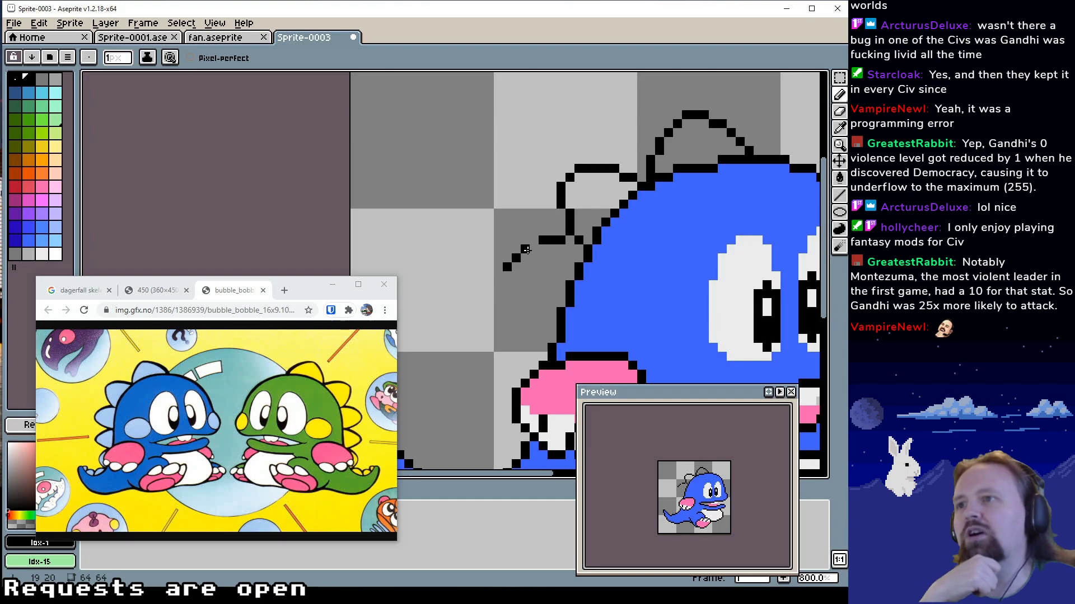
click(534, 249)
Draw the third spike's rounded tip and stepped lower edge in black Idx-1 toward the back outline
alt+click(491, 266)
alt+click(507, 268)
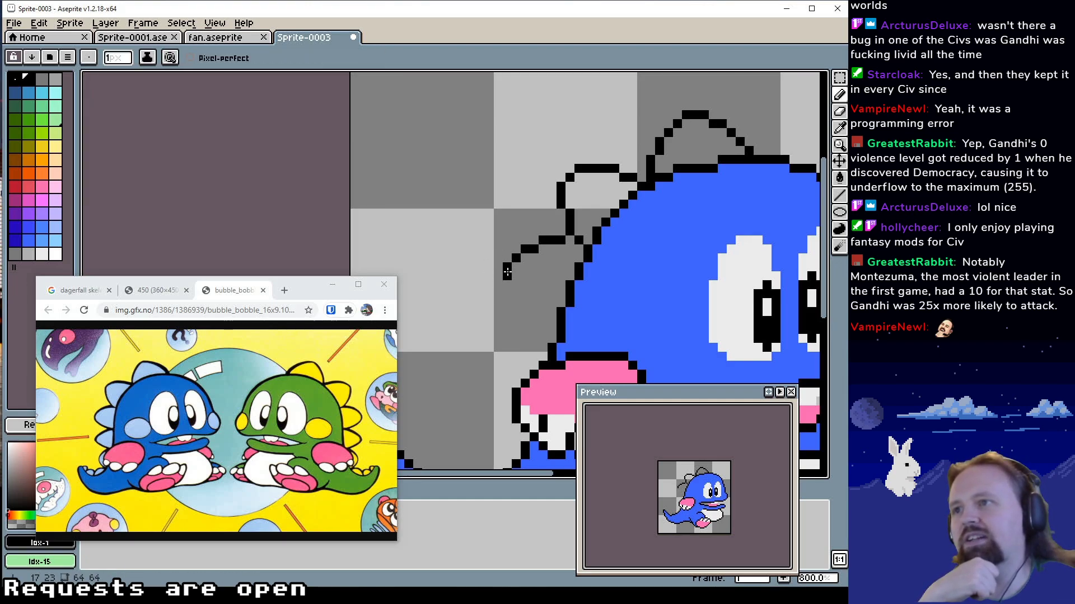
click(506, 277)
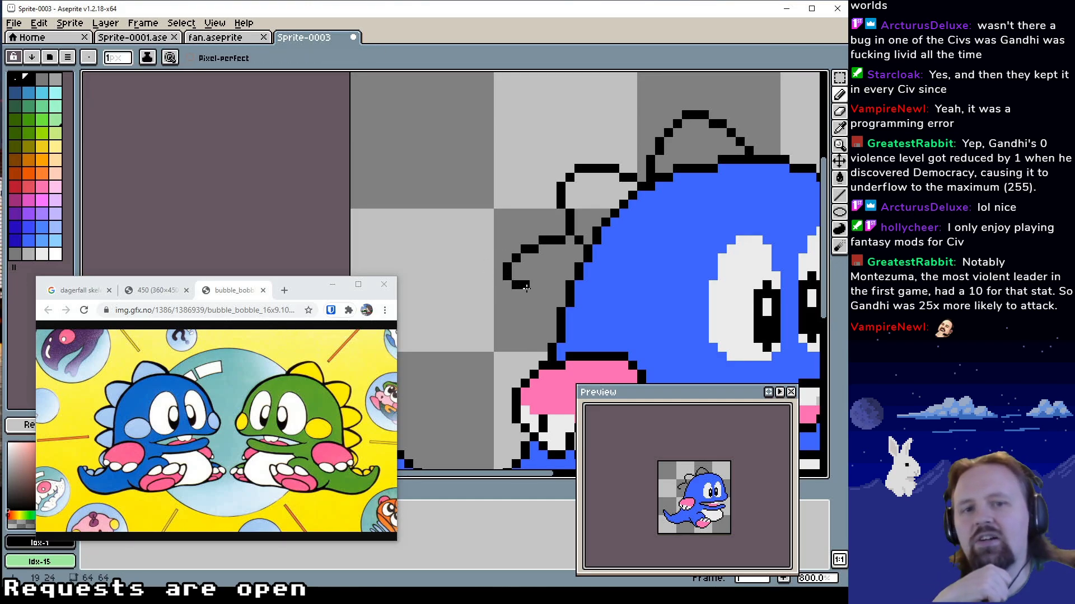
click(525, 292)
click(534, 294)
click(542, 303)
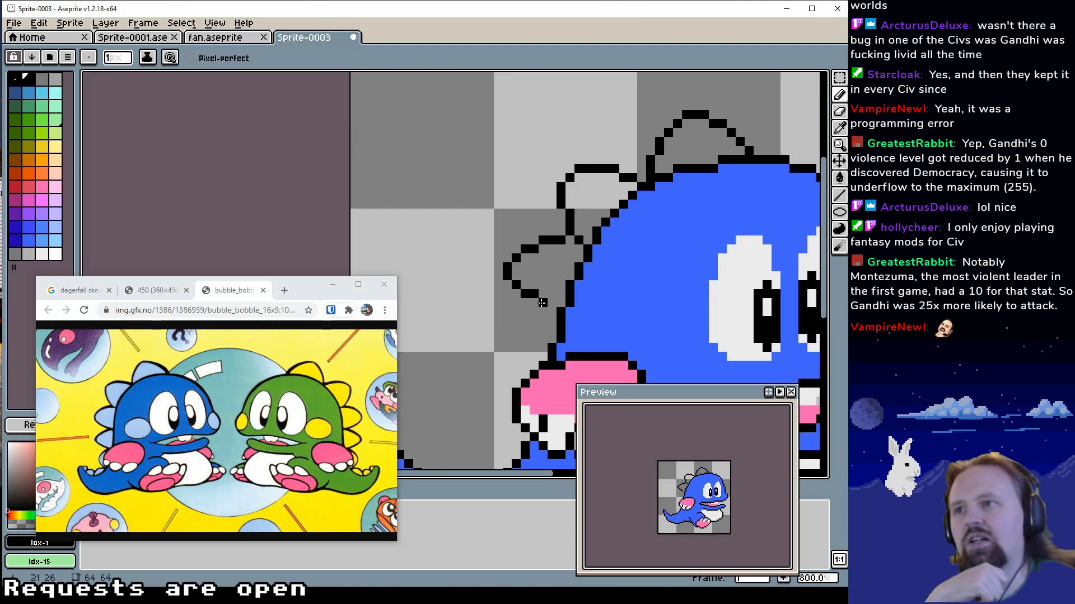
Outline a smaller fourth spike in black Idx-1 between the third spike and the pink arm
mouse_move(557, 283)
mouse_down()
mouse_move(585, 212)
mouse_move(518, 272)
mouse_move(554, 232)
mouse_up()
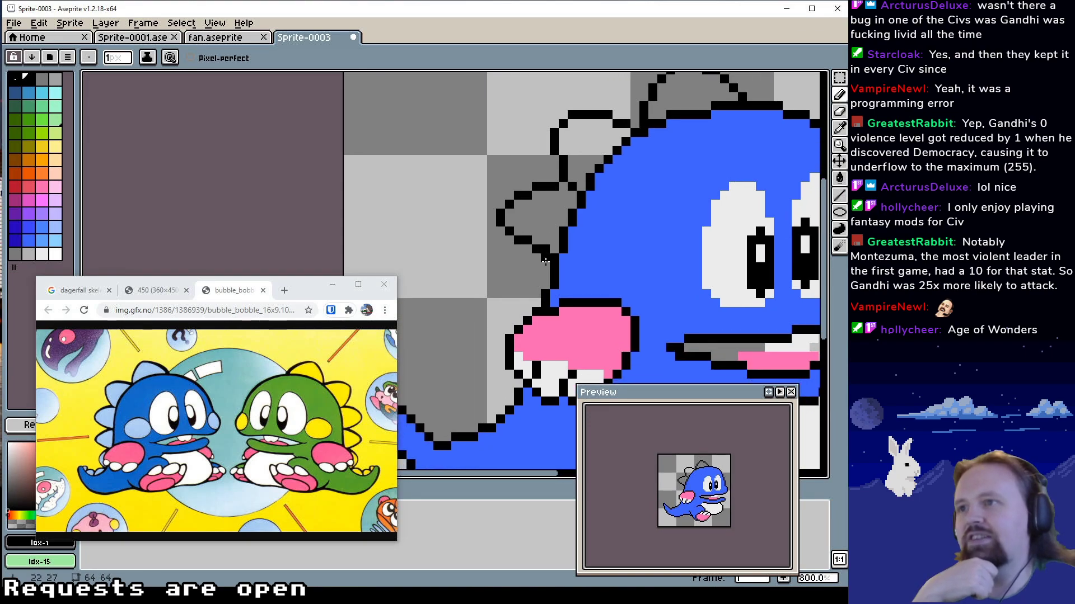
click(505, 264)
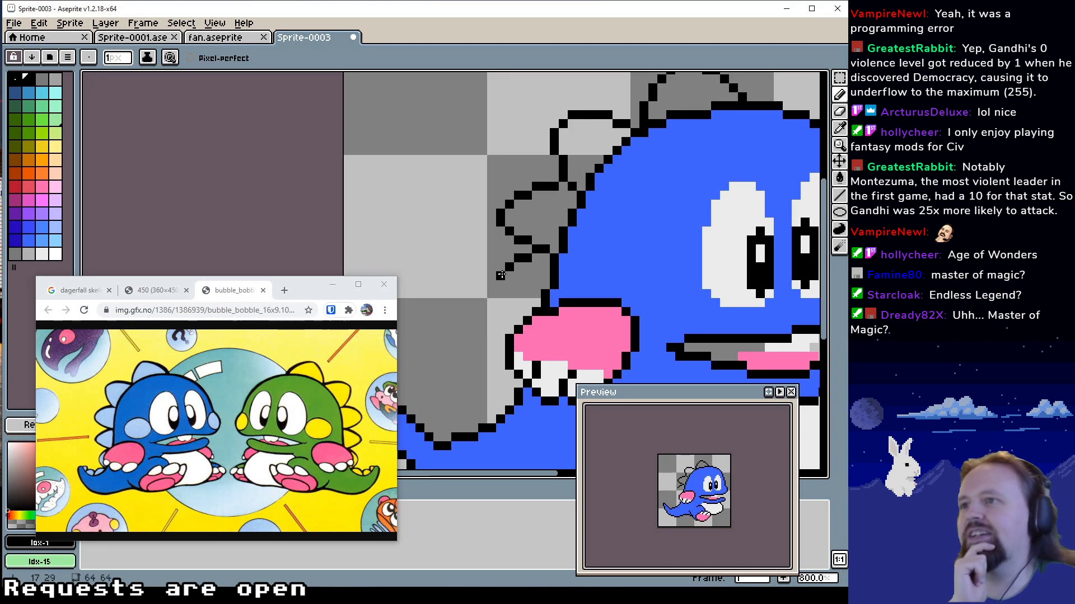
click(500, 280)
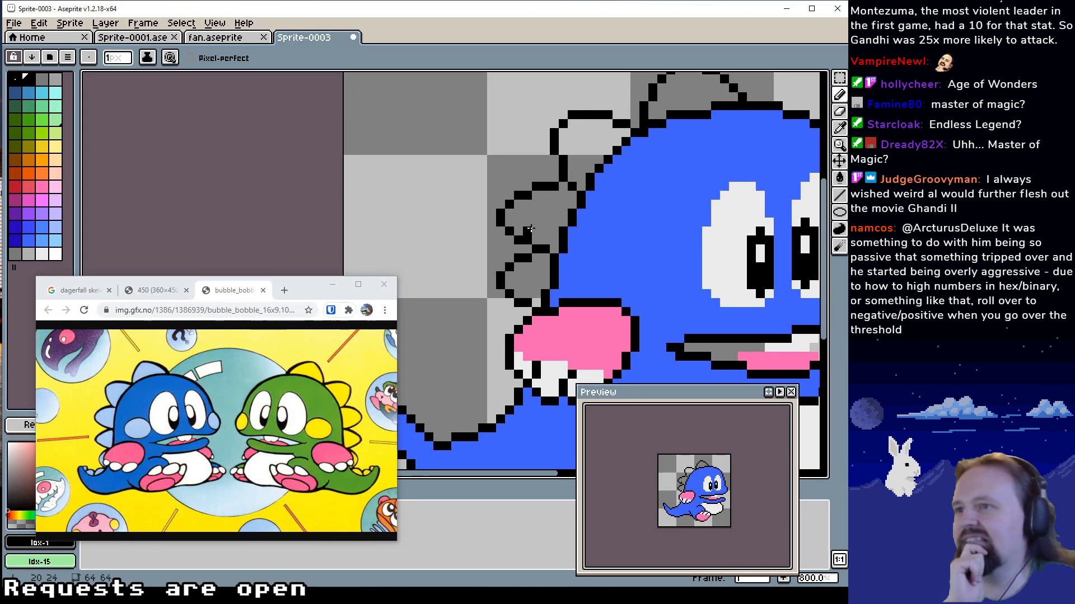
Outline a fifth spike in black Idx-1 just behind the pink arm, erasing stray pixels to round its tip
drag(500, 292, 512, 263)
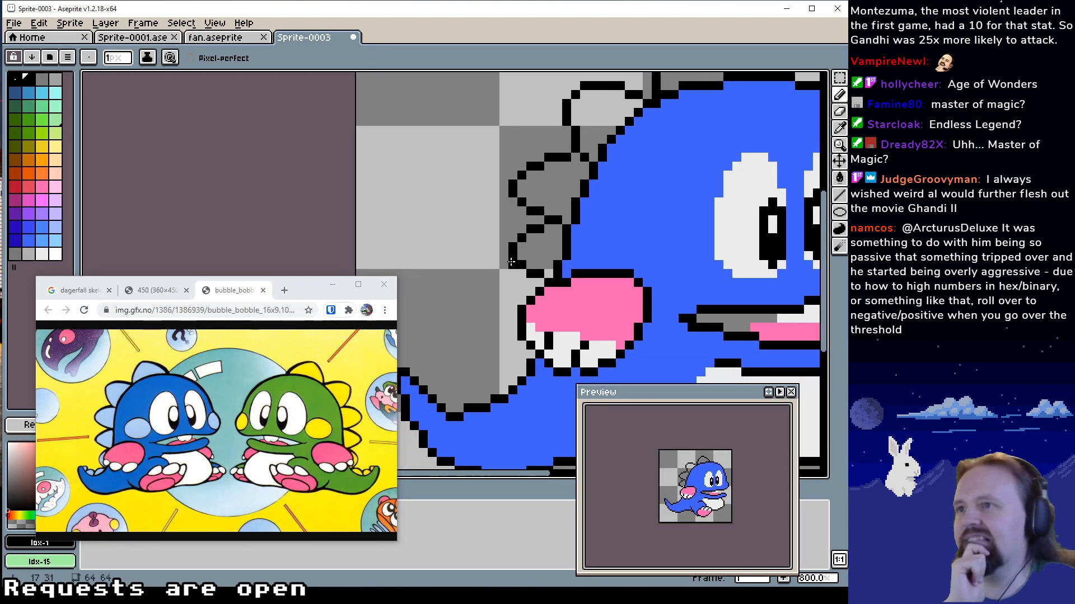
alt+click(511, 301)
click(504, 301)
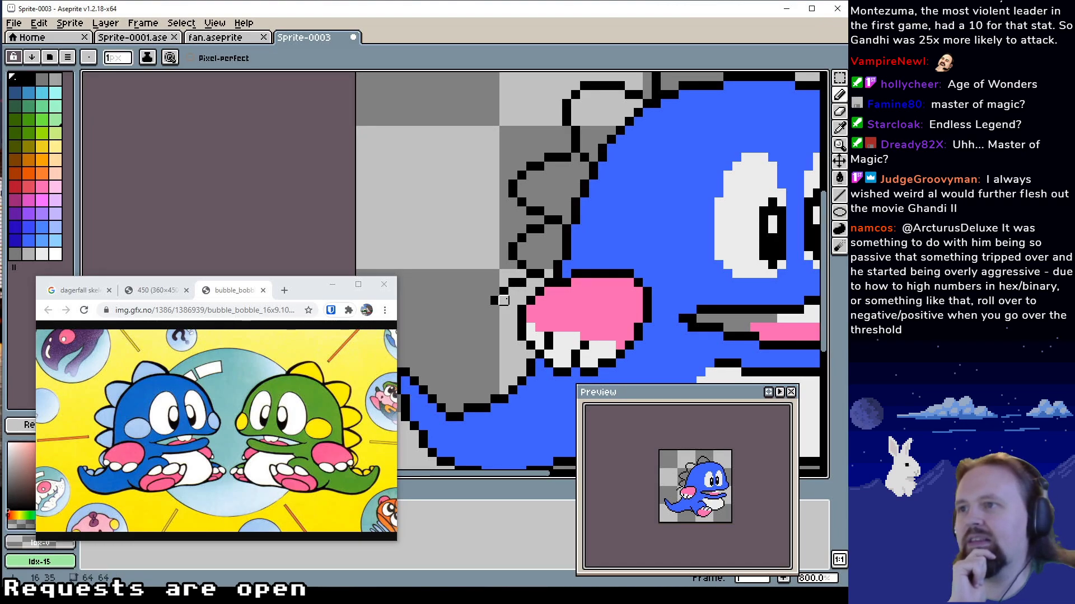
alt+click(503, 293)
click(487, 310)
alt+click(486, 293)
click(486, 311)
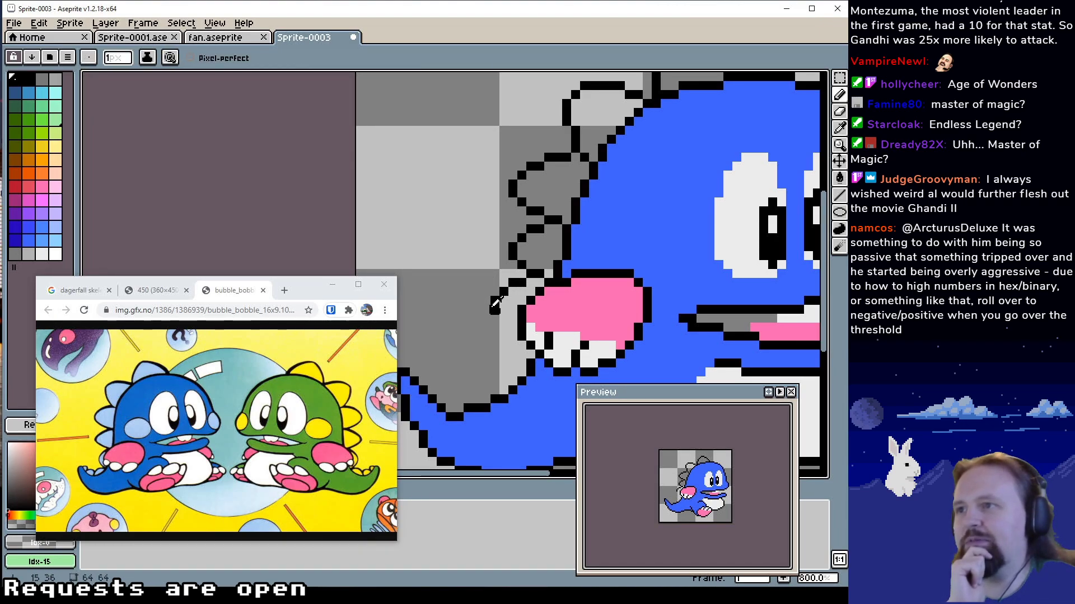
alt+click(496, 302)
drag(503, 319, 511, 320)
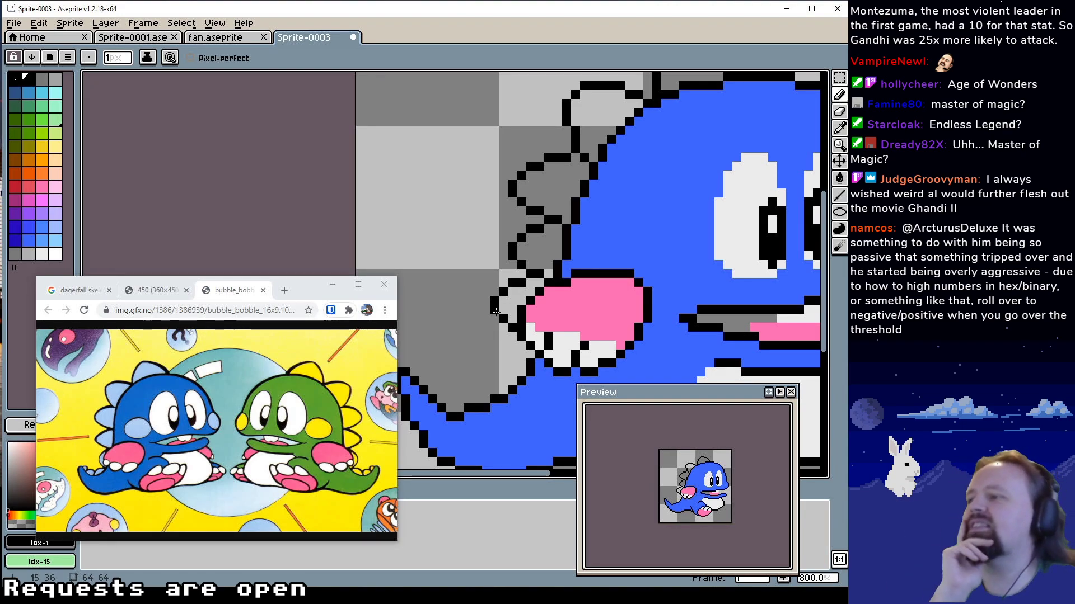
Draw the outline of a low spike in black Idx-1 along the upper edge of the tail, starting at its tip
drag(496, 311, 553, 268)
click(471, 322)
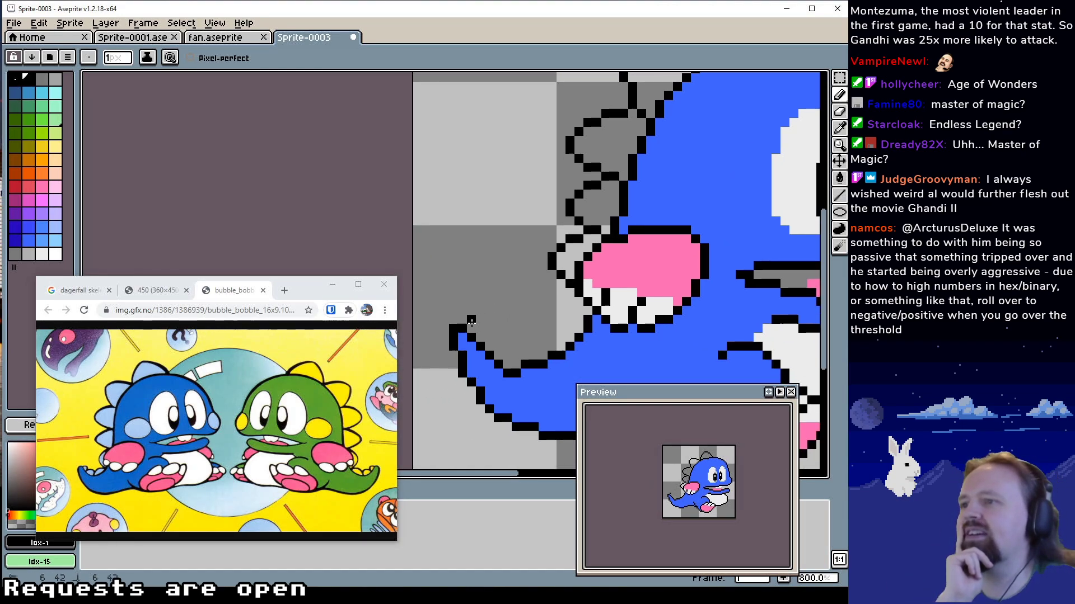
click(480, 320)
click(489, 329)
click(489, 337)
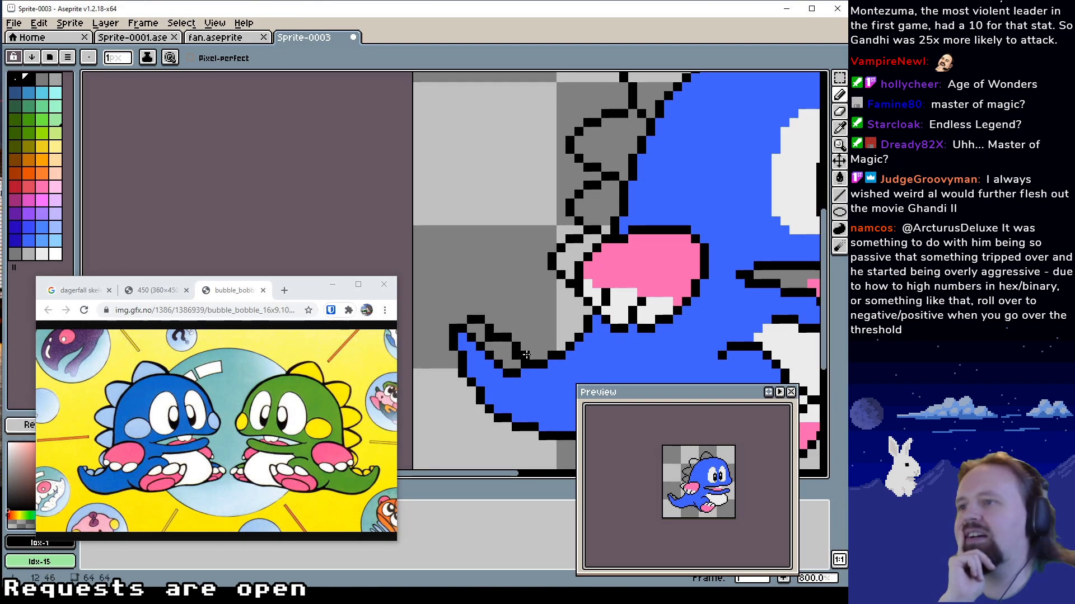
Separate a second small tail spike from the first by erasing part of the edge and drawing its rounded top in black Idx-1
alt+click(523, 329)
click(498, 338)
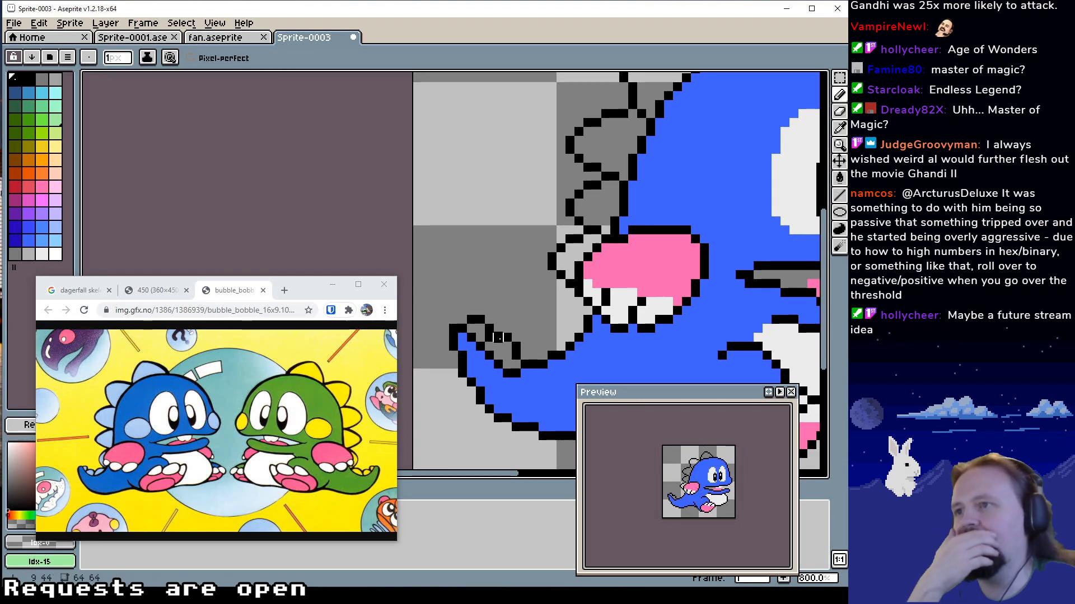
alt+click(506, 336)
alt+click(515, 320)
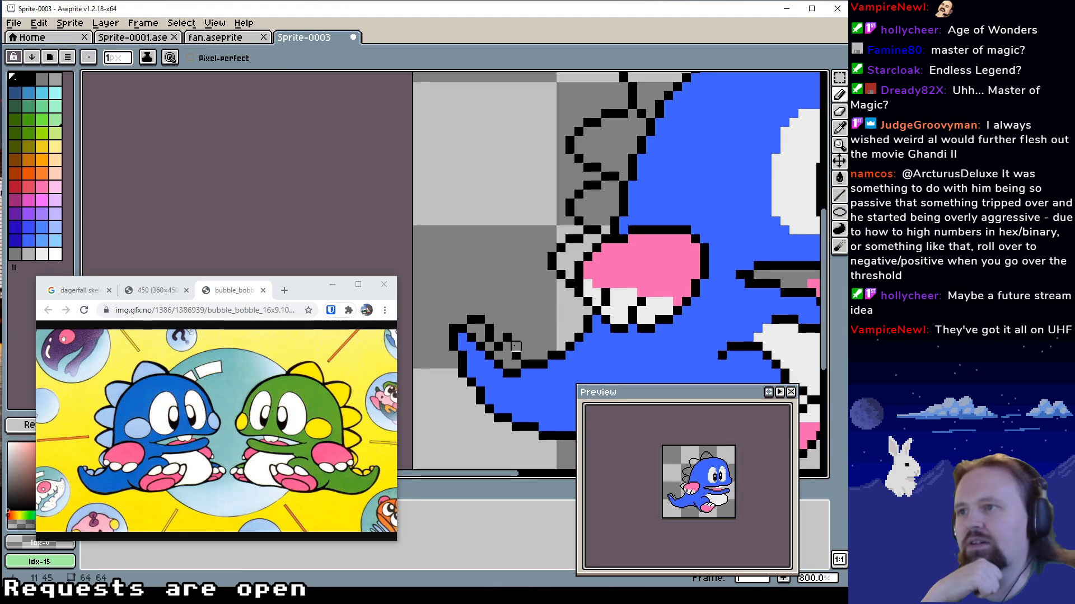
alt+click(511, 338)
click(515, 337)
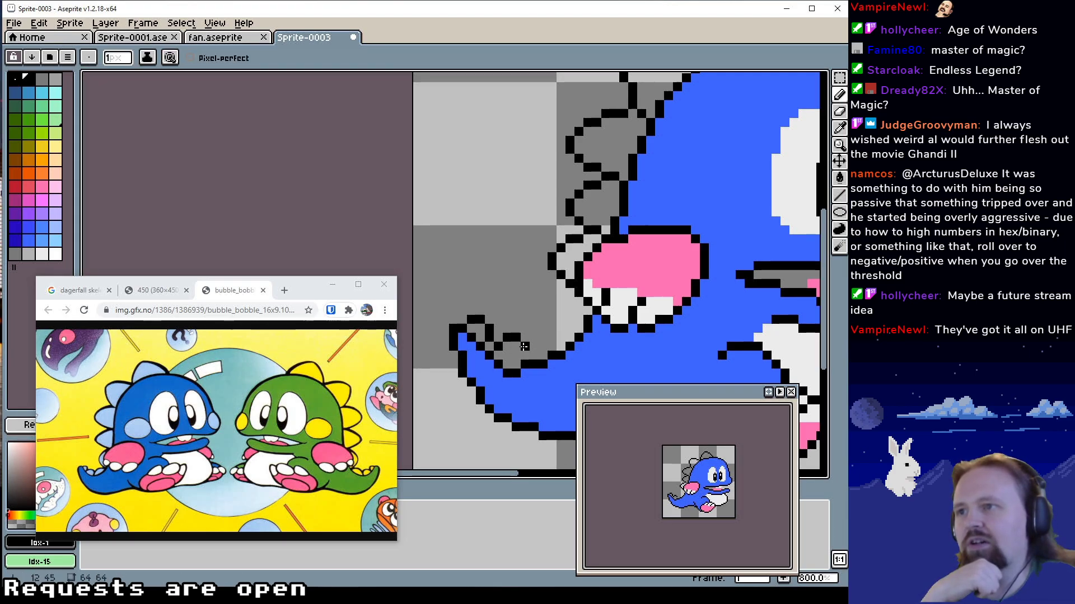
click(525, 351)
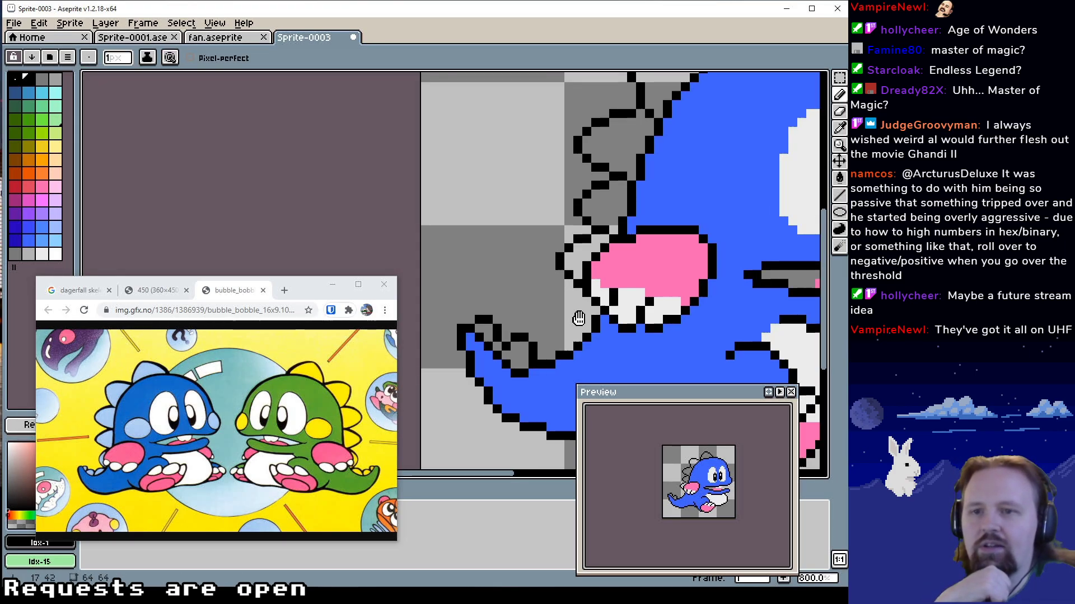
Try outlining a tall spike in black Idx-1 from beneath the pink arm down to the second tail spike
scroll(577, 322, left, 1)
scroll(581, 320, up, 1)
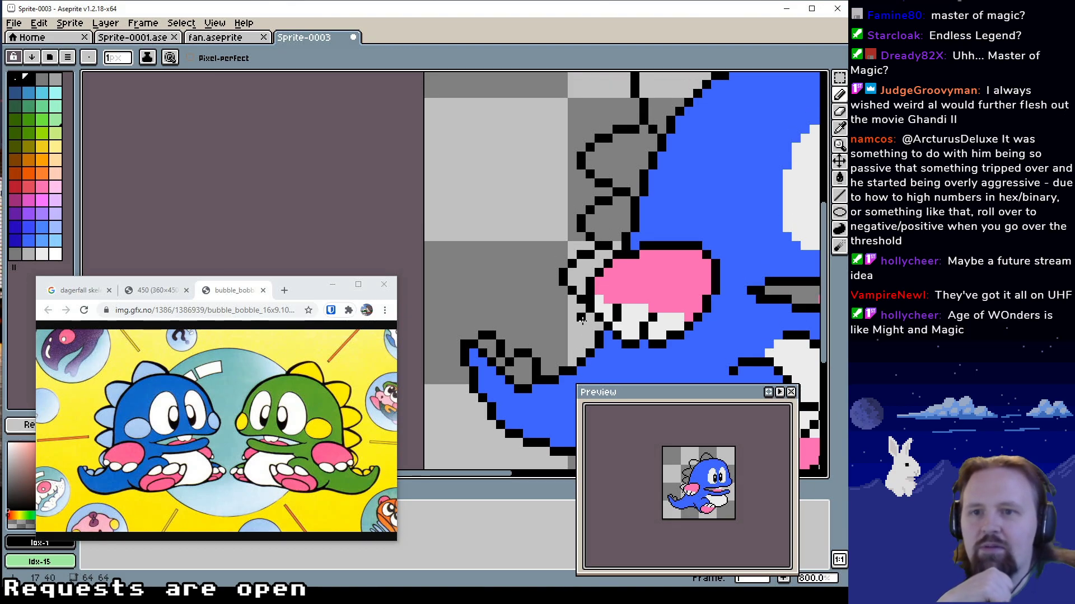
drag(583, 320, 579, 320)
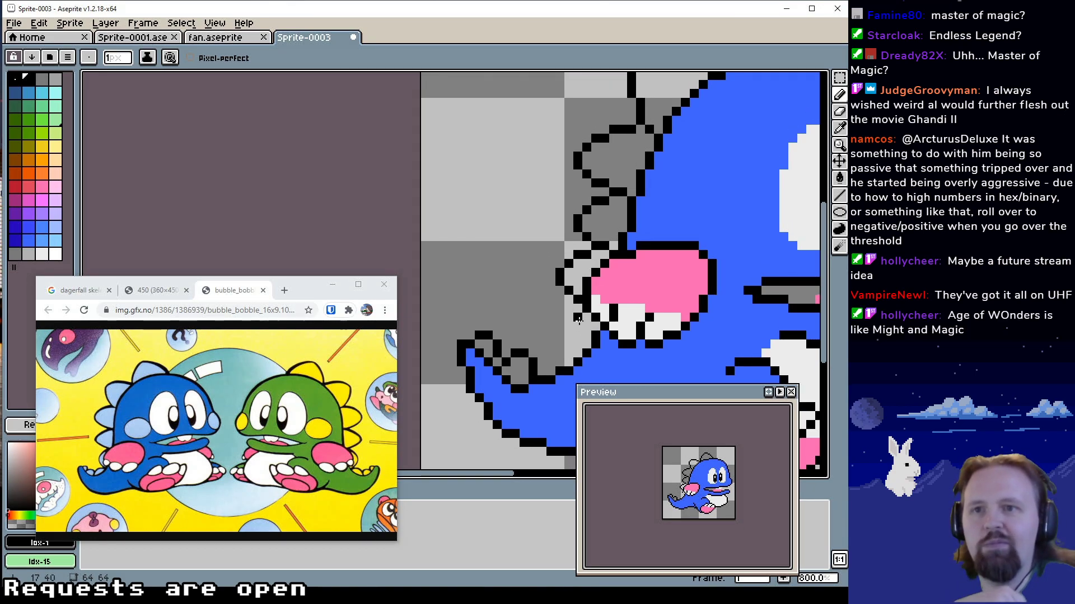
scroll(578, 319, left, 1)
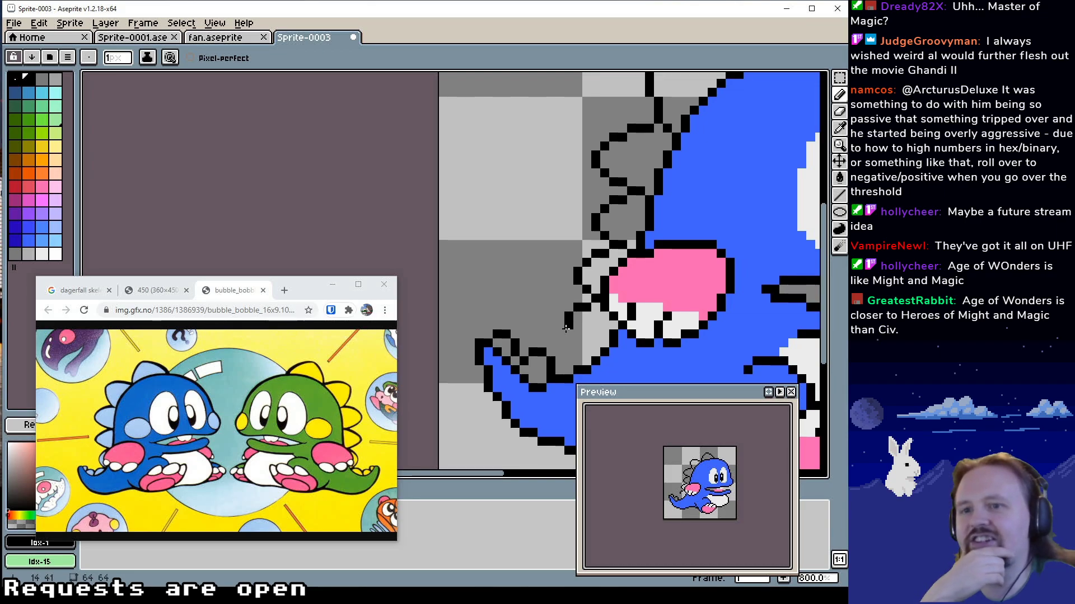
drag(565, 329, 562, 337)
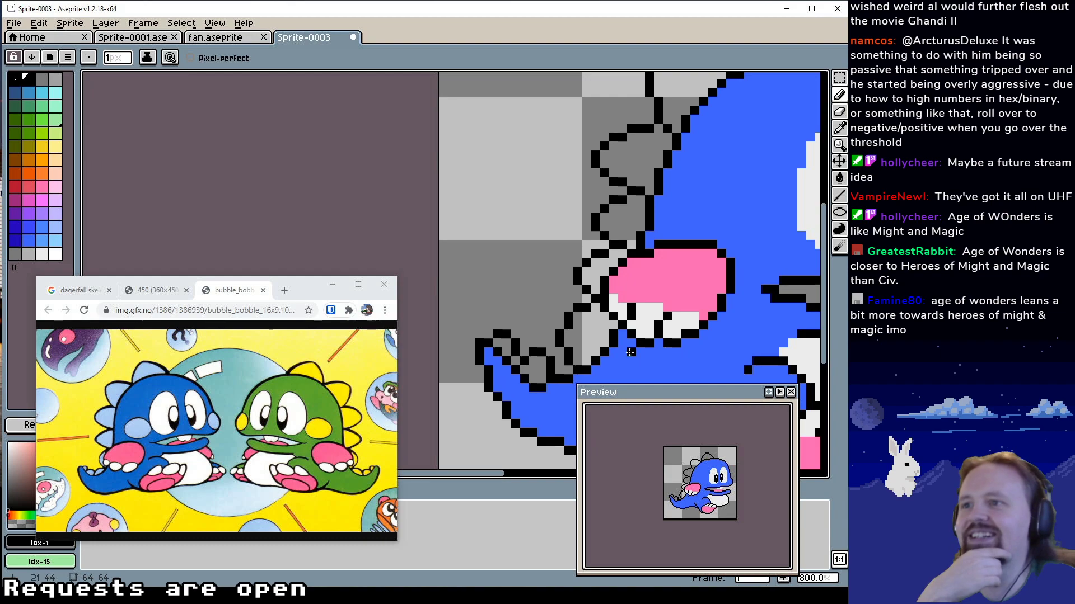
drag(589, 330, 576, 328)
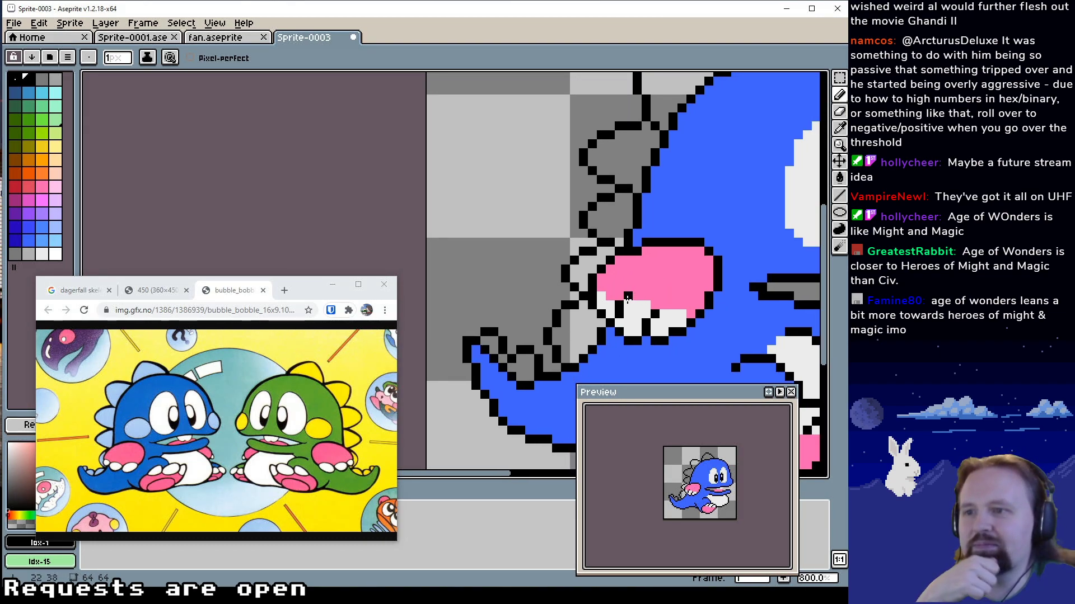
Shift the tall spike's lower outer edge one pixel toward the tail tip and erase its upper part
alt+click(537, 305)
alt+click(548, 341)
click(547, 350)
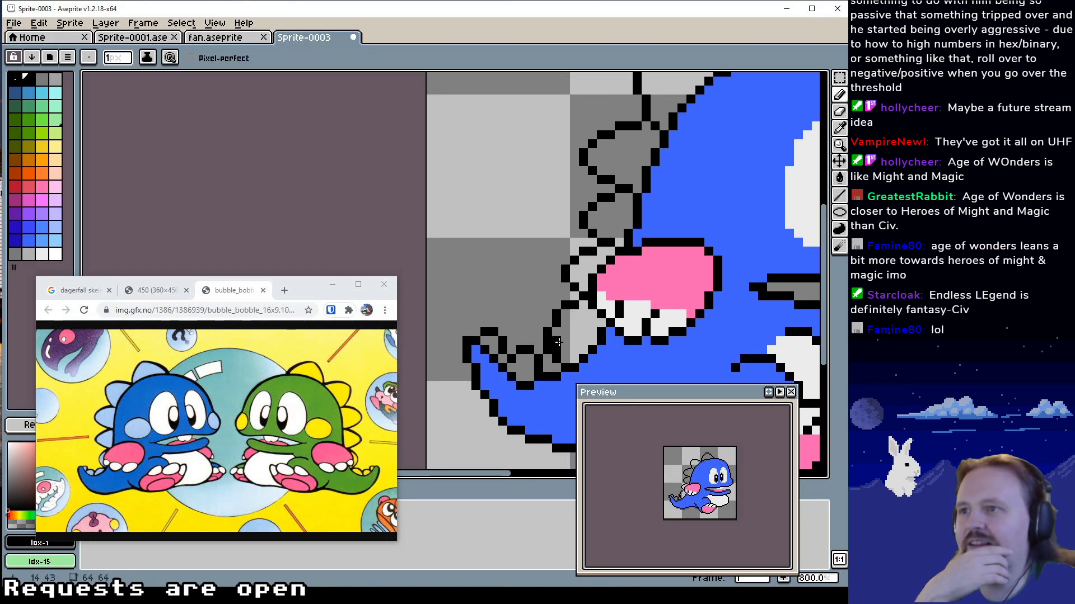
alt+click(556, 341)
drag(556, 350, 556, 358)
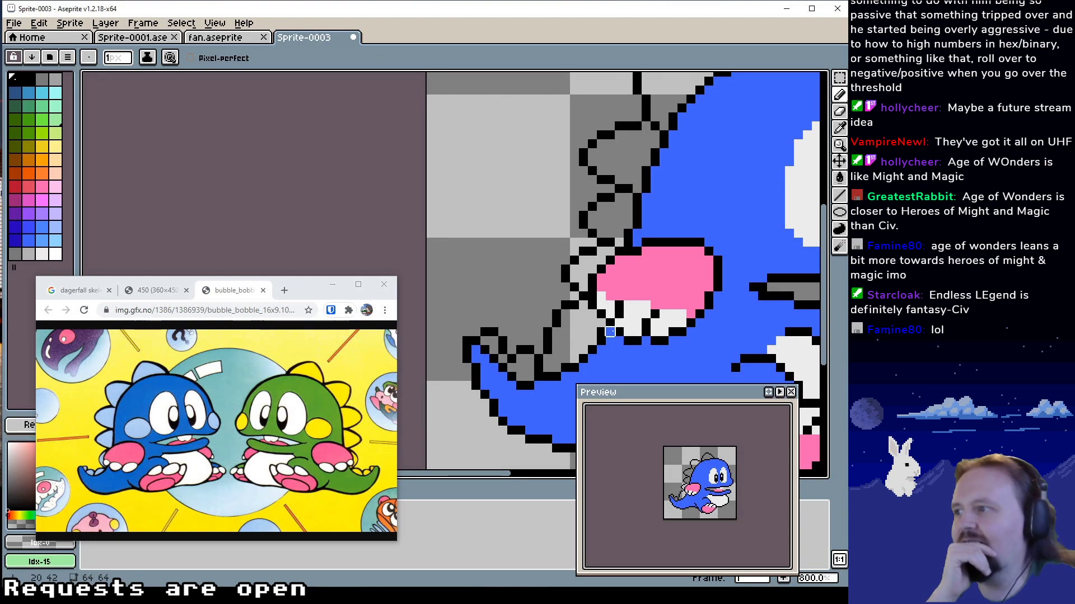
mouse_move(557, 314)
mouse_down()
mouse_move(574, 305)
mouse_move(556, 332)
mouse_up()
click(548, 332)
alt+click(548, 341)
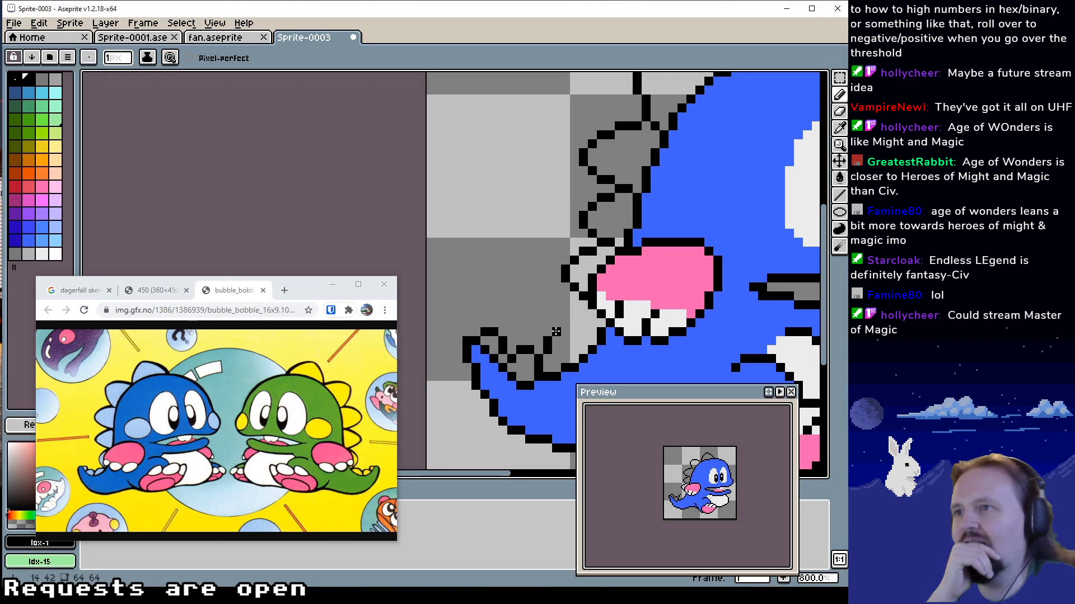
Draw a low rounded top in black Idx-1 for the third tail spike, reaching toward the back outline under the arm
click(556, 332)
click(565, 332)
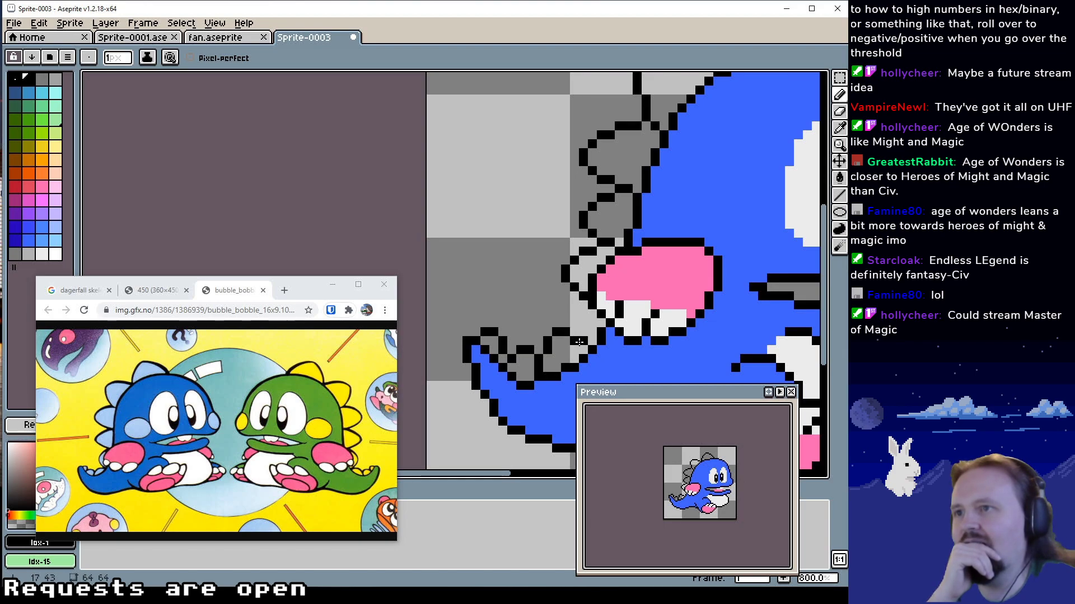
click(574, 332)
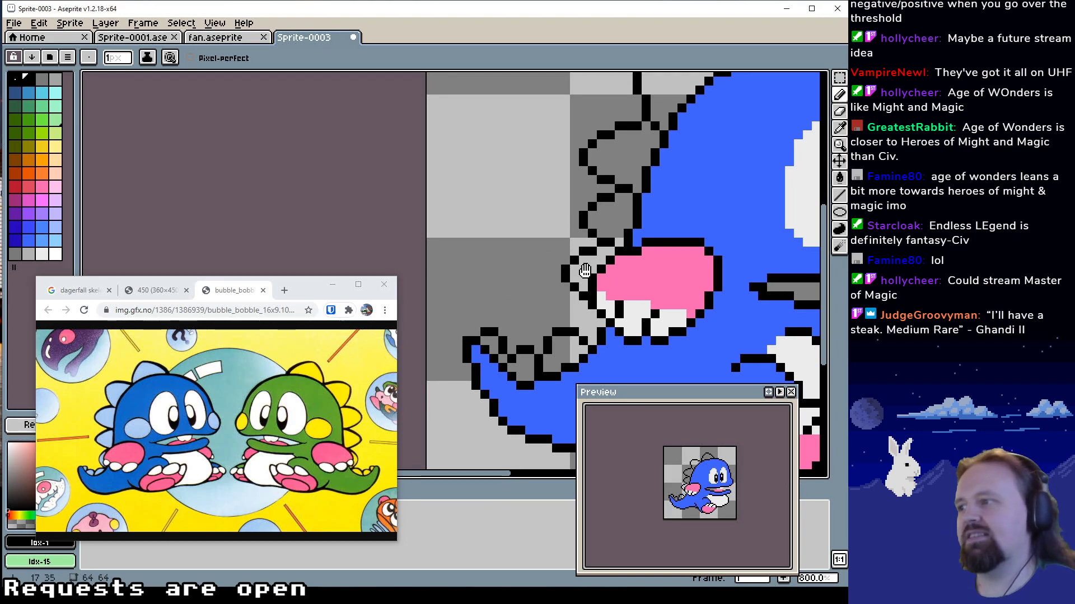
Fill the four upper spikes on the head and back with light blue Idx-50 using the Paint Bucket
drag(584, 270, 500, 294)
click(42, 240)
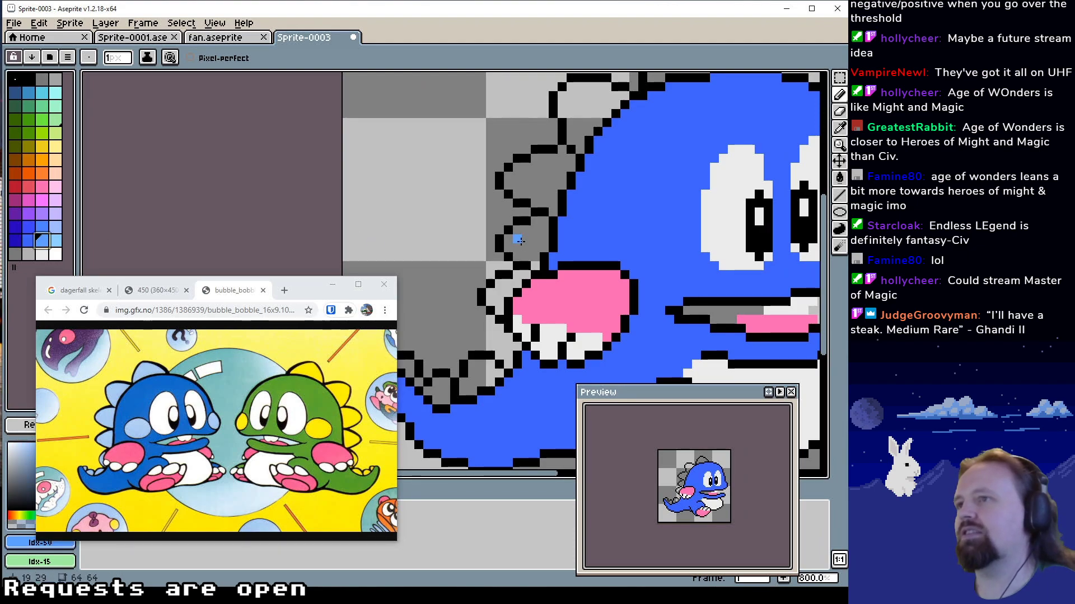
scroll(444, 239, up, 1)
key(g)
click(544, 214)
click(539, 249)
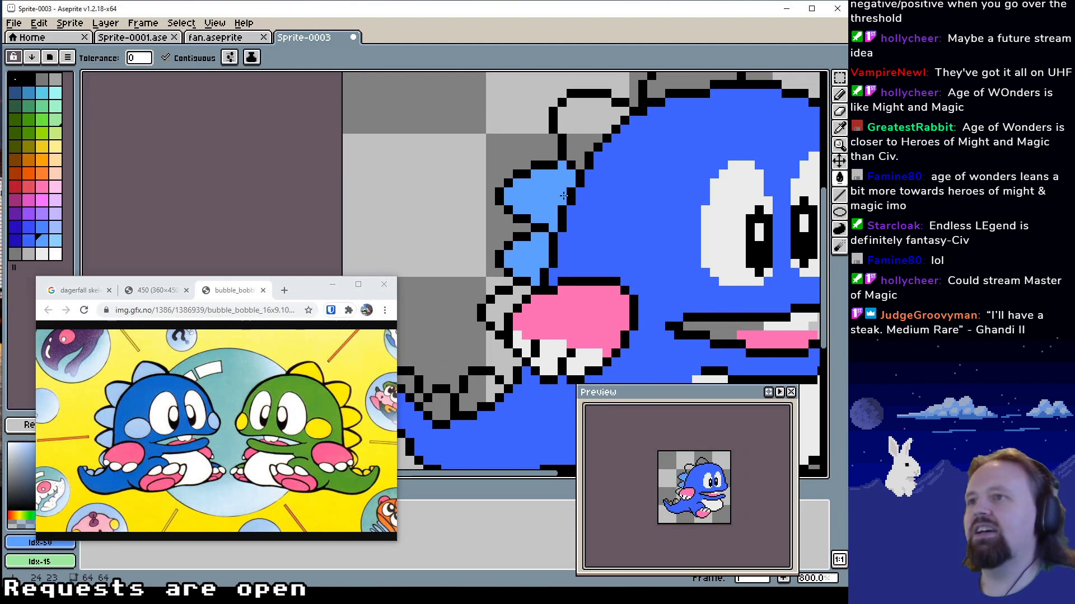
drag(562, 208, 533, 274)
click(591, 179)
click(676, 134)
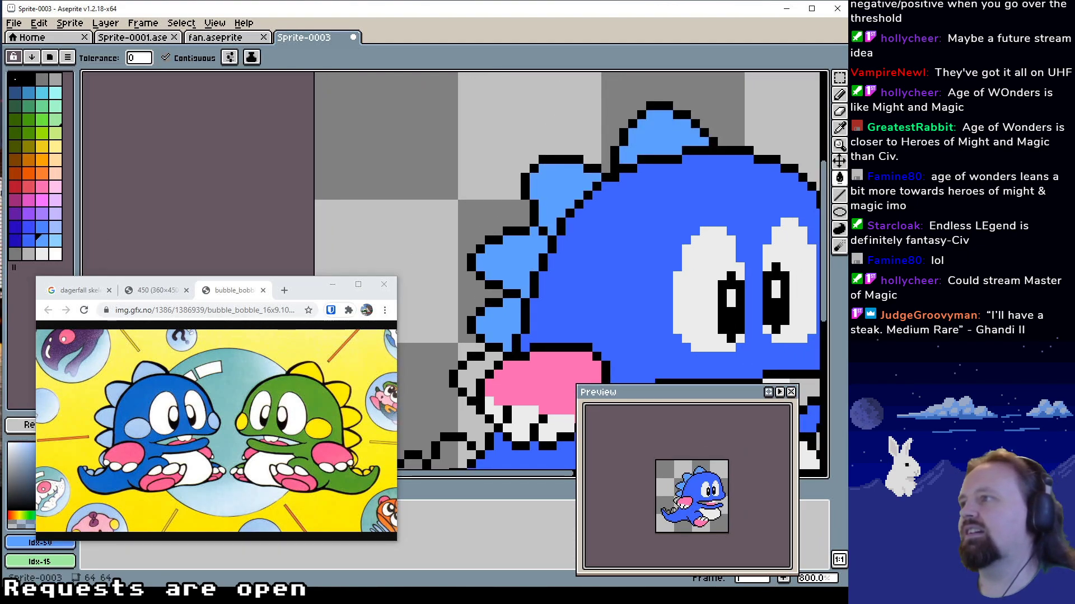
Recolour the four upper spikes on the head and back with paler blue Idx-47
click(55, 227)
click(650, 146)
click(562, 184)
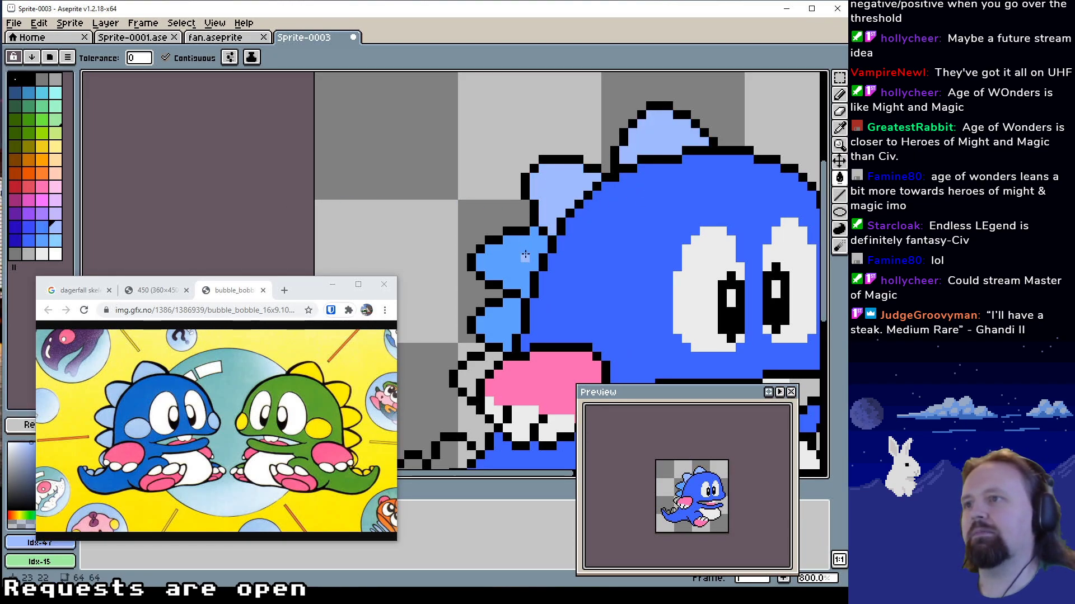
click(526, 257)
click(486, 312)
Fill the spike behind the pink arm and the small tail spikes with the same pale blue Idx-47
scroll(486, 311, down, 3)
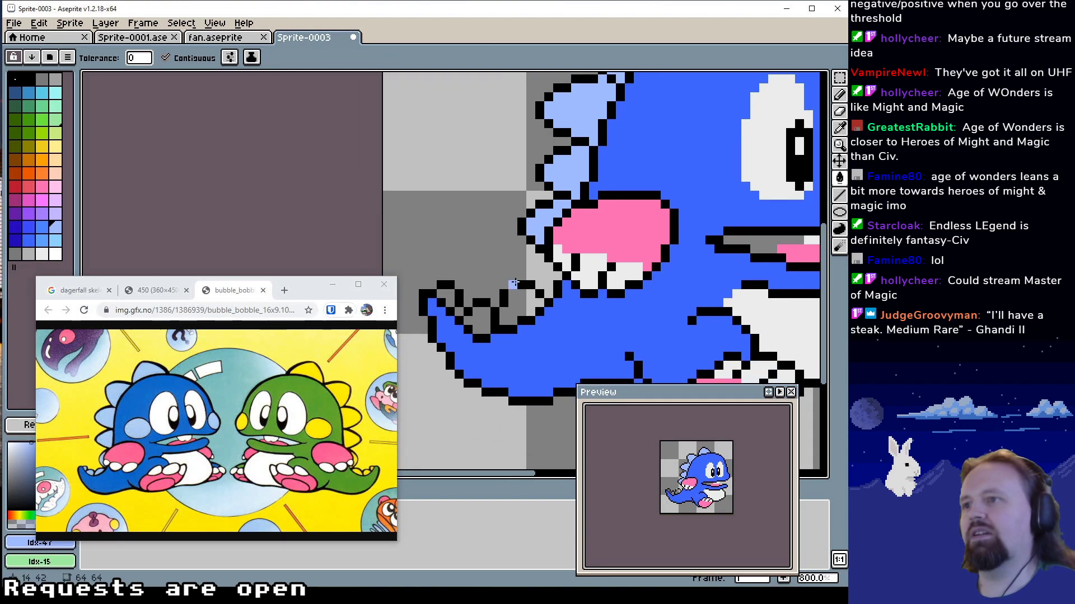
scroll(490, 311, left, 2)
click(483, 317)
click(448, 299)
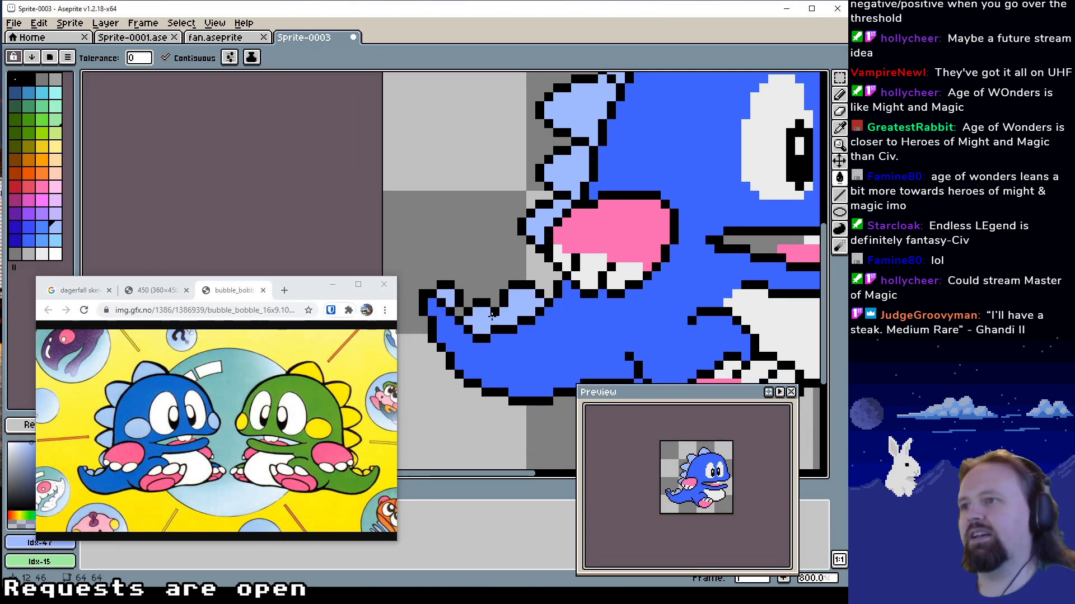
Paint an oval cheek patch in pale blue Idx-47 with the Pencil, between the eyes and the back spikes above the pink arm
drag(610, 301, 465, 325)
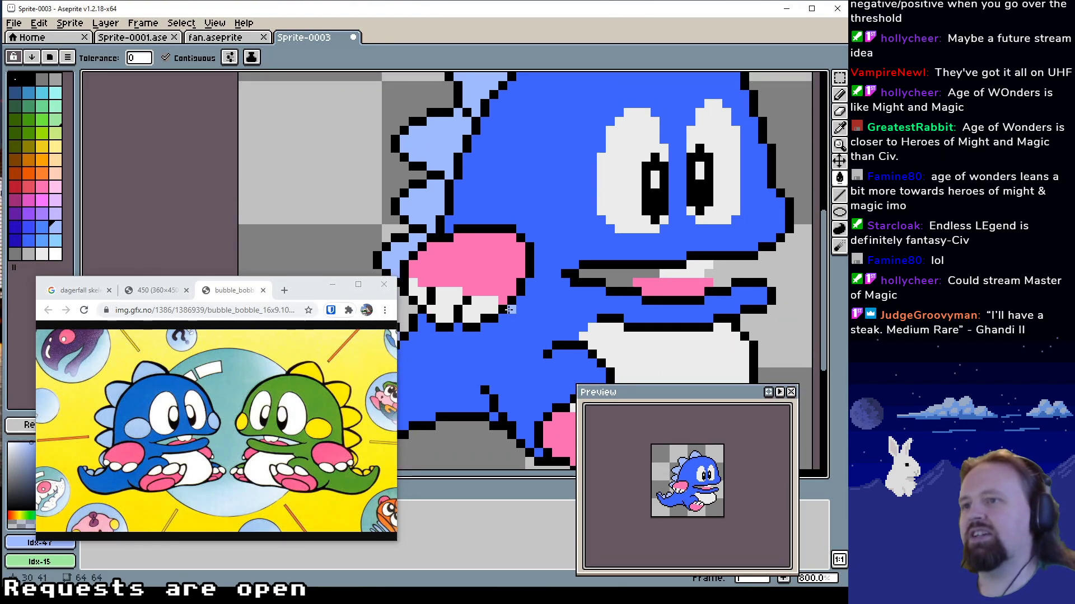
drag(621, 263, 469, 253)
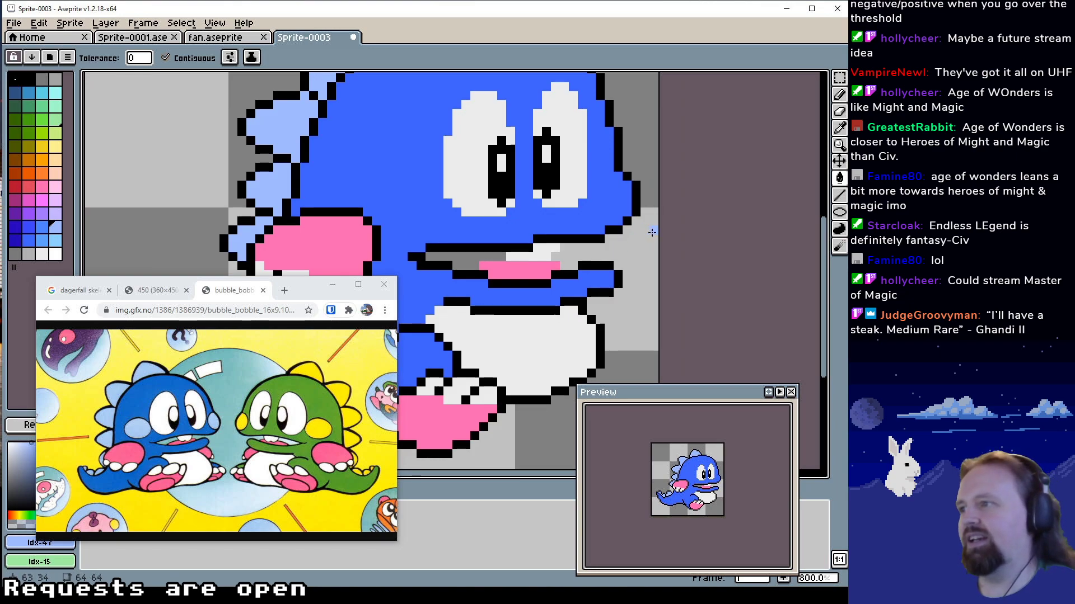
drag(610, 212, 687, 296)
mouse_move(501, 252)
mouse_down()
mouse_move(506, 259)
mouse_move(485, 260)
mouse_move(520, 269)
mouse_move(491, 253)
mouse_move(475, 255)
mouse_move(474, 271)
mouse_move(510, 275)
mouse_move(535, 250)
mouse_move(495, 284)
mouse_move(539, 300)
mouse_up()
key(b)
click(519, 243)
alt+click(456, 277)
click(474, 277)
alt+click(492, 276)
alt+click(528, 287)
click(482, 286)
alt+click(511, 267)
click(469, 259)
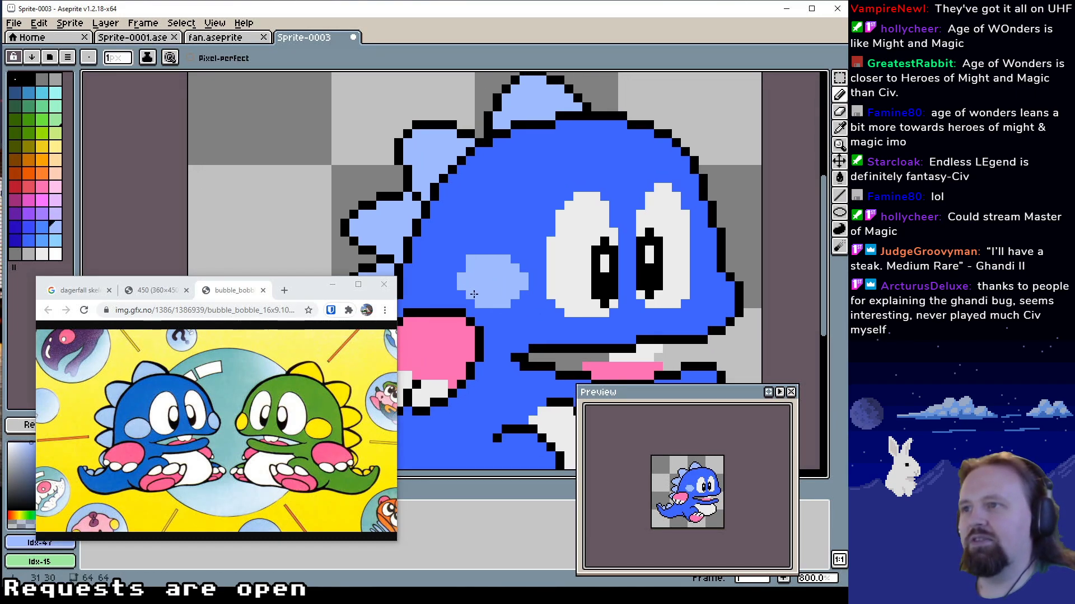
Round the cheek patch's corners with body blue Idx-49 and extend its rear edge by one column in Idx-47
click(470, 304)
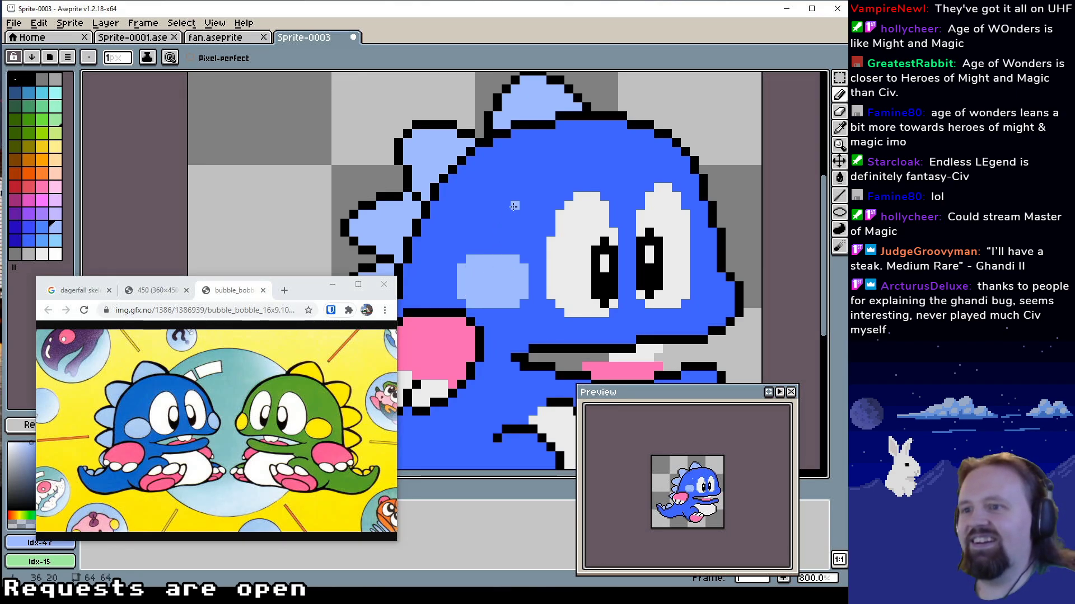
alt+click(488, 224)
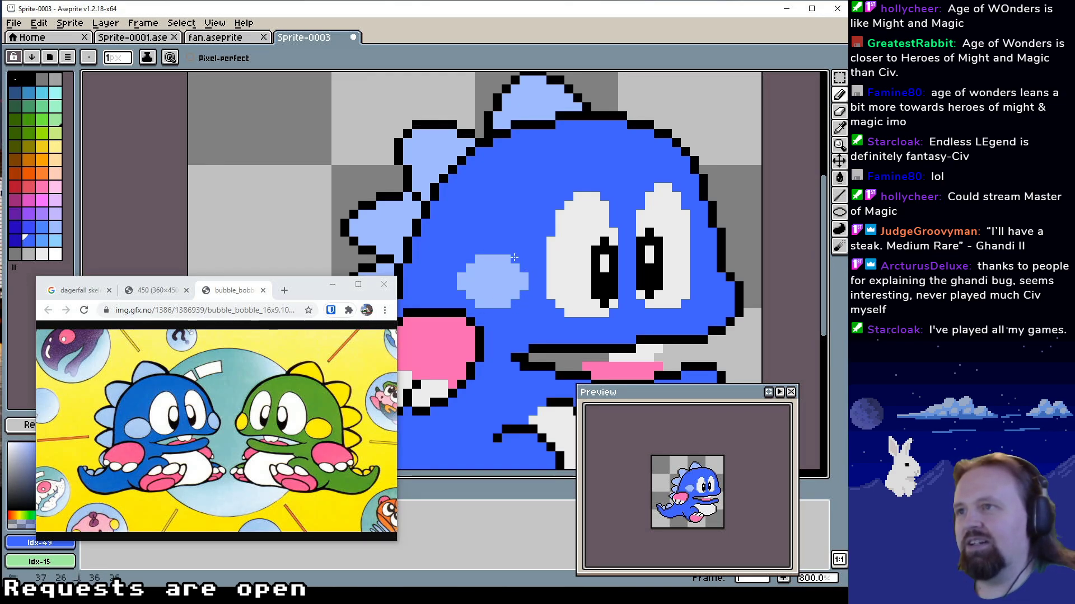
alt+click(459, 273)
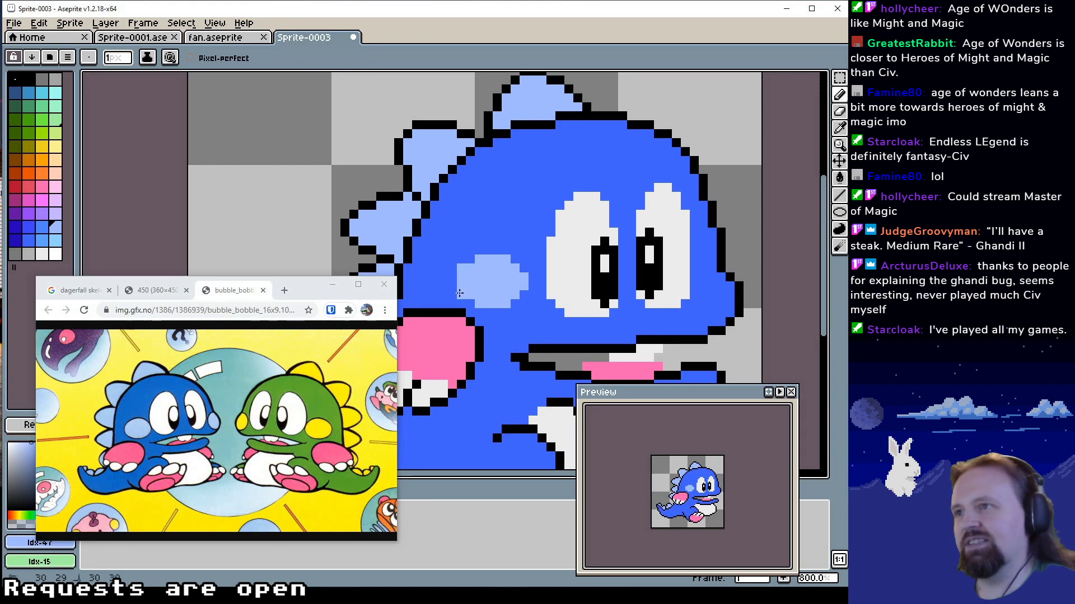
drag(458, 294, 451, 273)
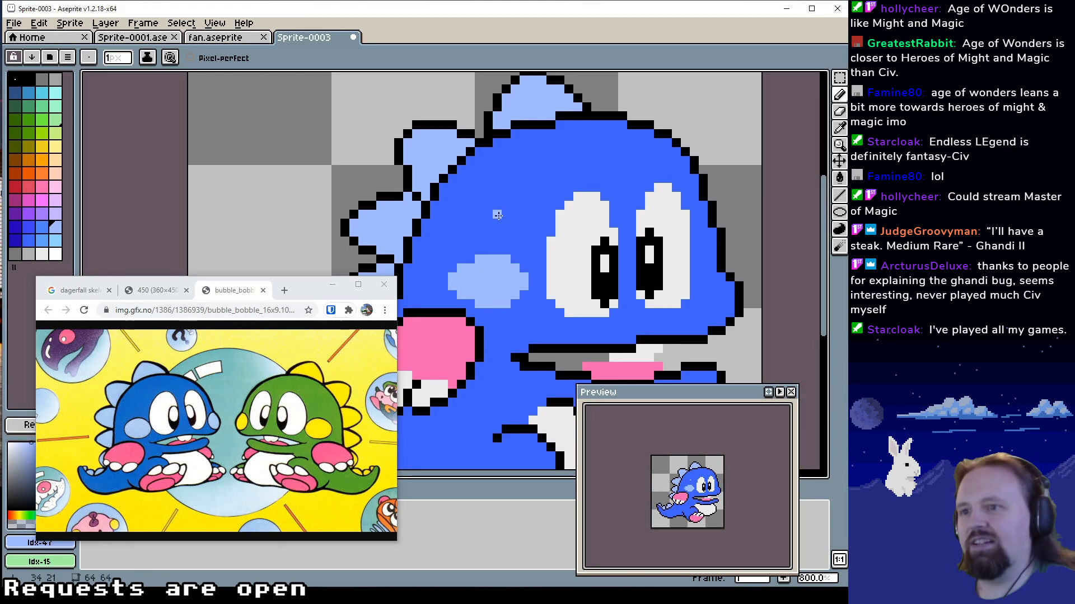
Paint a pale blue Idx-47 patch on the tip of the snout, inside the black outline
mouse_move(498, 232)
mouse_down()
mouse_move(495, 300)
mouse_move(456, 267)
mouse_up()
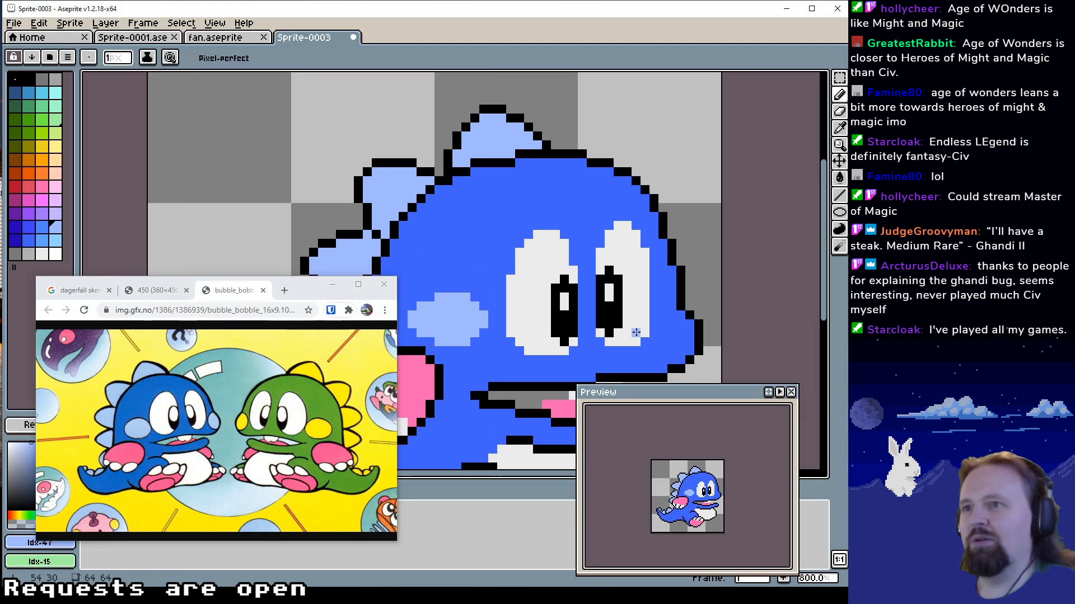
mouse_move(678, 317)
mouse_down()
mouse_move(679, 351)
mouse_move(689, 324)
mouse_move(671, 350)
mouse_up()
click(678, 361)
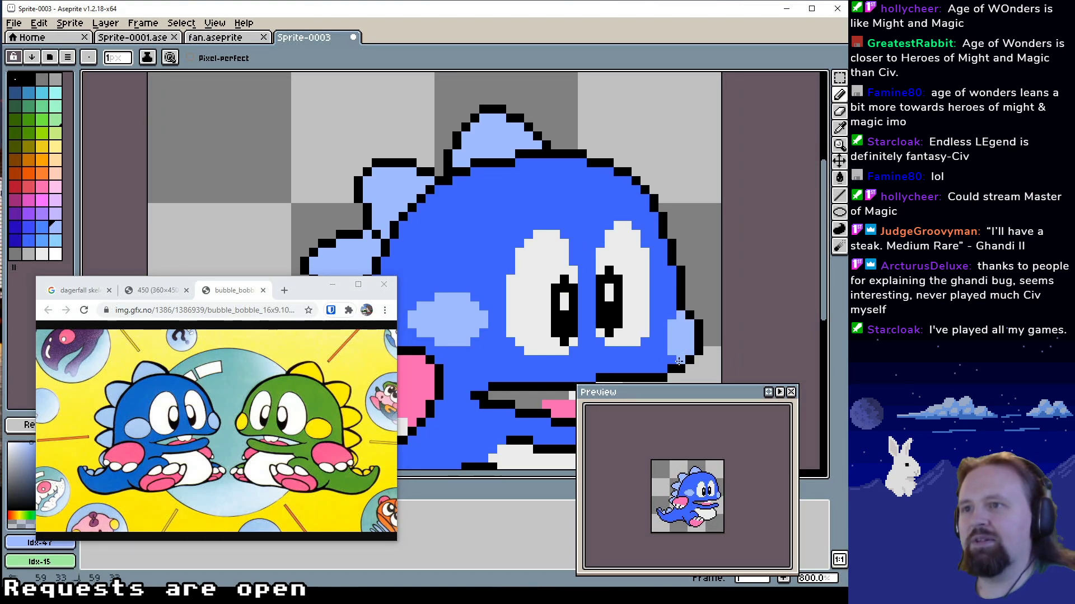
Draw the far foot's outline in black Idx-1 with the Pencil, beside the lower front edge of the white belly
scroll(481, 294, down, 2)
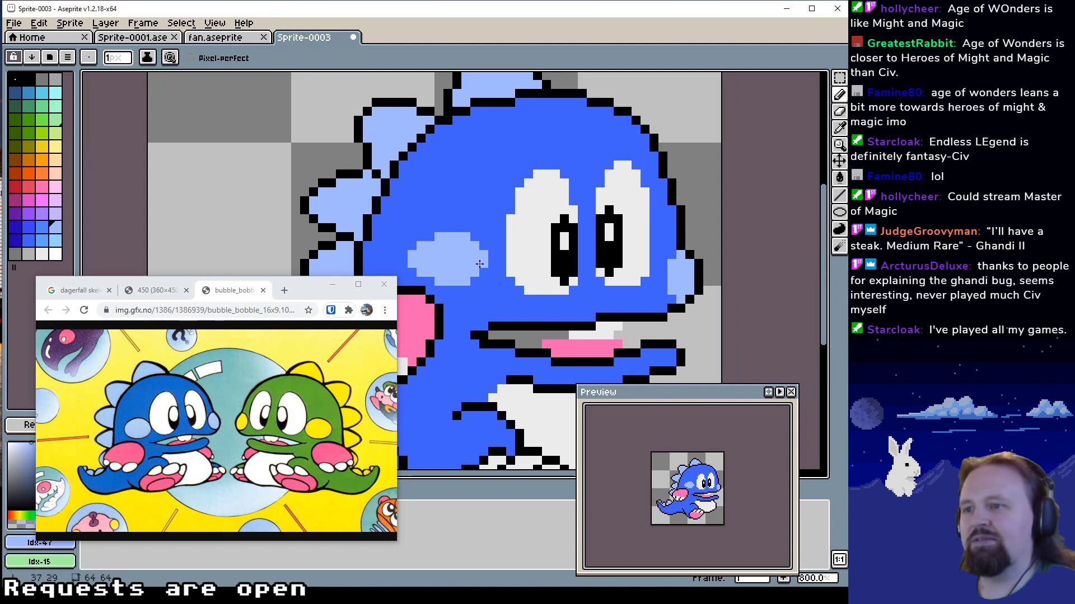
mouse_move(480, 264)
mouse_down()
mouse_move(475, 295)
mouse_move(464, 283)
mouse_move(582, 204)
mouse_move(583, 280)
mouse_move(627, 213)
mouse_move(635, 236)
mouse_move(629, 245)
mouse_move(535, 196)
mouse_up()
scroll(622, 242, down, 2)
drag(625, 264, 558, 247)
alt+click(563, 270)
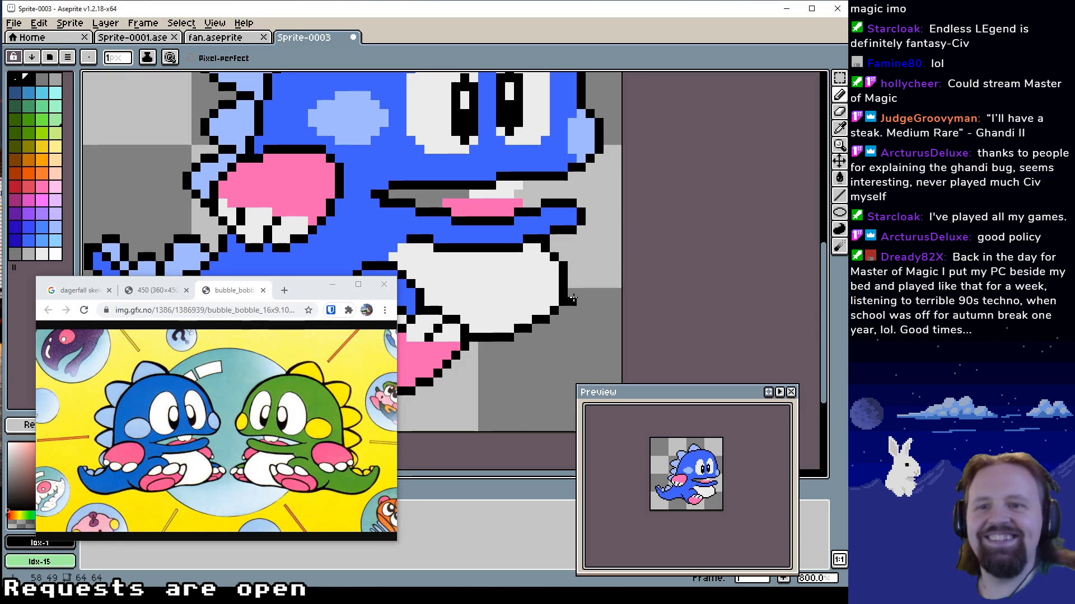
drag(569, 281, 581, 292)
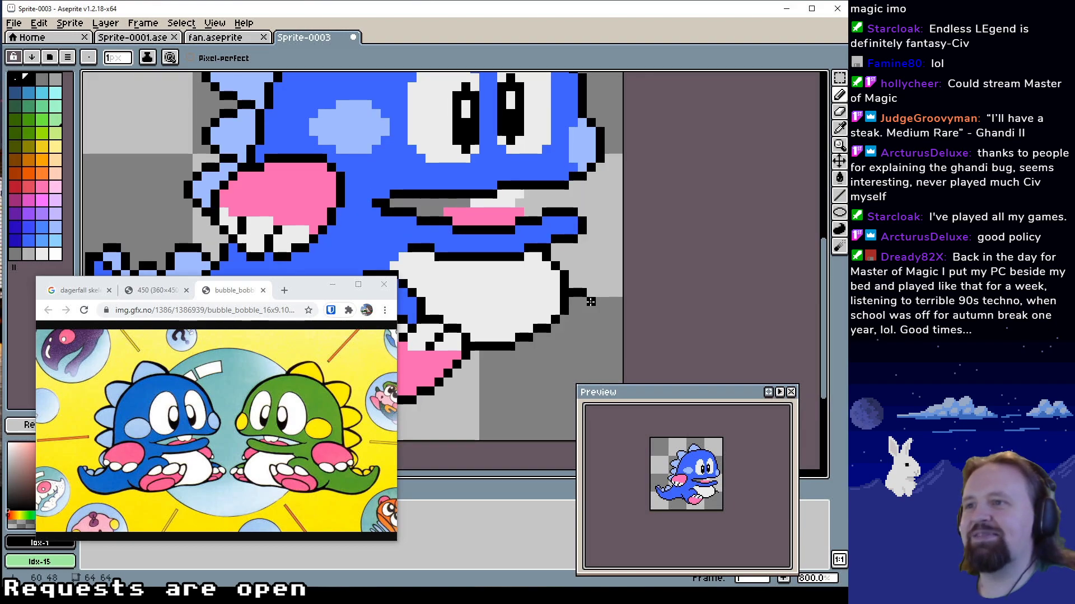
mouse_move(600, 308)
mouse_down()
mouse_move(608, 337)
mouse_move(591, 329)
mouse_move(592, 354)
mouse_move(563, 356)
mouse_move(547, 339)
mouse_move(537, 382)
mouse_move(539, 372)
mouse_move(523, 373)
mouse_move(540, 357)
mouse_move(612, 356)
mouse_move(546, 347)
mouse_up()
alt+click(598, 345)
alt+click(593, 329)
alt+click(536, 368)
alt+click(586, 346)
alt+click(584, 365)
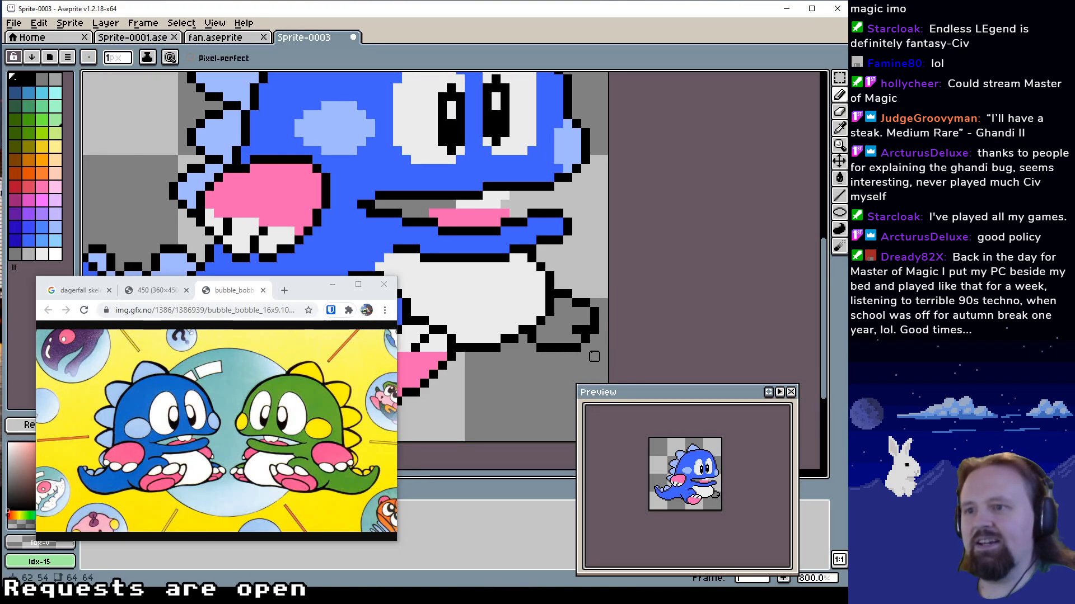
Erase the outer and lower parts of the far foot's outline, keeping its short top edge in black
alt+click(528, 367)
mouse_move(532, 357)
mouse_down()
mouse_move(567, 347)
mouse_move(594, 303)
mouse_move(575, 356)
mouse_move(603, 320)
mouse_move(594, 329)
mouse_move(594, 302)
mouse_move(594, 320)
mouse_move(586, 303)
mouse_move(577, 328)
mouse_up()
alt+click(563, 294)
click(577, 308)
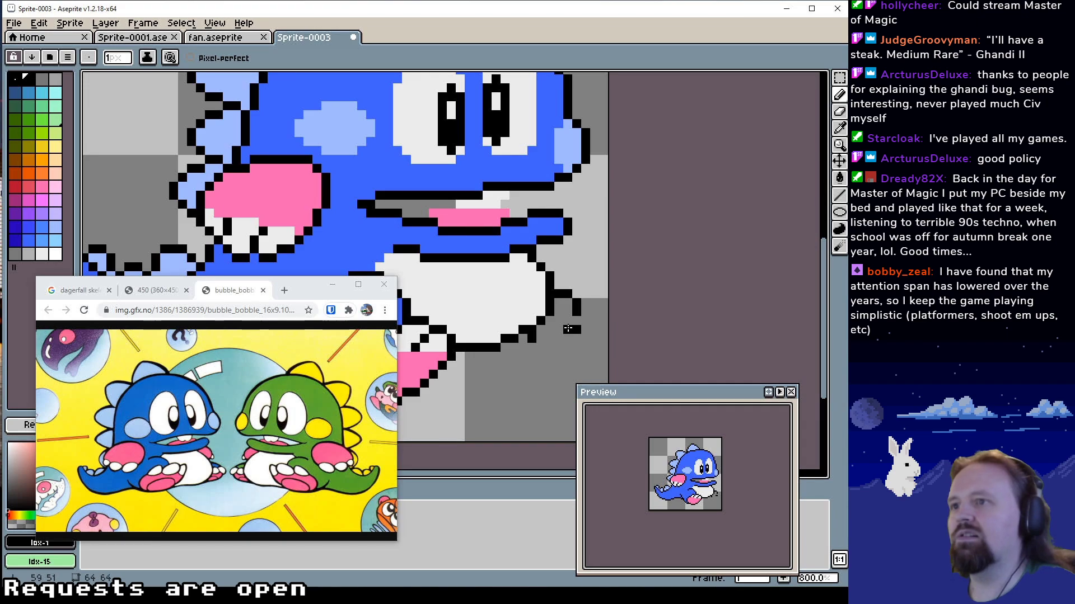
Redraw the far foot's front and underside in black Idx-1 as a smaller closed shape against the belly
click(568, 320)
click(568, 339)
alt+click(568, 330)
alt+click(576, 332)
alt+click(576, 332)
click(577, 331)
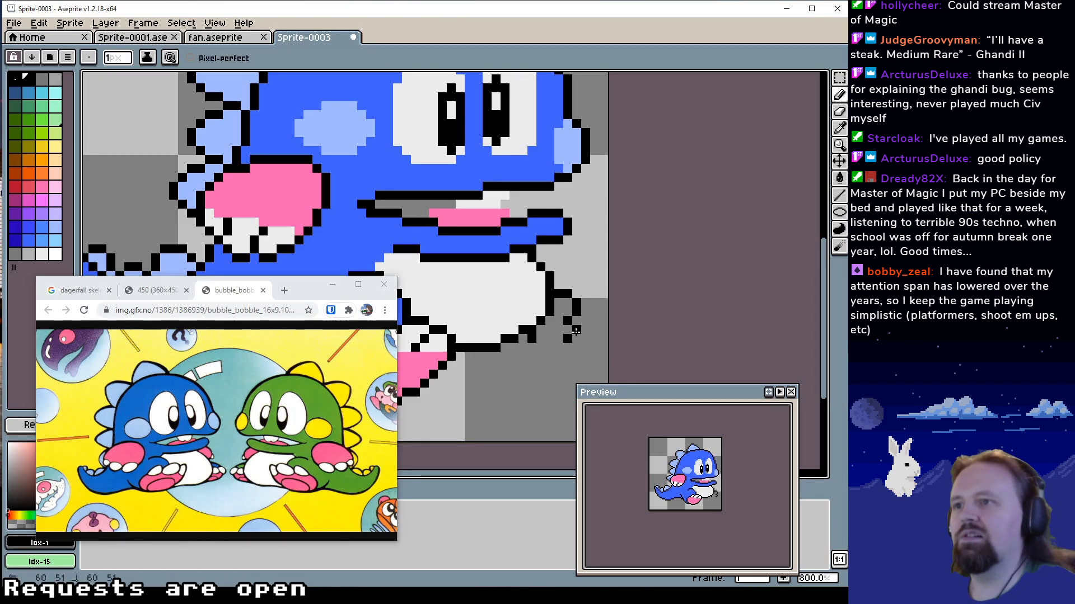
alt+click(567, 311)
alt+click(576, 329)
click(576, 321)
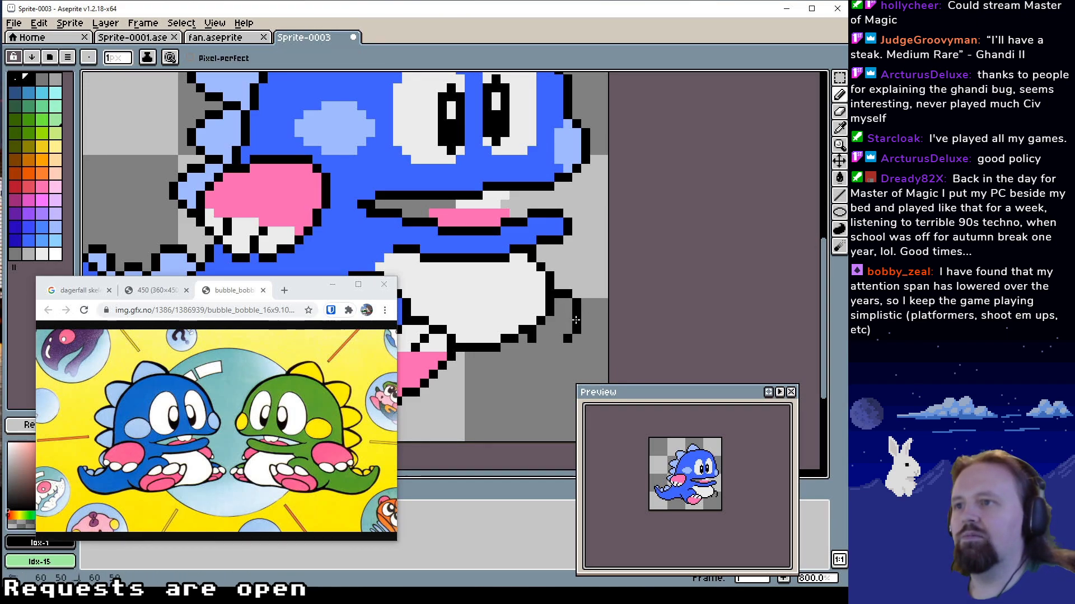
click(560, 339)
drag(551, 338, 541, 339)
alt+click(540, 353)
click(523, 339)
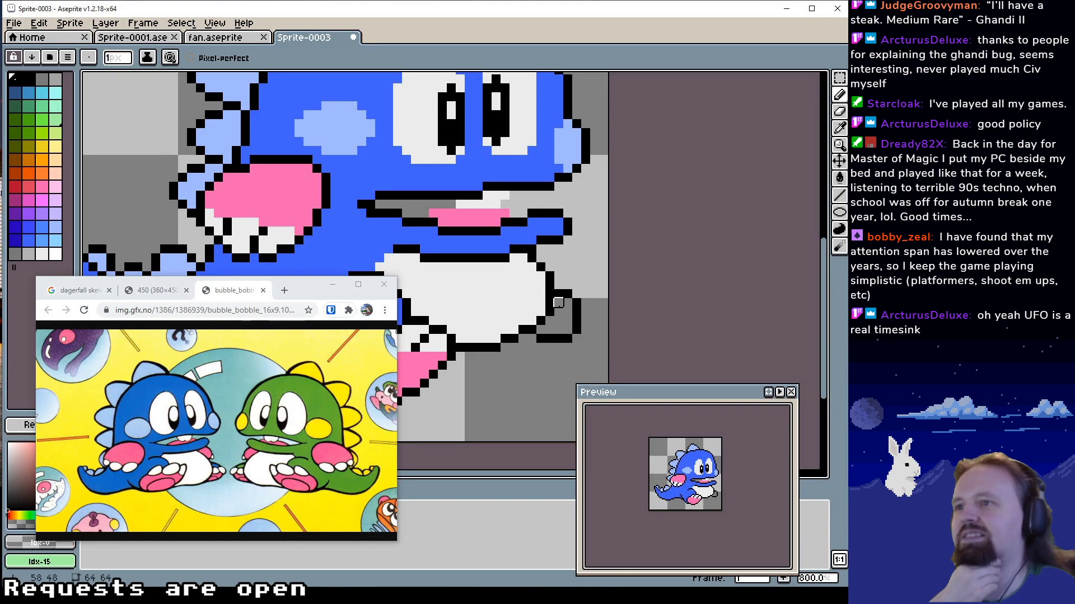
Fill the far foot with body blue Idx-49 using the Paint Bucket
alt+click(521, 238)
drag(549, 286, 550, 292)
key(g)
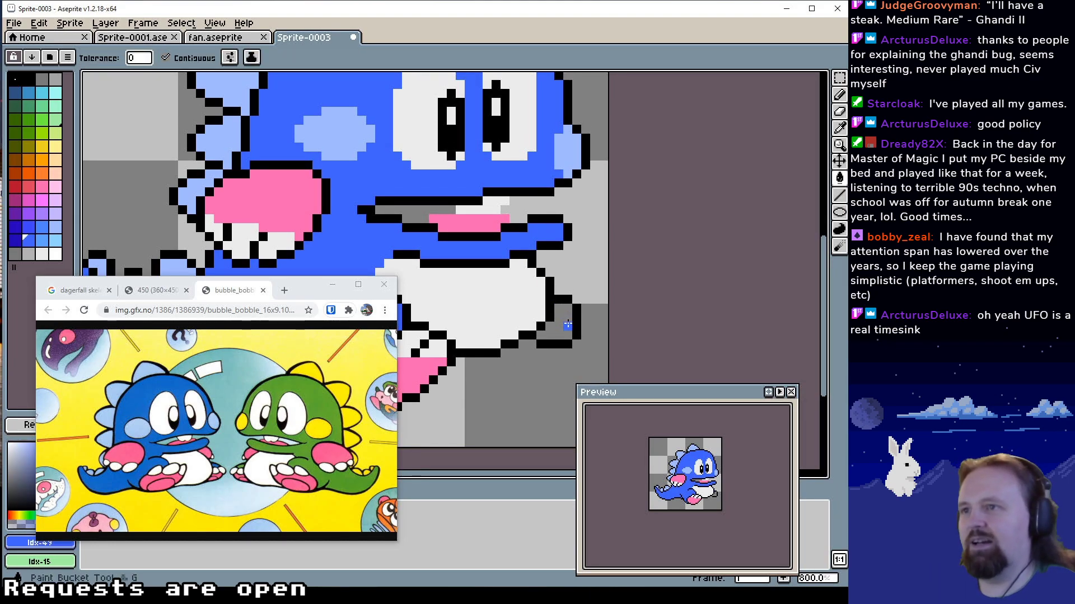
click(567, 325)
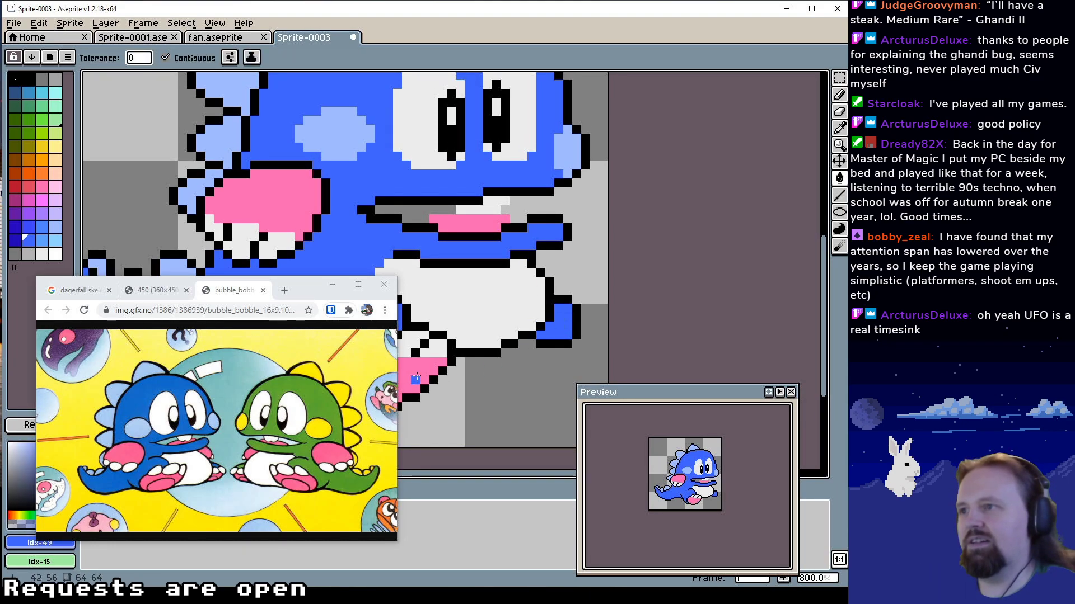
Paint the sole along the bottom of the far foot in pink Idx-34 with the Pencil
alt+click(417, 378)
click(558, 333)
key(ctrl+z)
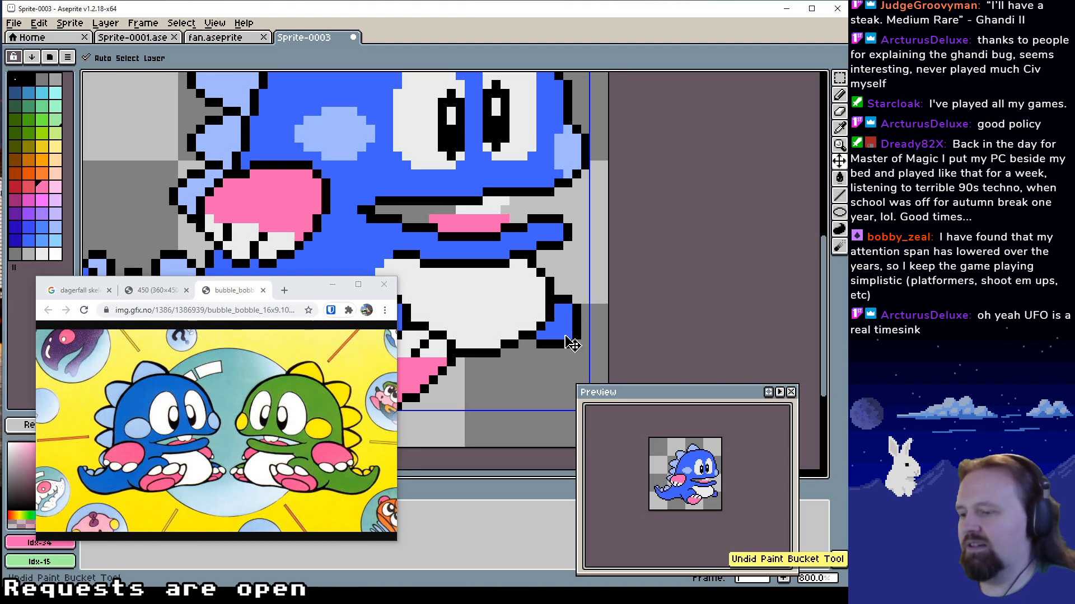
key(b)
drag(548, 335, 551, 334)
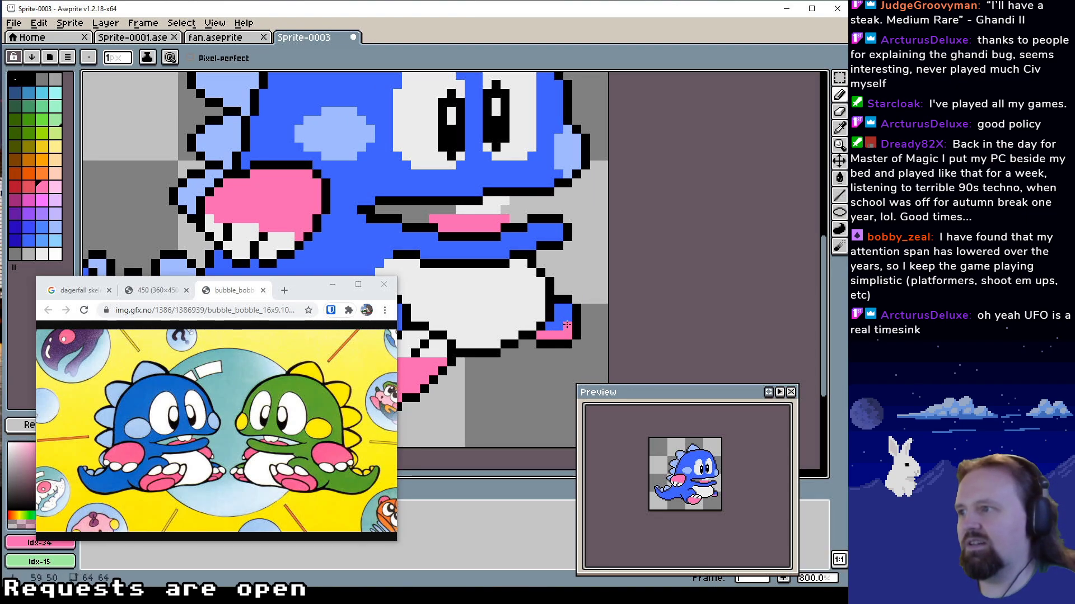
Paint a toe at the front of the far foot in off-white Idx-54 and bulge its black outline outward
alt+click(542, 306)
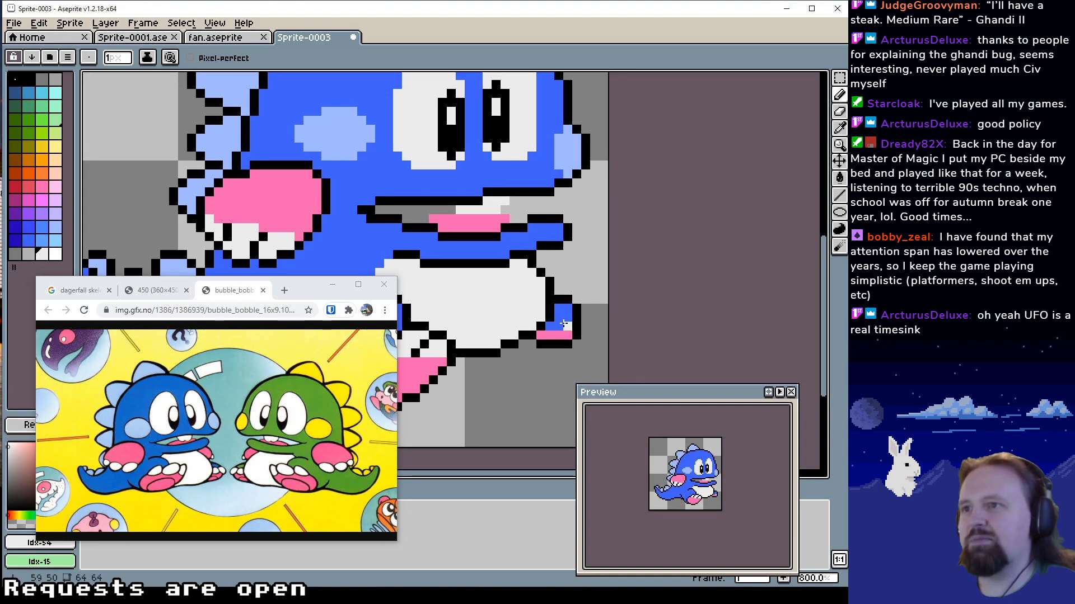
drag(567, 323, 585, 319)
alt+click(576, 318)
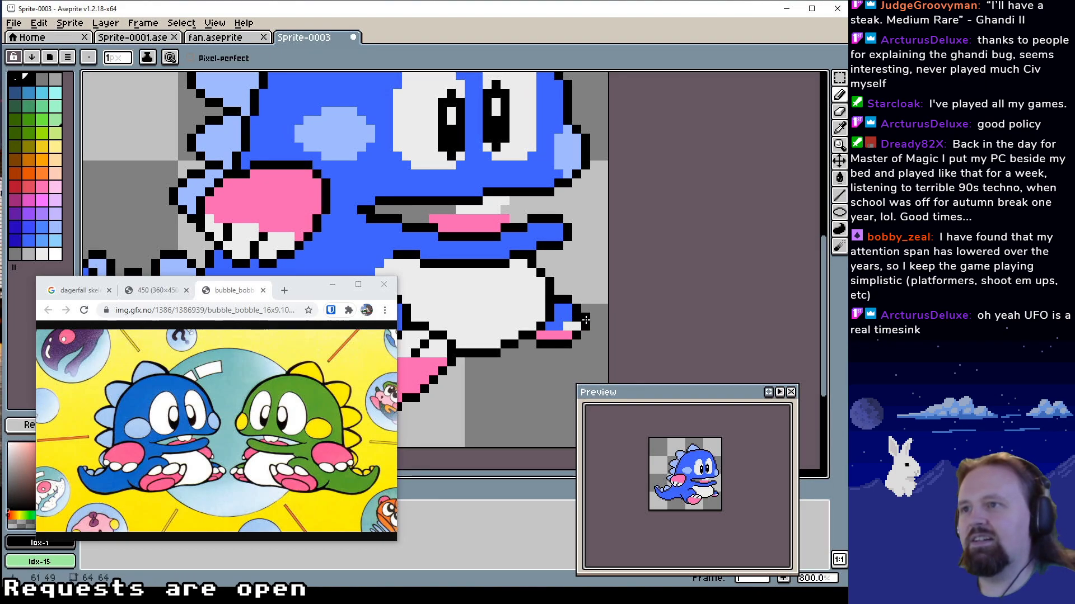
alt+click(566, 318)
alt+click(570, 325)
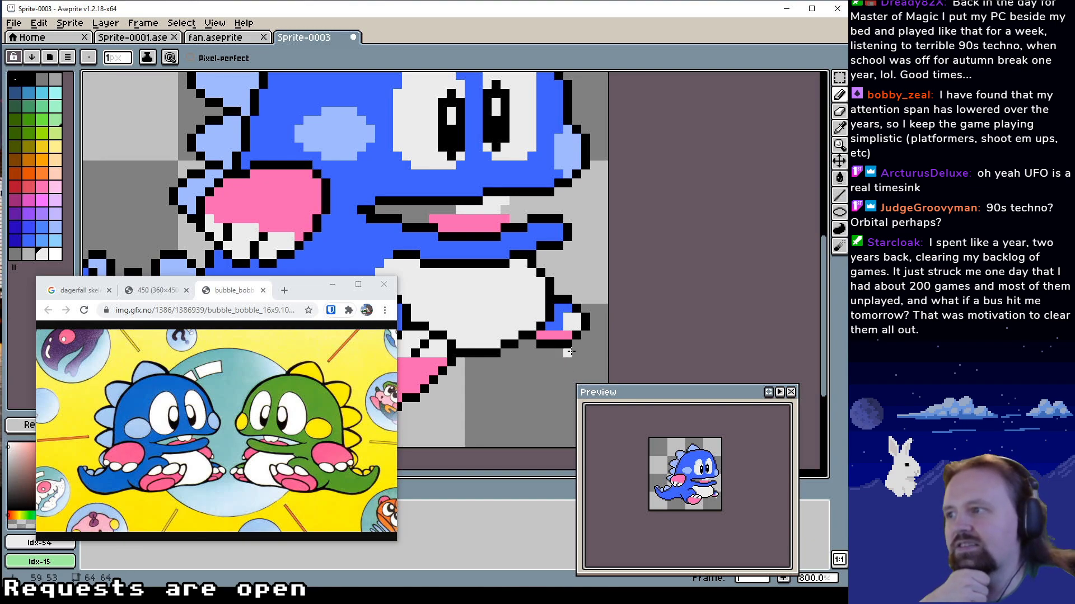
Widen the blue top of the far foot and extend the off-white toes down over the pink sole
alt+click(558, 315)
drag(567, 310, 567, 317)
alt+click(568, 325)
click(559, 326)
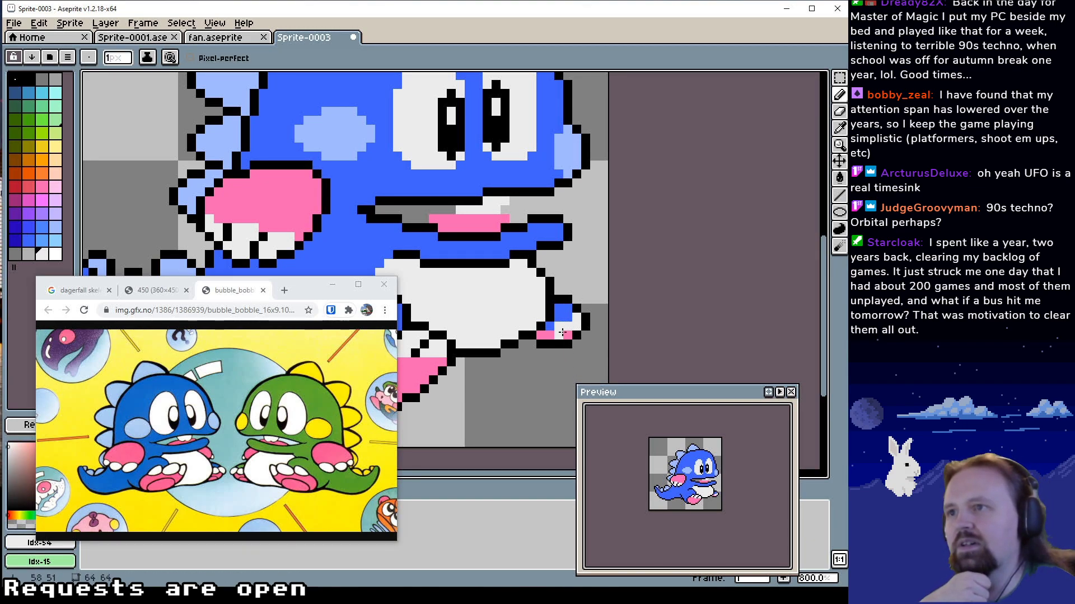
Examine the whole dragon at smaller zoom levels and compare it with the reference picture
drag(532, 367, 618, 327)
drag(555, 302, 556, 331)
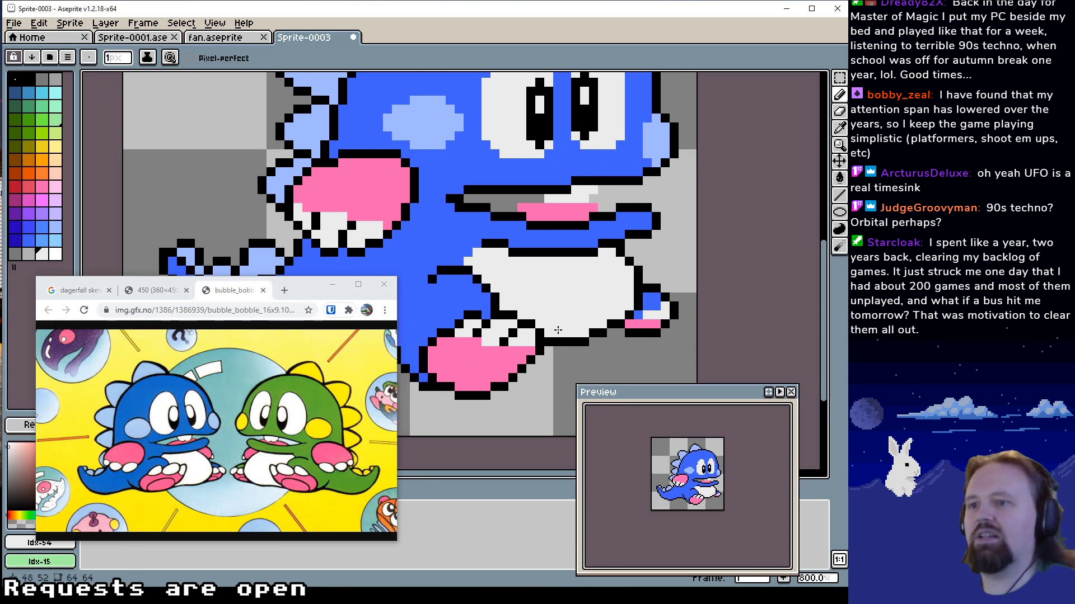
key(z)
right_click(529, 298)
right_click(529, 298)
drag(530, 296, 638, 331)
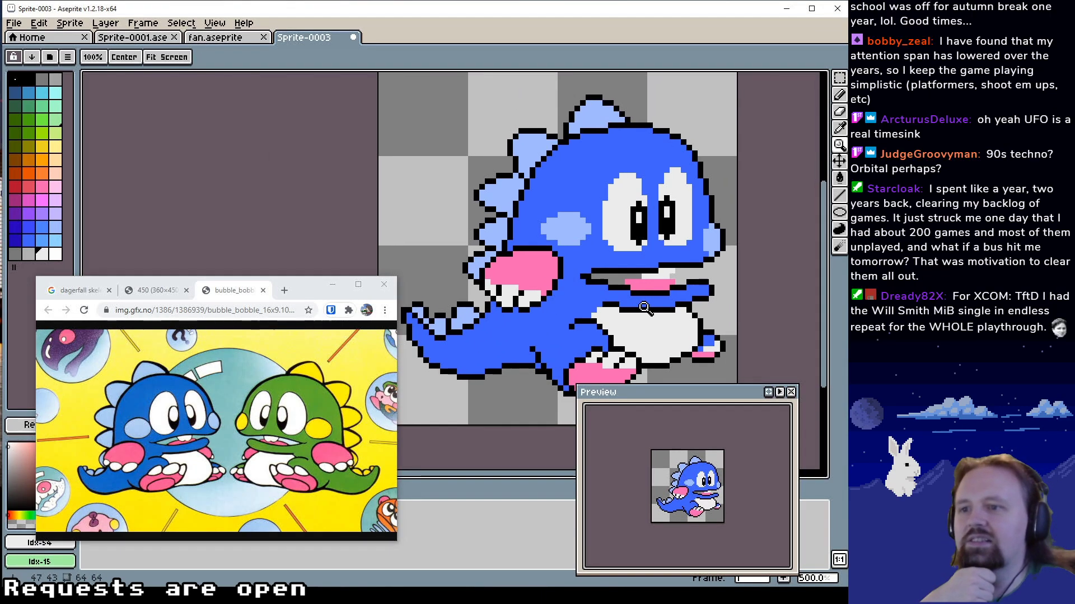
right_click(645, 307)
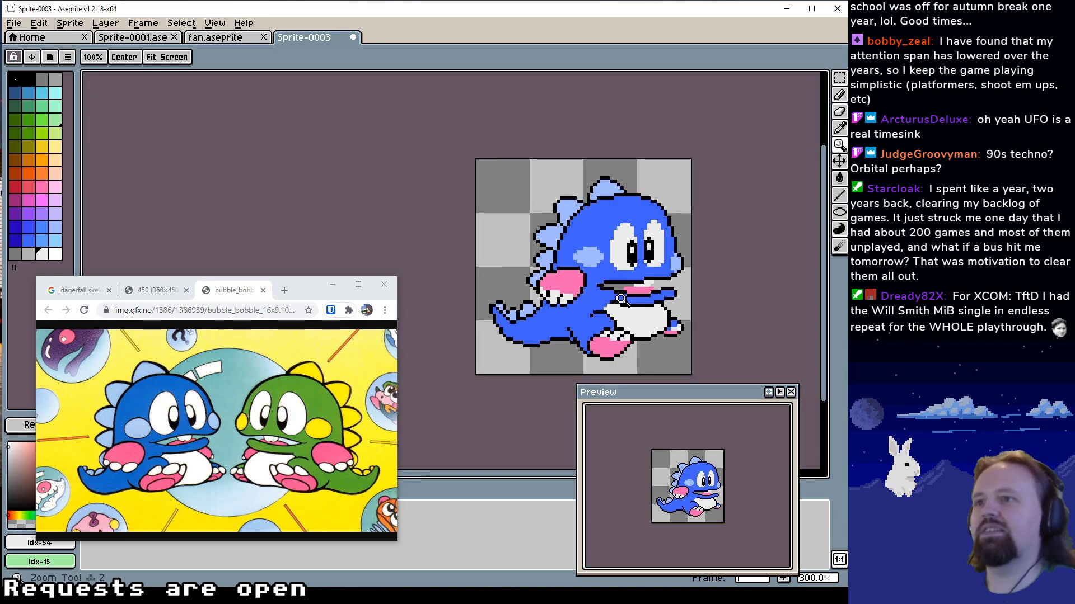
right_click(646, 306)
right_click(648, 304)
scroll(647, 304, down, 1)
drag(638, 303, 604, 283)
scroll(598, 272, up, 2)
scroll(565, 287, up, 1)
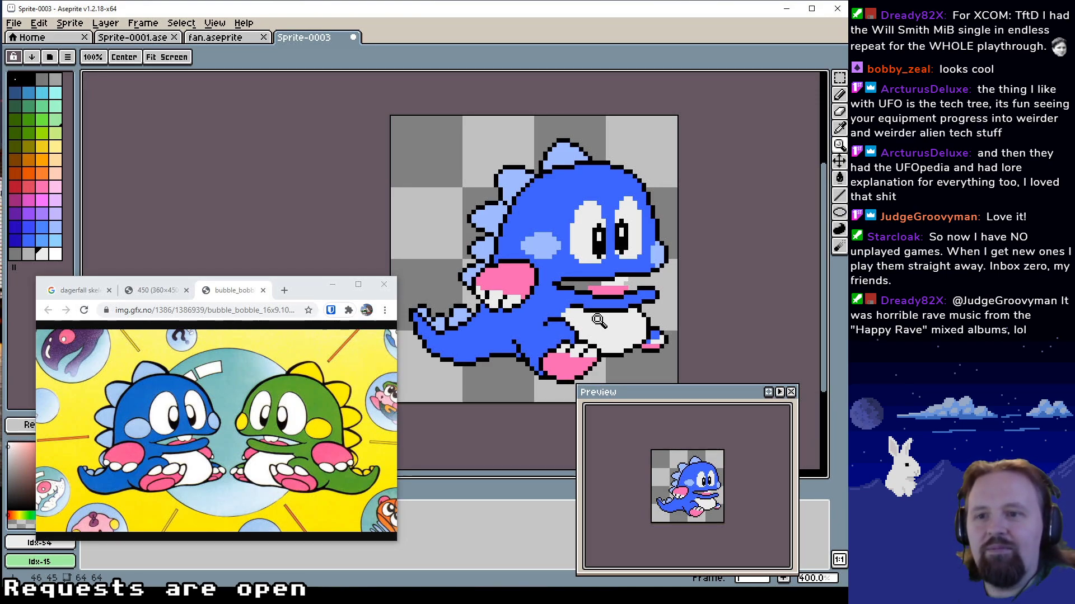
Touch up the crease and underside between tail and near leg with black Idx-1 and body blue Idx-49, erasing stray pixels
mouse_move(523, 314)
mouse_down()
mouse_move(522, 290)
mouse_move(559, 286)
mouse_move(503, 282)
mouse_up()
scroll(541, 306, up, 3)
key(b)
alt+click(546, 284)
alt+click(503, 308)
drag(504, 300, 495, 290)
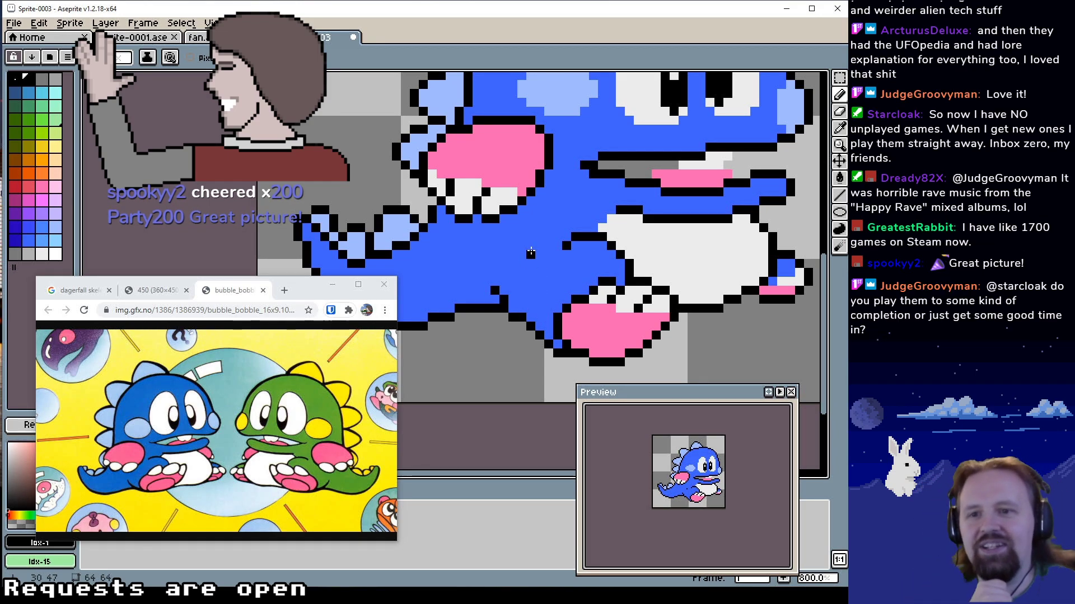
drag(531, 255, 530, 276)
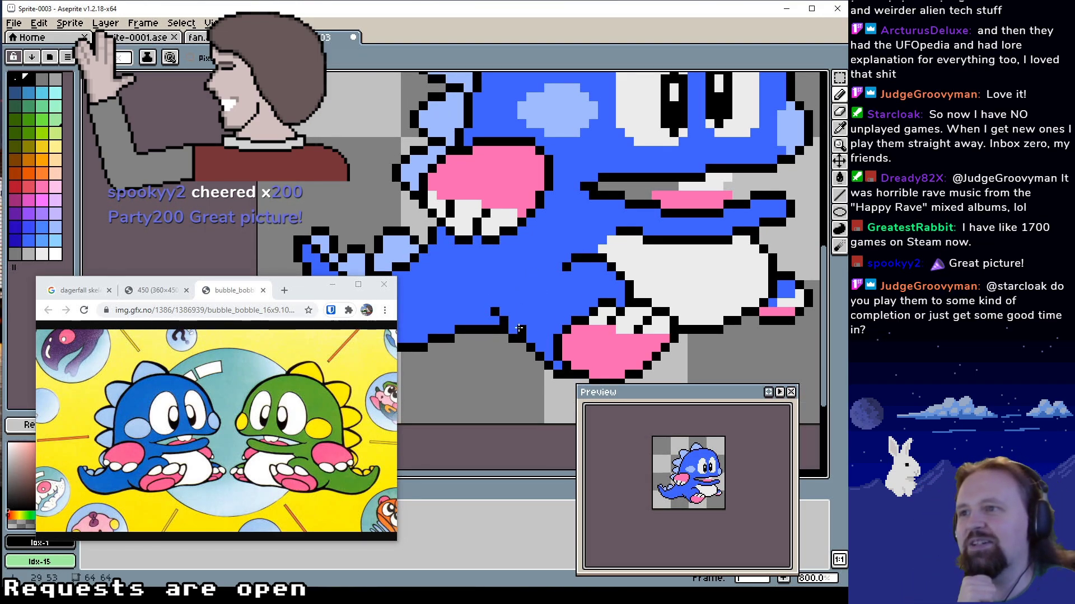
alt+click(526, 324)
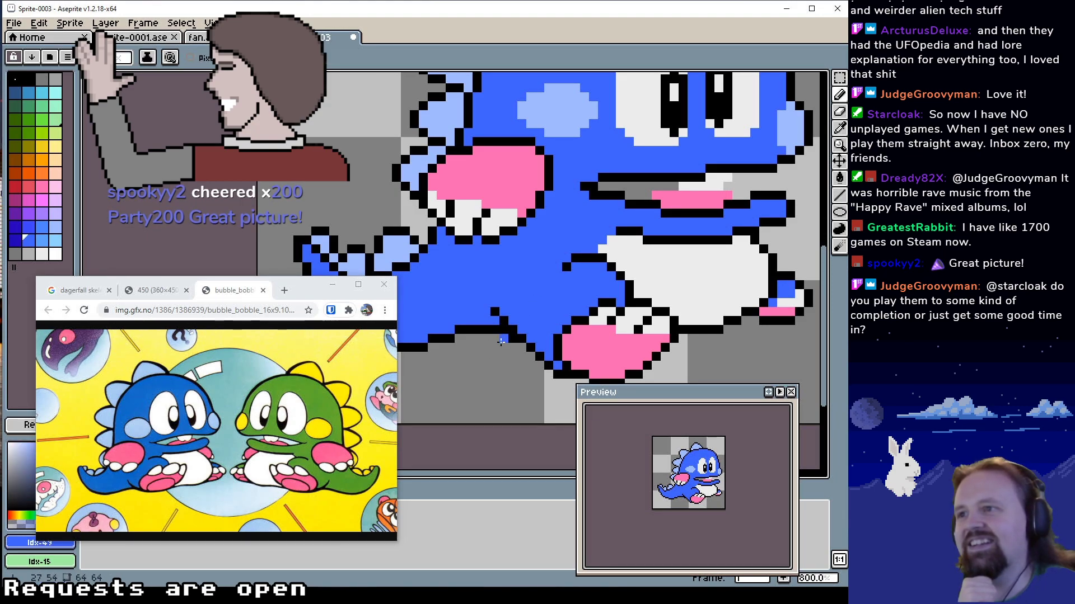
alt+click(512, 339)
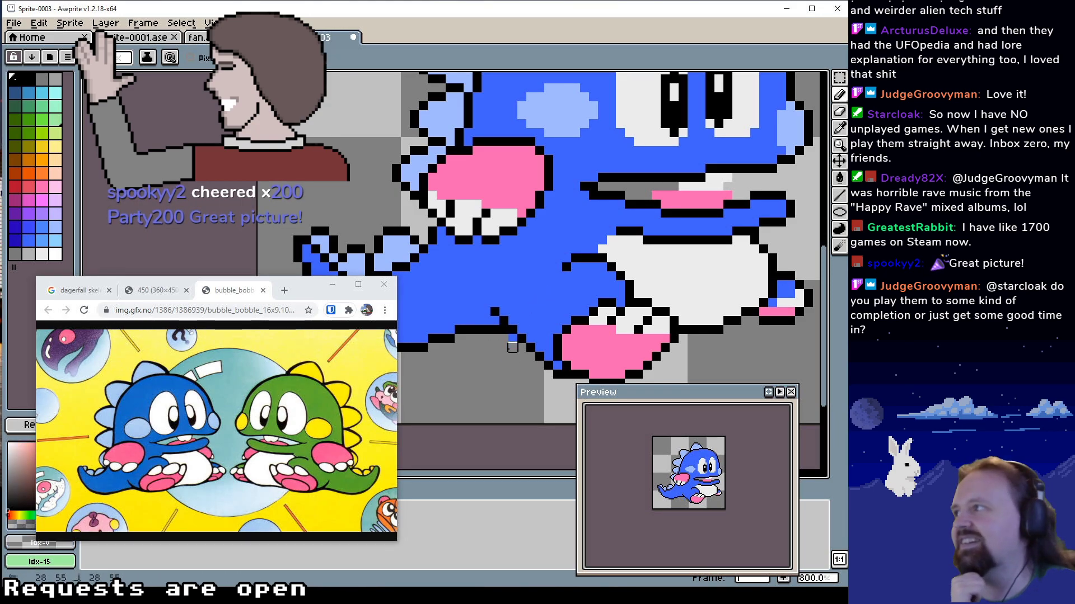
drag(513, 343, 508, 357)
Check the whole dragon at a smaller scale and save the sprite
mouse_move(624, 307)
mouse_down()
mouse_move(603, 321)
mouse_move(618, 307)
mouse_up()
drag(652, 245, 592, 293)
key(z)
right_click(624, 261)
right_click(624, 262)
right_click(621, 281)
key(ctrl+s)
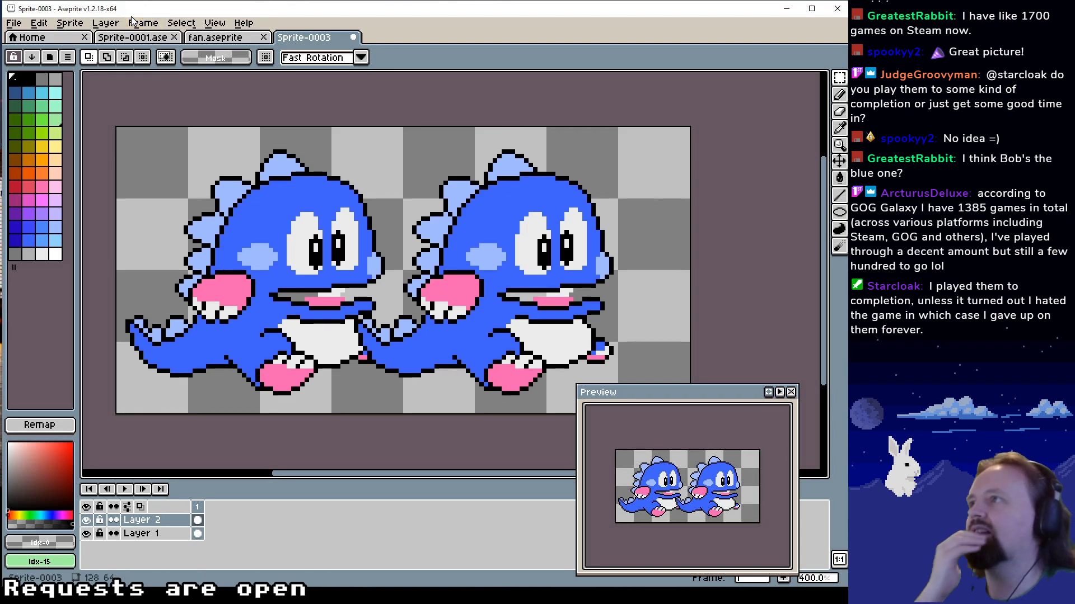
Flip the dragon copy on Layer 2 horizontally and try moving it sideways
click(144, 24)
mouse_move(114, 21)
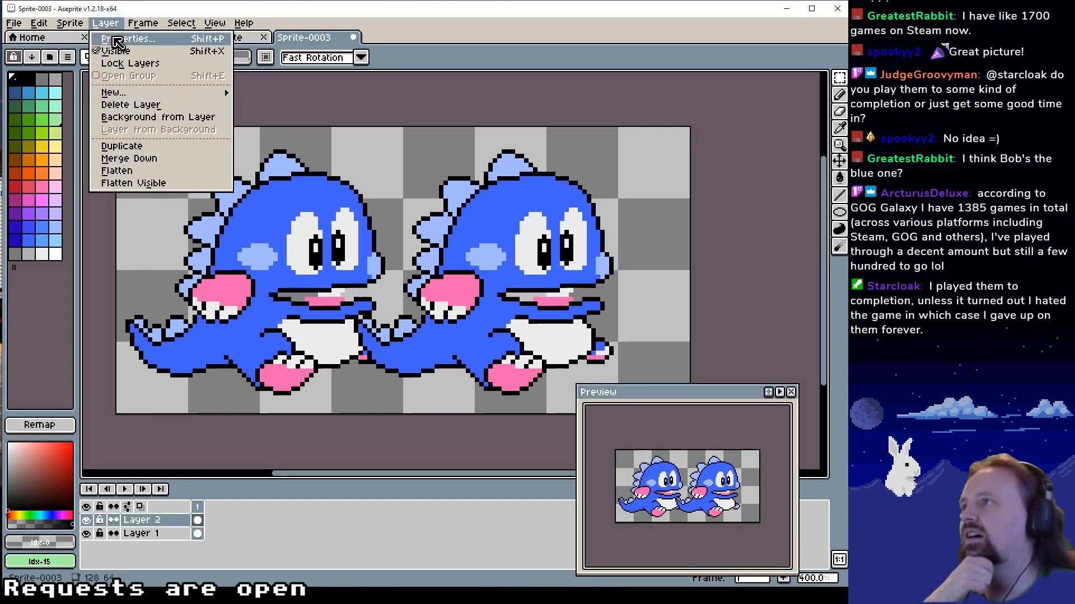
mouse_move(73, 26)
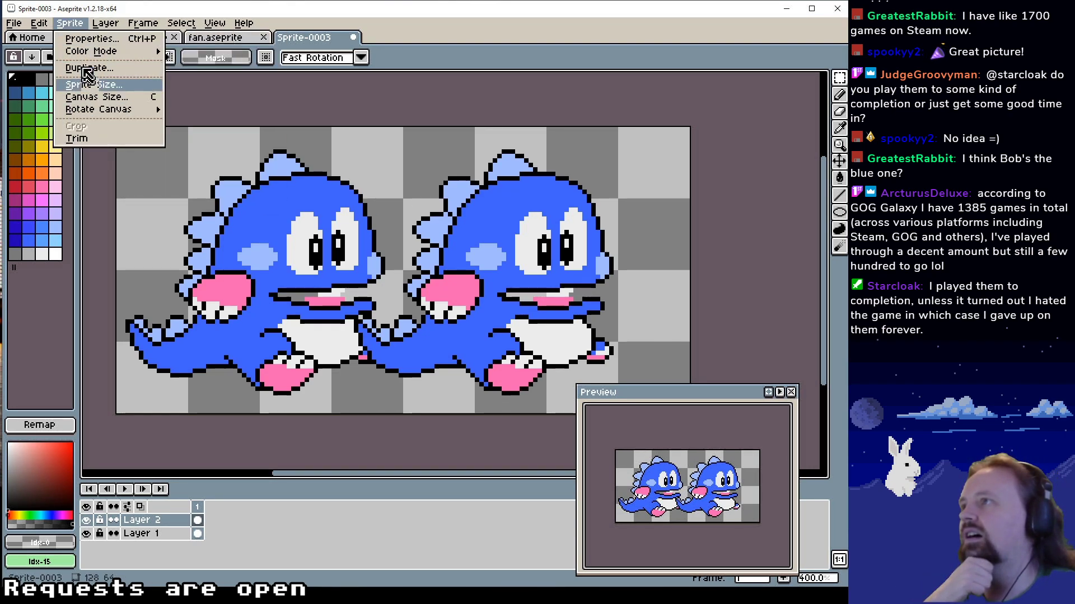
mouse_move(38, 23)
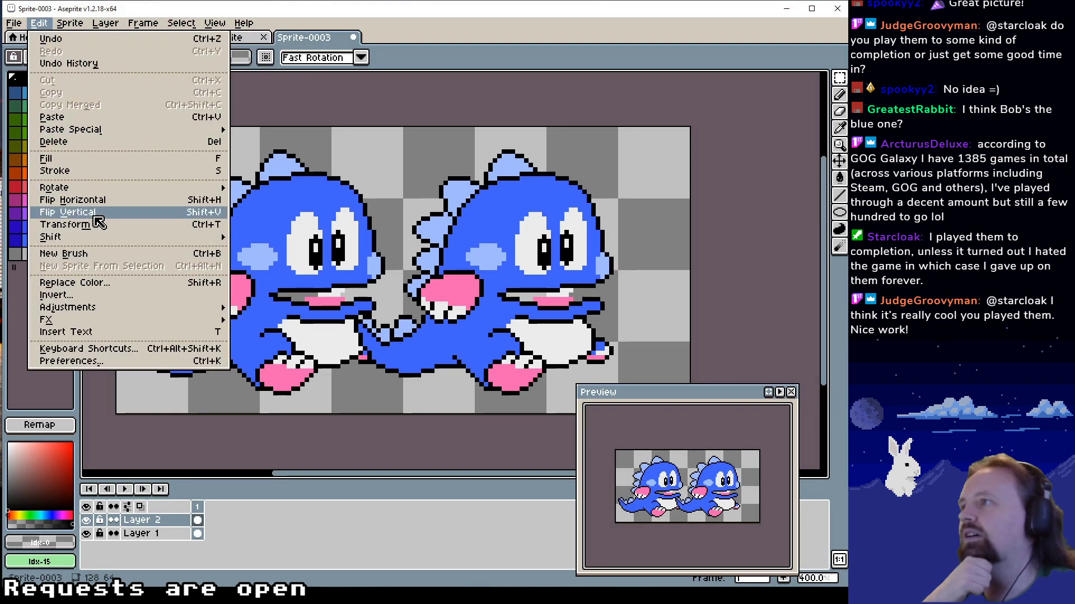
click(104, 197)
drag(291, 296, 459, 305)
key(ctrl+z)
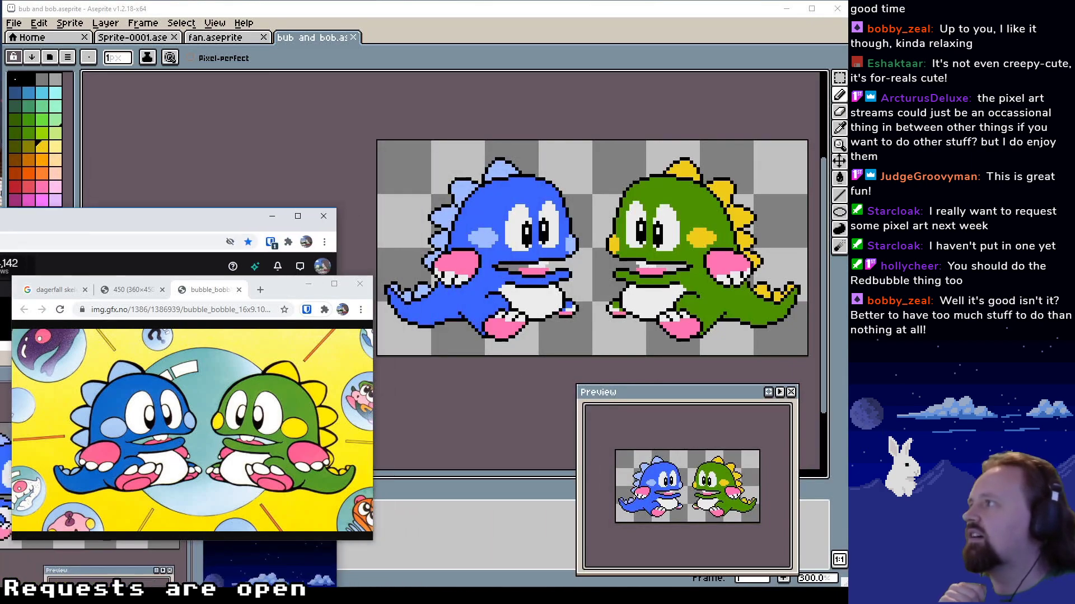